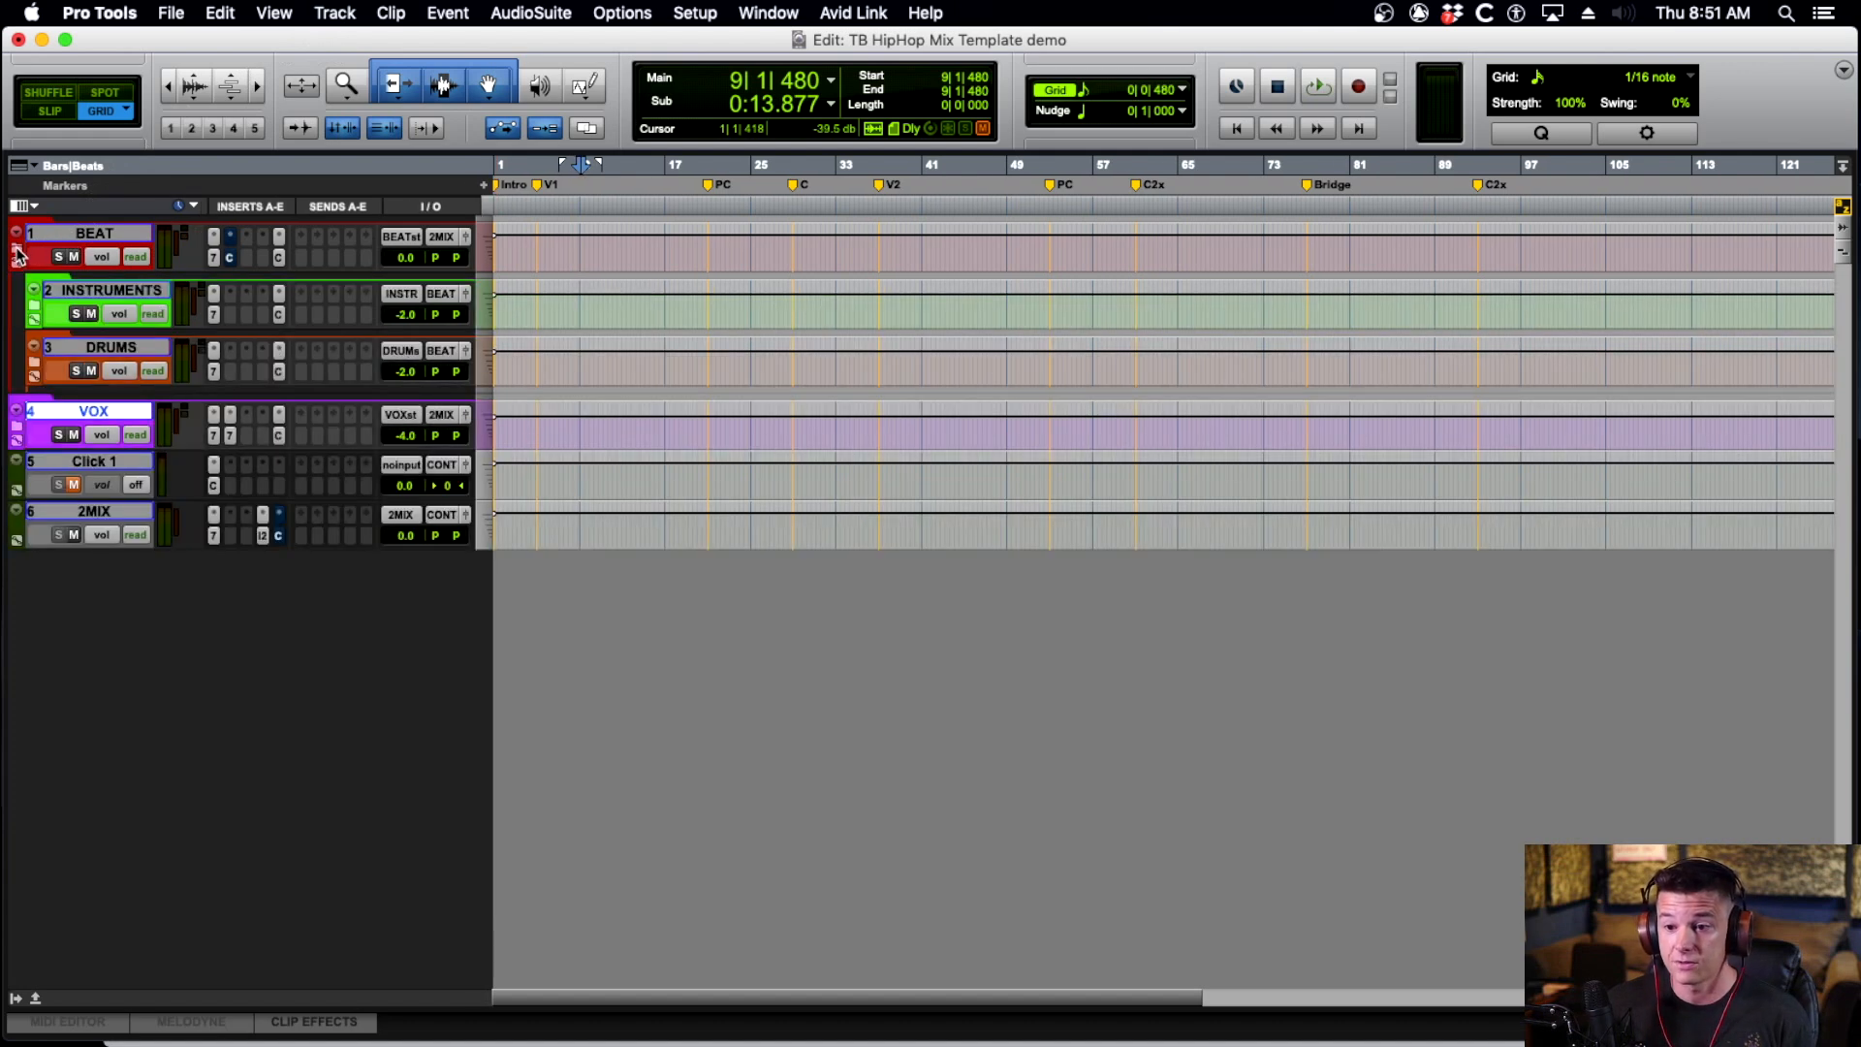
Select the INSTRUMENTS folder track inside the BEAT folder and expand it to show its member tracks.
left_click(17, 249)
left_click(97, 290)
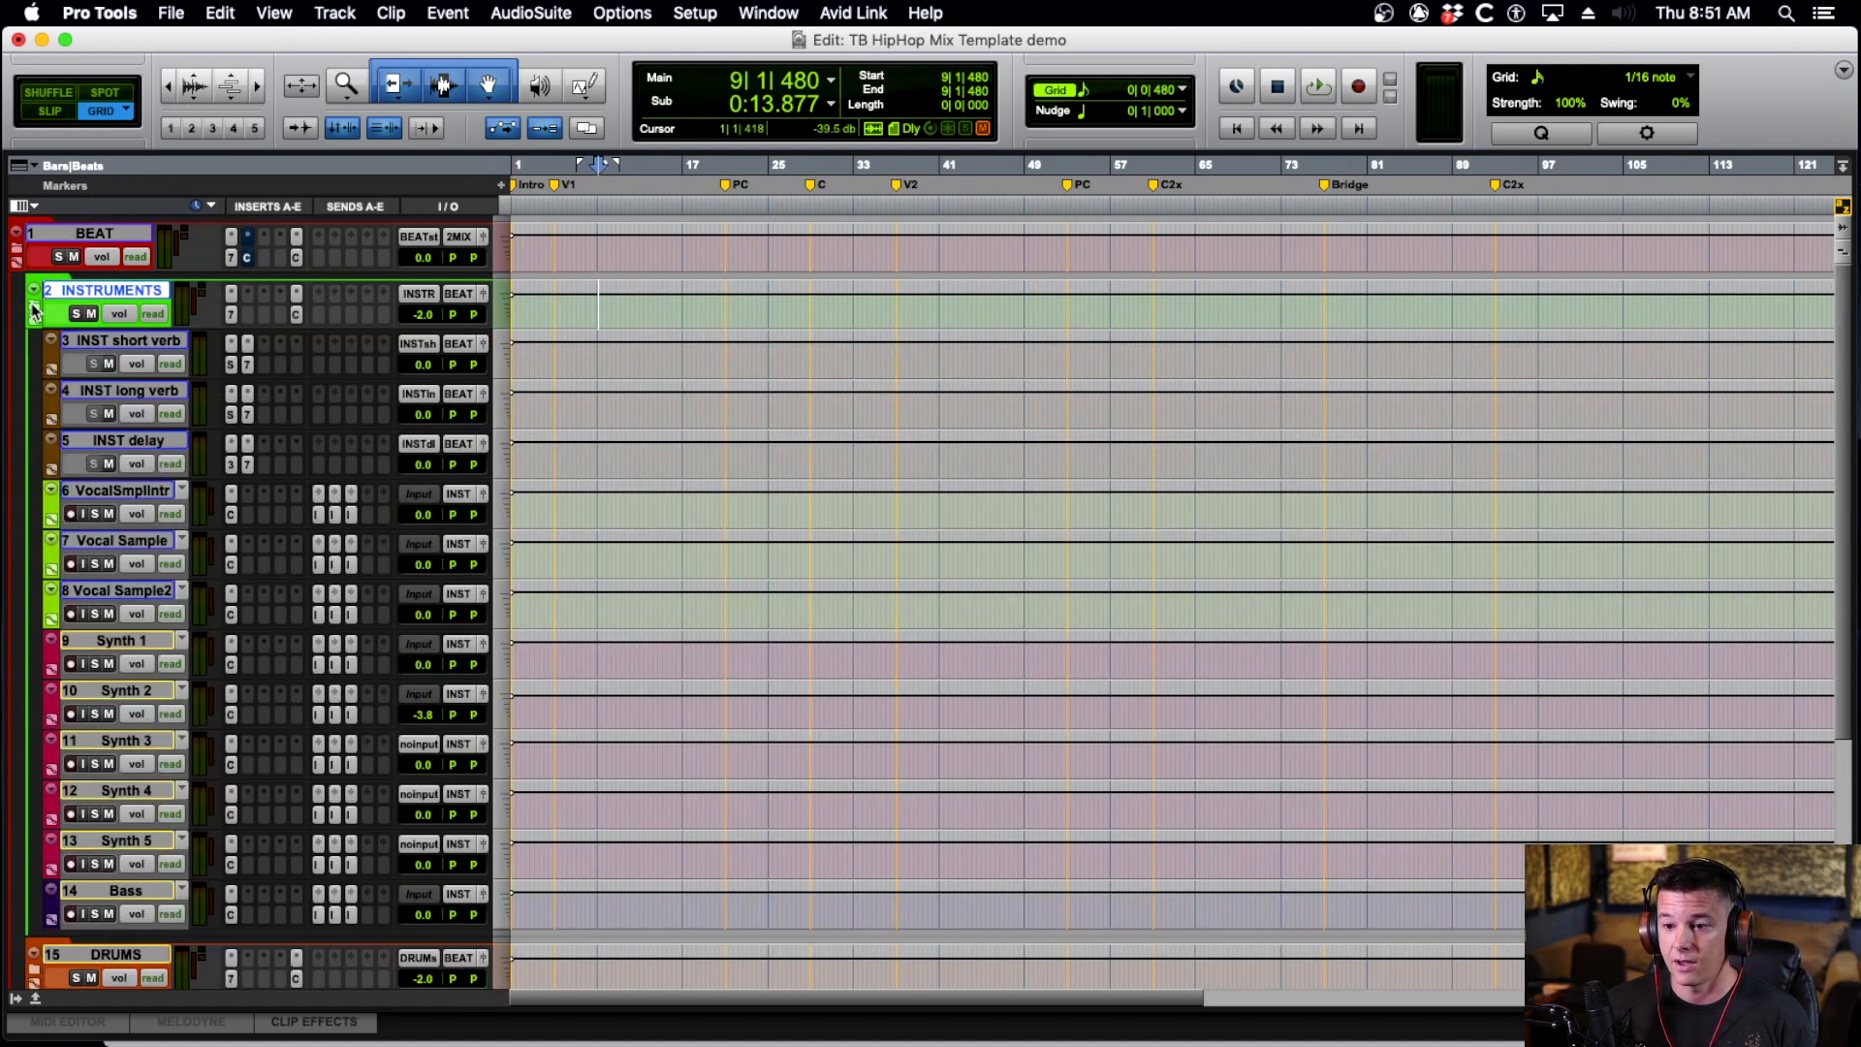
left_click(34, 316)
scroll(97, 448, "down", 3)
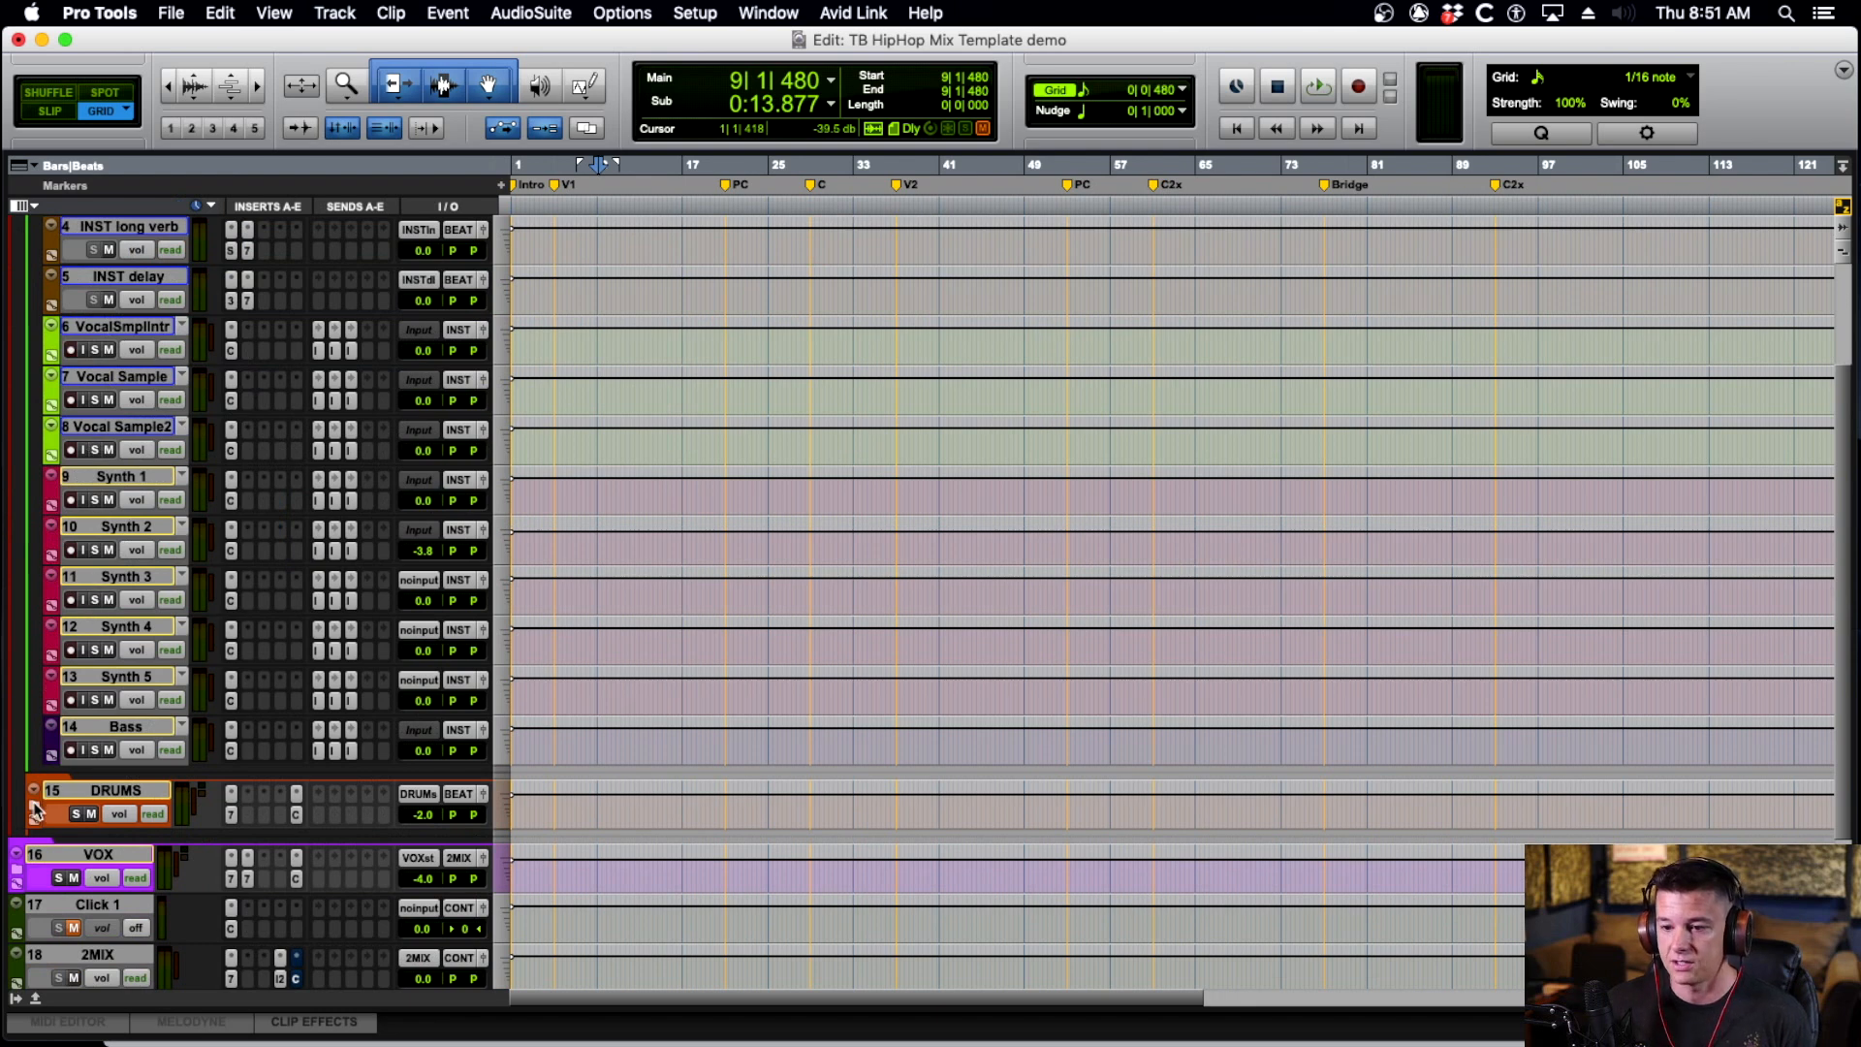
Expand the DRUMS folder track and review the hat, clap, snare, kick and 808 tracks inside it.
left_click(34, 803)
scroll(204, 626, "down", 4)
scroll(194, 664, "down", 4)
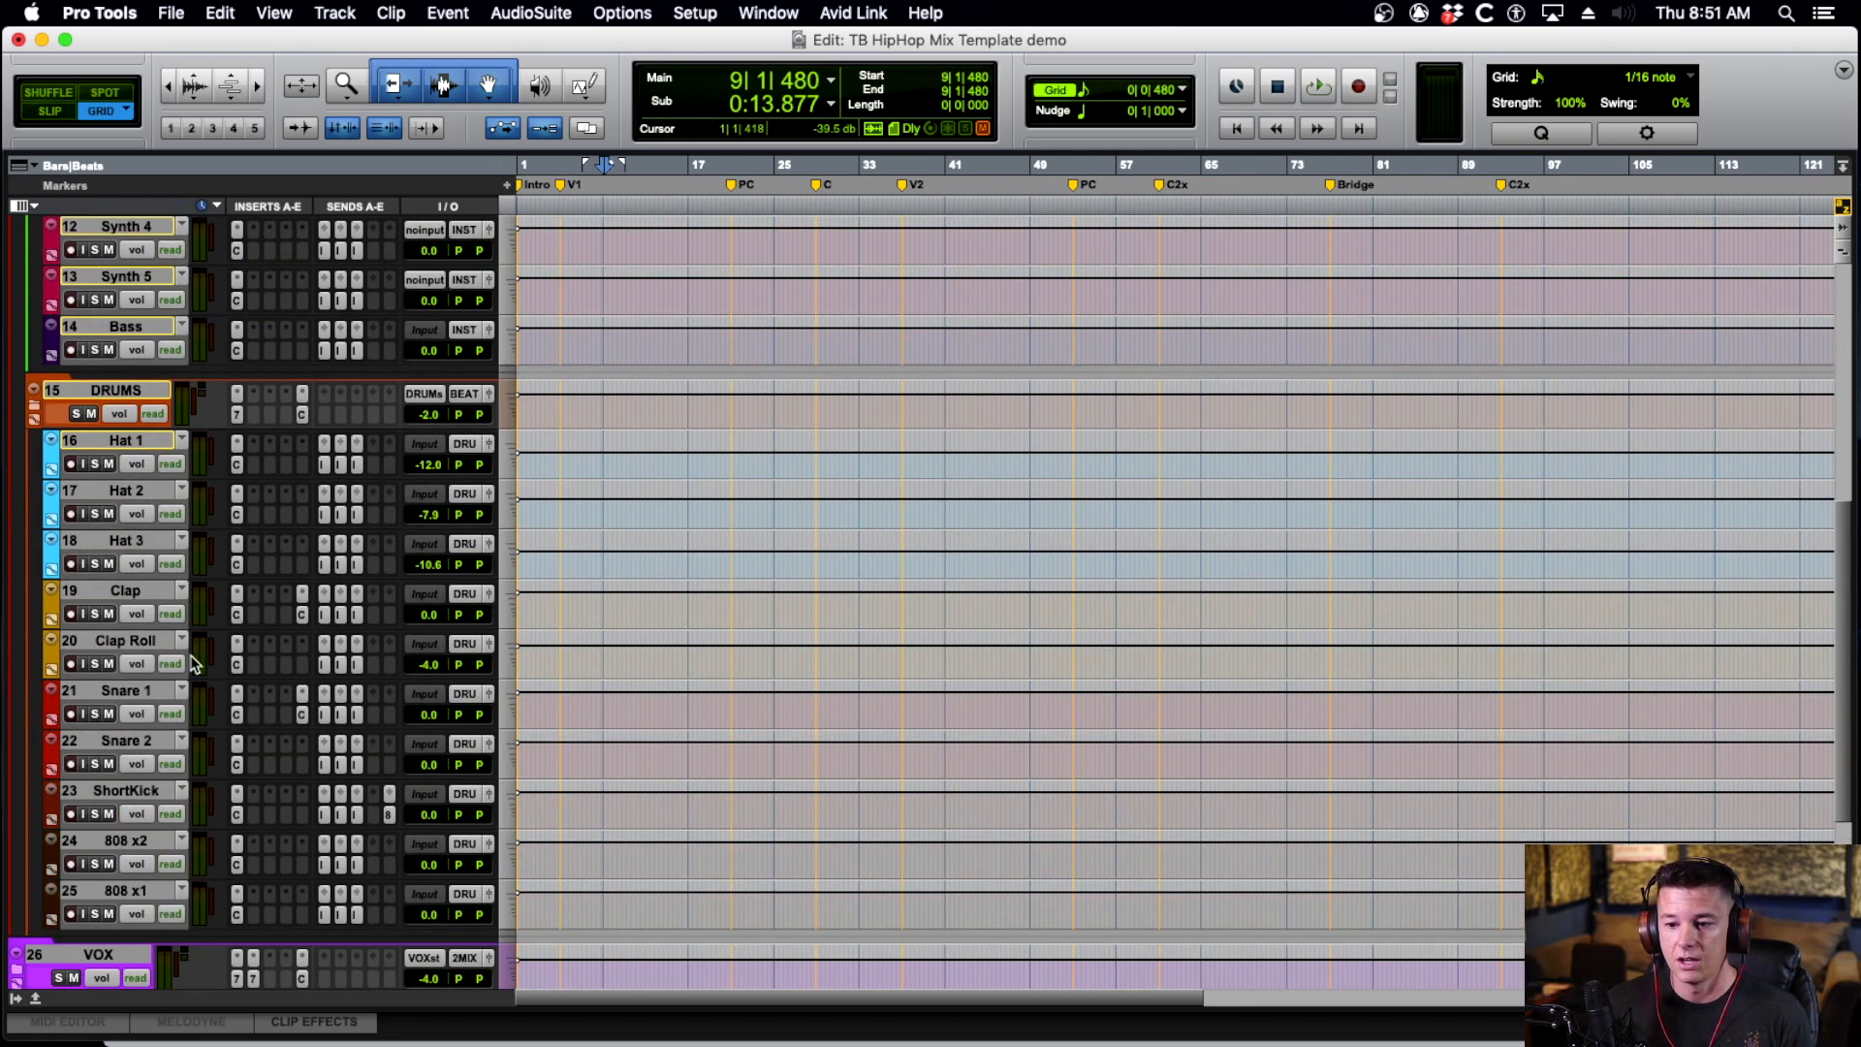
scroll(194, 664, "down", 2)
scroll(218, 621, "up", 5)
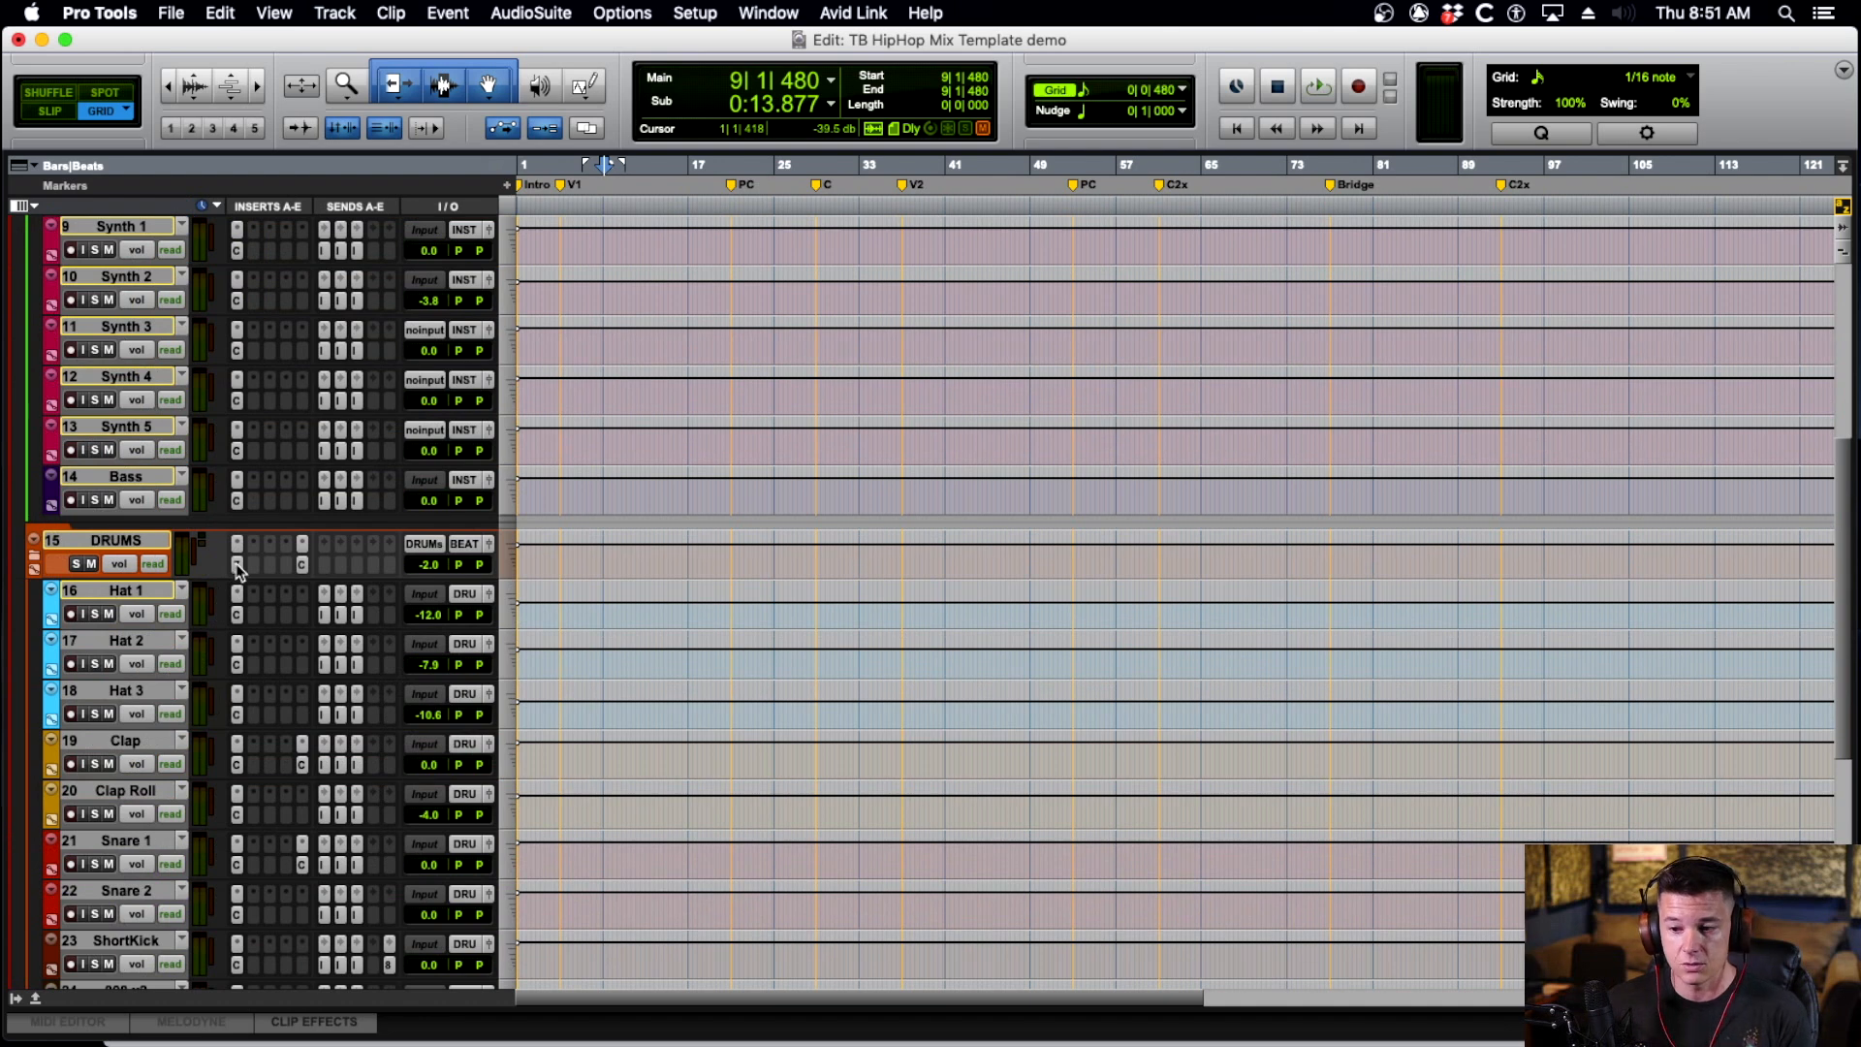
Inspect the EQ3 7-Band inserts on the DRUMS and INSTRUMENTS folder tracks, and close the plug-in window.
left_click(238, 565)
scroll(257, 504, "up", 5)
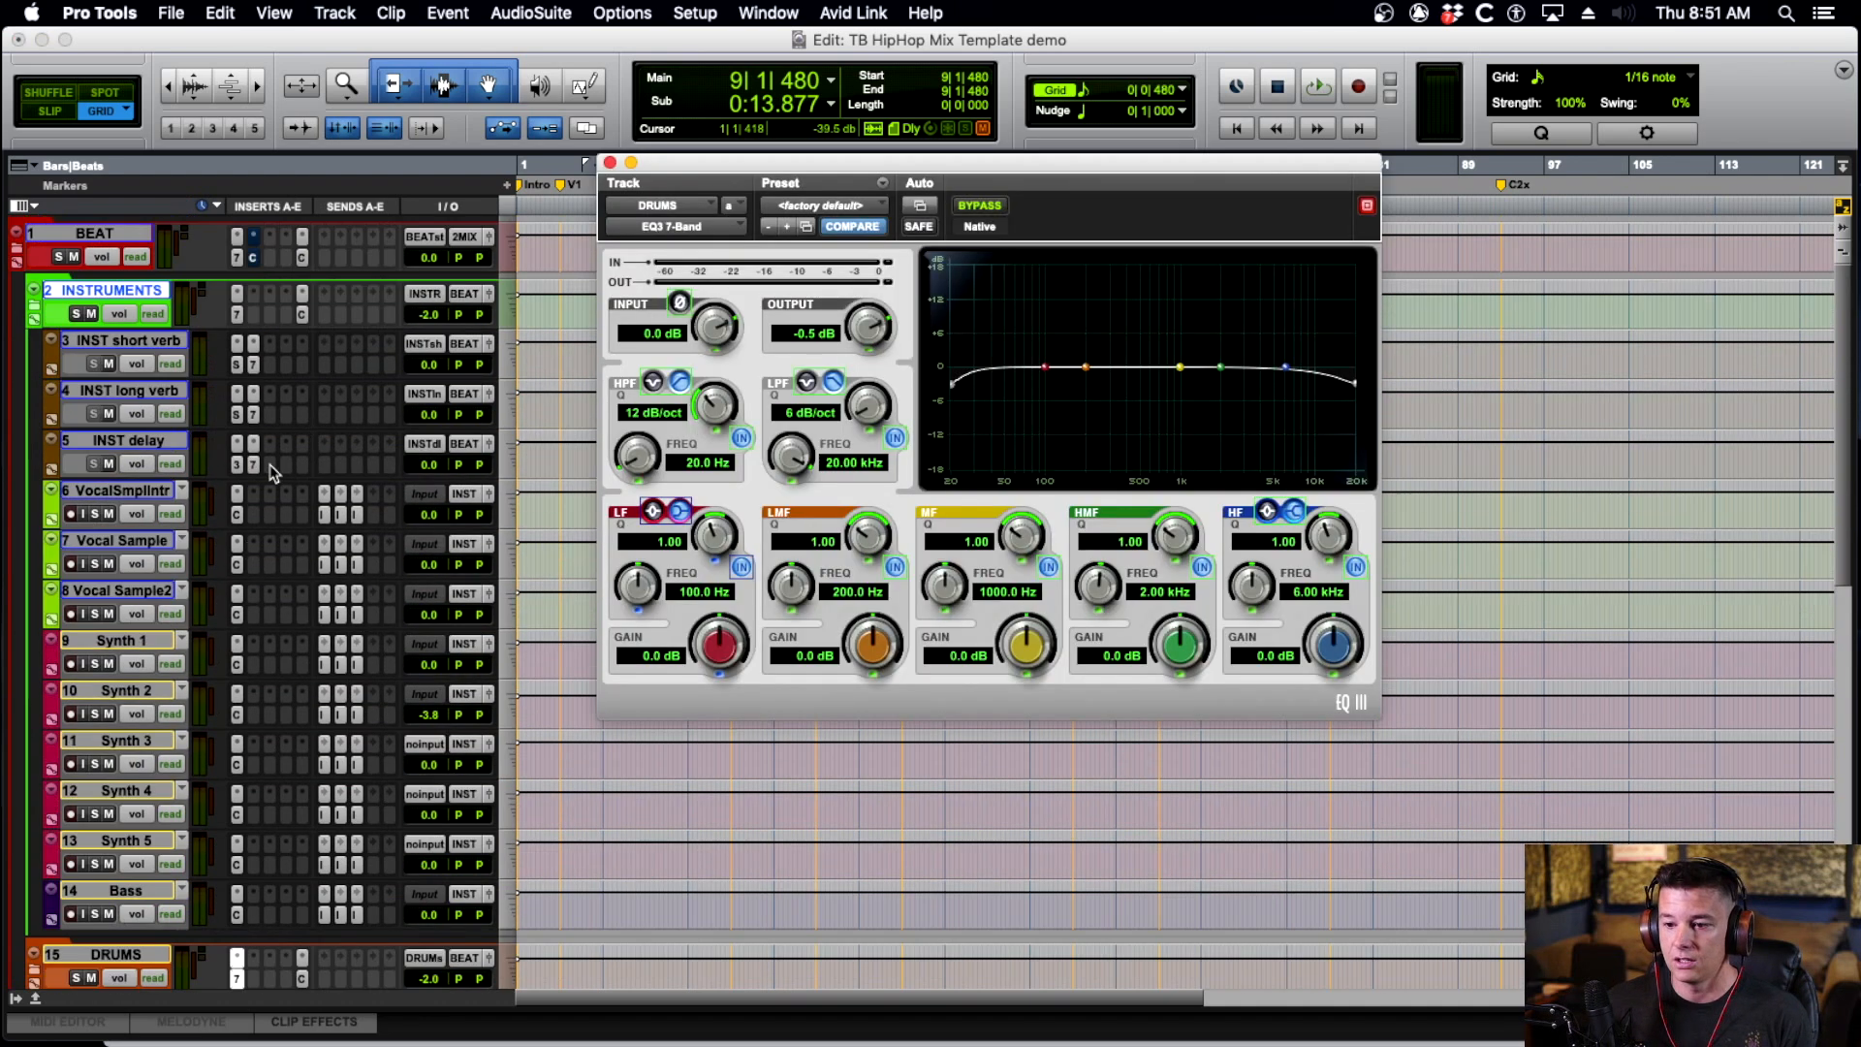
left_click(237, 293)
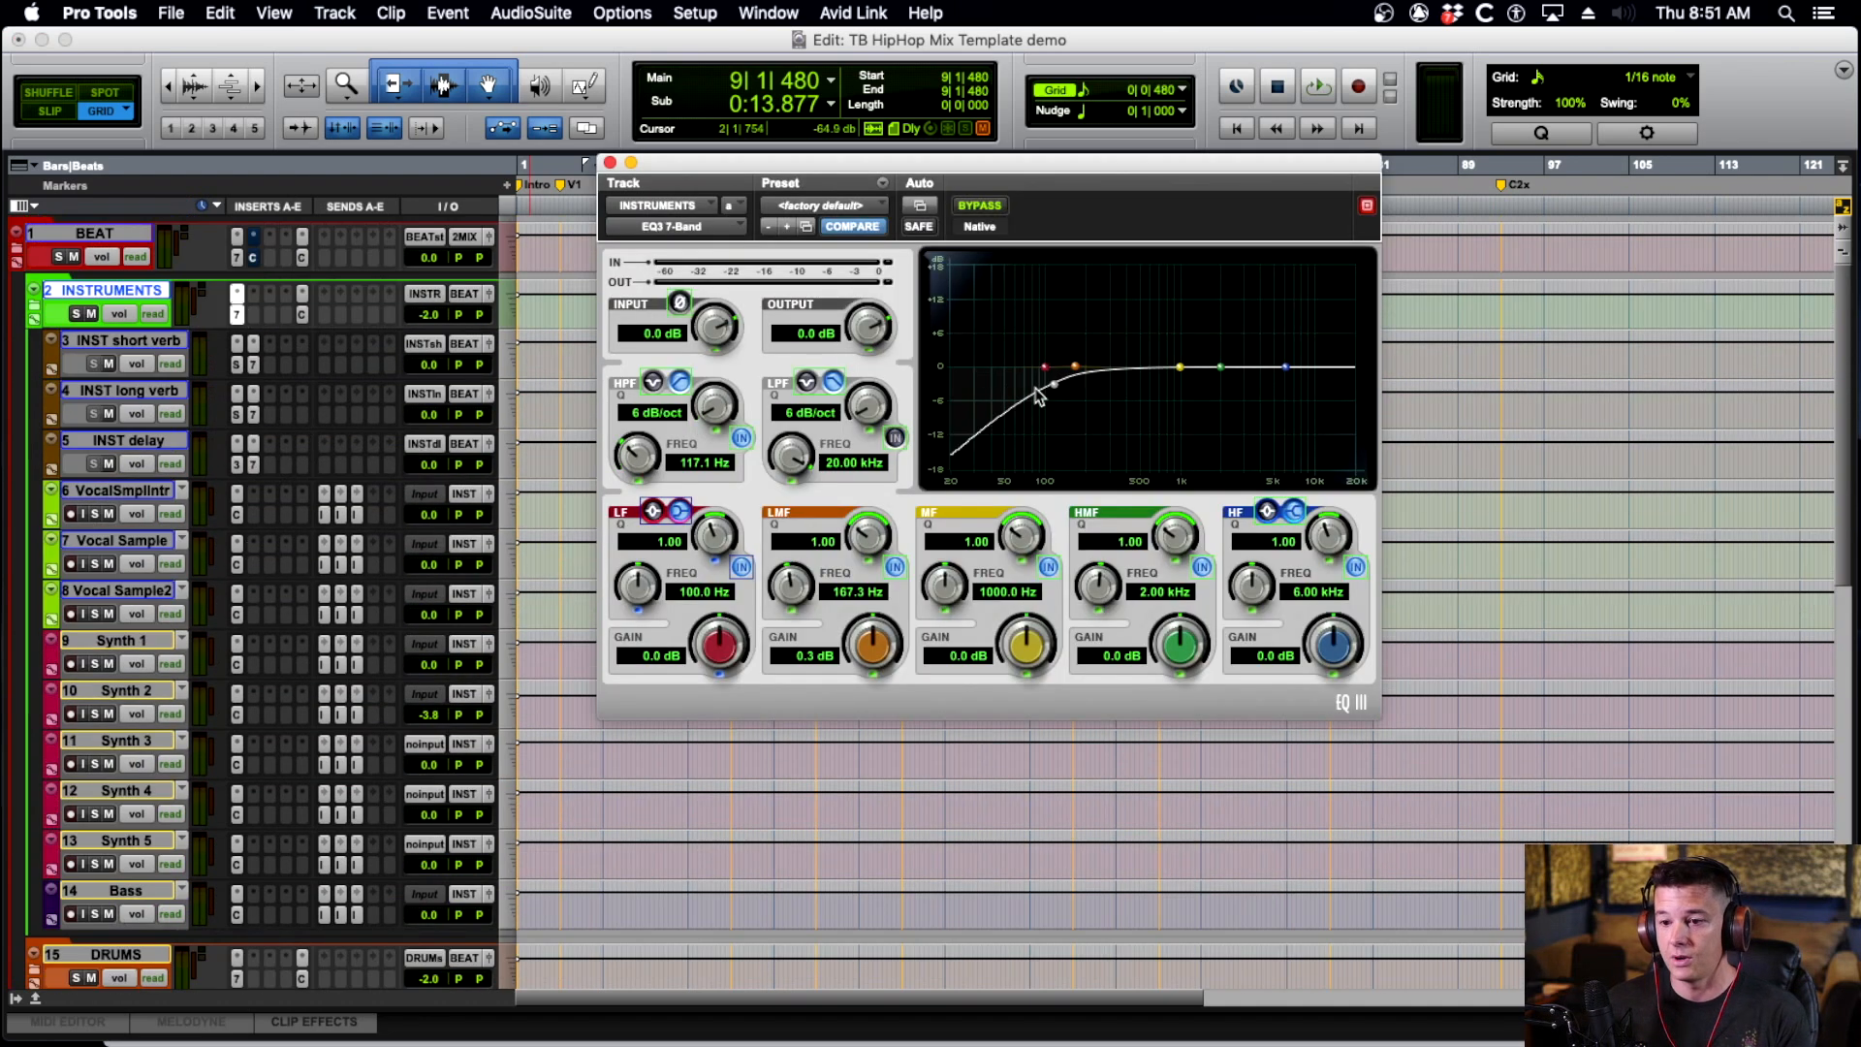
left_click(609, 162)
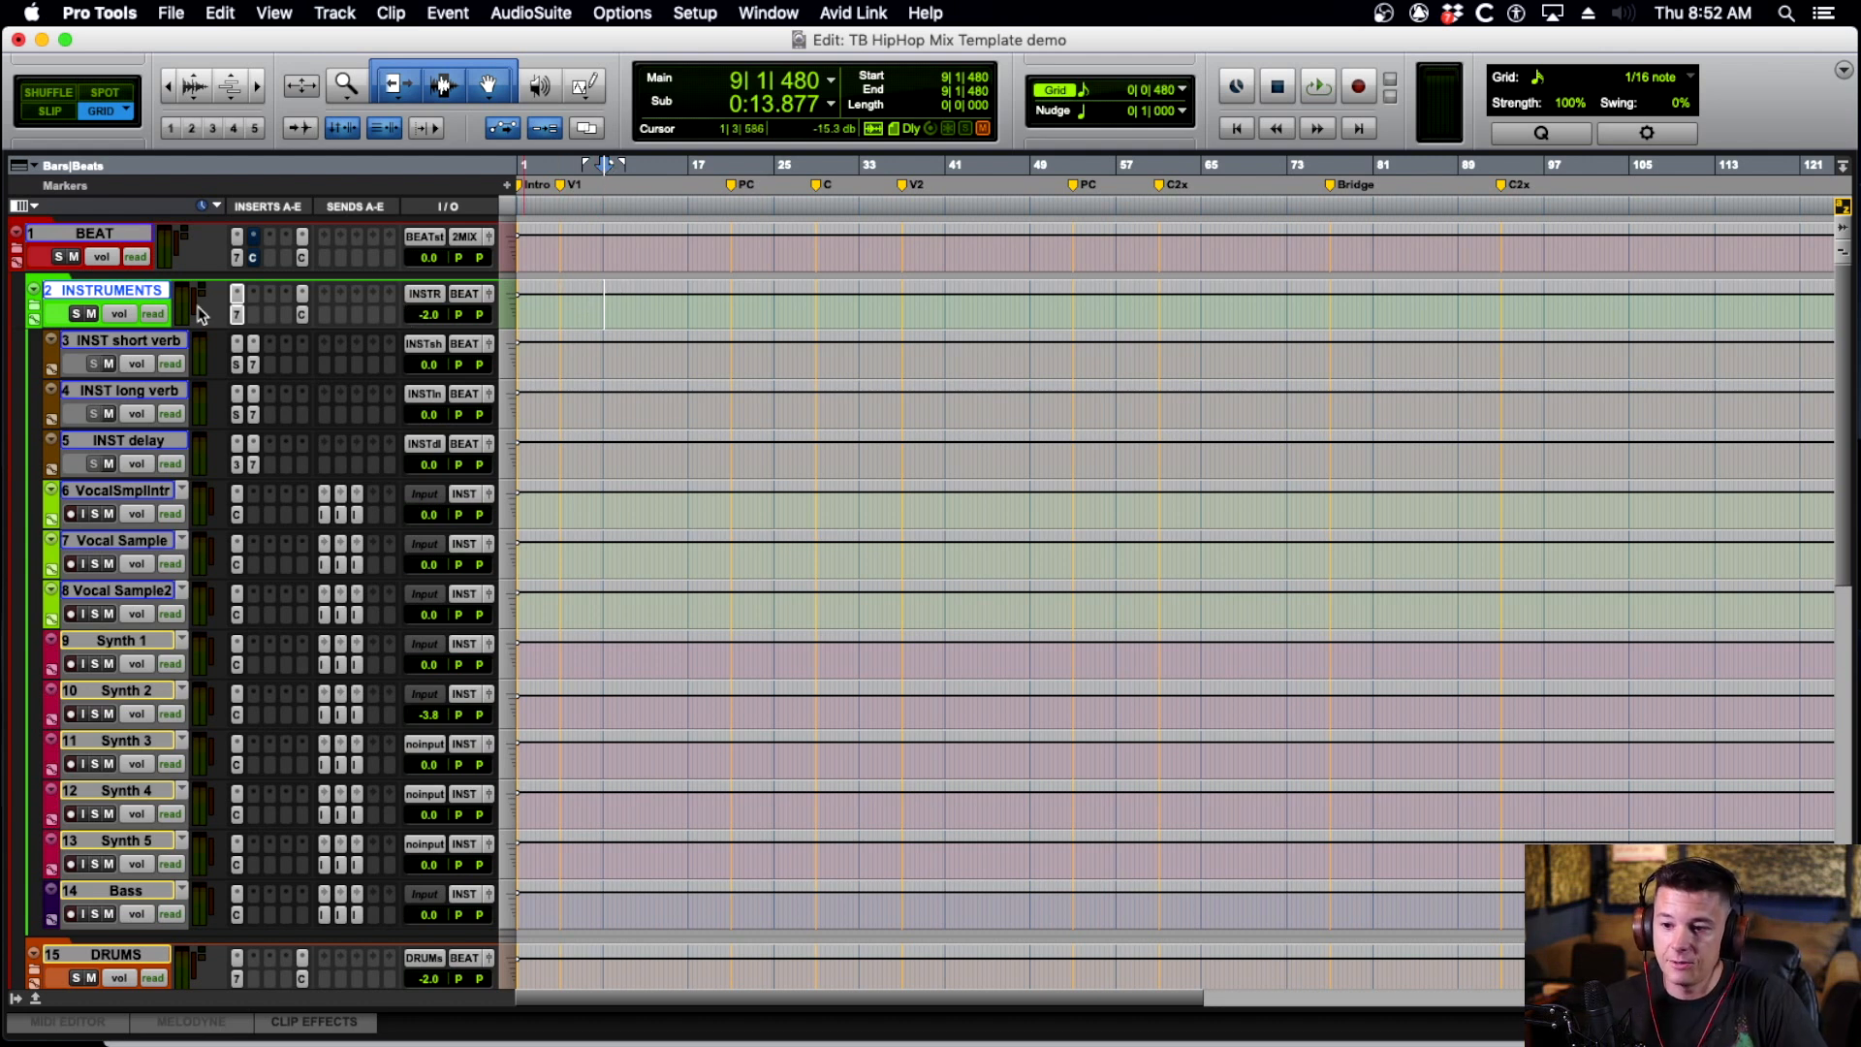
Reopen the EQ3 7-Band on the INSTRUMENTS folder and inspect the Studio Reverb on INST short verb.
left_click(236, 296)
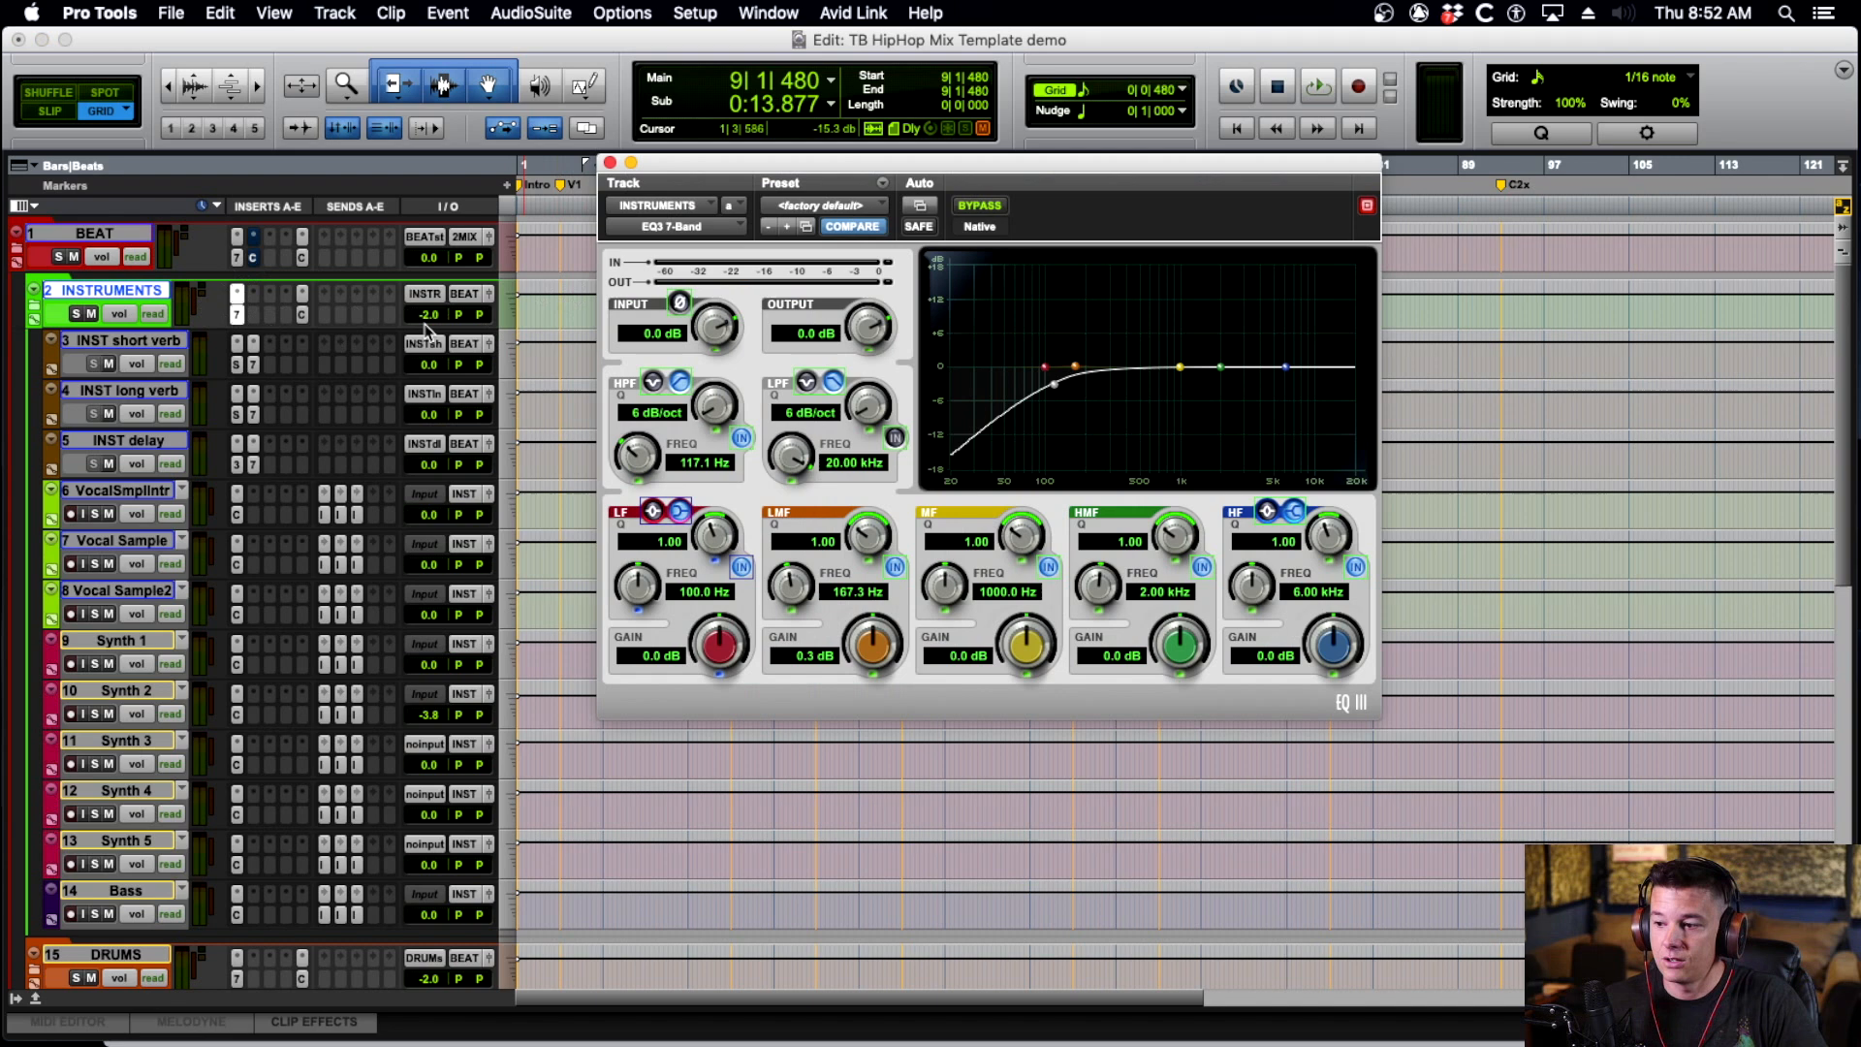
left_click(236, 364)
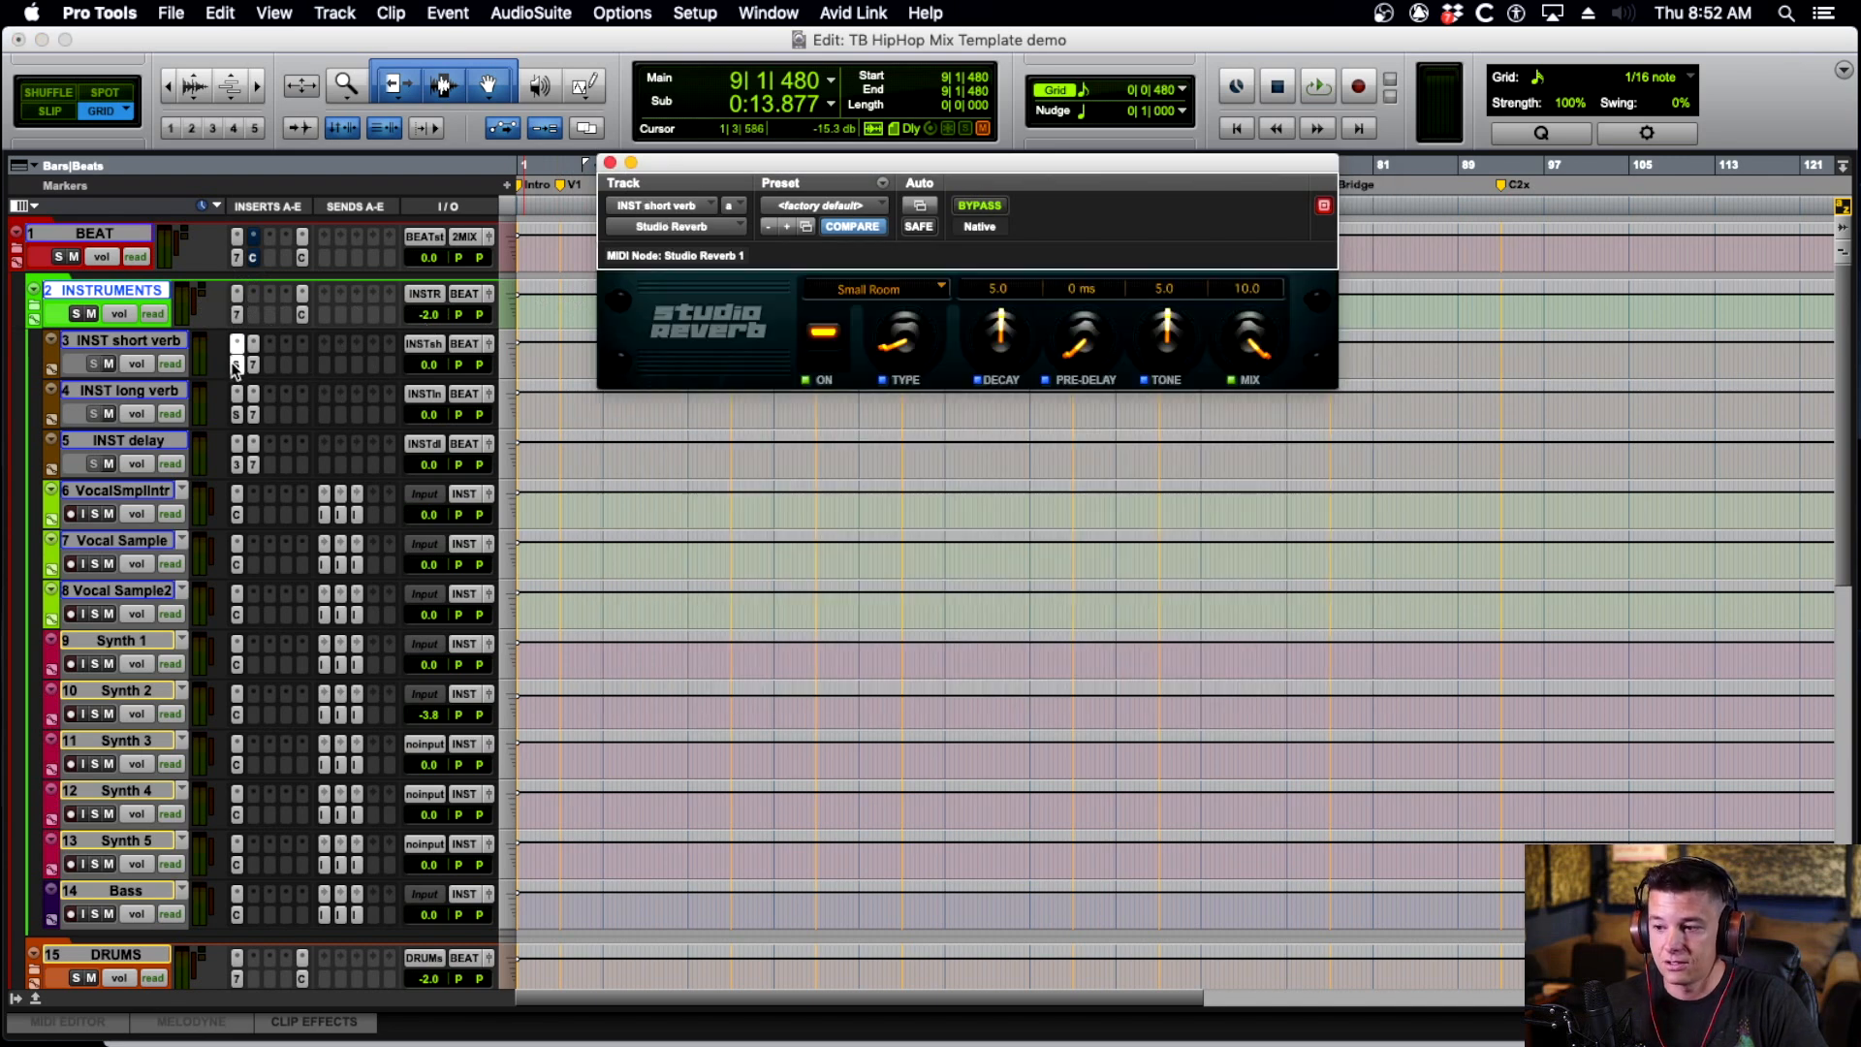
scroll(258, 470, "down", 2)
scroll(258, 469, "up", 2)
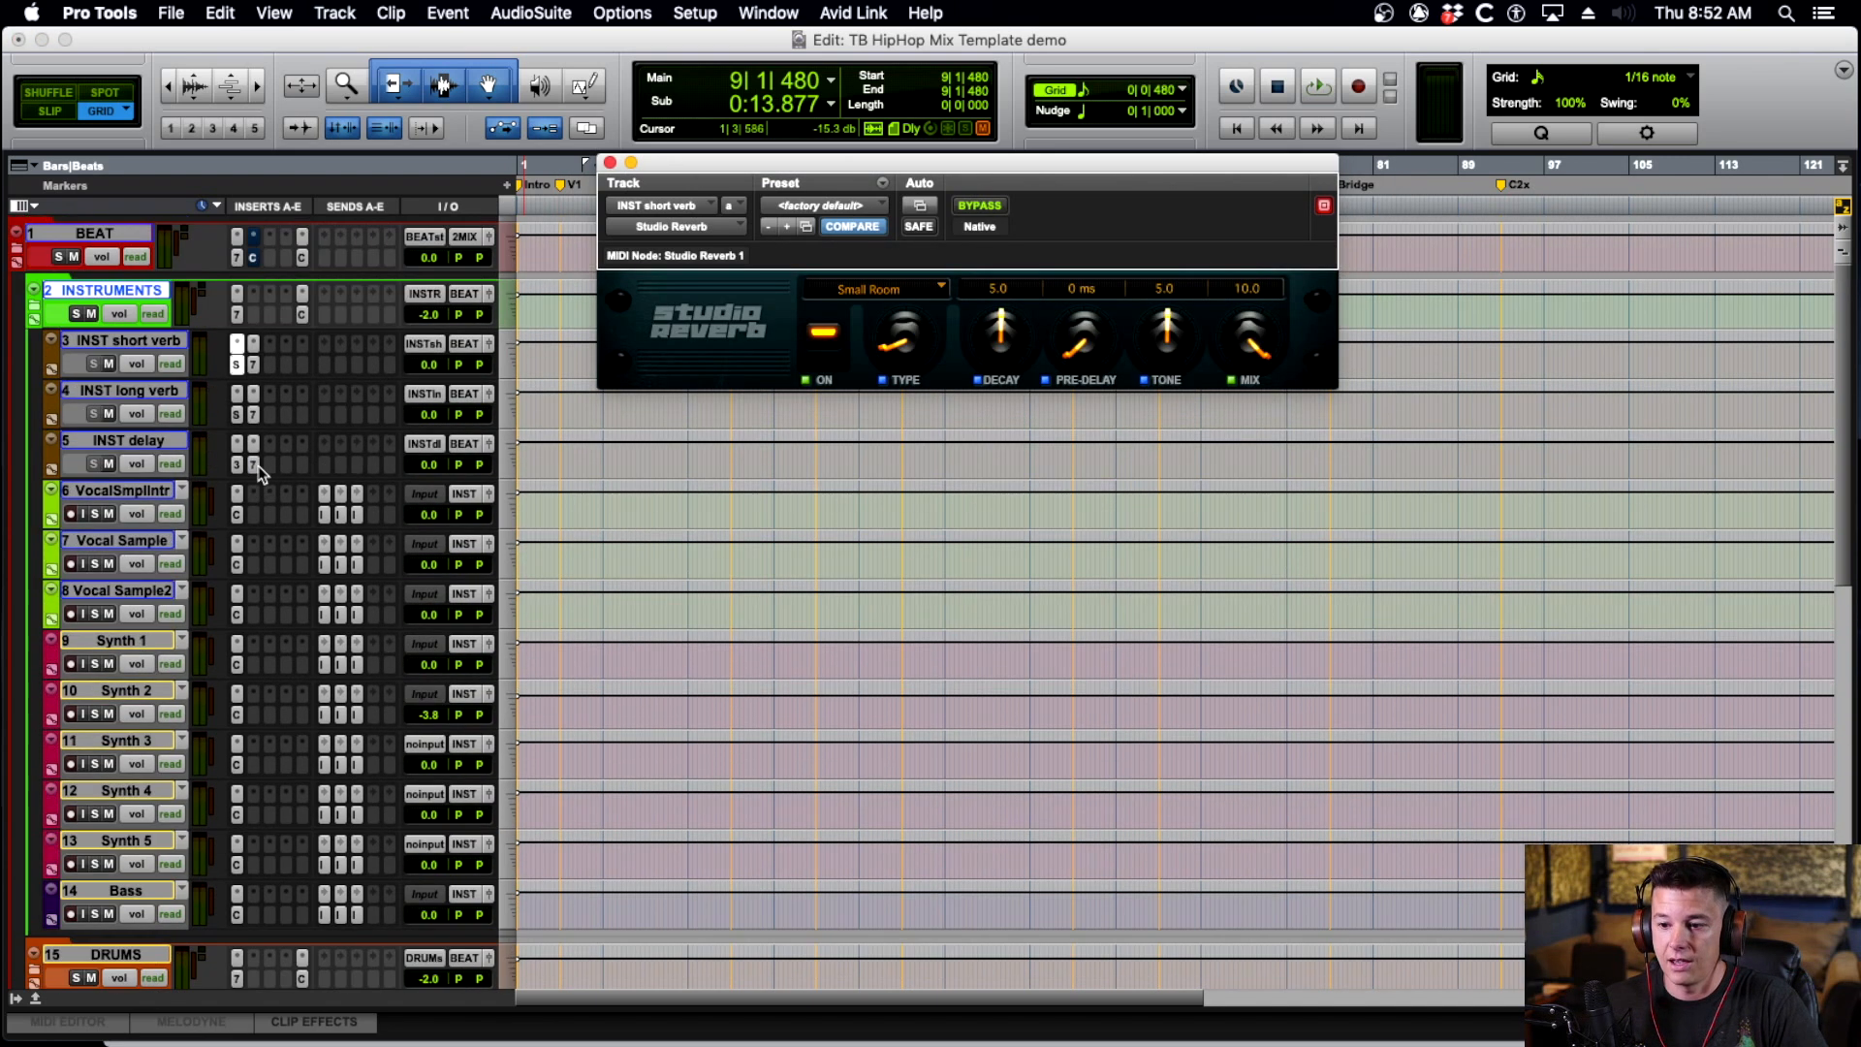
Inspect the Channel Strip settings on the Vocal Sample Intro, Vocal Sample 2 and Synth 2 tracks.
left_click(237, 514)
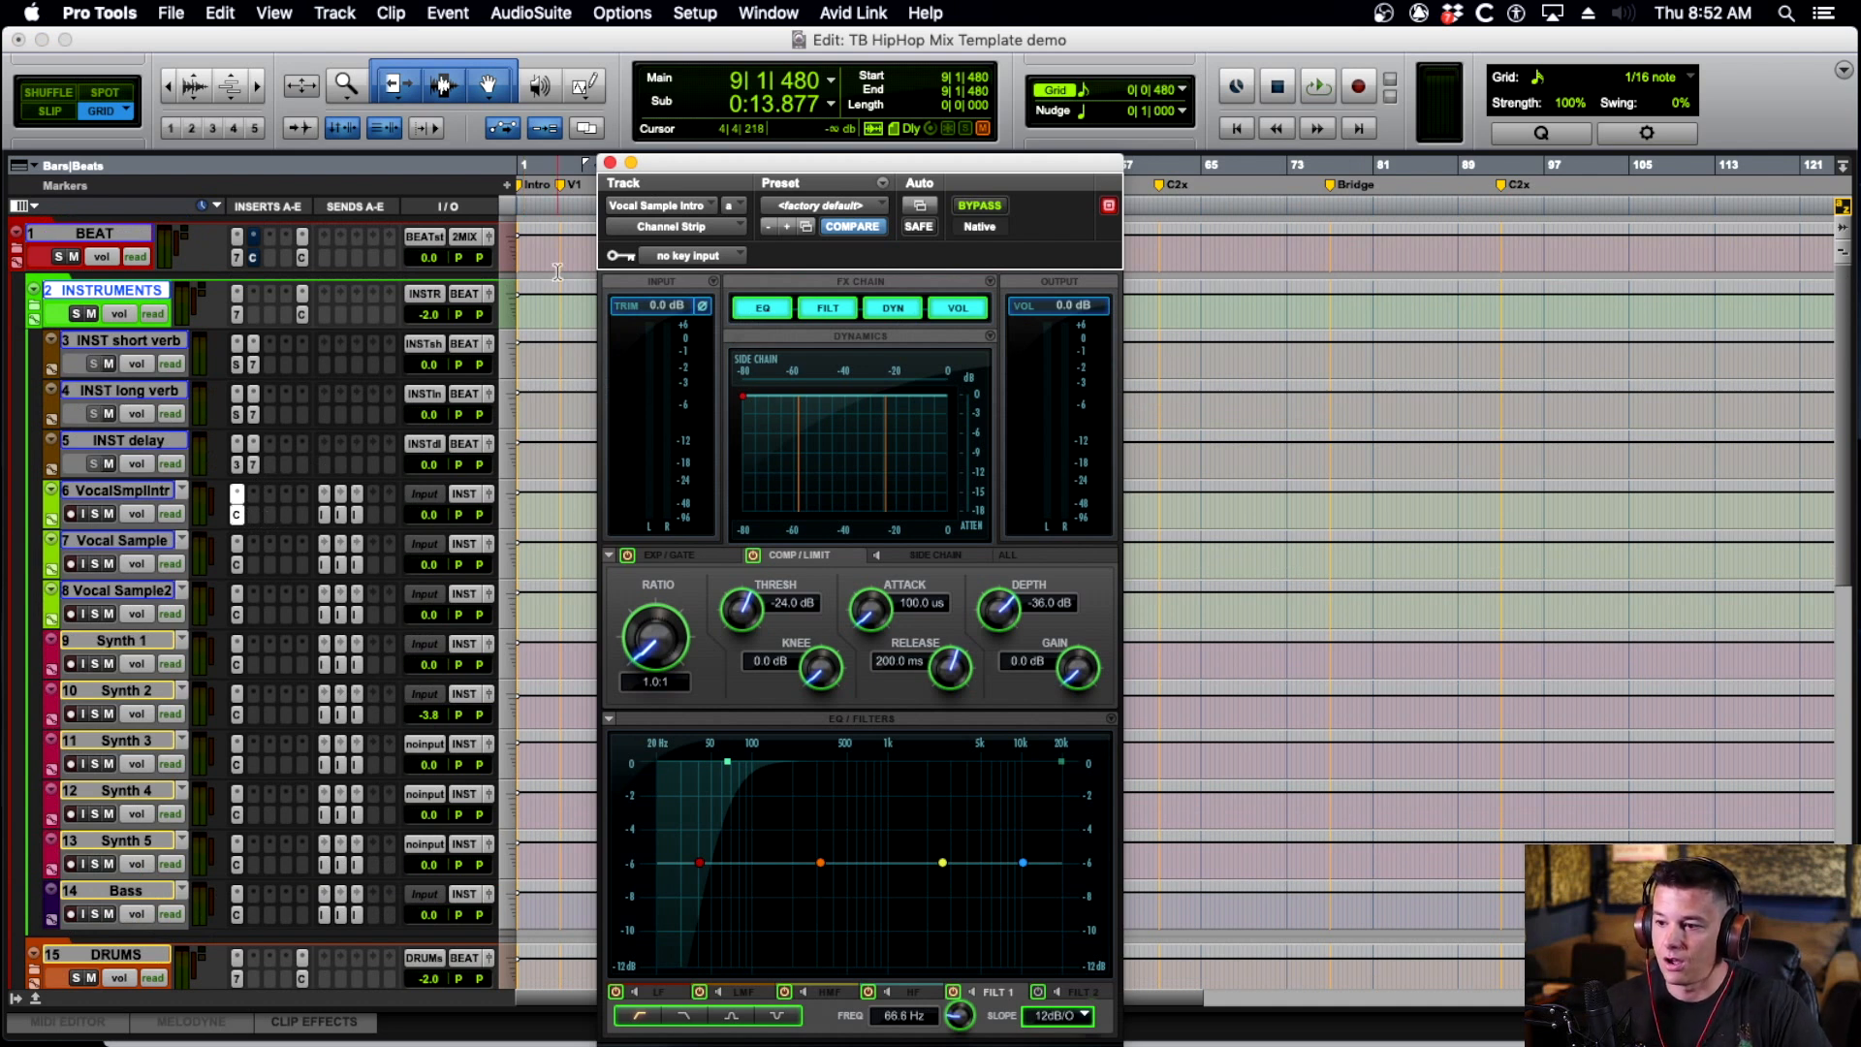
scroll(257, 562, "down", 1)
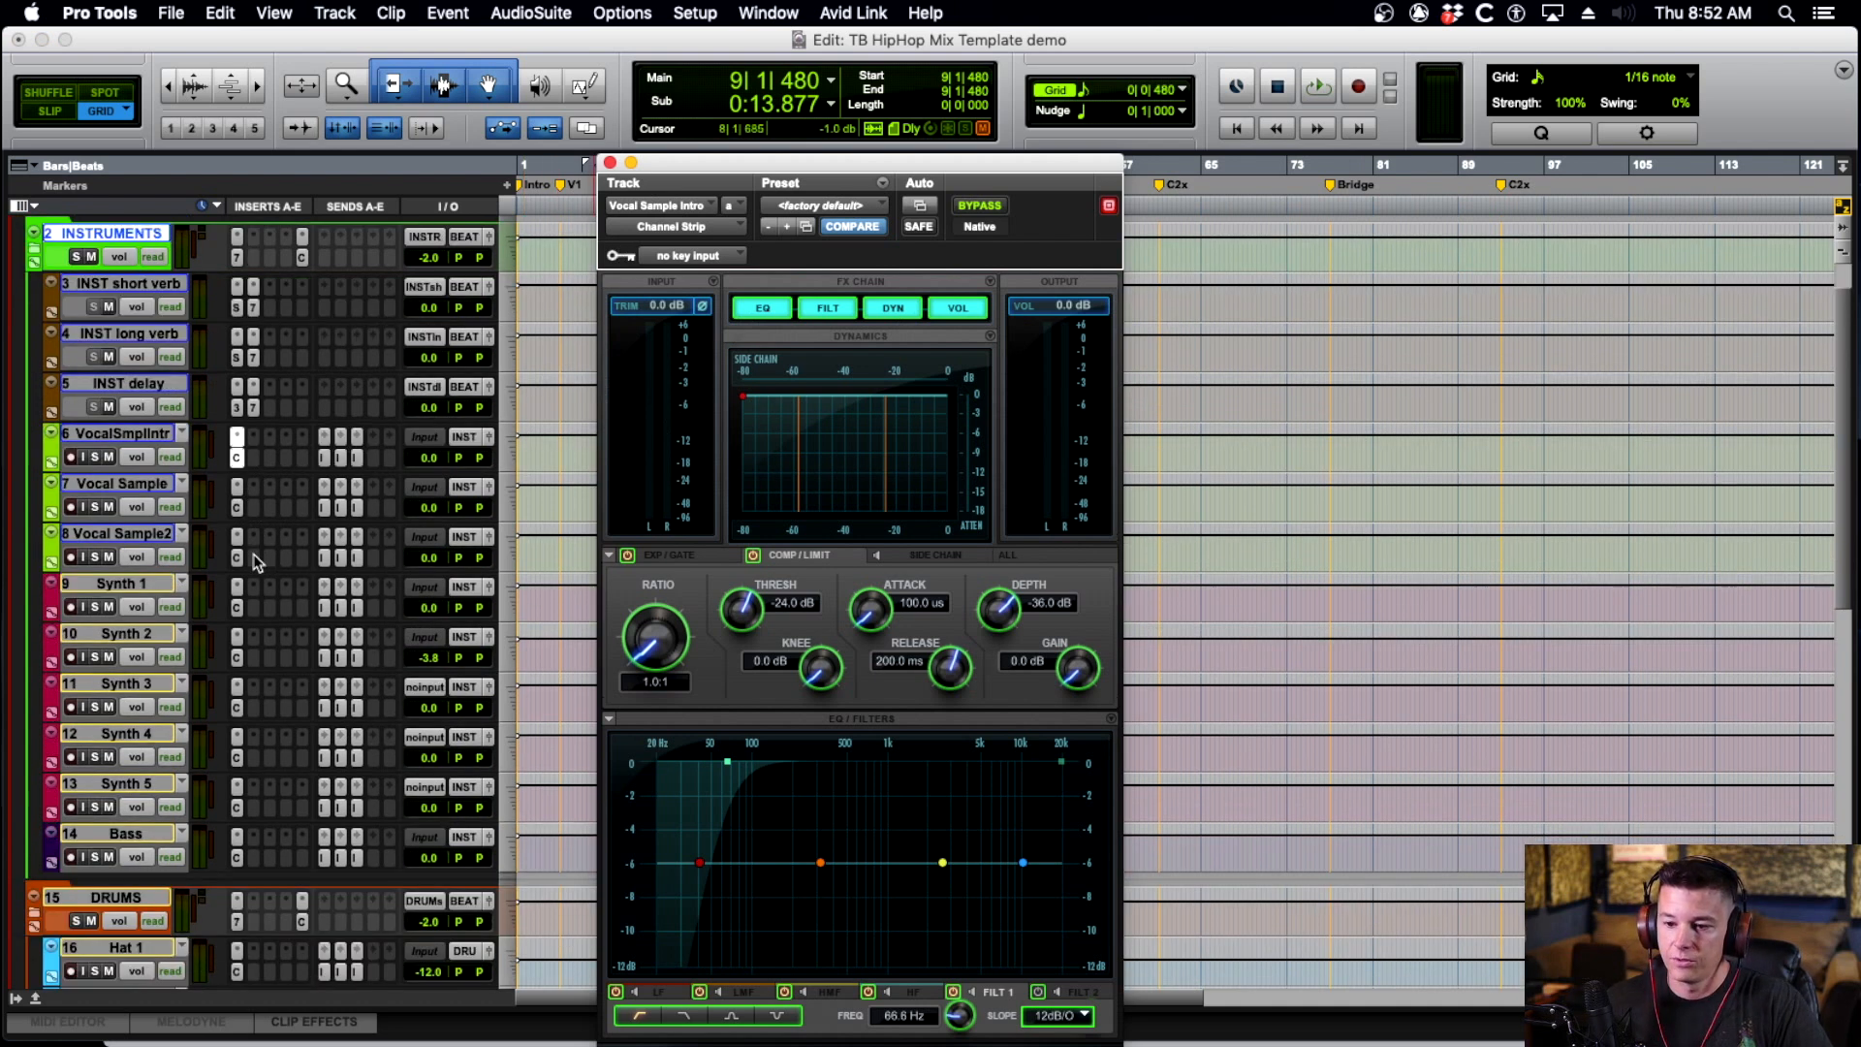
left_click(236, 557)
scroll(256, 557, "down", 2)
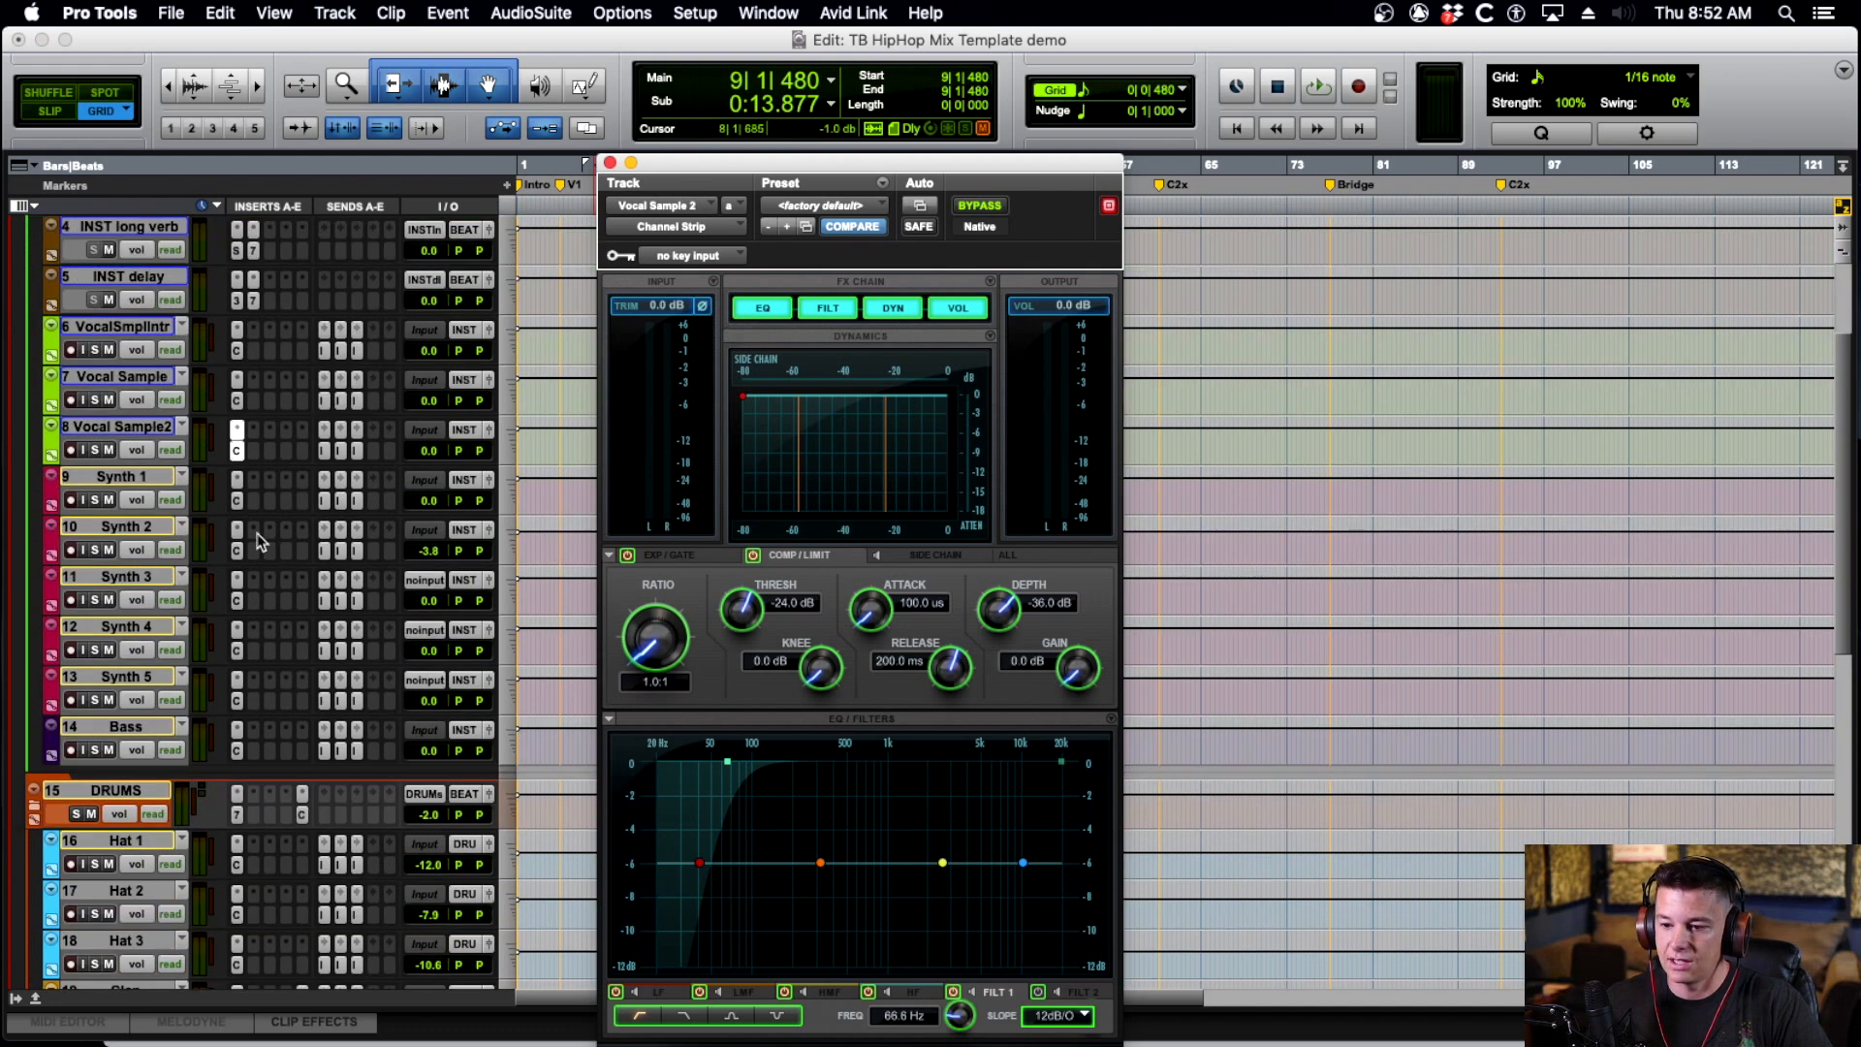
left_click(239, 551)
scroll(262, 562, "down", 2)
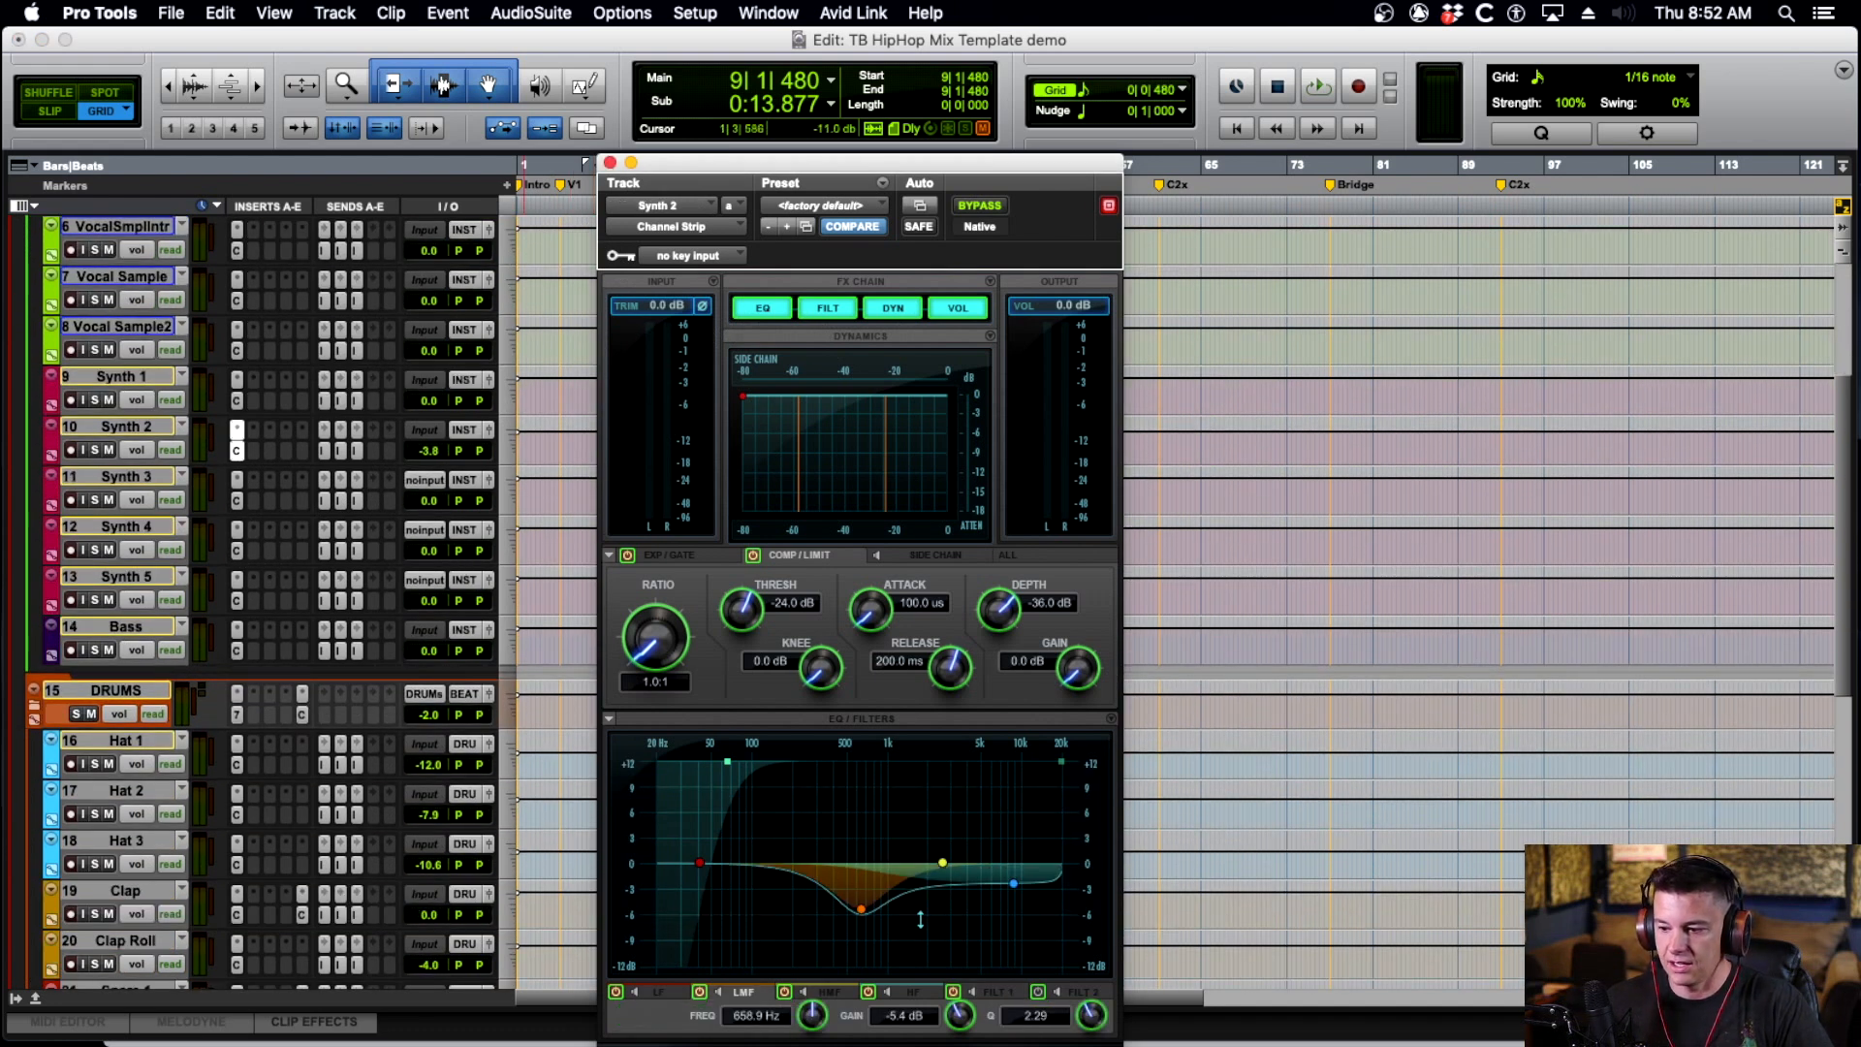
Inspect the Bass track's Channel Strip with its 808 Sidechain key input, and close the plug-in window.
left_click(236, 632)
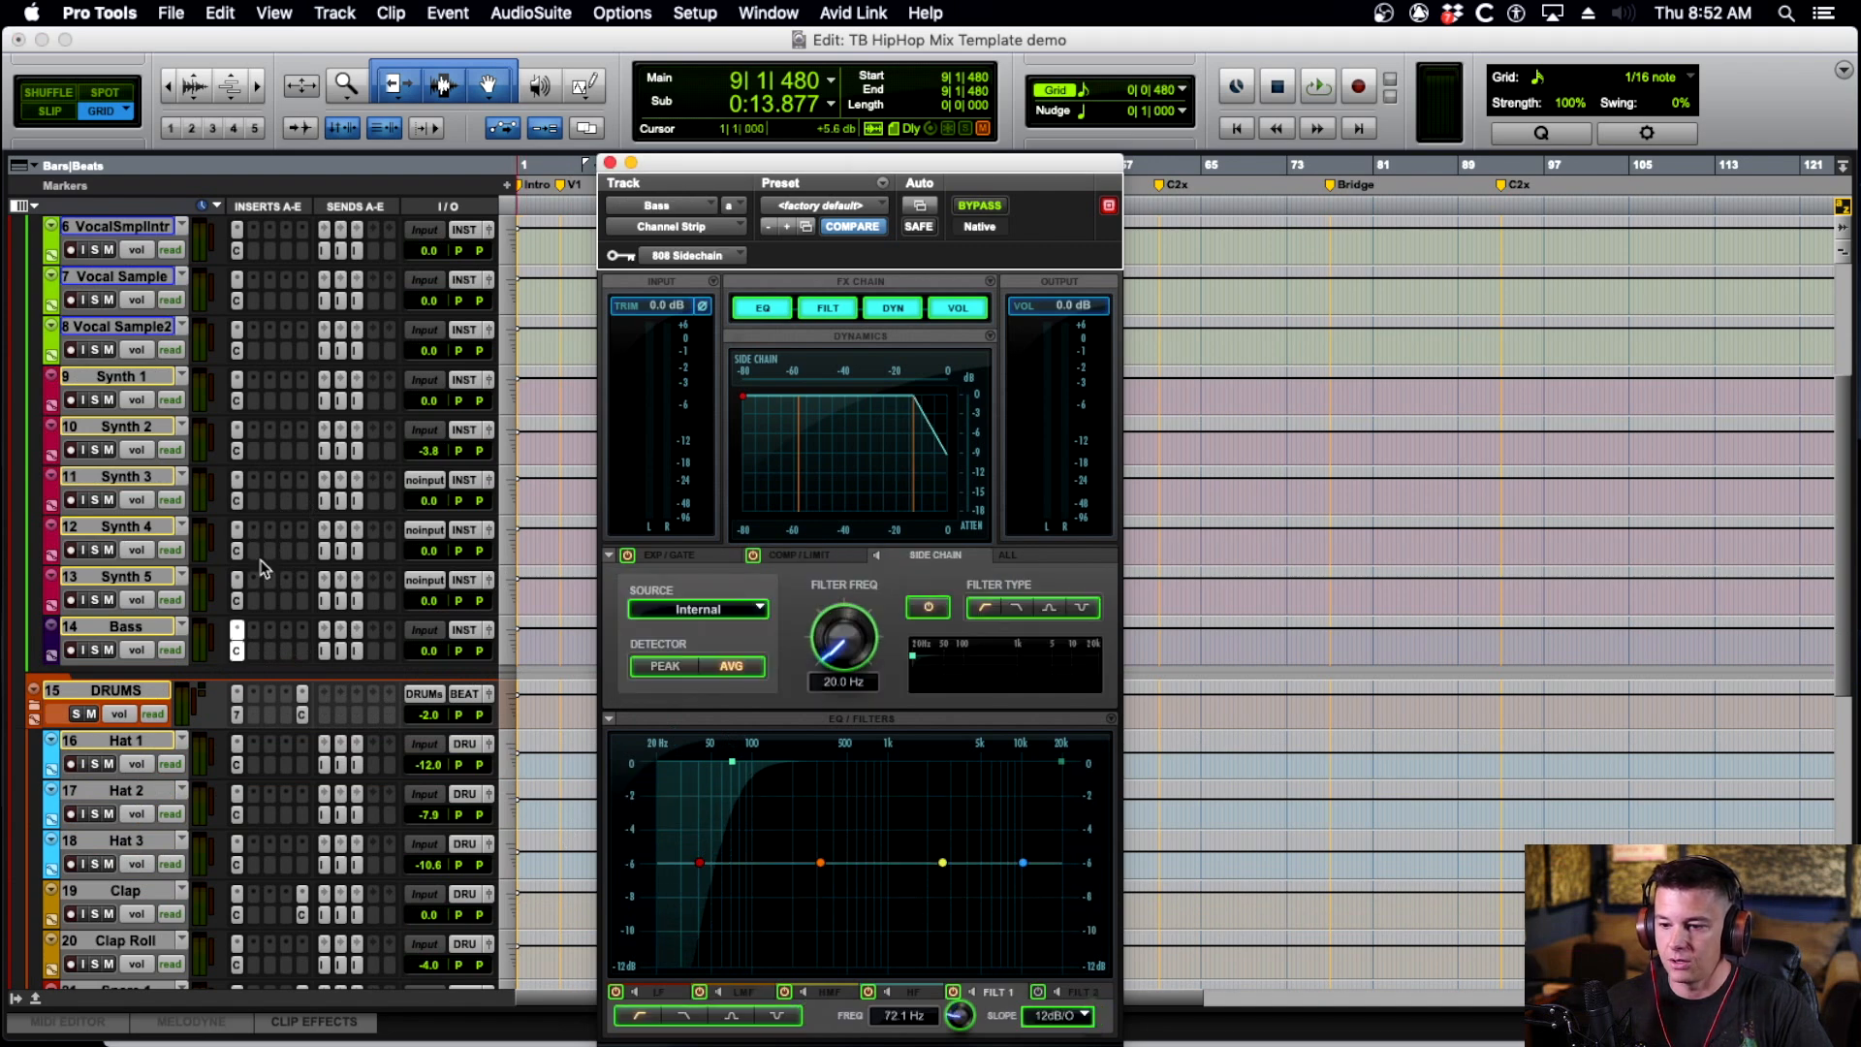
scroll(423, 608, "up", 5)
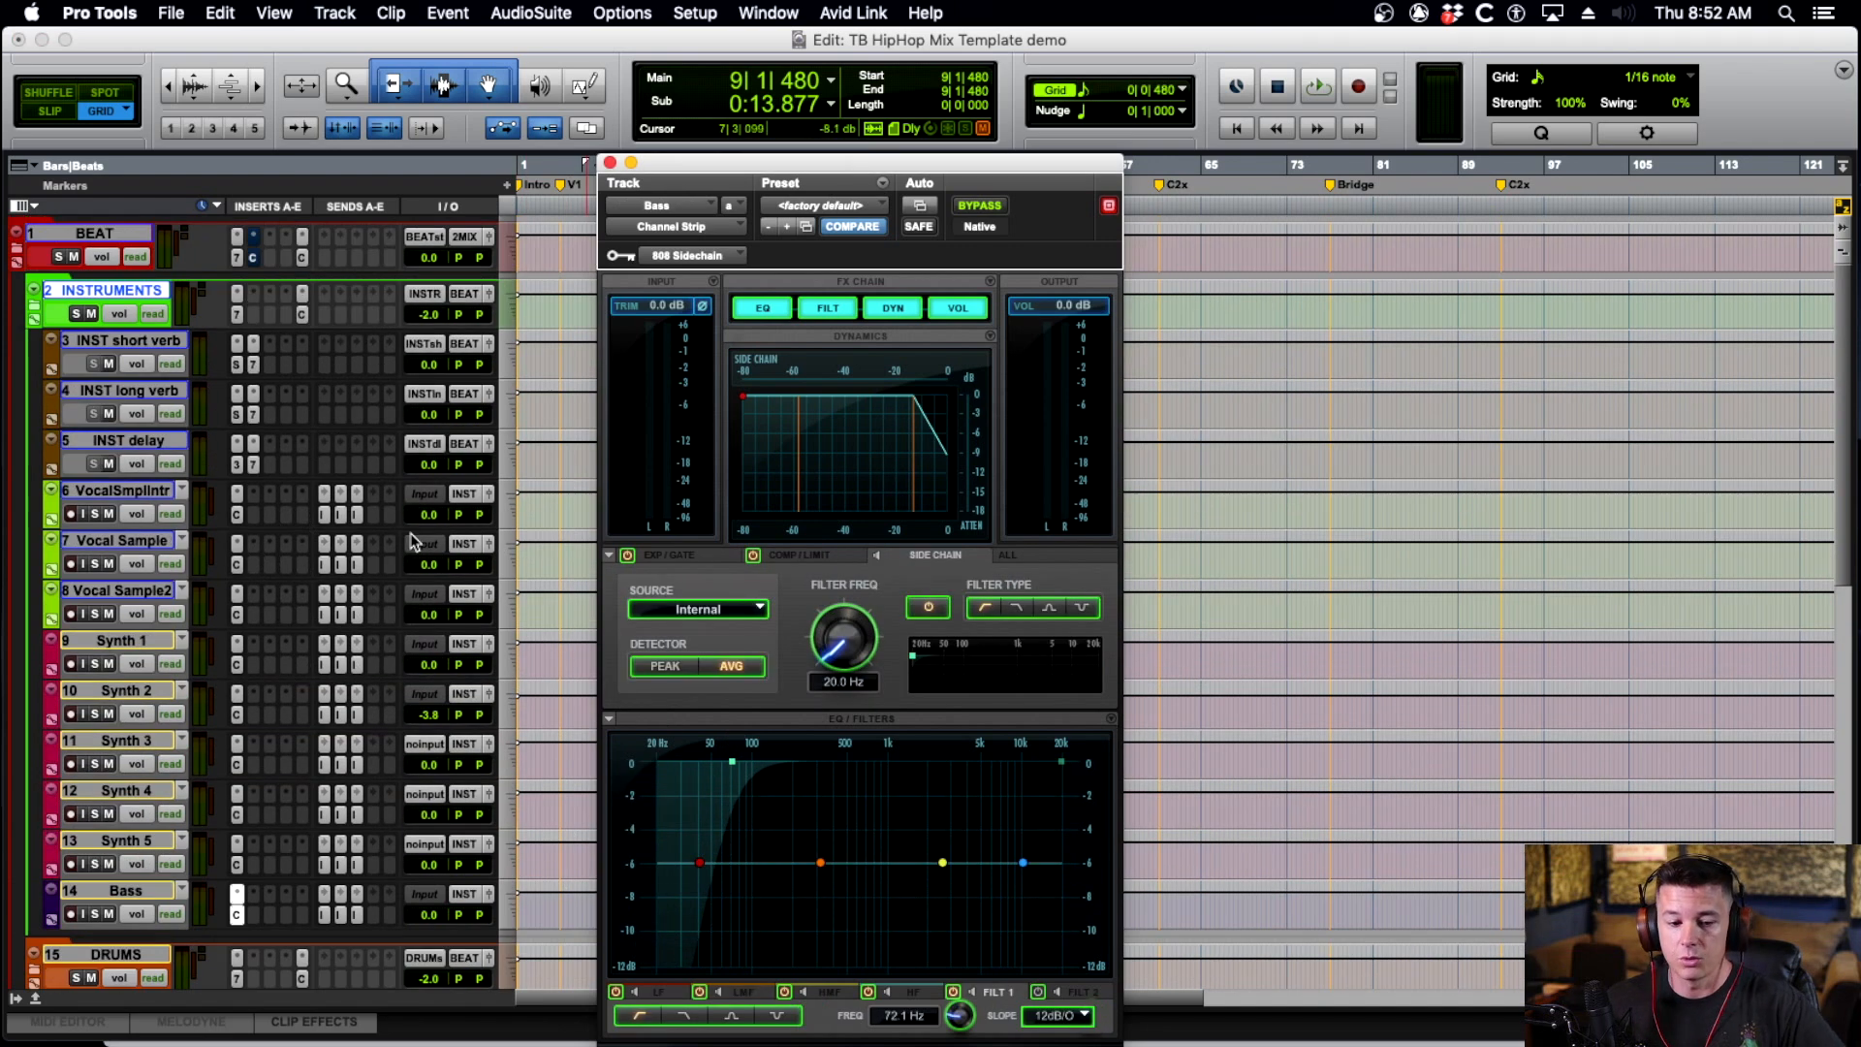
left_click(610, 162)
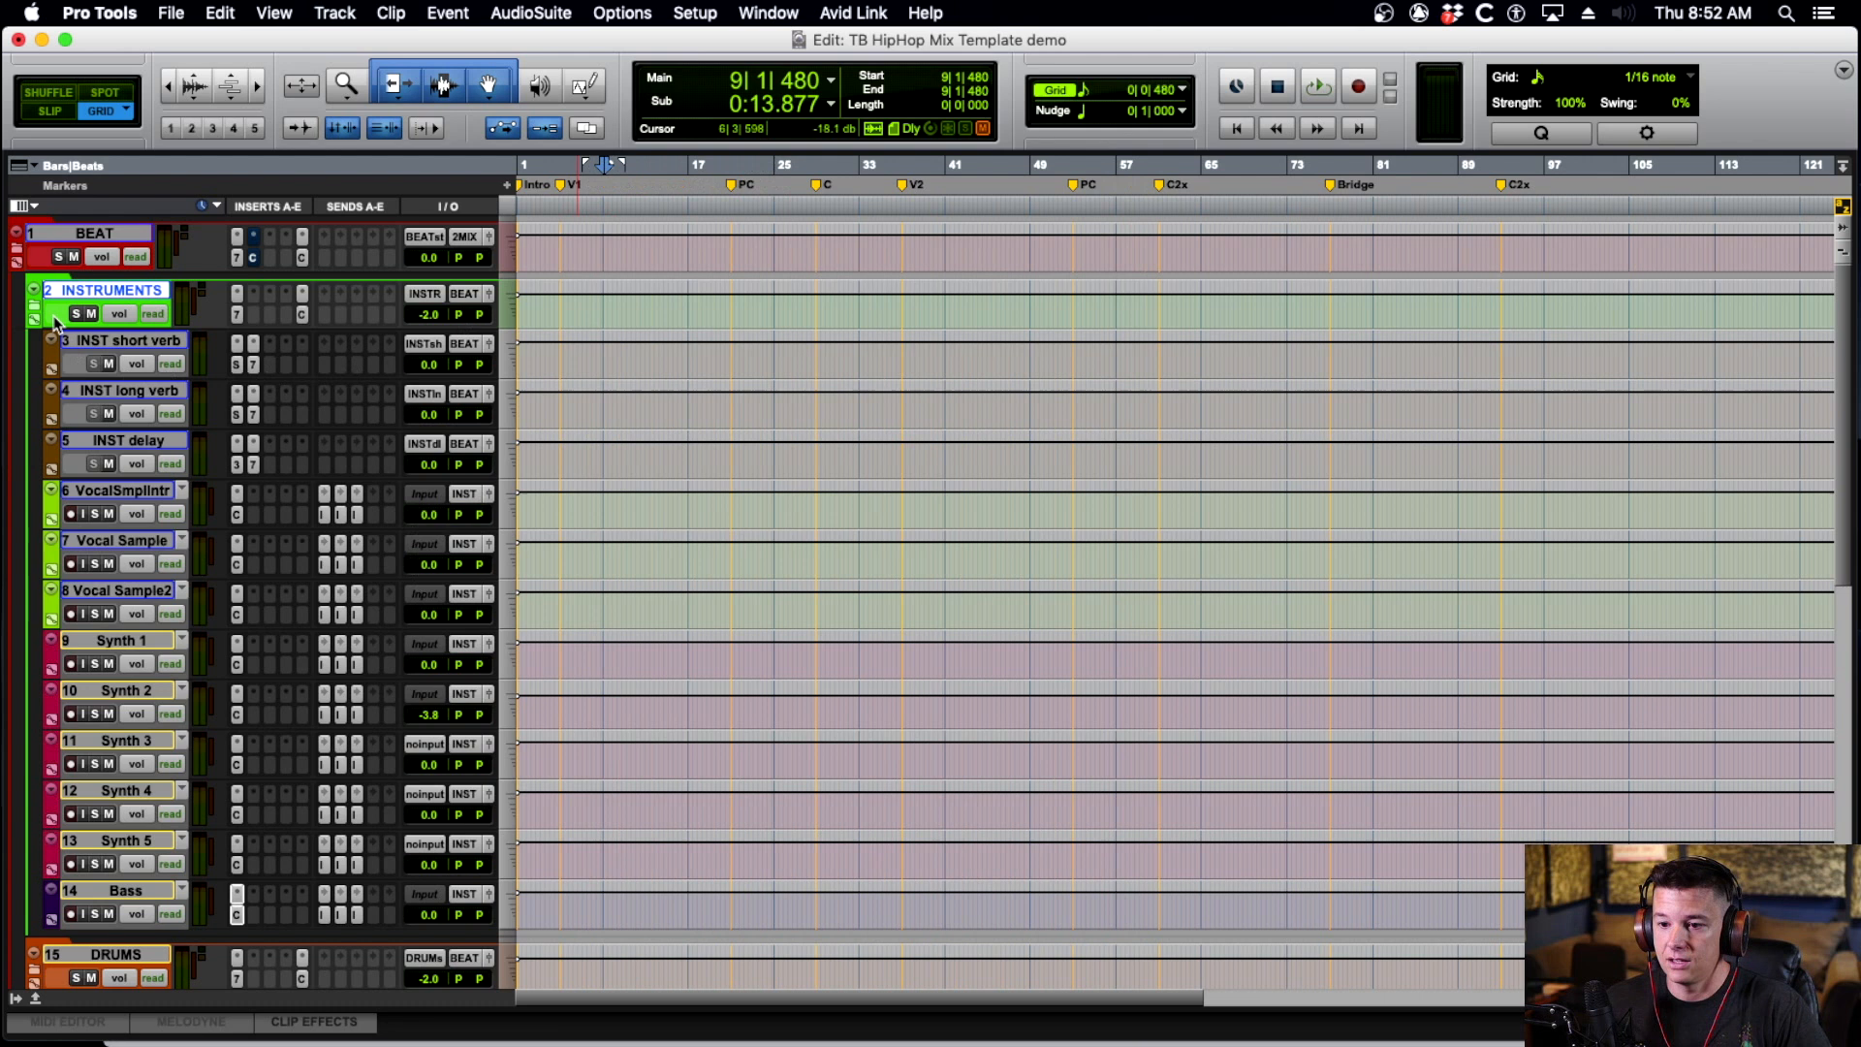
Collapse the instrument, drum and BEAT folder tracks, and close the ShortKick Channel Strip window.
left_click(34, 290)
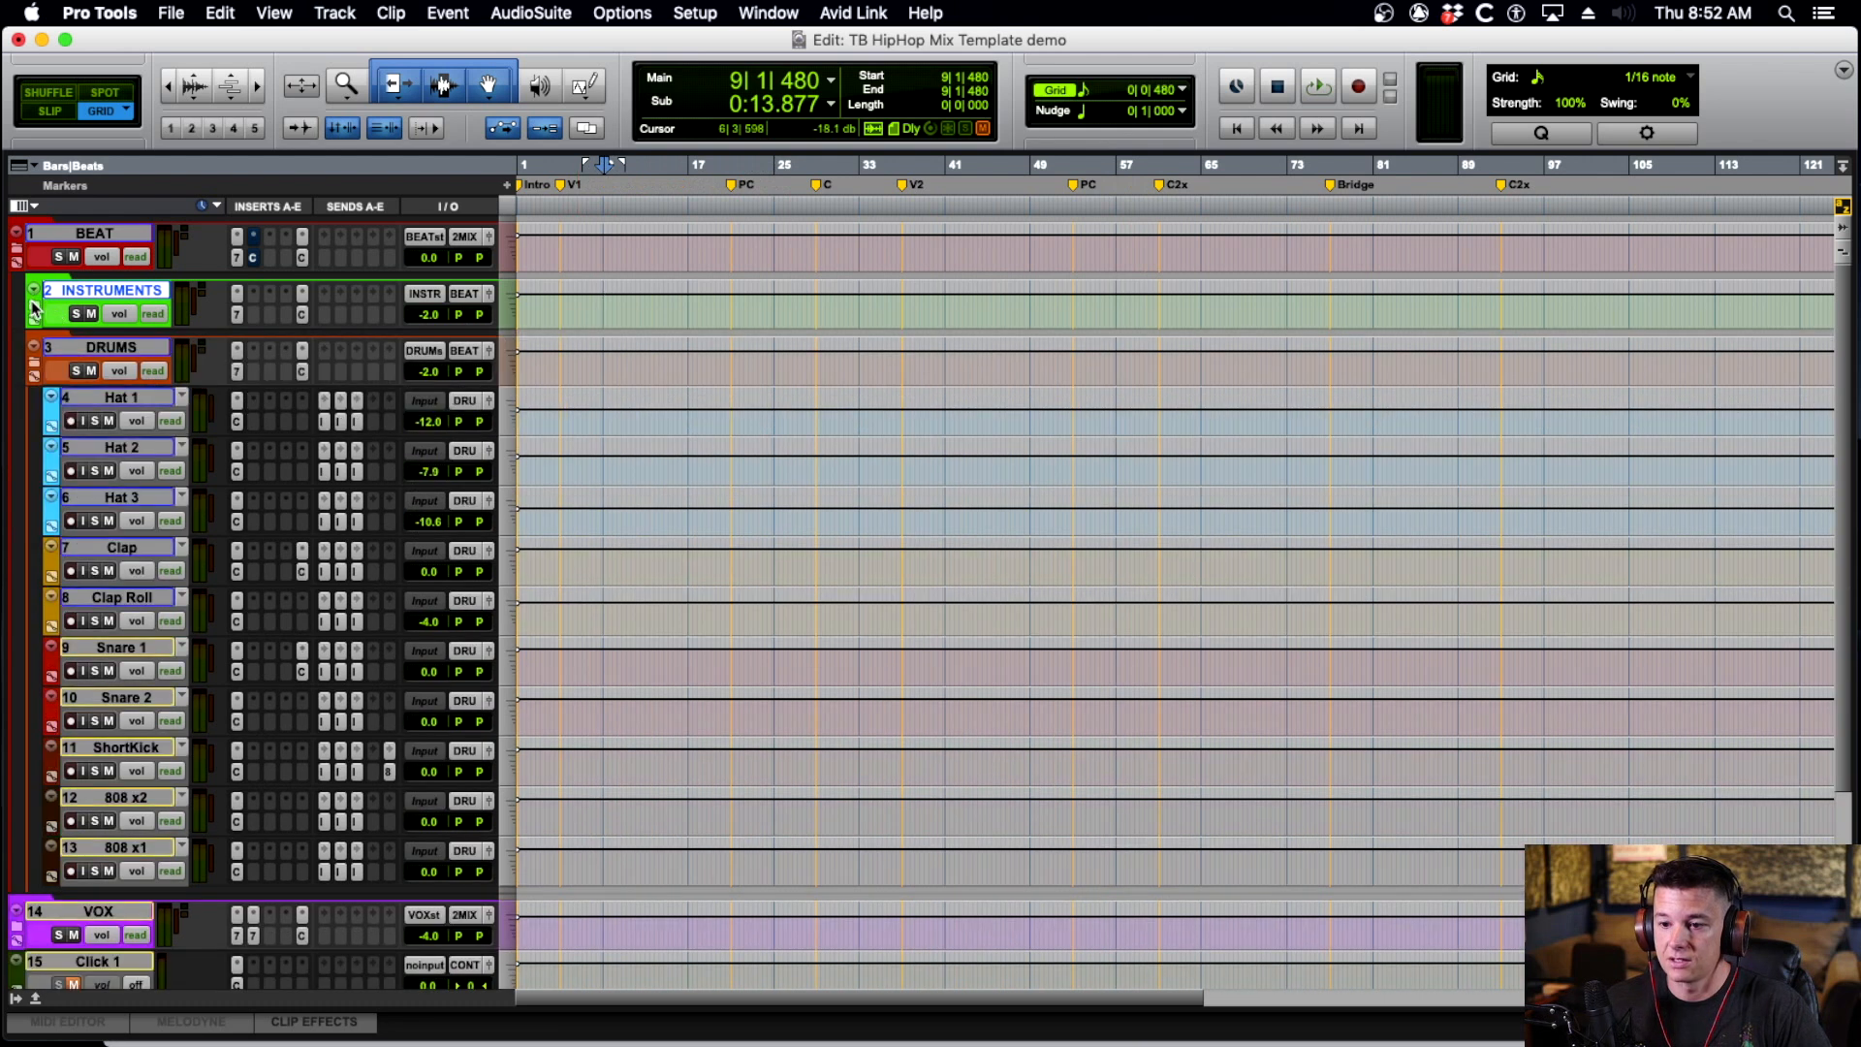
left_click(114, 349)
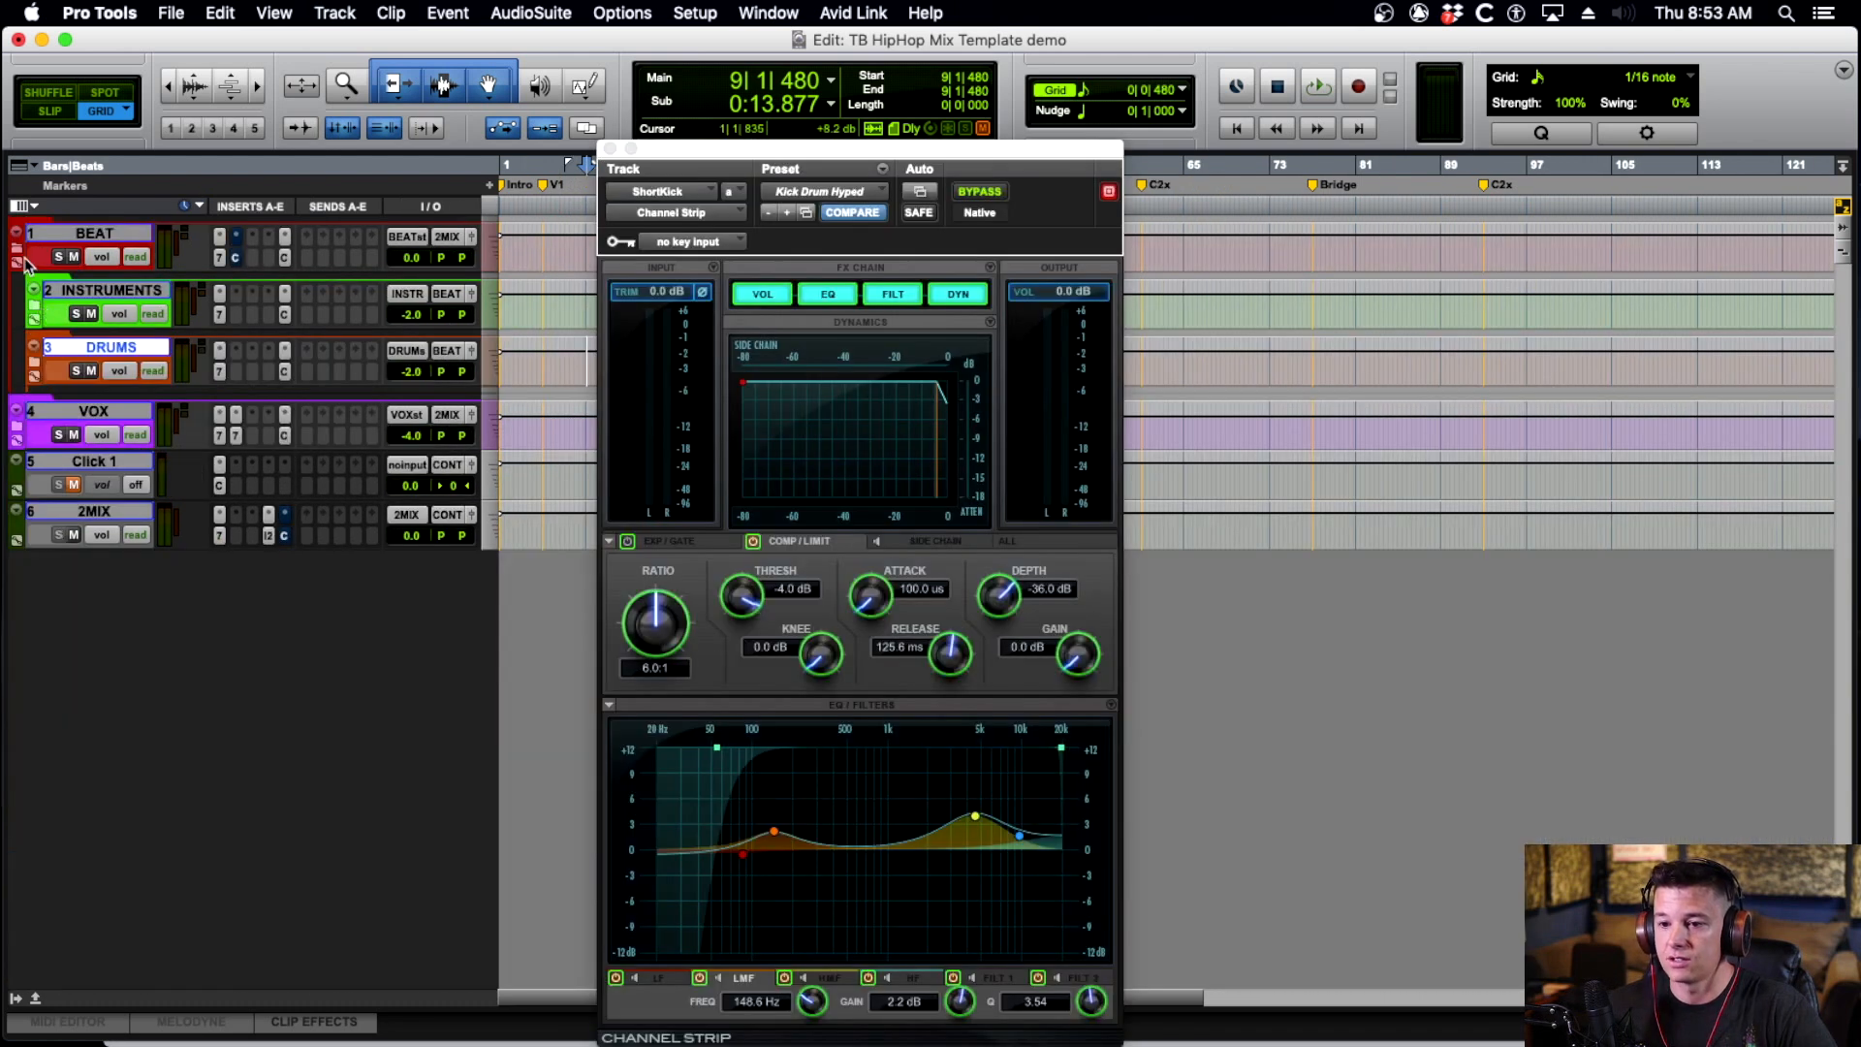
left_click(88, 234)
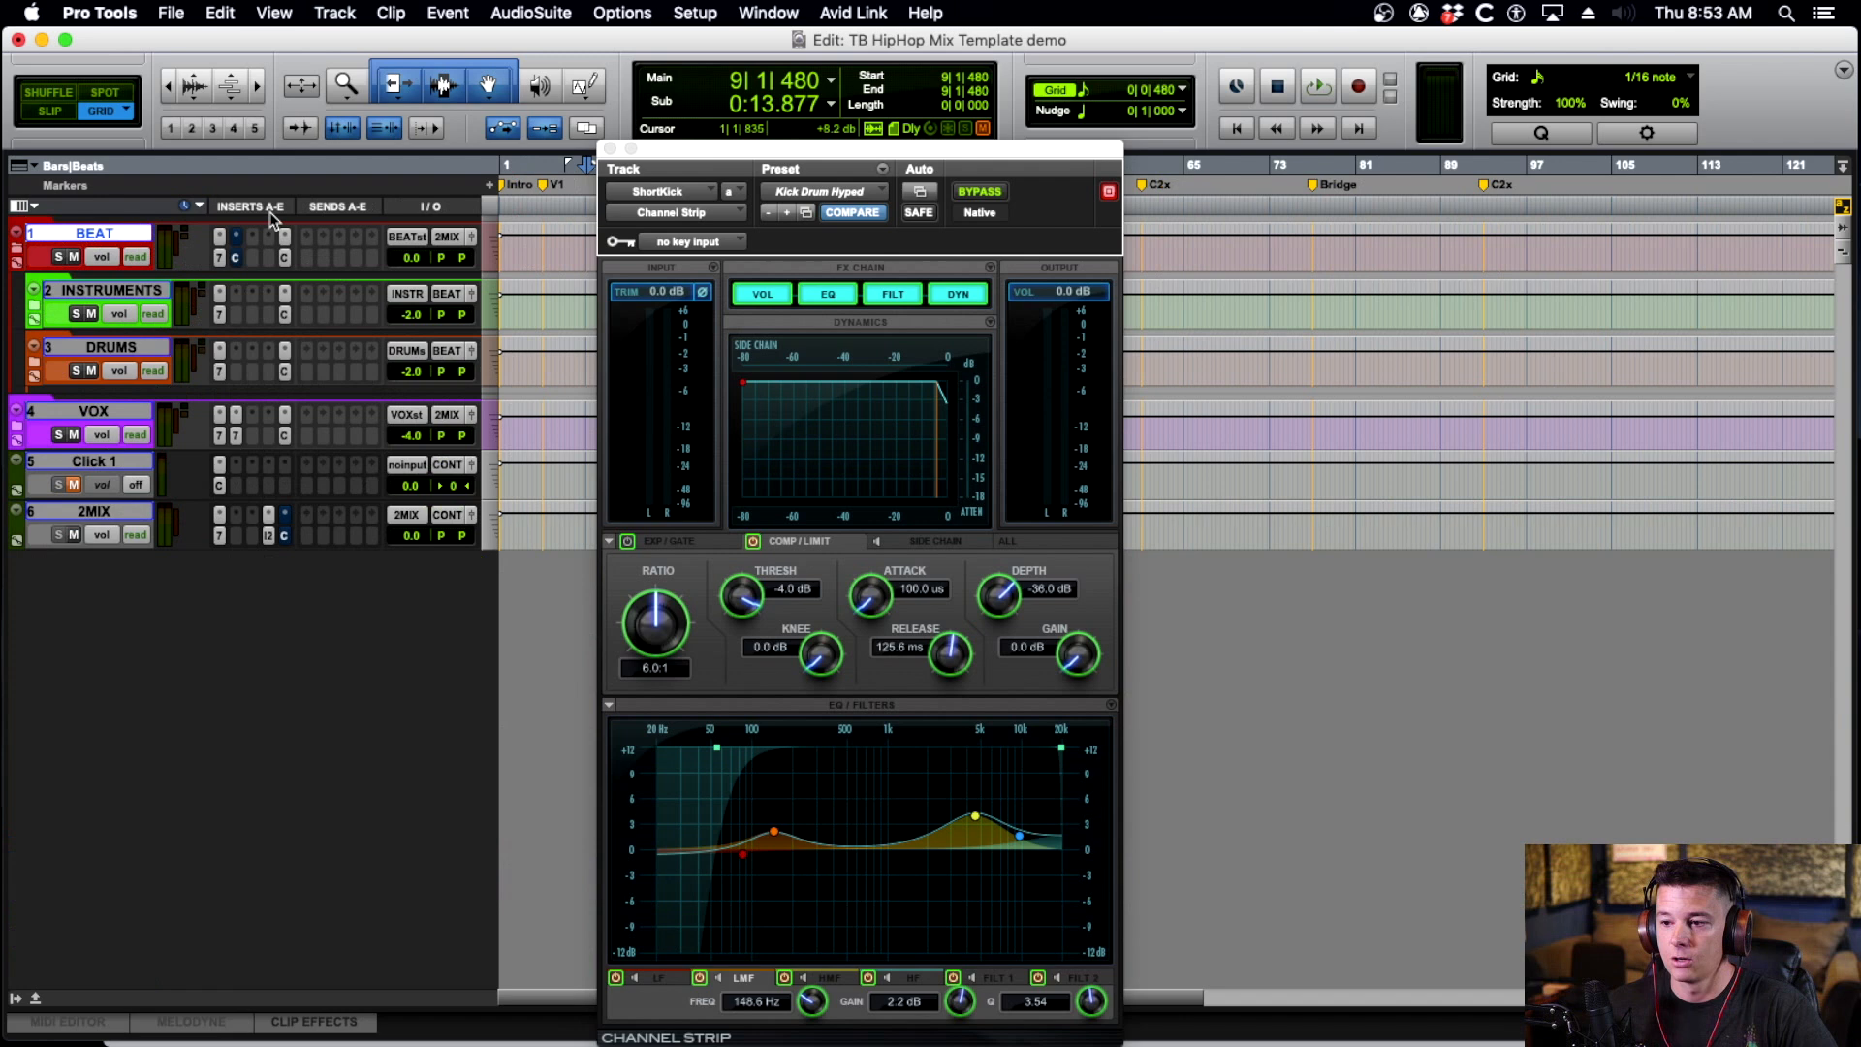
left_click(609, 149)
left_click(17, 249)
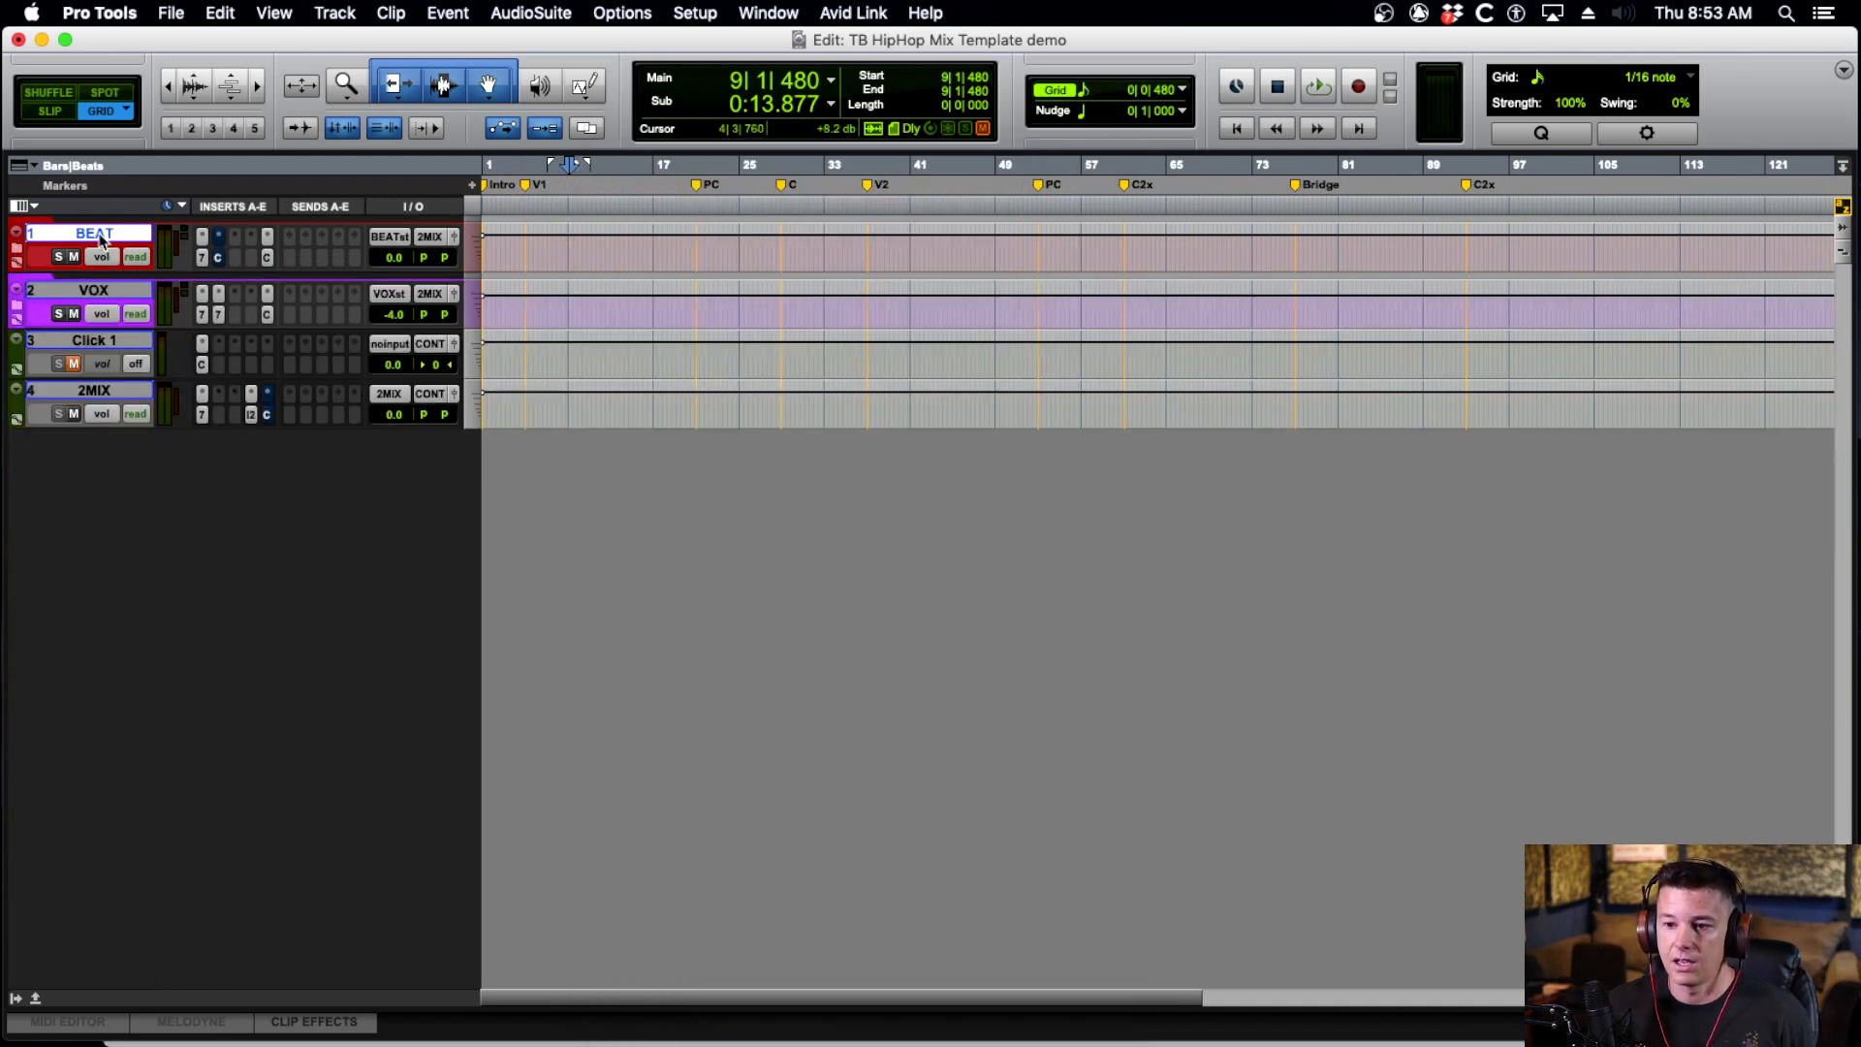
Select the VOX folder along with BEAT, expand VOX and review the vocal tracks inside it.
right_click(89, 293)
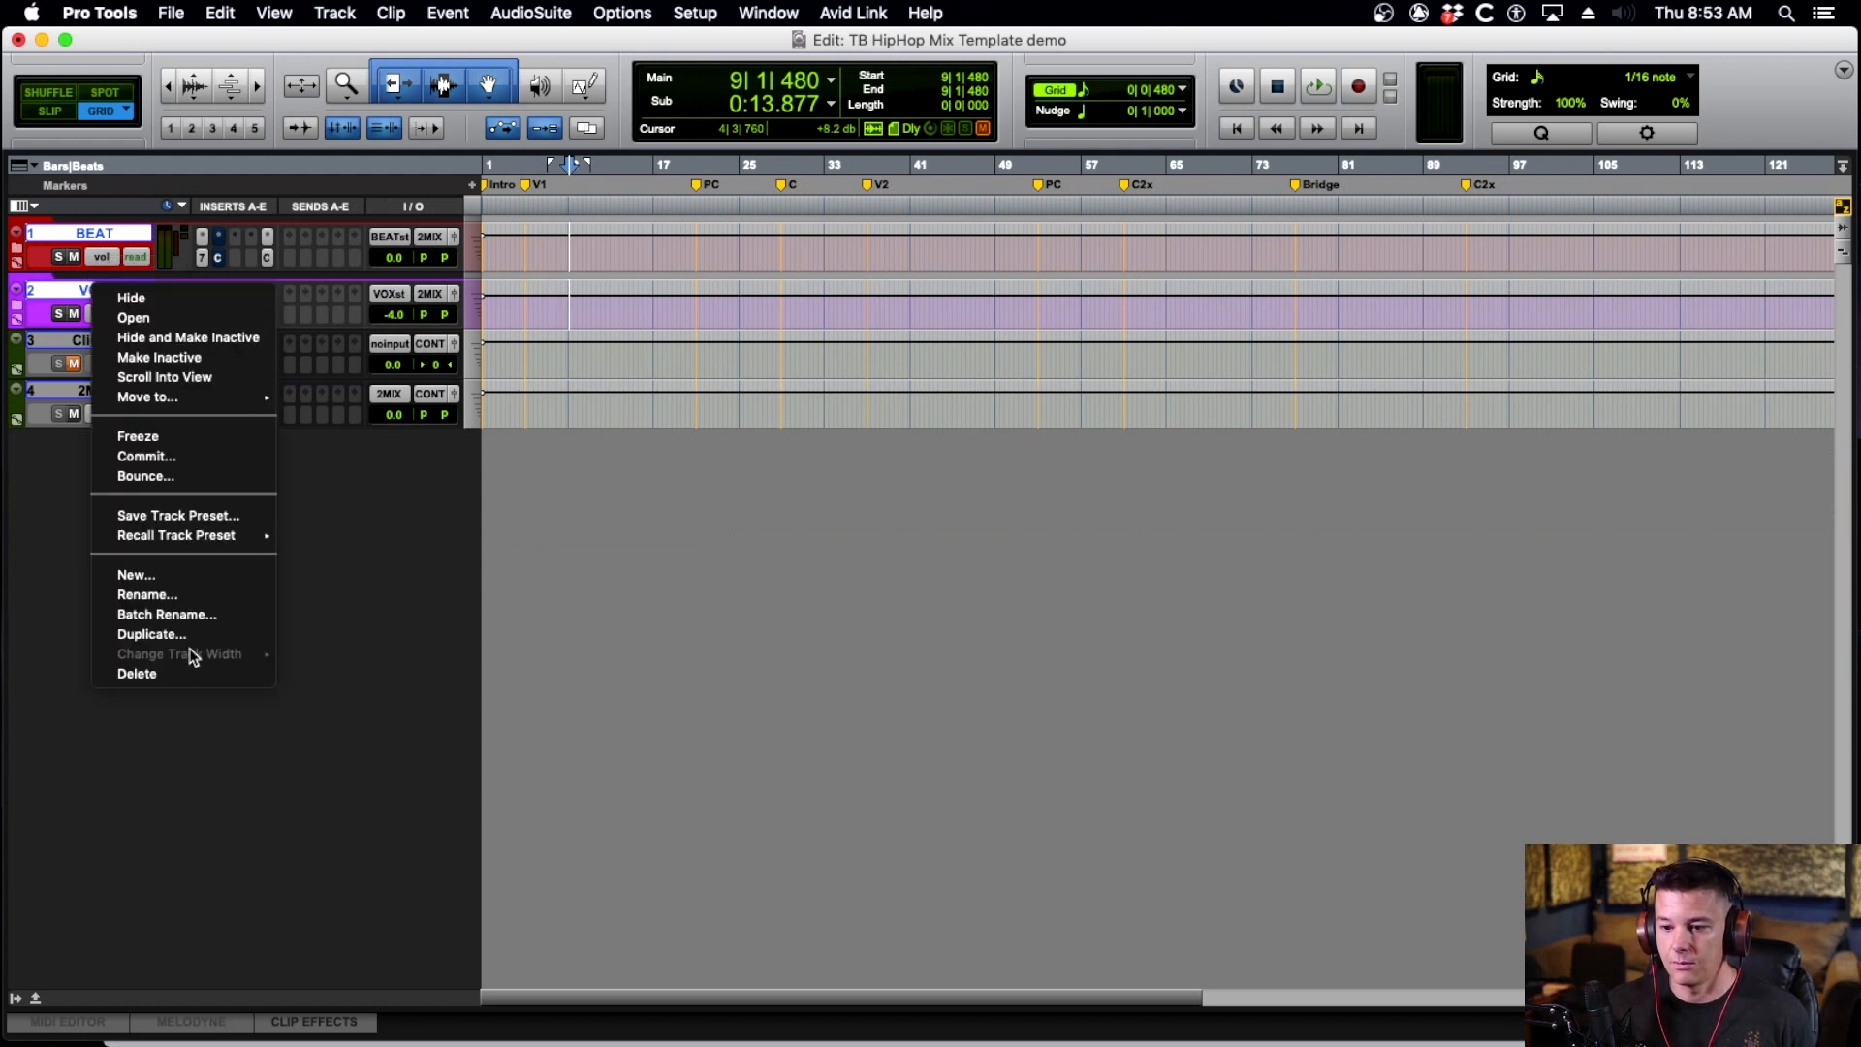
left_click(398, 502)
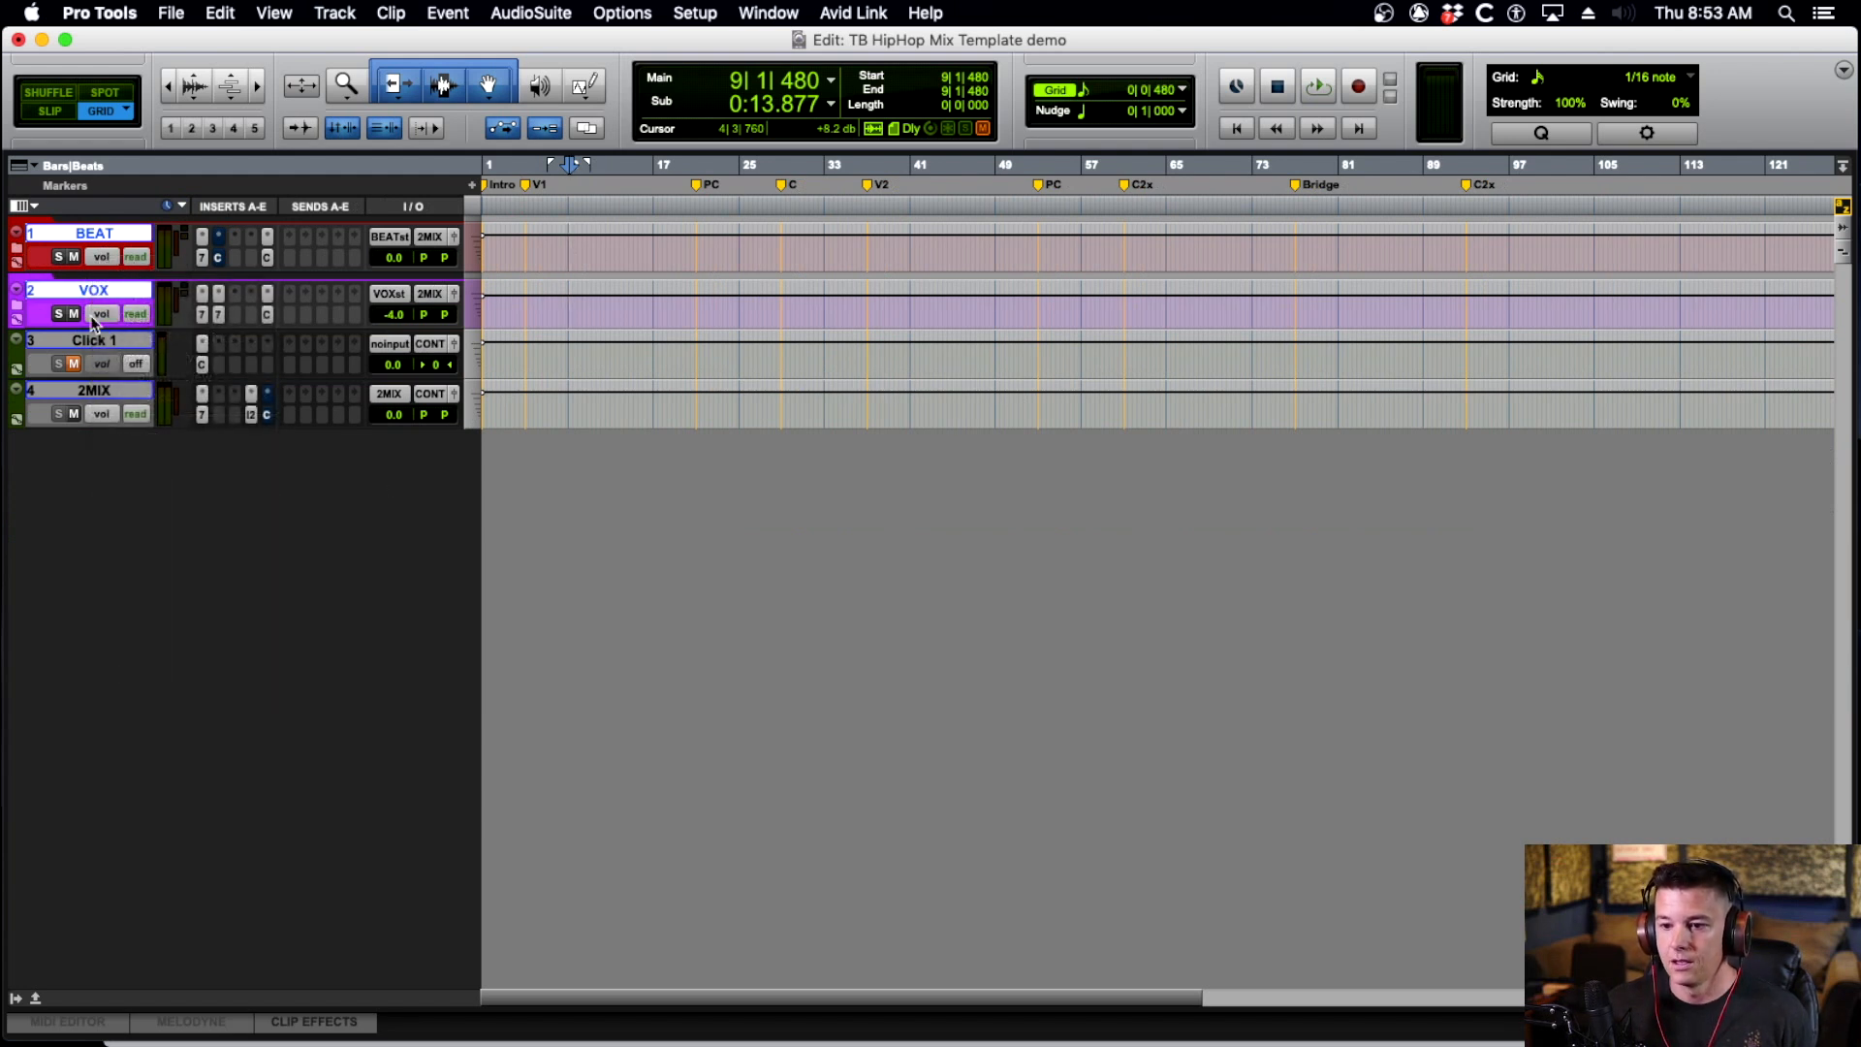
left_click(18, 309)
scroll(499, 409, "down", 5)
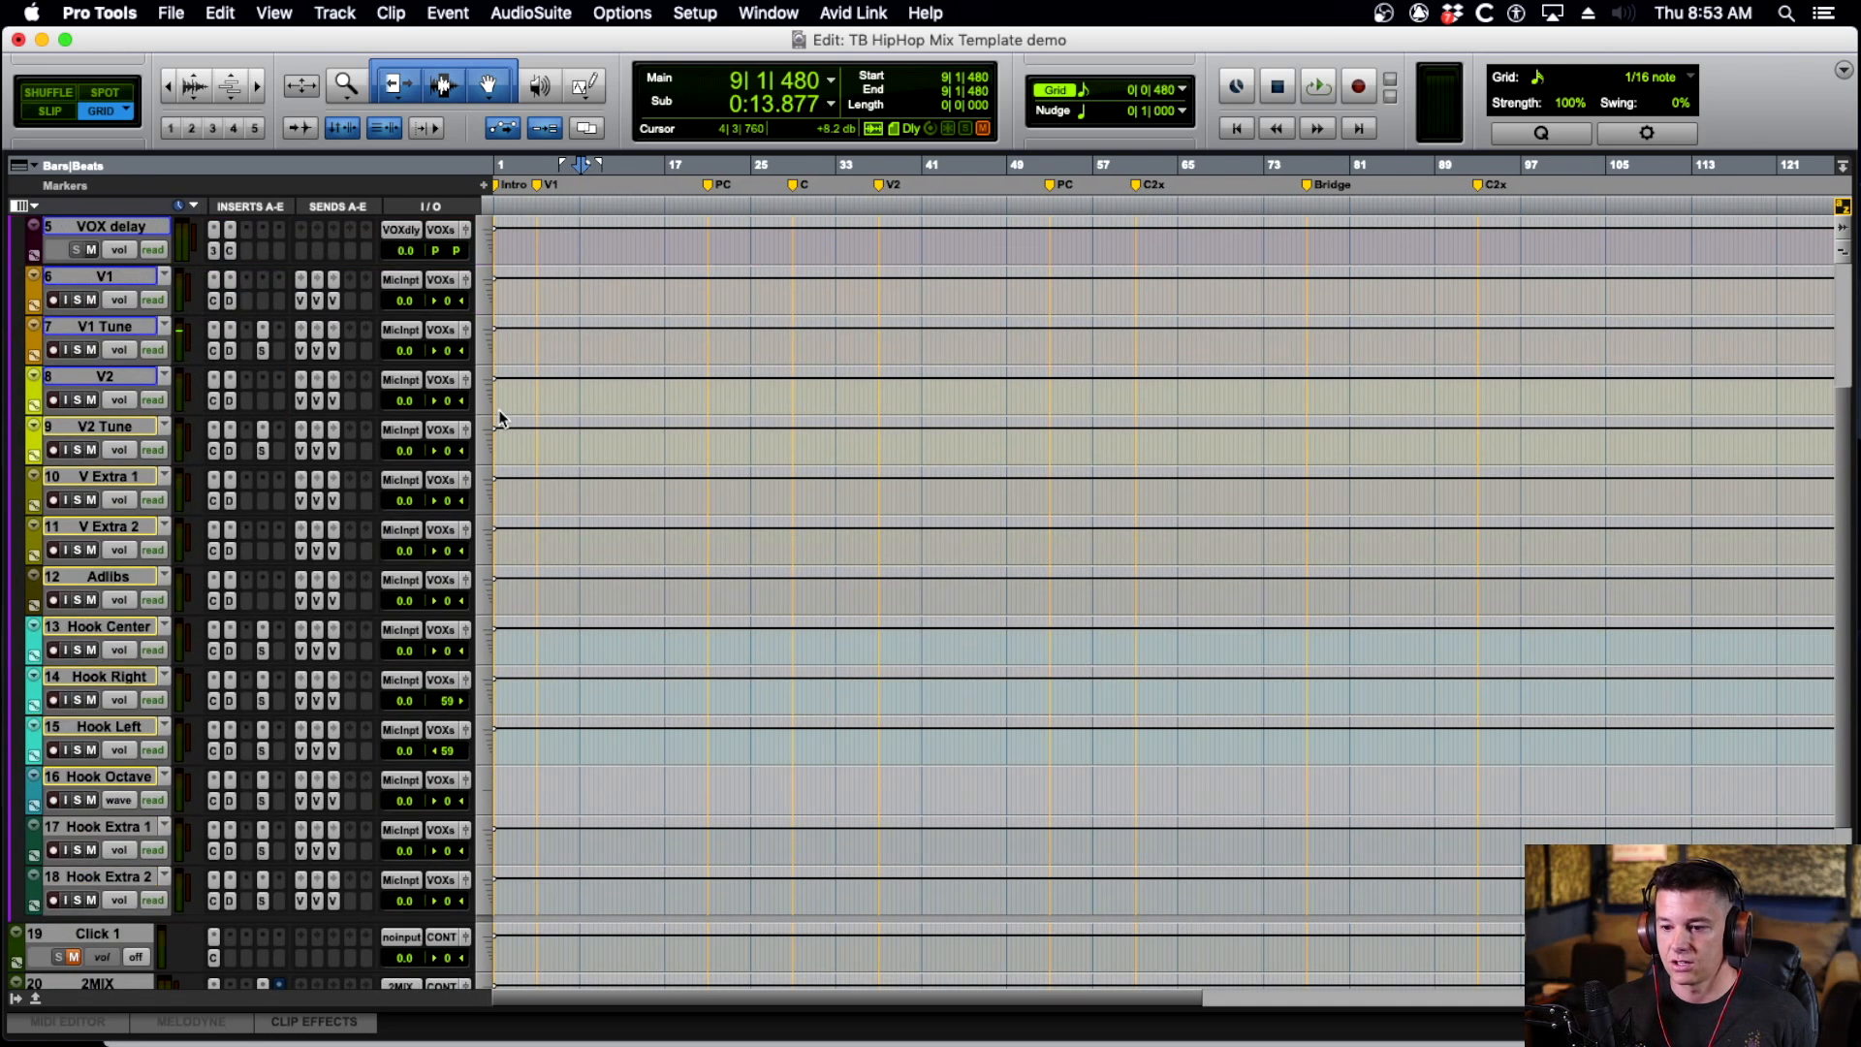
scroll(532, 447, "up", 5)
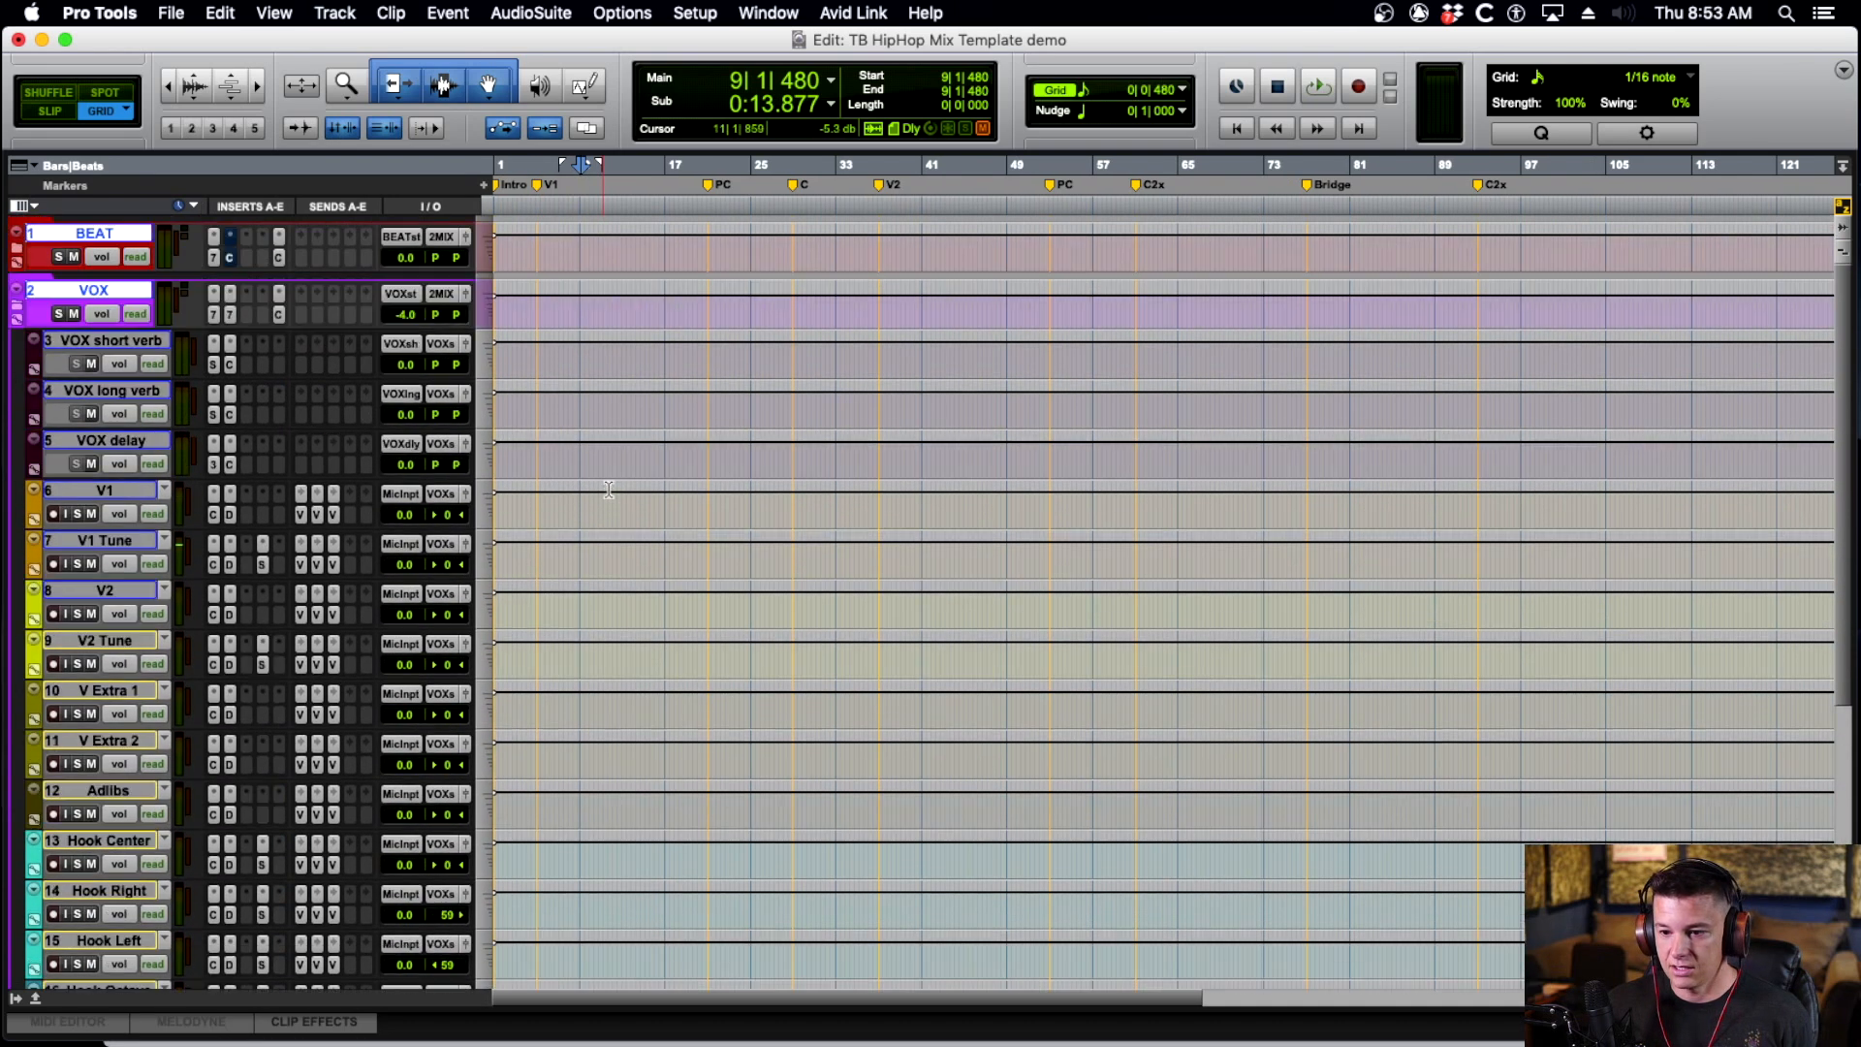
Select the V1 and V1 Tune tracks in turn and open the Spoton pitch correction insert on V1 Tune.
left_click(134, 496)
scroll(130, 495, "down", 3)
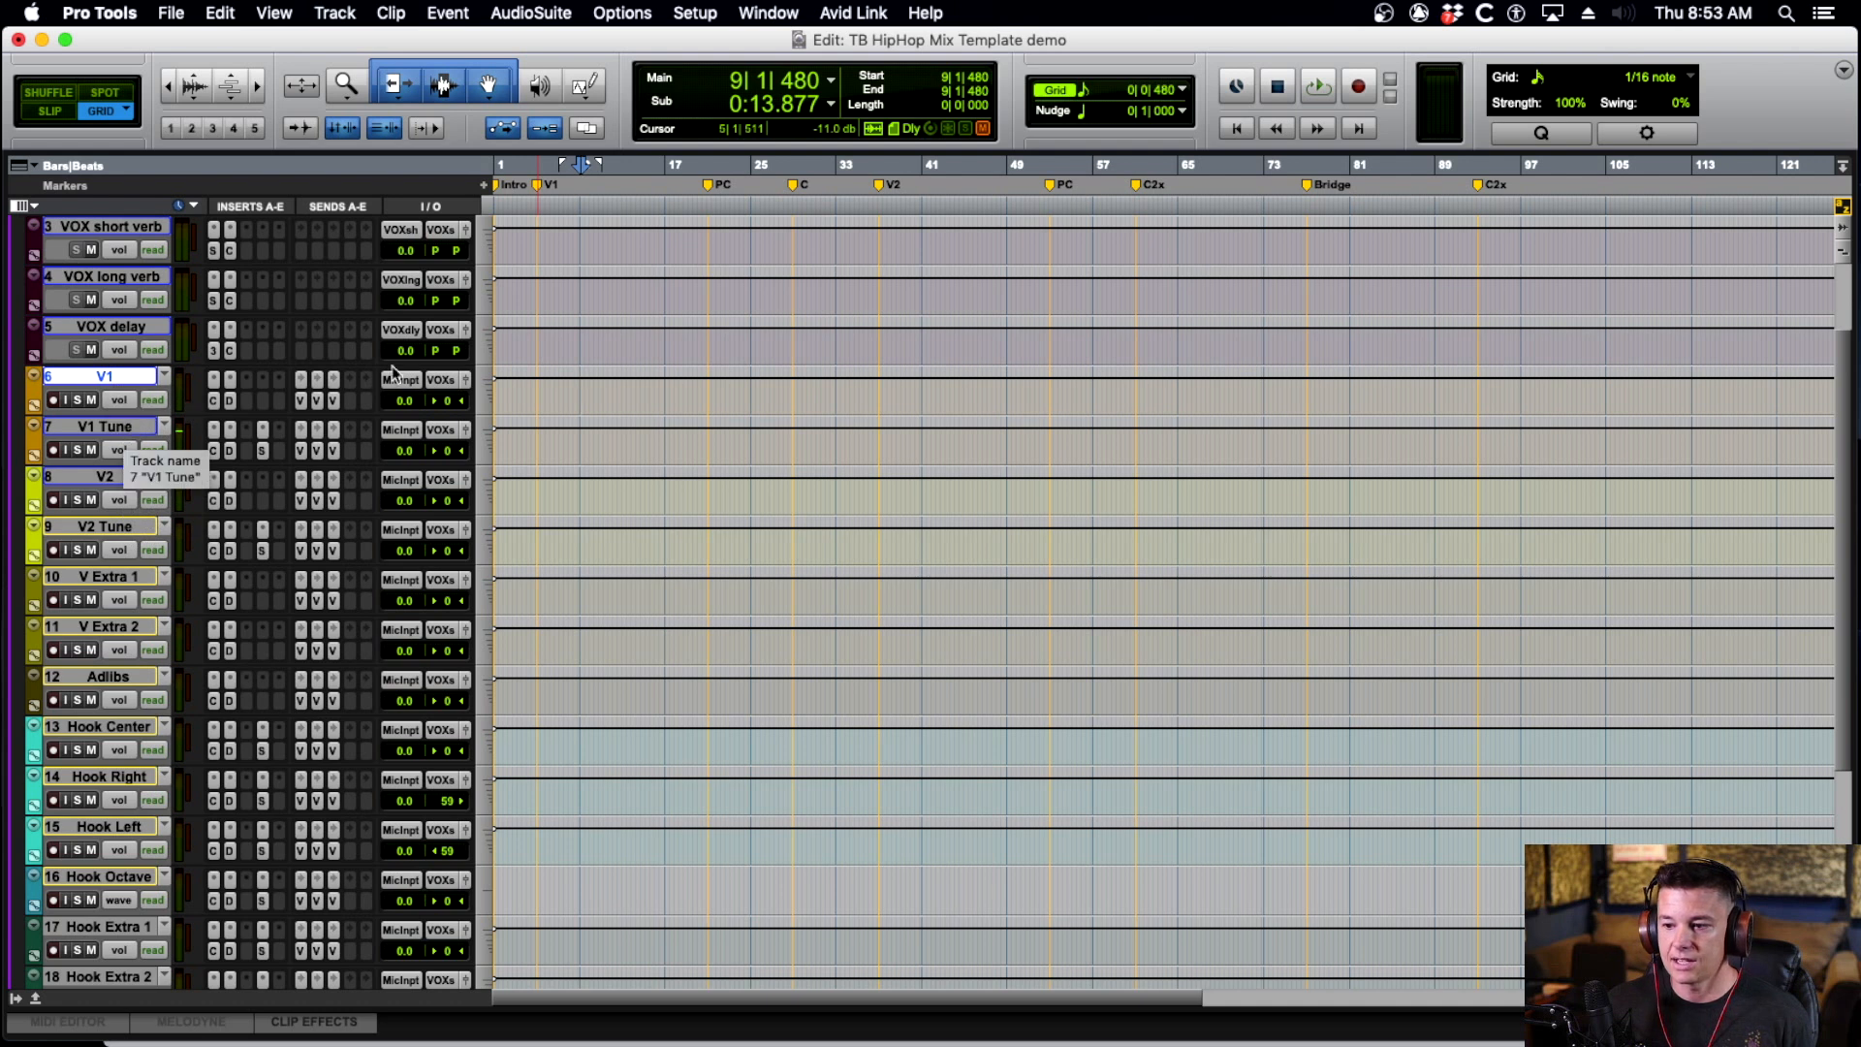
left_click(121, 430)
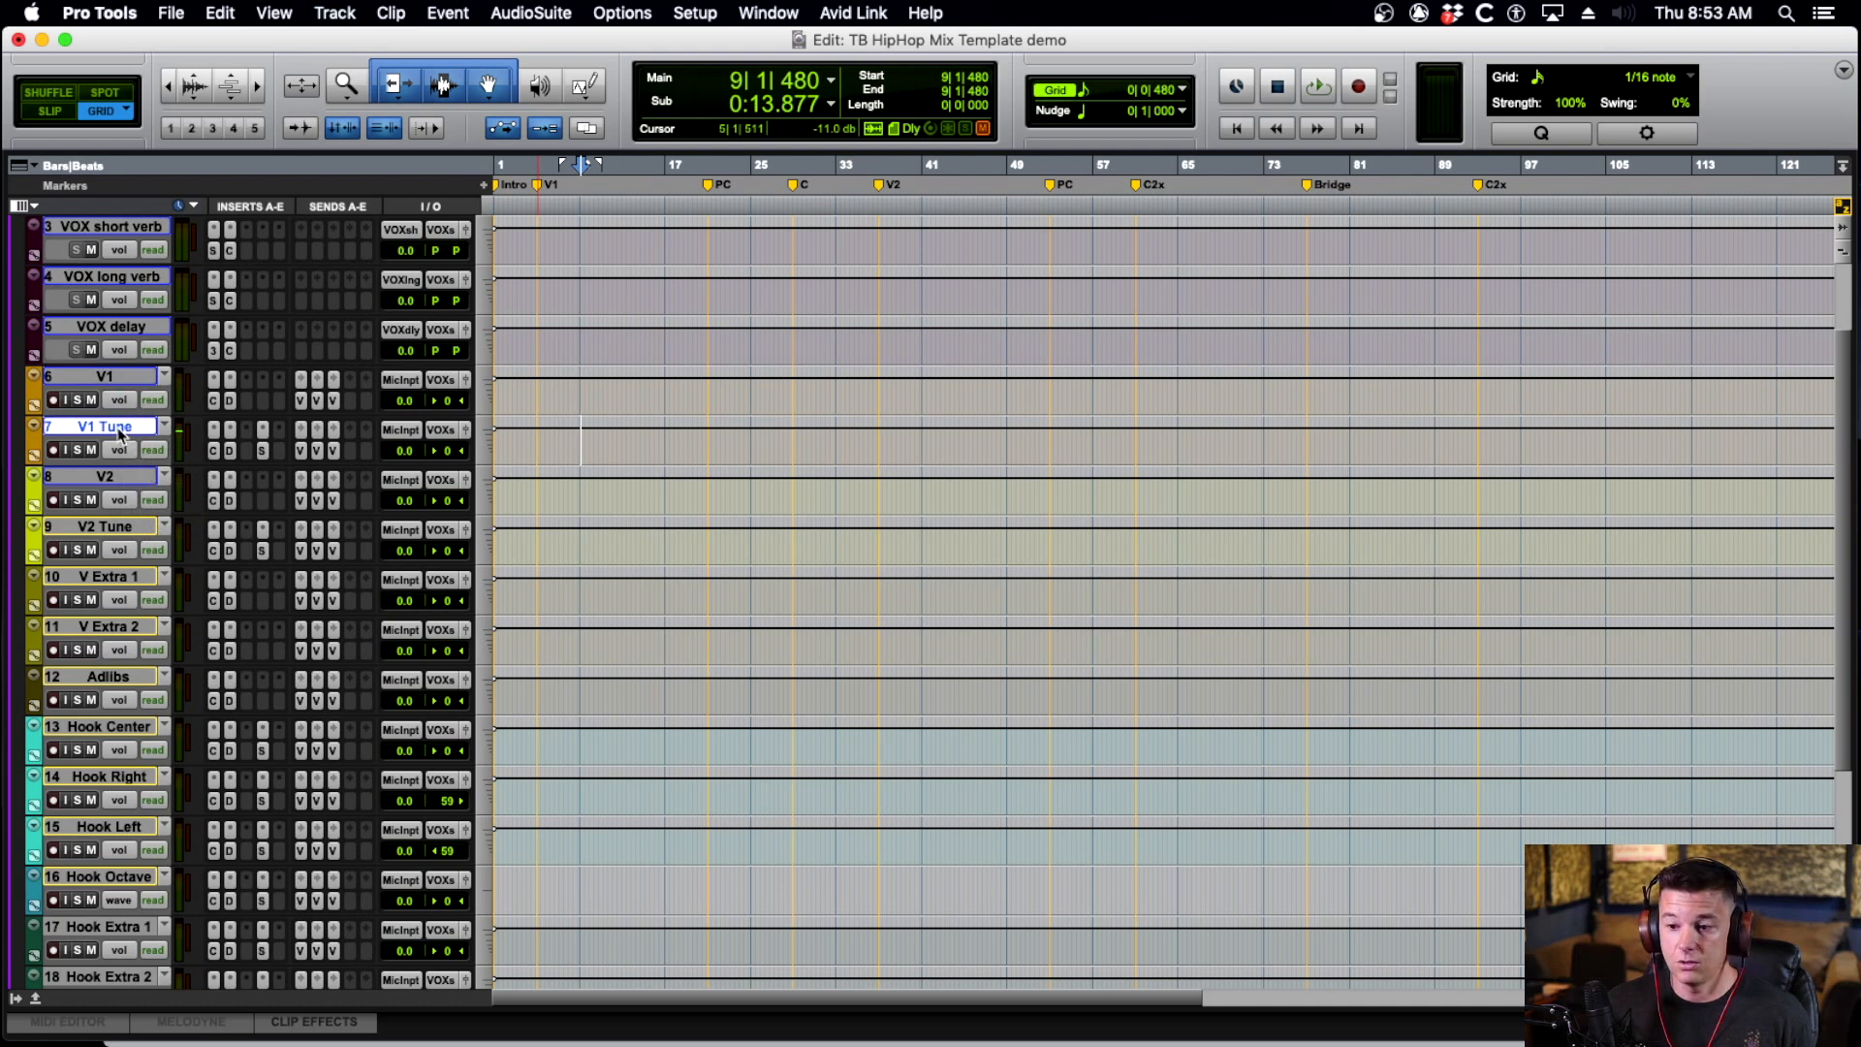
left_click(263, 451)
left_click_drag(721, 152, 712, 236)
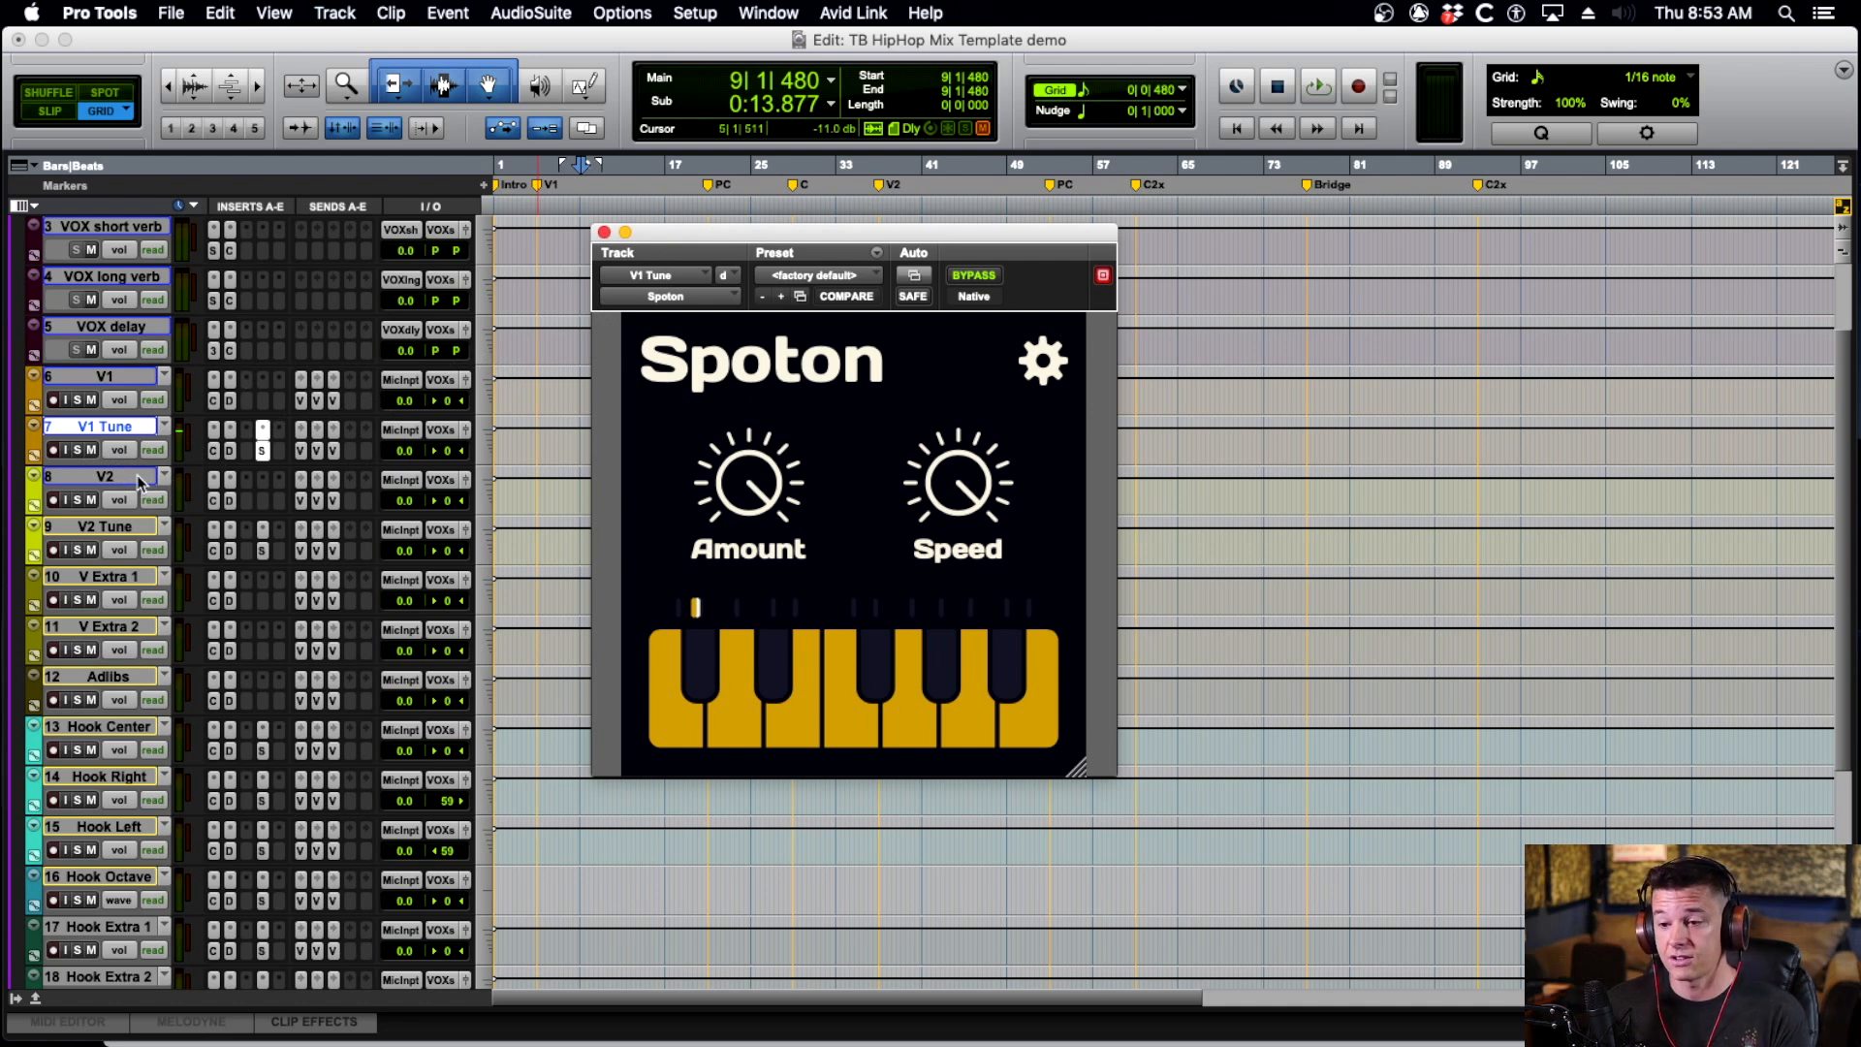
Audition Spoton on V1 Tune by enabling and disabling its input monitoring, and close the plug-in window.
left_click(68, 451)
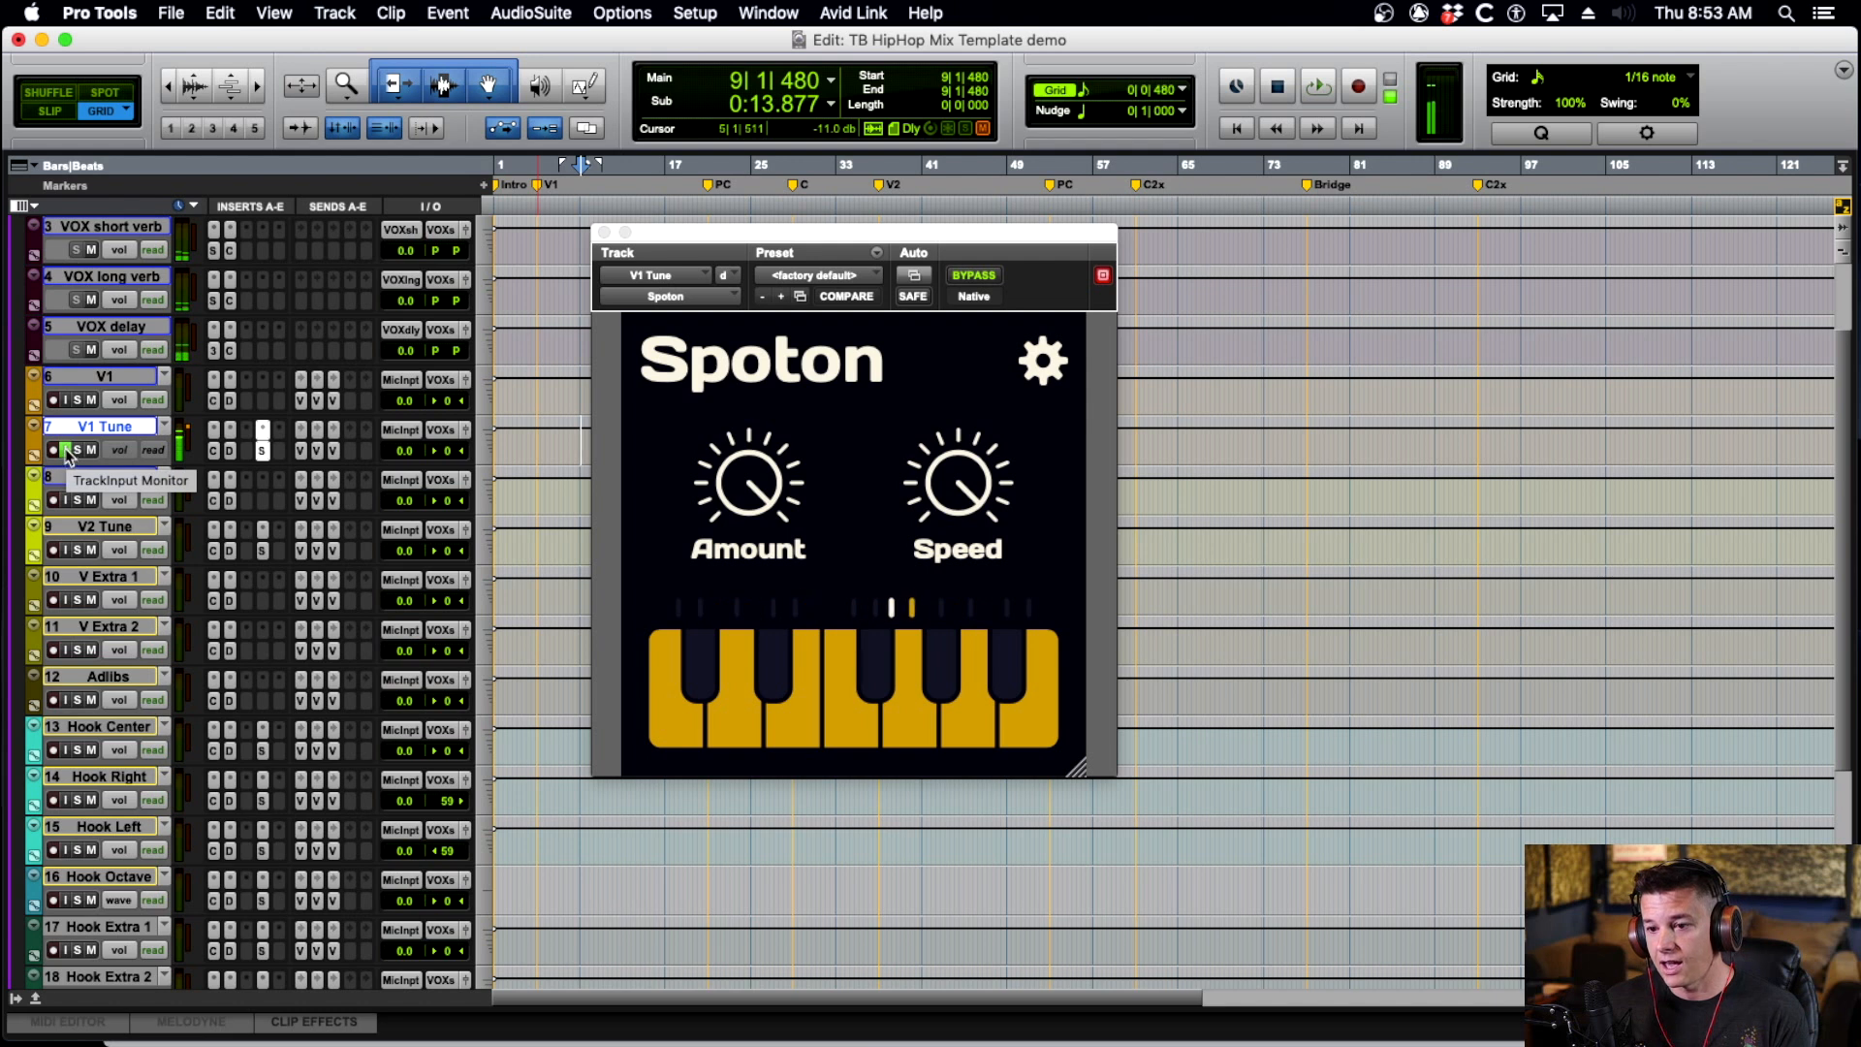
left_click(68, 451)
left_click(645, 237)
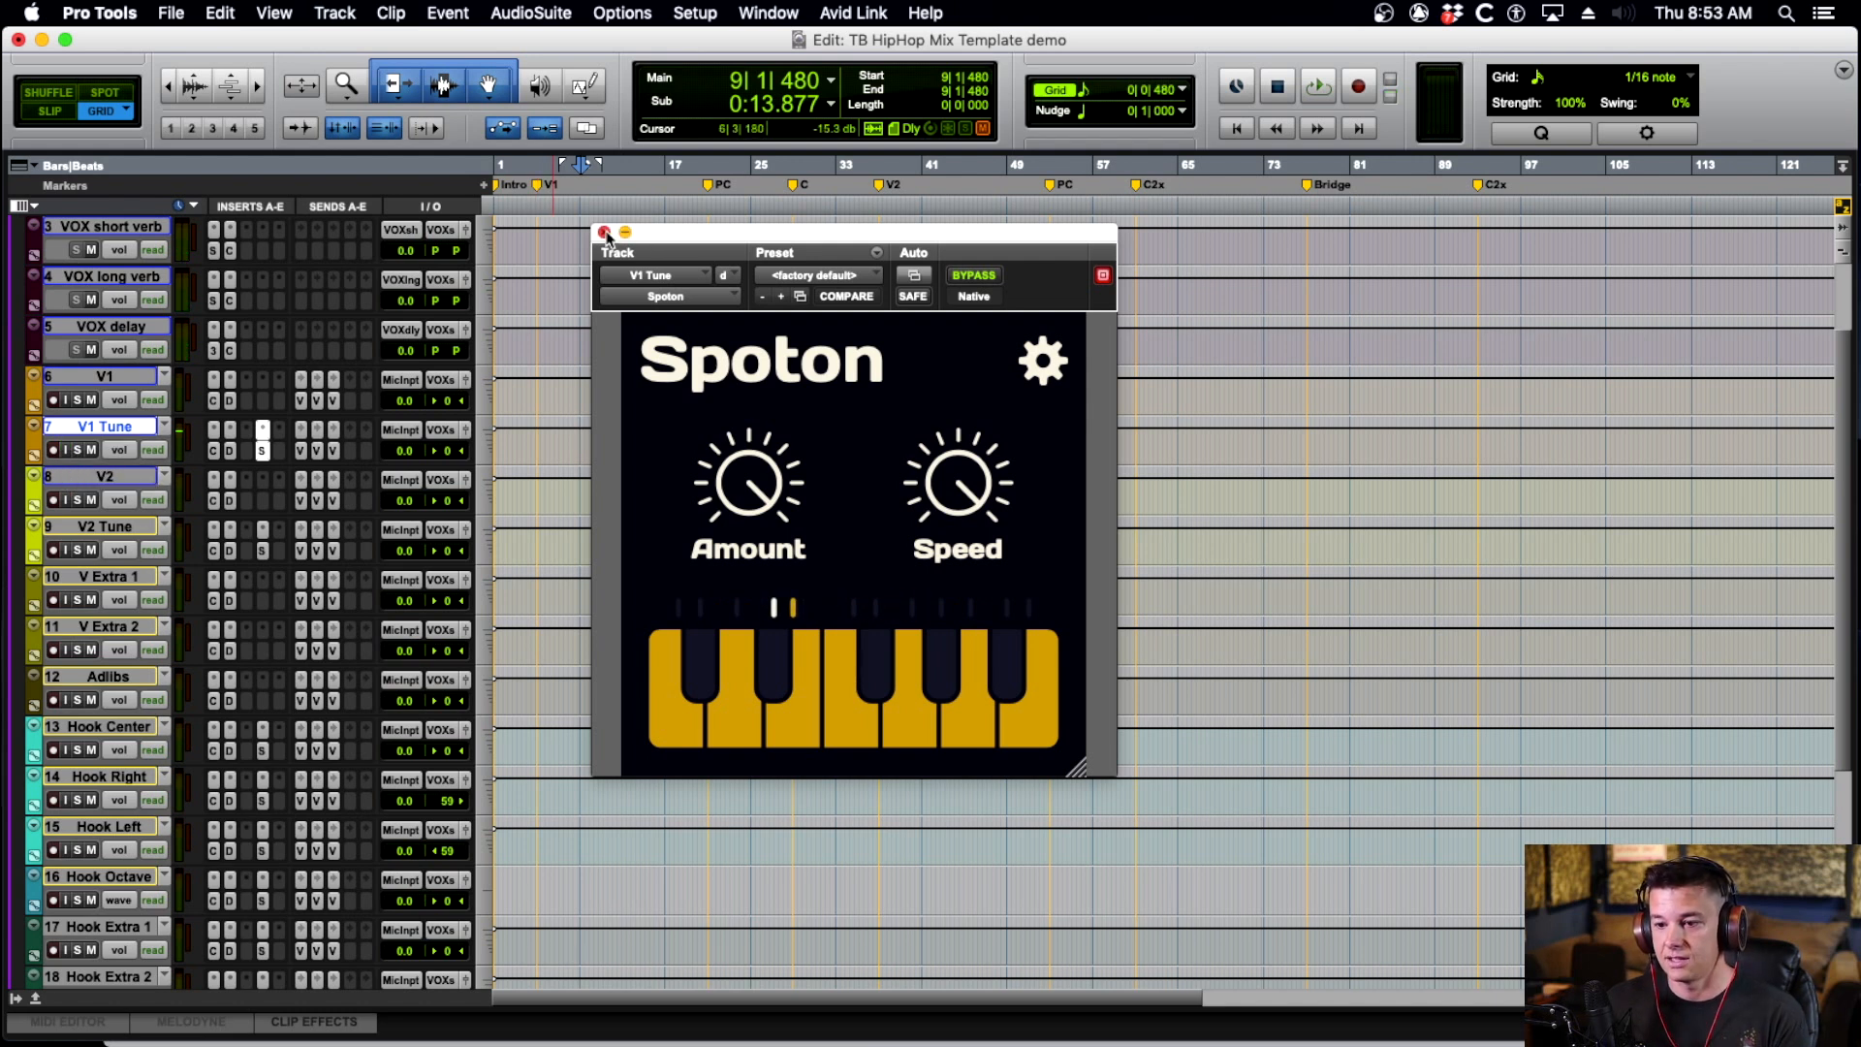
left_click(604, 233)
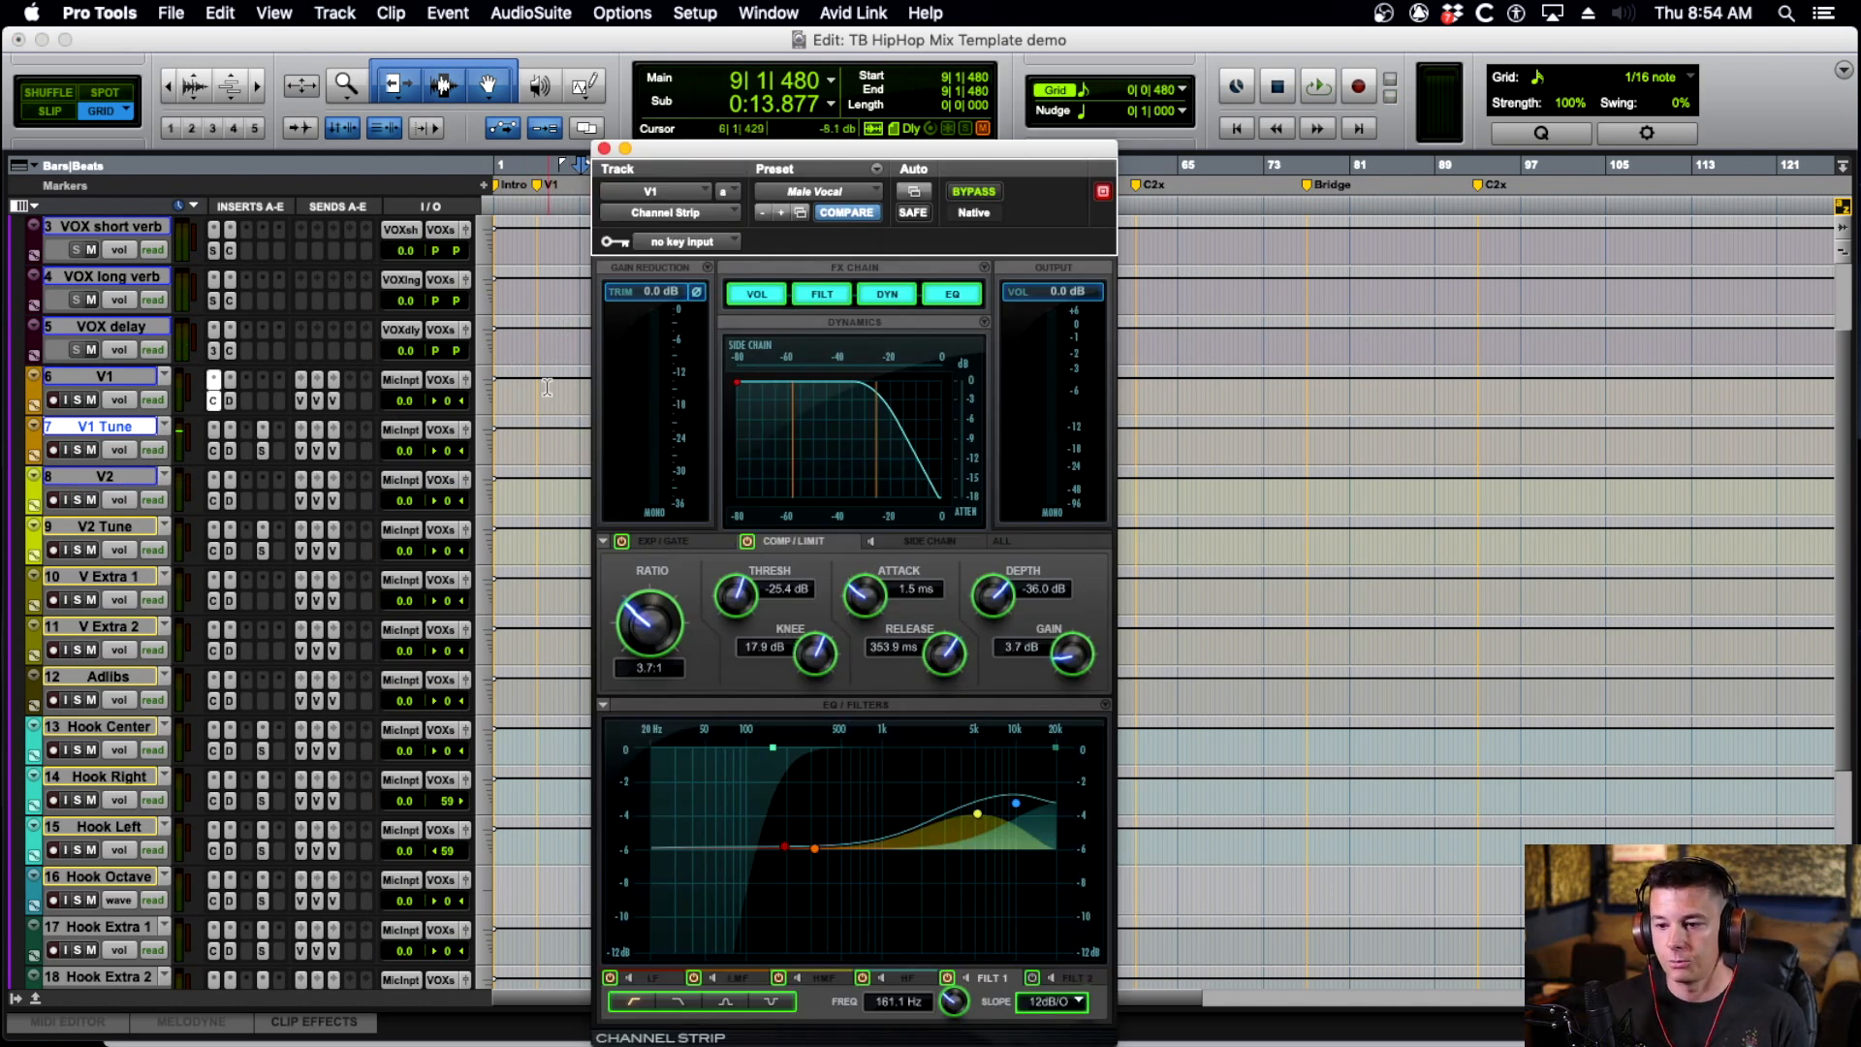
Inspect the Dyn3 De-Esser insert on the V1 track and close its window.
left_click(231, 400)
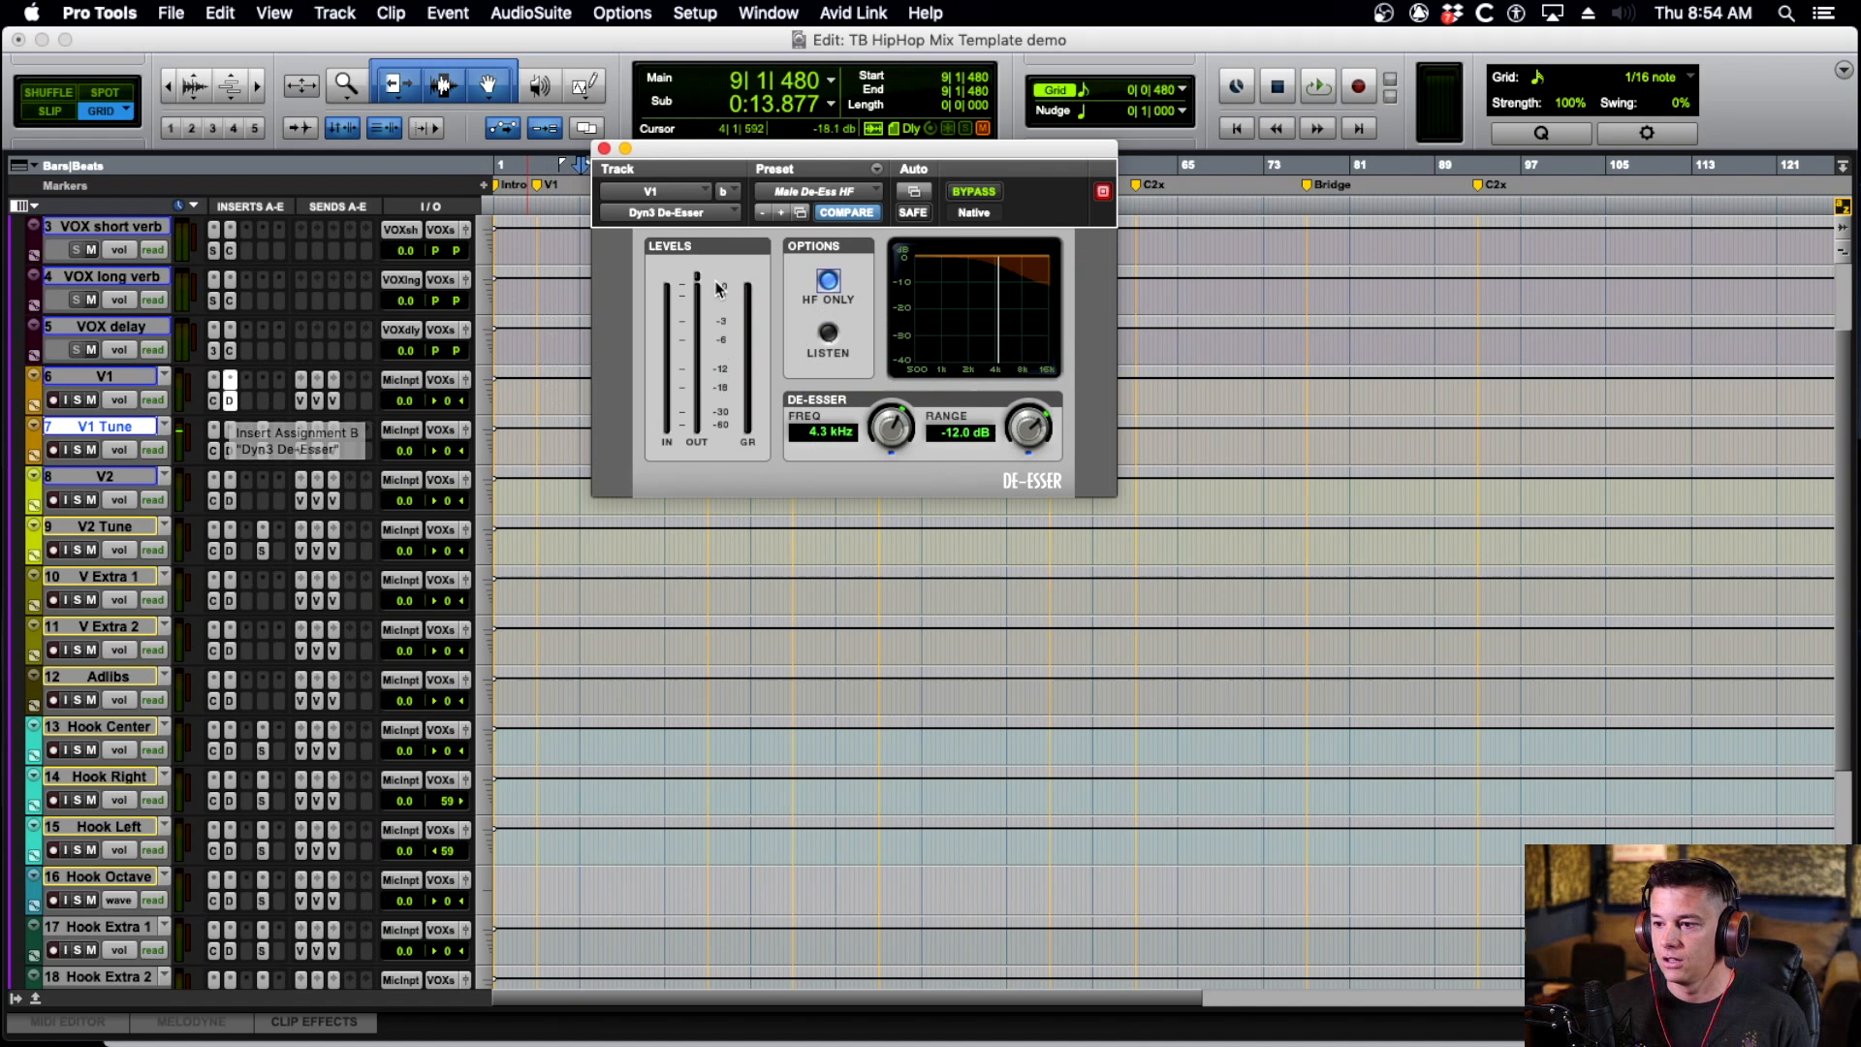
left_click(603, 148)
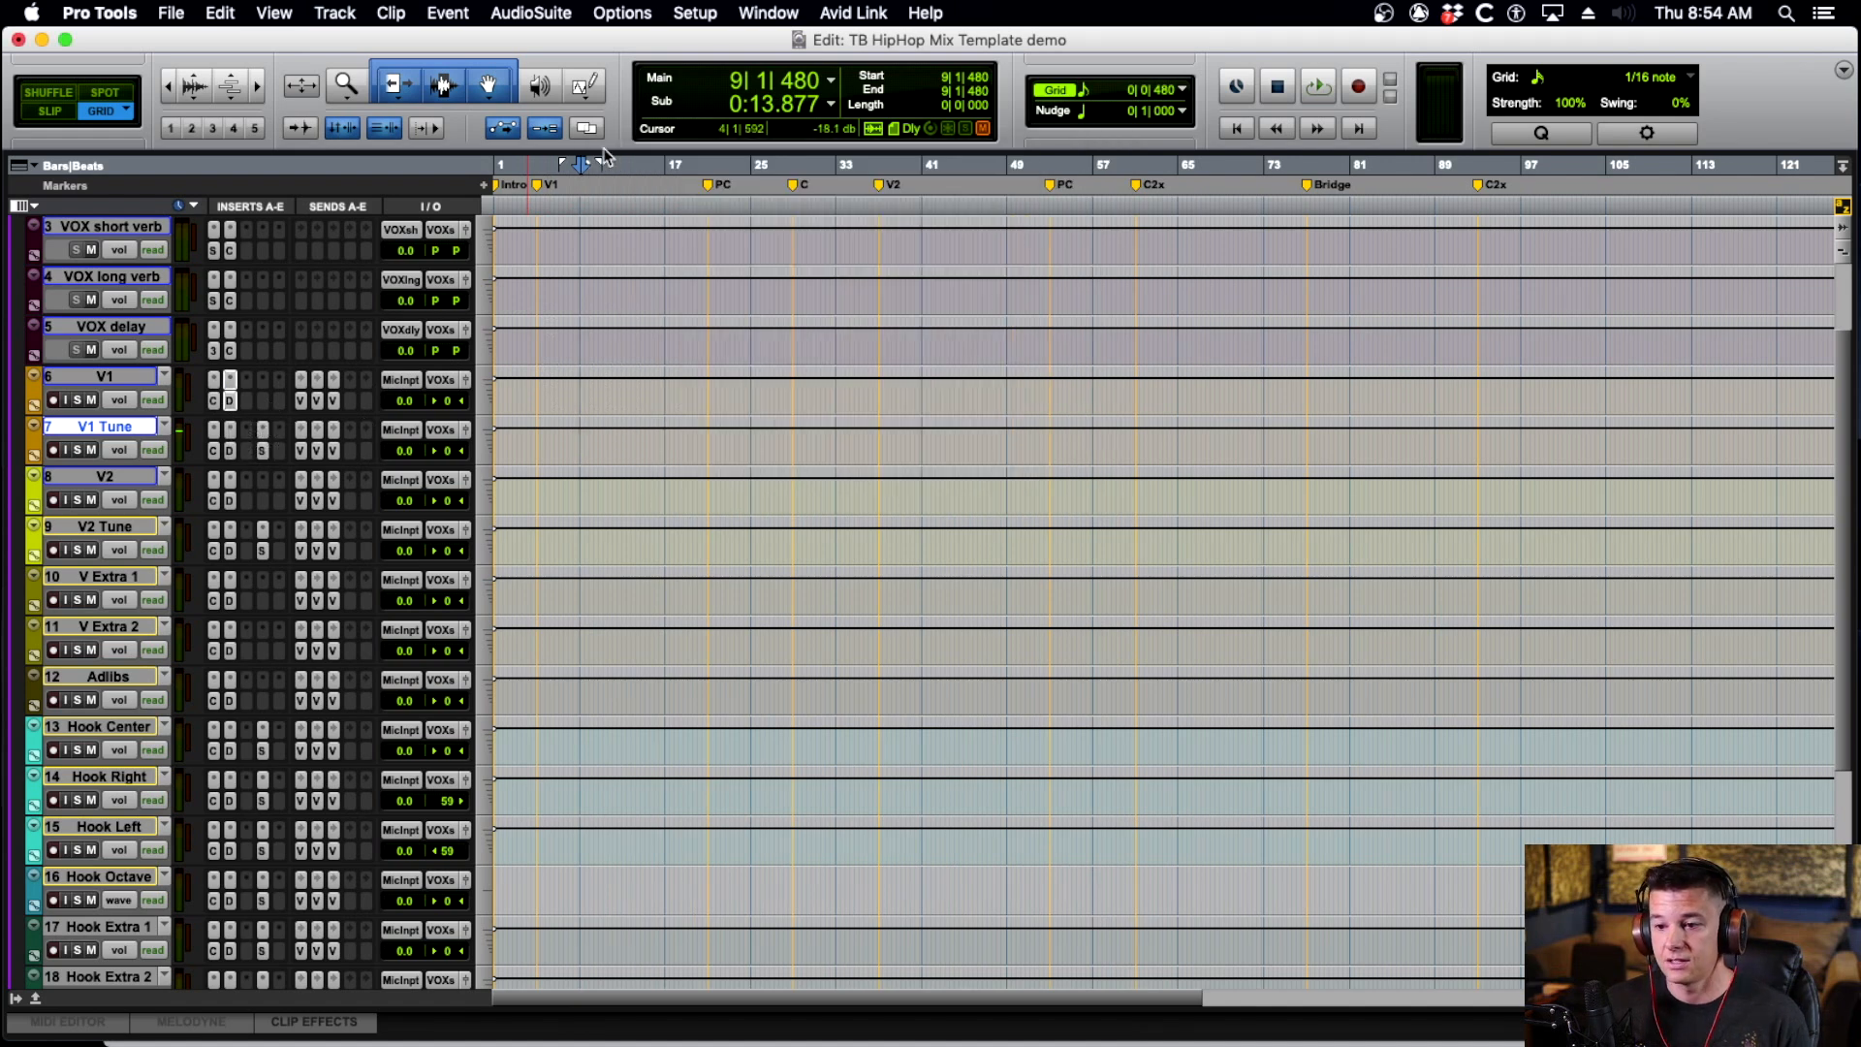
Expand the BEAT folder track and the INSTRUMENTS folder nested inside it.
scroll(305, 525, "up", 3)
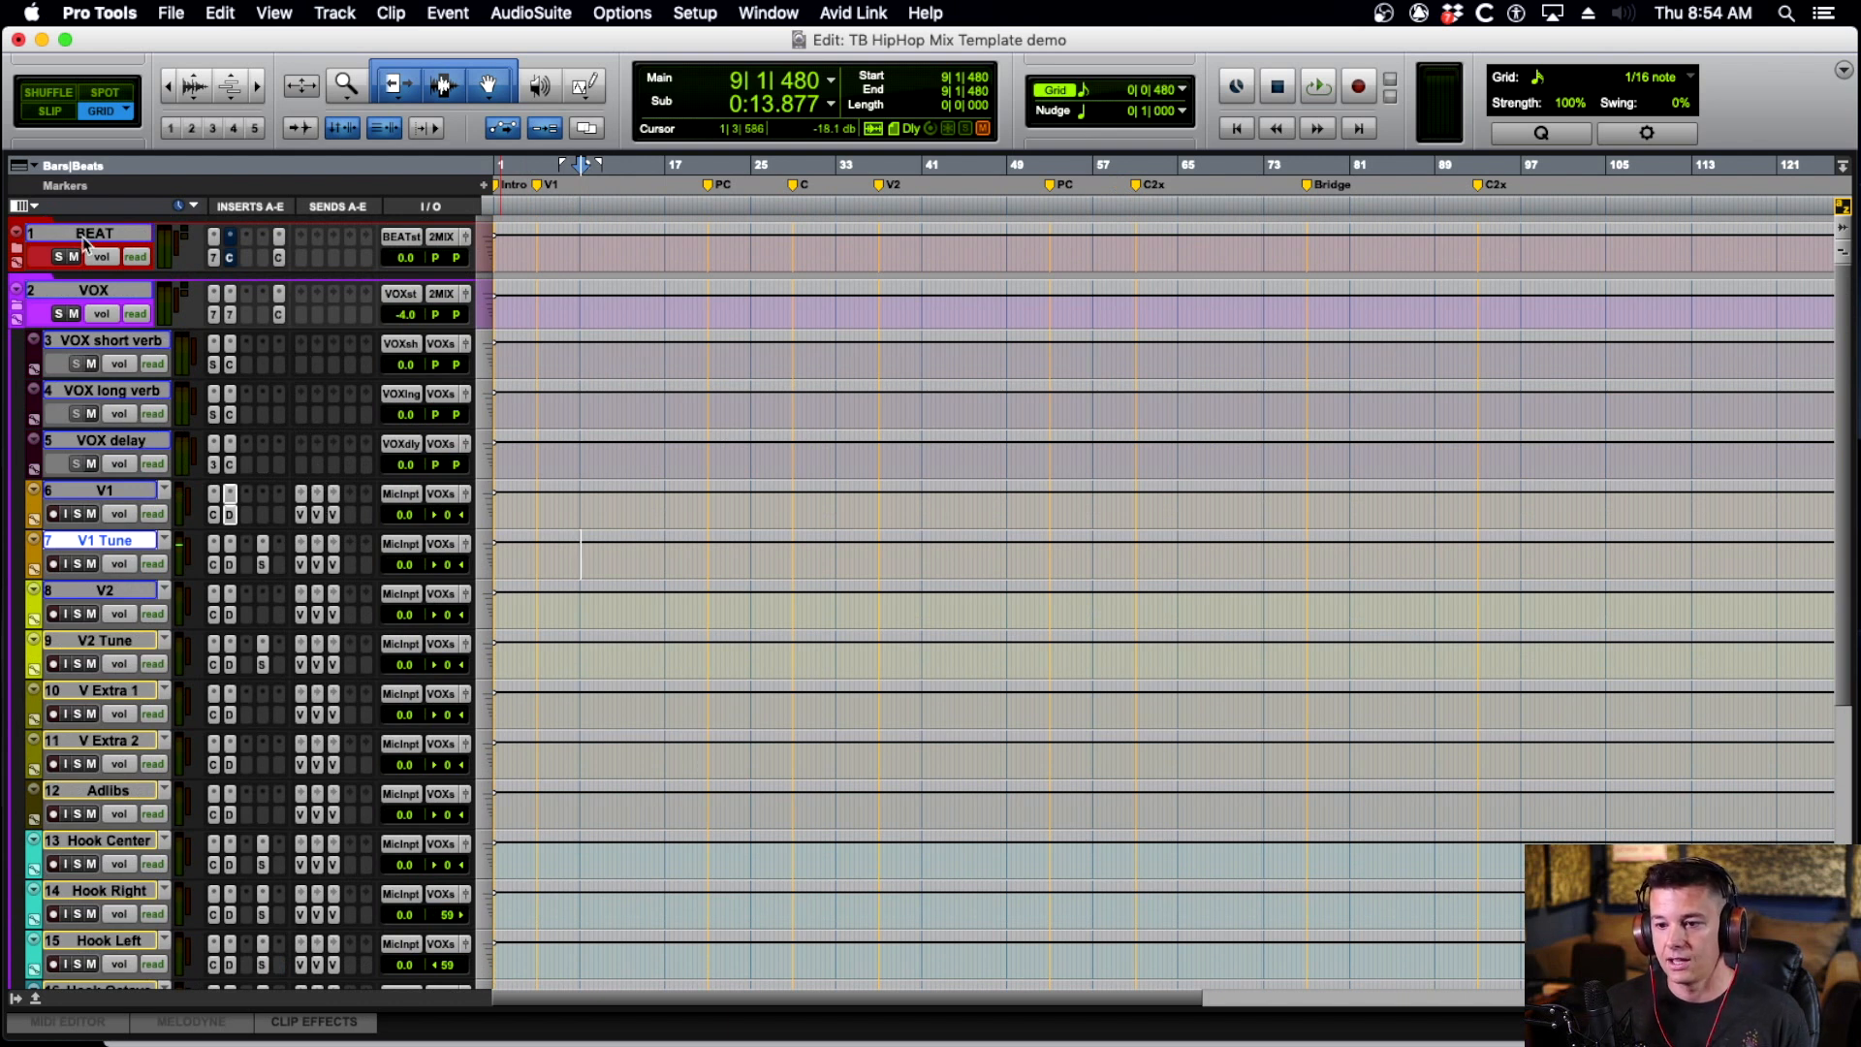
left_click(18, 254)
left_click(36, 309)
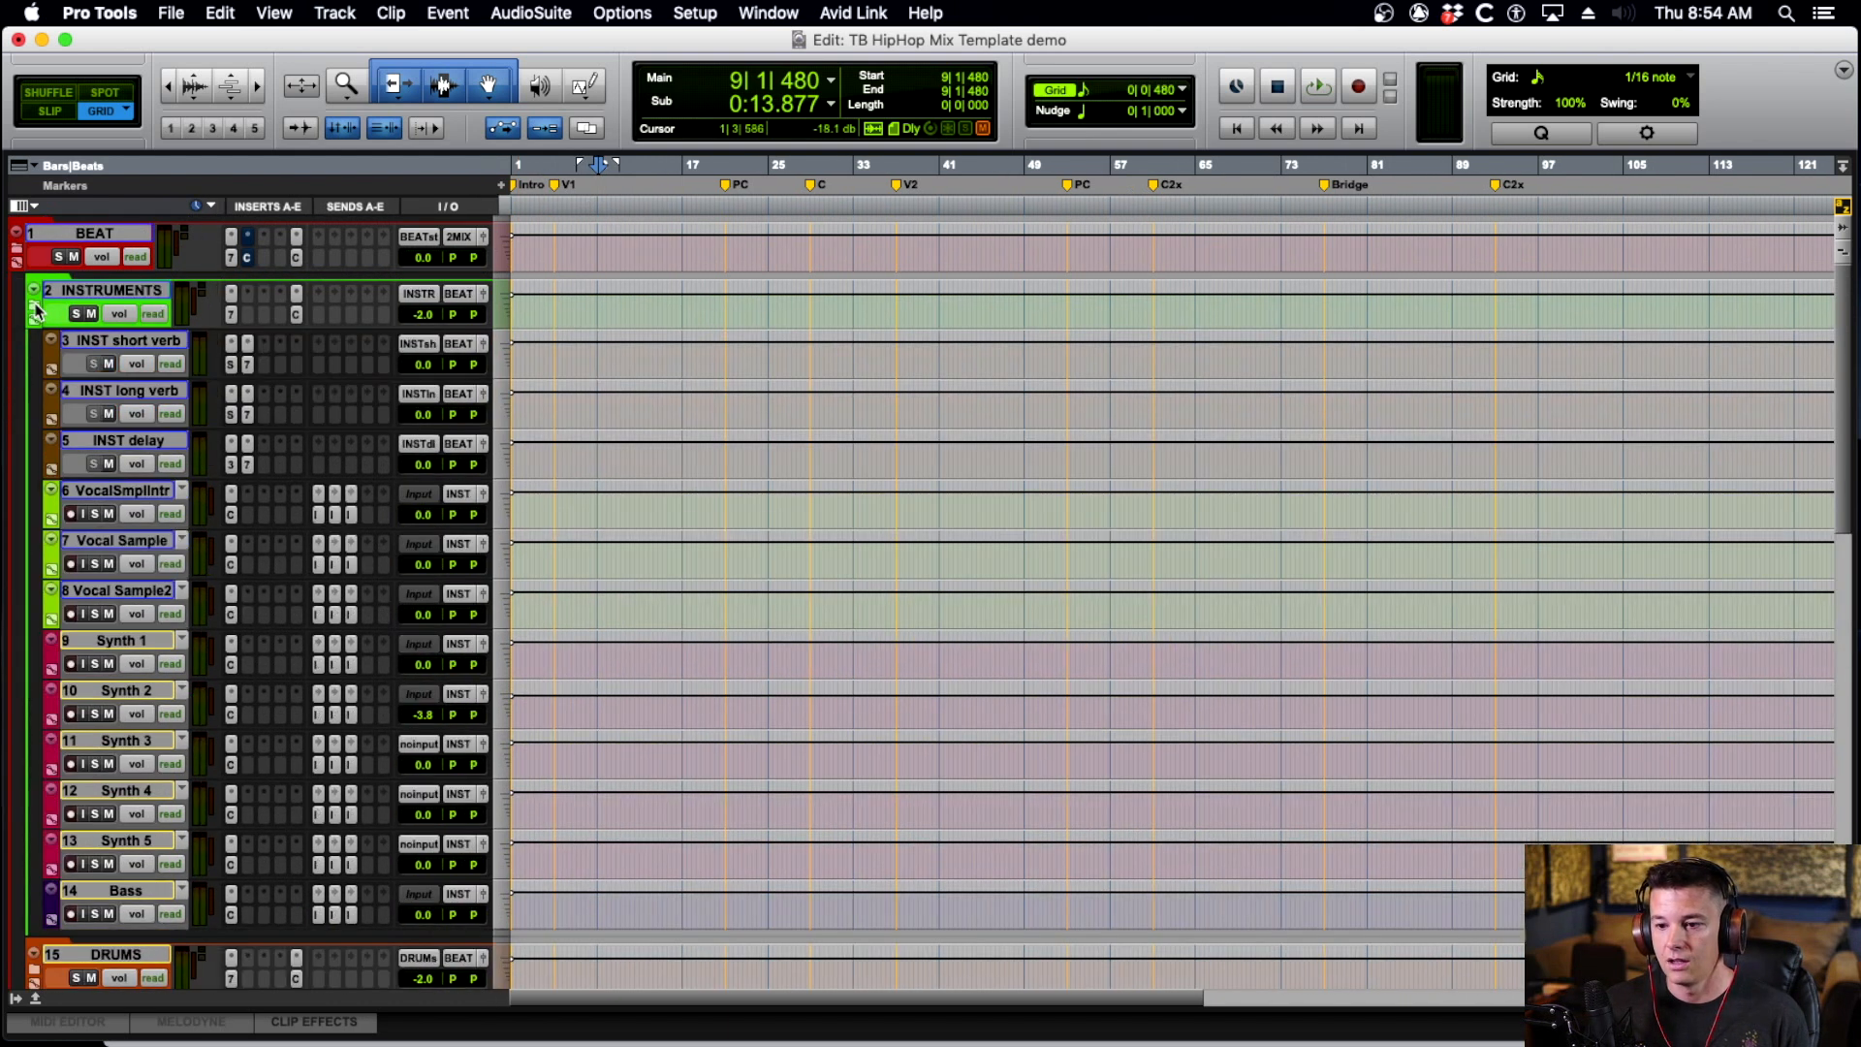
Collapse the BEAT folder track, review the member tracks of the VOX folder and select the Hook Center track.
left_click(18, 258)
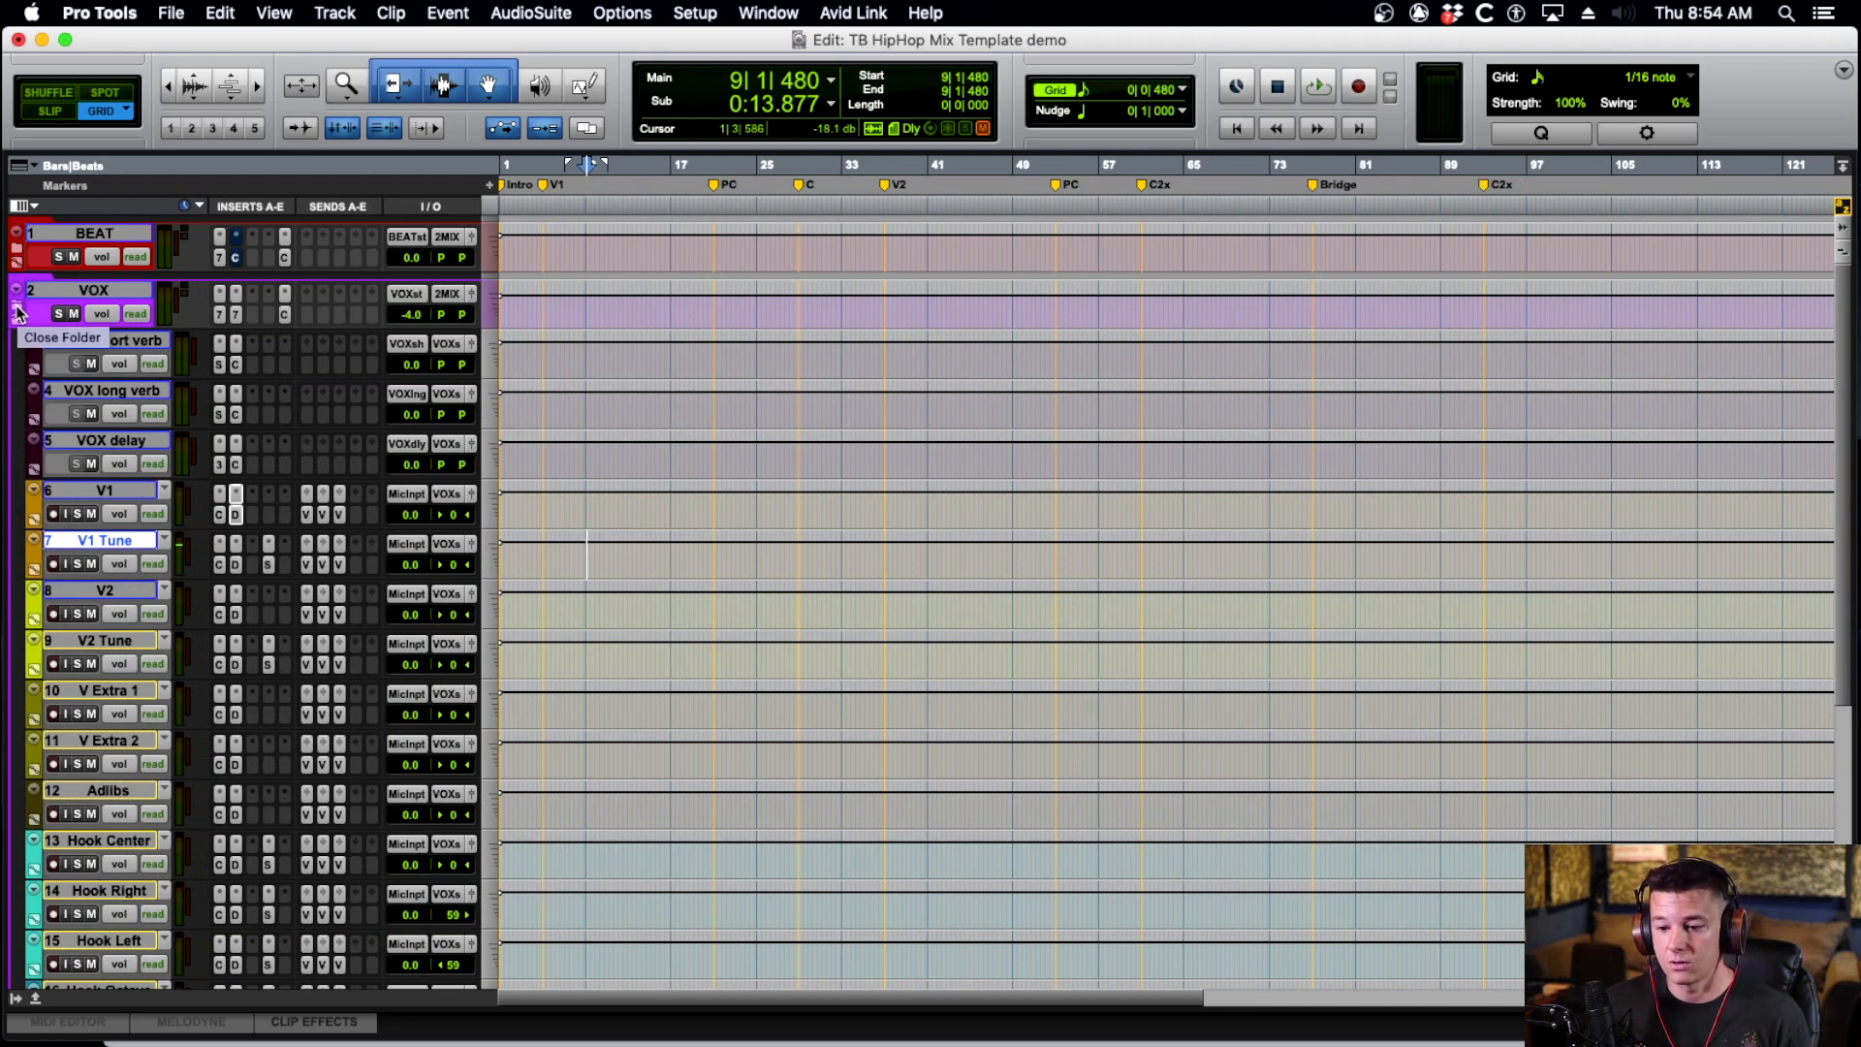
scroll(97, 359, "down", 3)
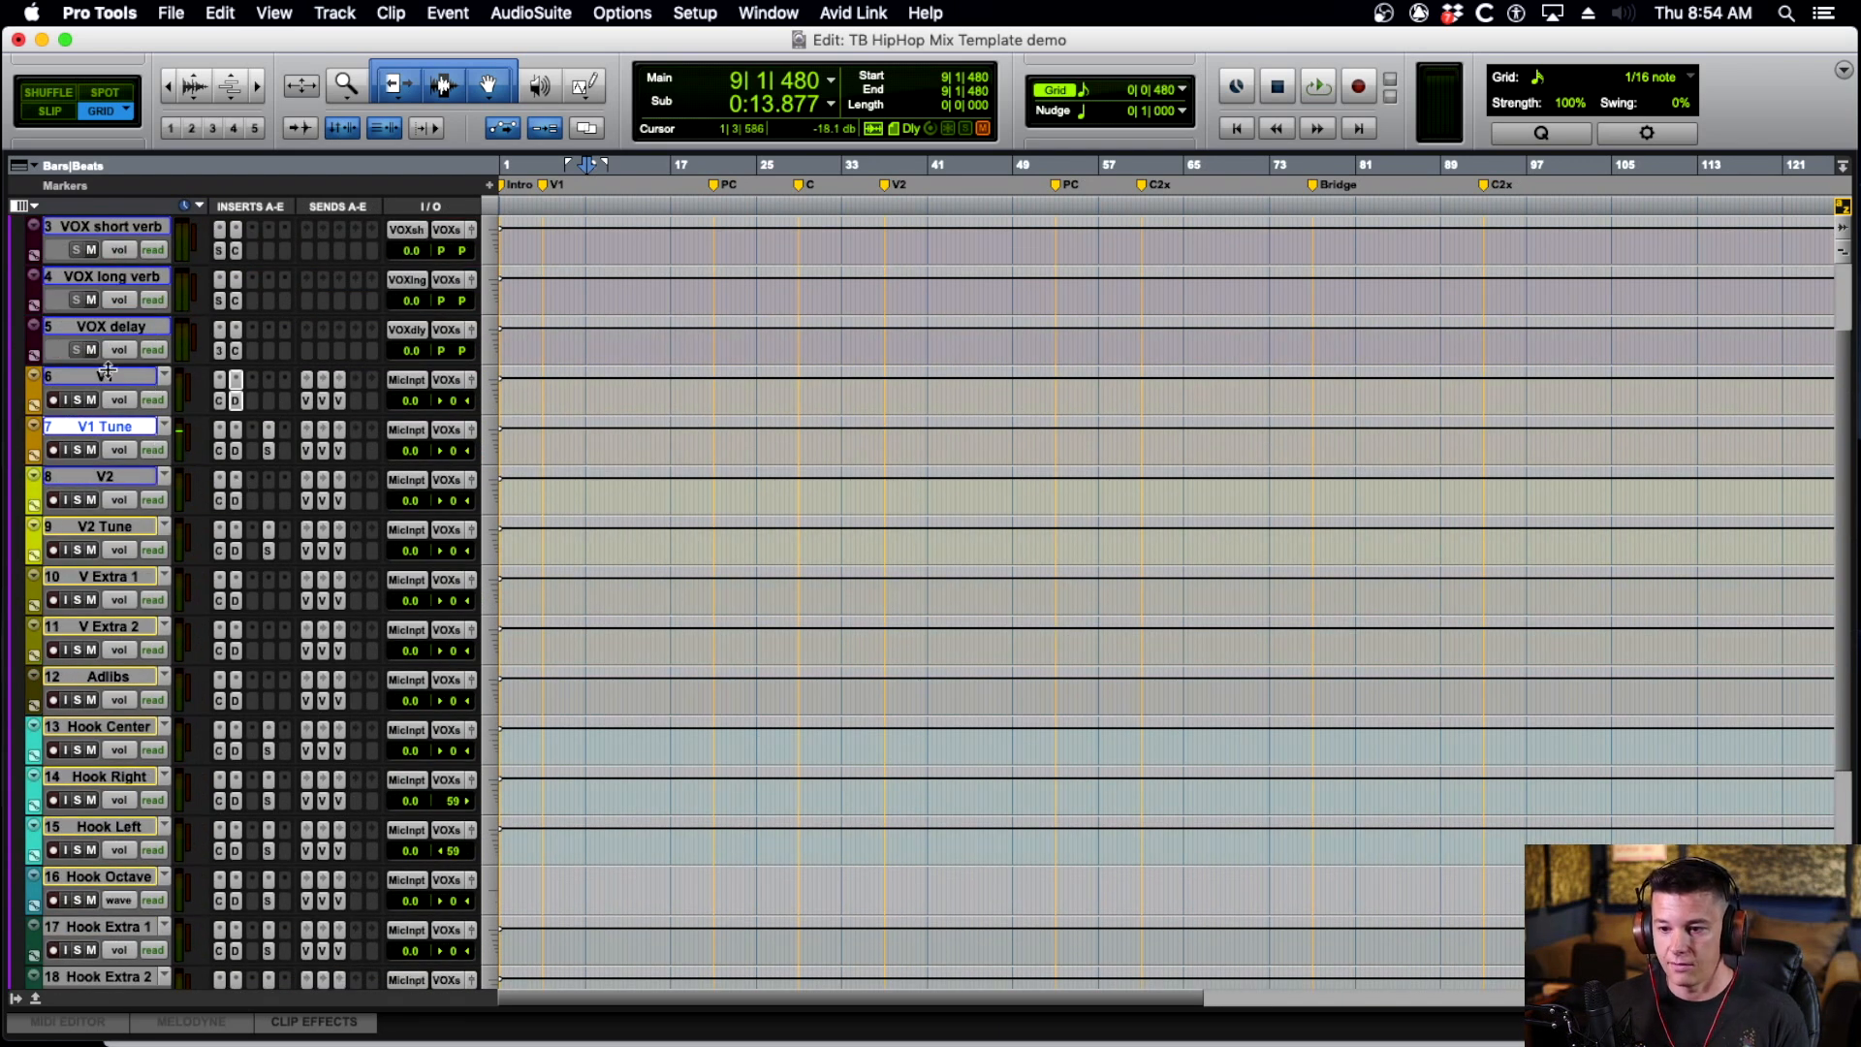
scroll(121, 465, "down", 3)
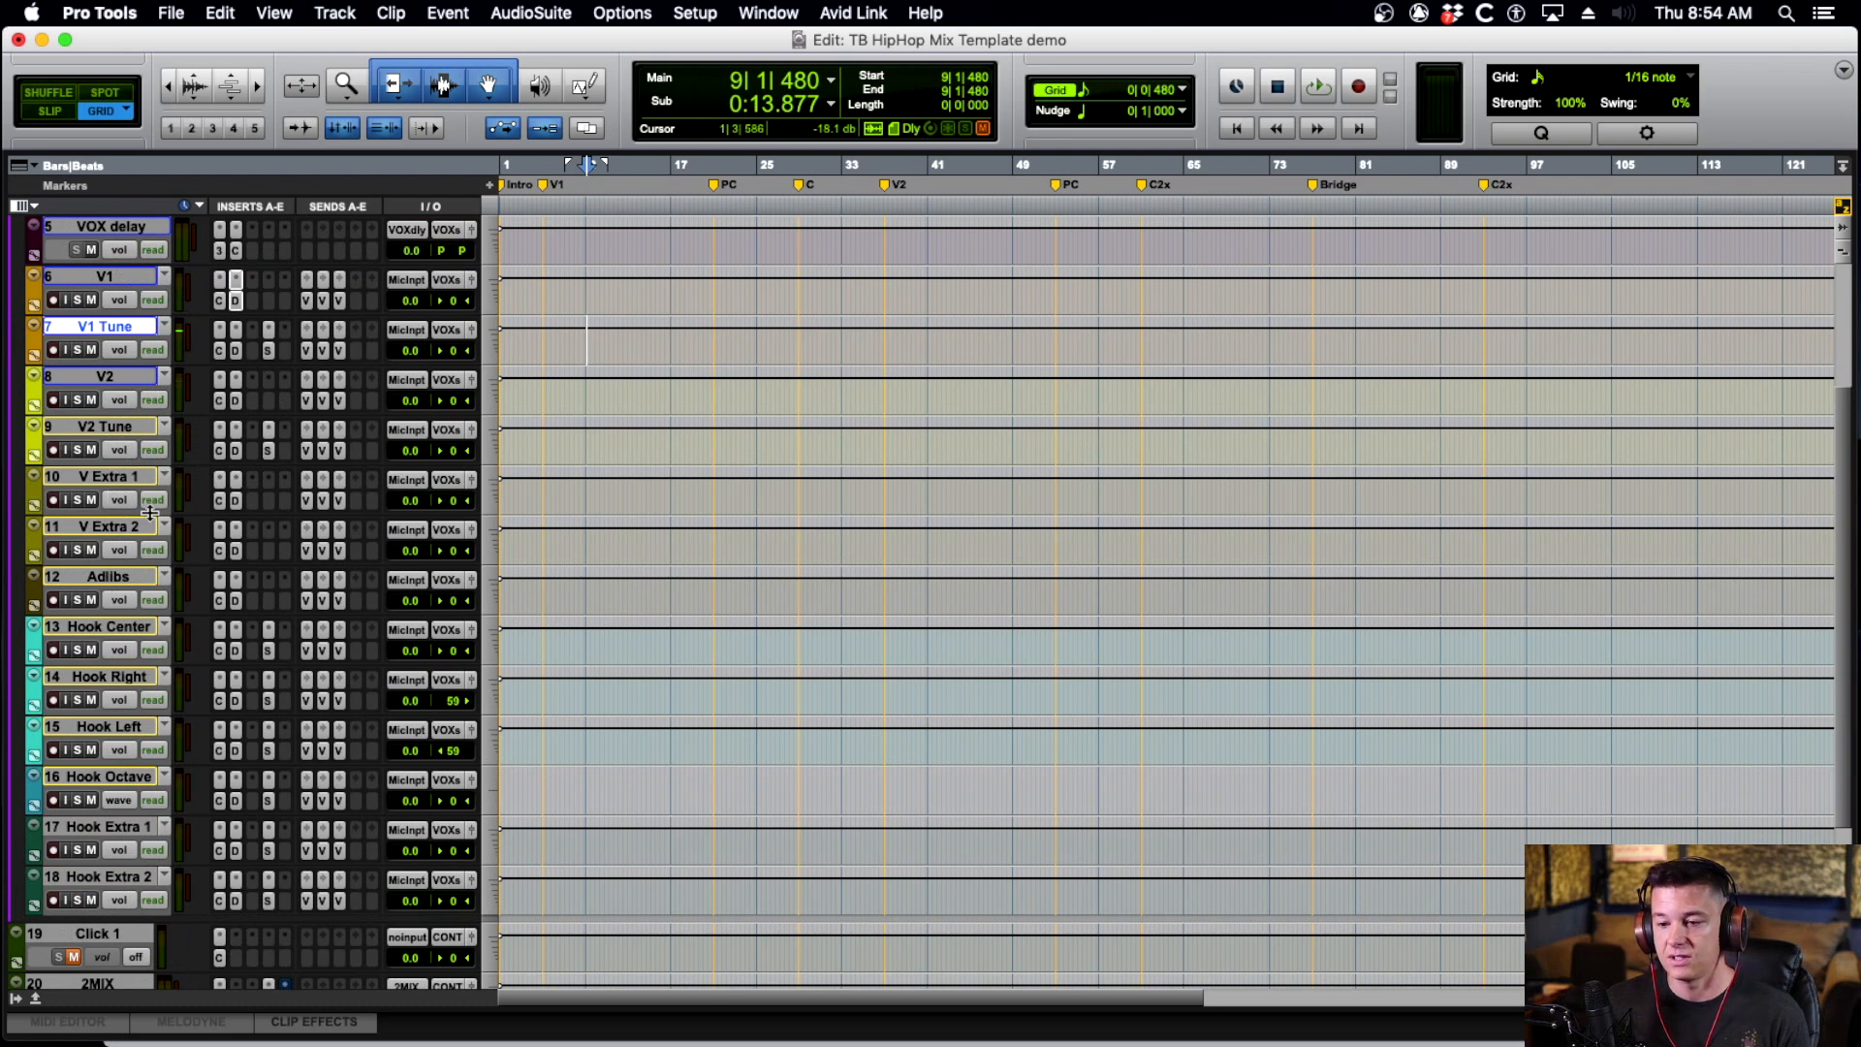
scroll(136, 519, "down", 3)
left_click(121, 527)
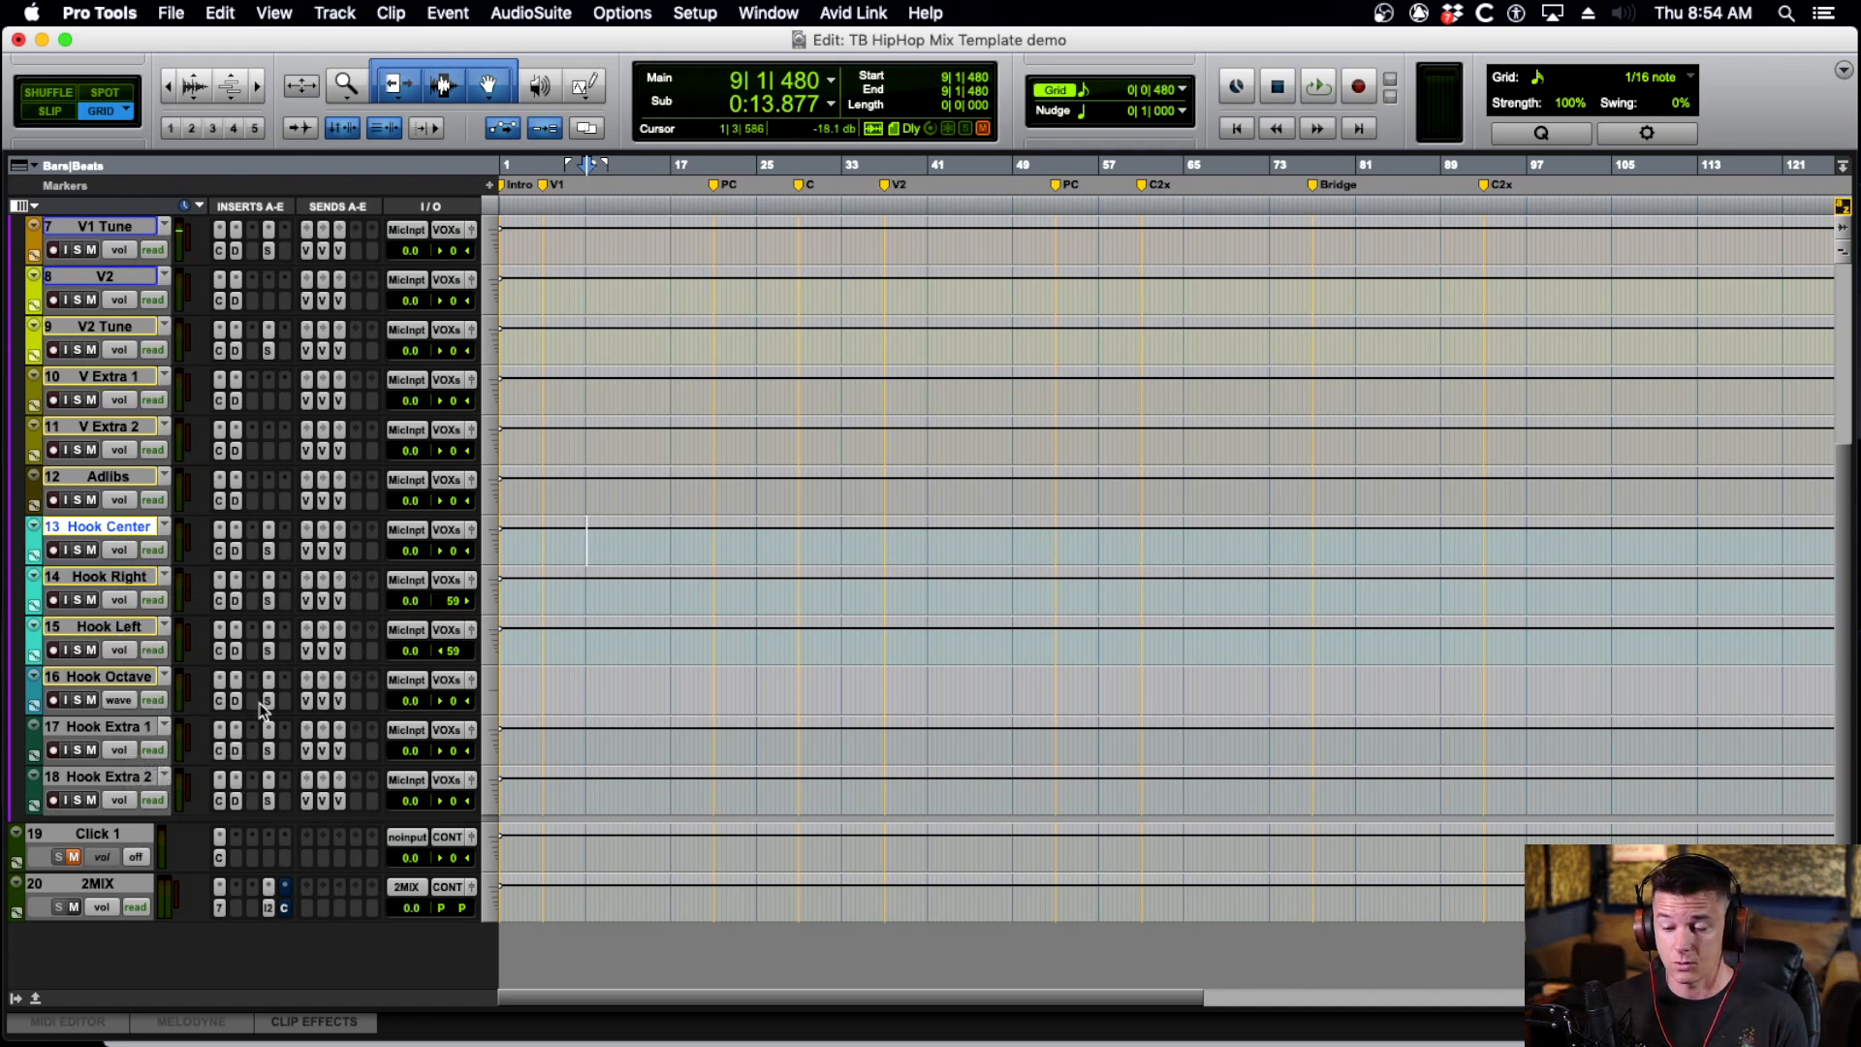
Select the Hook Extra 1 track, open its Spoton insert and switch off the note B on the plug-in's keyboard.
right_click(97, 726)
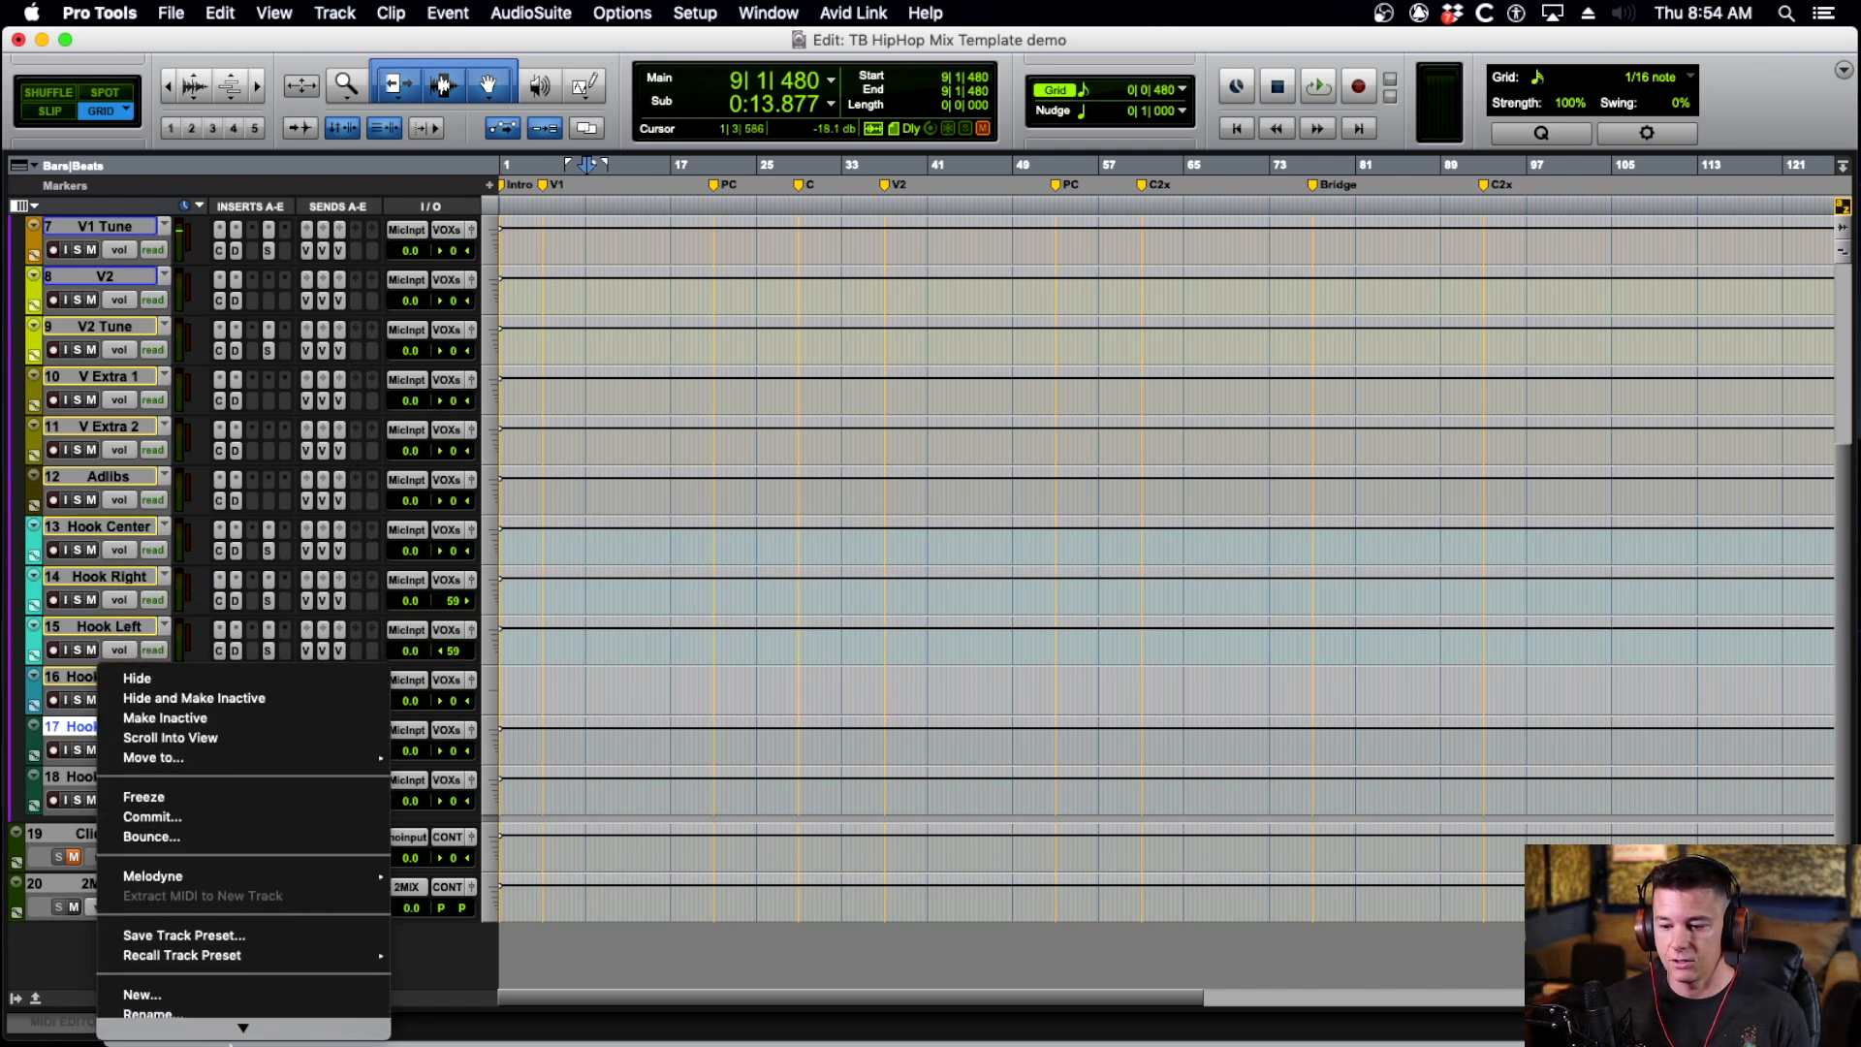
left_click(69, 623)
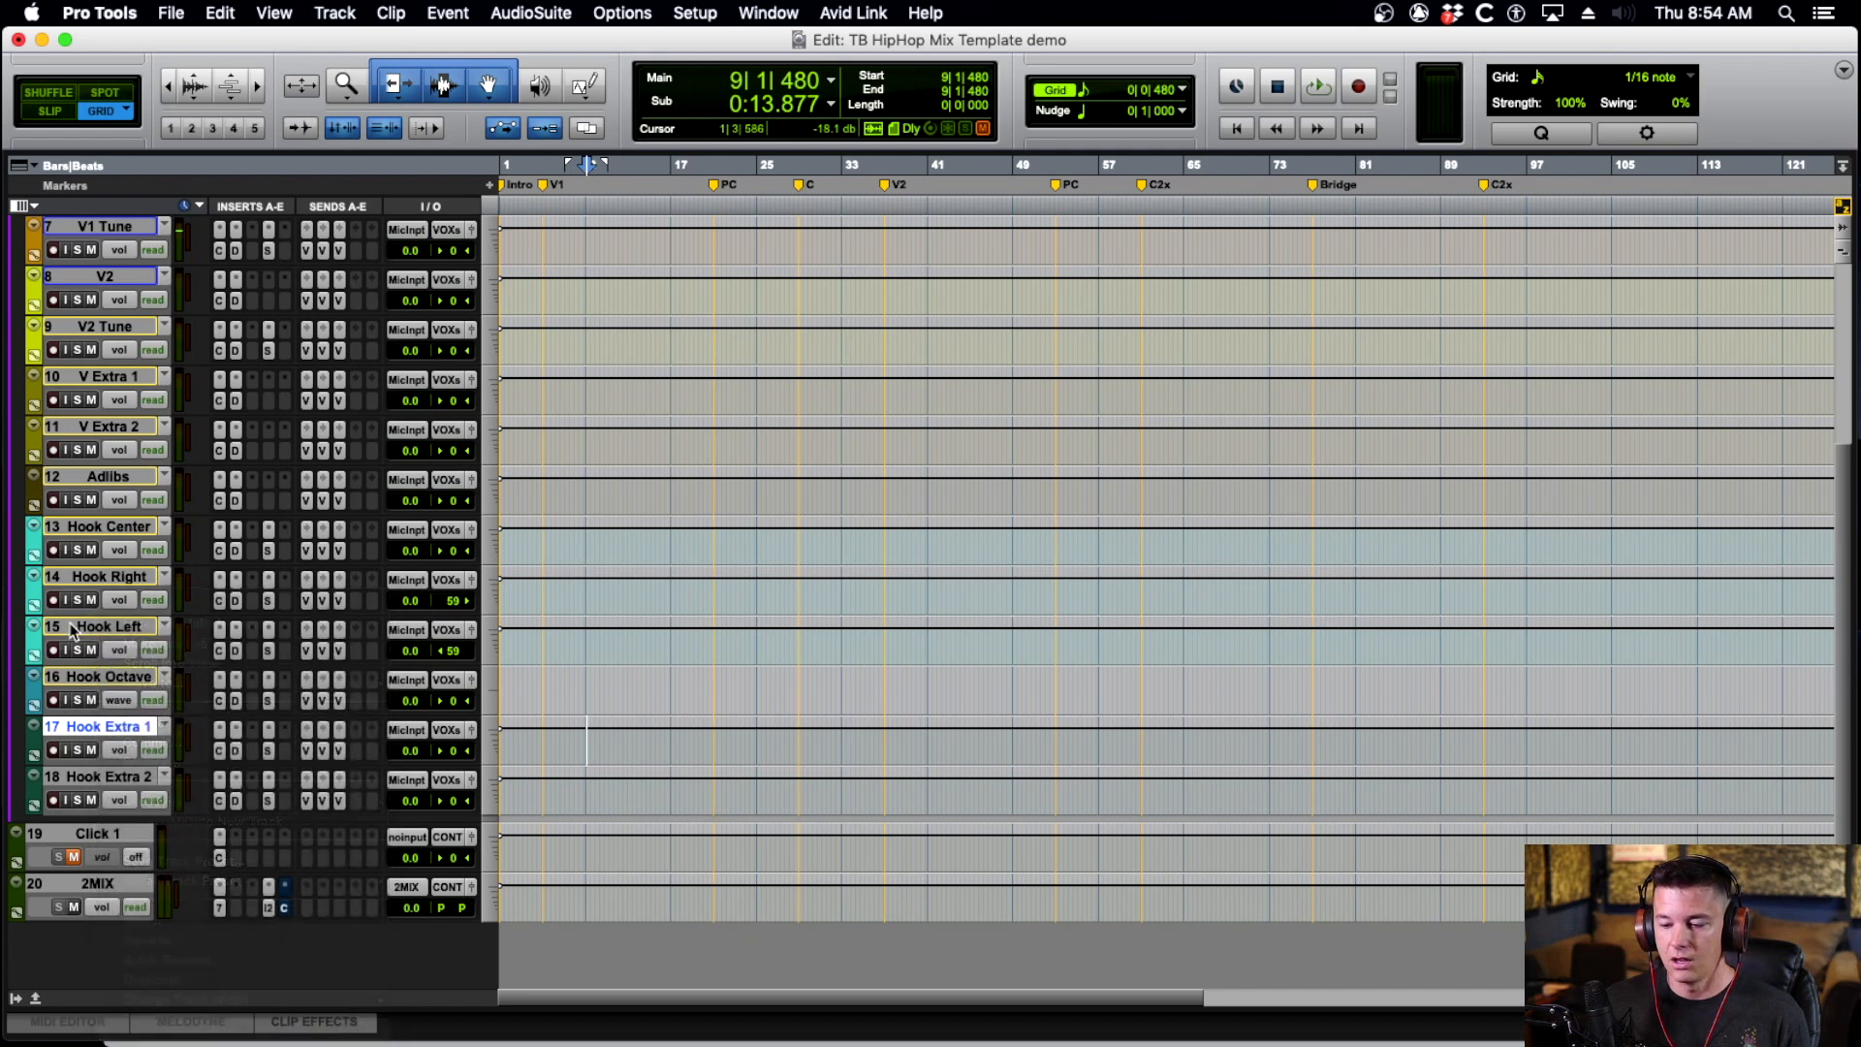
left_click(268, 747)
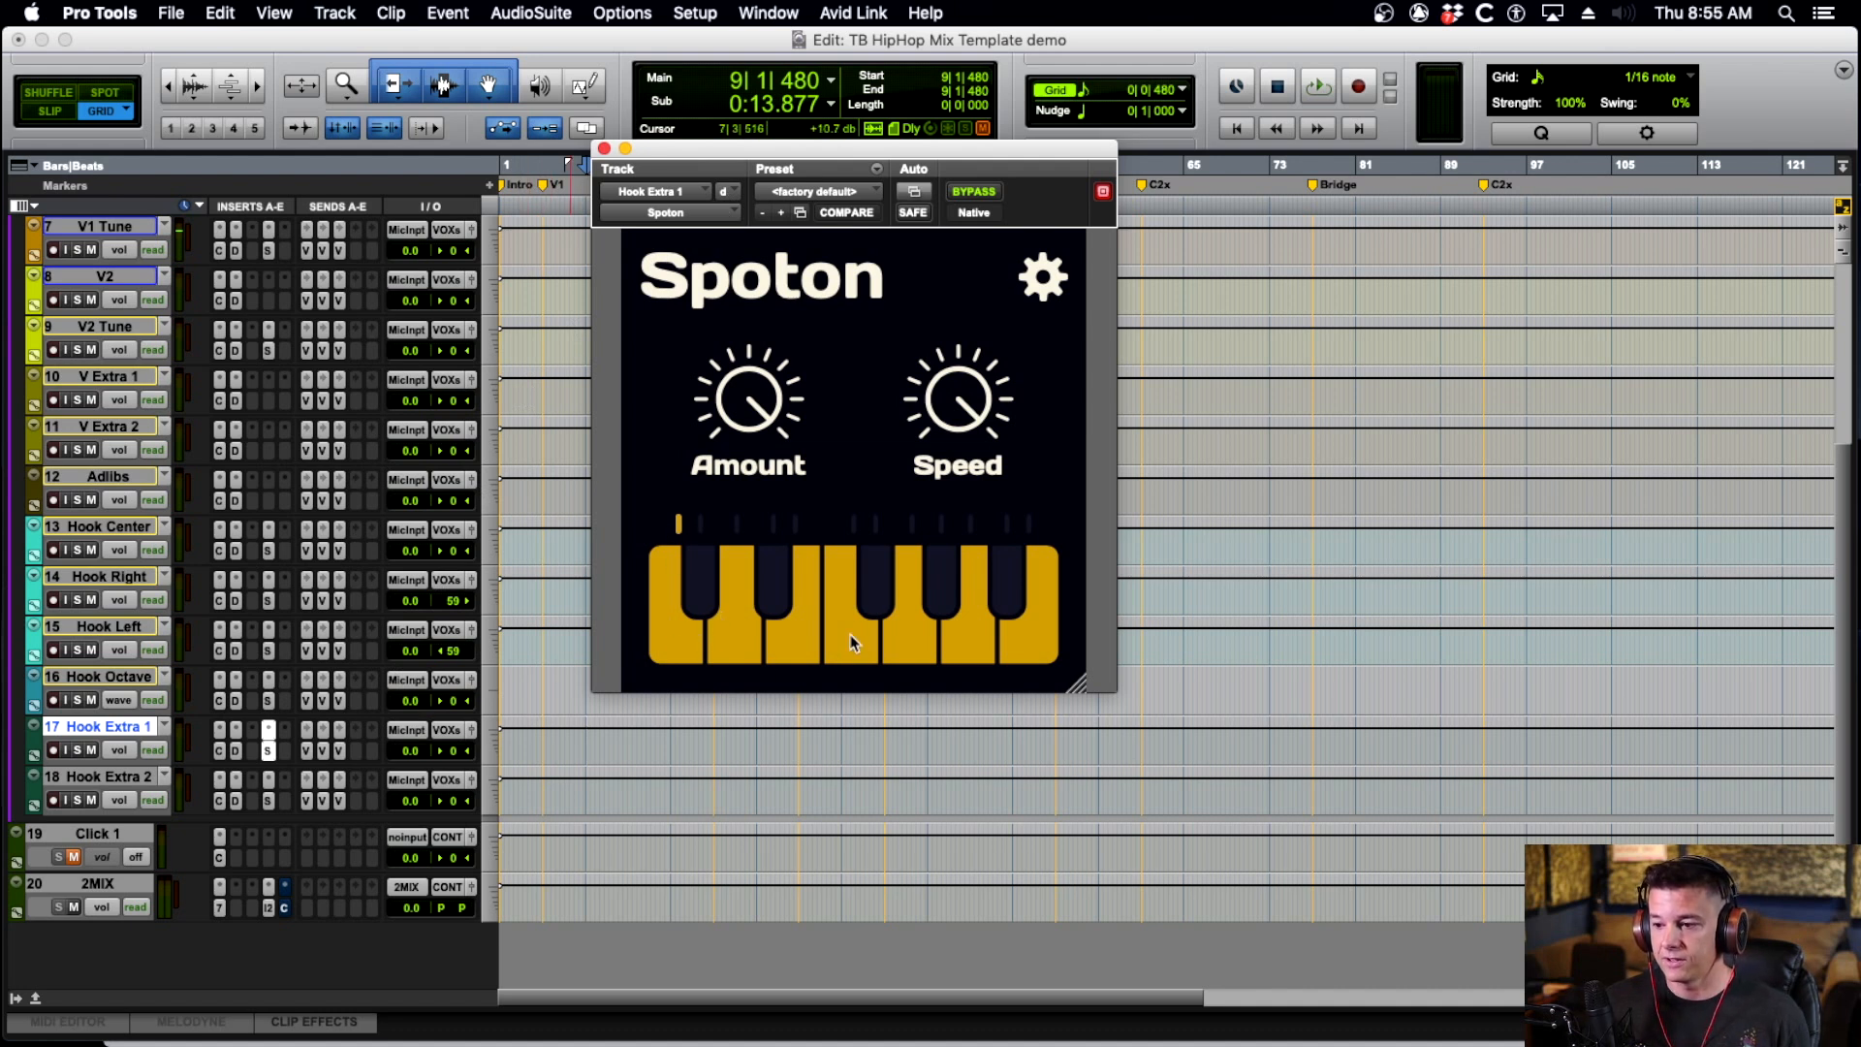
left_click(1044, 650)
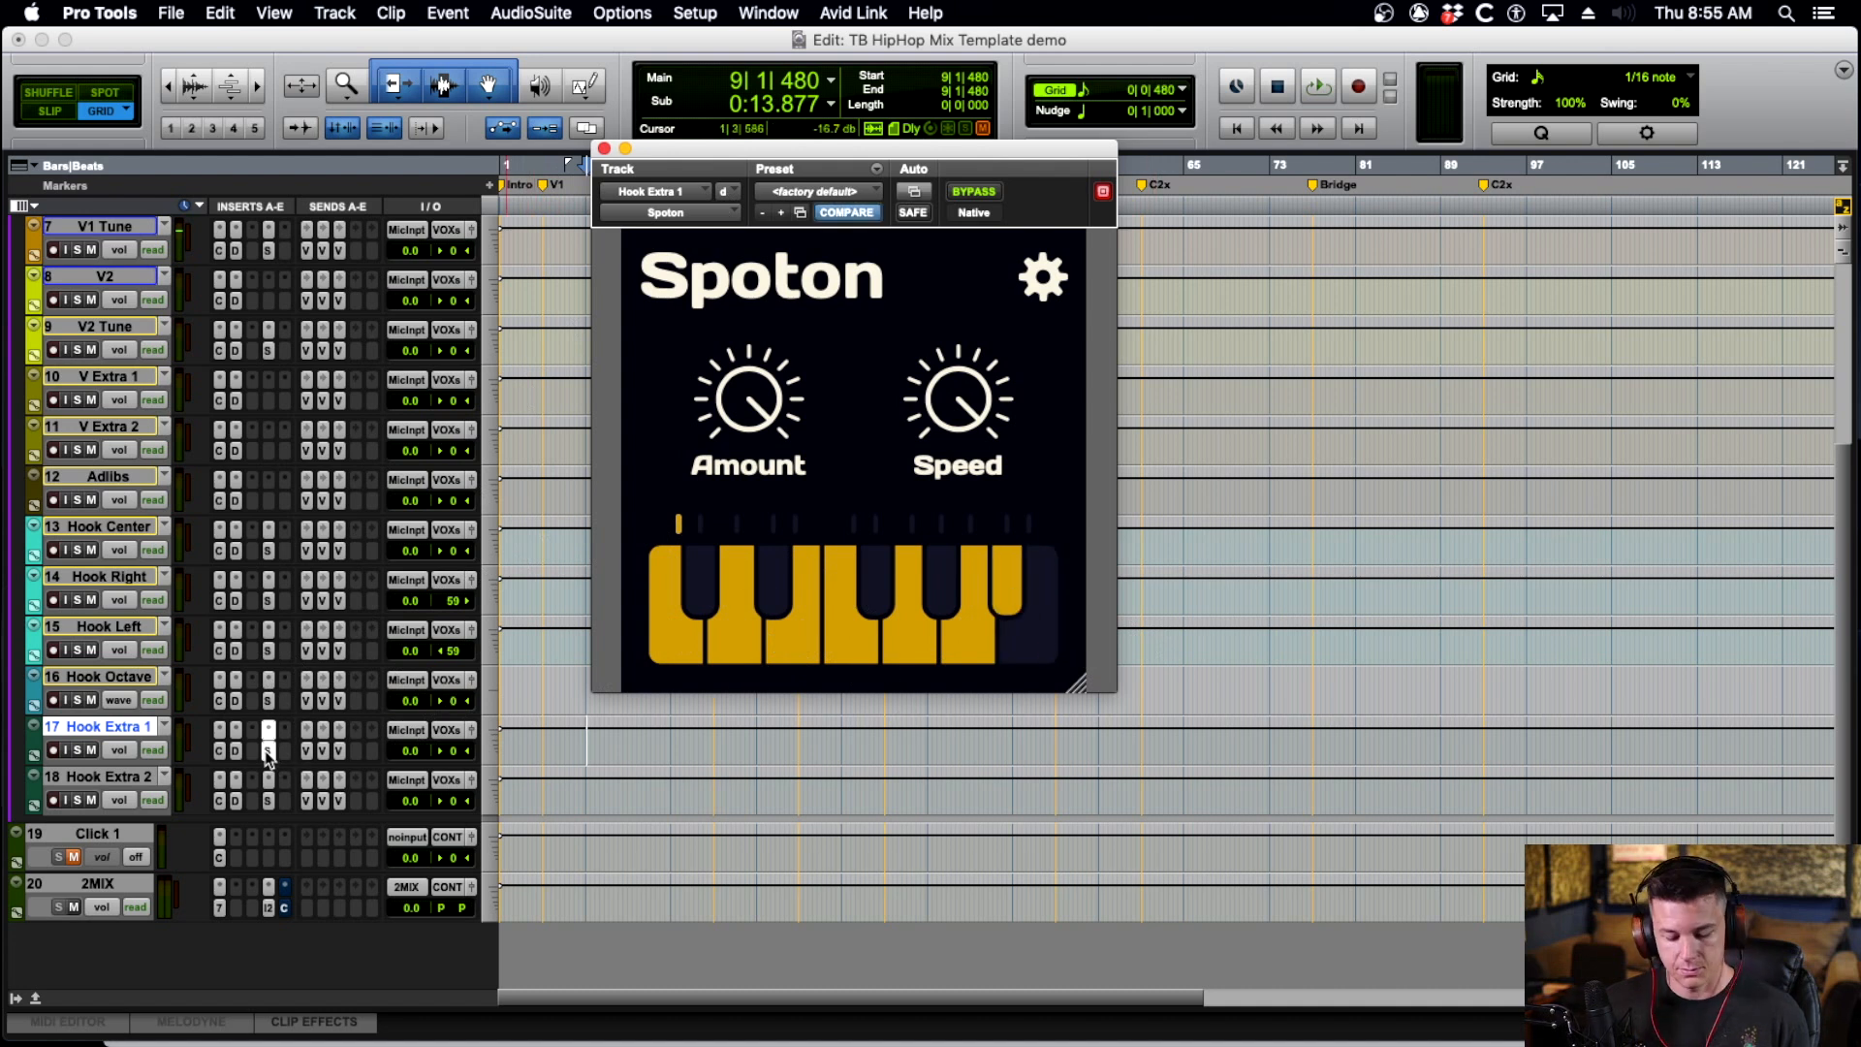
Try to copy the Spoton insert from Hook Extra 1 onto the Hook Octave track, and close the plug-in window.
left_click_drag(266, 704, 265, 705)
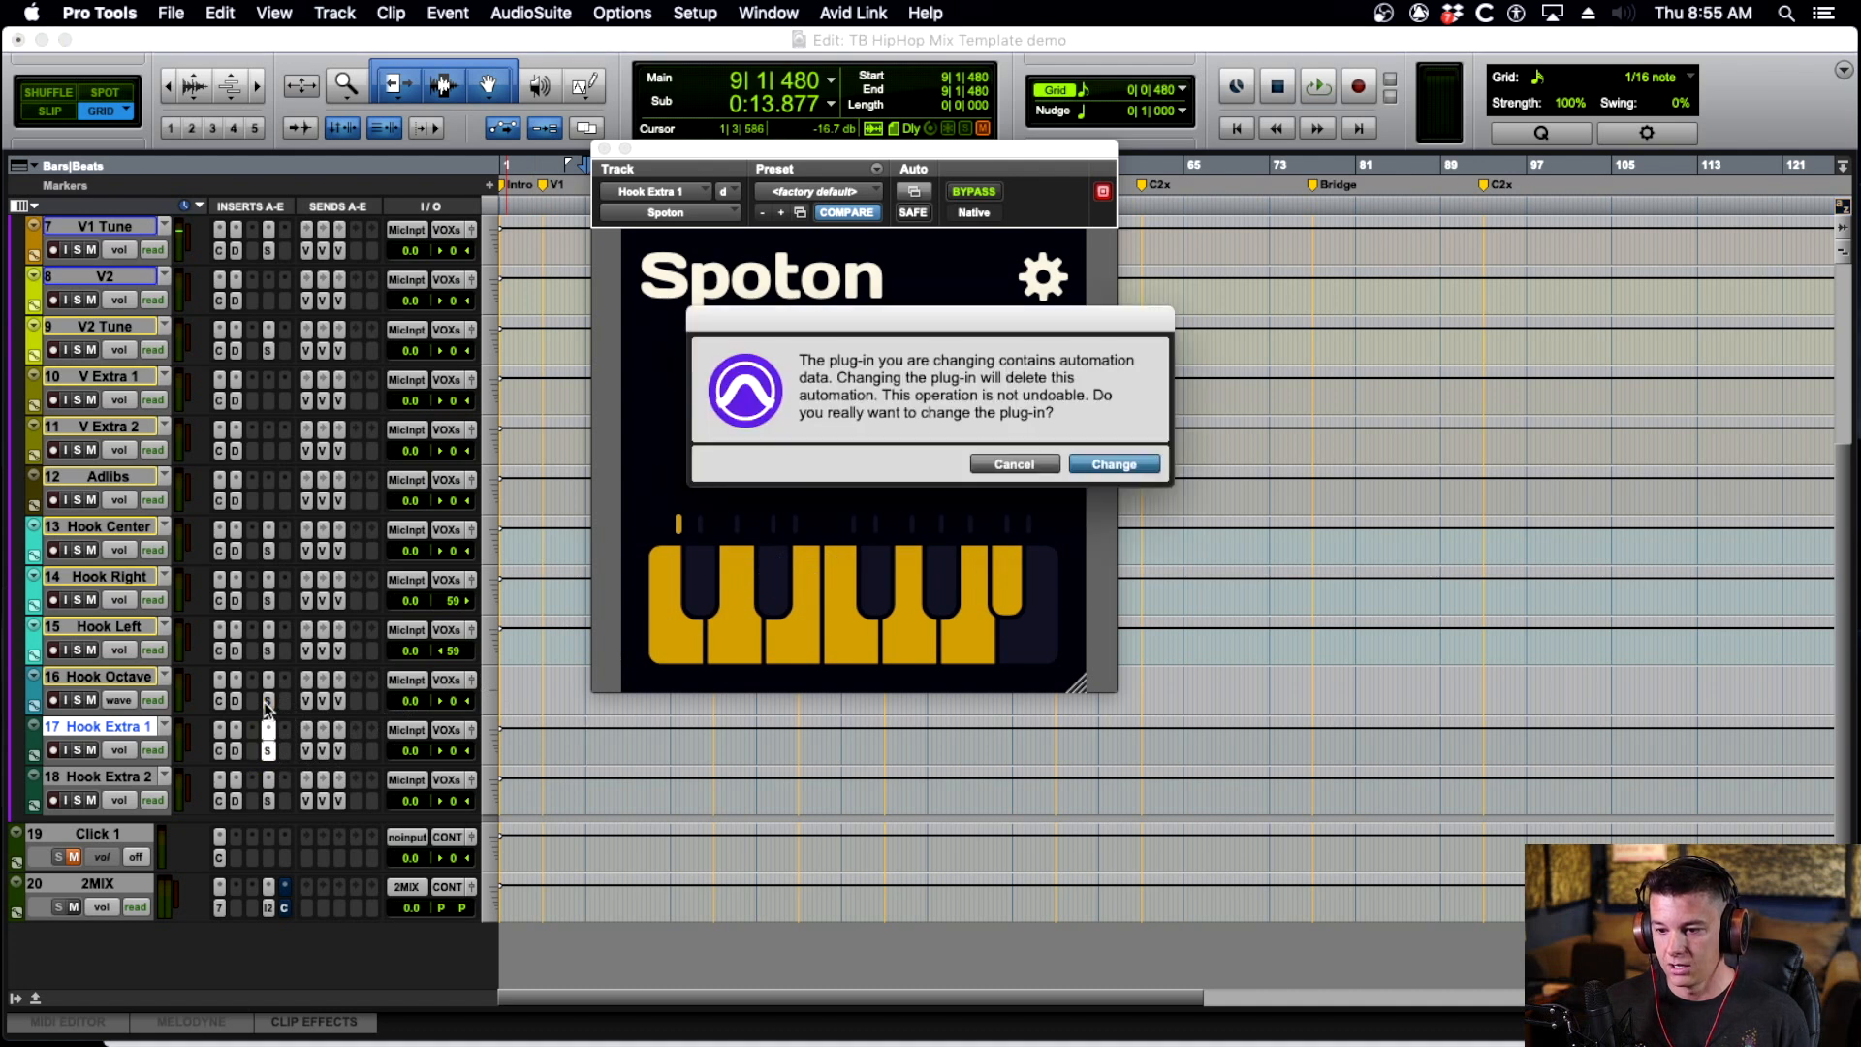
left_click(1026, 472)
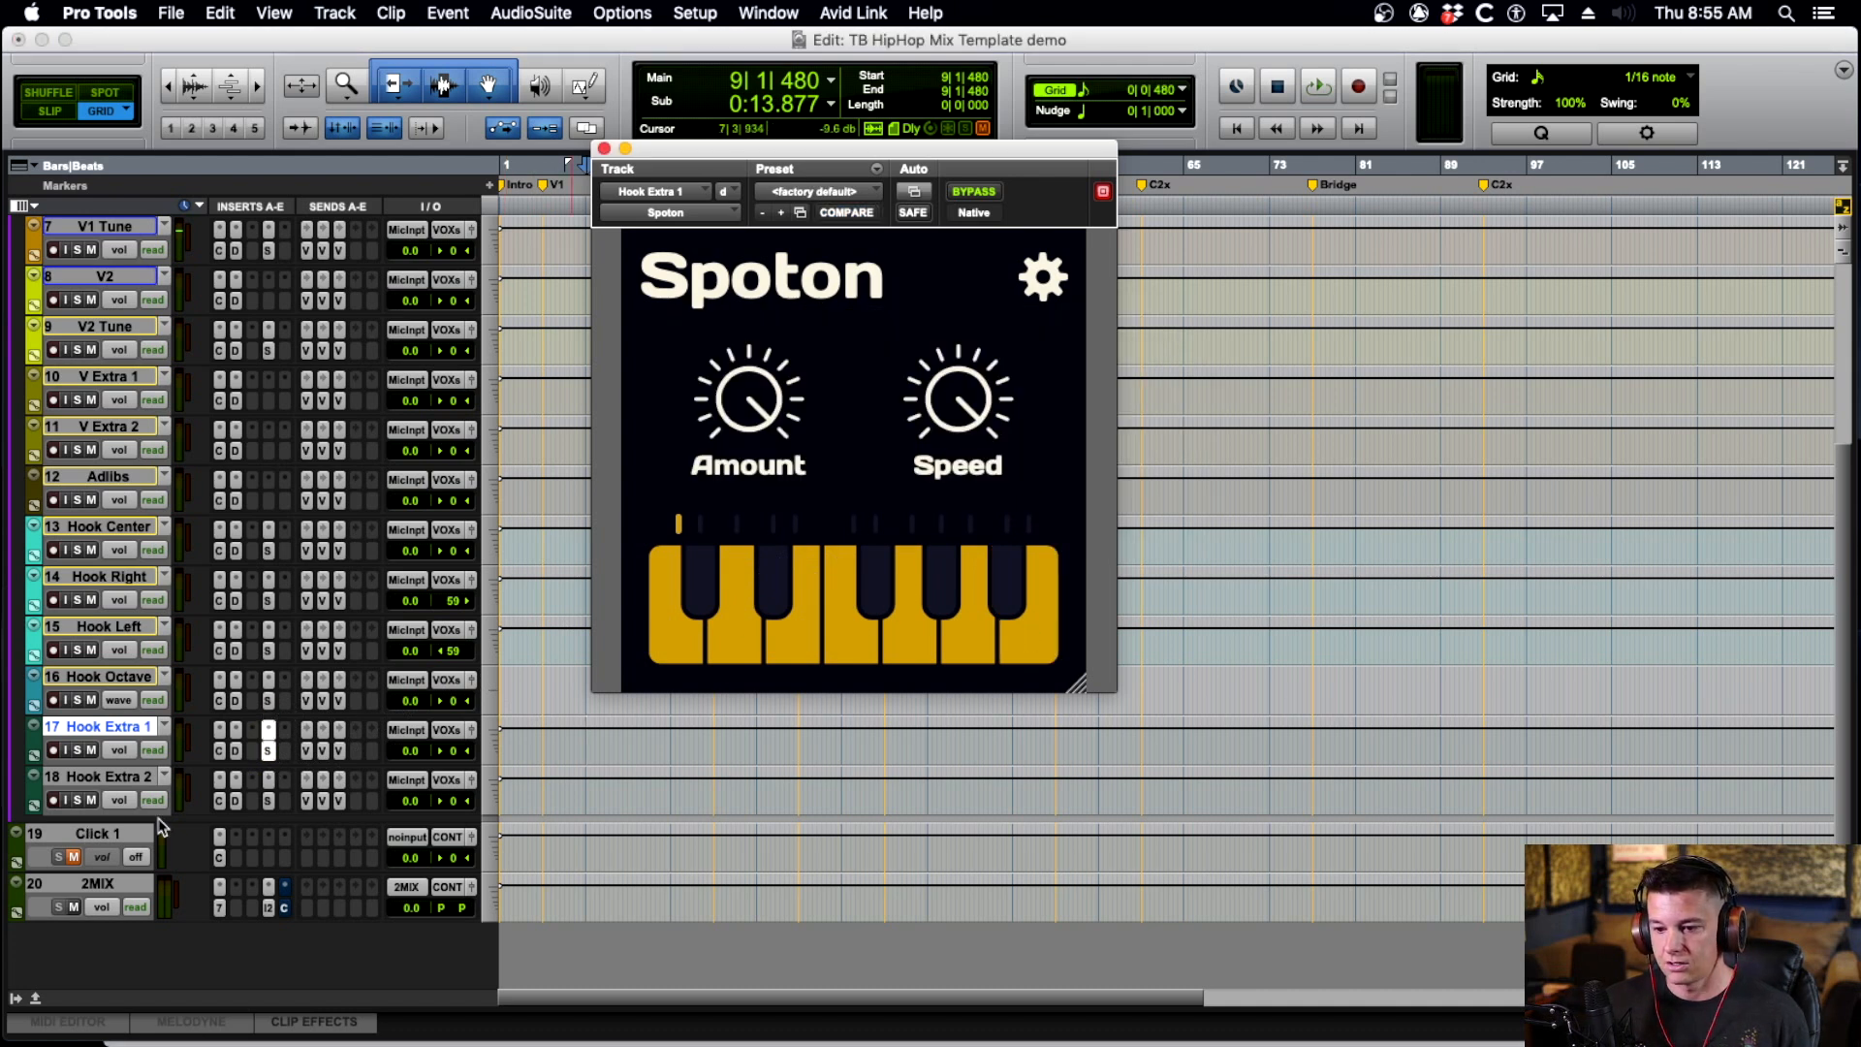
left_click(604, 149)
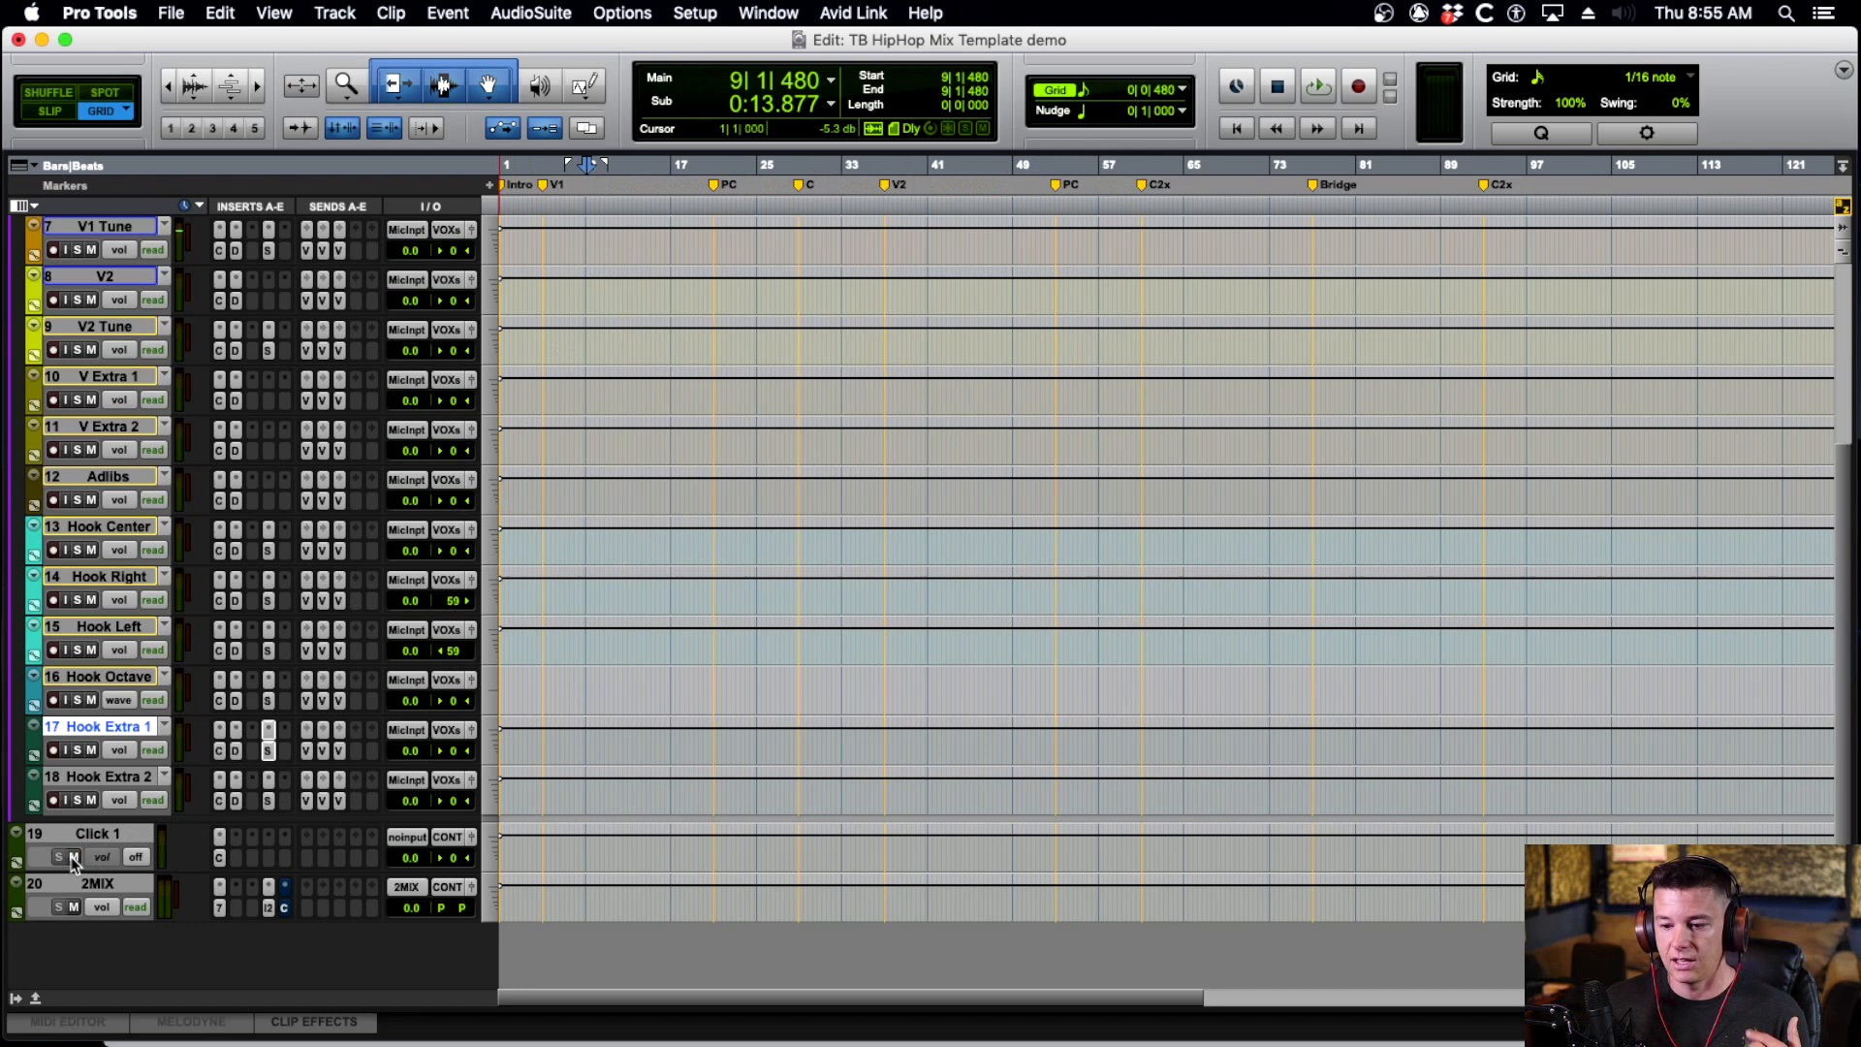
Collapse the VOX folder track, and inspect the EQ3 7-Band insert on the 2MIX track.
scroll(101, 815, "up", 6)
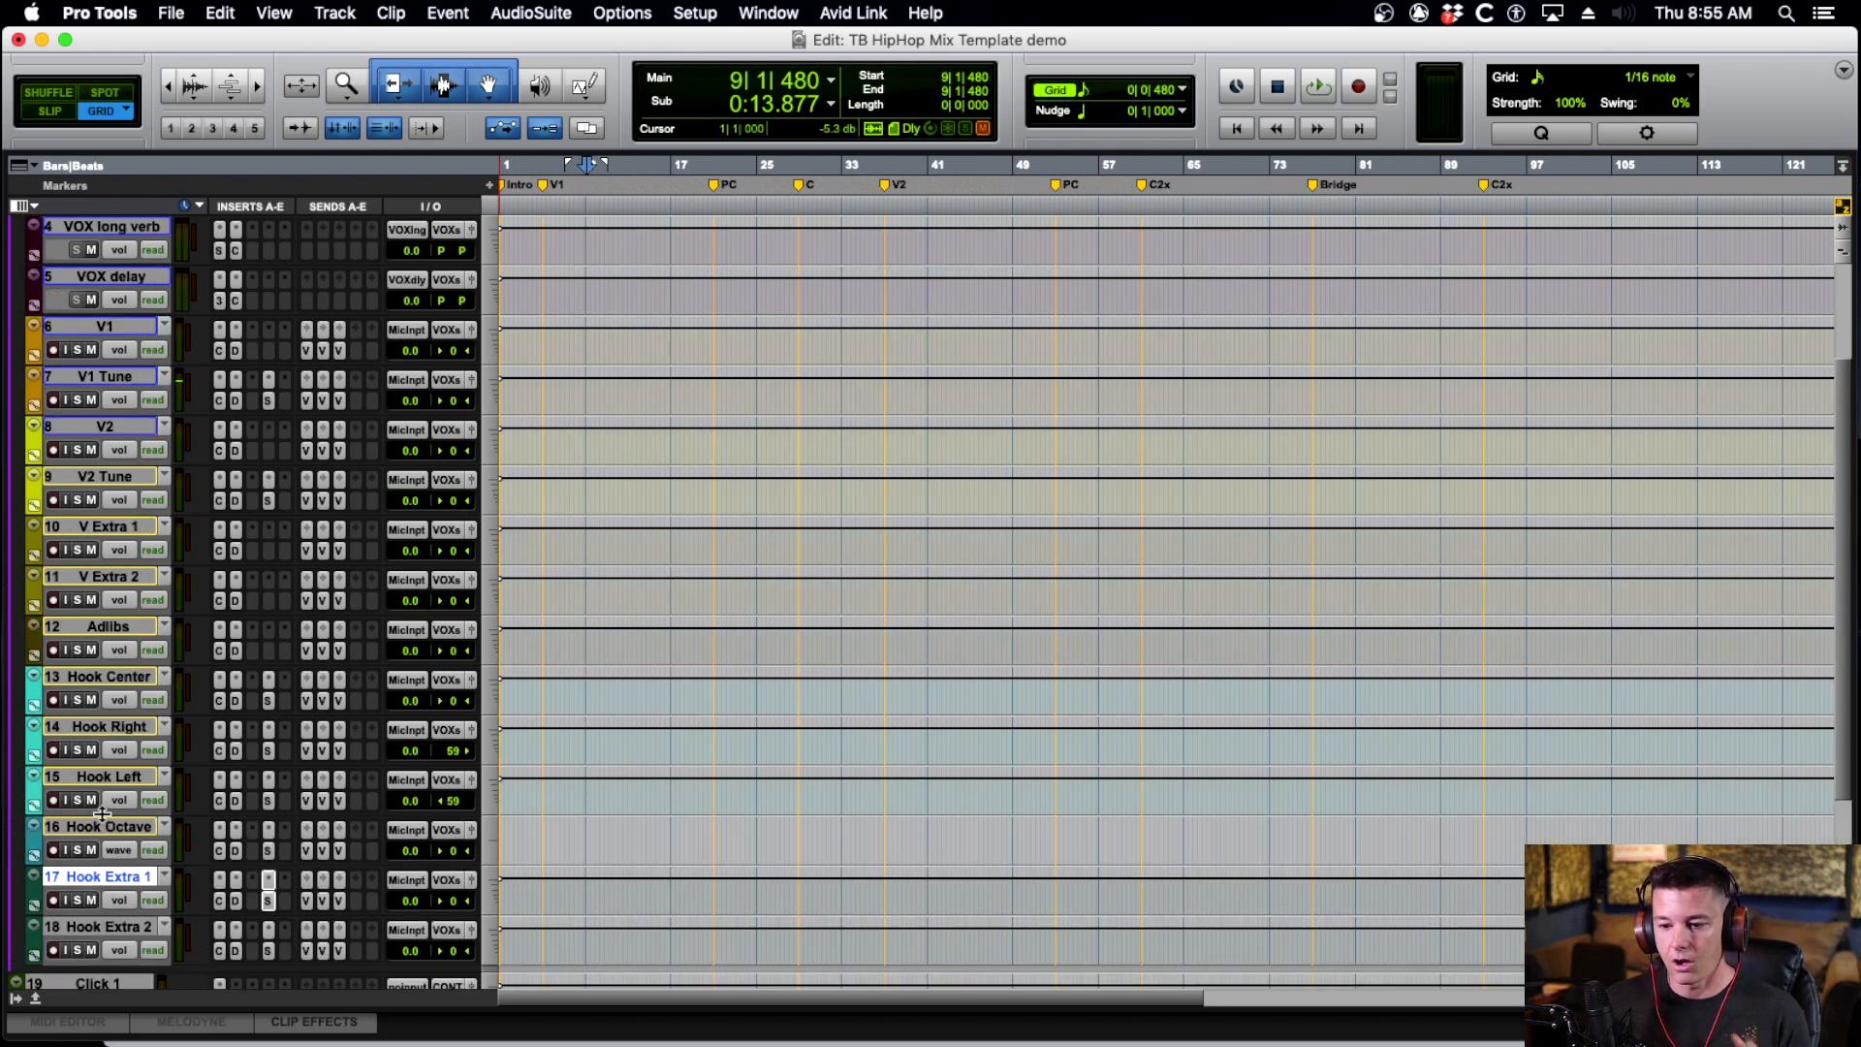
left_click(15, 315)
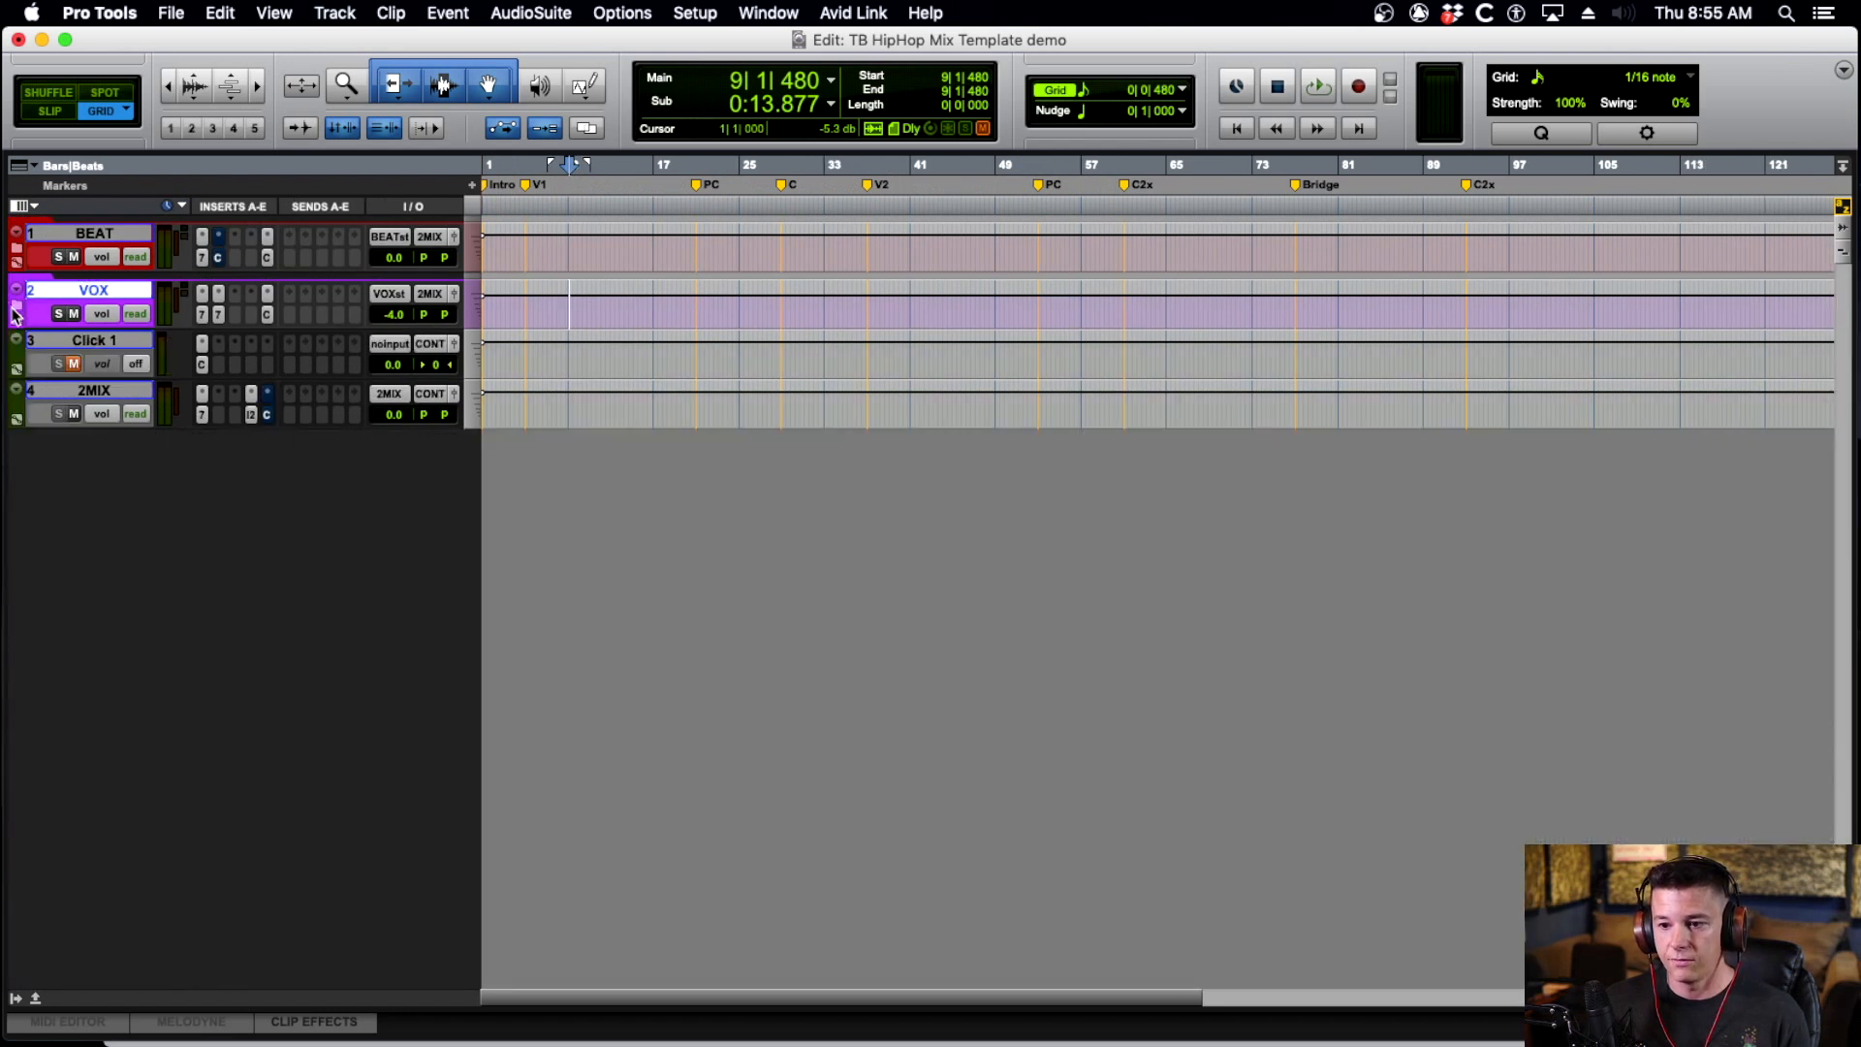
left_click(115, 237)
left_click(104, 392)
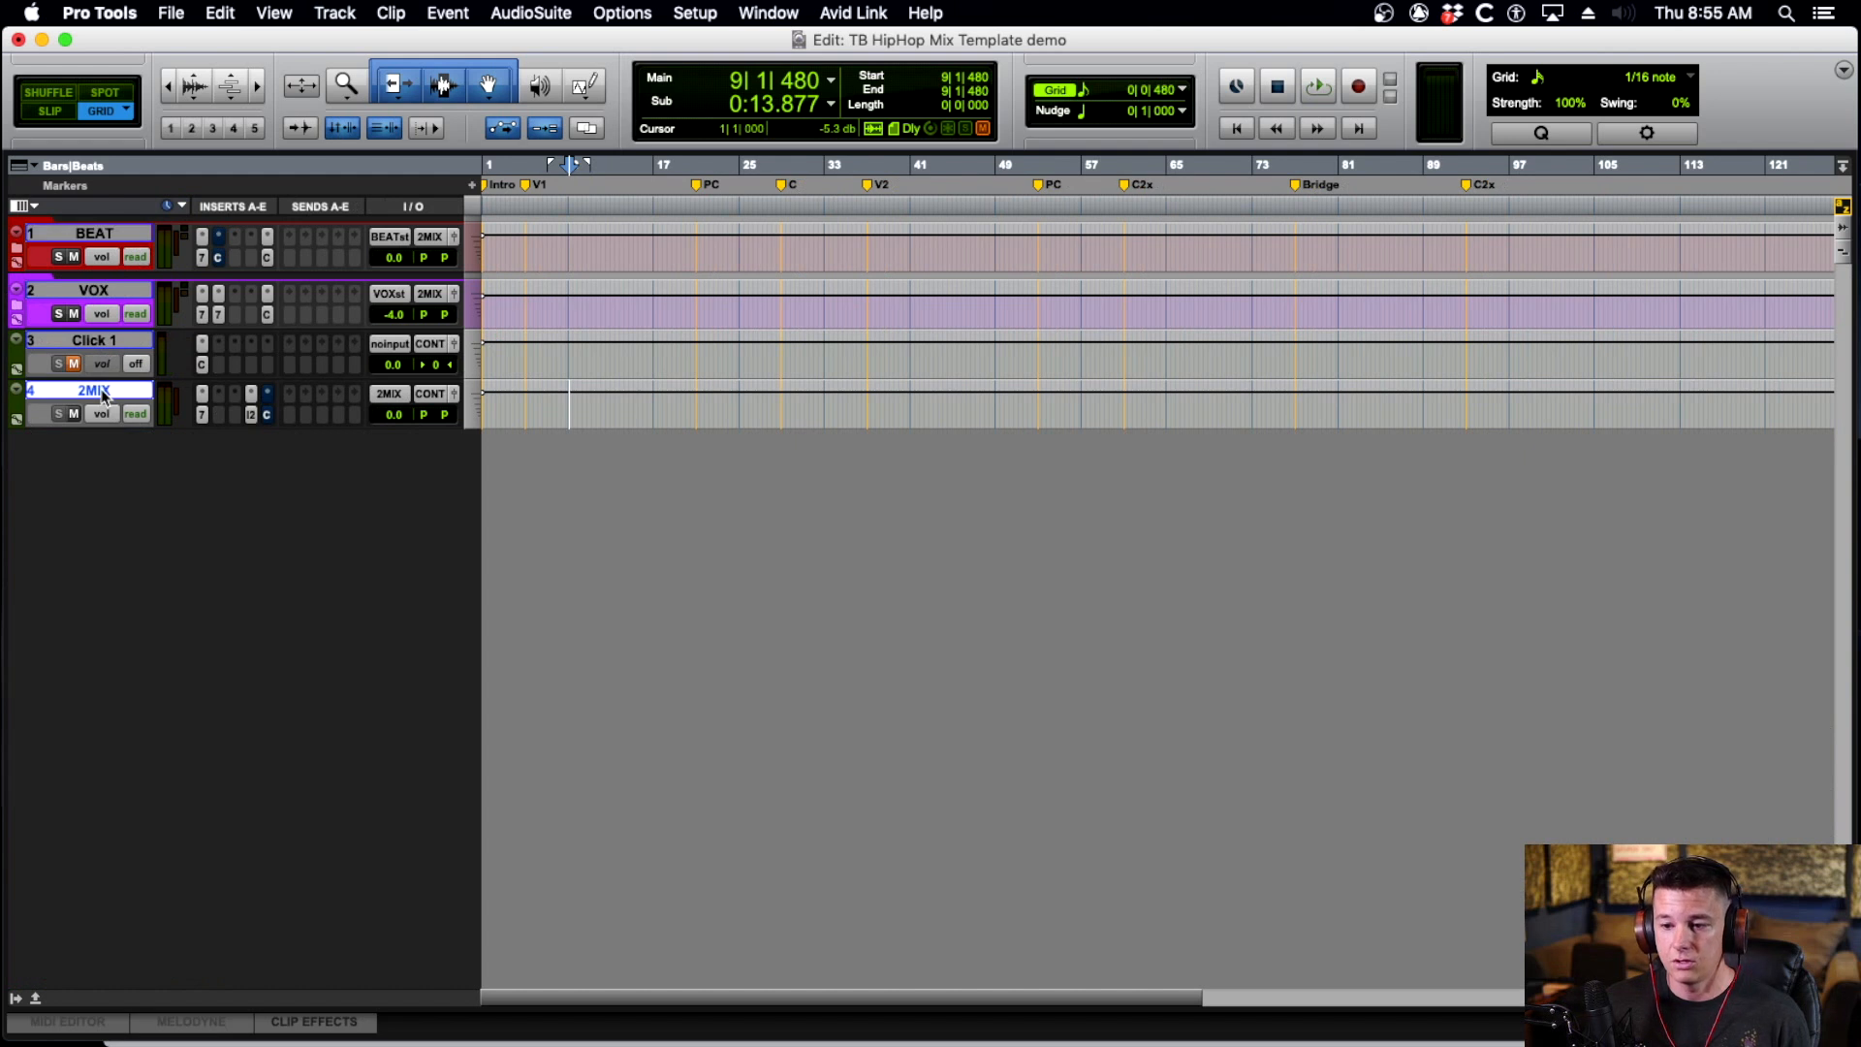
left_click(202, 414)
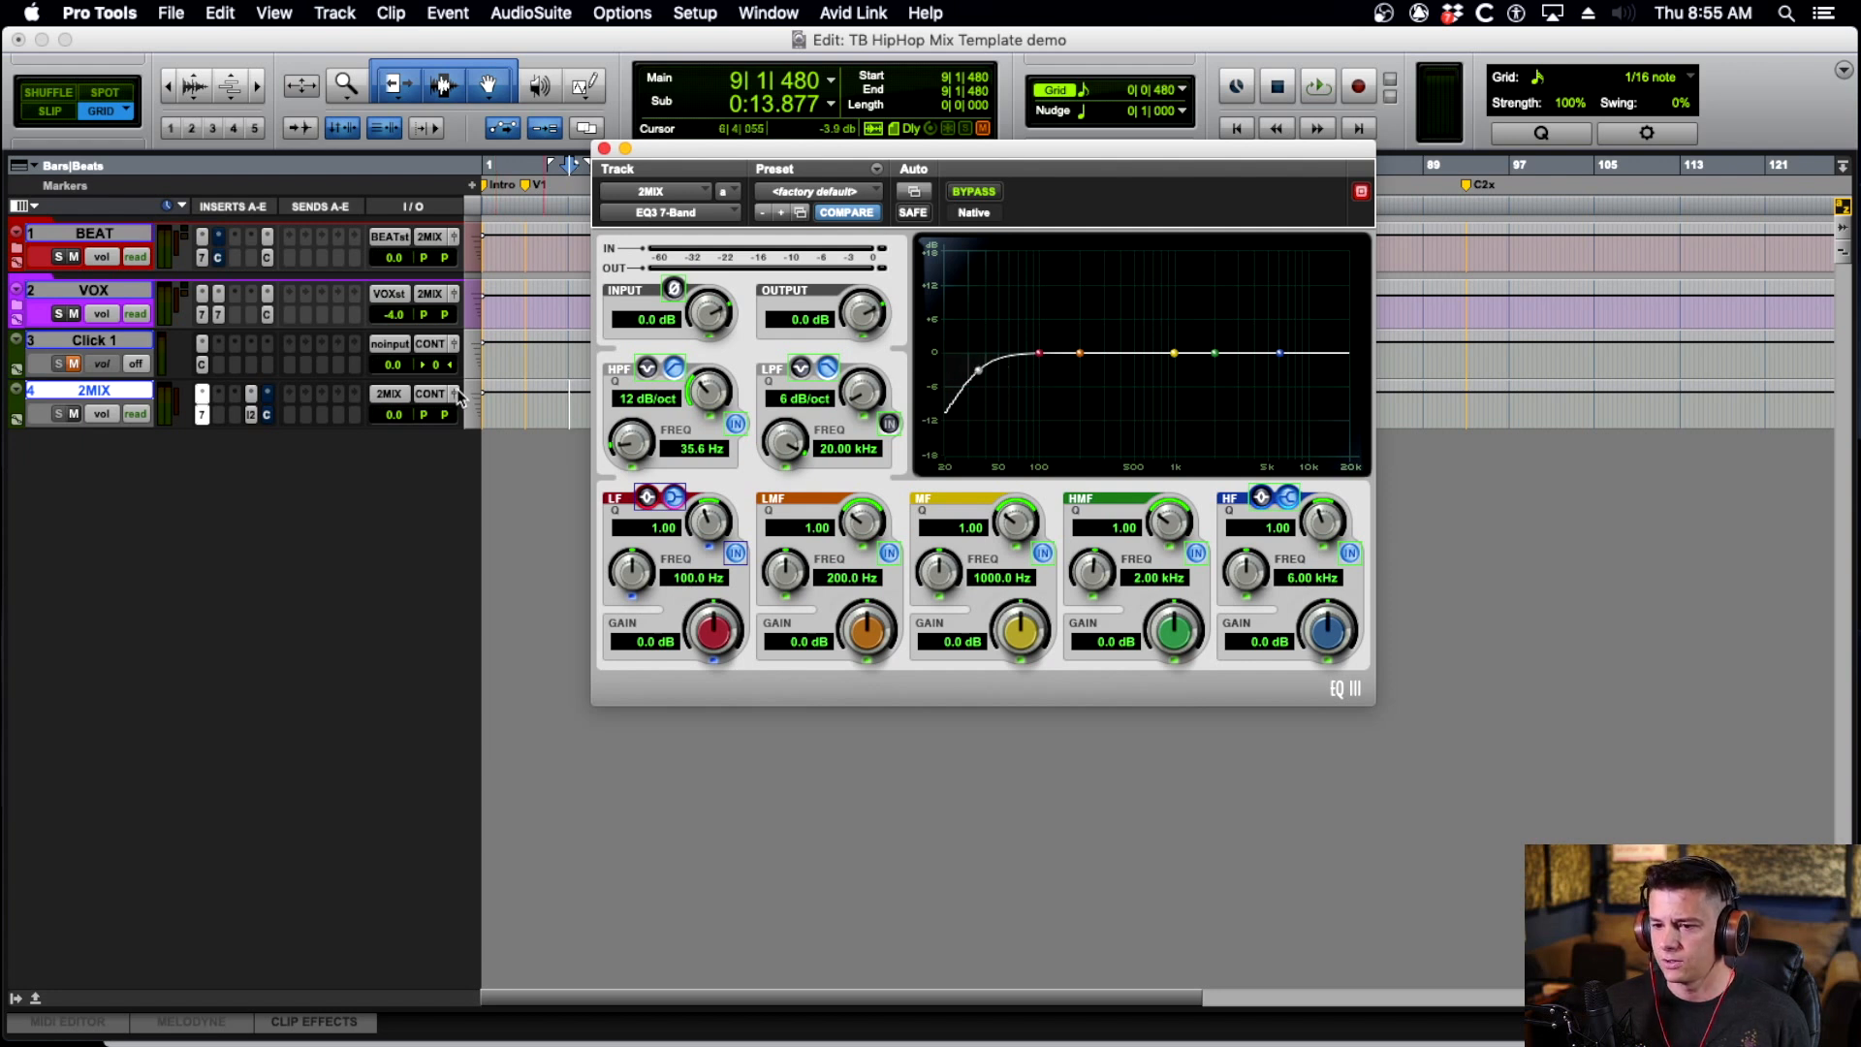
Open the Insight 2 insert on the 2MIX track and remove it from the track along with its automation data.
left_click(248, 414)
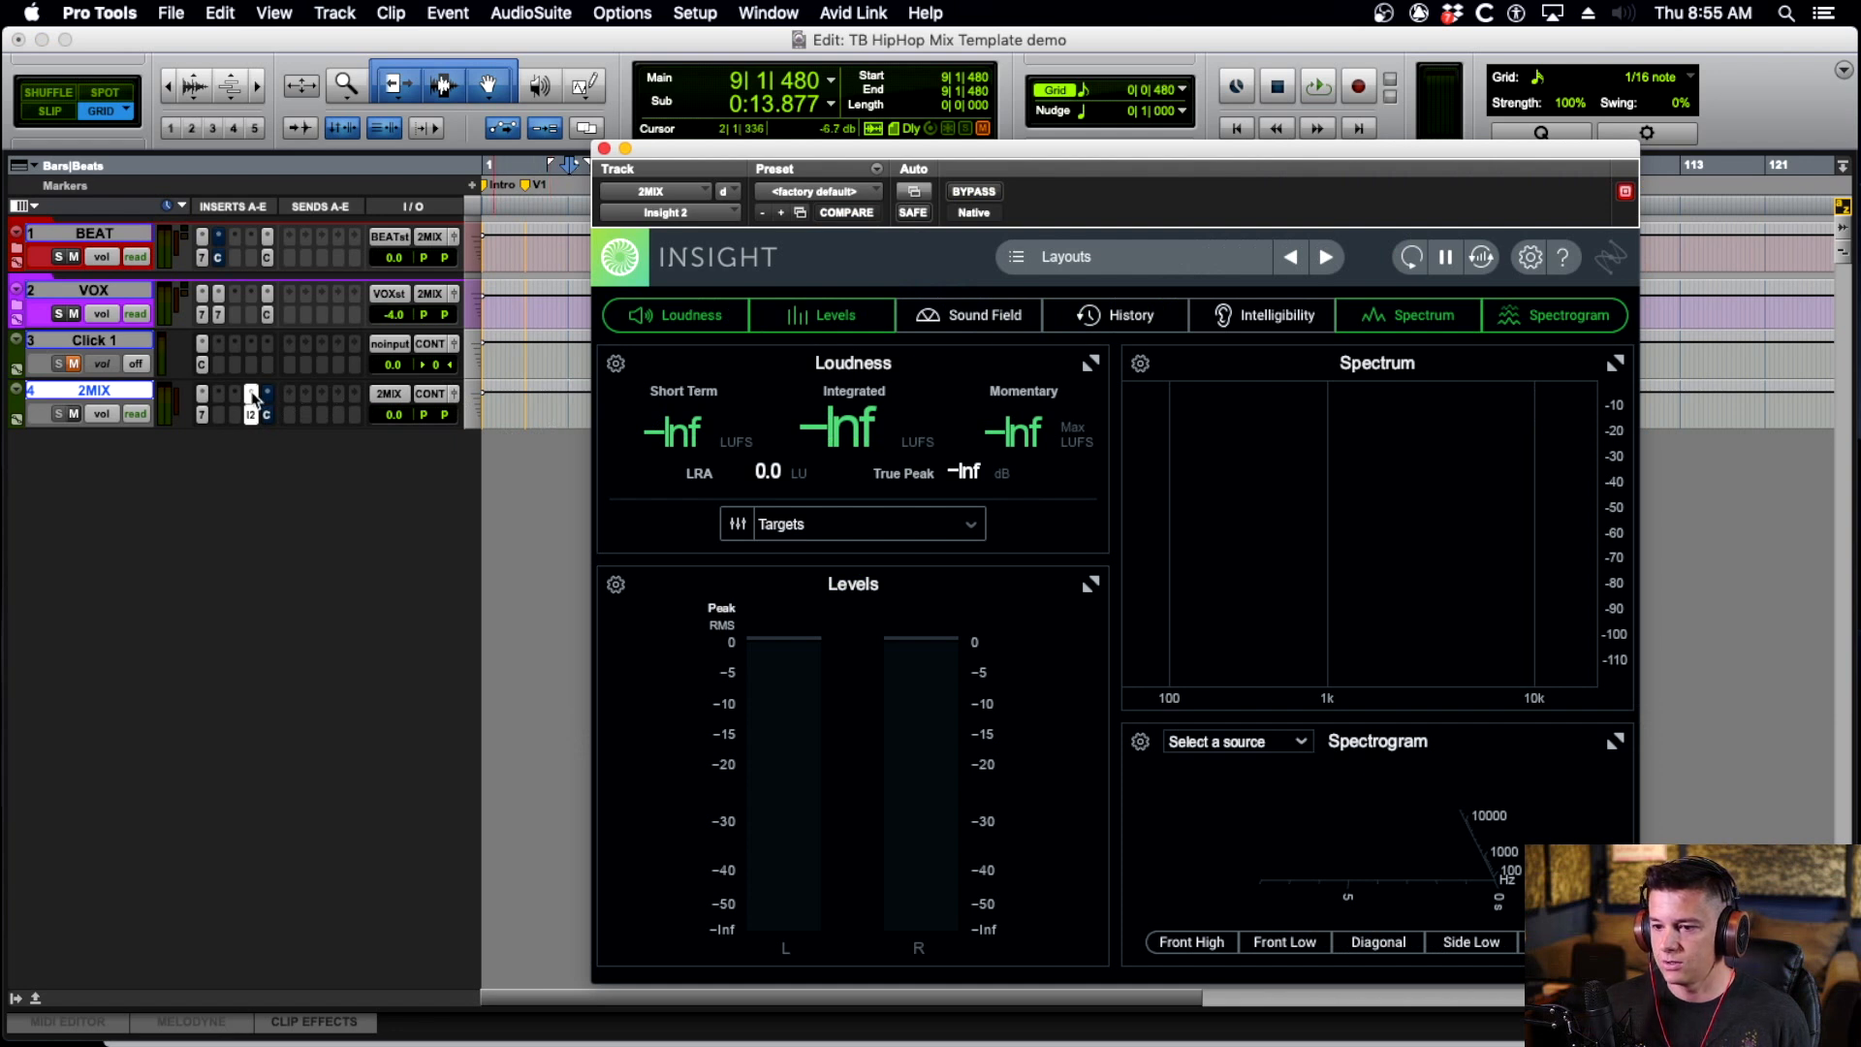
left_click(252, 395)
left_click(311, 257)
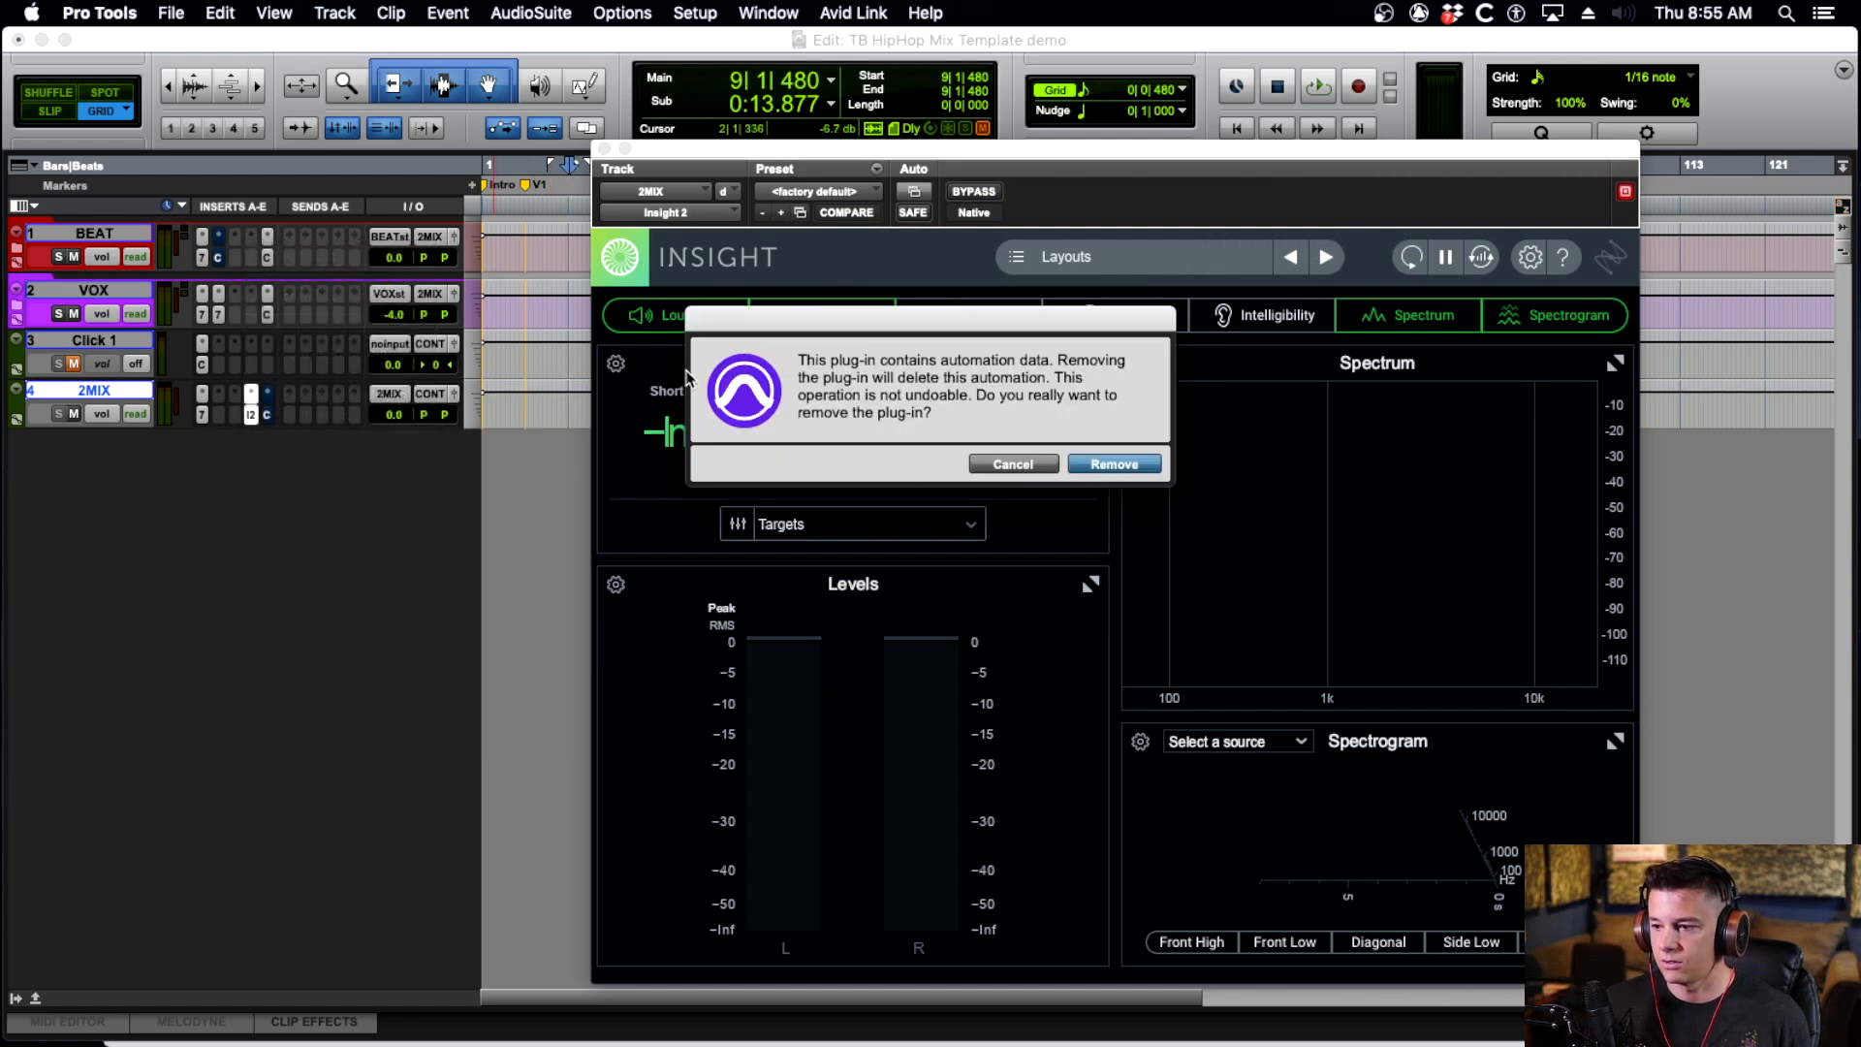
key("Return")
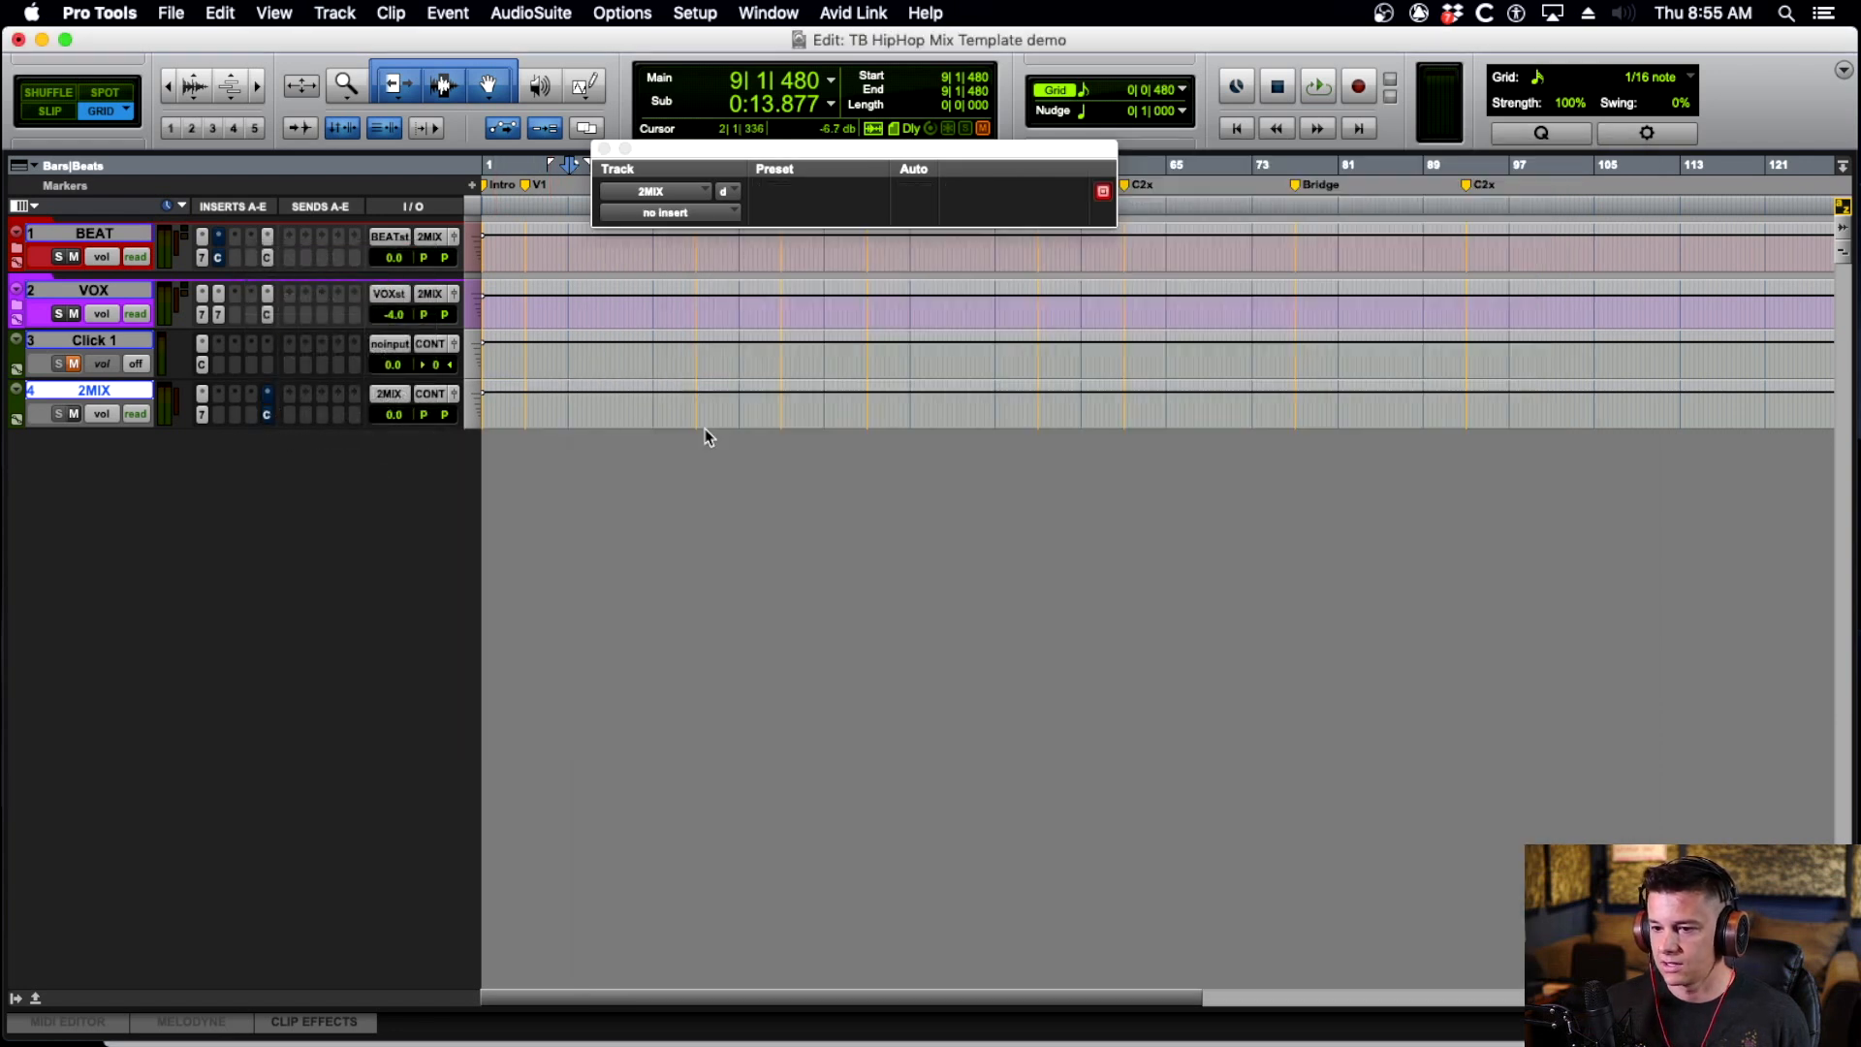
Inspect the Dyn3 Compressor/Limiter insert on the 2MIX track and close its window.
left_click(269, 417)
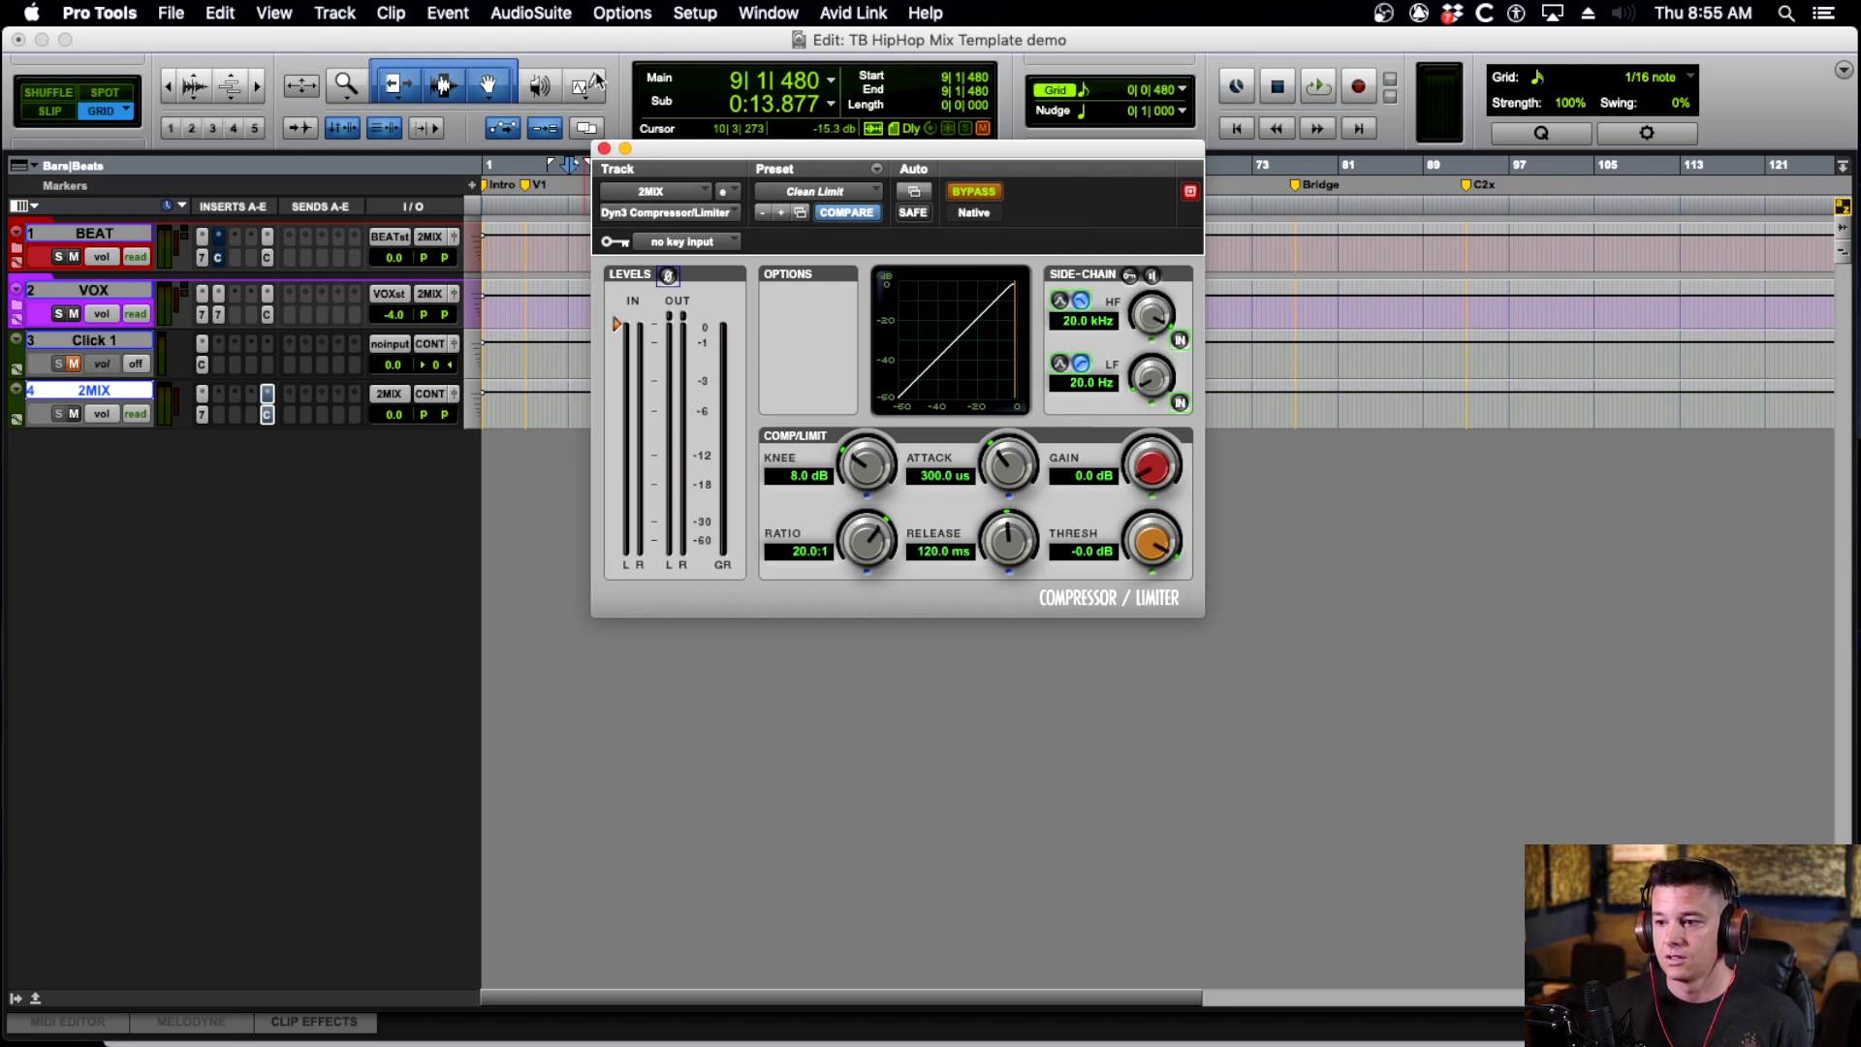
left_click(604, 148)
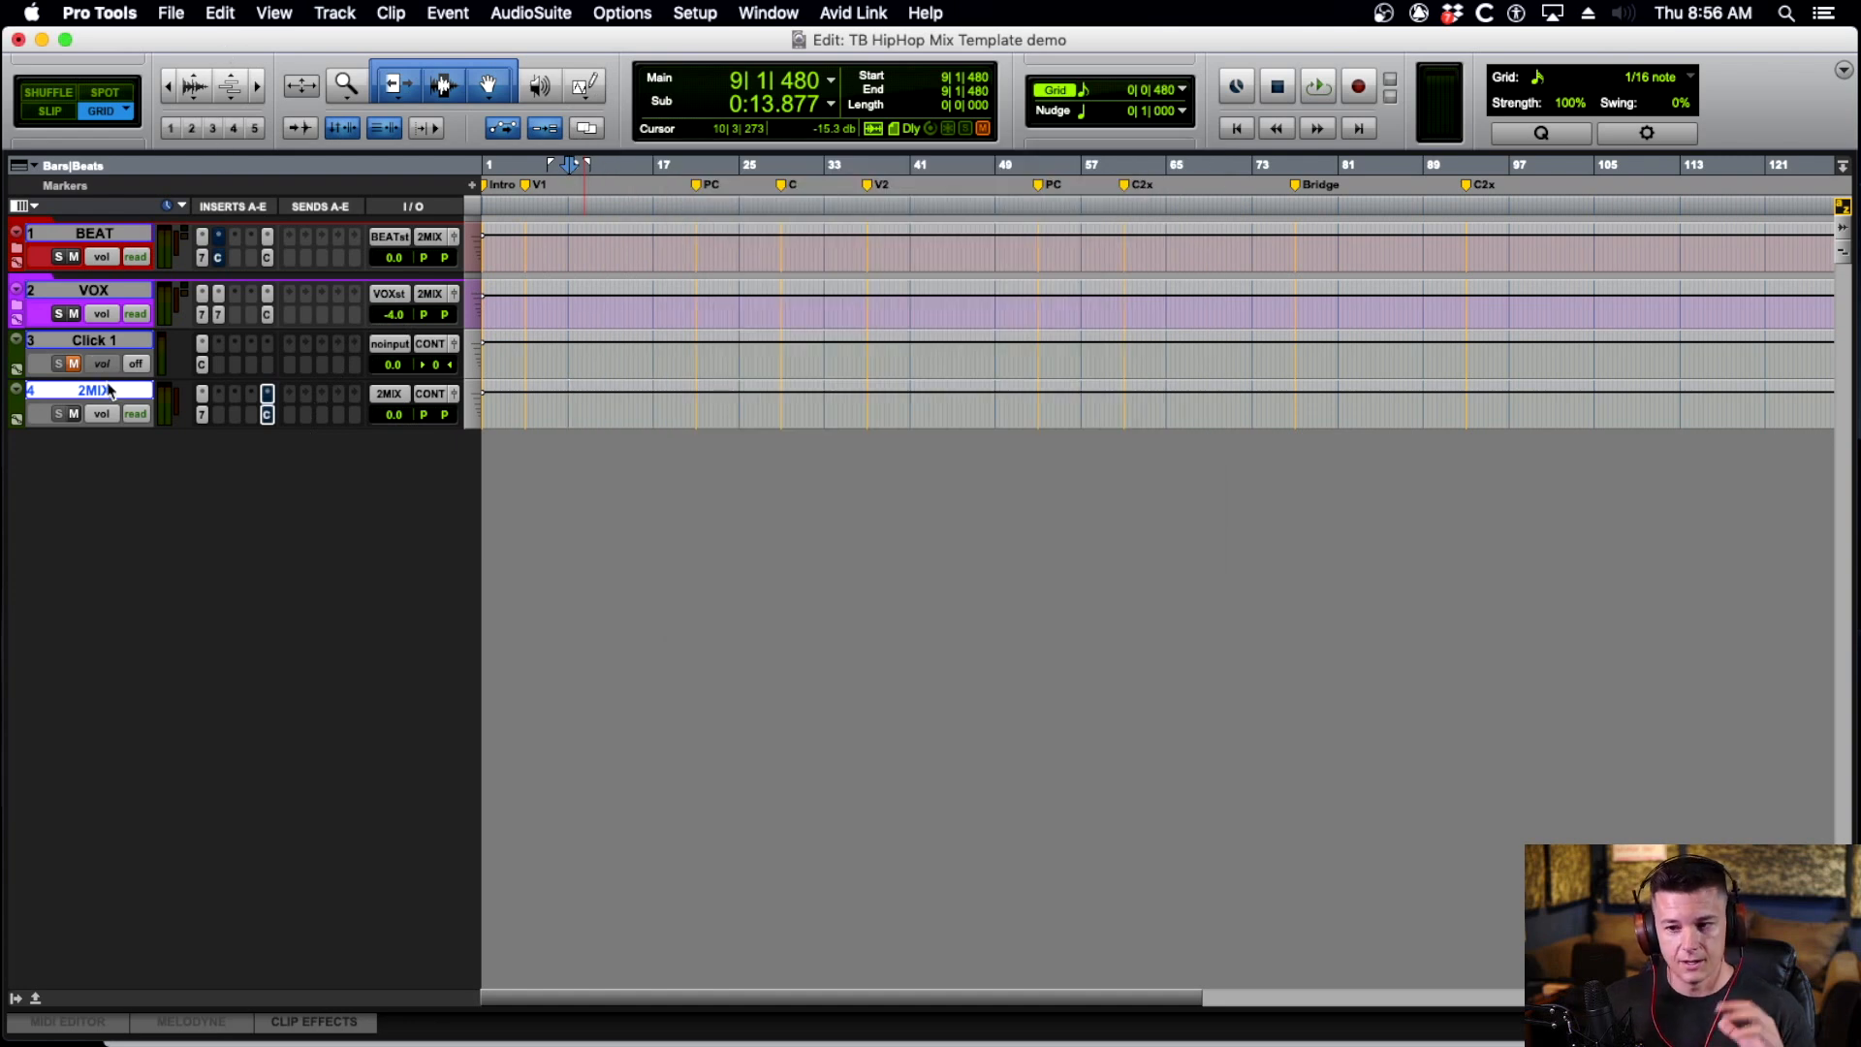
Expand the BEAT and VOX folder tracks and switch the audio tracks to waveform view.
left_click(15, 251)
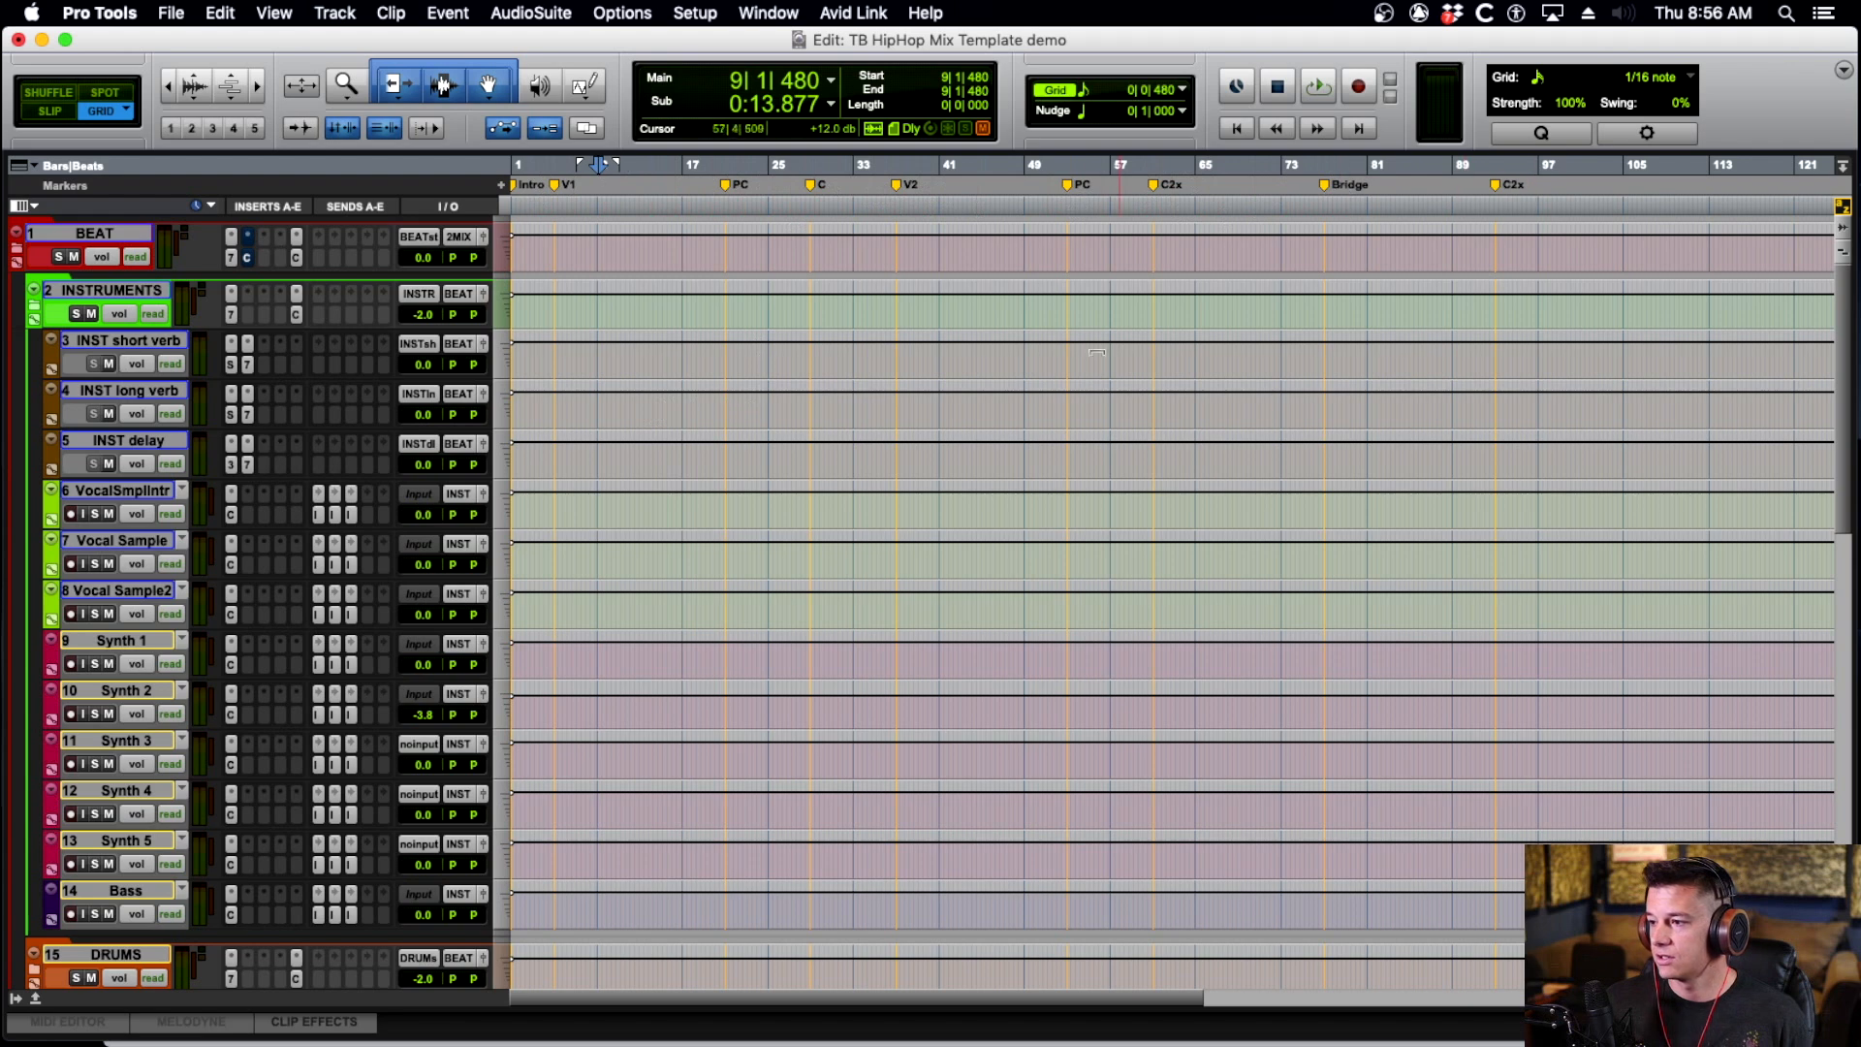
scroll(684, 412, "down", 10)
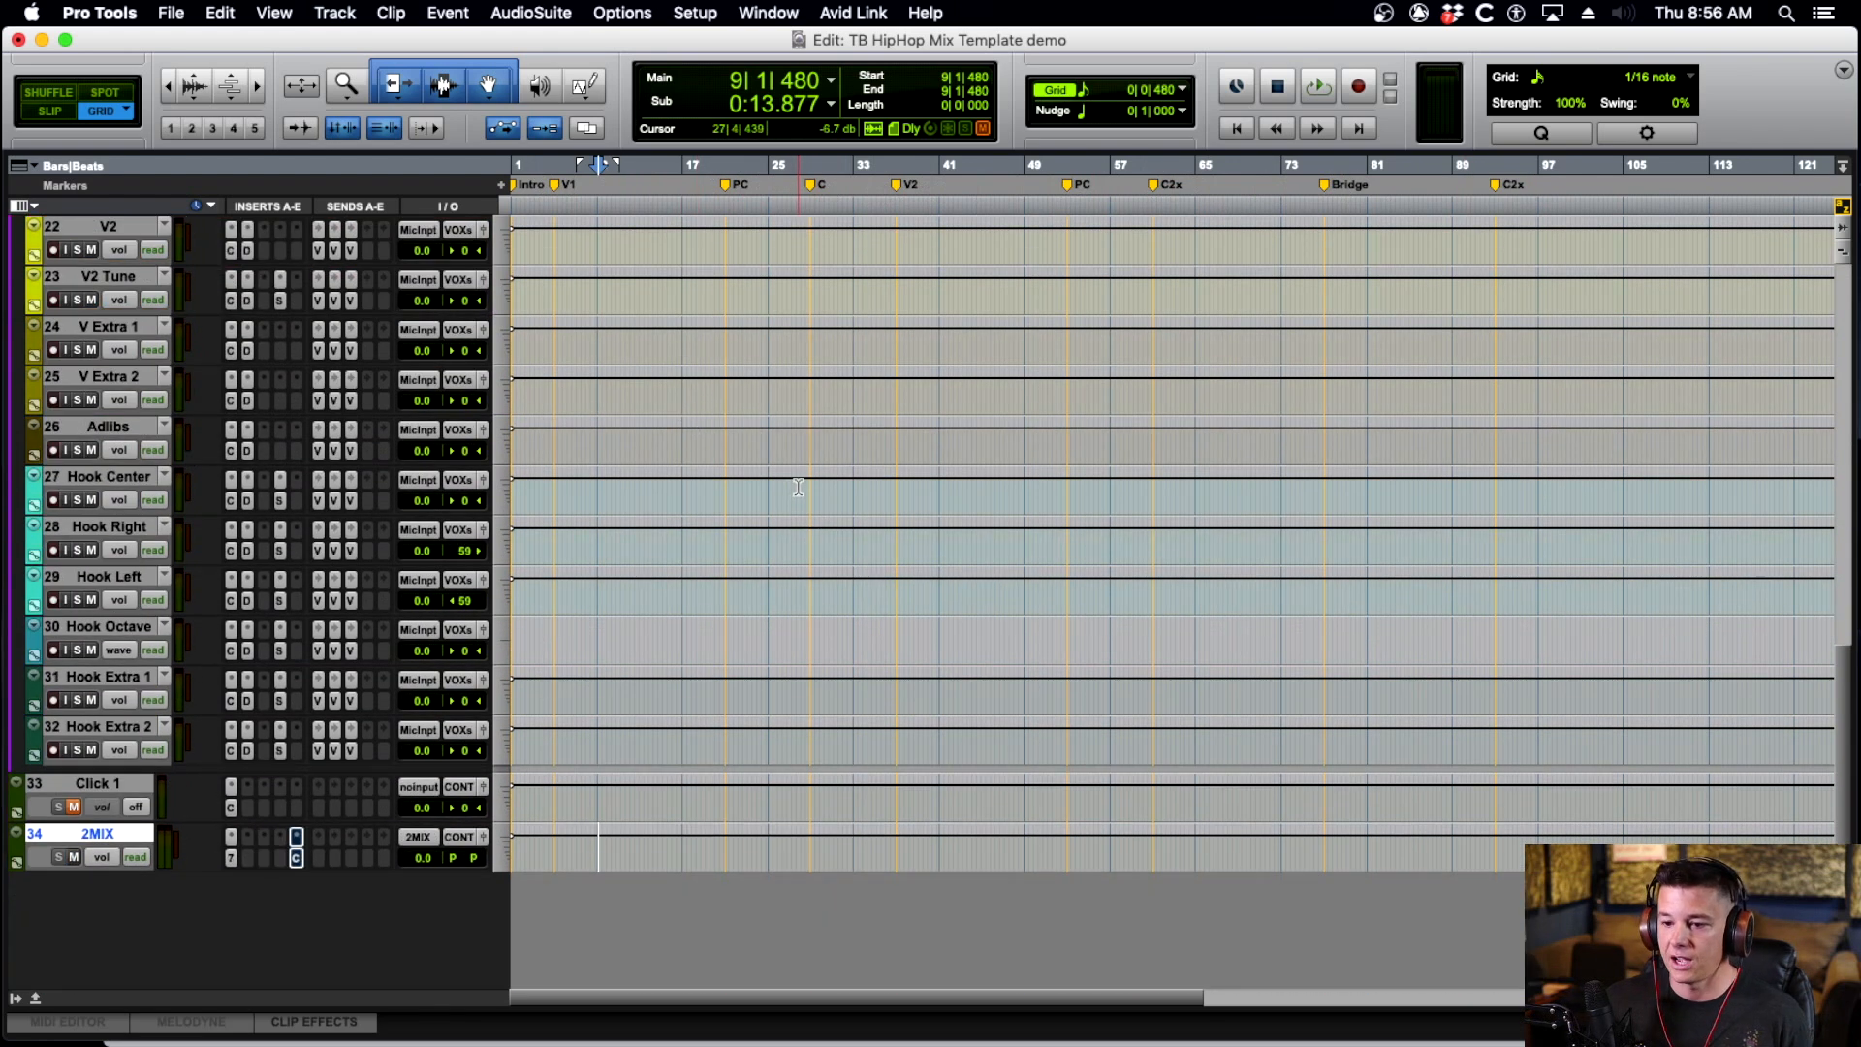
key("ctrl+alt+minus")
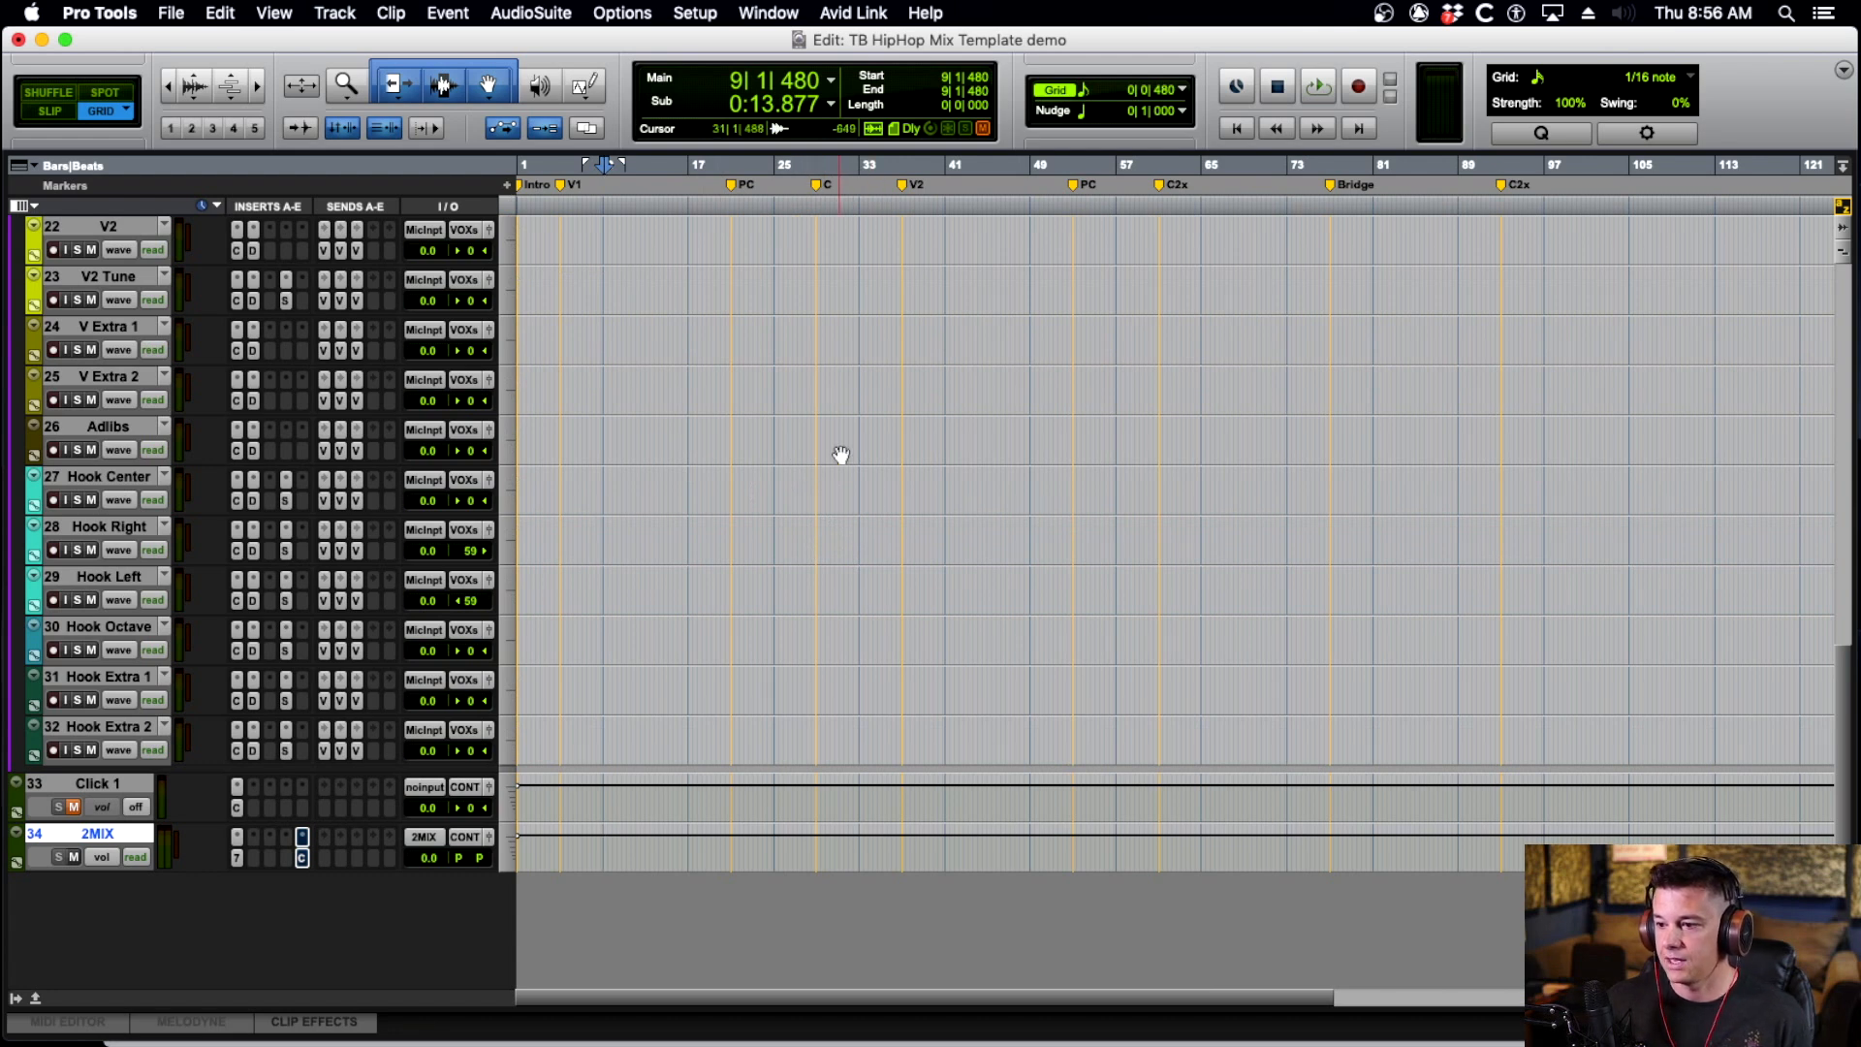
Select the hook tracks from Hook Center through Hook Extra 2.
left_click(99, 477)
left_click(156, 727, "shift")
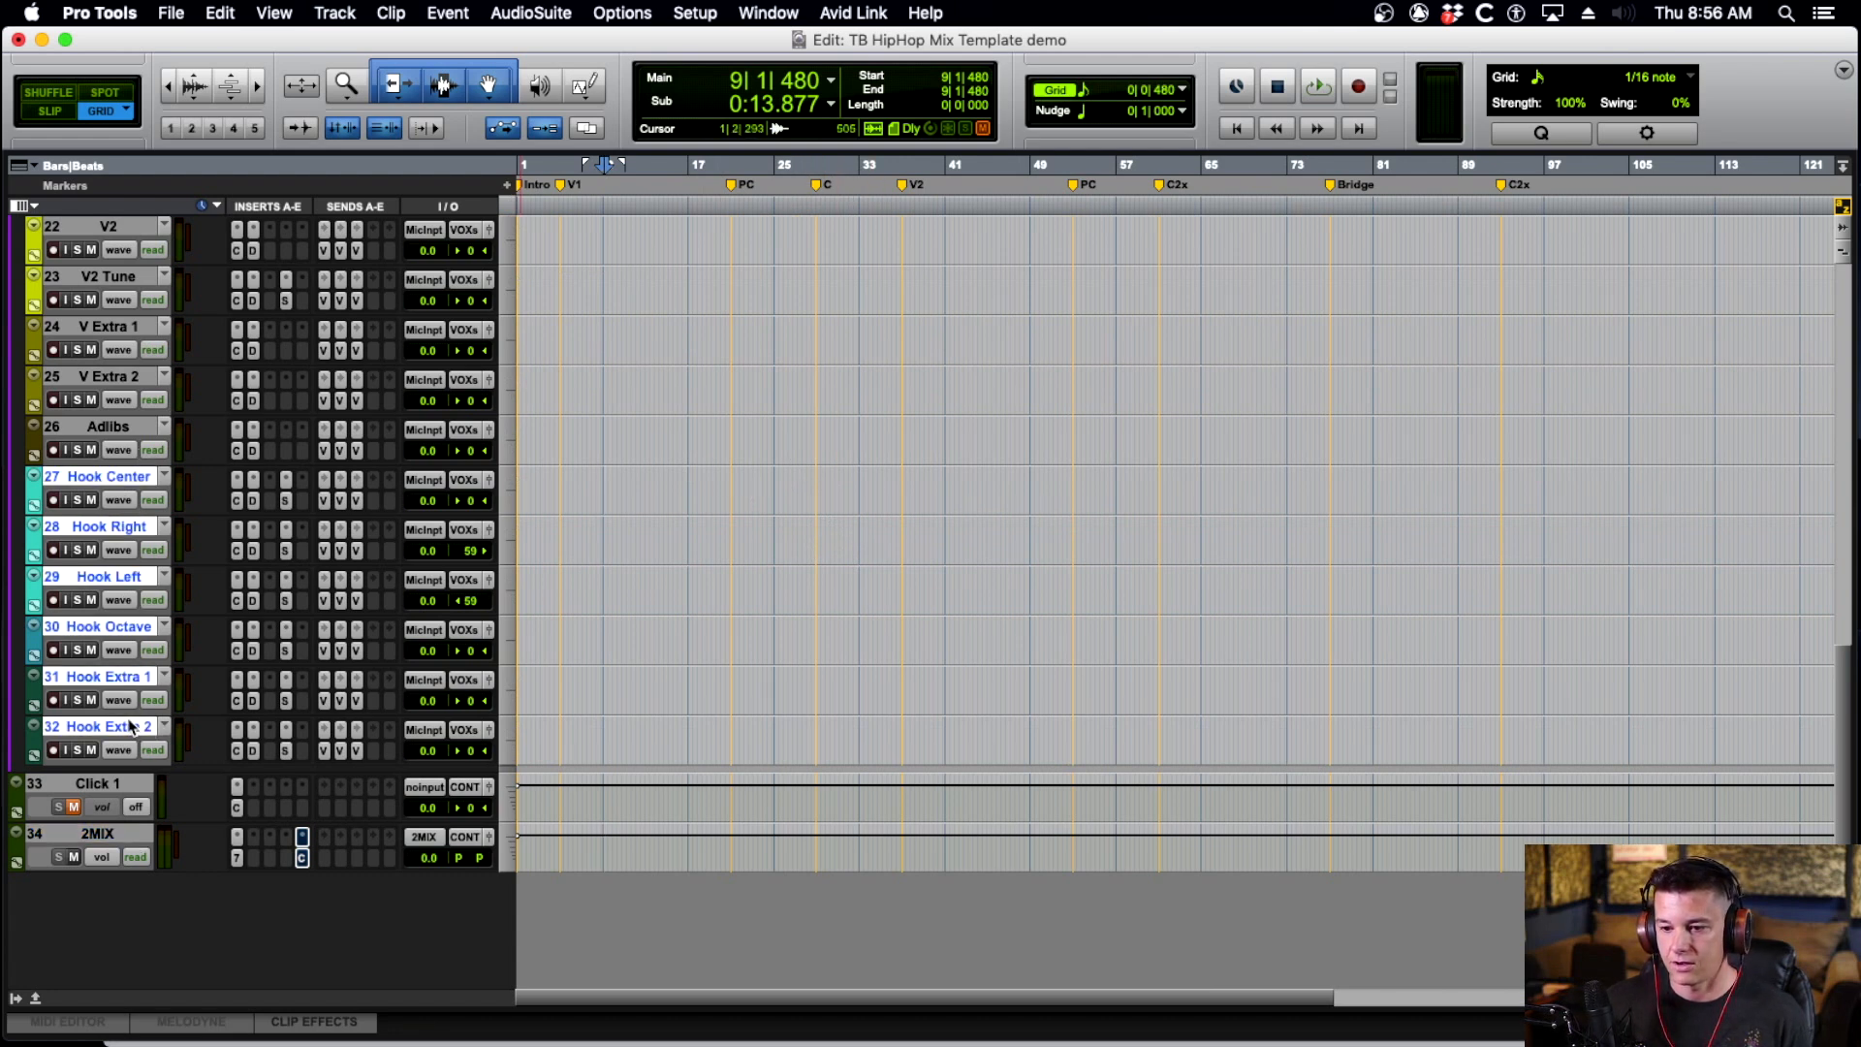
left_click_drag(721, 468, 979, 715)
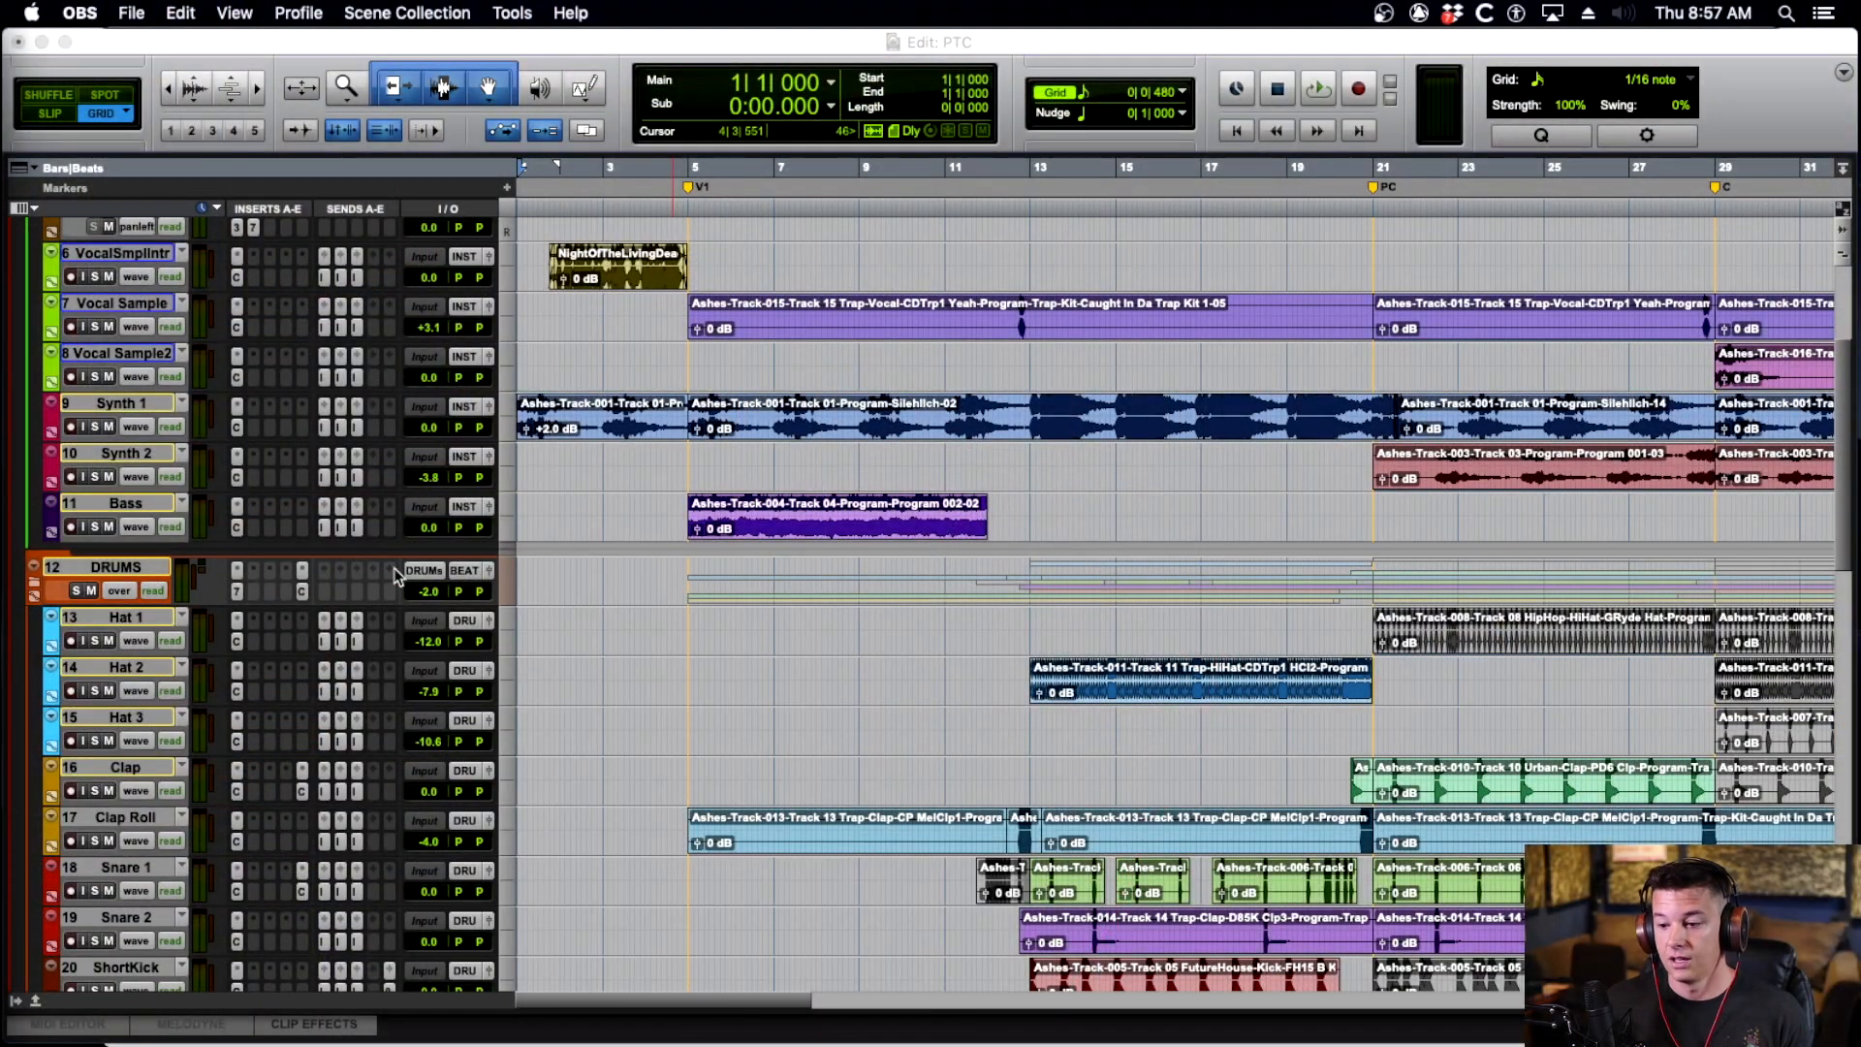
Switch to Pro Tools with the PTC session, and place the edit cursor at 5|1|480 on the Vocal Sample2 track.
scroll(600, 700, "up", 5)
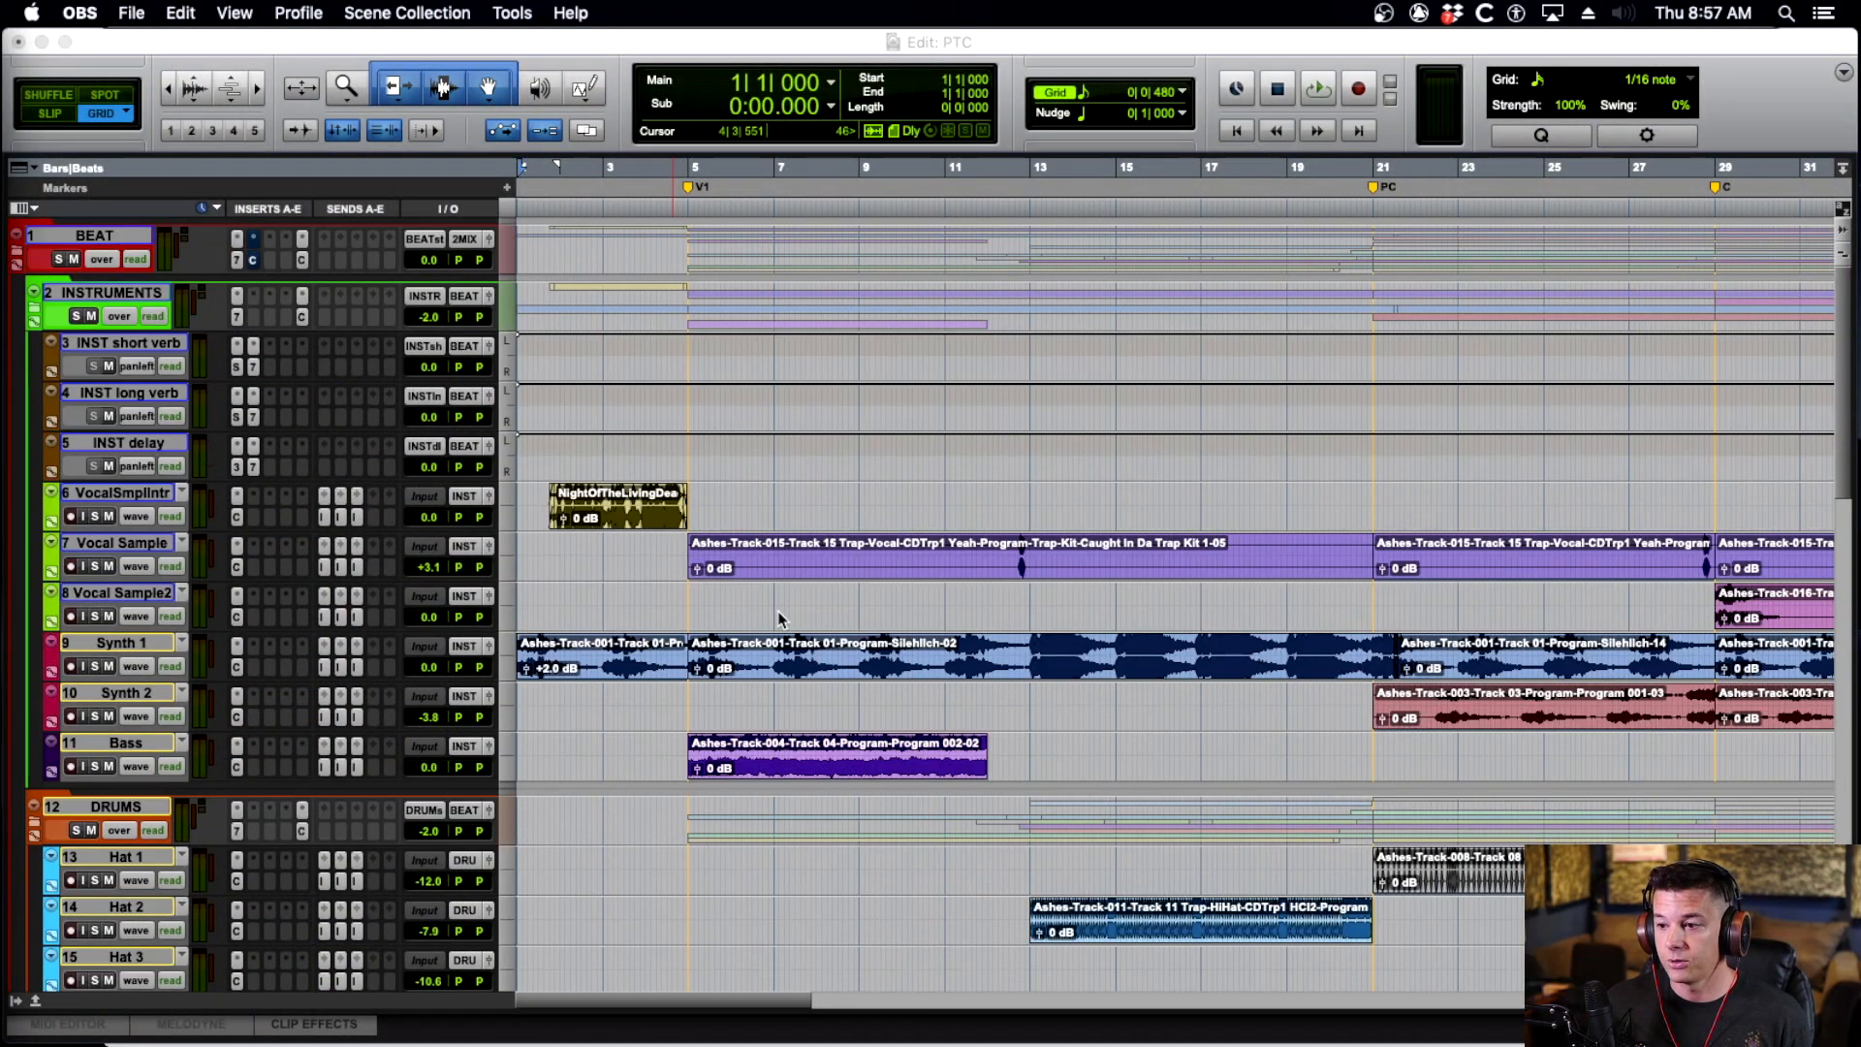
left_click(615, 53)
scroll(725, 429, "down", 4)
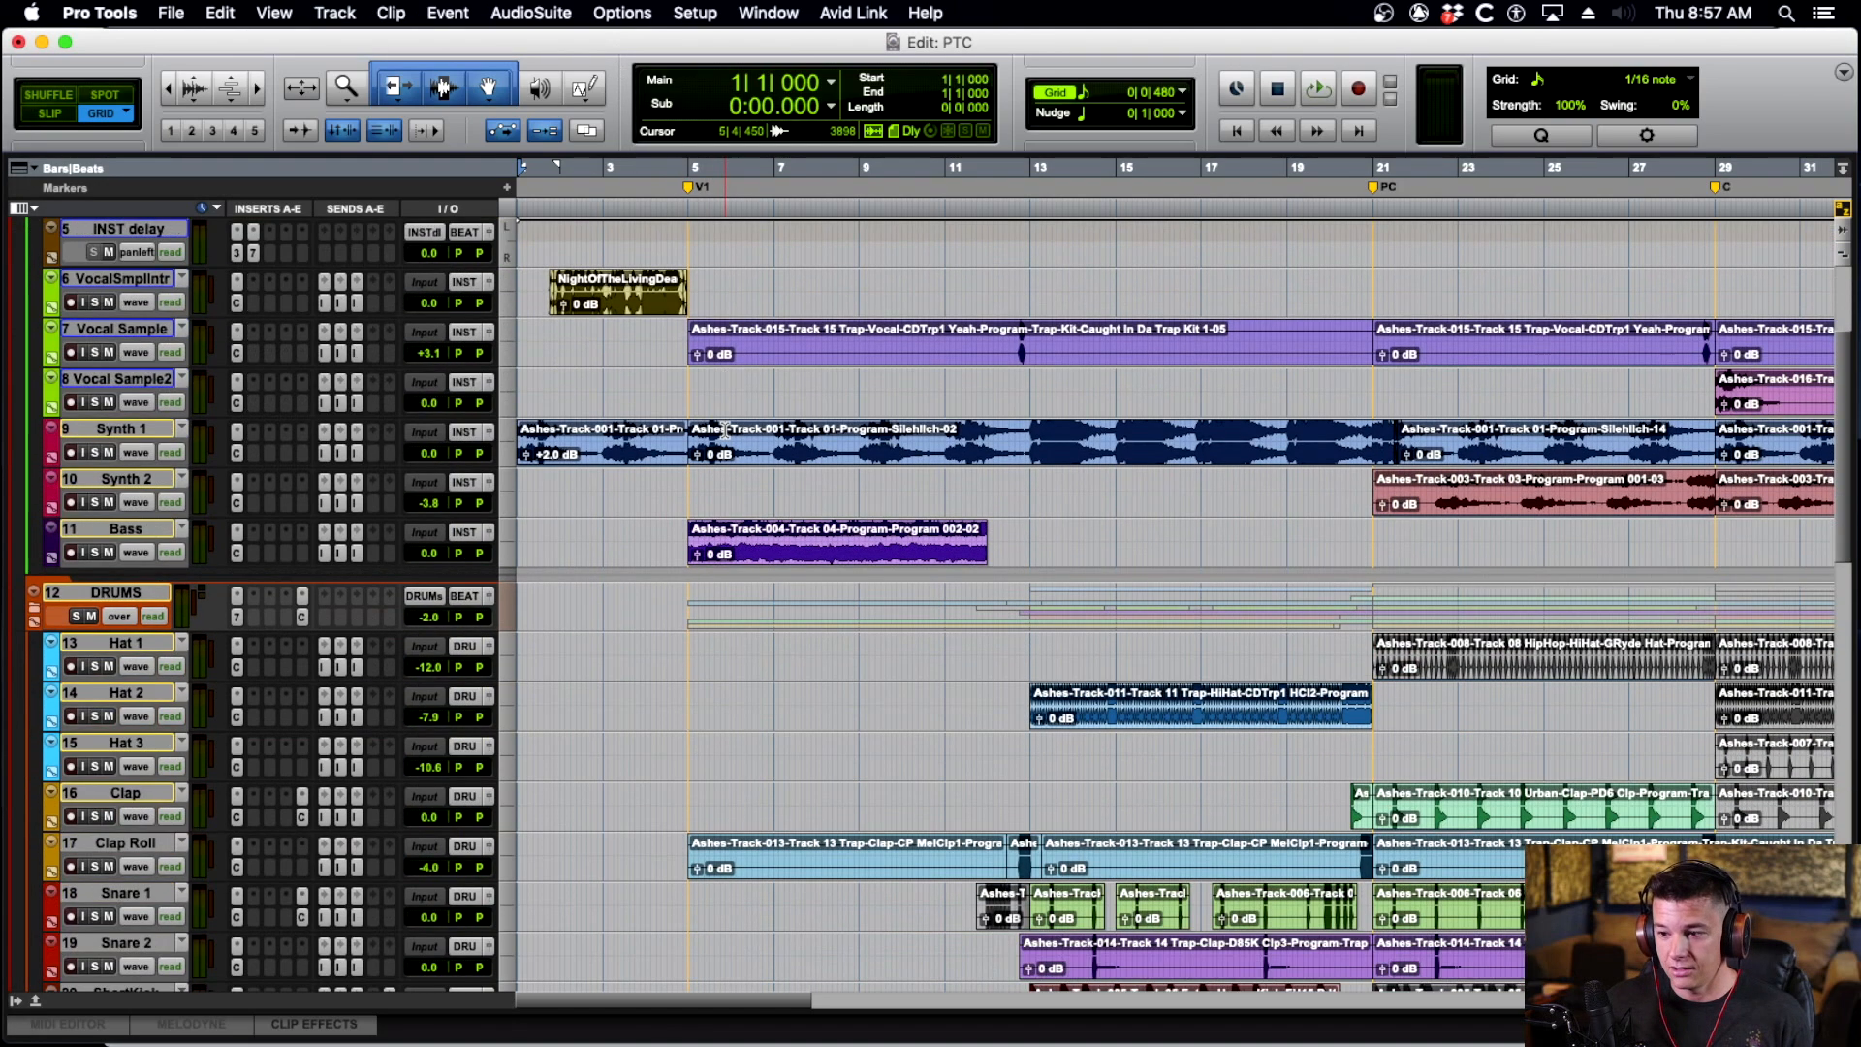
left_click(697, 387)
Examine how the clips are arranged on the instrument, drum and vocal tracks across the whole PTC song.
key("r")
key("r")
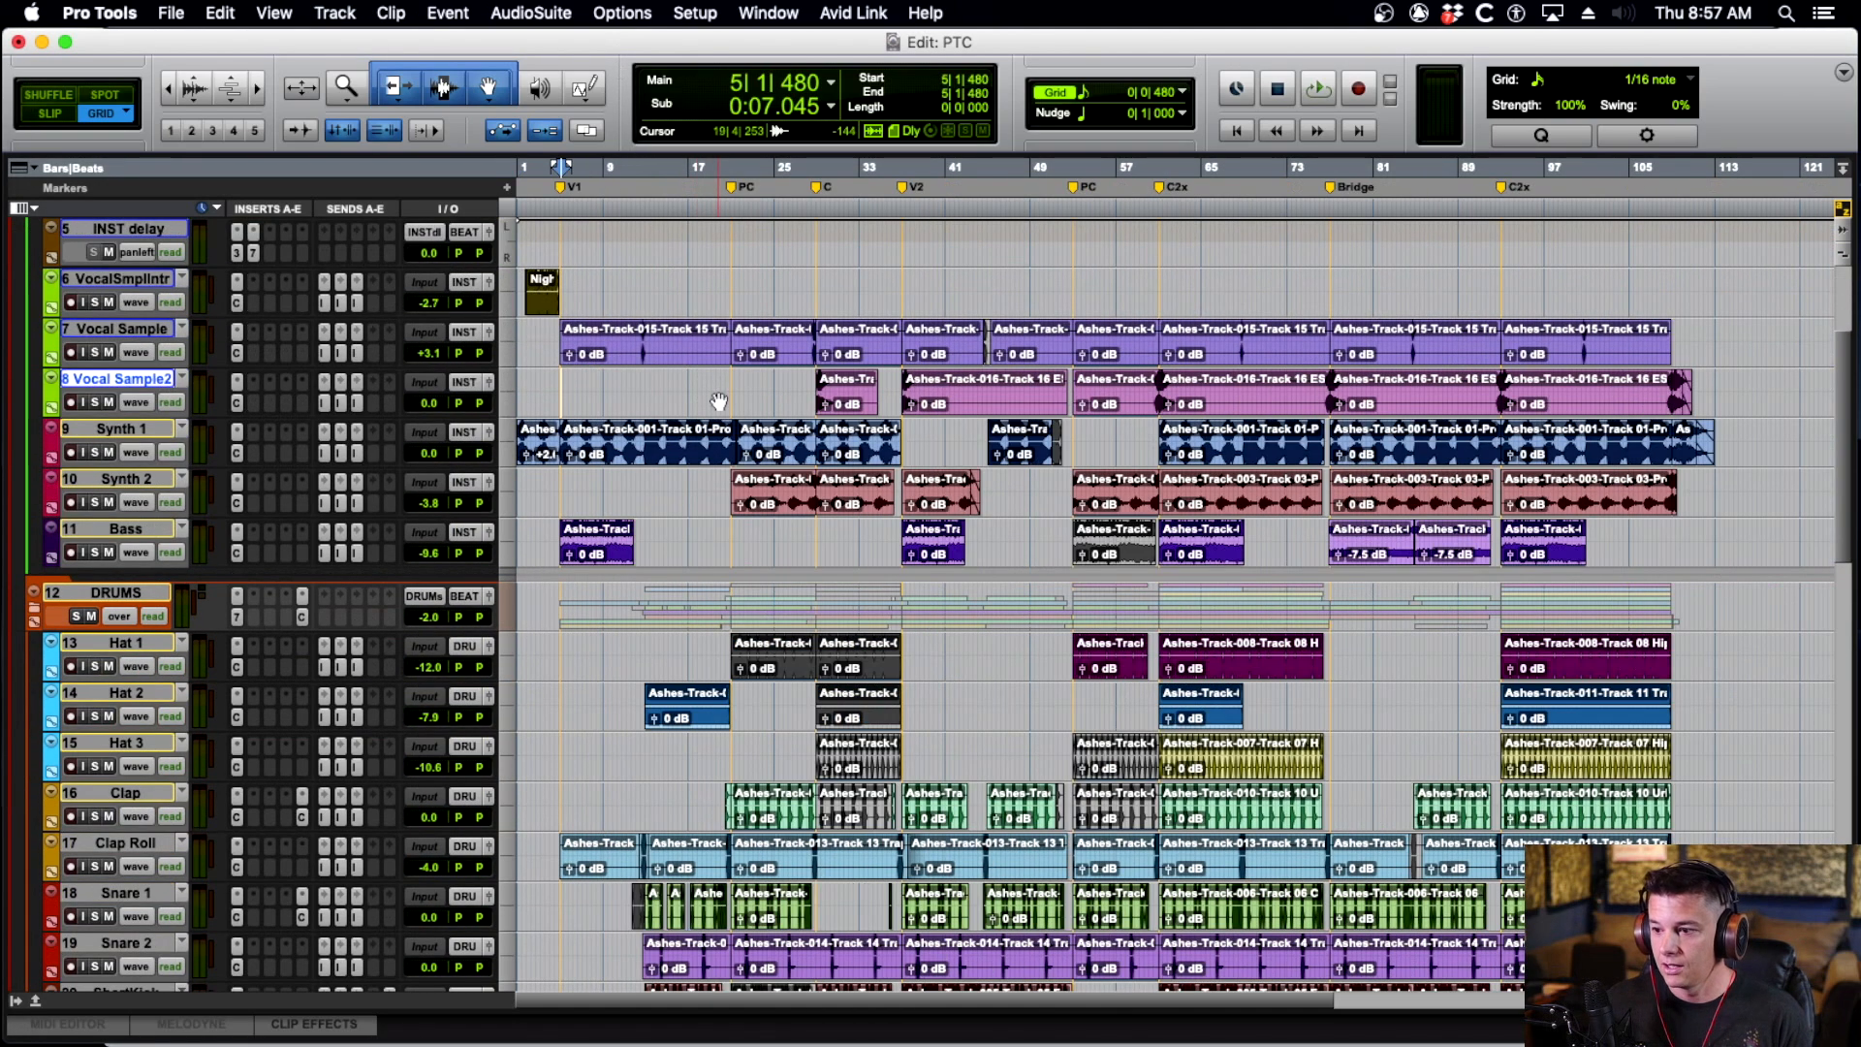
scroll(719, 402, "down", 18)
scroll(718, 401, "up", 15)
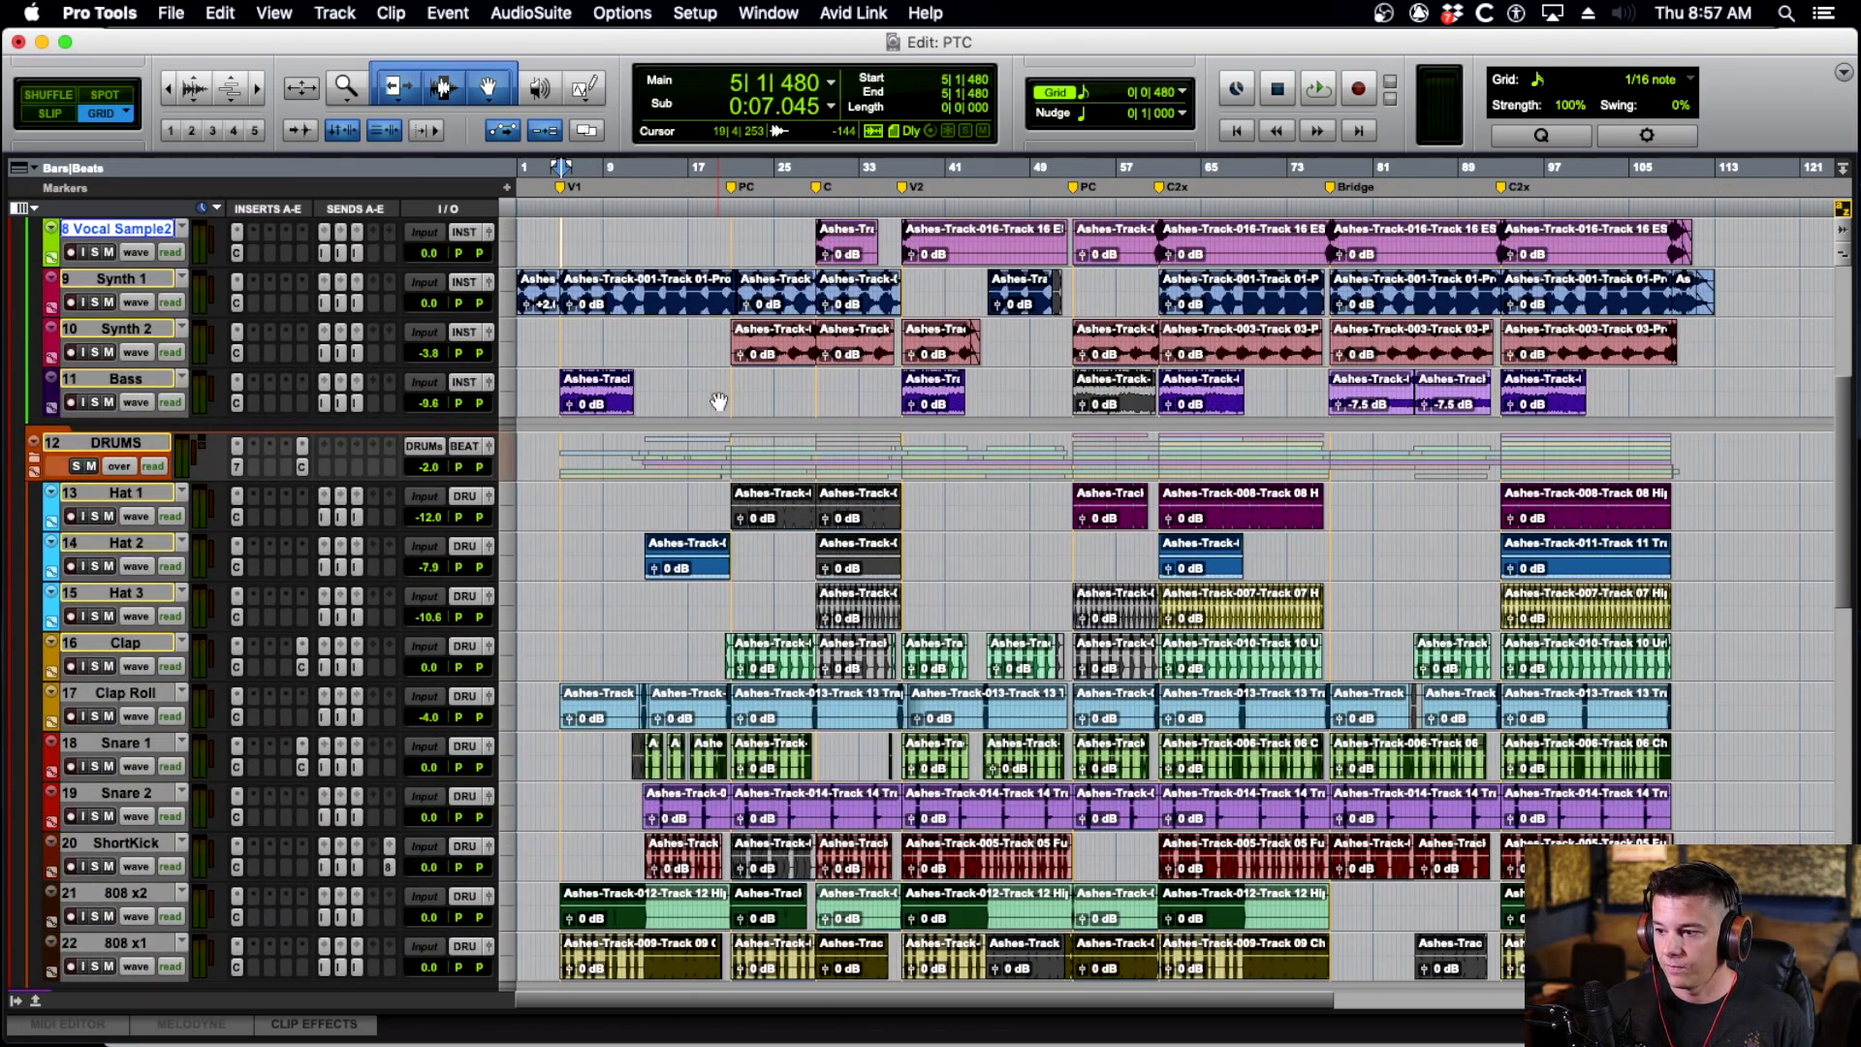
scroll(785, 518, "down", 2)
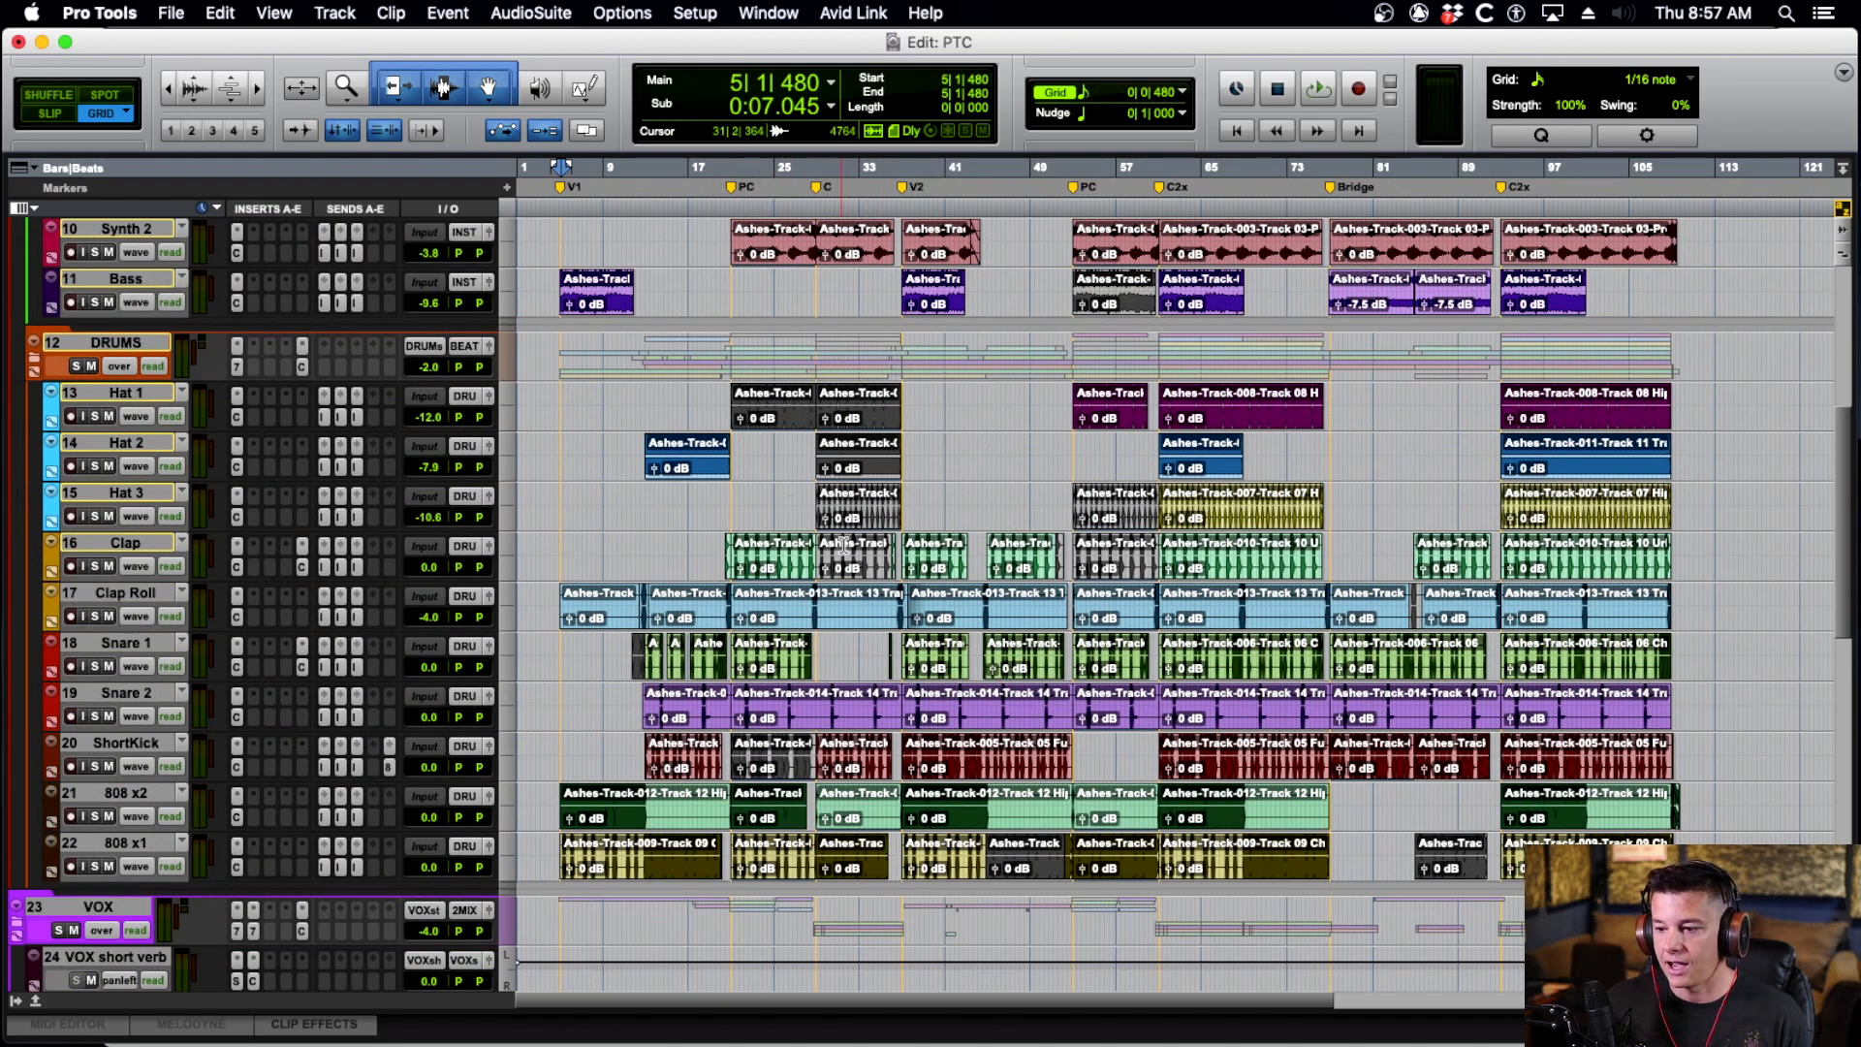
scroll(836, 431, "down", 4)
scroll(830, 655, "down", 2)
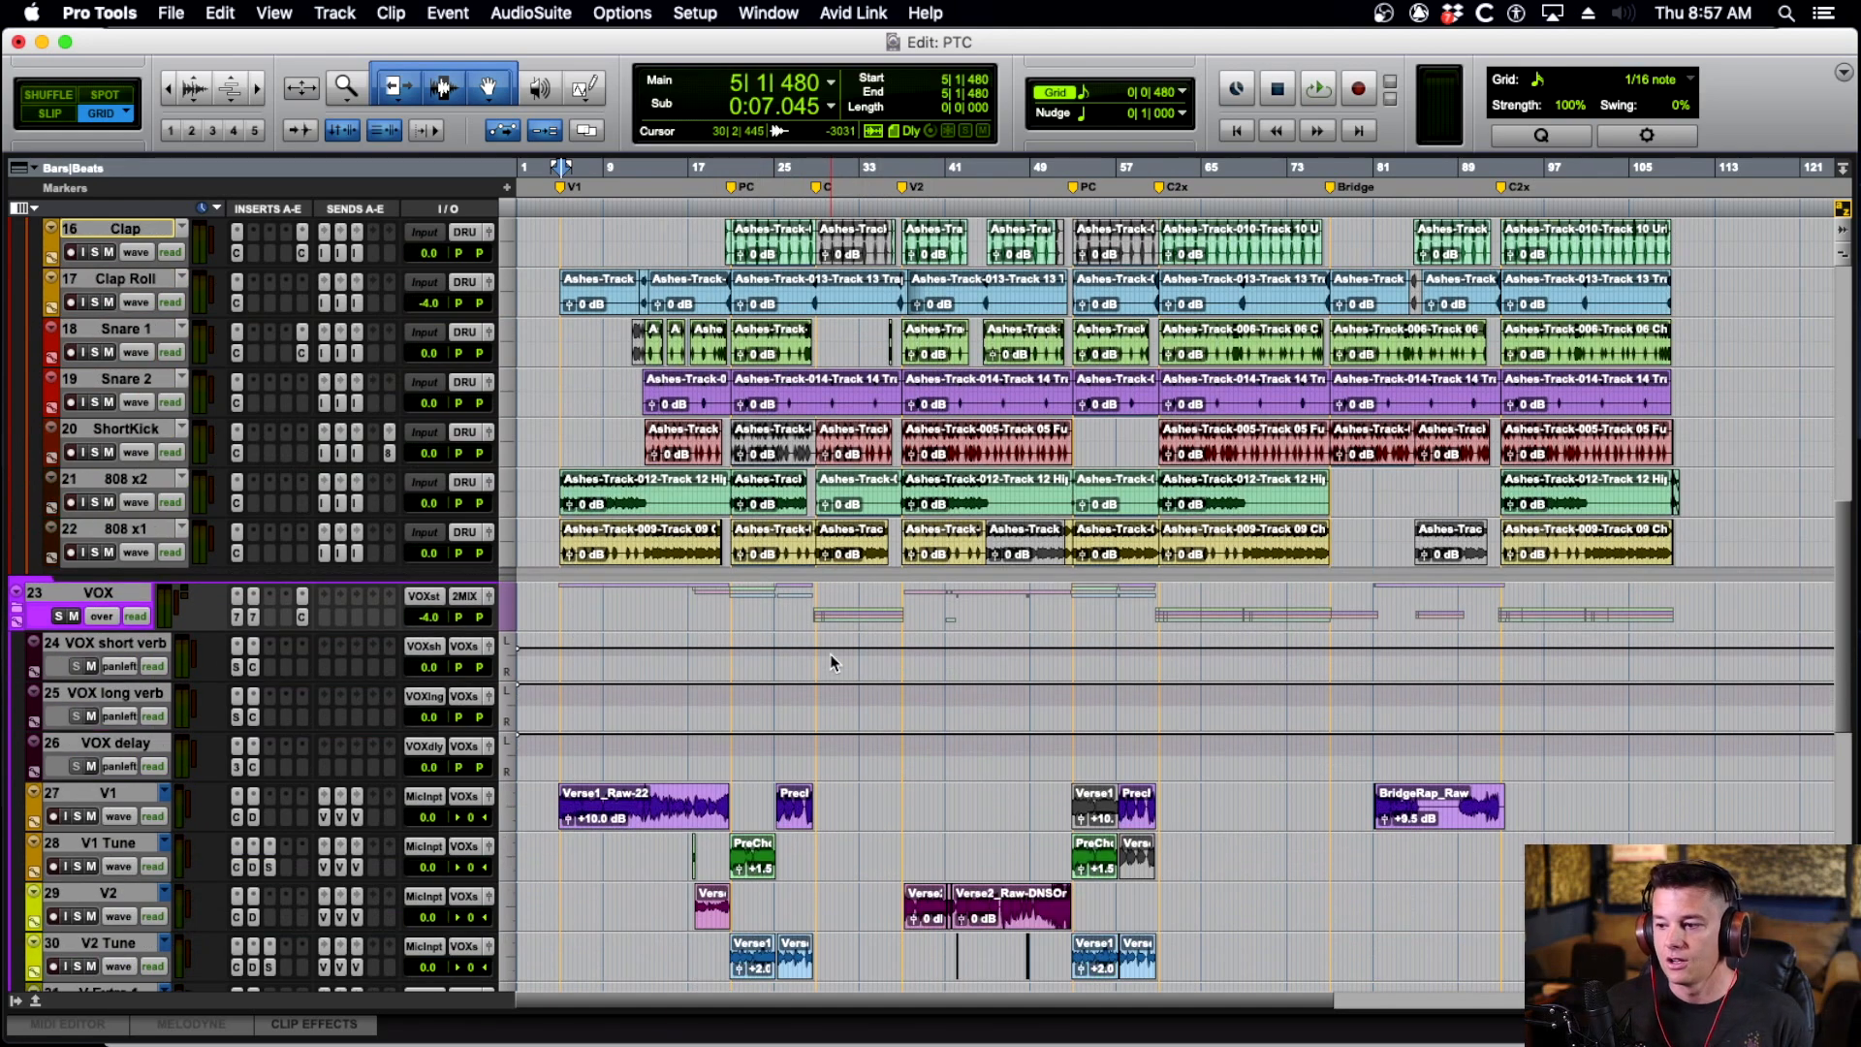
scroll(910, 638, "down", 8)
scroll(910, 638, "up", 20)
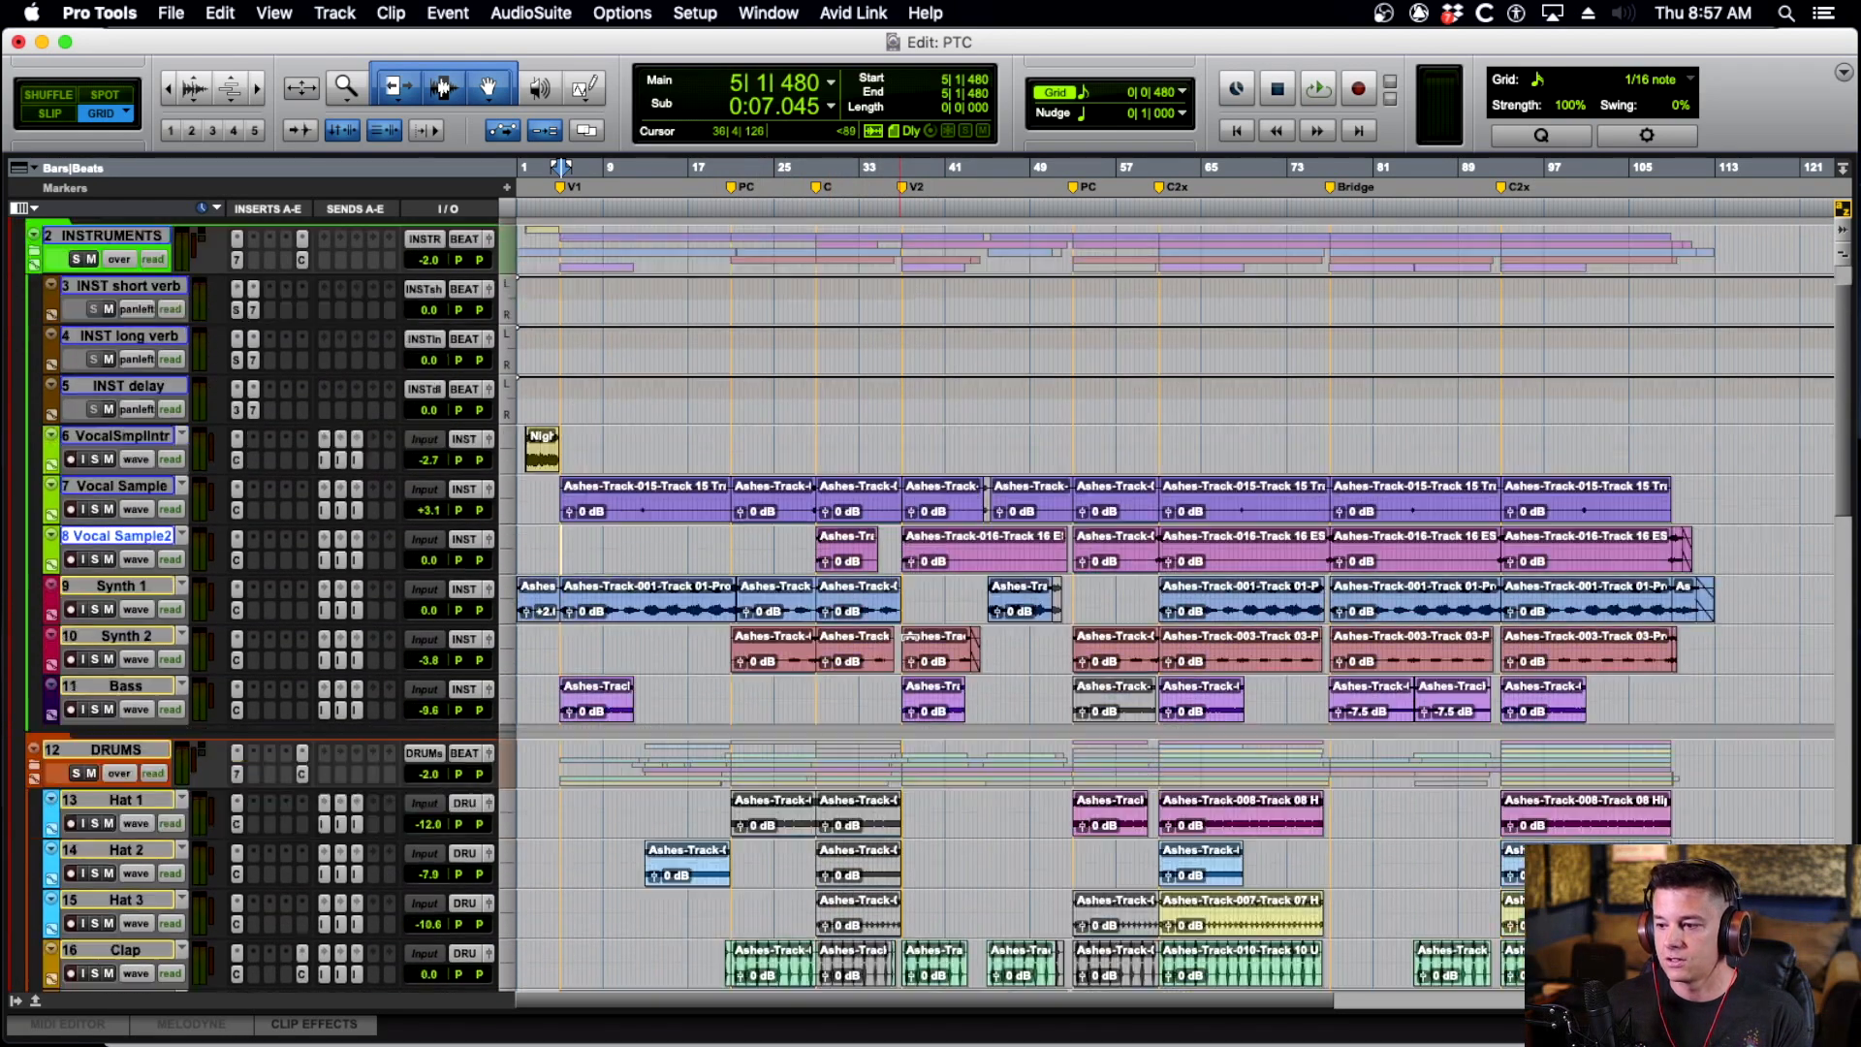
scroll(901, 536, "down", 4)
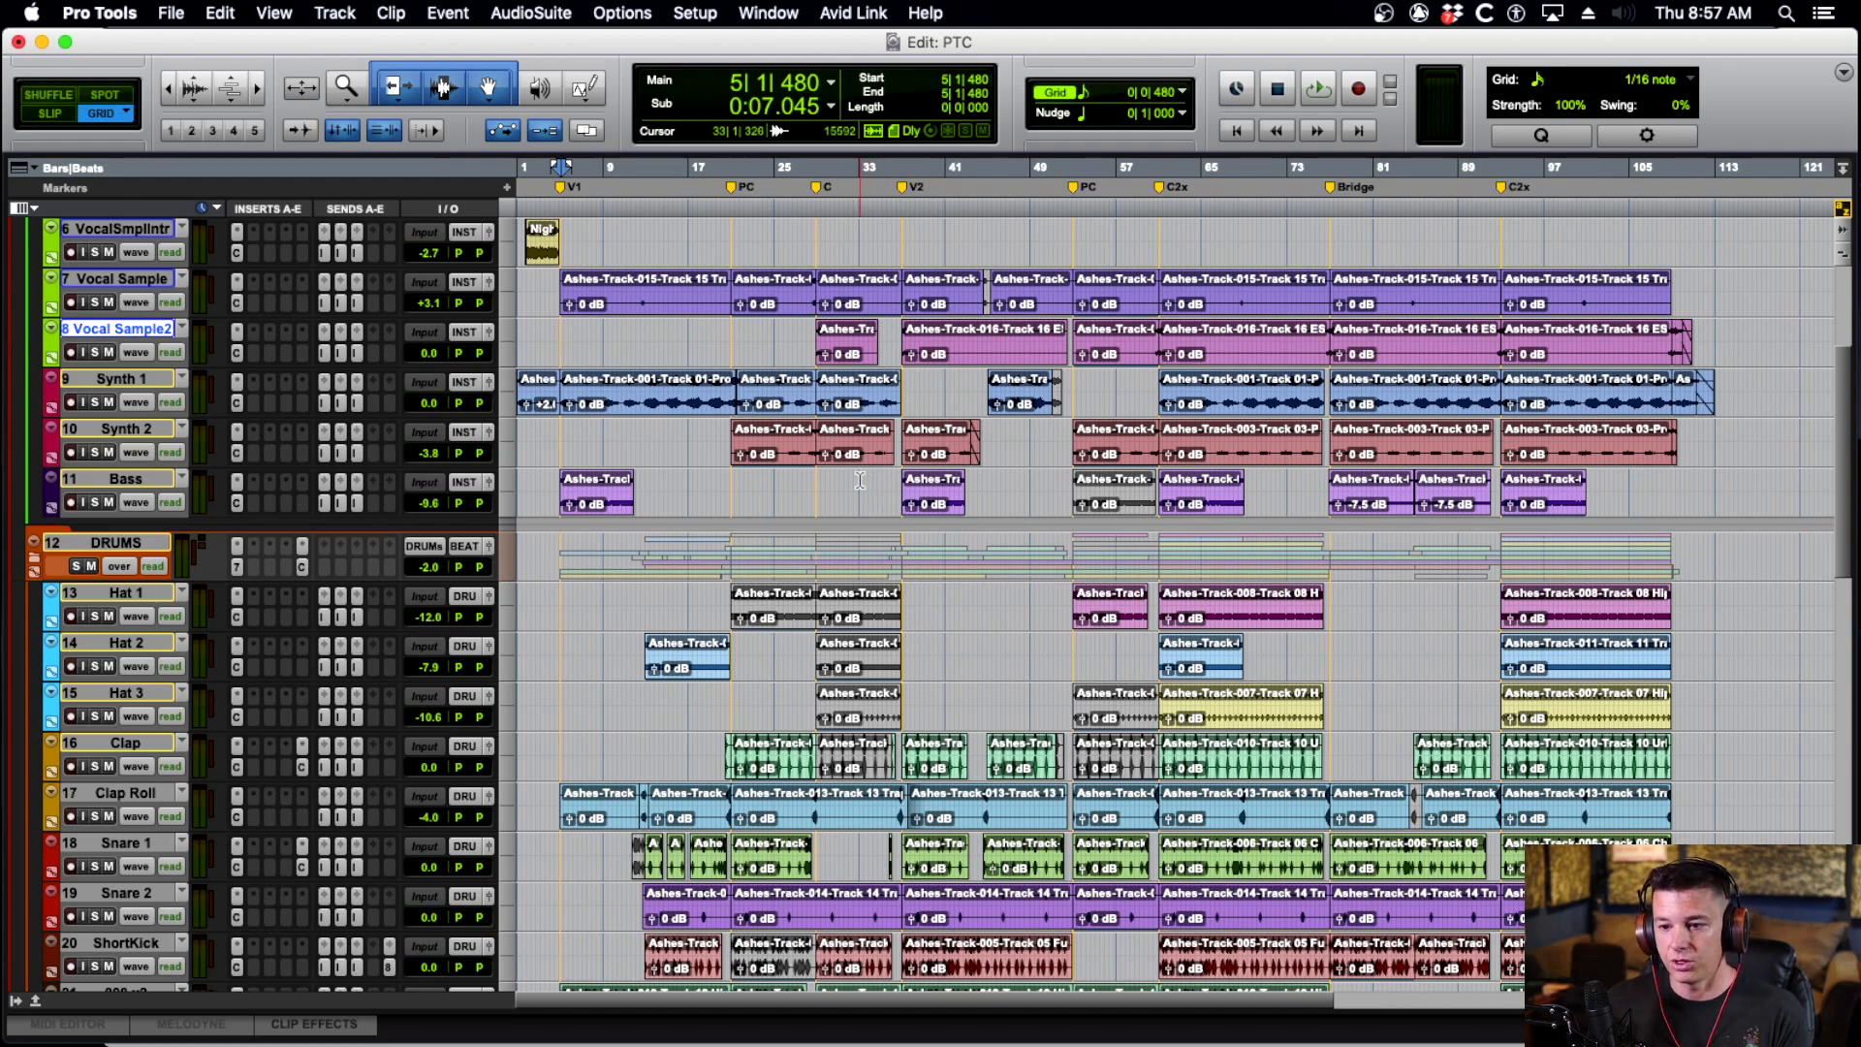
scroll(860, 480, "down", 15)
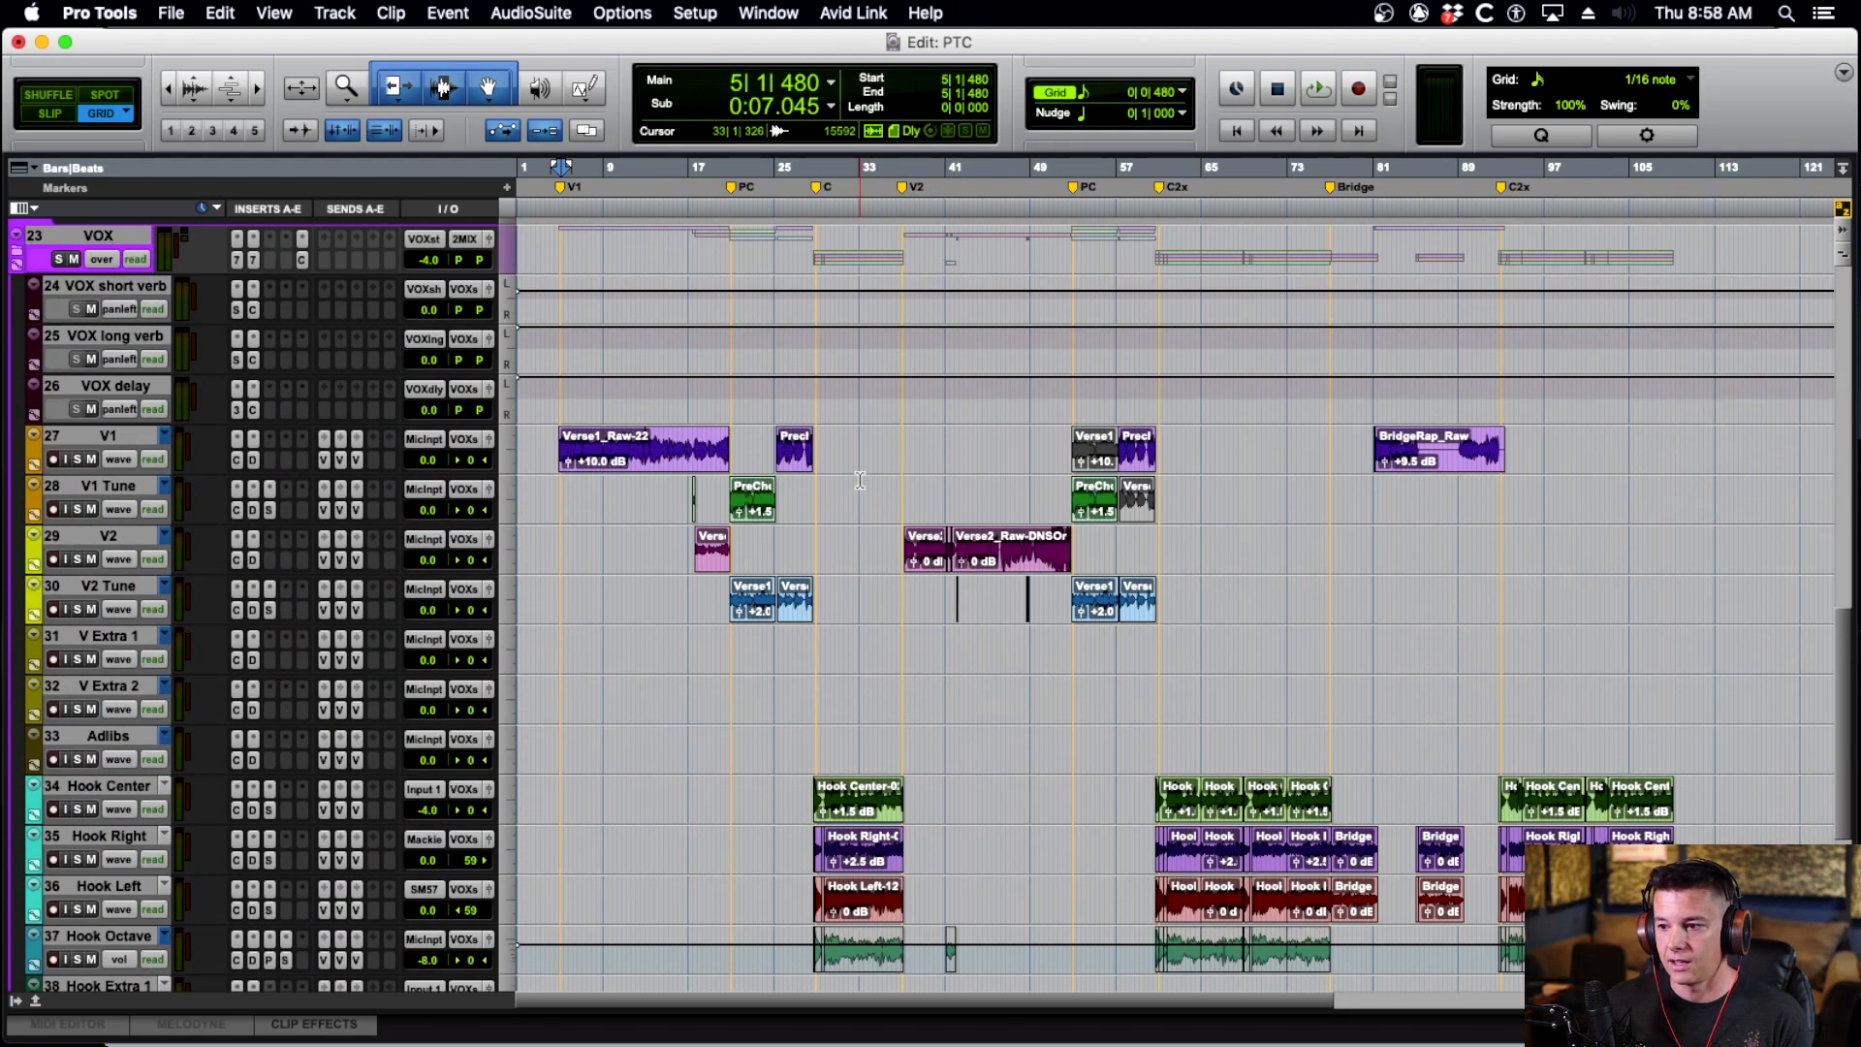
scroll(660, 485, "up", 2)
scroll(630, 436, "down", 3)
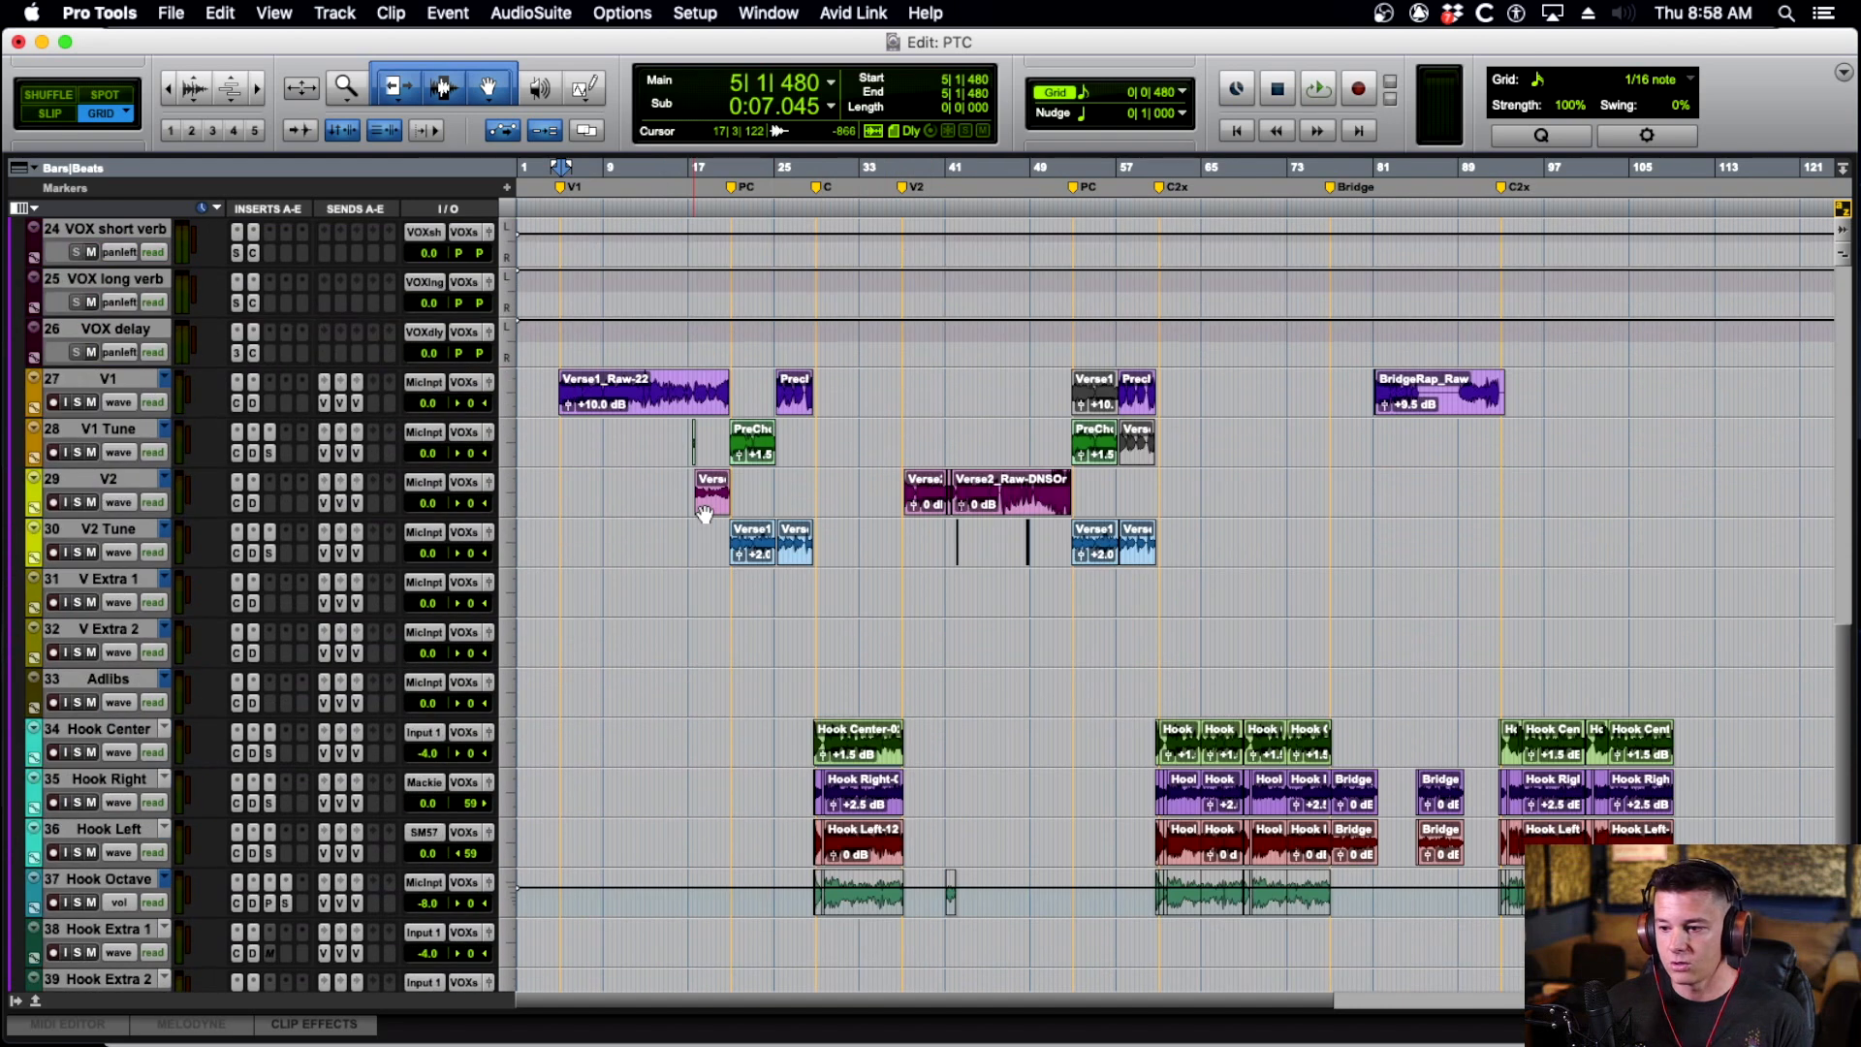
Select 8|1|480 to 10|4|480 in the first V1 verse clip and move the selection down to the V1 Tune track.
left_click(625, 383)
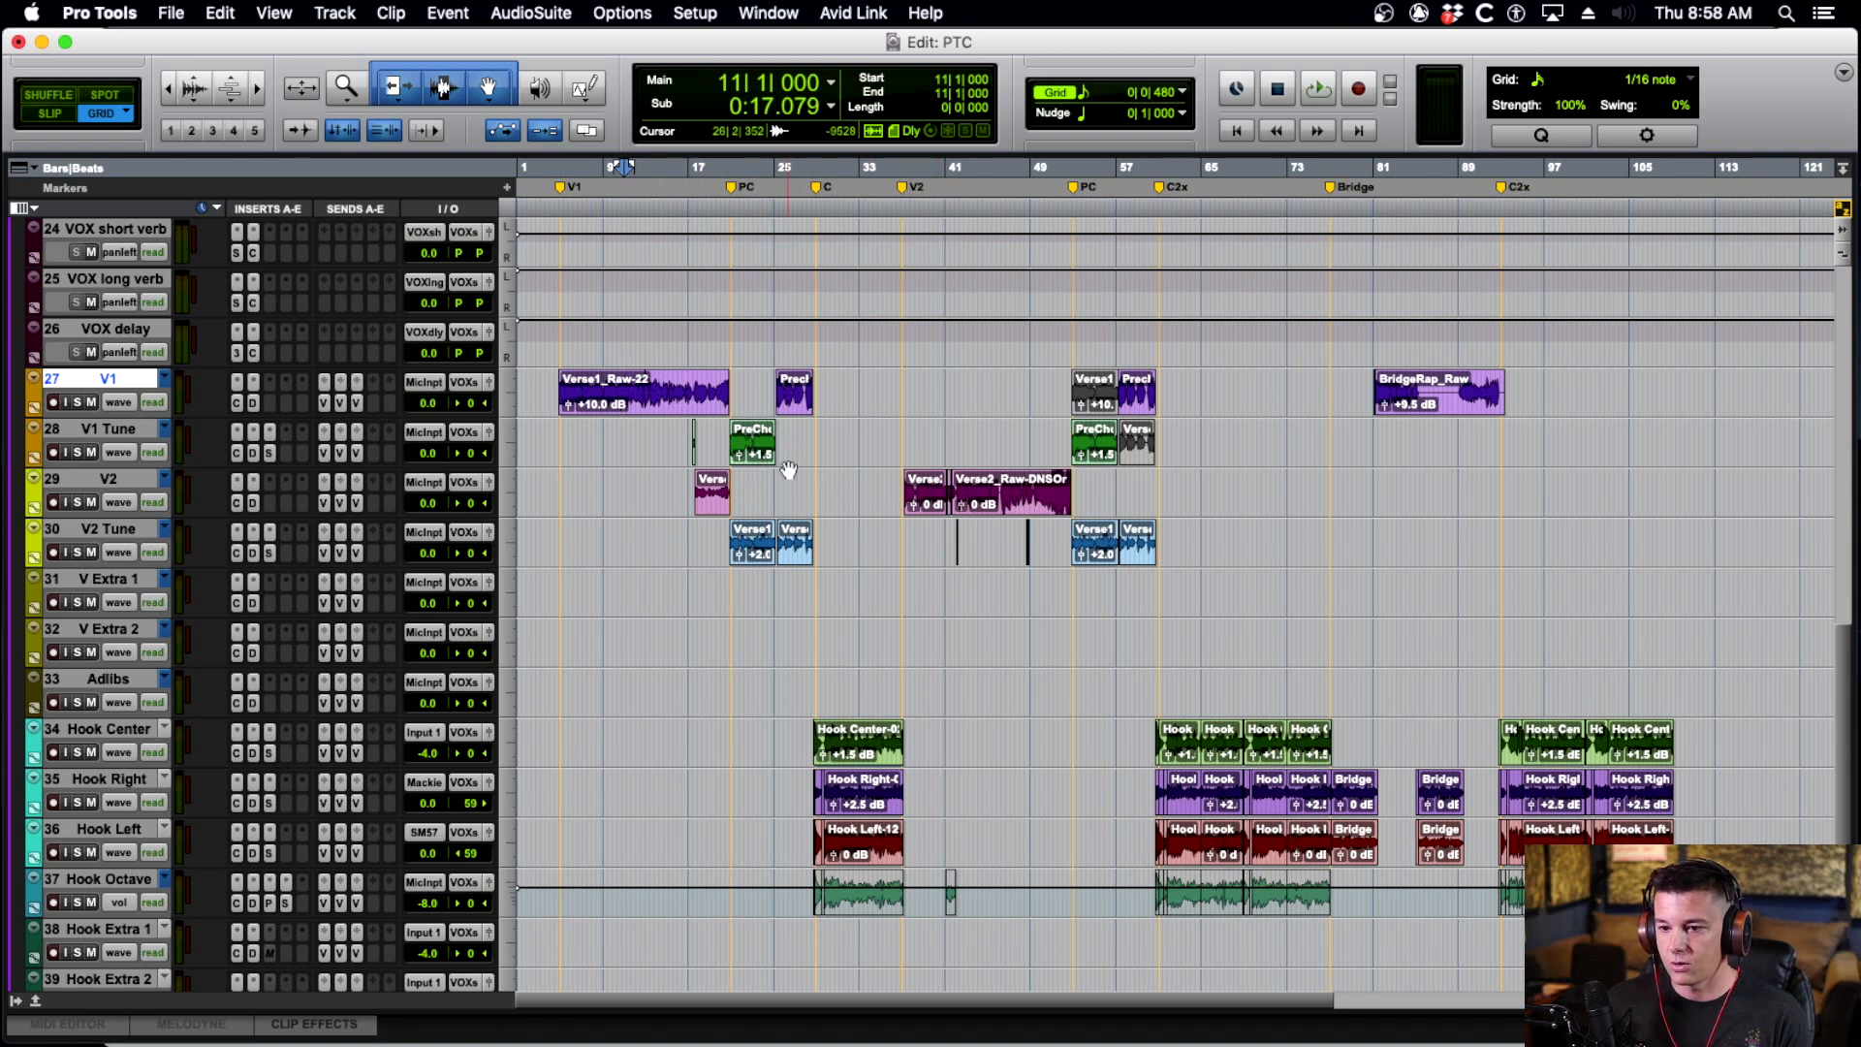
left_click(759, 436)
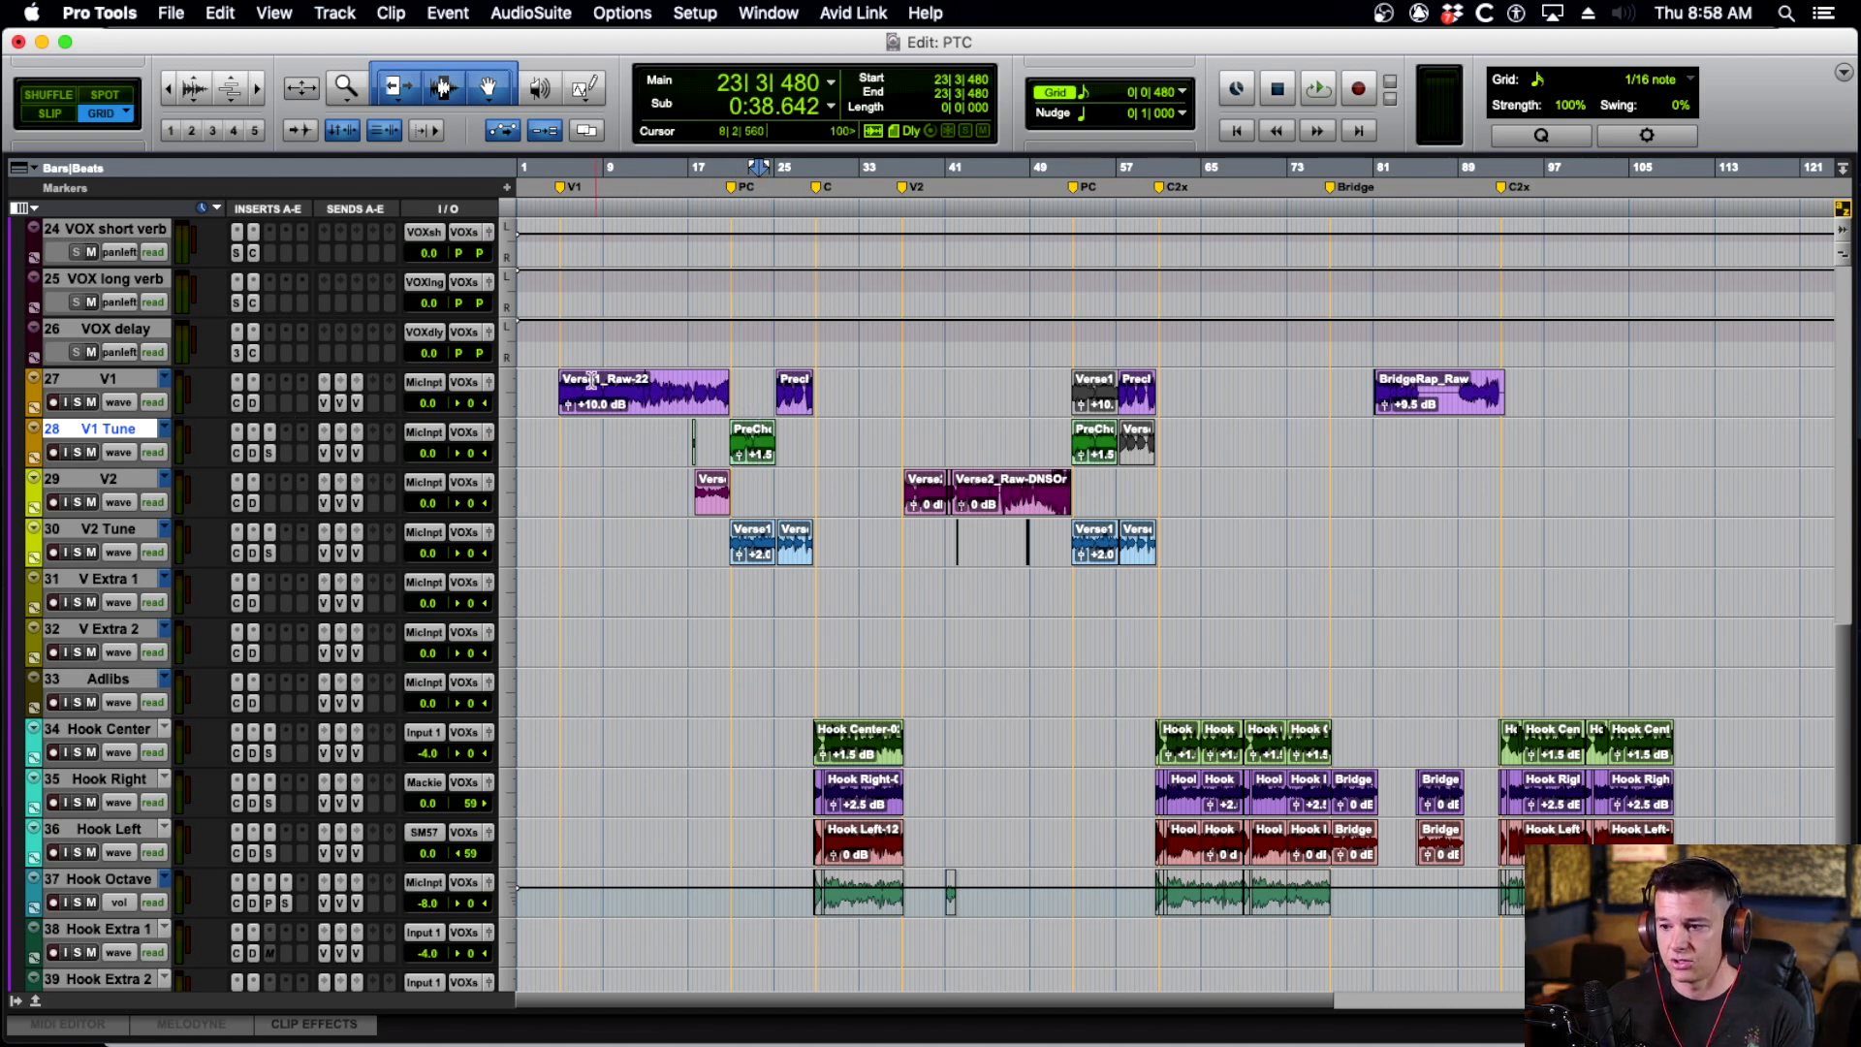
left_click_drag(591, 379, 621, 395)
key("semicolon")
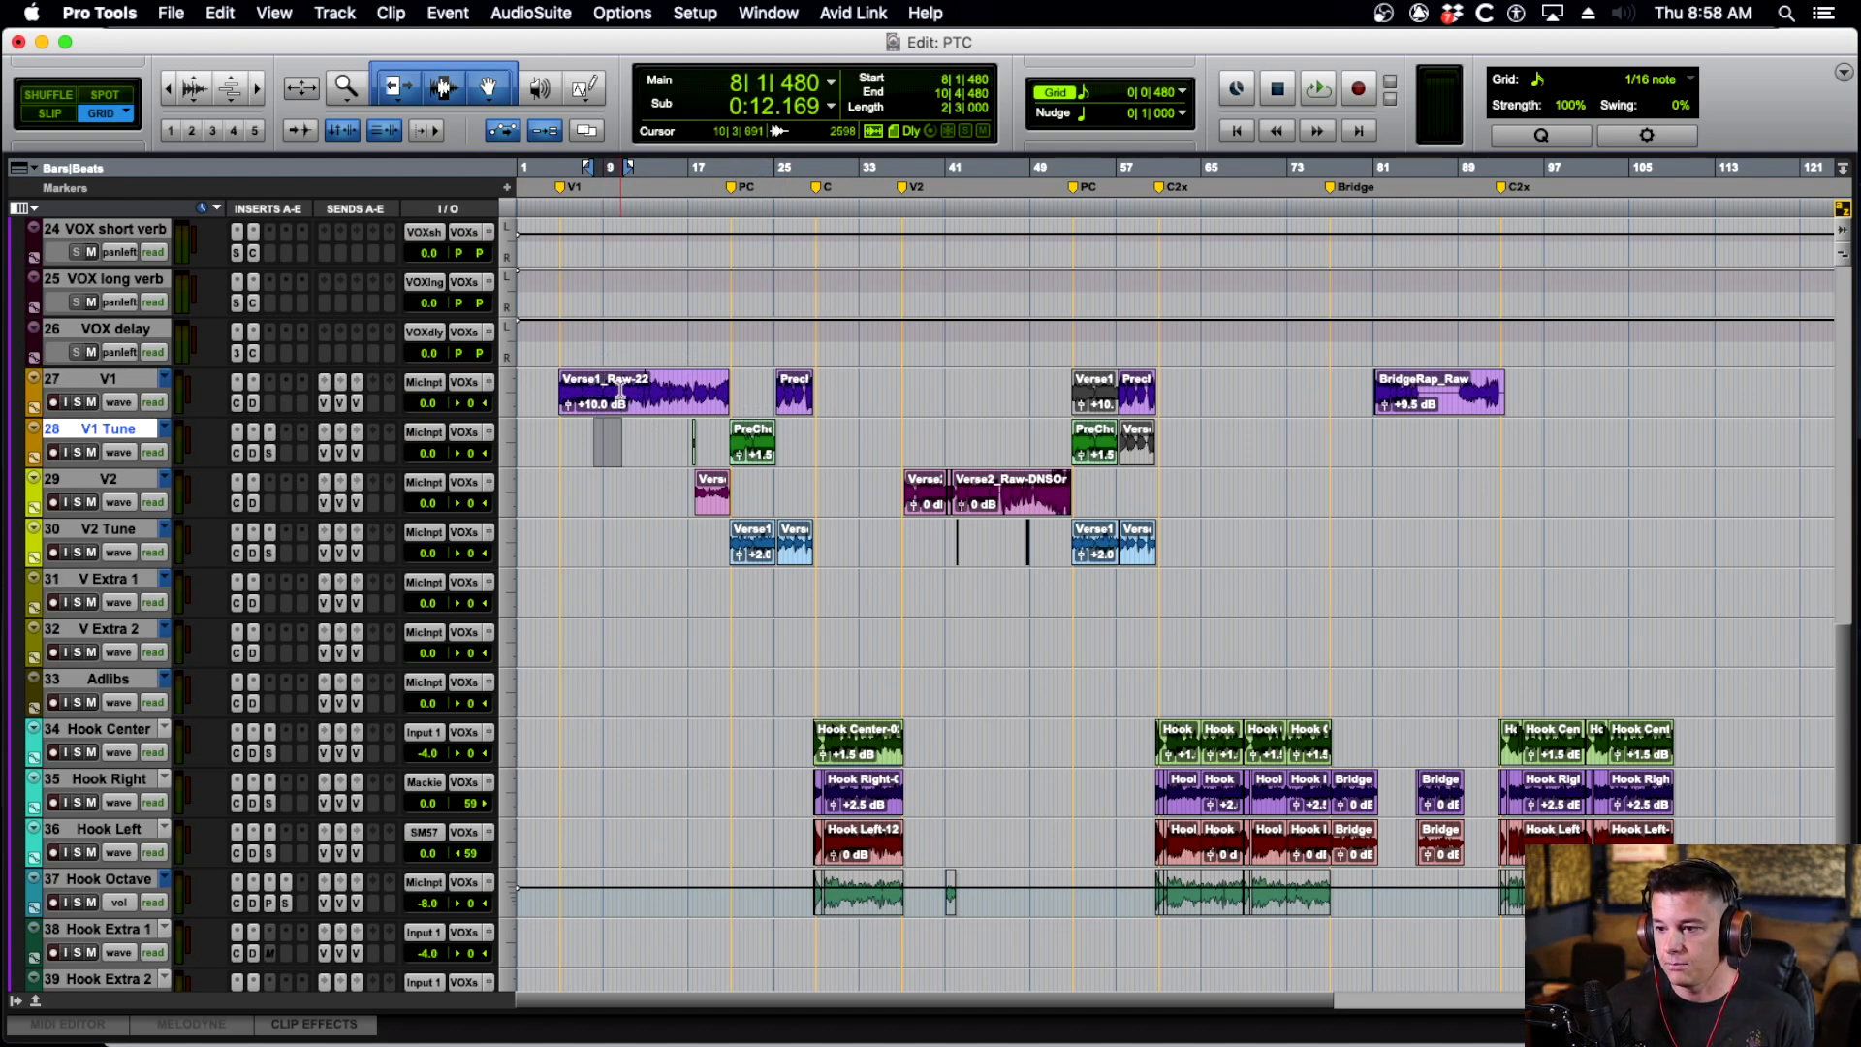
Switch the Hook Octave track from volume view to waveform view.
scroll(754, 651, "down", 3)
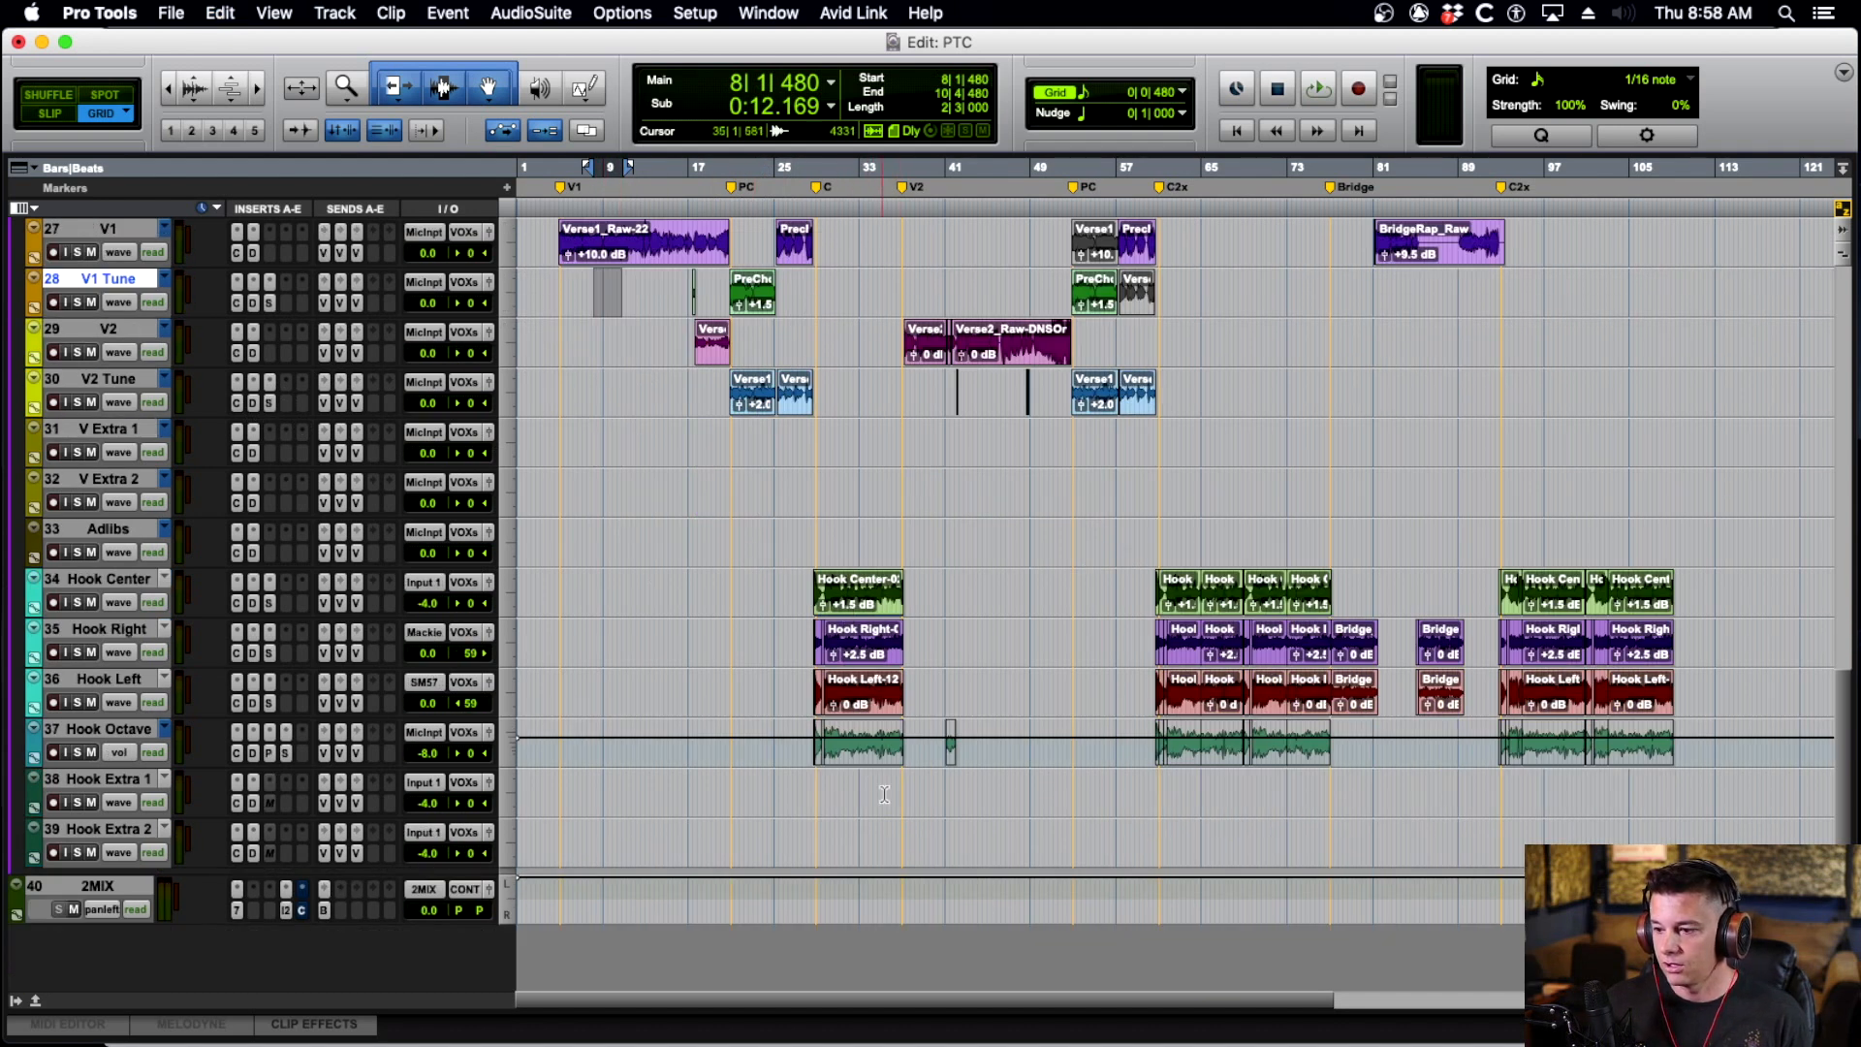
key("ctrl+alt+minus")
key("ctrl+alt+minus")
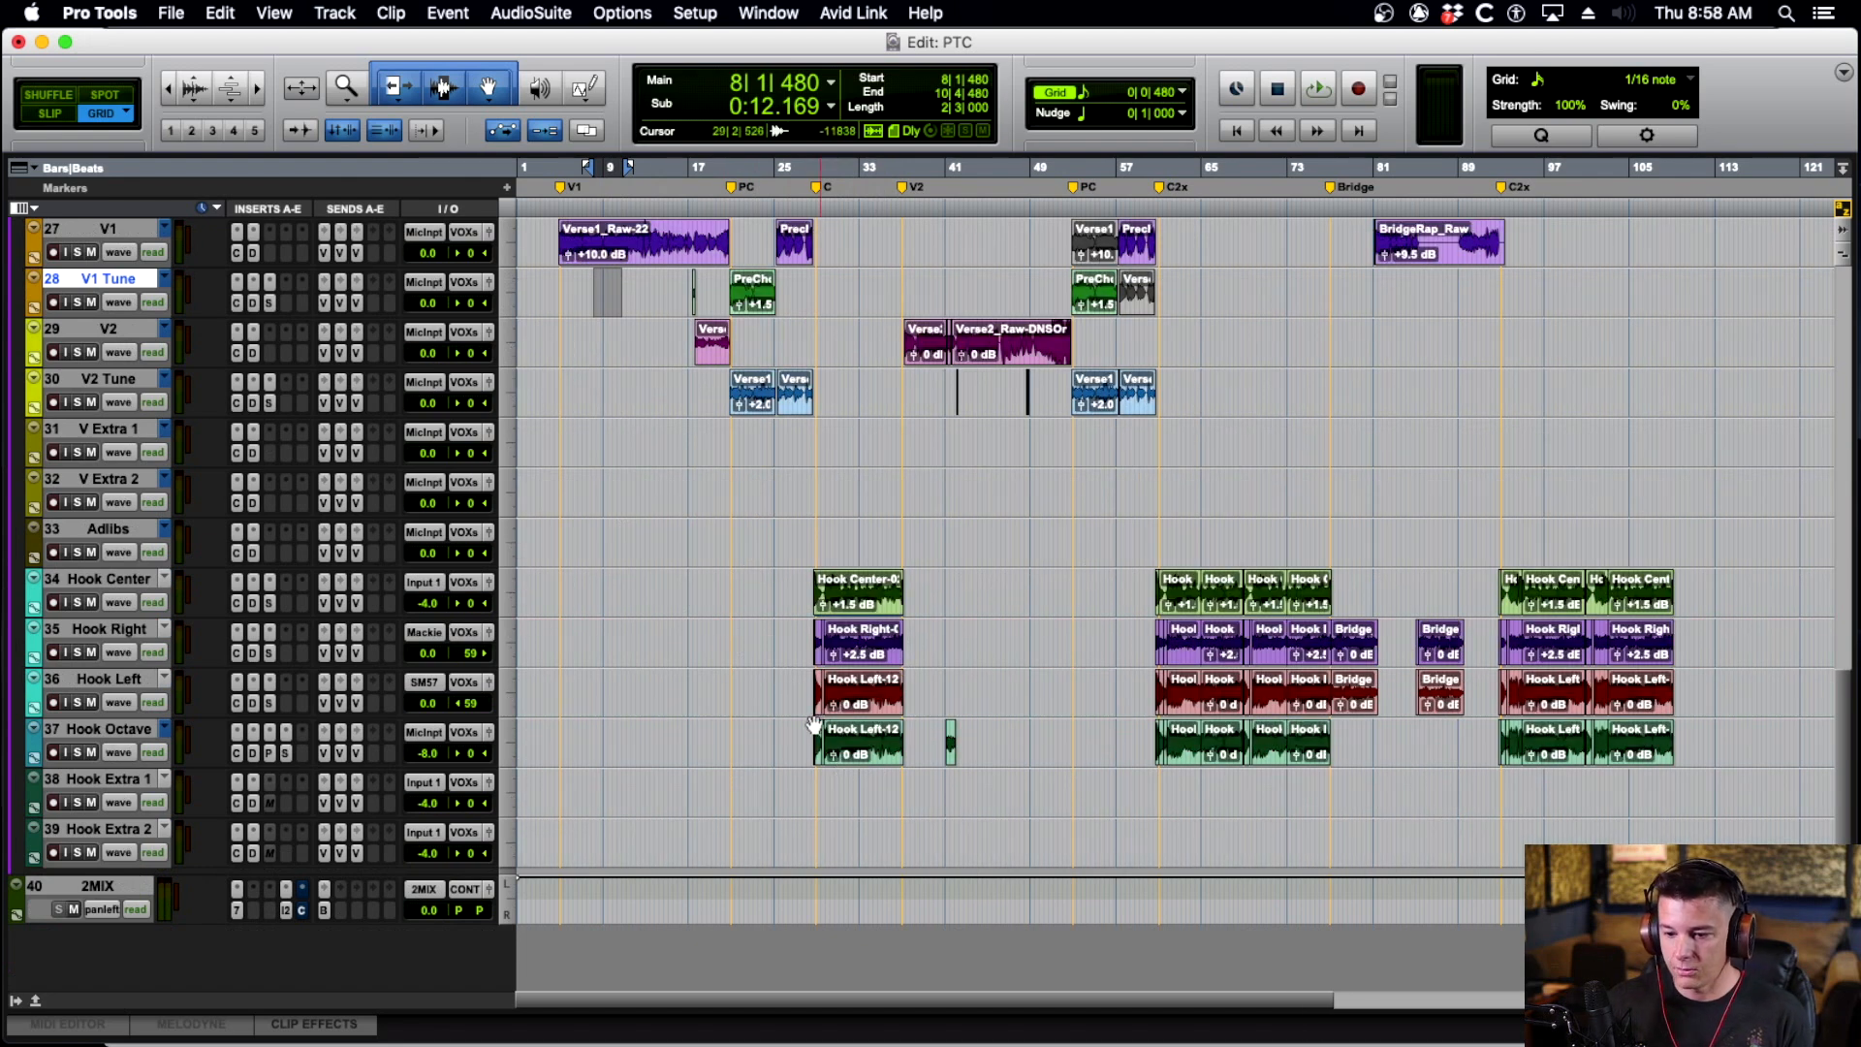
Select the range from 30|1|000 to 36|1|000 on the empty Adlibs track above the first hook.
scroll(816, 720, "up", 1)
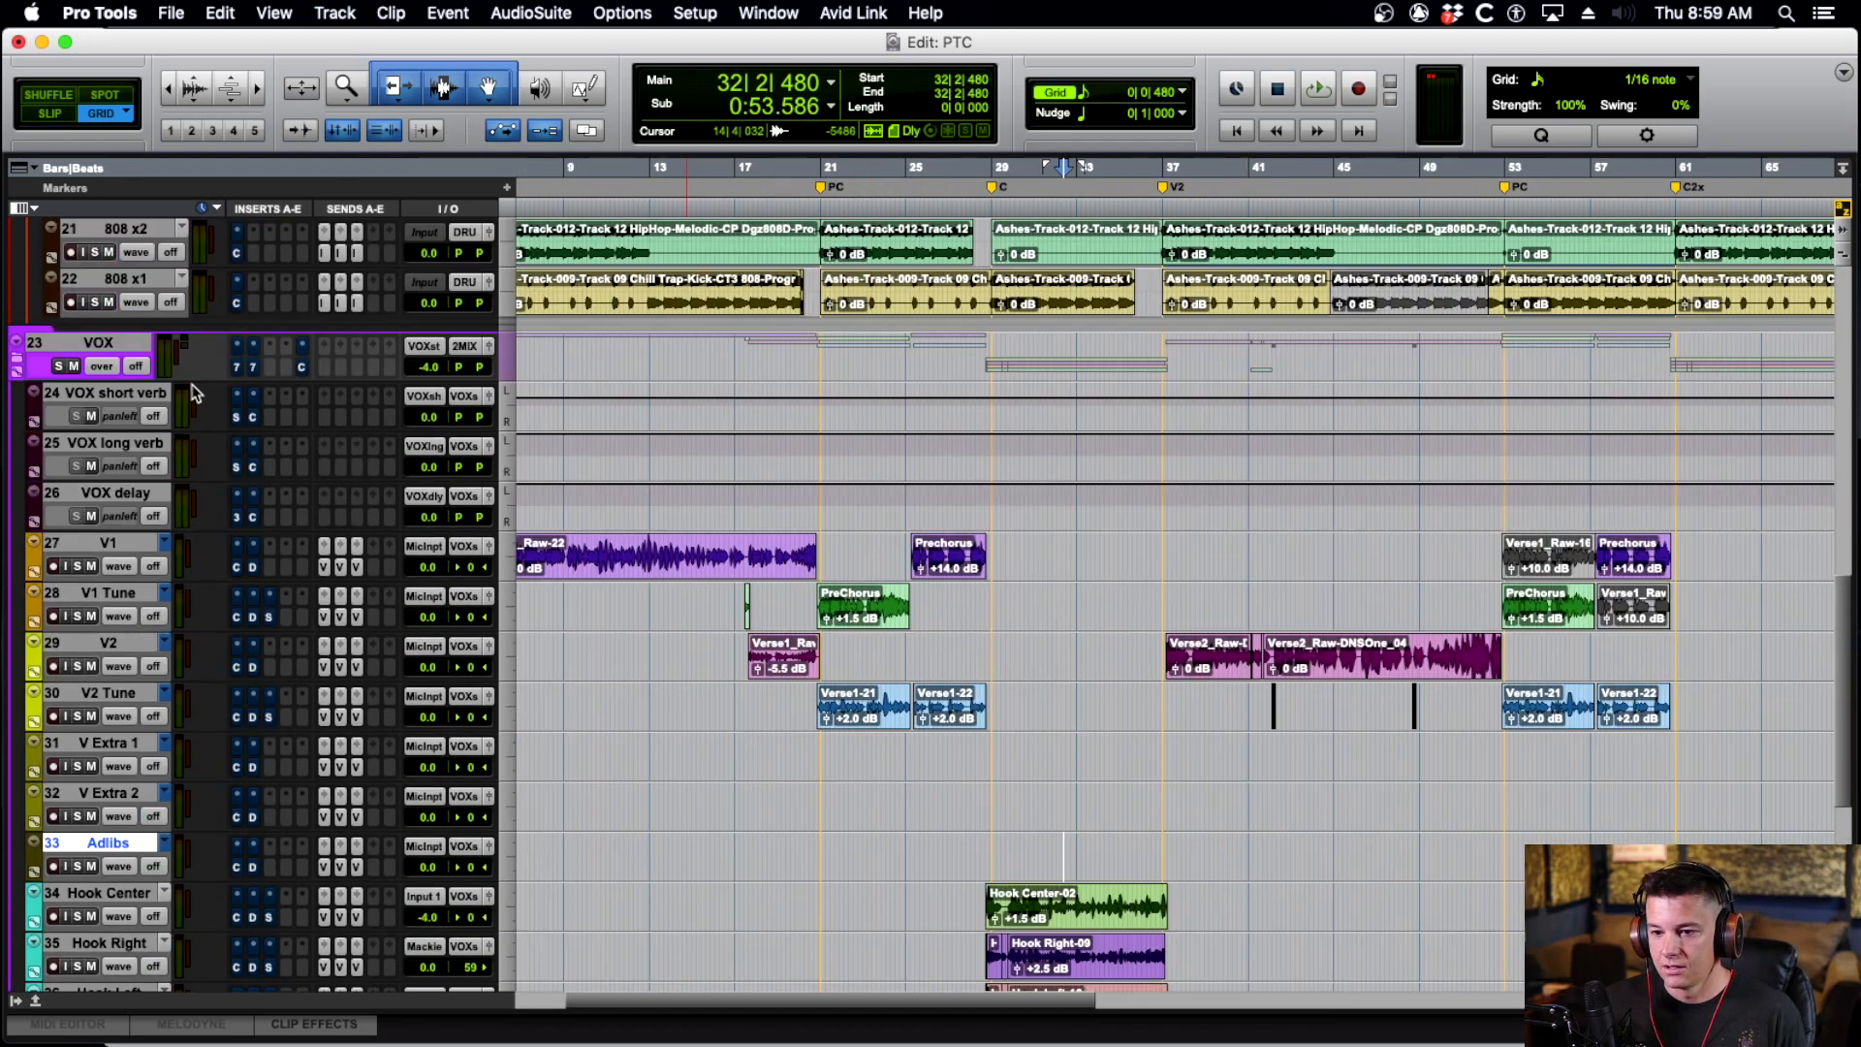
scroll(1078, 628, "down", 4)
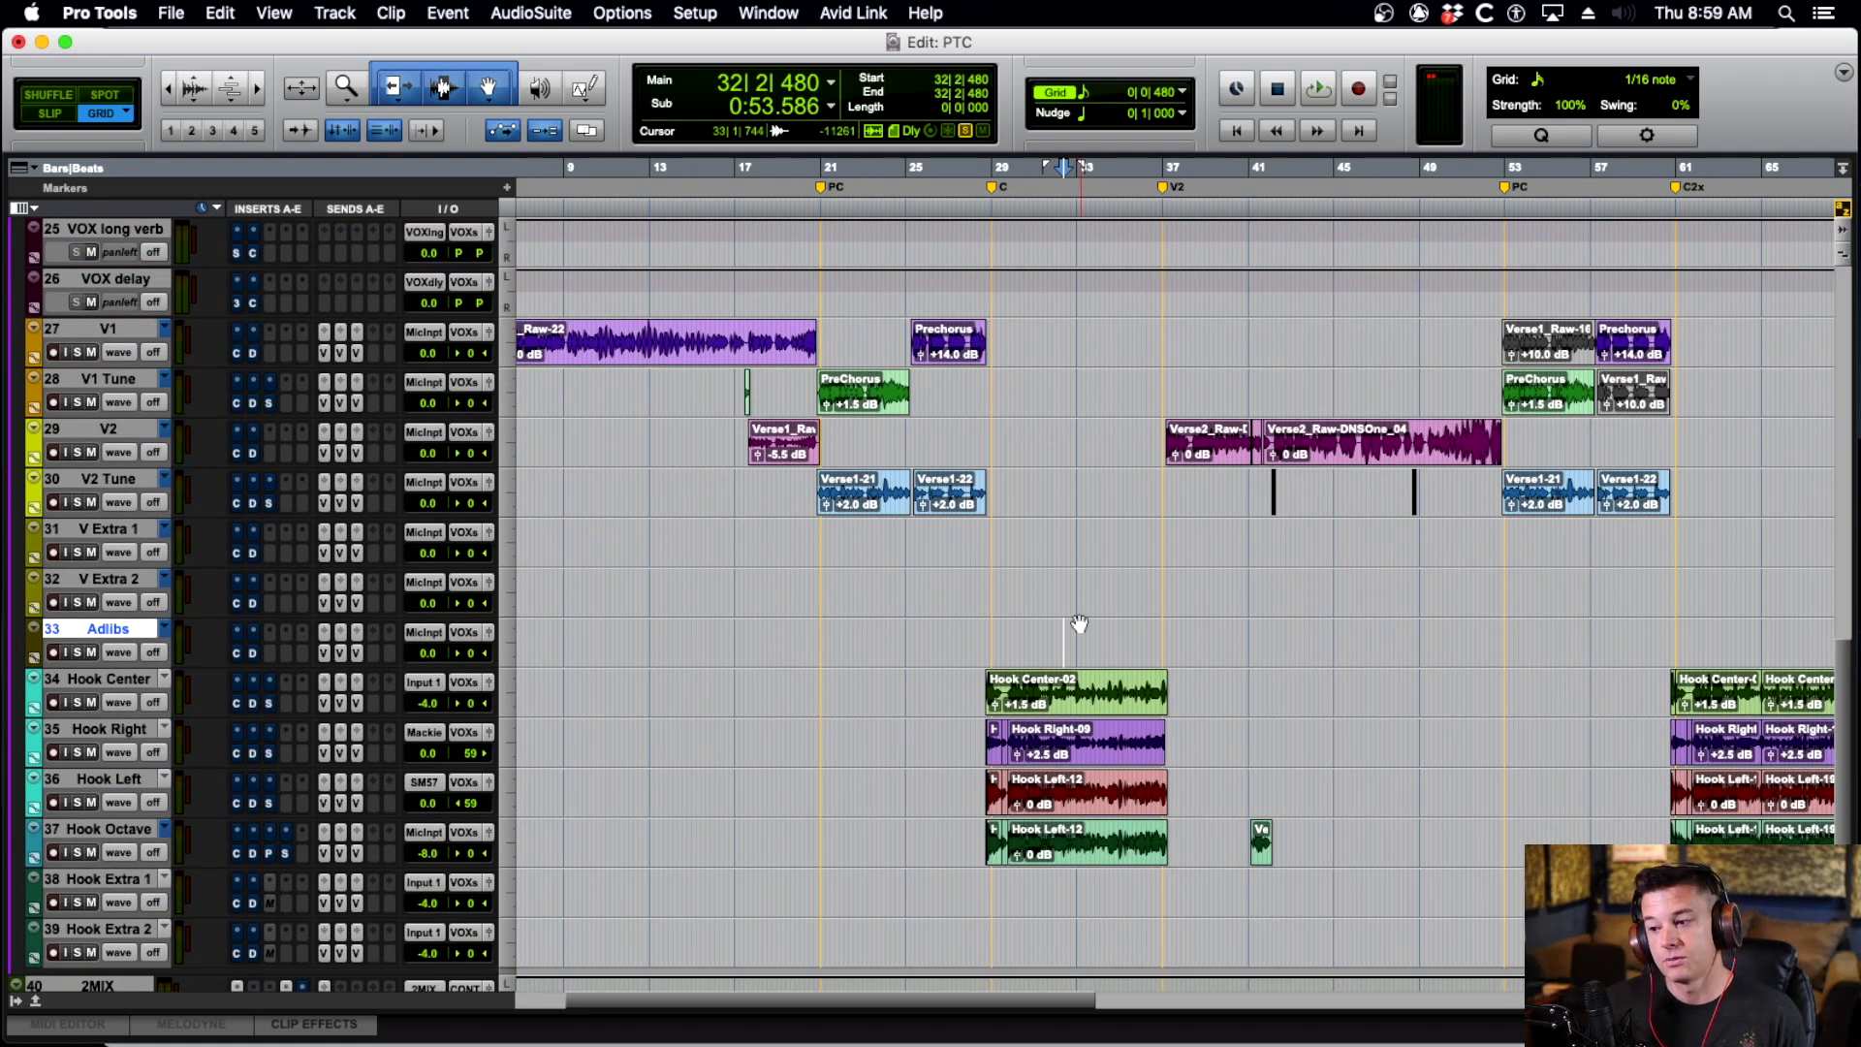
left_click(1035, 636)
scroll(1035, 636, "right", 3)
left_click_drag(906, 640, 1030, 644)
scroll(1028, 642, "down", 3)
scroll(1028, 640, "up", 7)
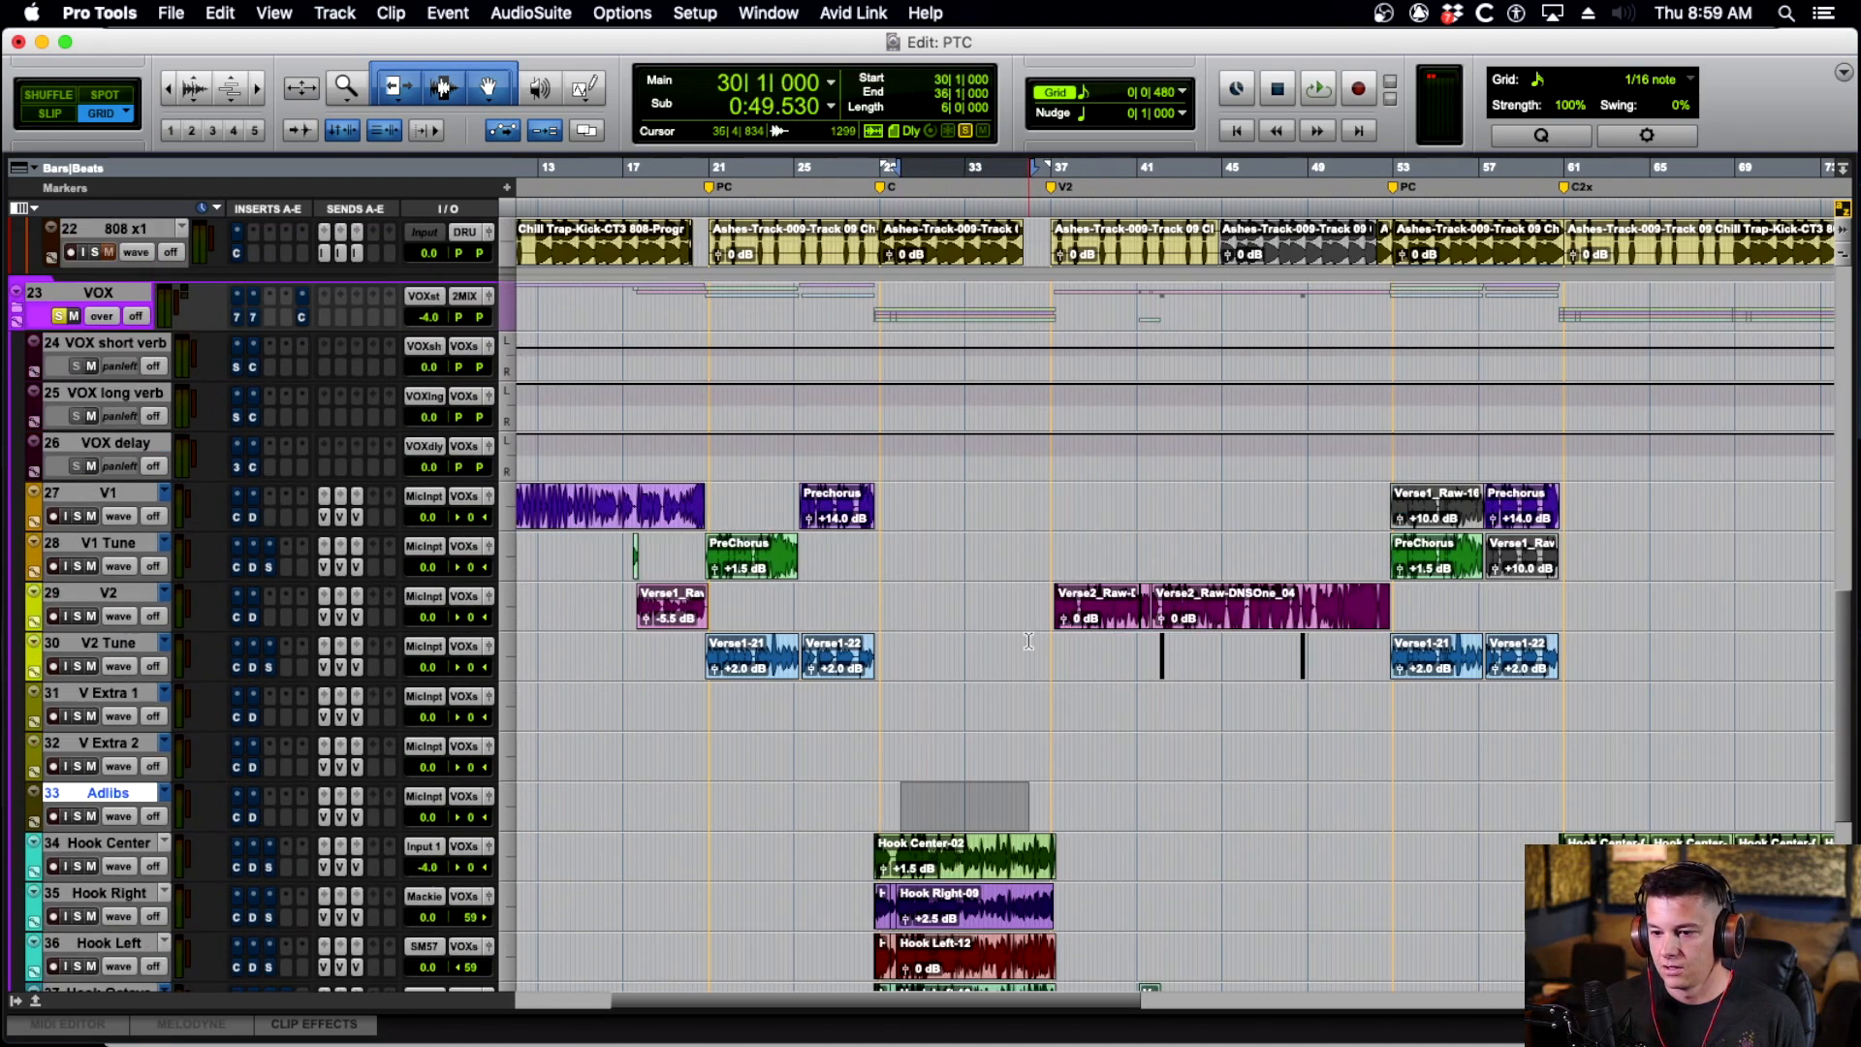
Play the hook from bar 30 with the vocal inserts bypassed, and look over the VOX tracks during playback.
scroll(1029, 641, "down", 7)
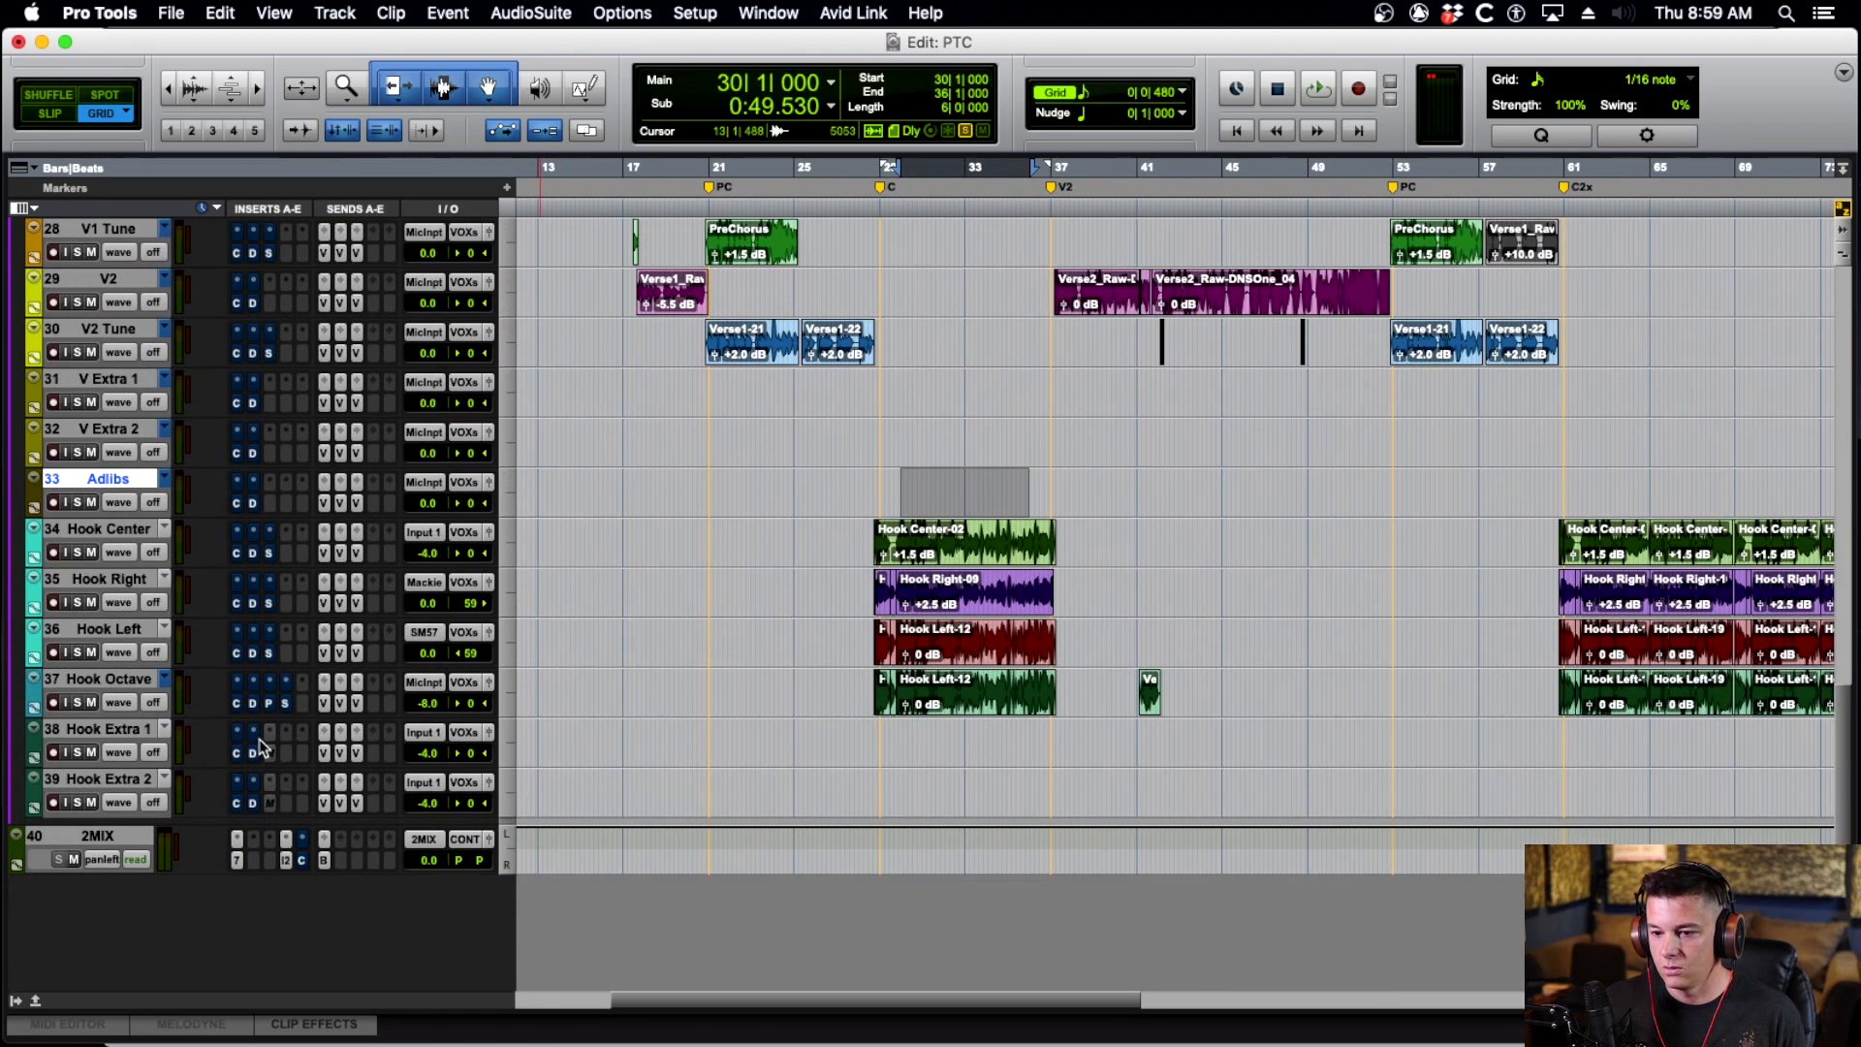
scroll(814, 577, "up", 8)
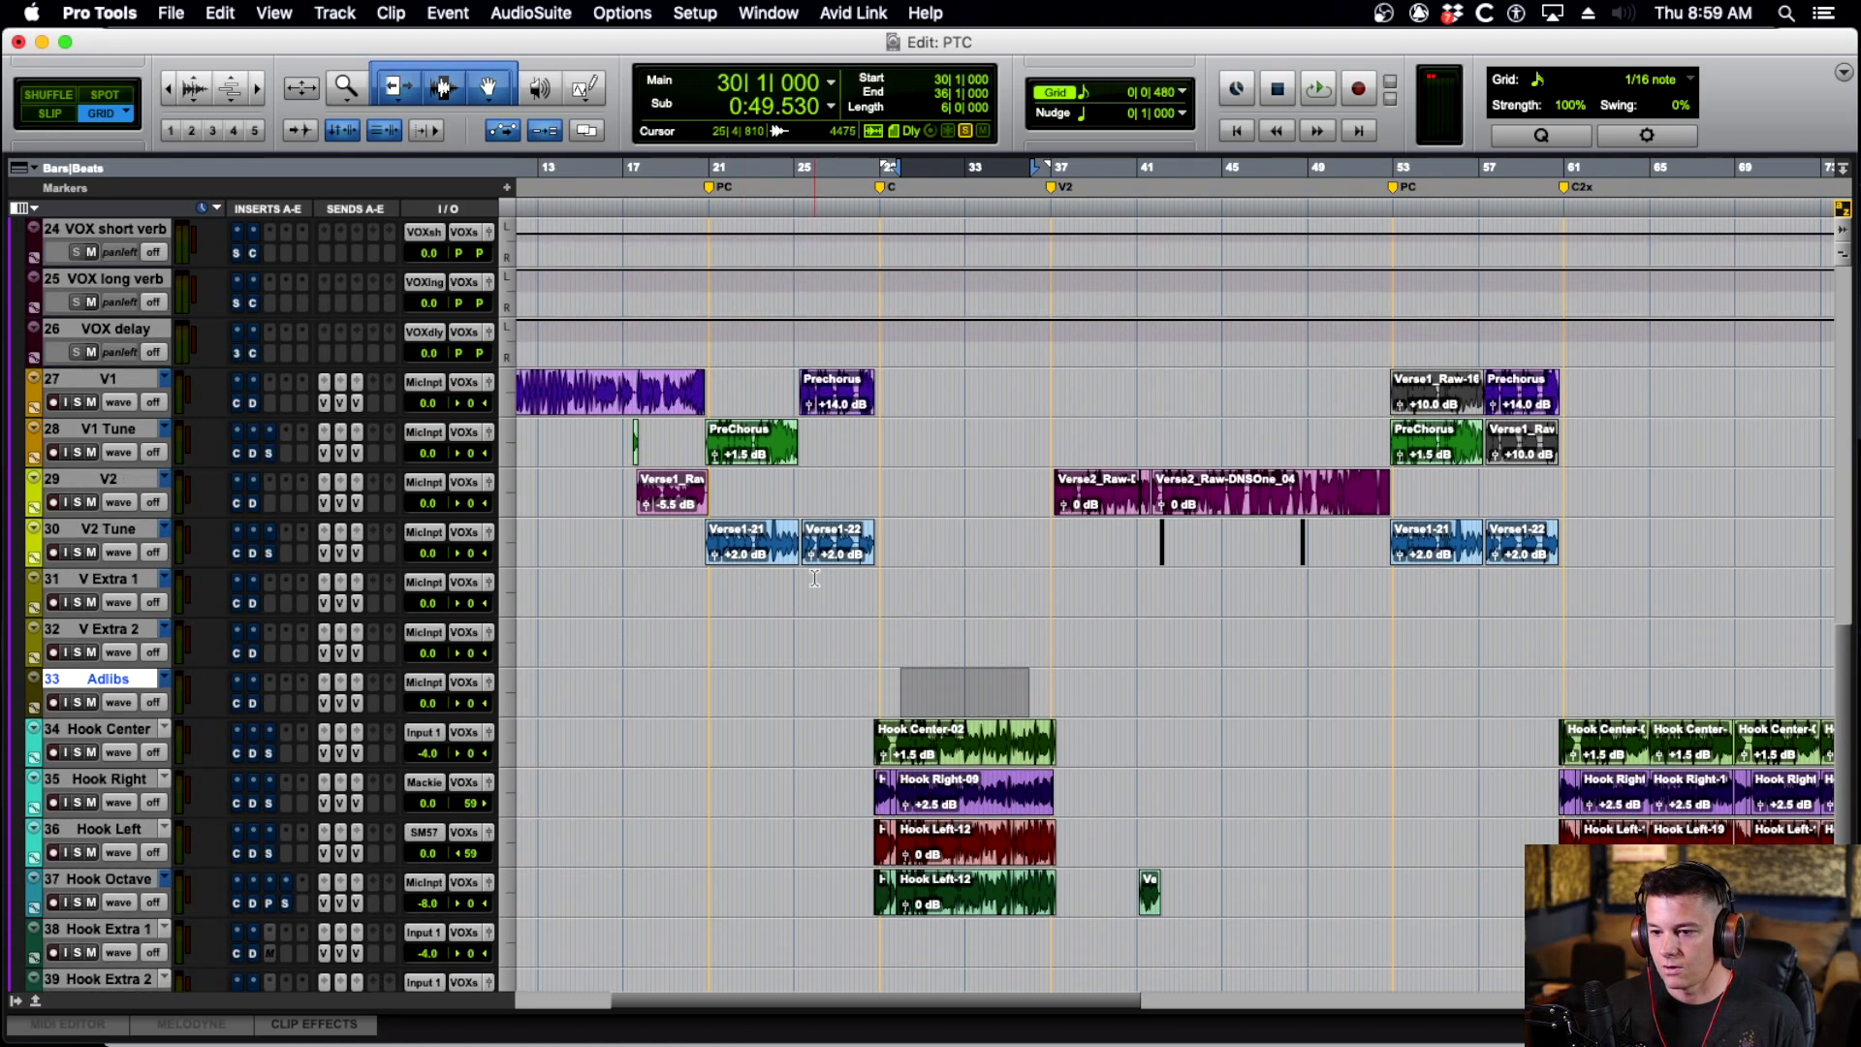
scroll(814, 578, "down", 4)
scroll(814, 578, "up", 2)
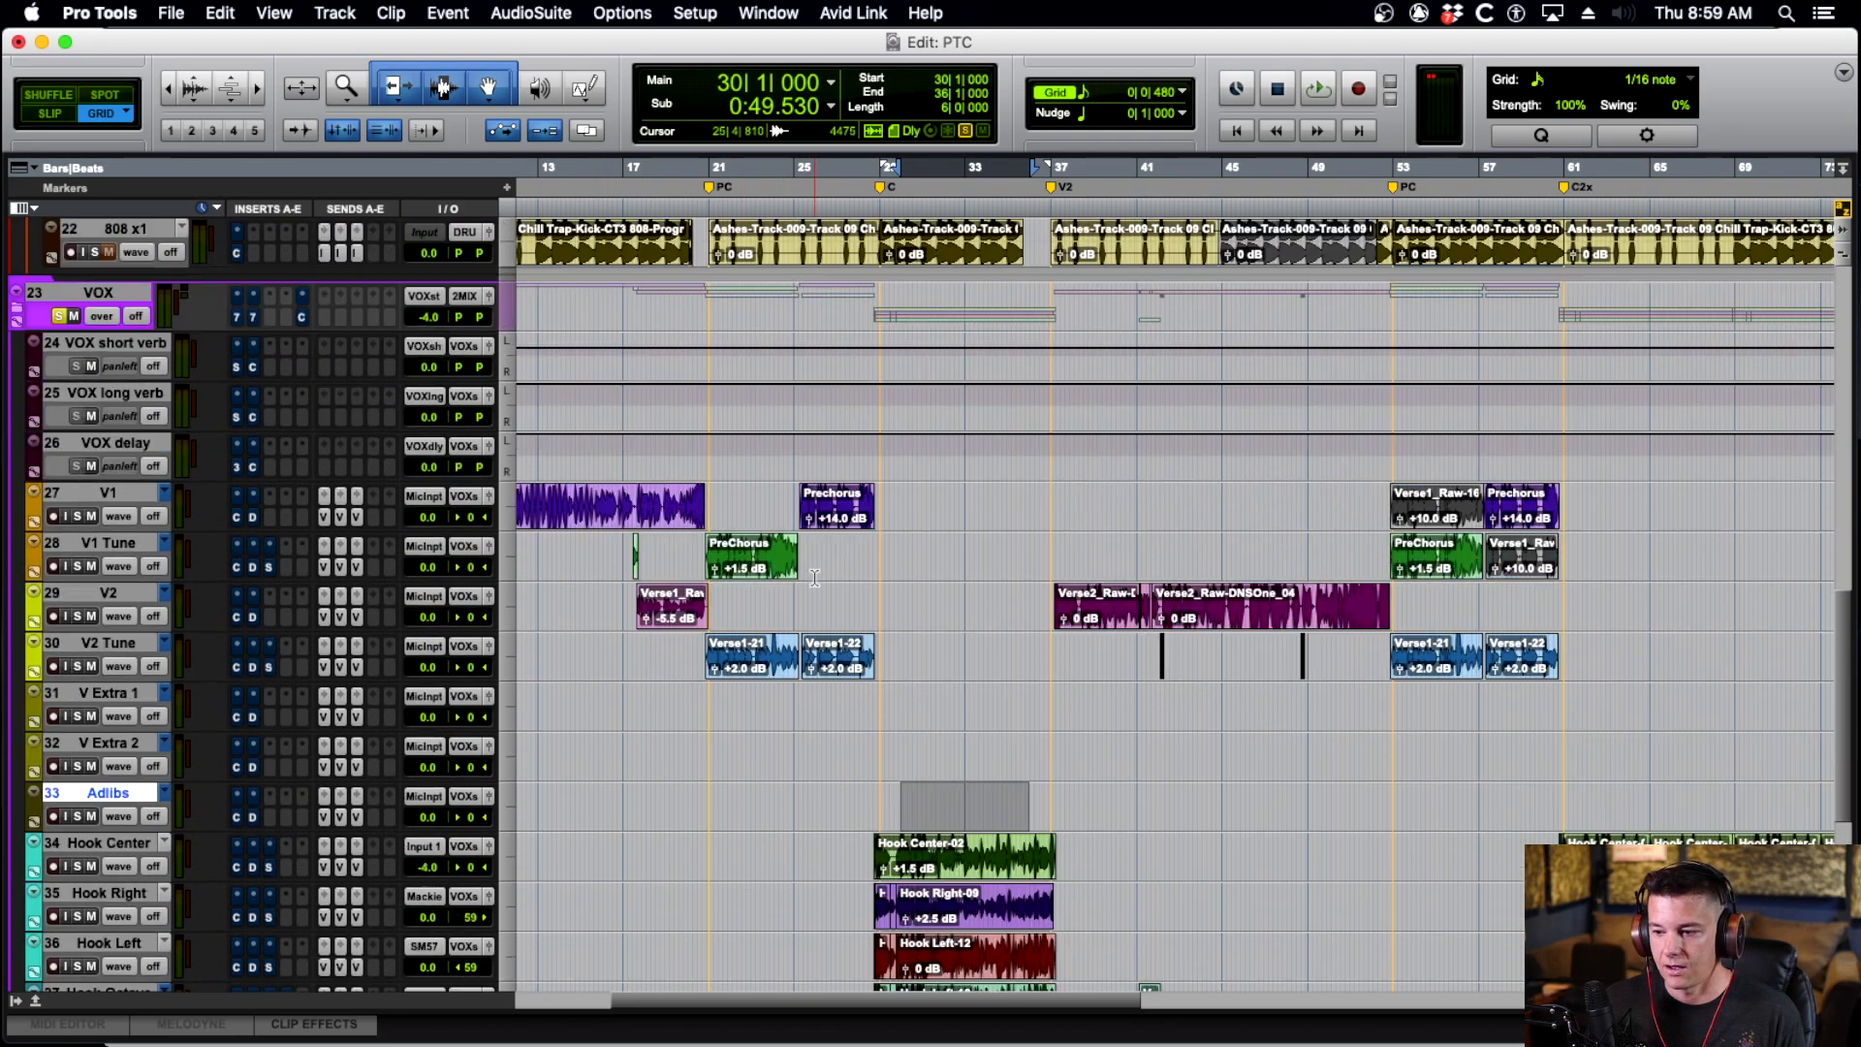
scroll(814, 578, "down", 6)
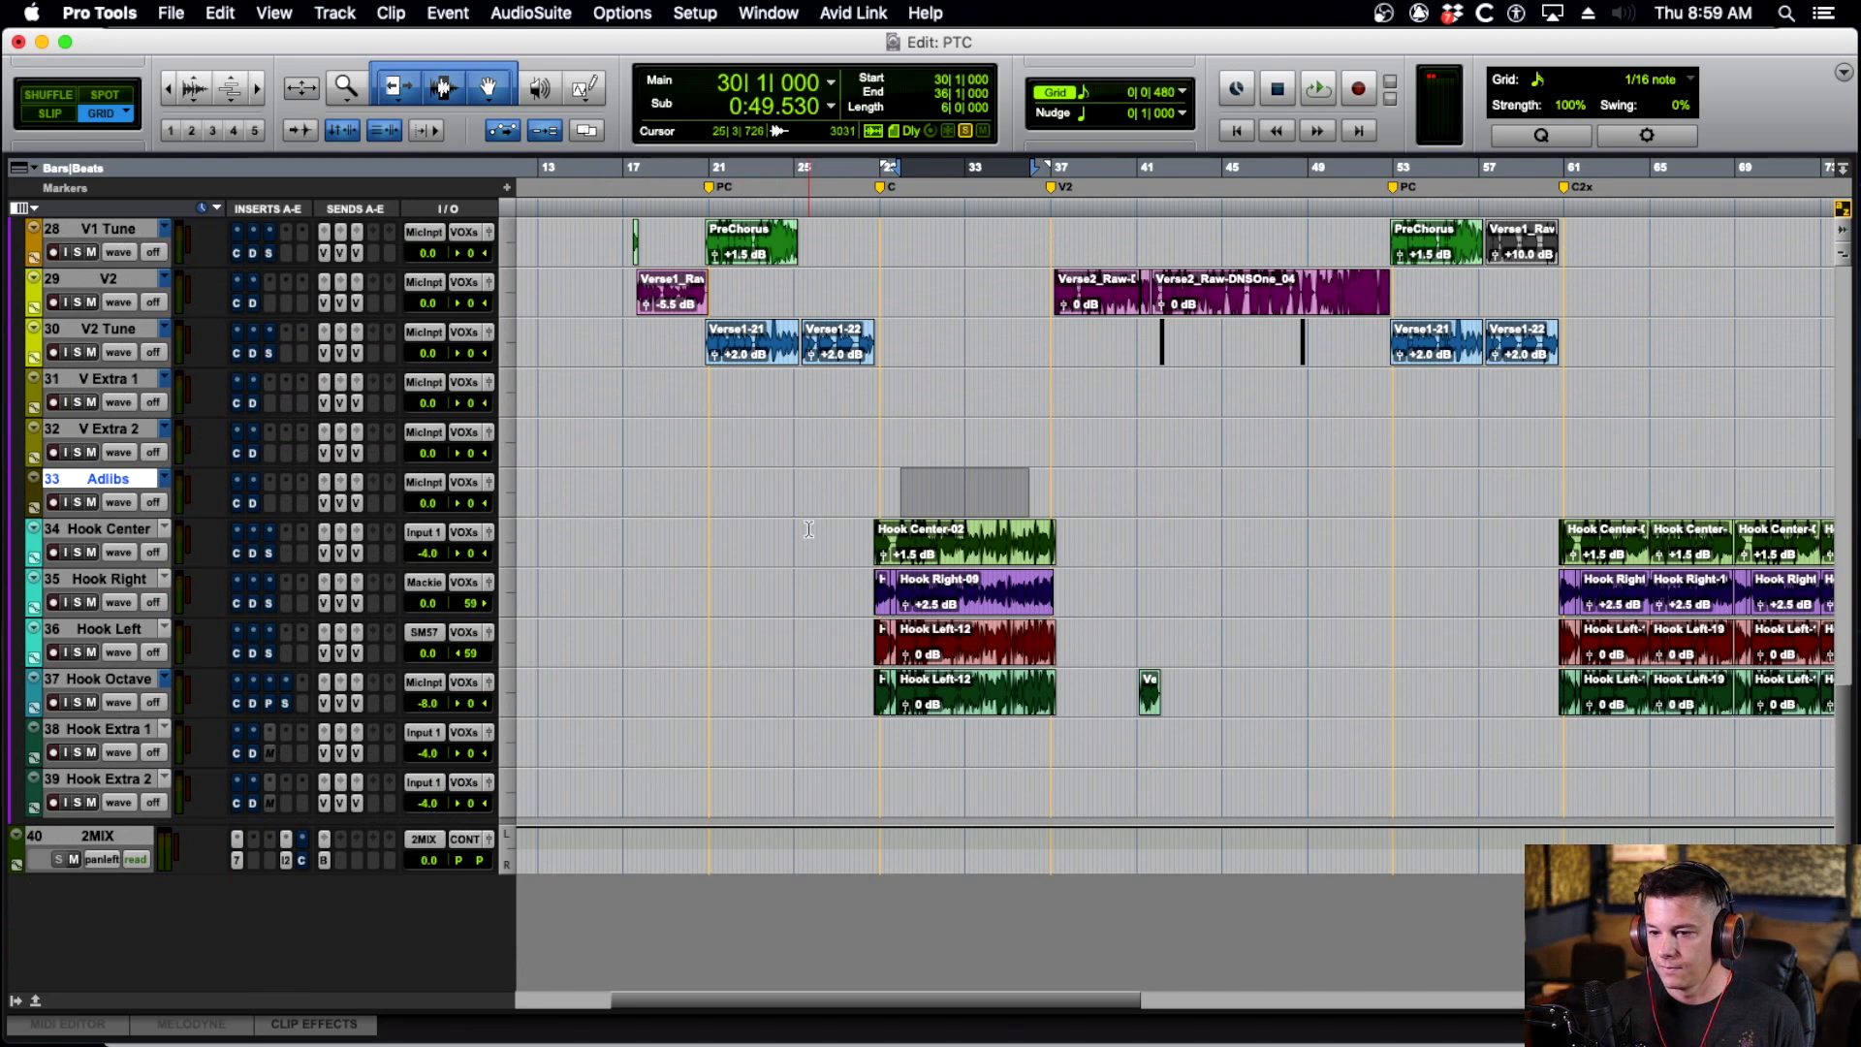
key("space")
scroll(344, 402, "up", 8)
scroll(307, 502, "down", 5)
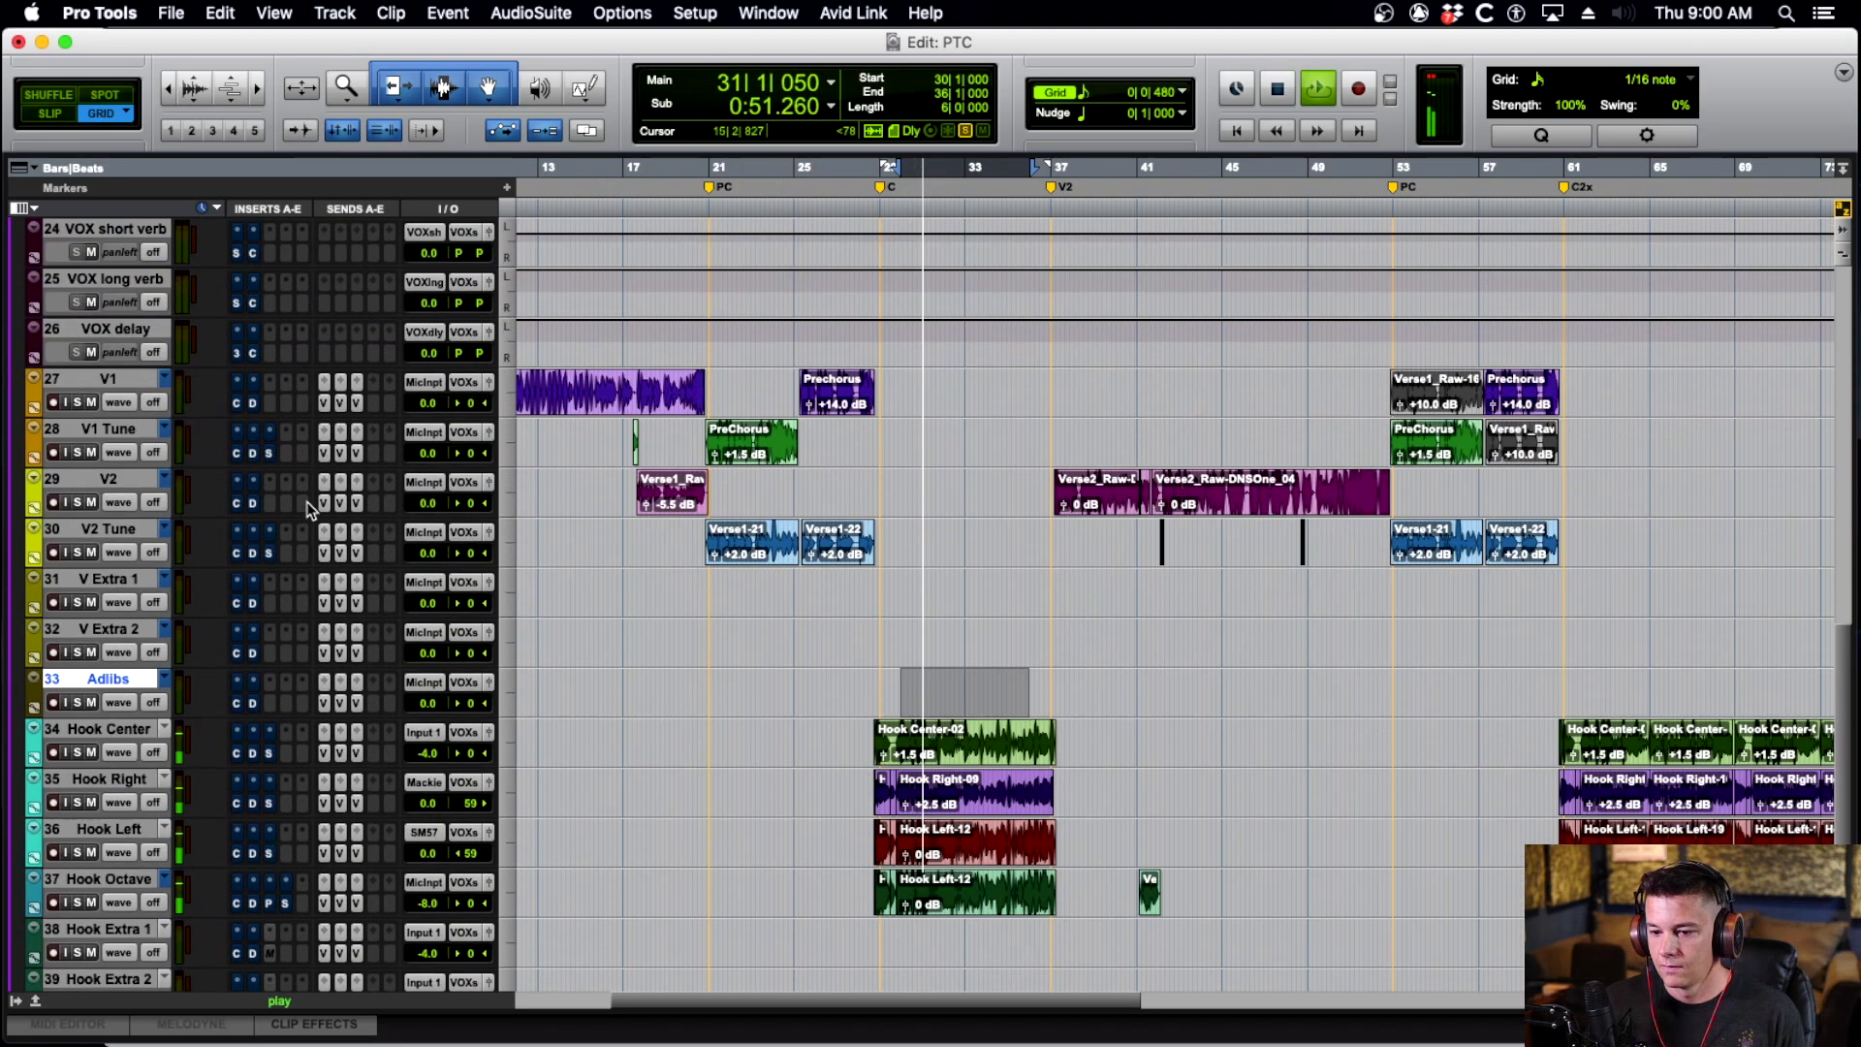
scroll(136, 768, "up", 4)
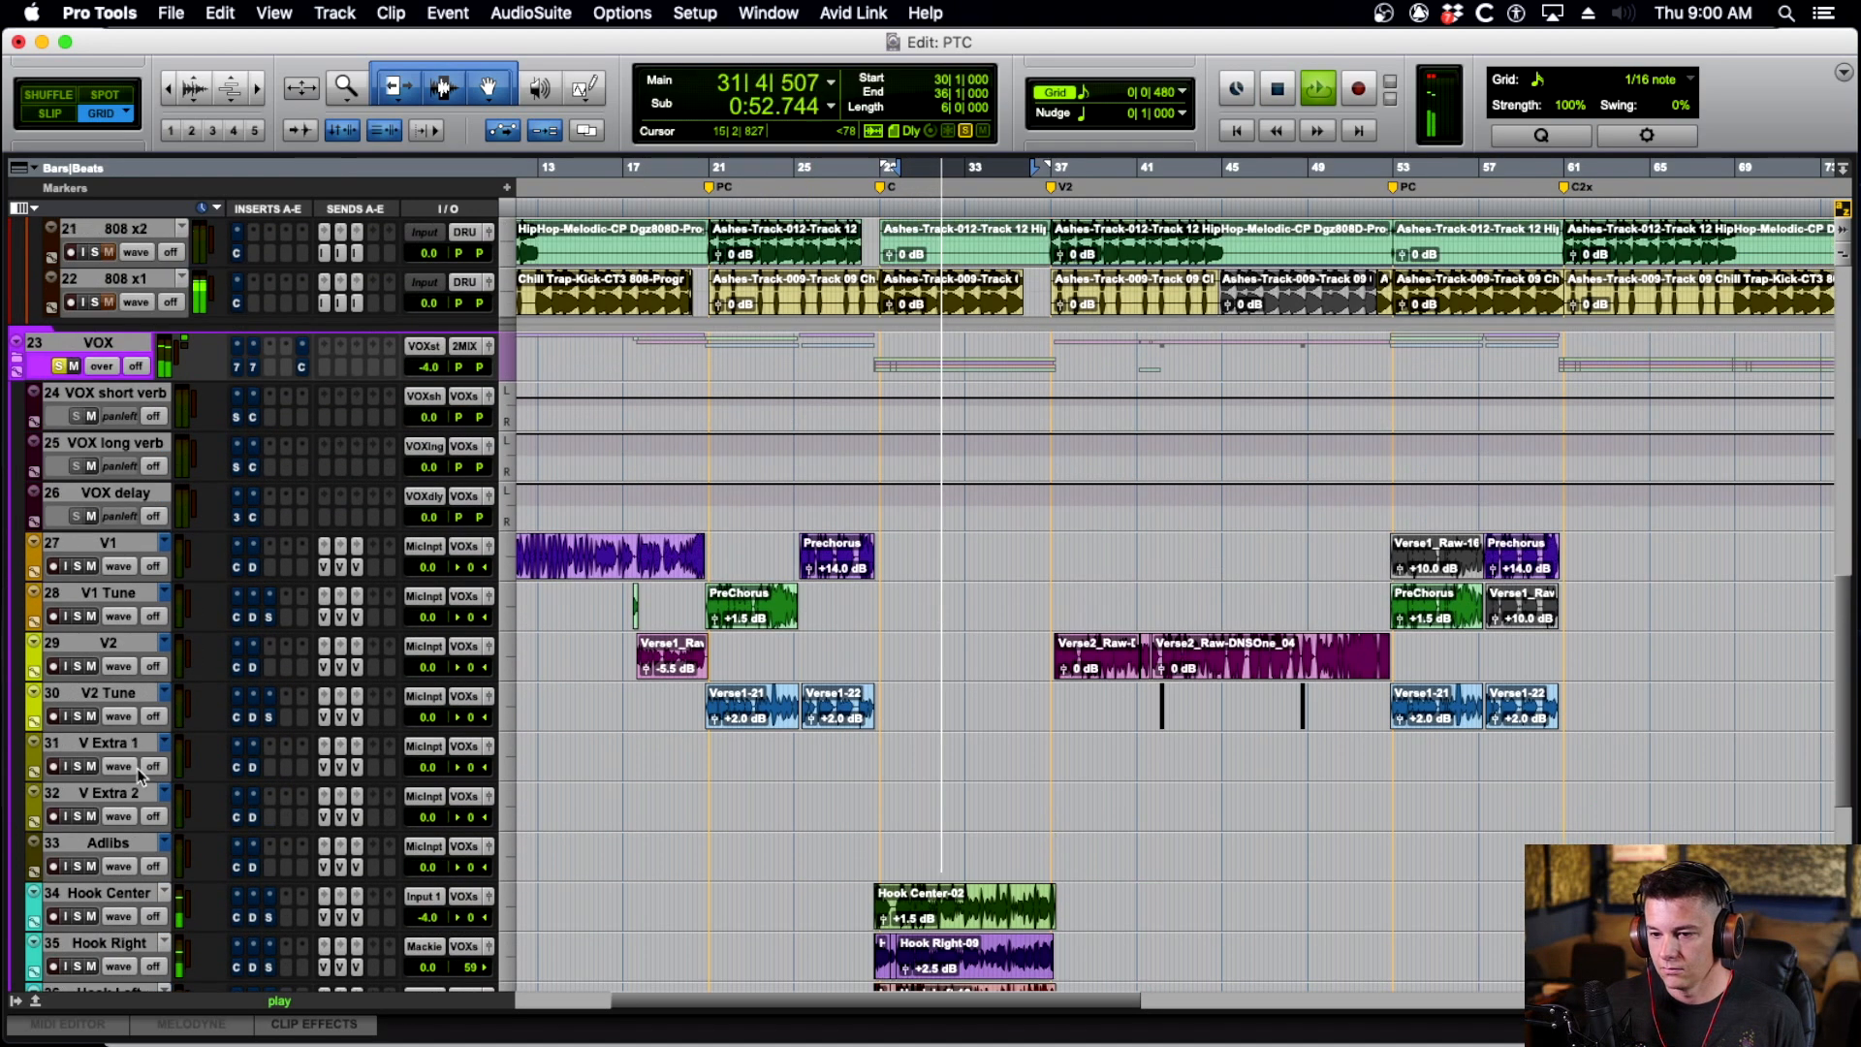
Return the VOX tracks to read automation with active inserts, and play the hook from 32|2|480 for comparison.
left_click(113, 395)
key("space")
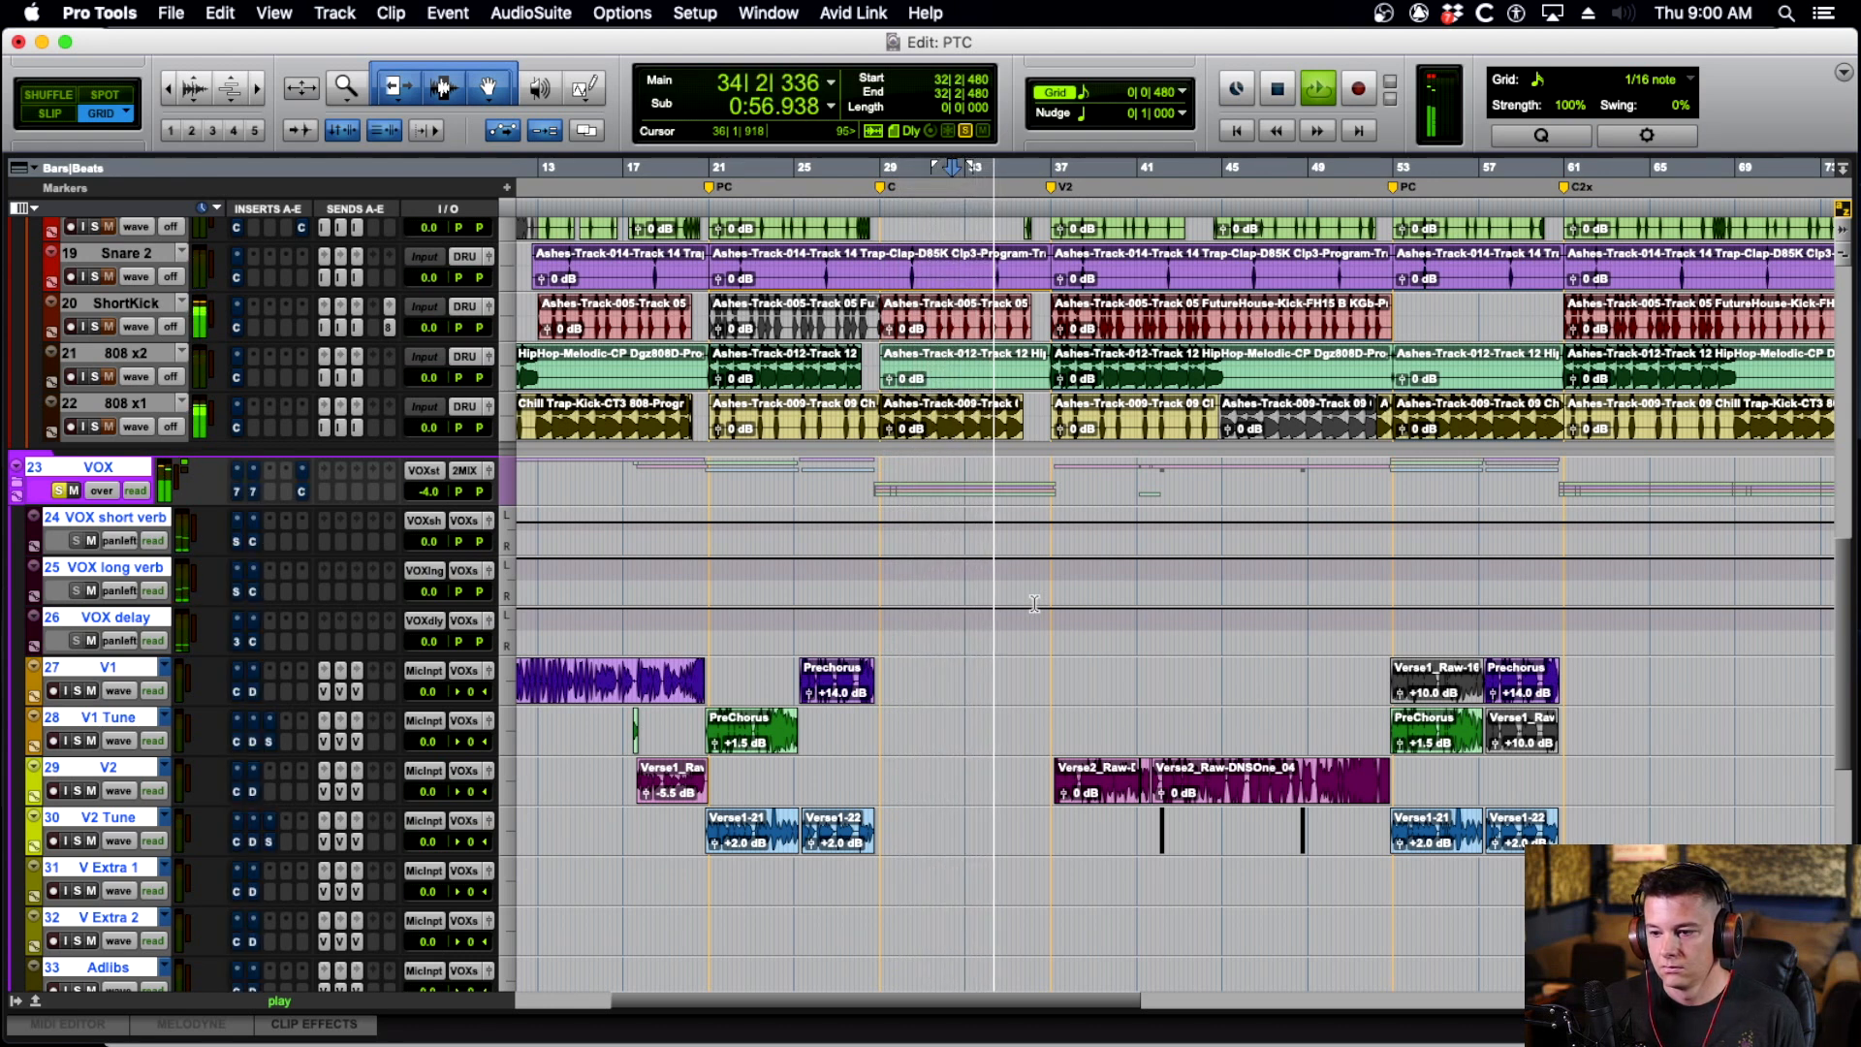
key("space")
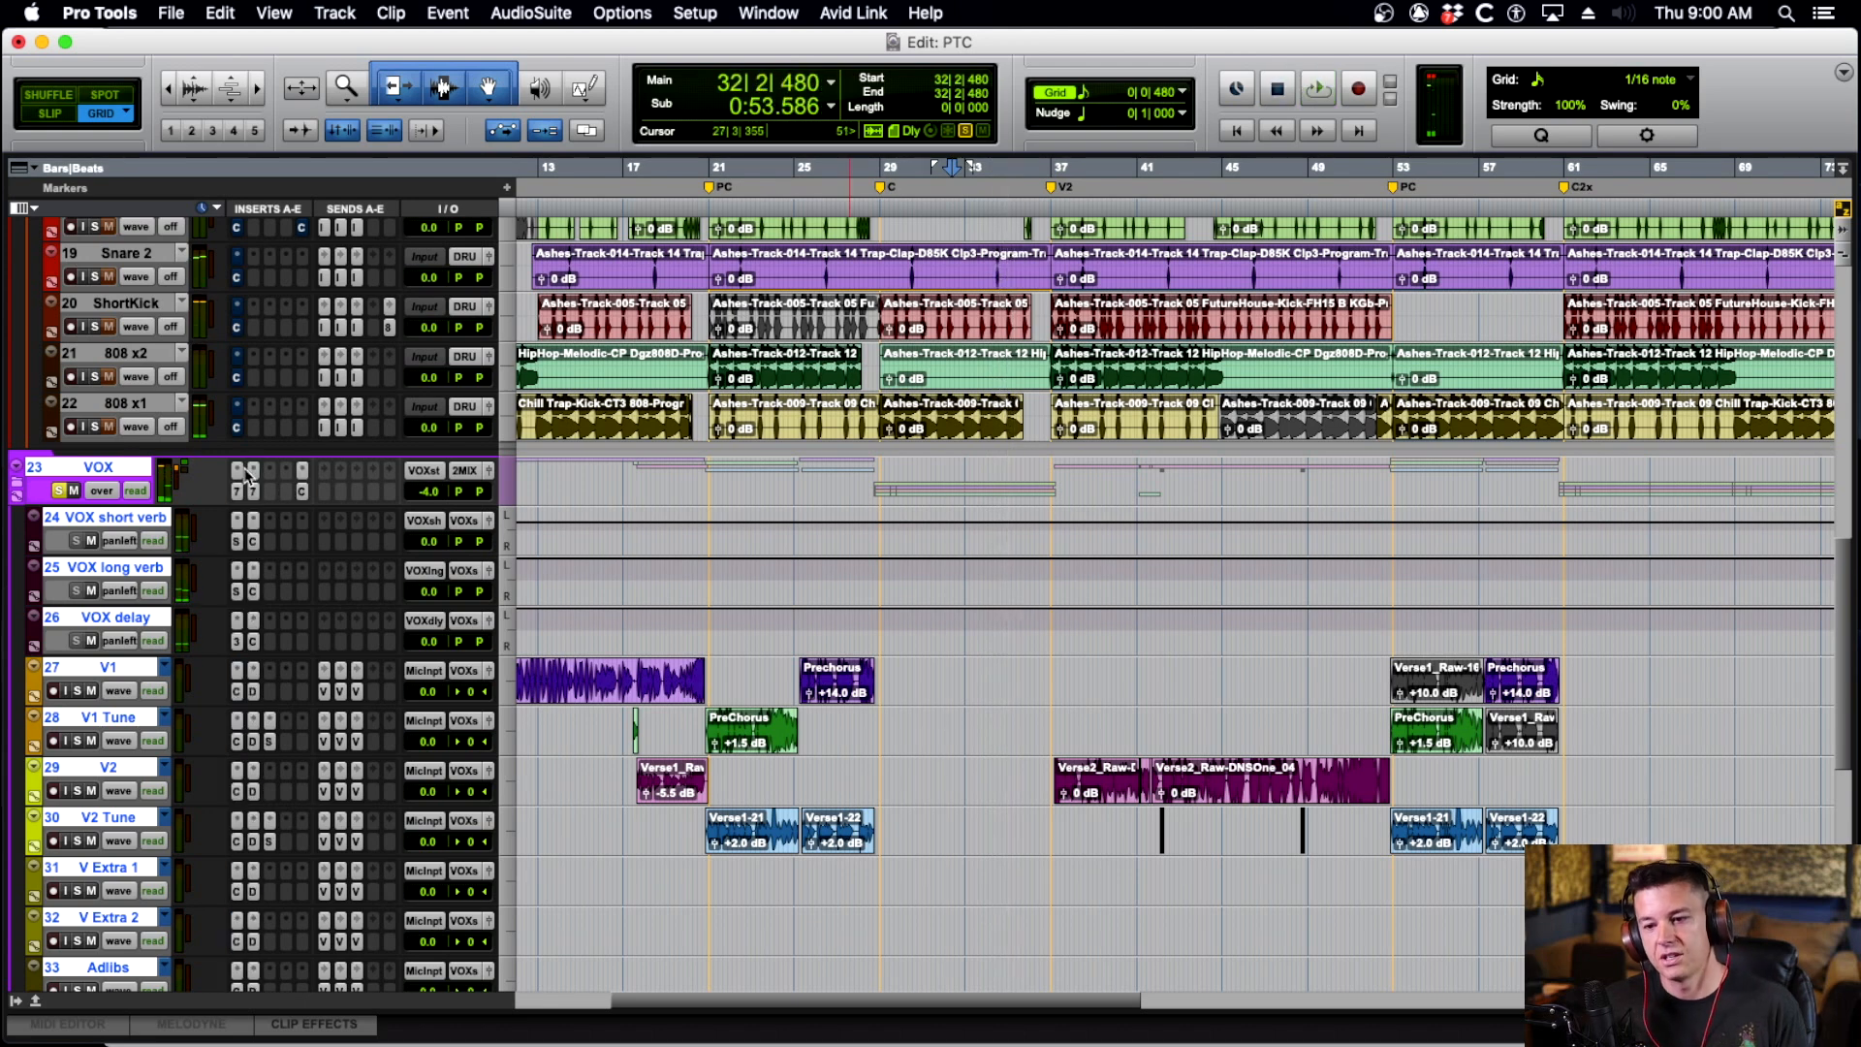
Place the edit cursor at 33|2|000 on Hook Center, and select all tracks from BEAT through 808 x1.
scroll(1009, 638, "down", 8)
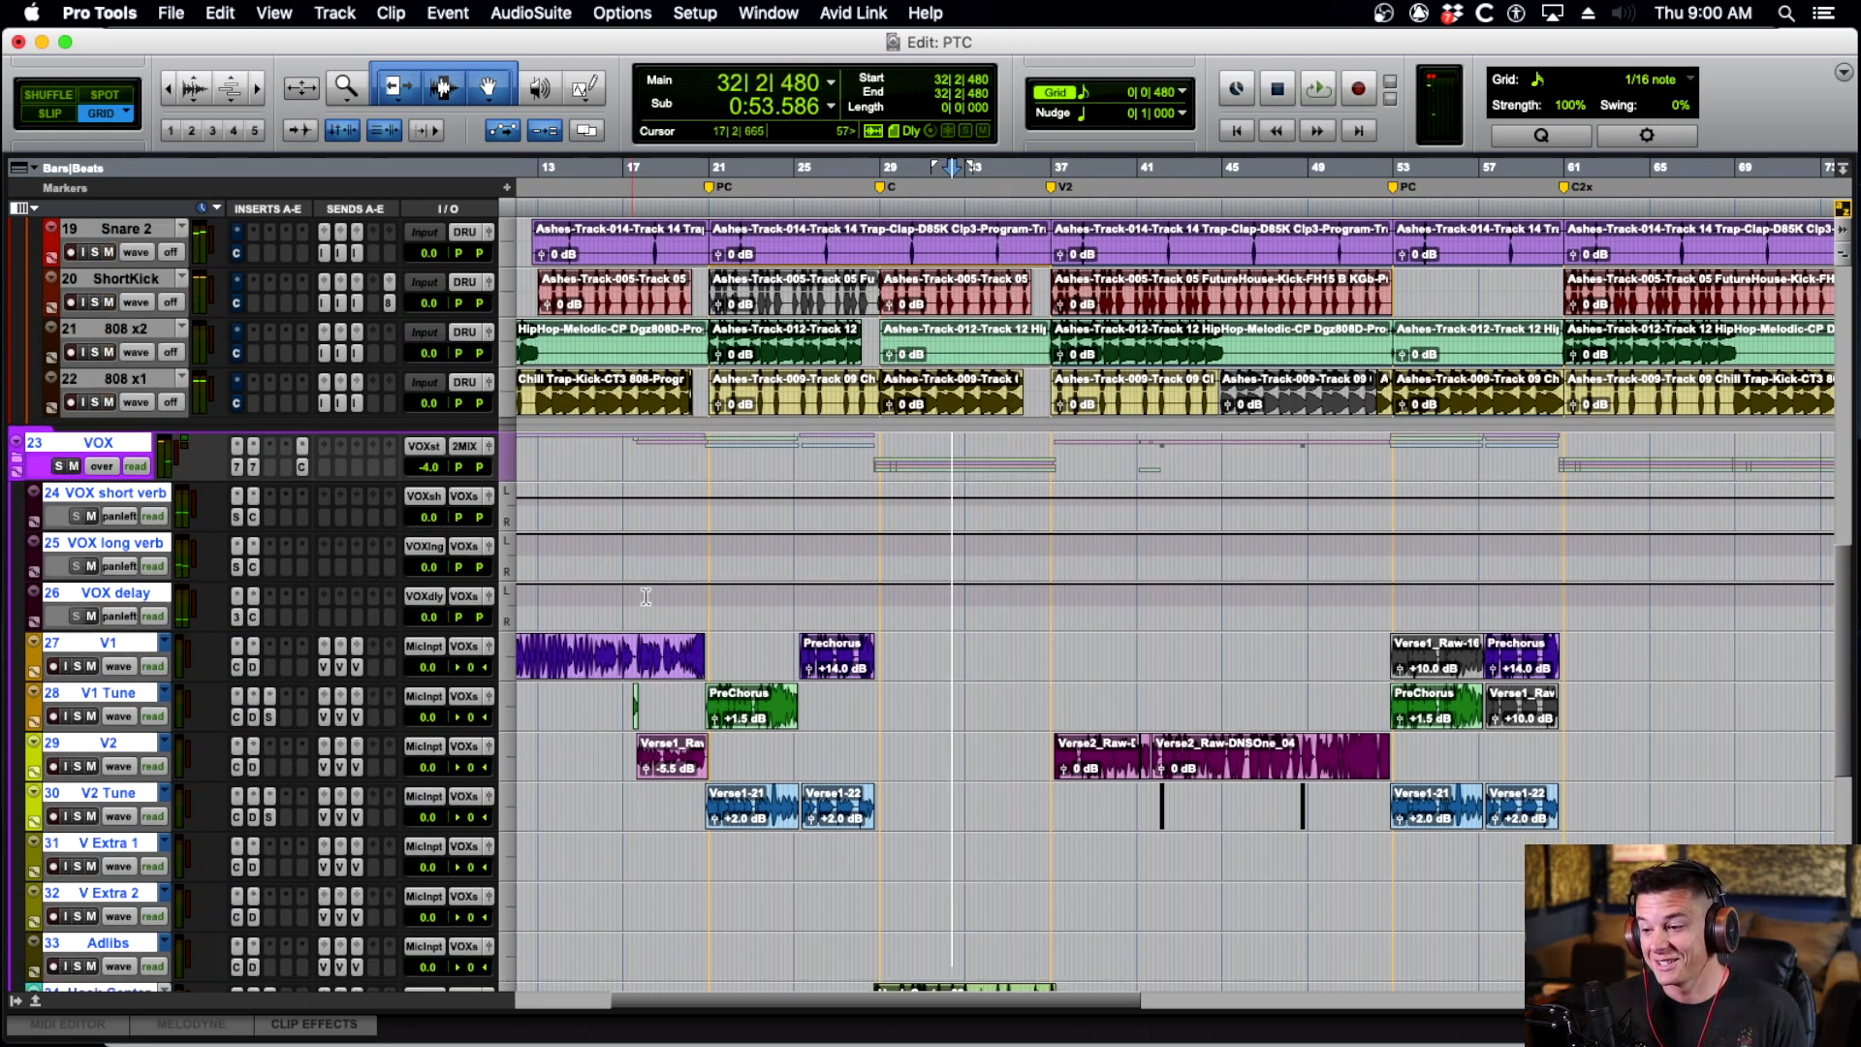
left_click(973, 637)
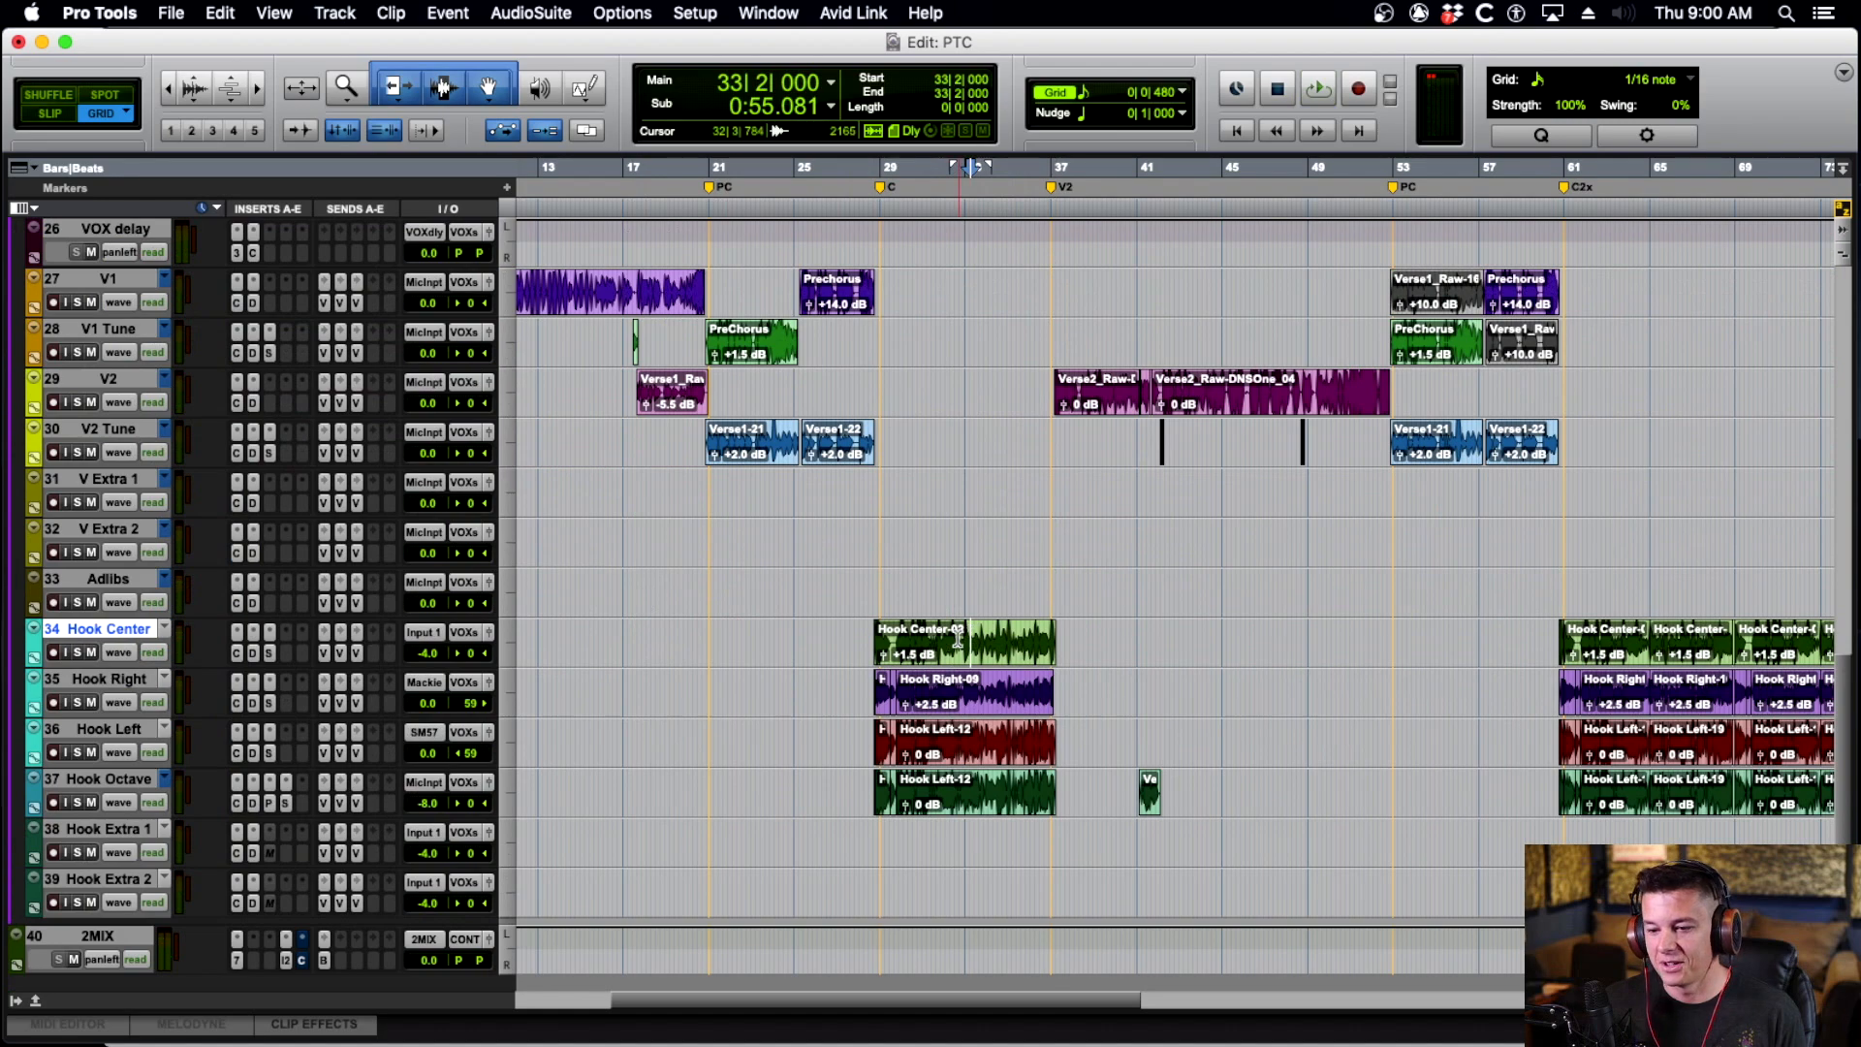
scroll(957, 638, "up", 13)
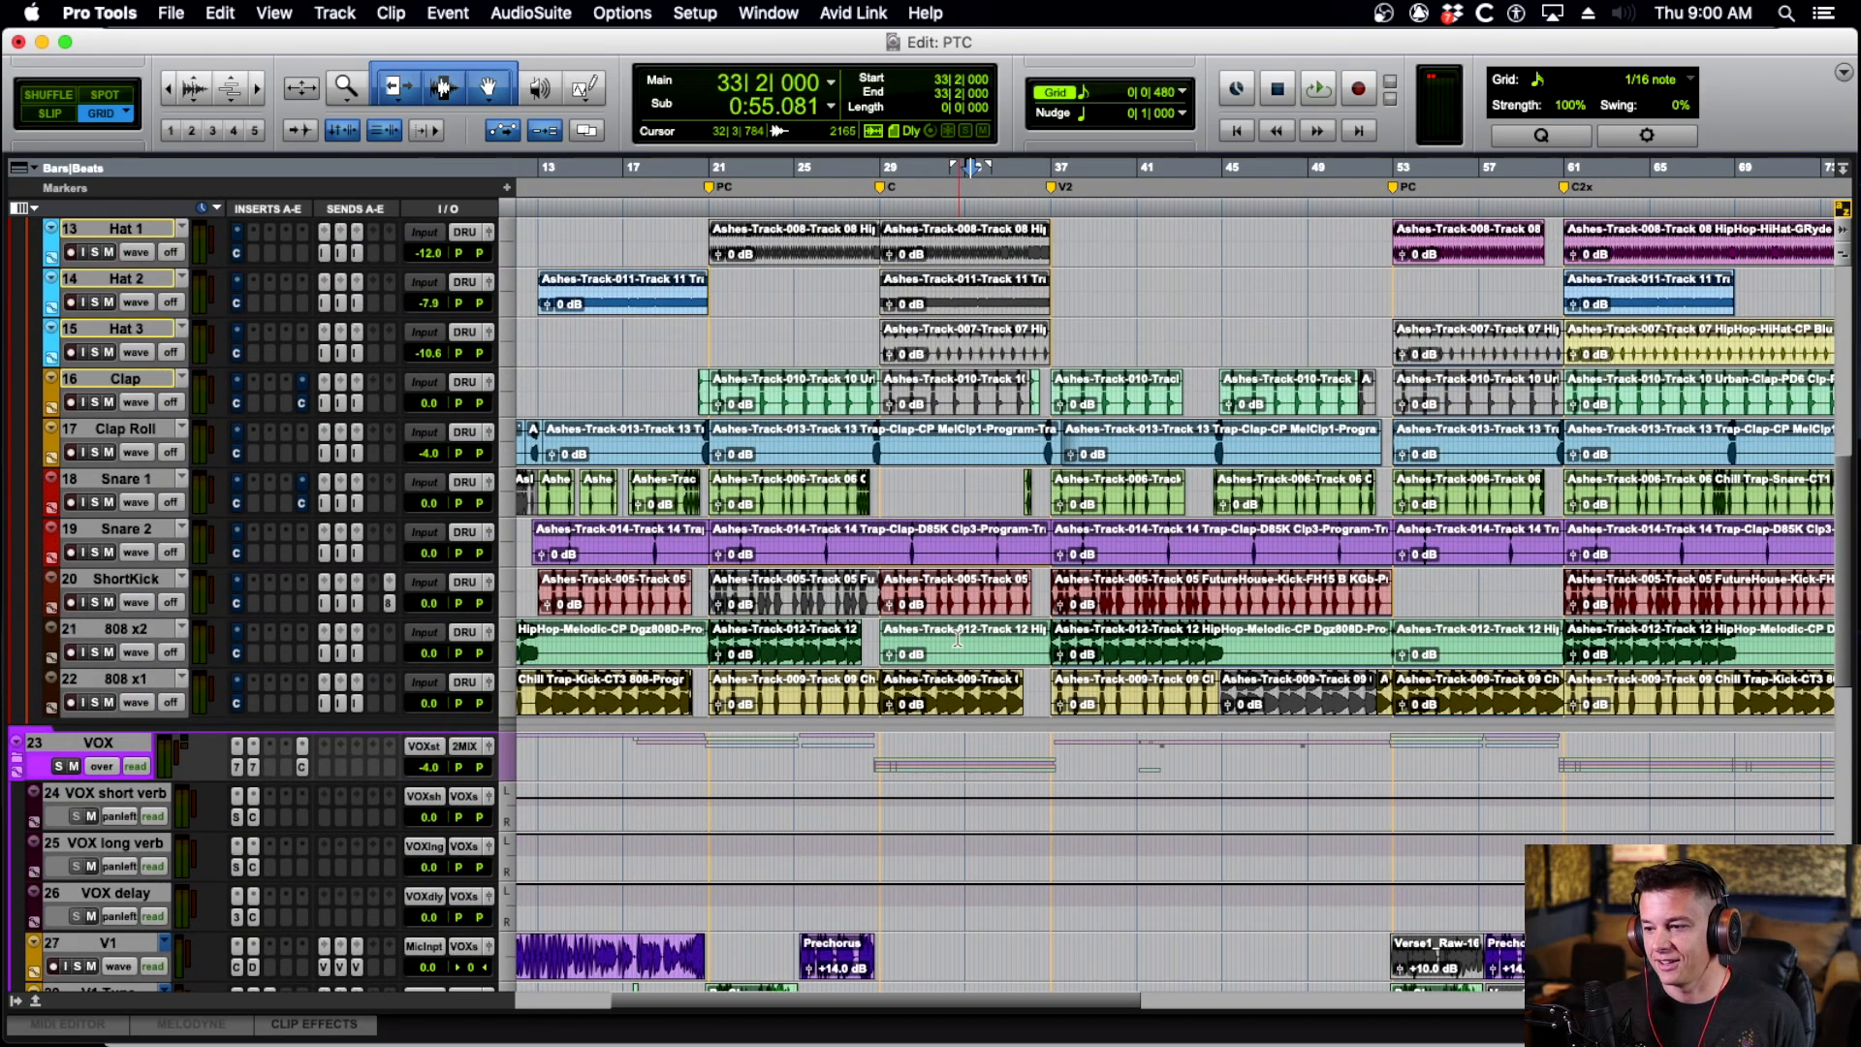
scroll(958, 638, "up", 1)
scroll(958, 638, "down", 2)
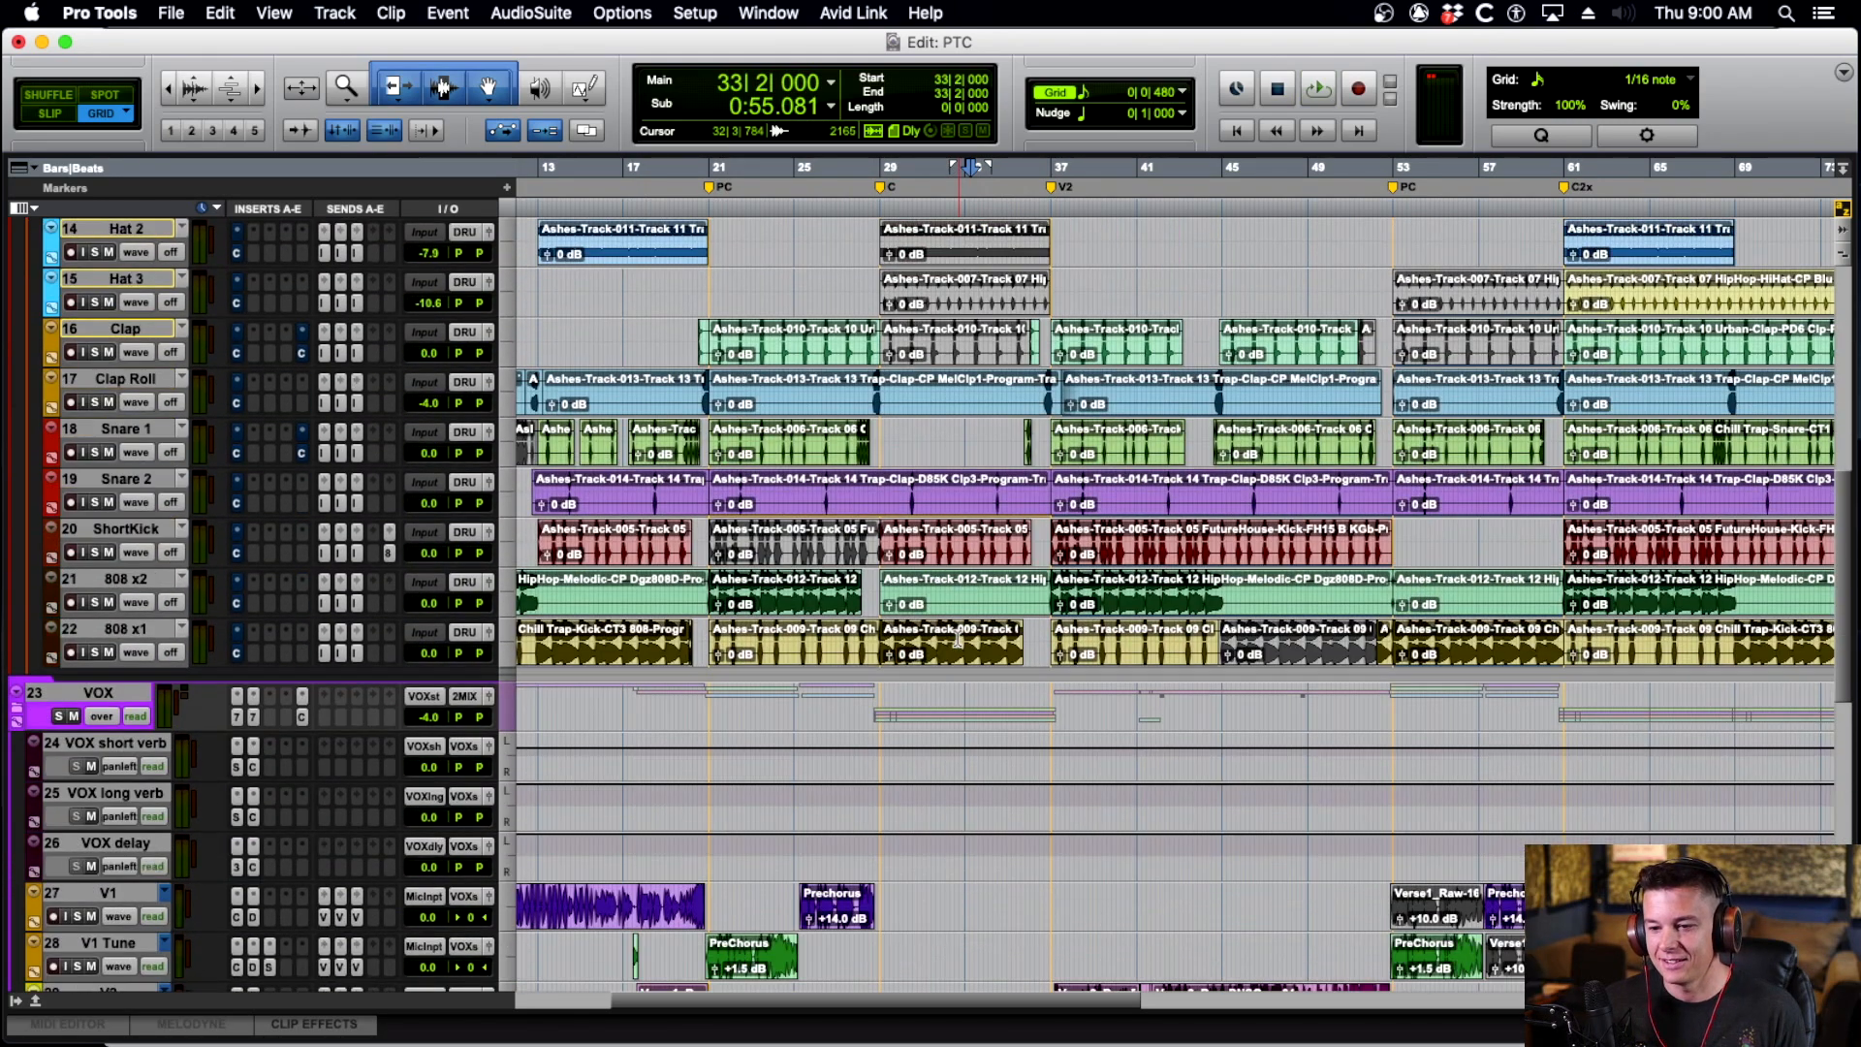
left_click(150, 630)
scroll(150, 628, "up", 13)
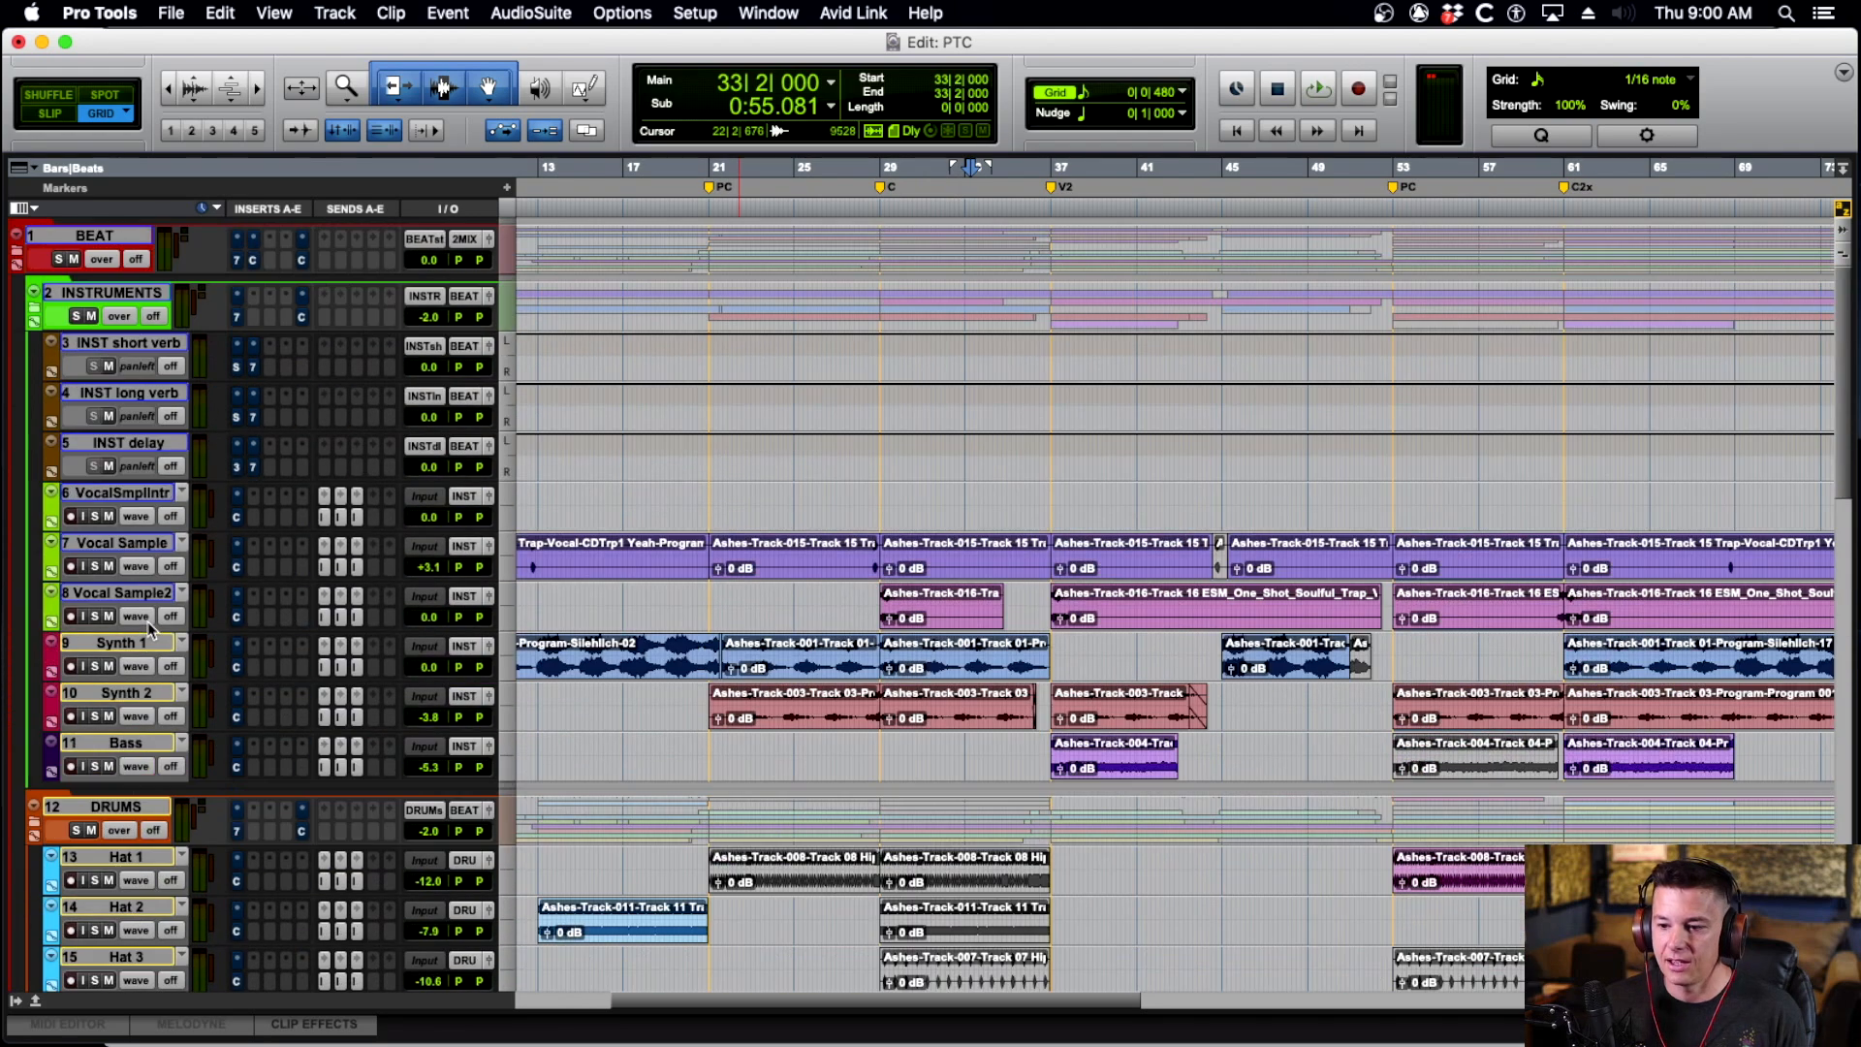
left_click(104, 237, "shift")
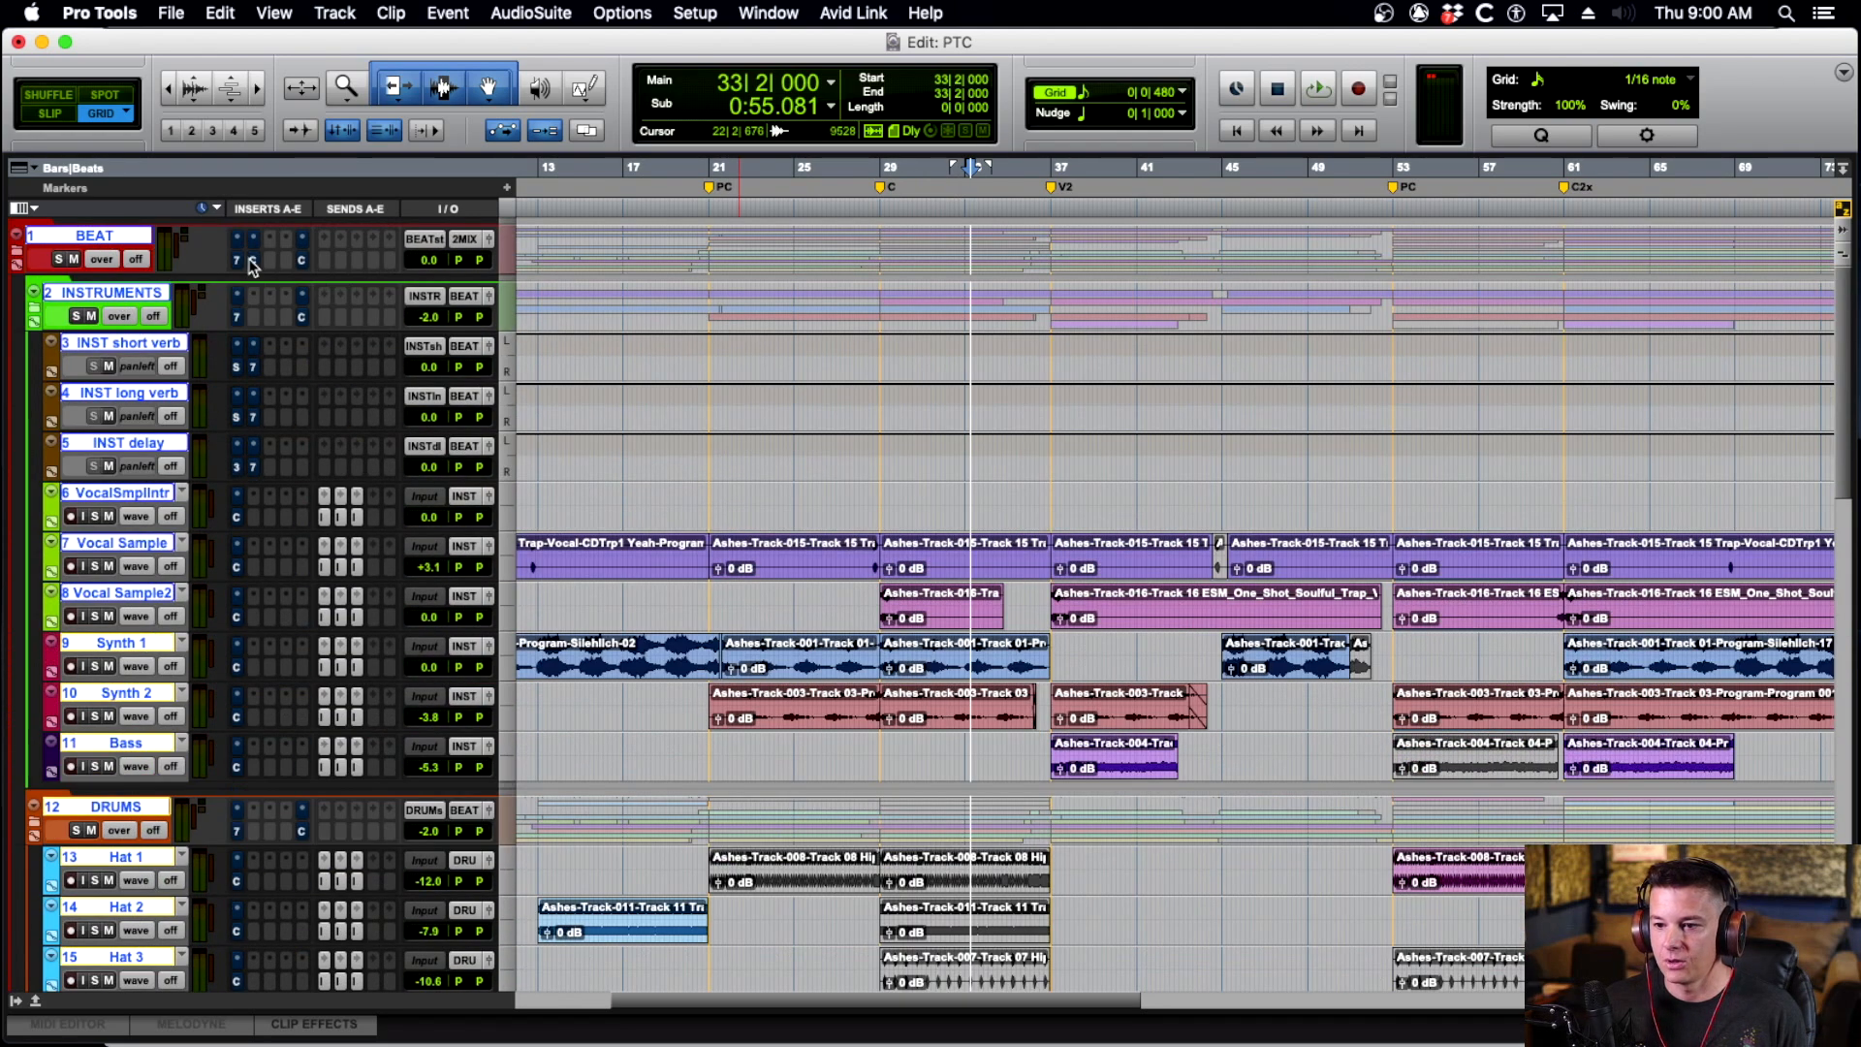
Solo the BEAT folder and start playback from 33|2|000 with its inserts bypassed.
scroll(203, 463, "down", 9)
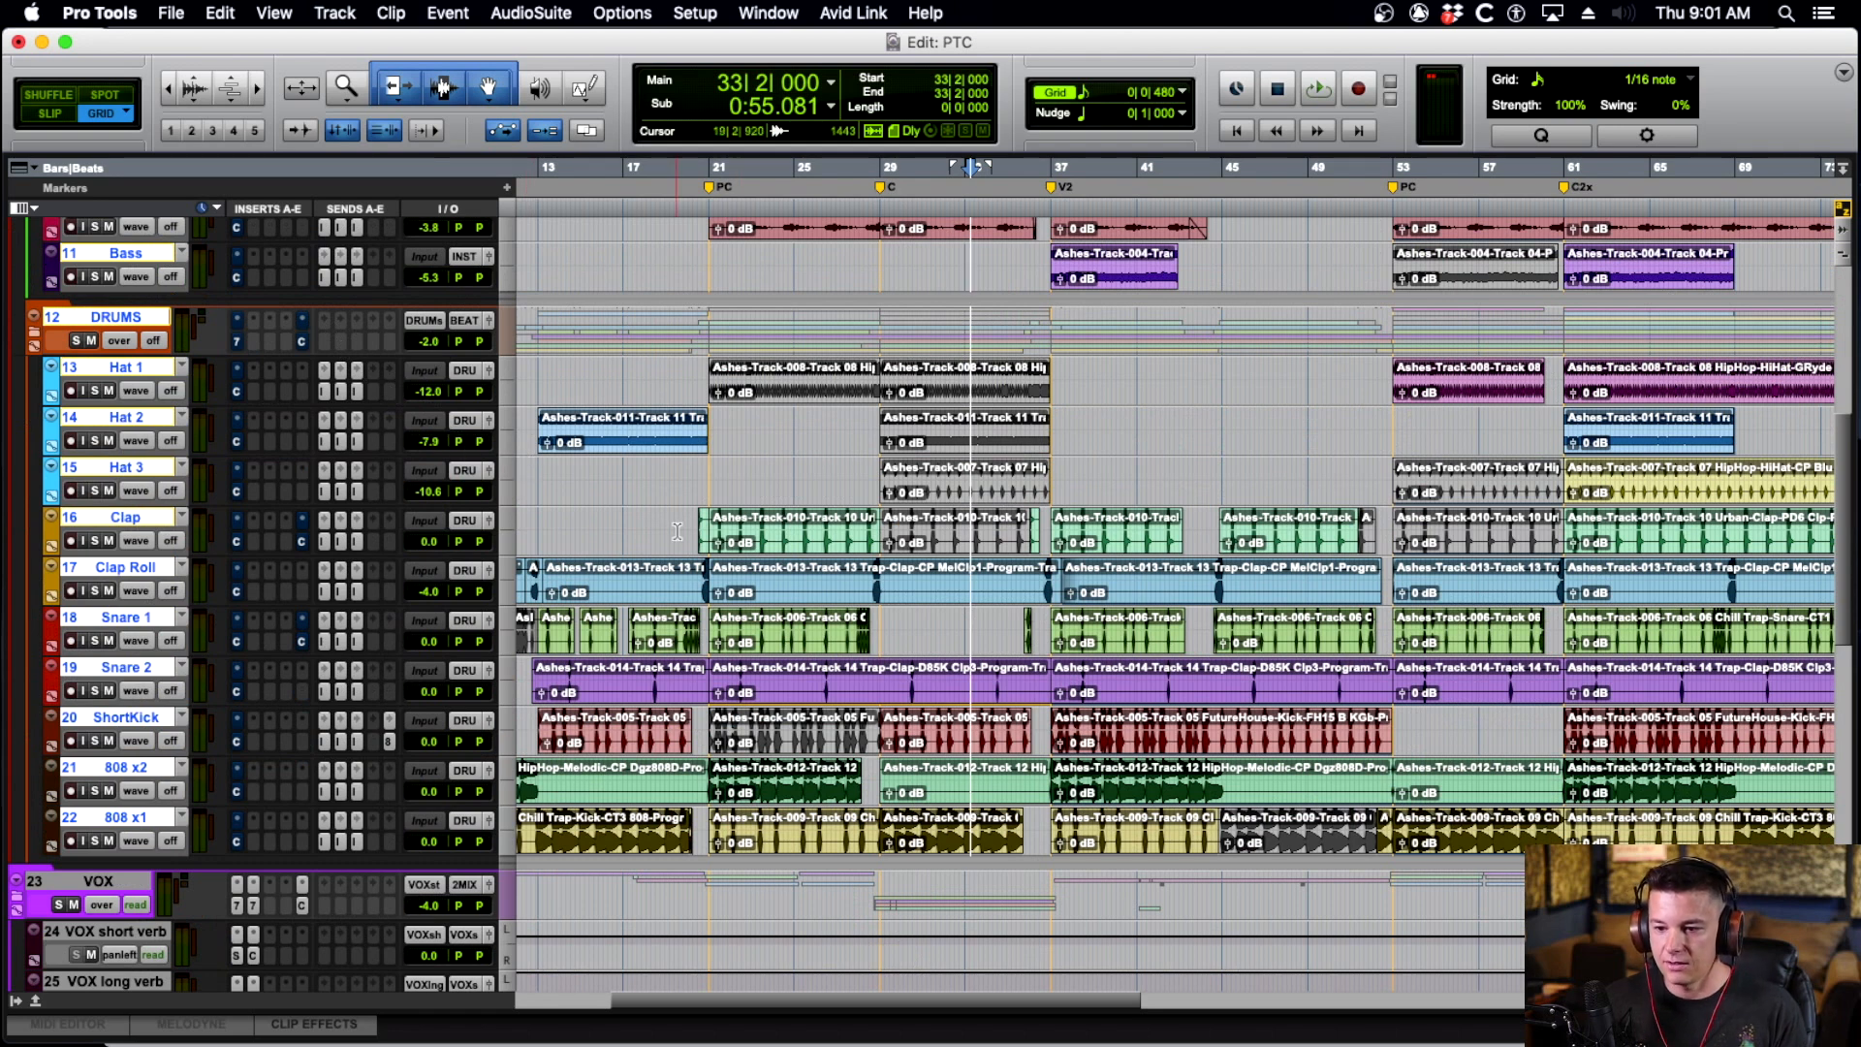
scroll(676, 531, "up", 9)
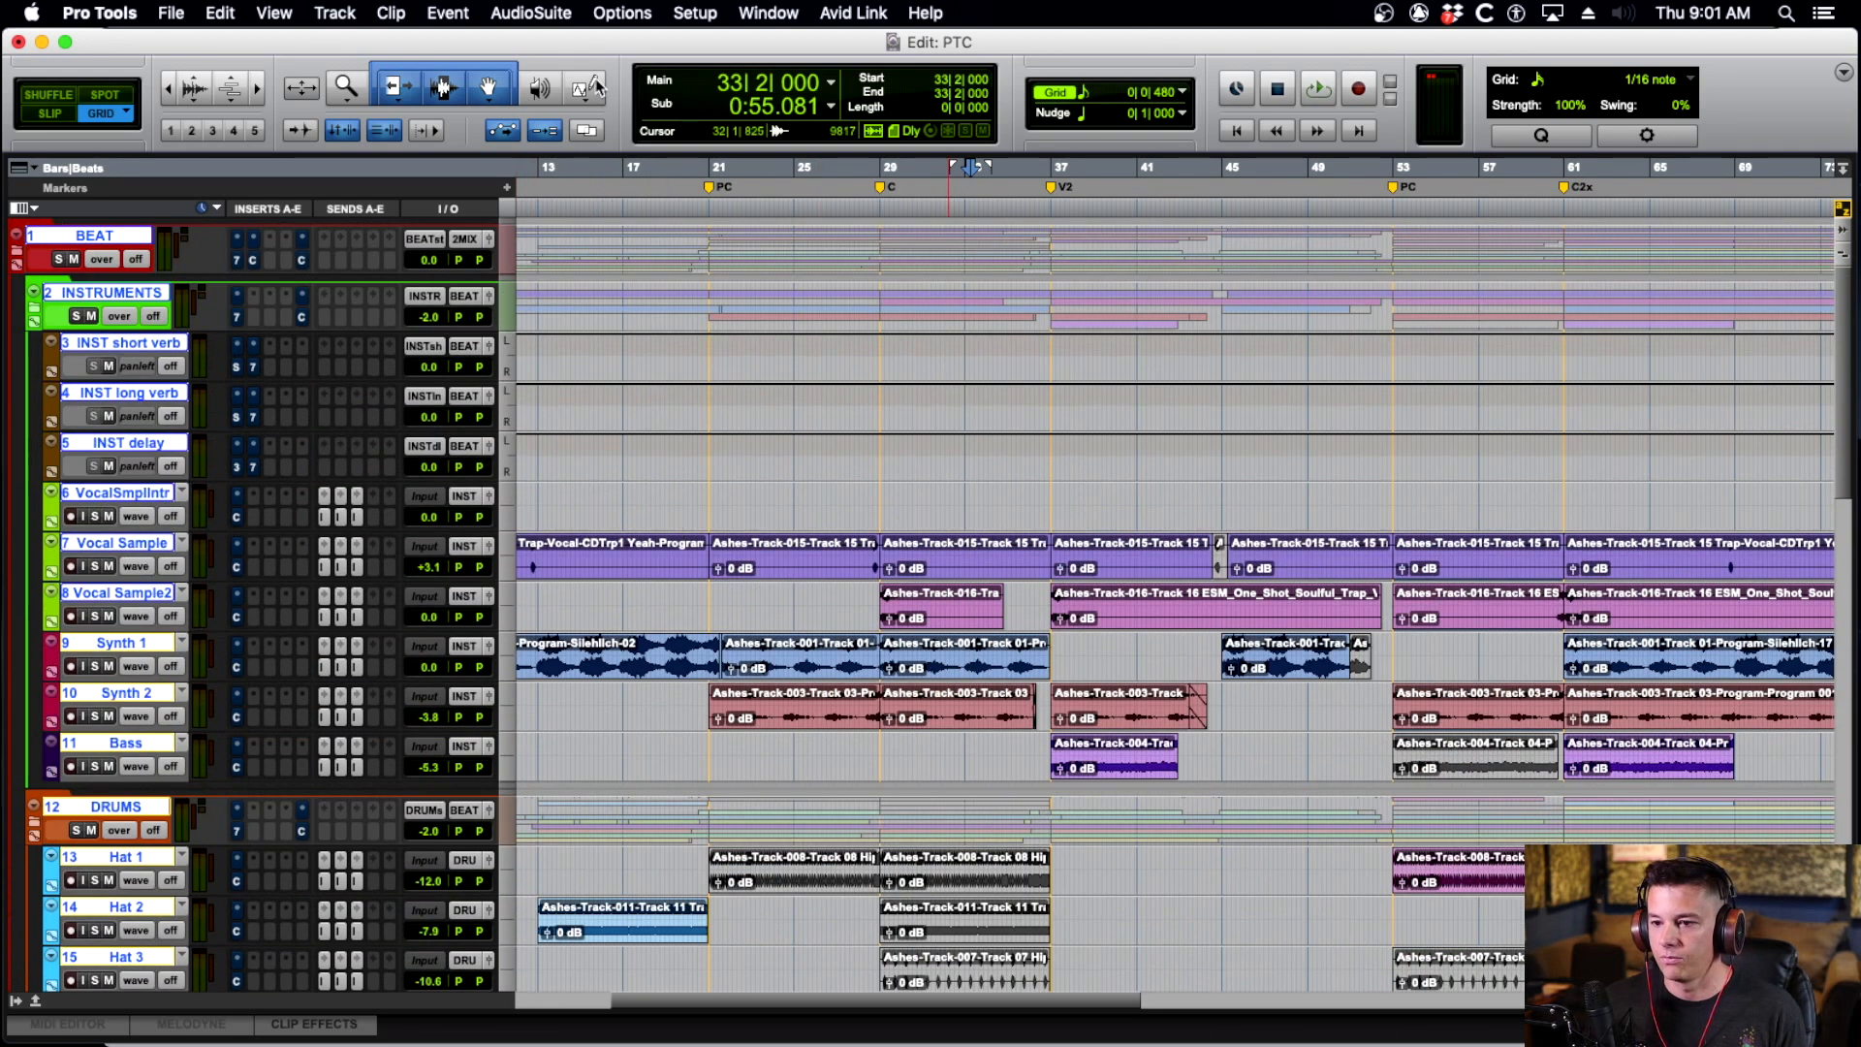
left_click(60, 259)
key("space")
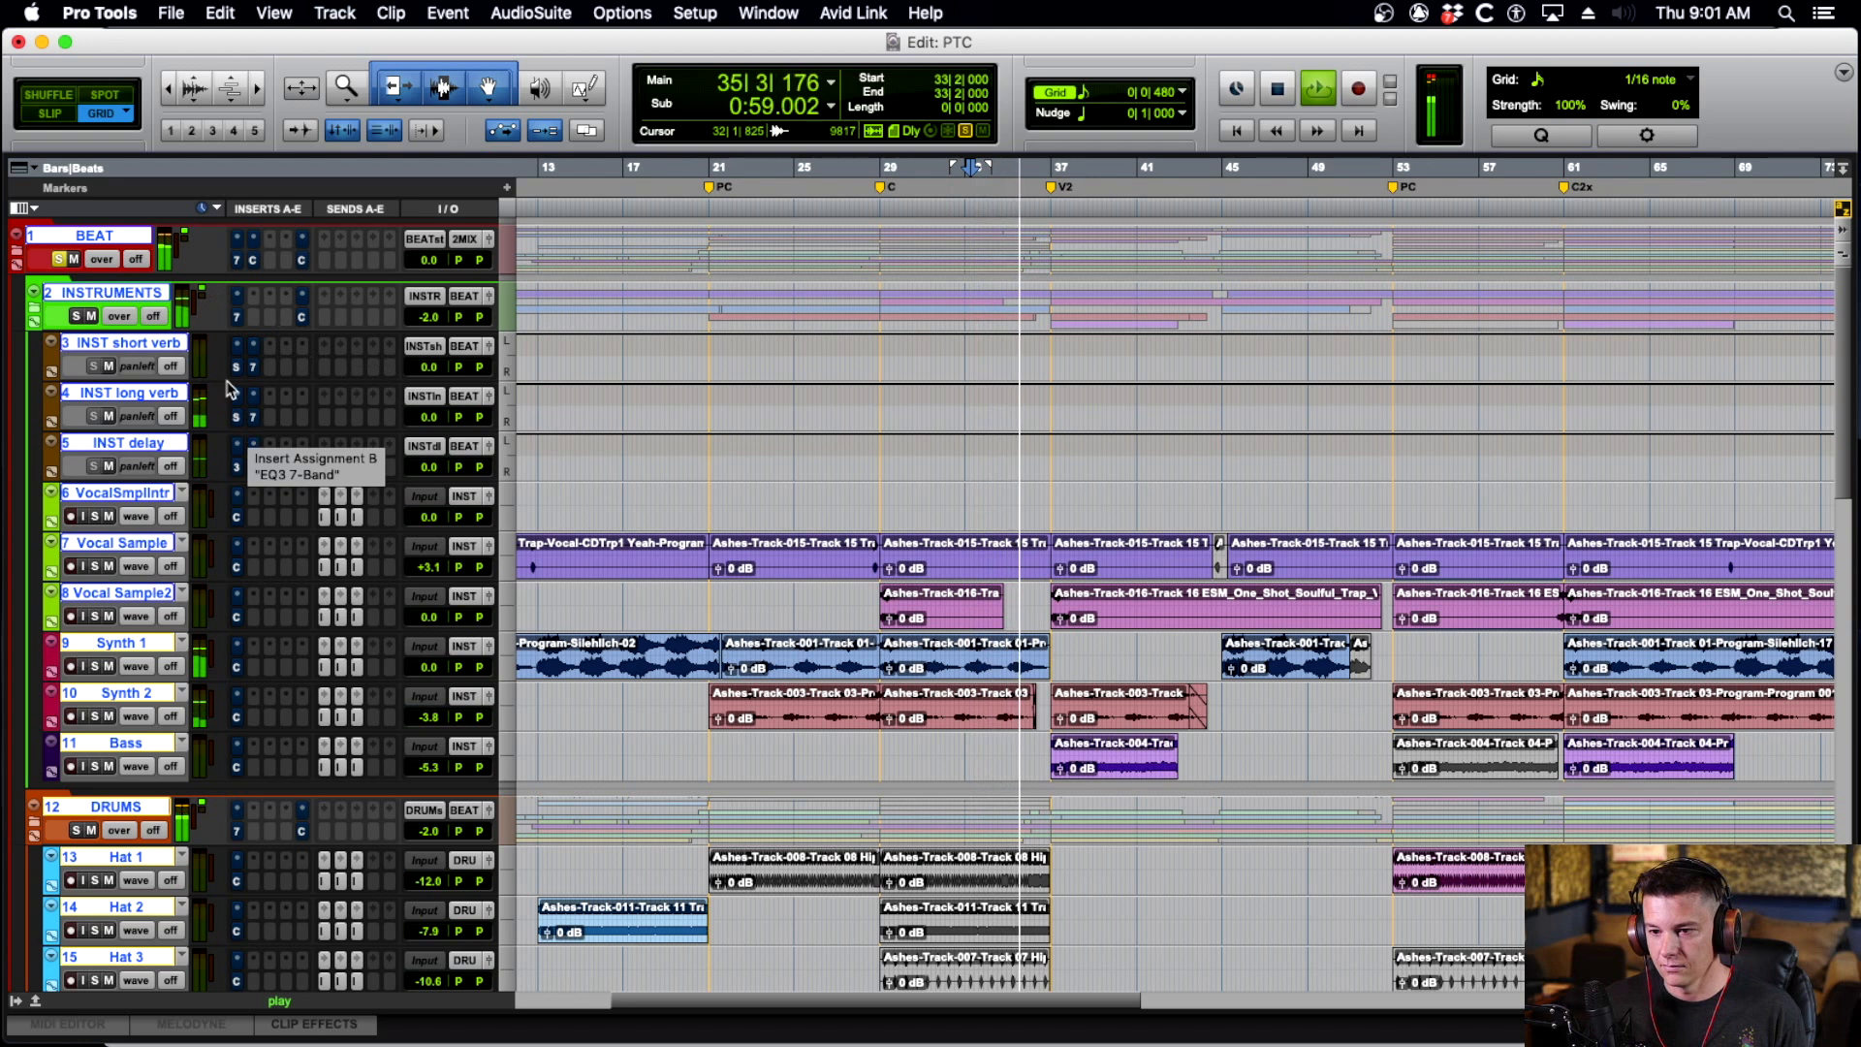
Set the selected BEAT tracks to read automation during playback, listen into the second verse, and stop.
left_click(136, 259)
left_click(157, 285, "alt")
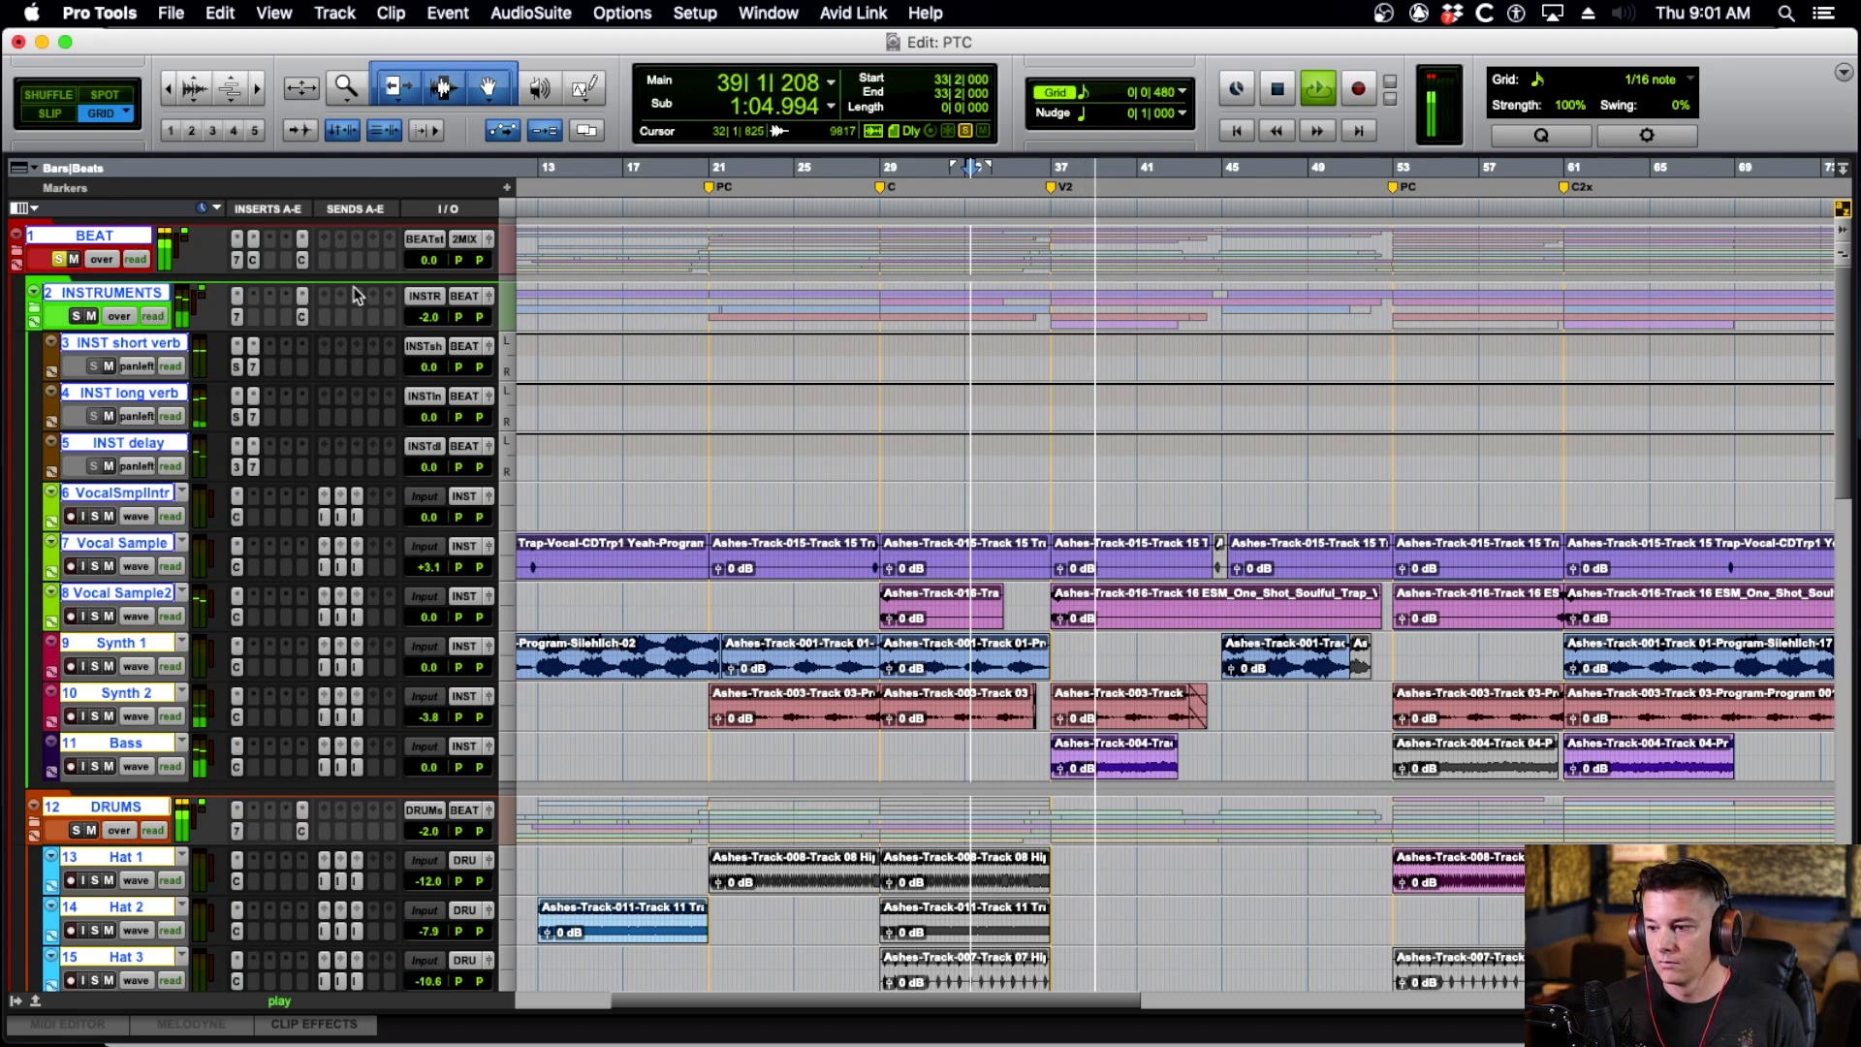
scroll(780, 412, "right", 3)
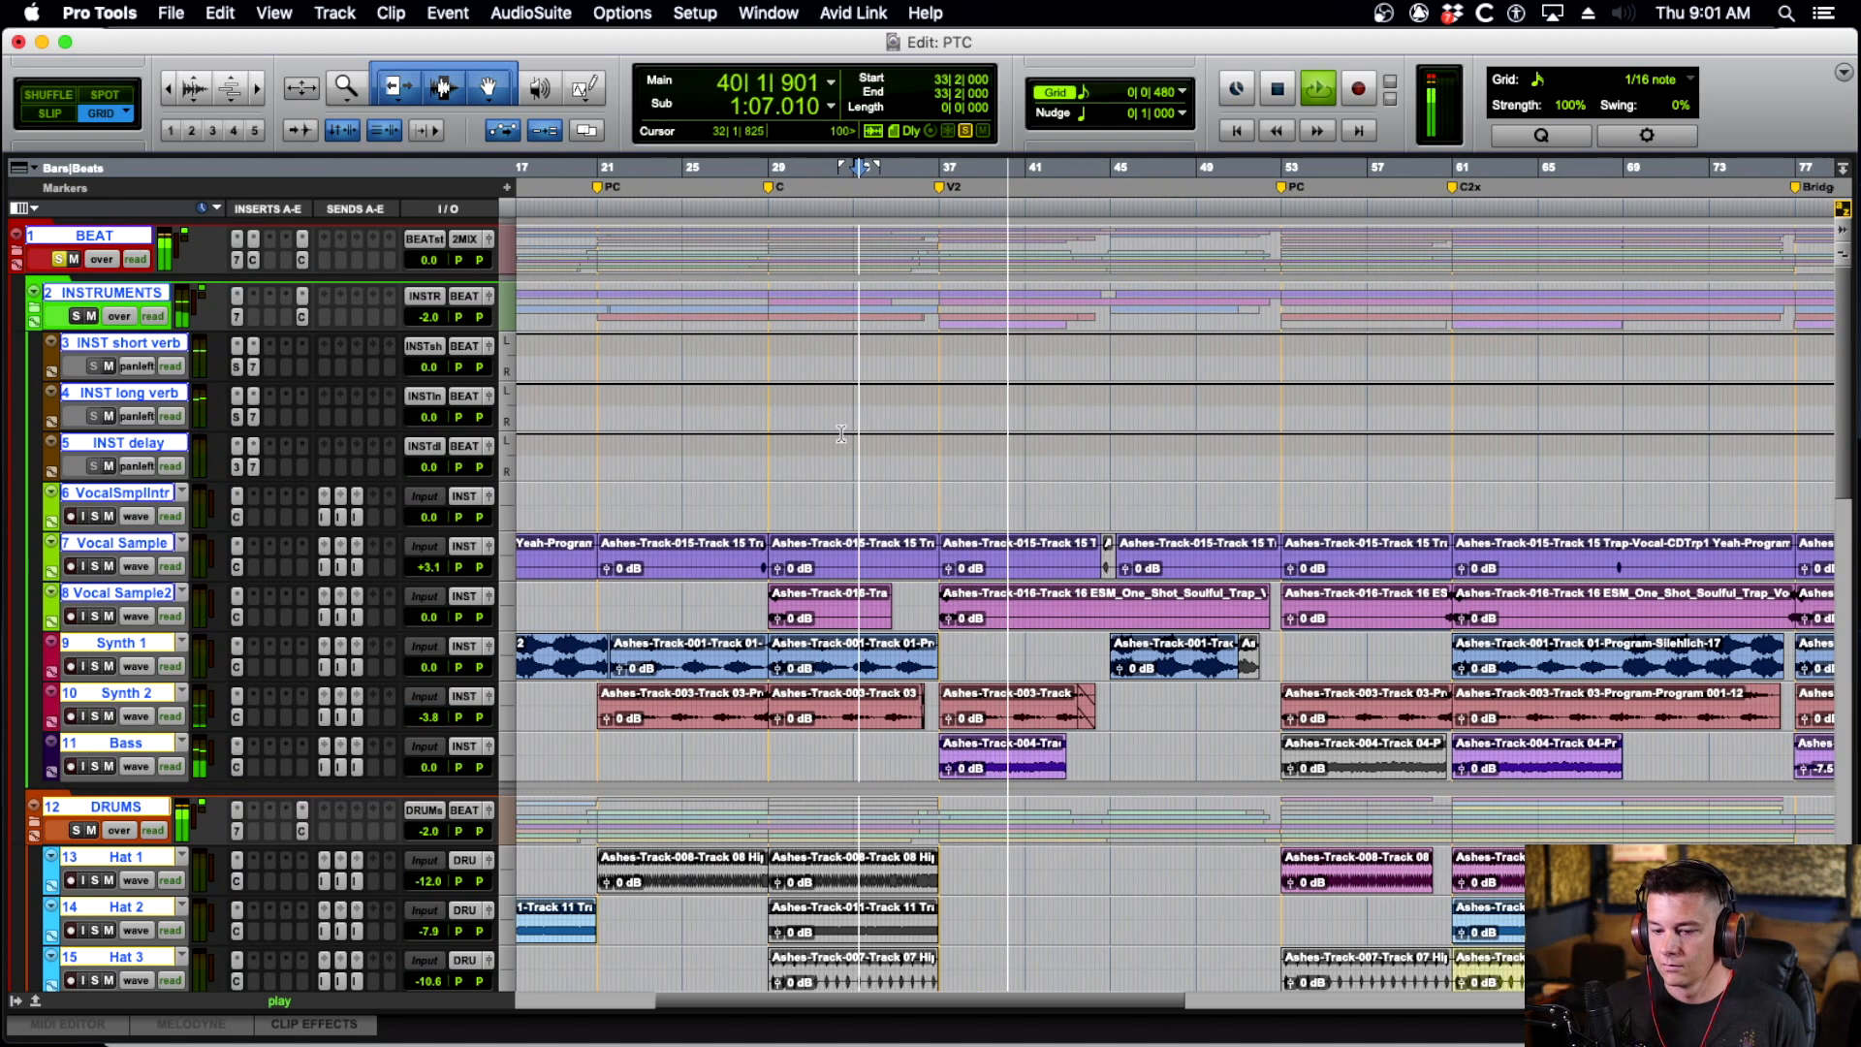
scroll(823, 438, "right", 6)
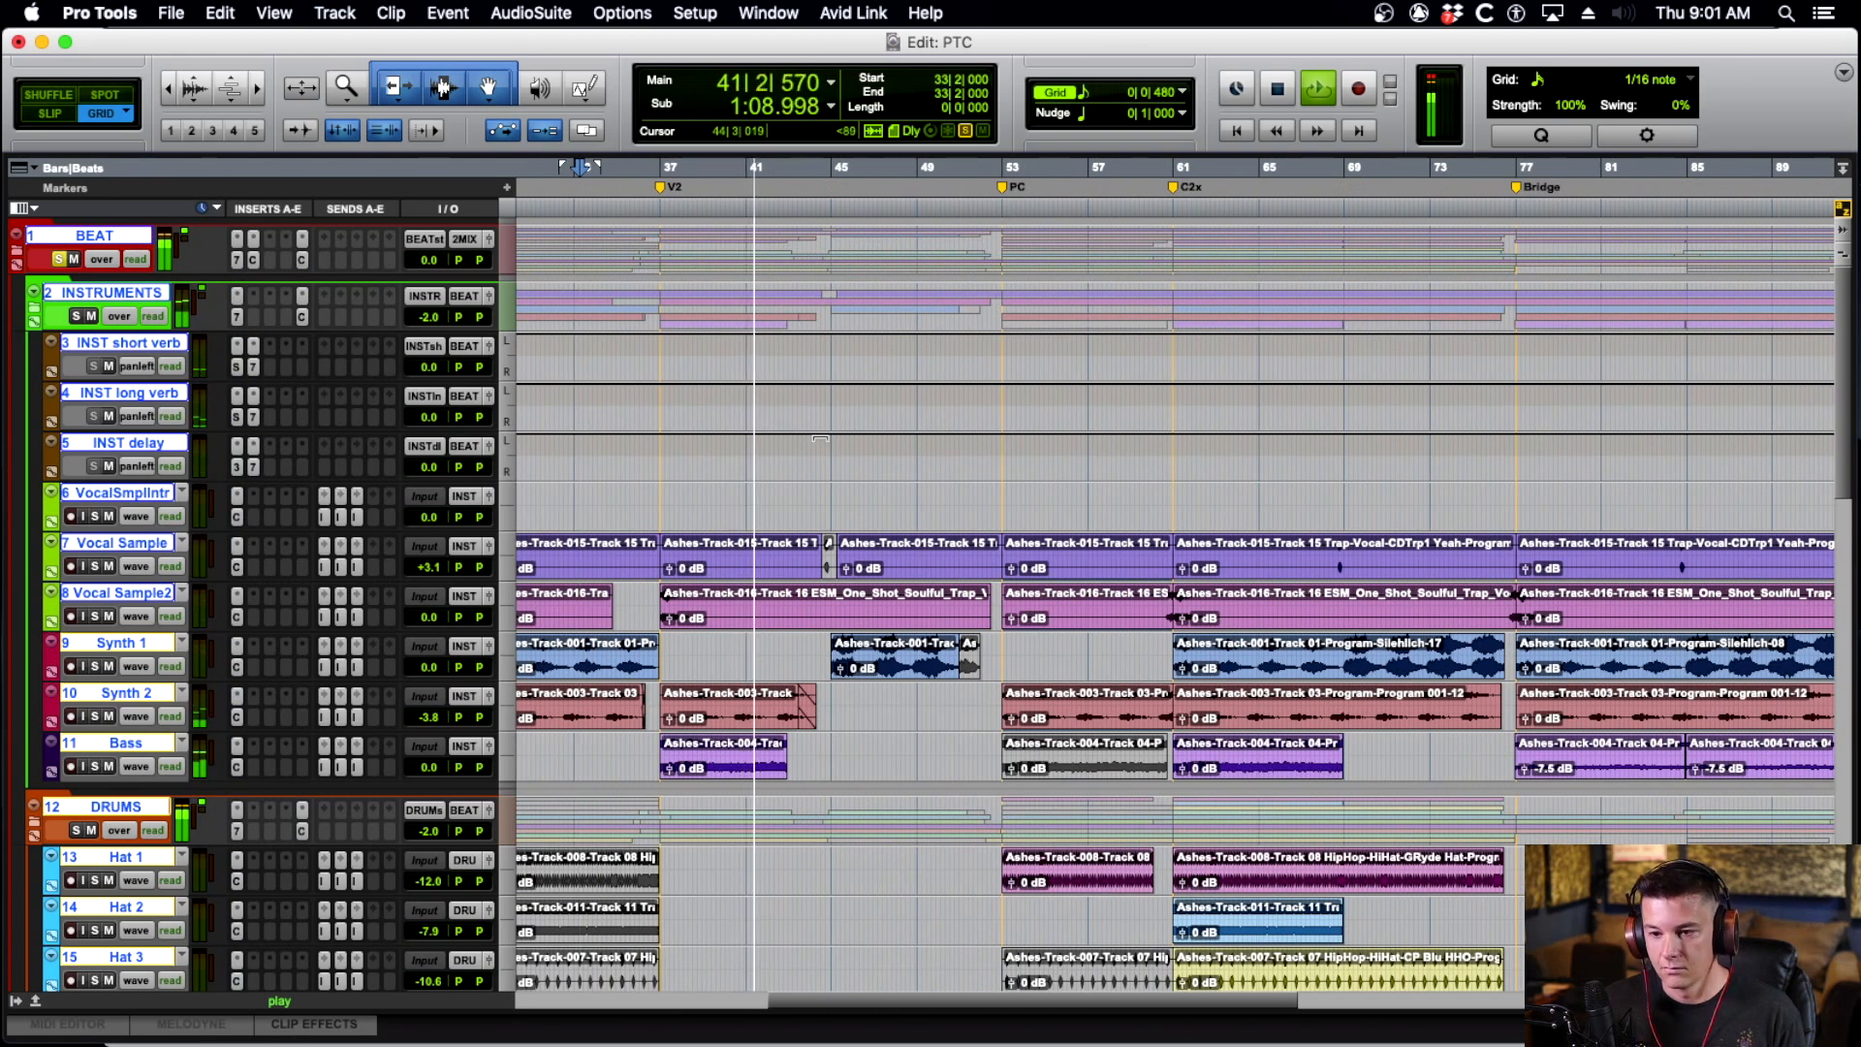
key("space")
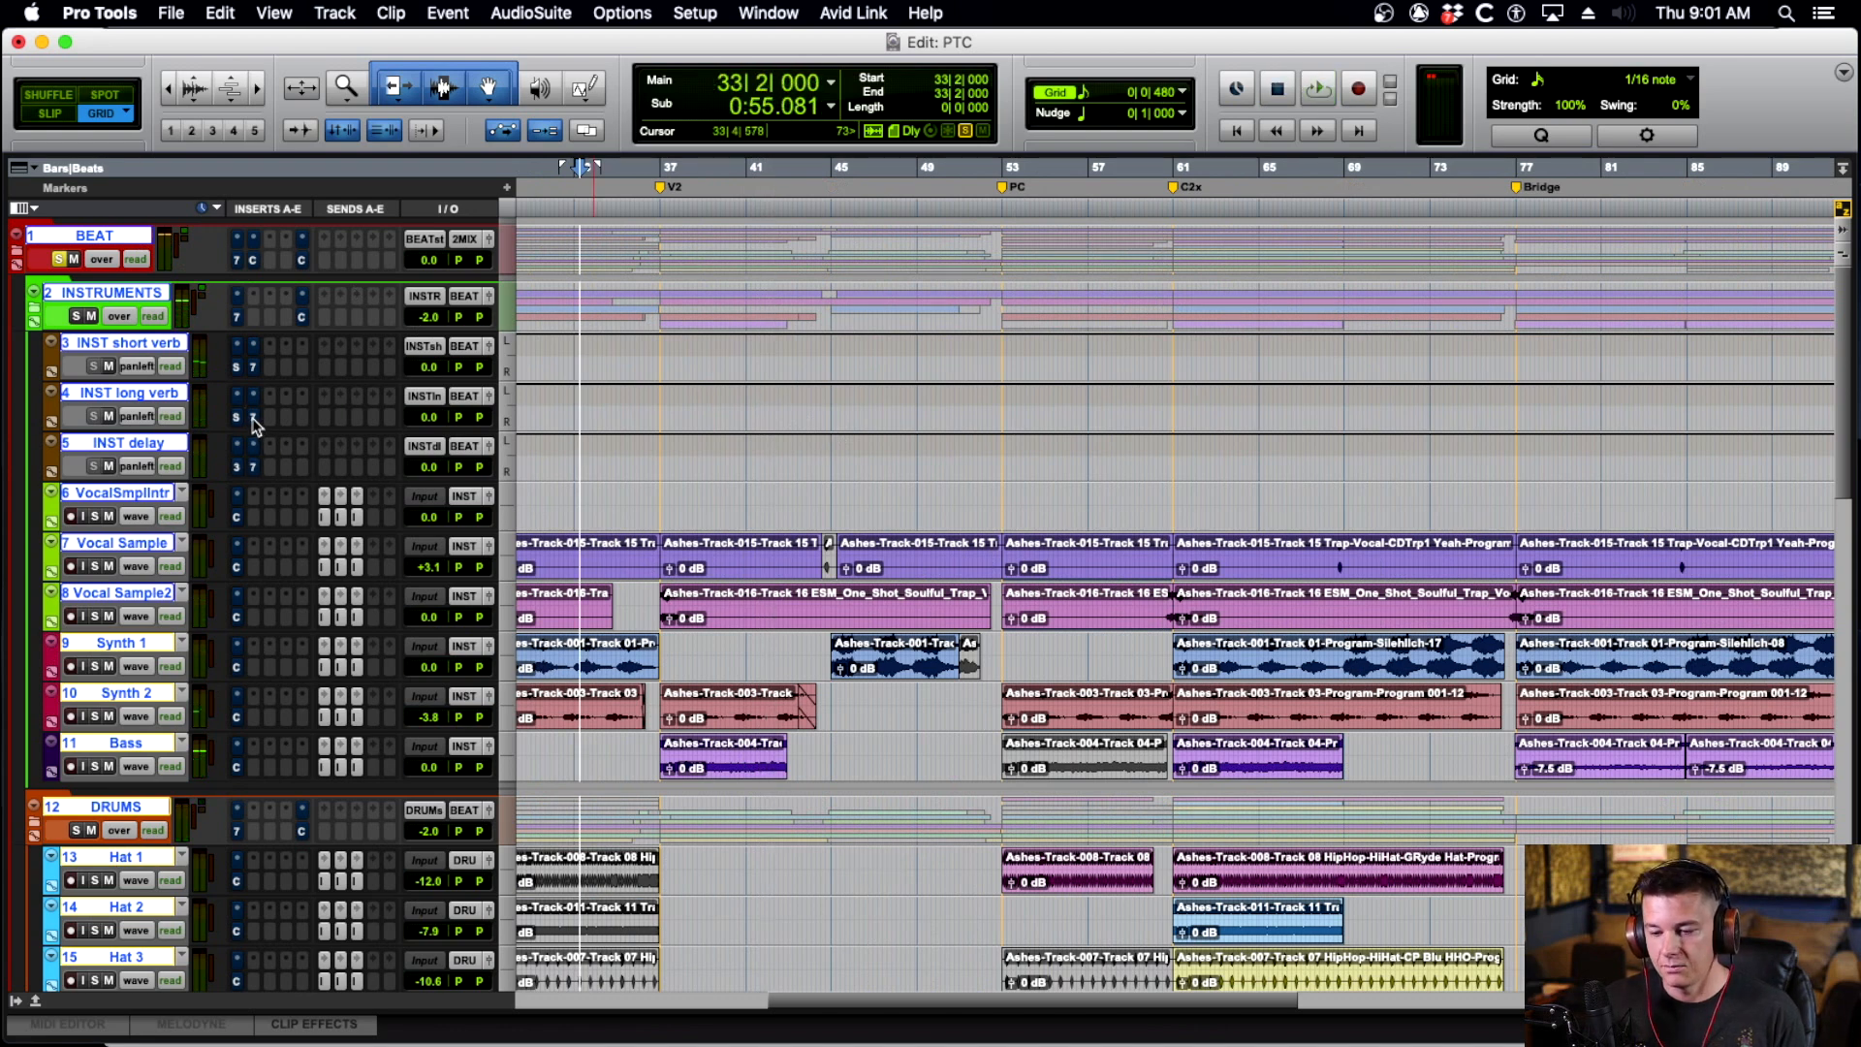
Select the Synth 1 clip at the first C2x marker, starting at 61|1|000, and play the song from there.
scroll(758, 480, "down", 5)
scroll(758, 481, "left", 3)
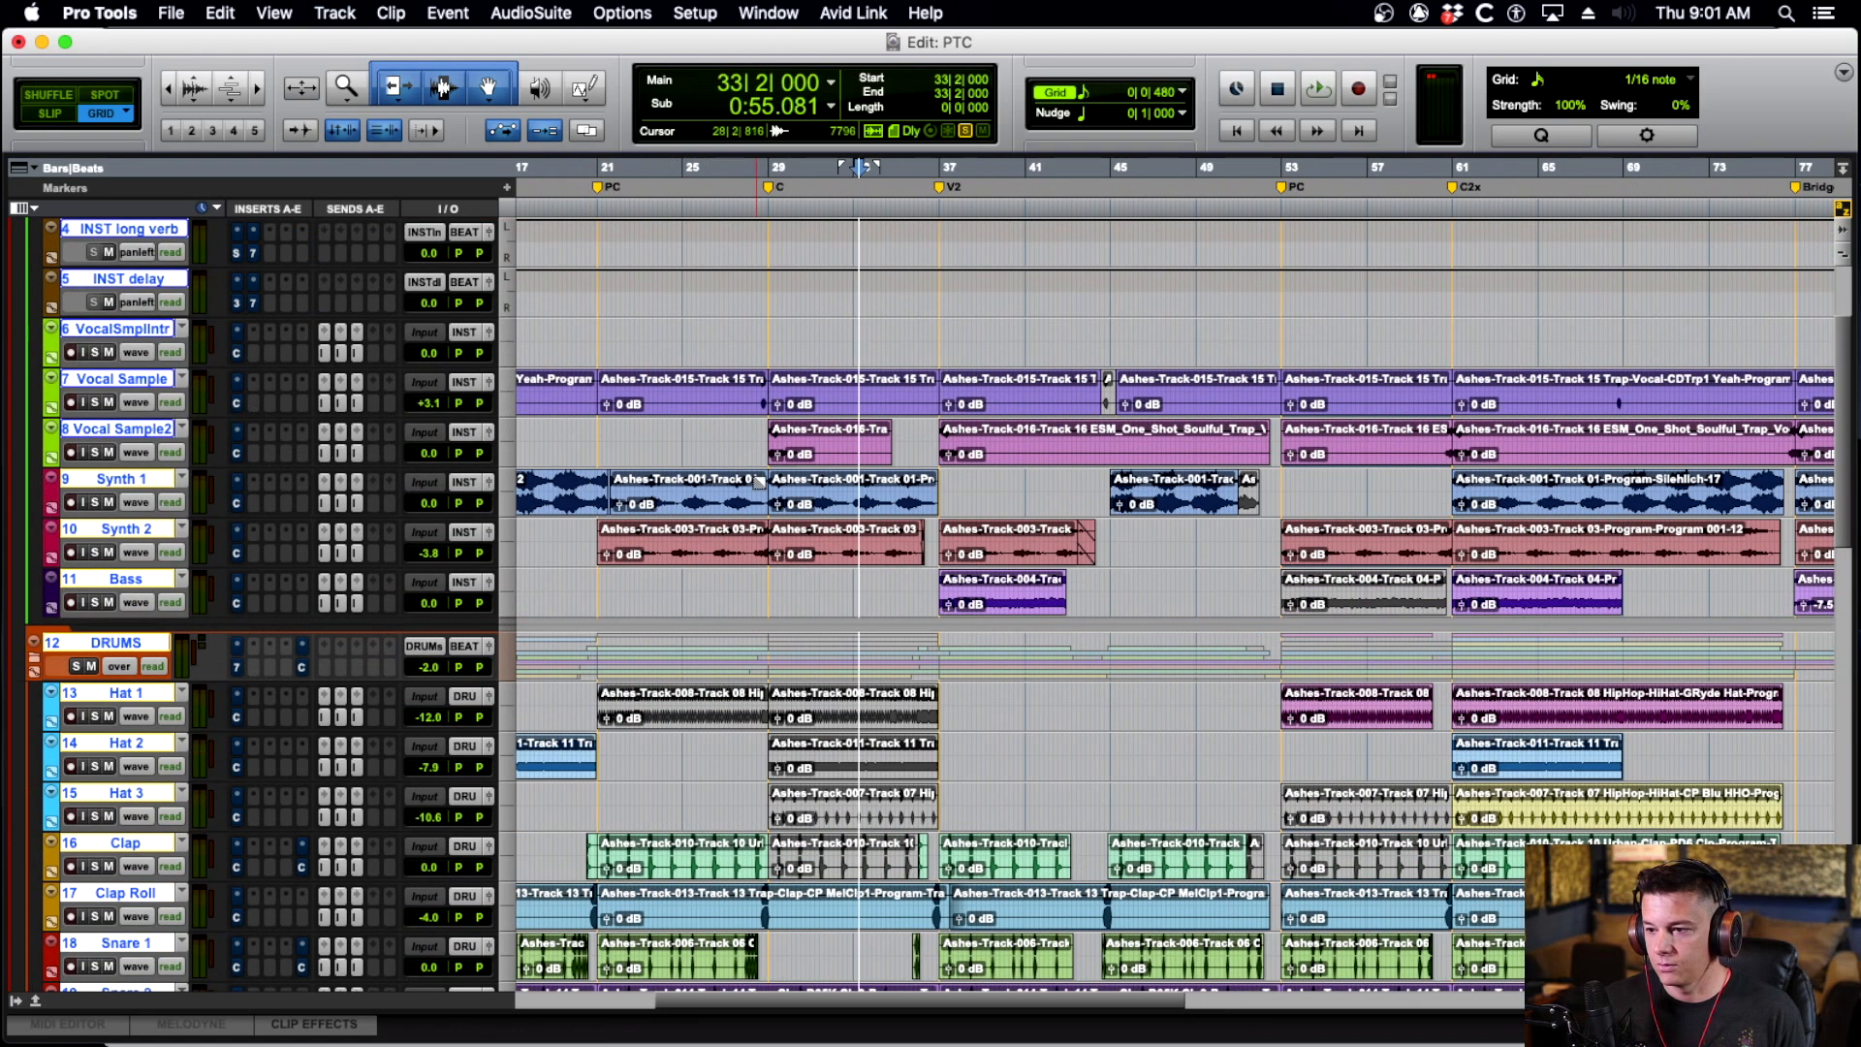
scroll(758, 481, "down", 6)
scroll(792, 451, "right", 4)
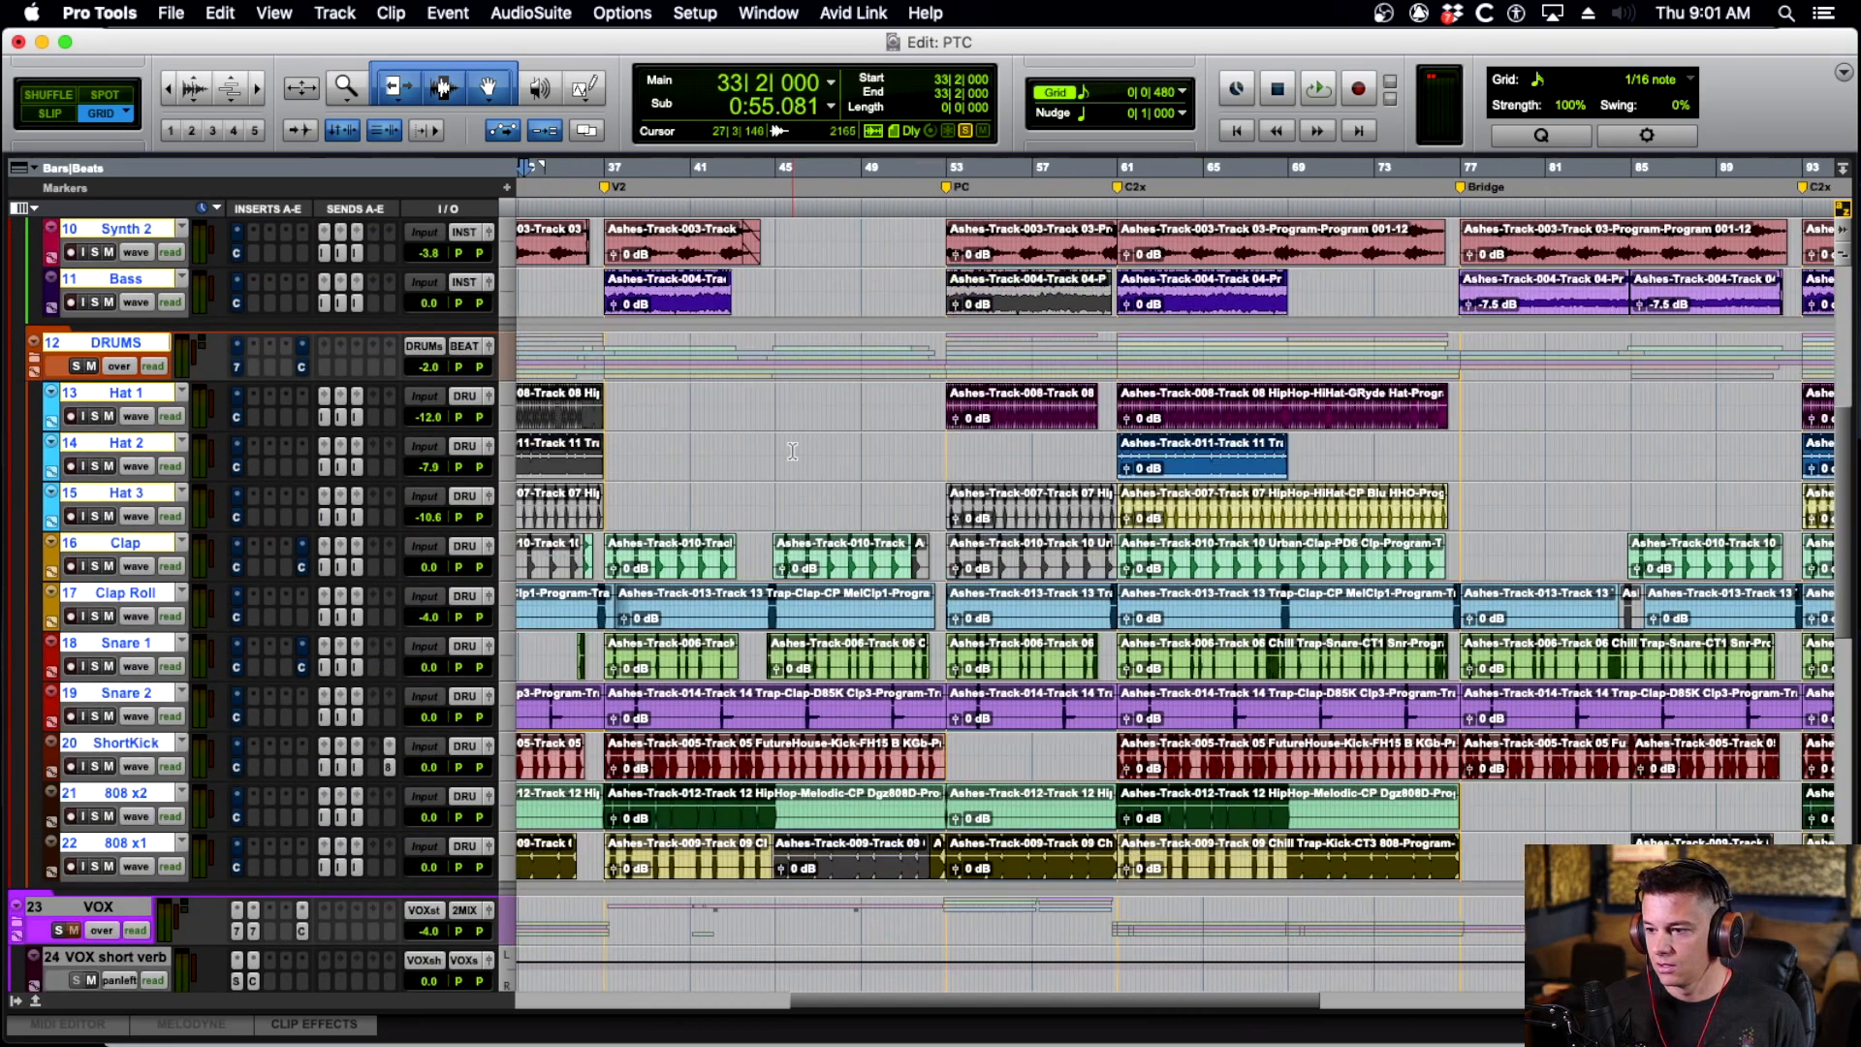
scroll(792, 451, "up", 4)
scroll(1062, 453, "right", 2)
left_click(1058, 411)
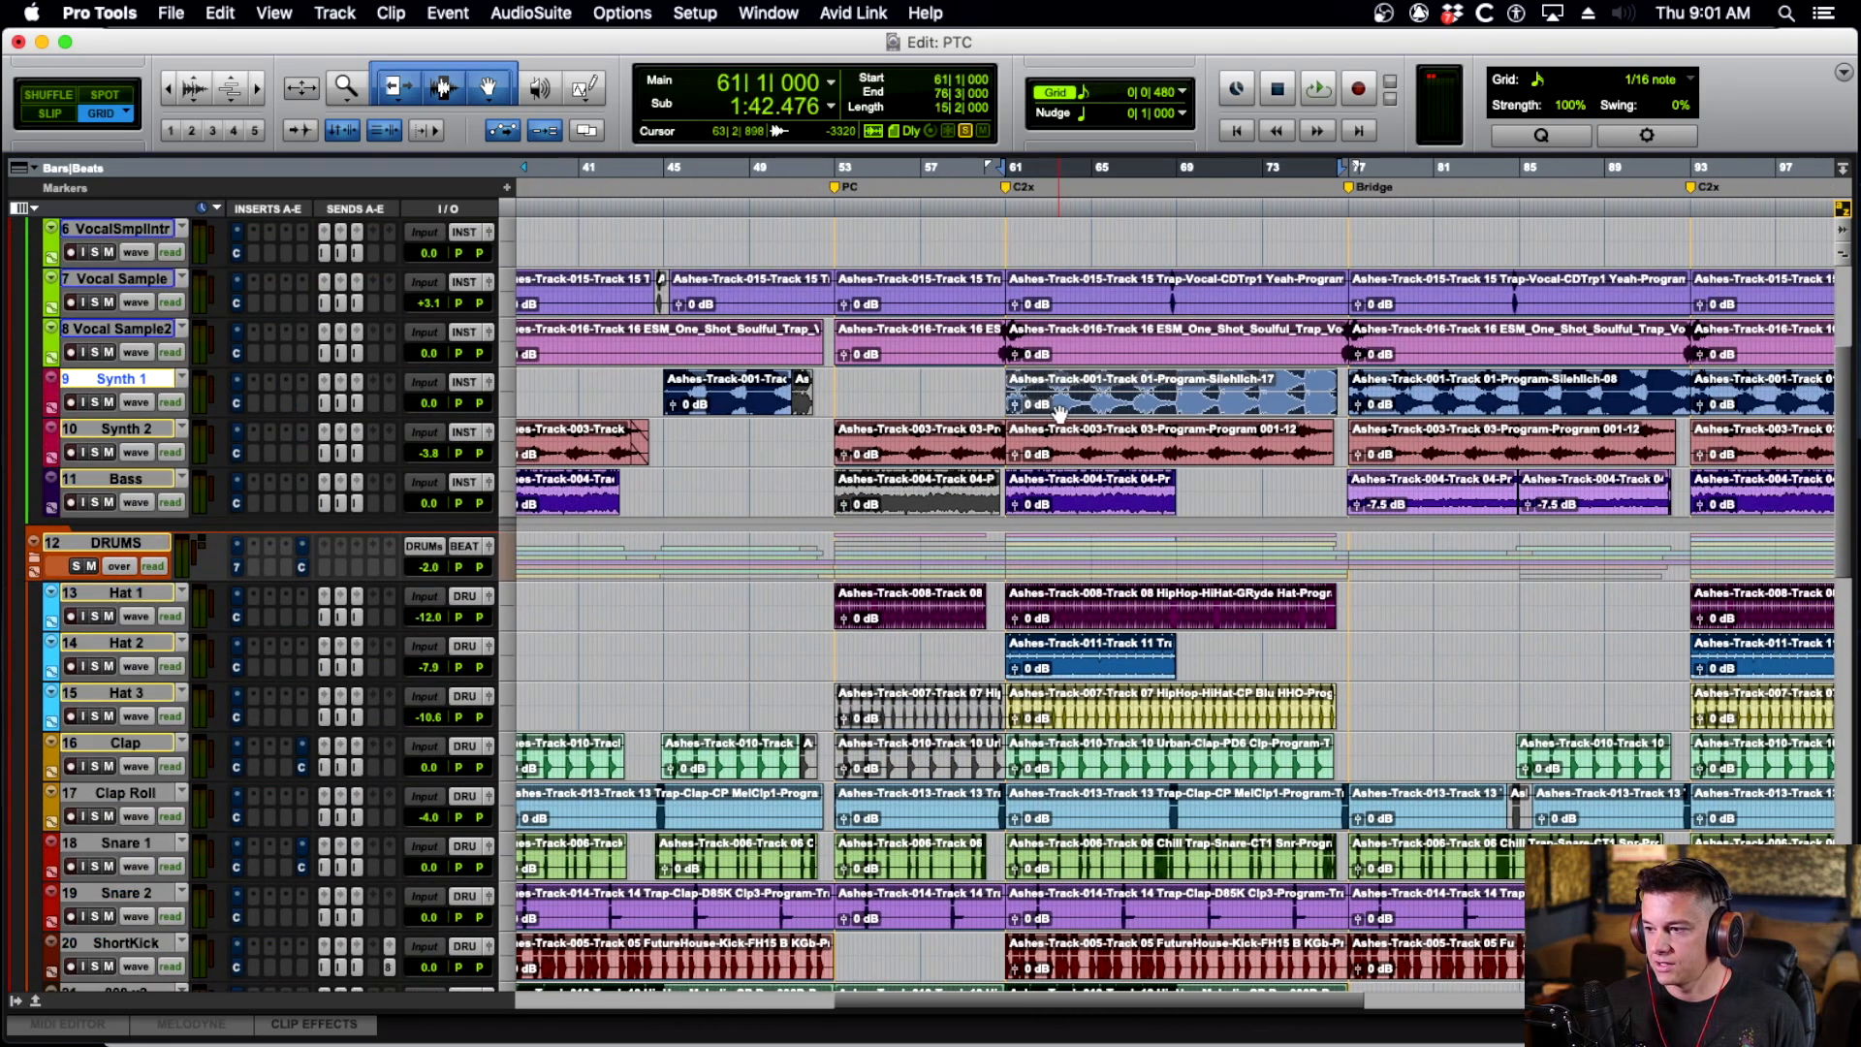
key("space")
scroll(1086, 412, "right", 3)
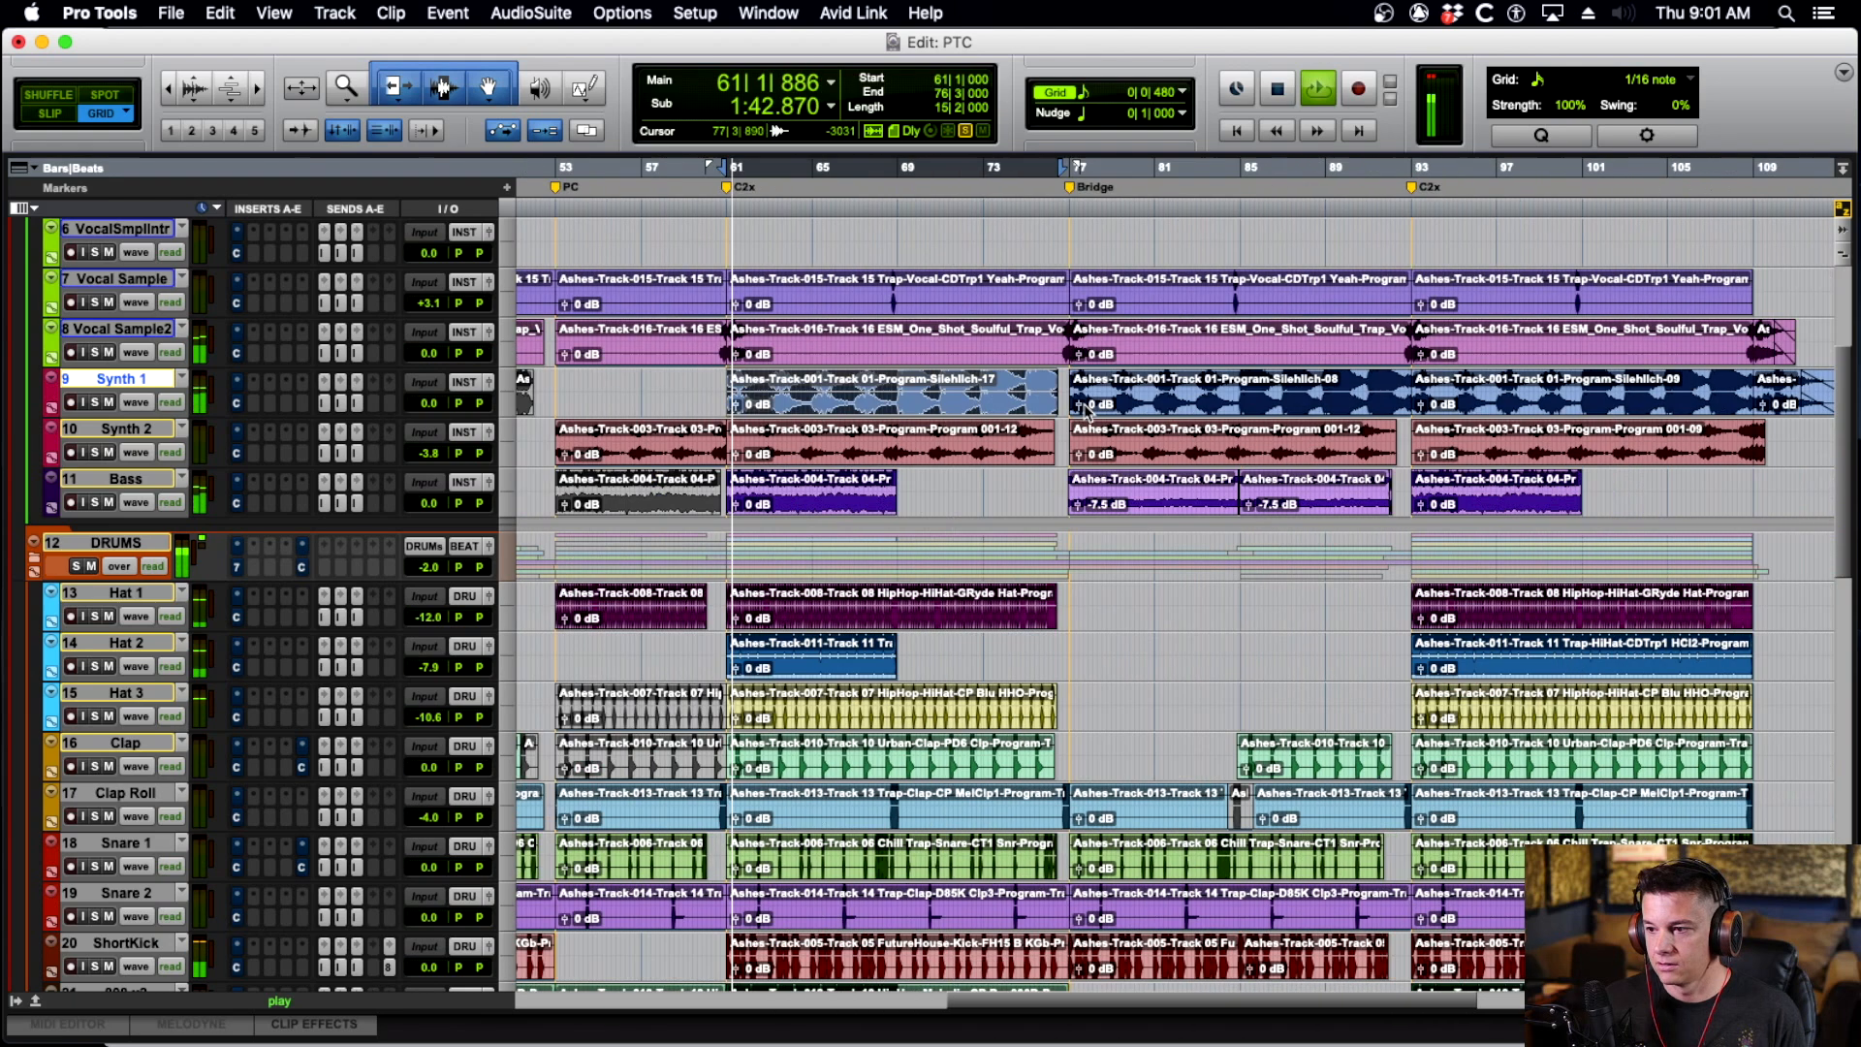
Select the BEAT folder with all its tracks and reactivate their inserts while the second chorus plays.
scroll(737, 397, "up", 5)
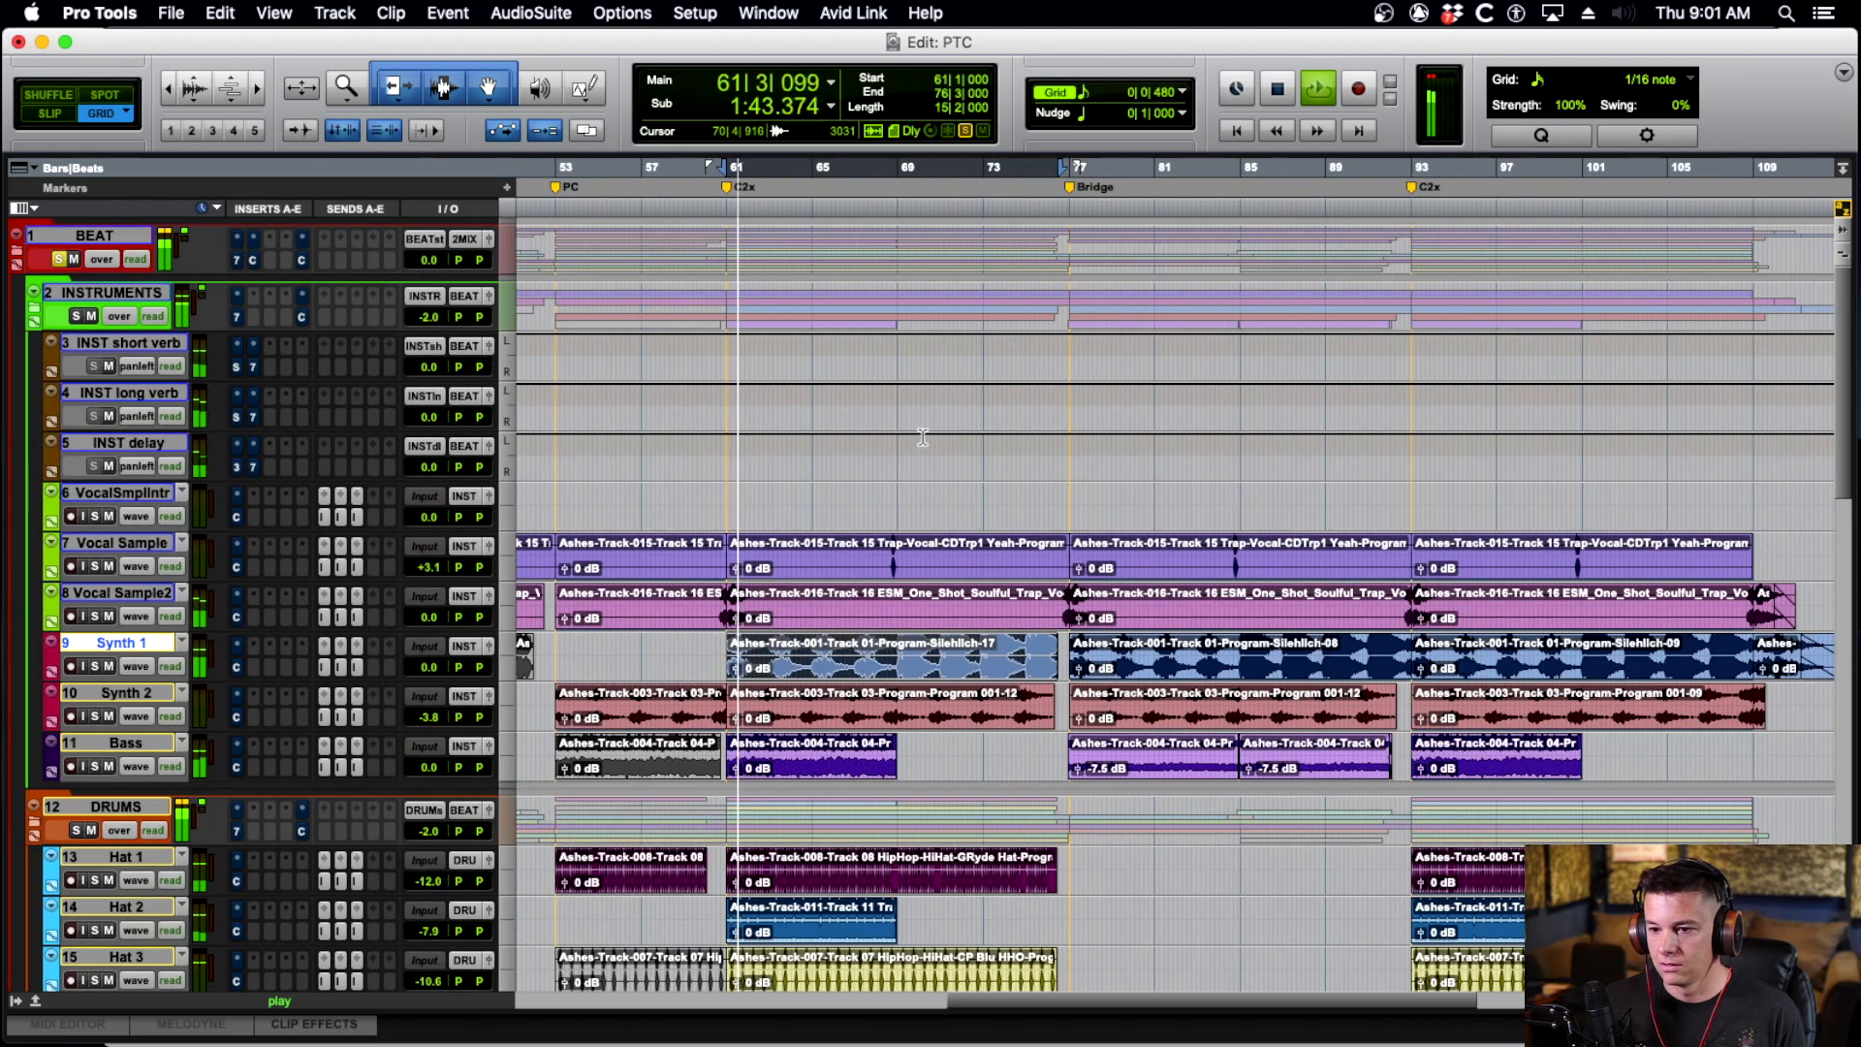
left_click(112, 236)
scroll(139, 631, "down", 10)
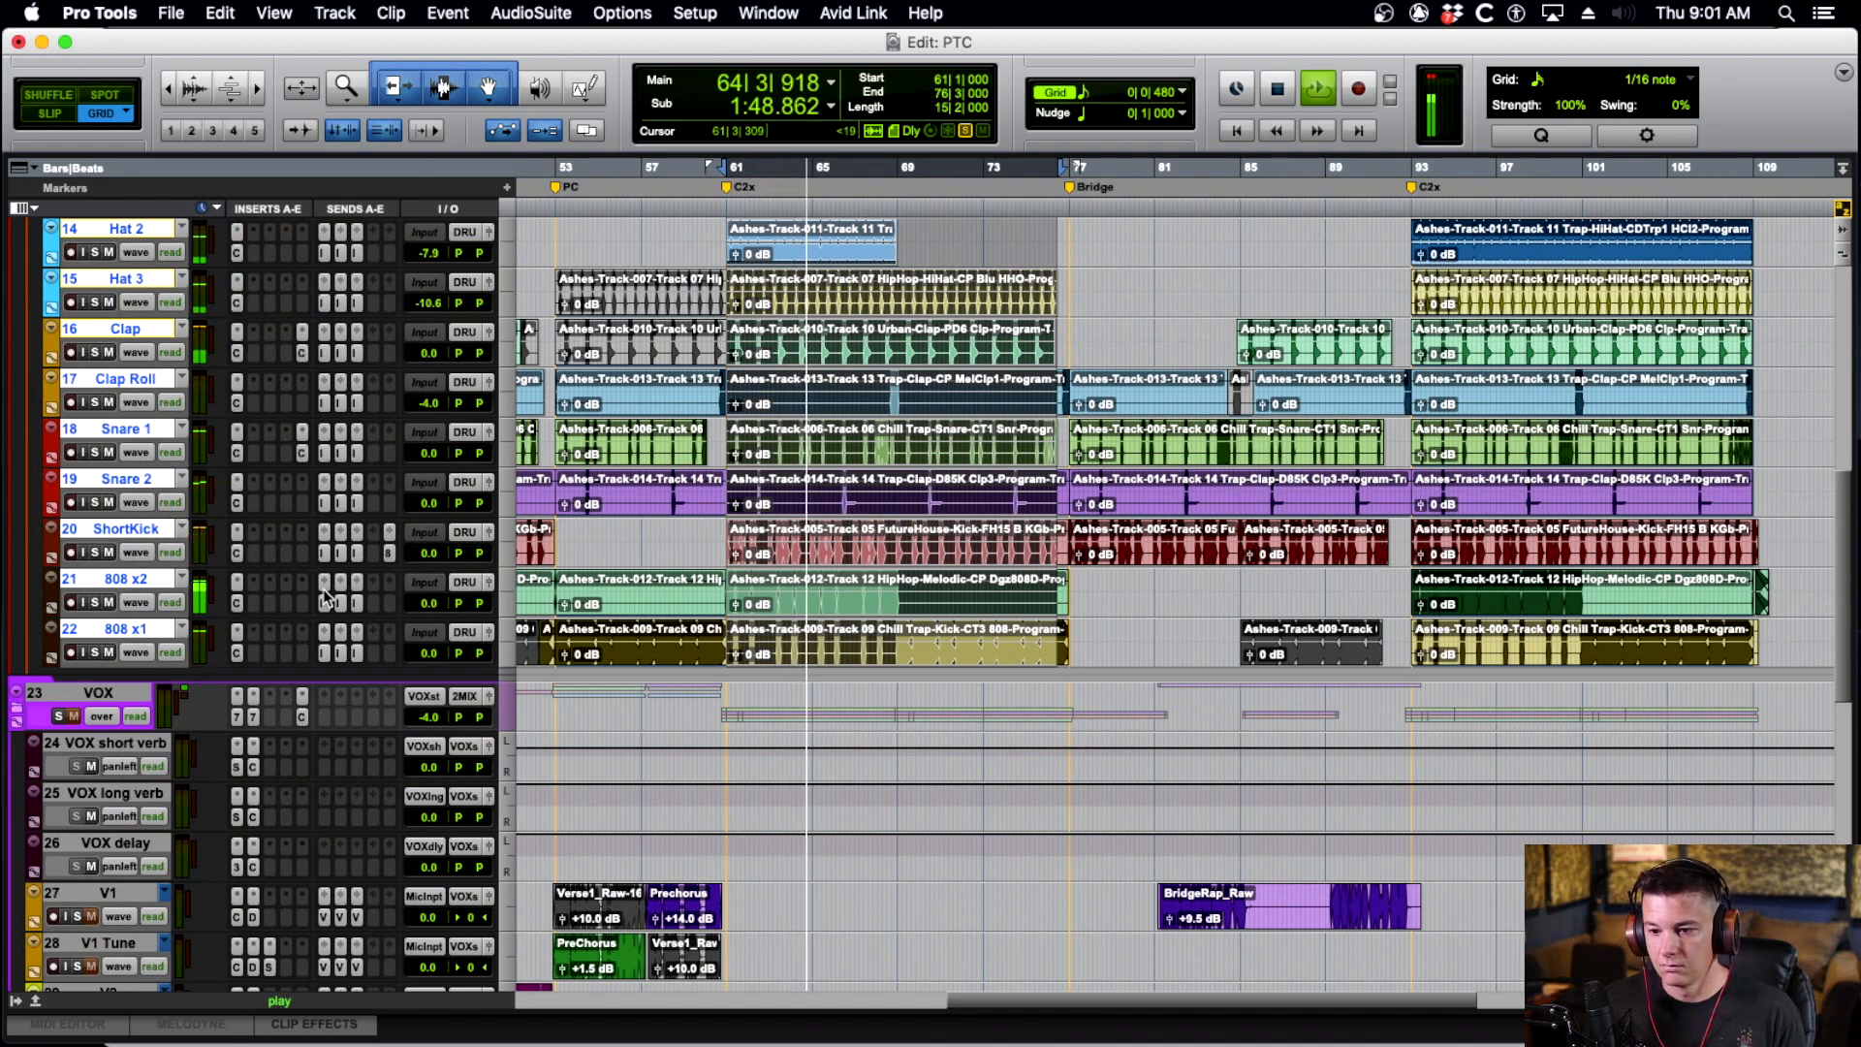
Reselect the tracks from the BEAT folder down to 808 x1, listen through the second chorus, and stop playback.
scroll(766, 587, "up", 5)
scroll(766, 586, "up", 5)
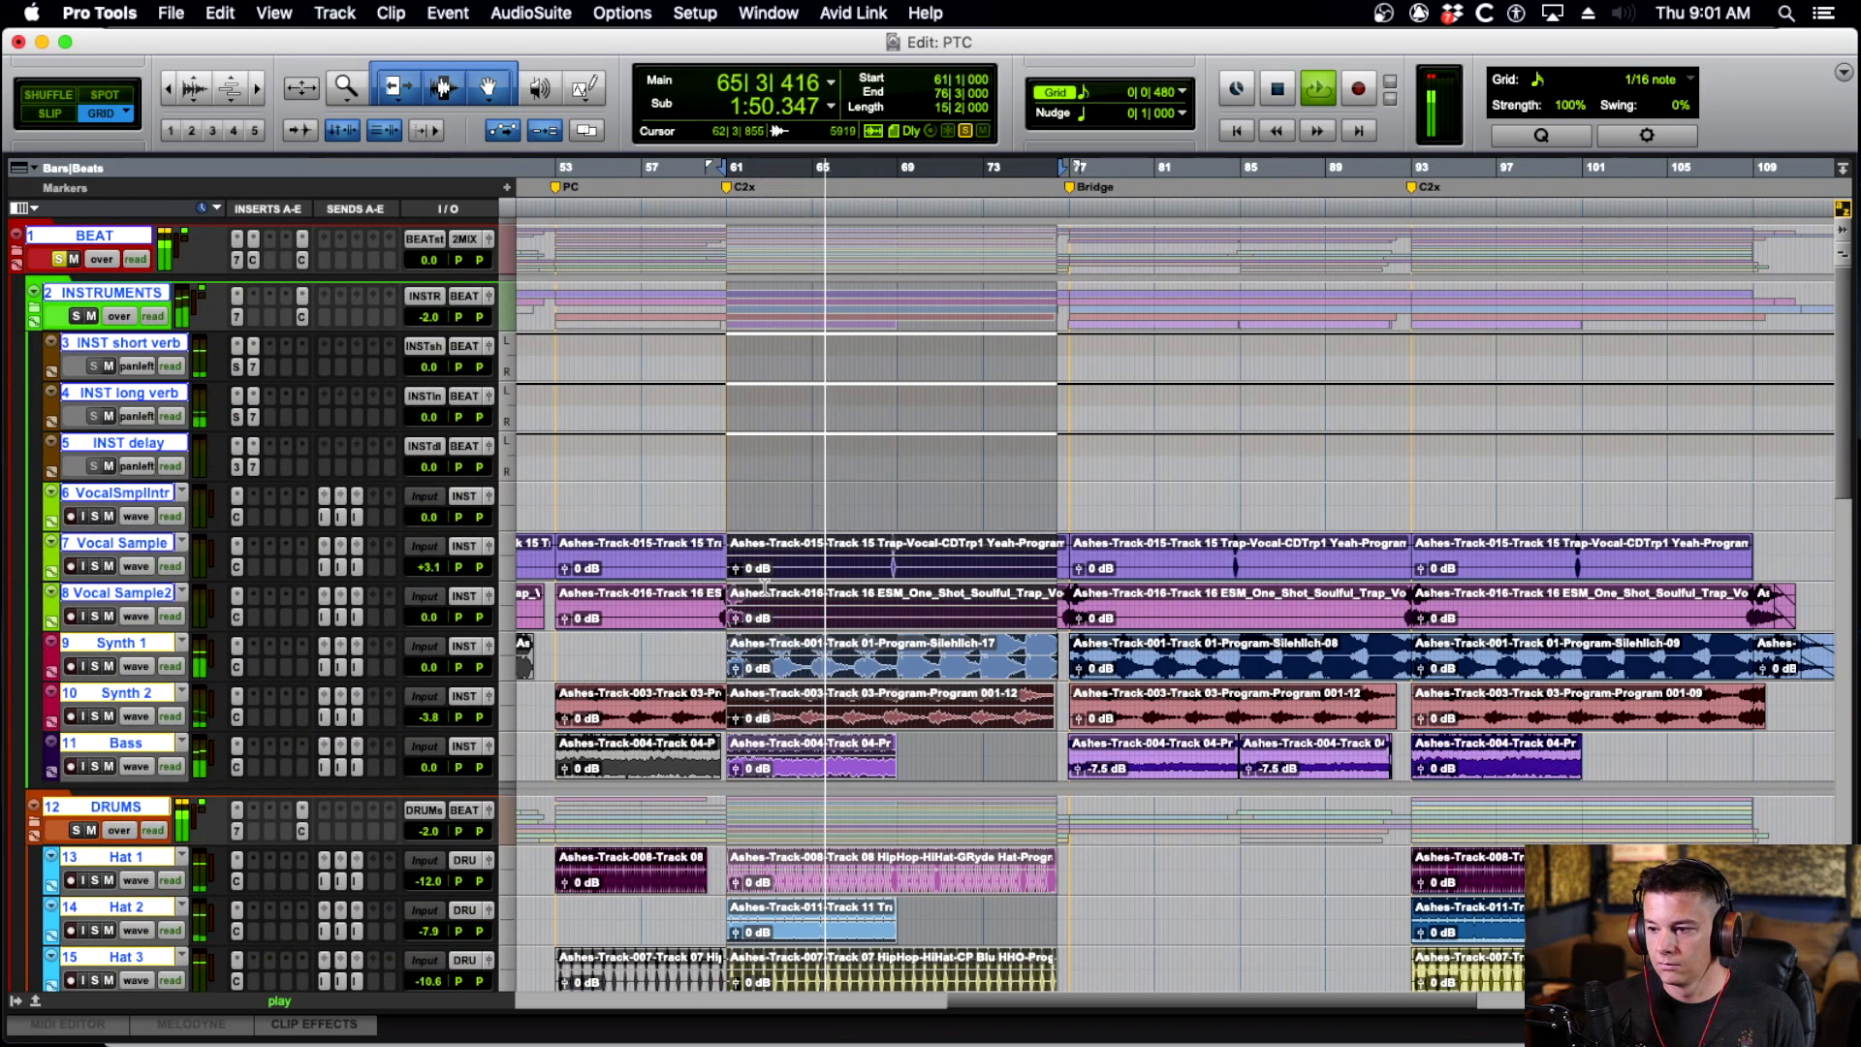
left_click(863, 419)
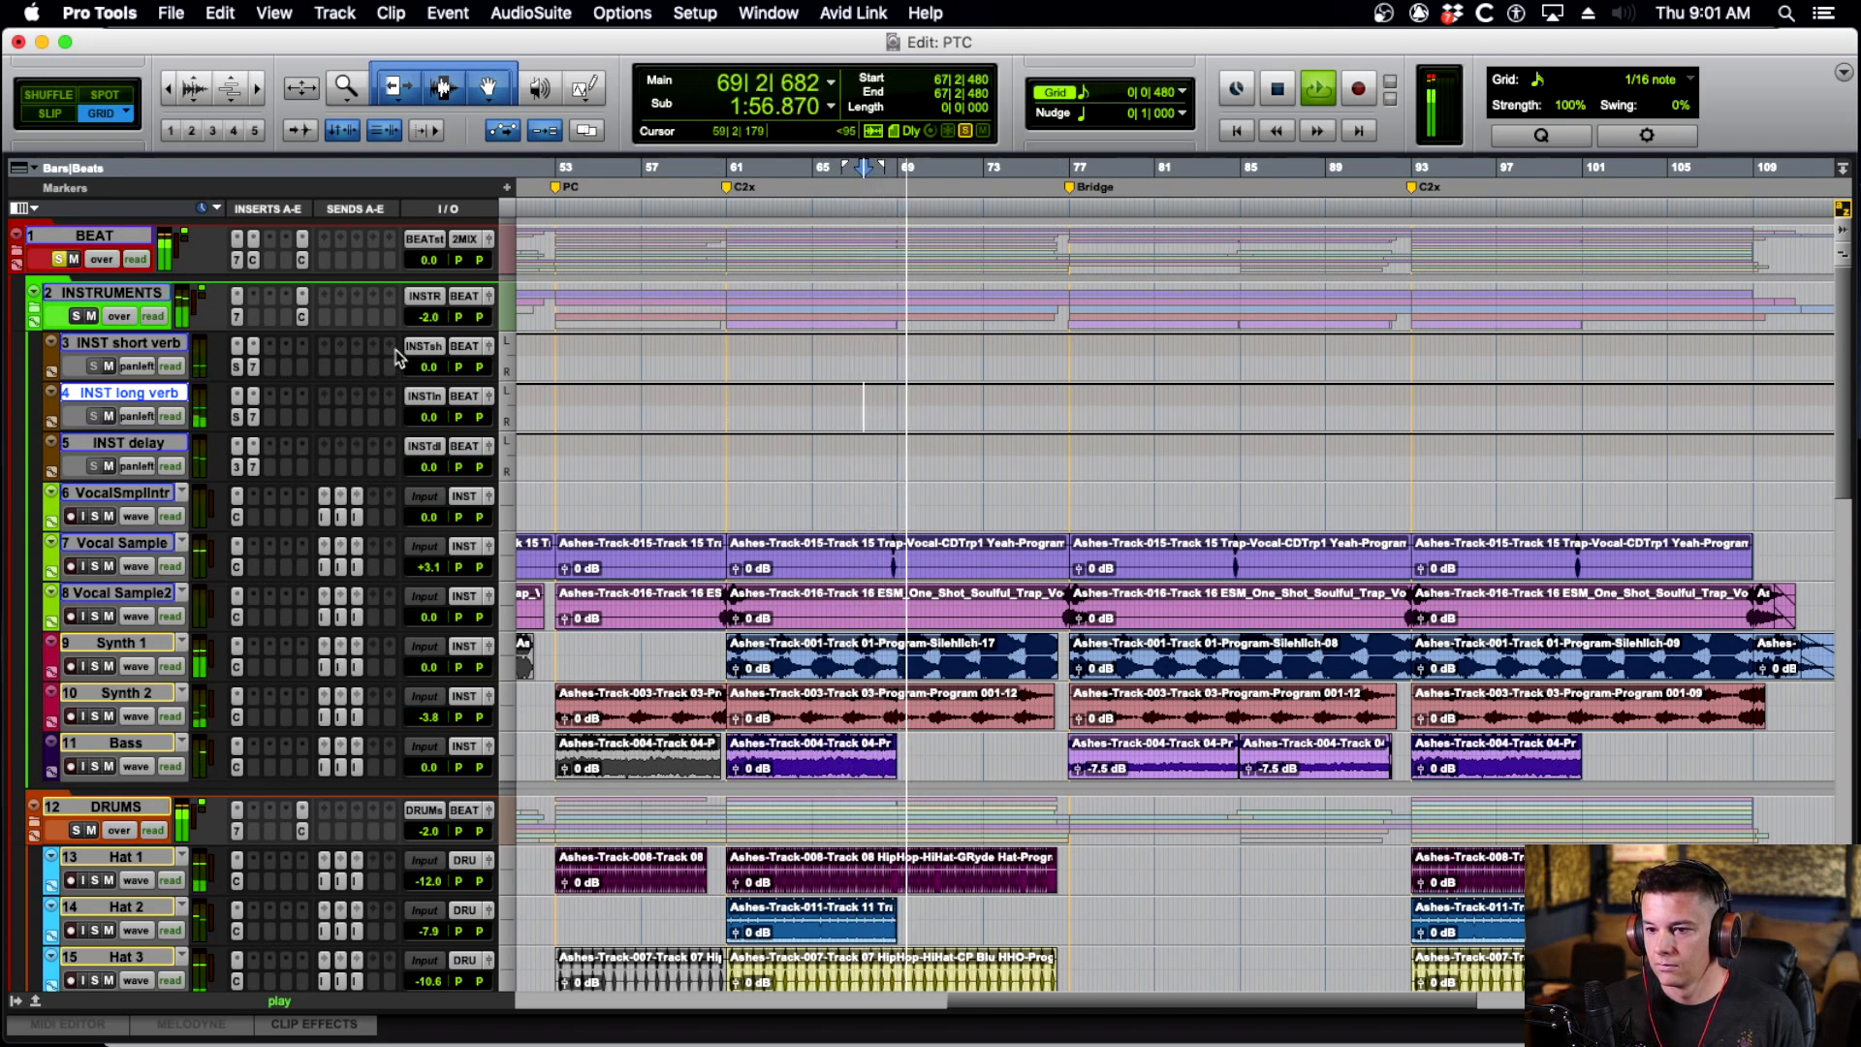
left_click(102, 237)
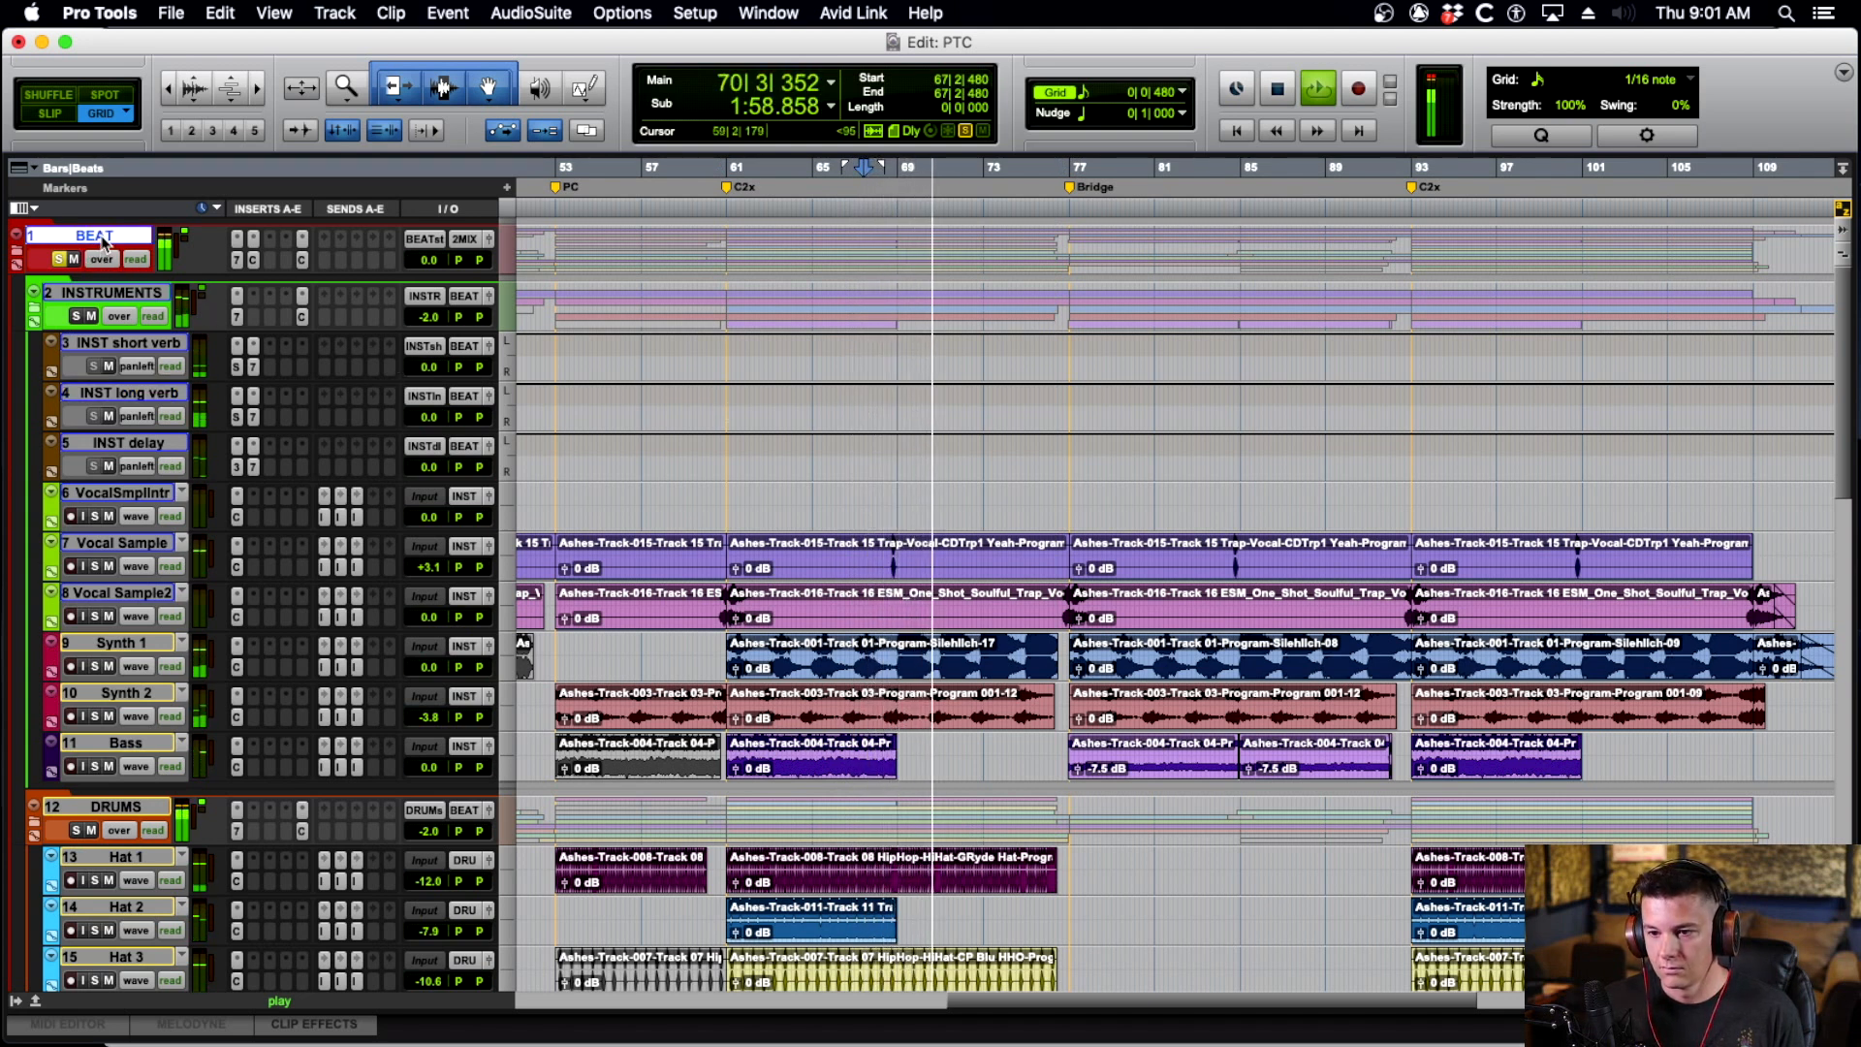
scroll(102, 242, "down", 10)
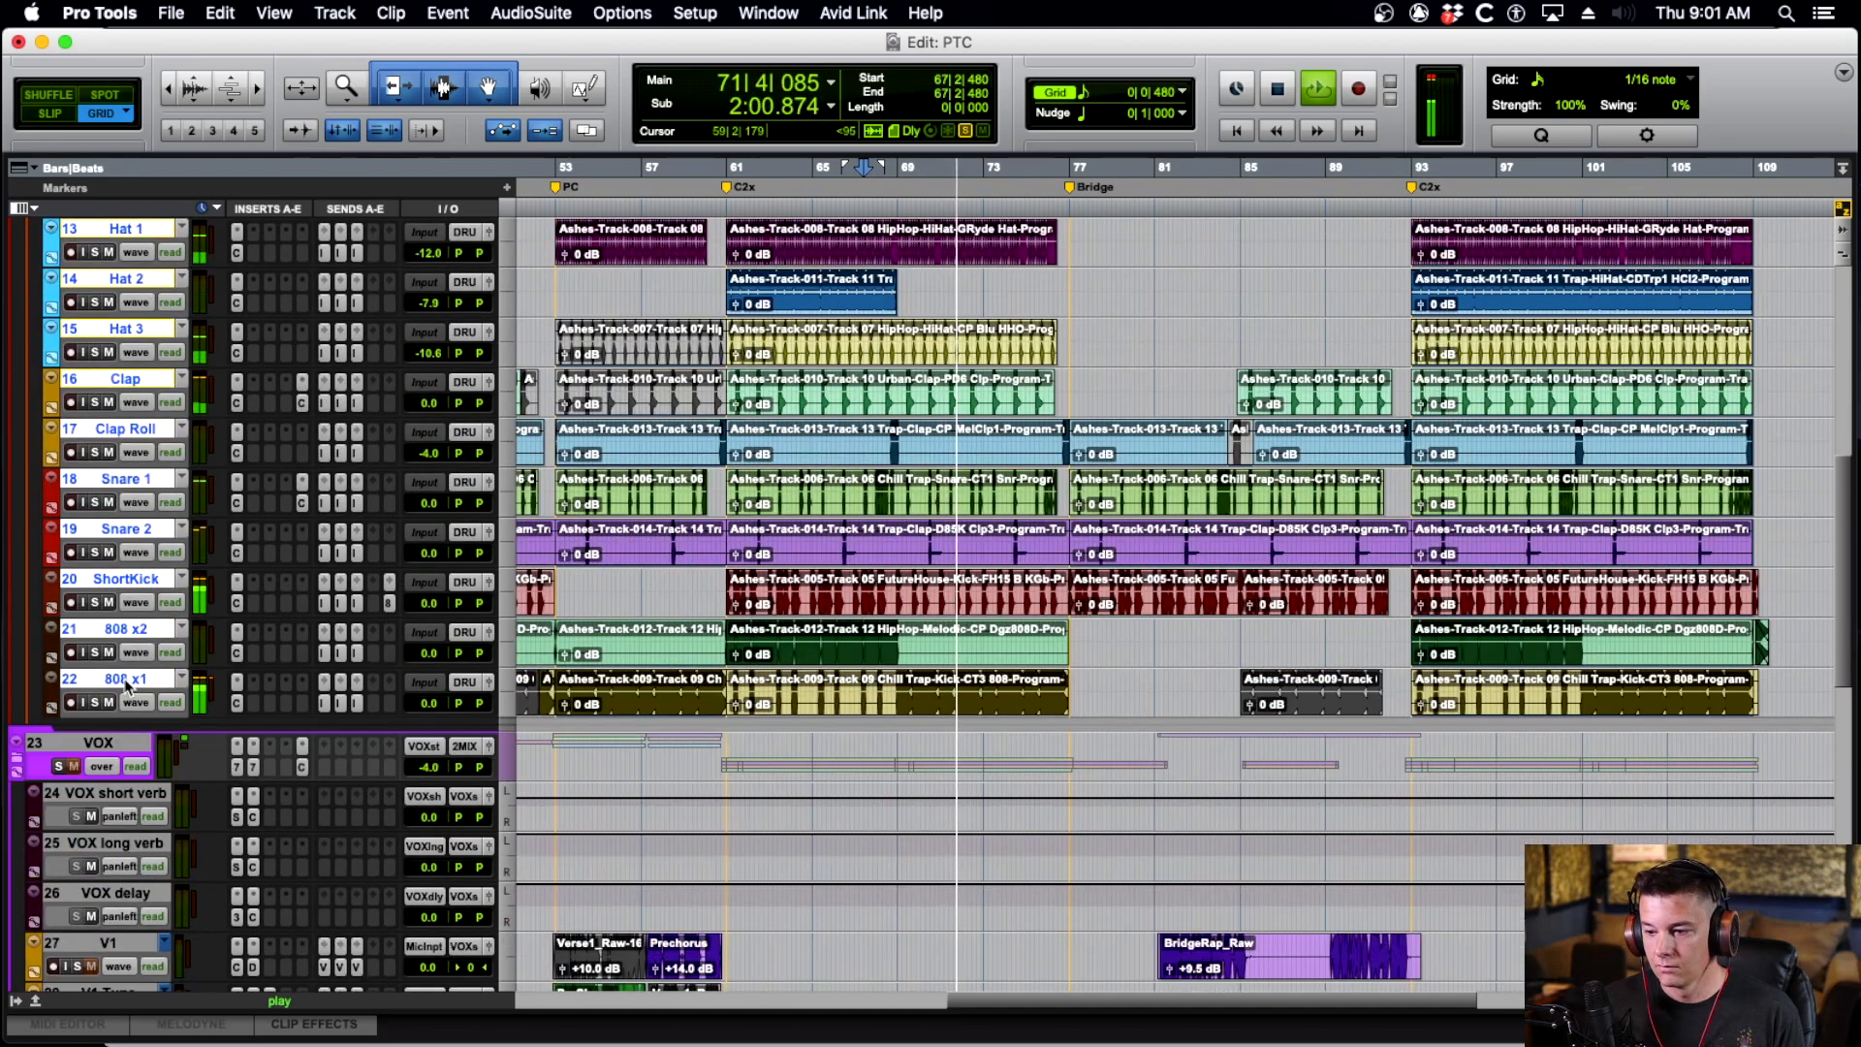
scroll(126, 678, "up", 10)
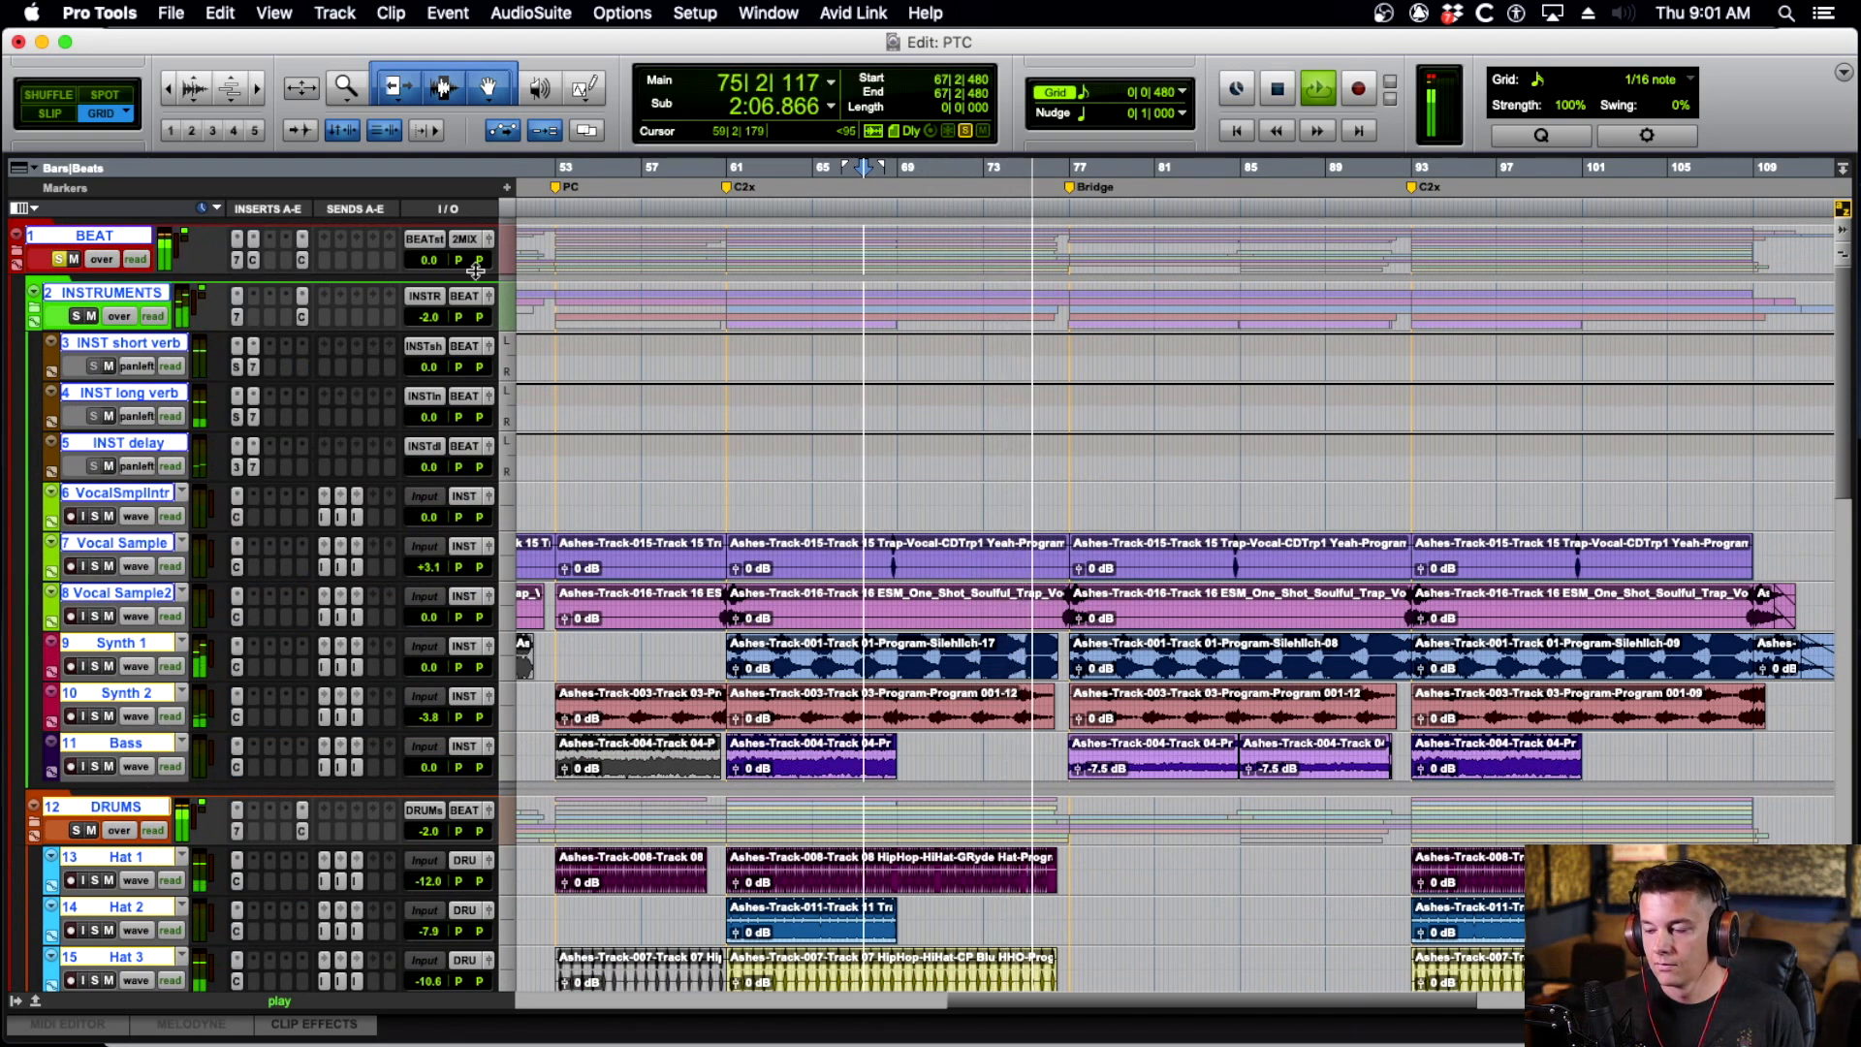
key("space")
Select the ShortKick, 808 x2 and 808 x1 clips in the second chorus, starting at 61|1|000.
left_click(923, 548)
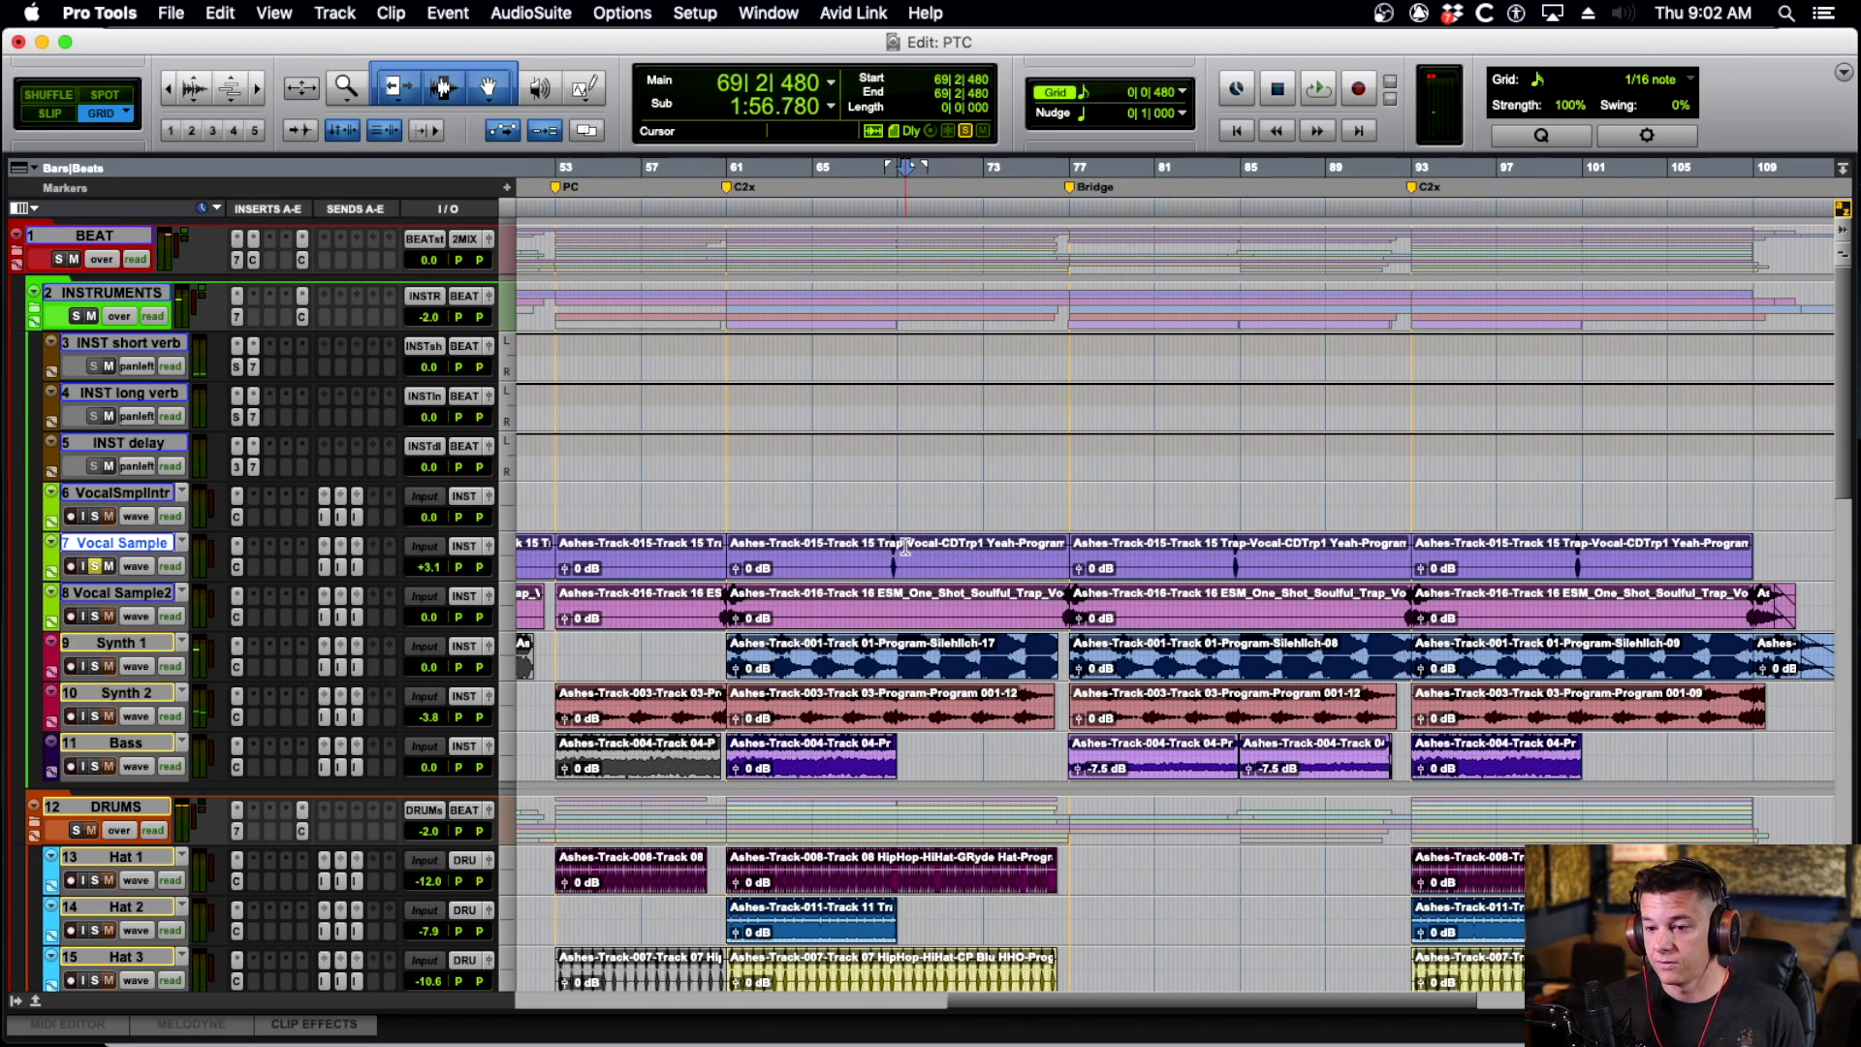
scroll(909, 577, "down", 10)
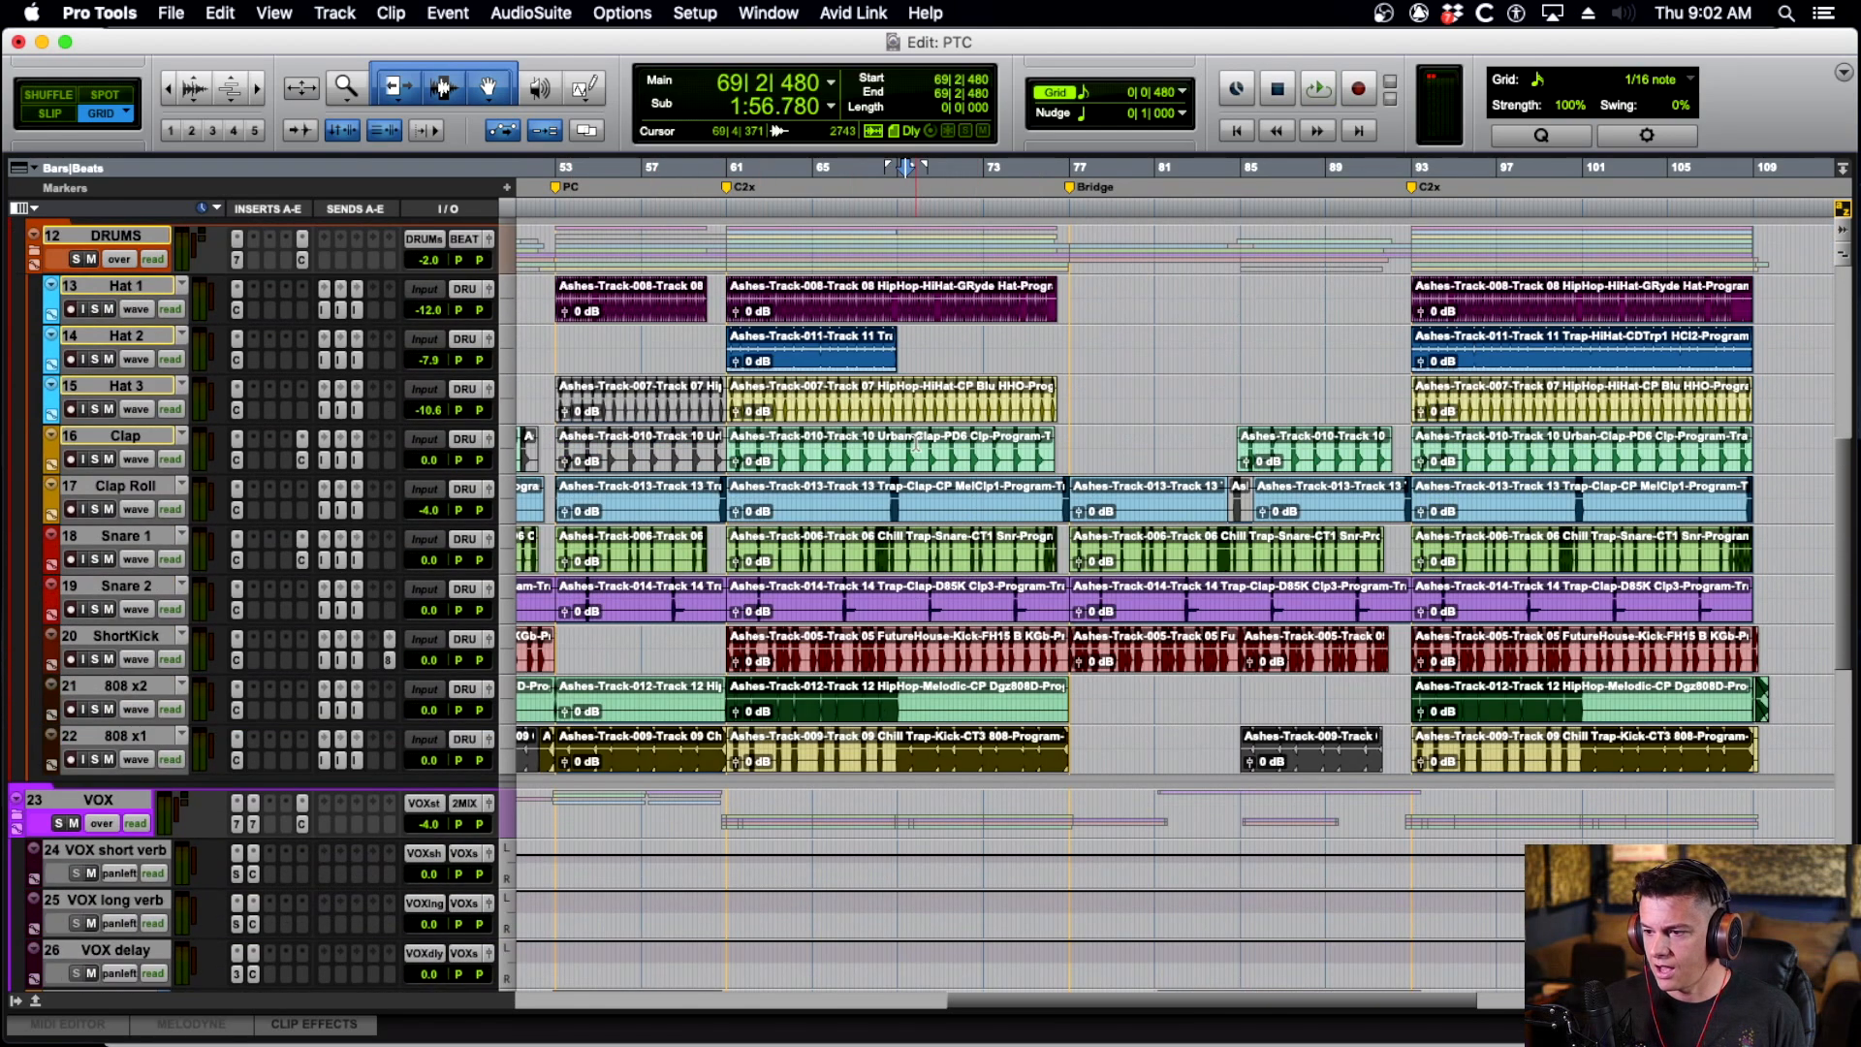
left_click(917, 445)
key("super+bracketright")
scroll(917, 450, "down", 4)
left_click(927, 456)
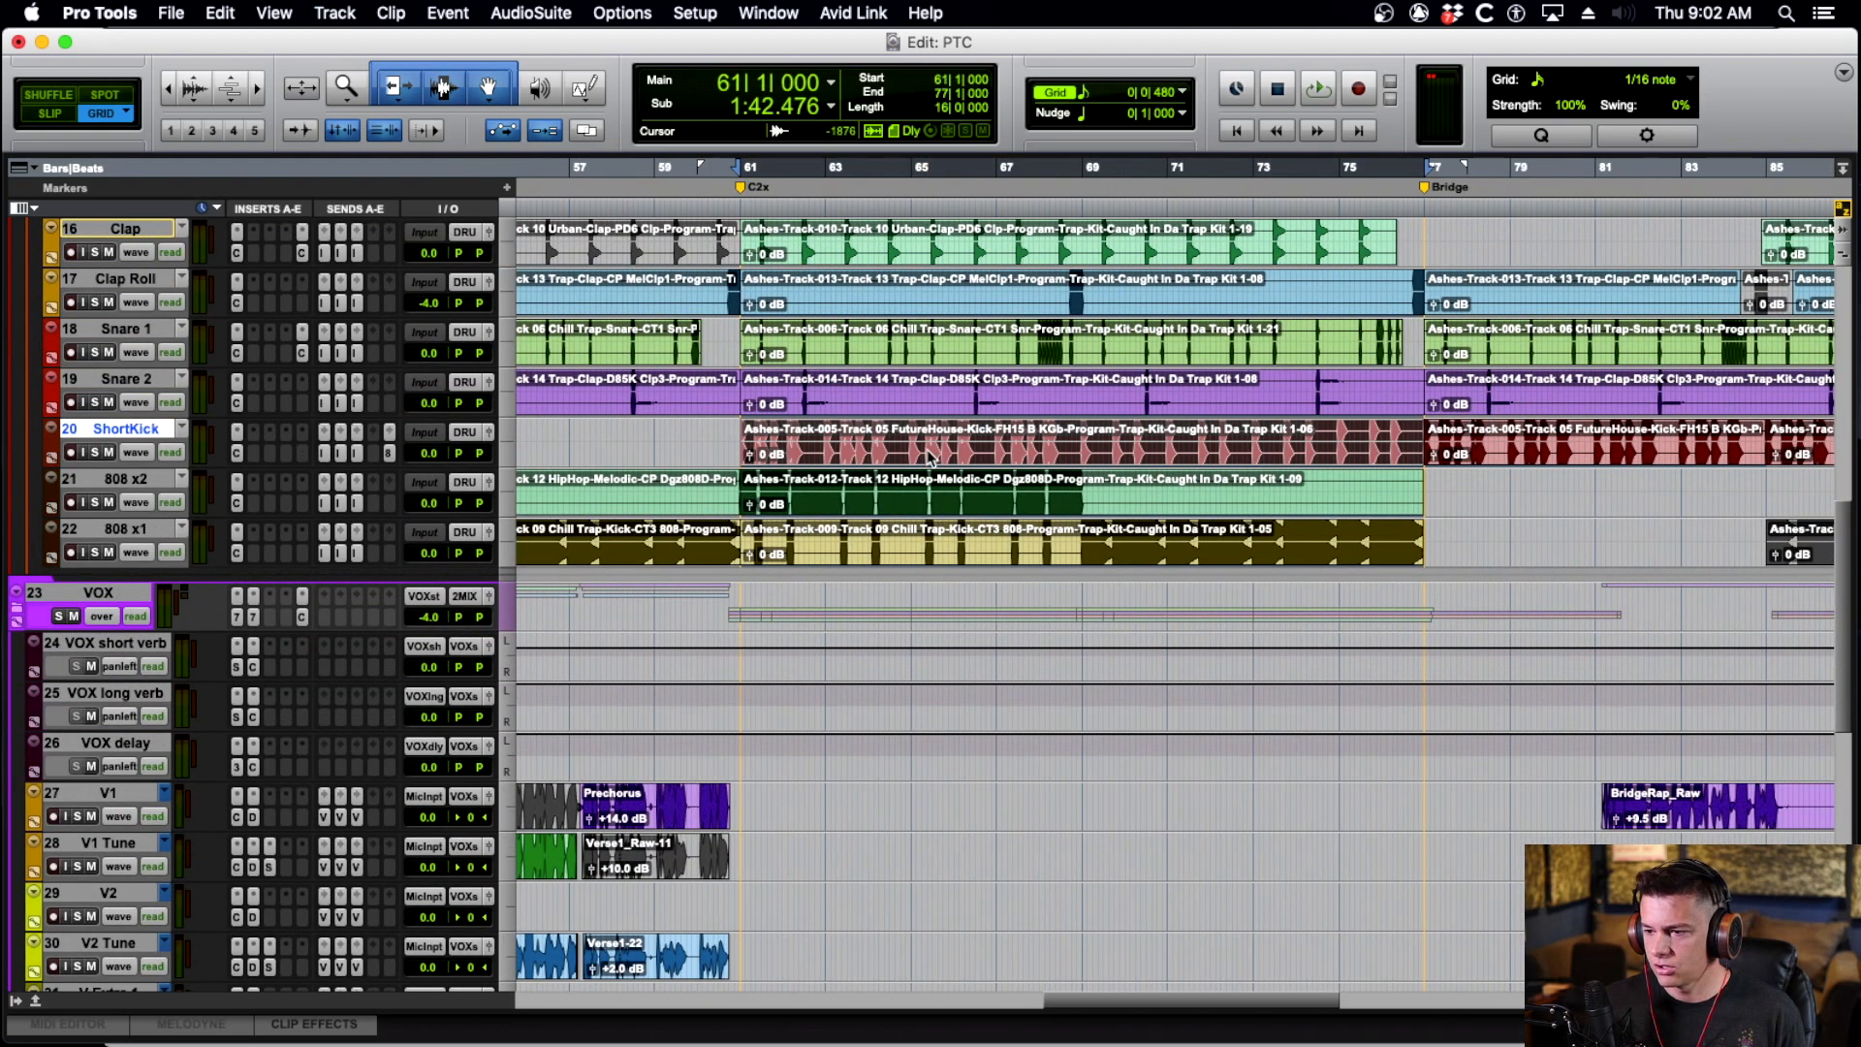
left_click(938, 514, "shift")
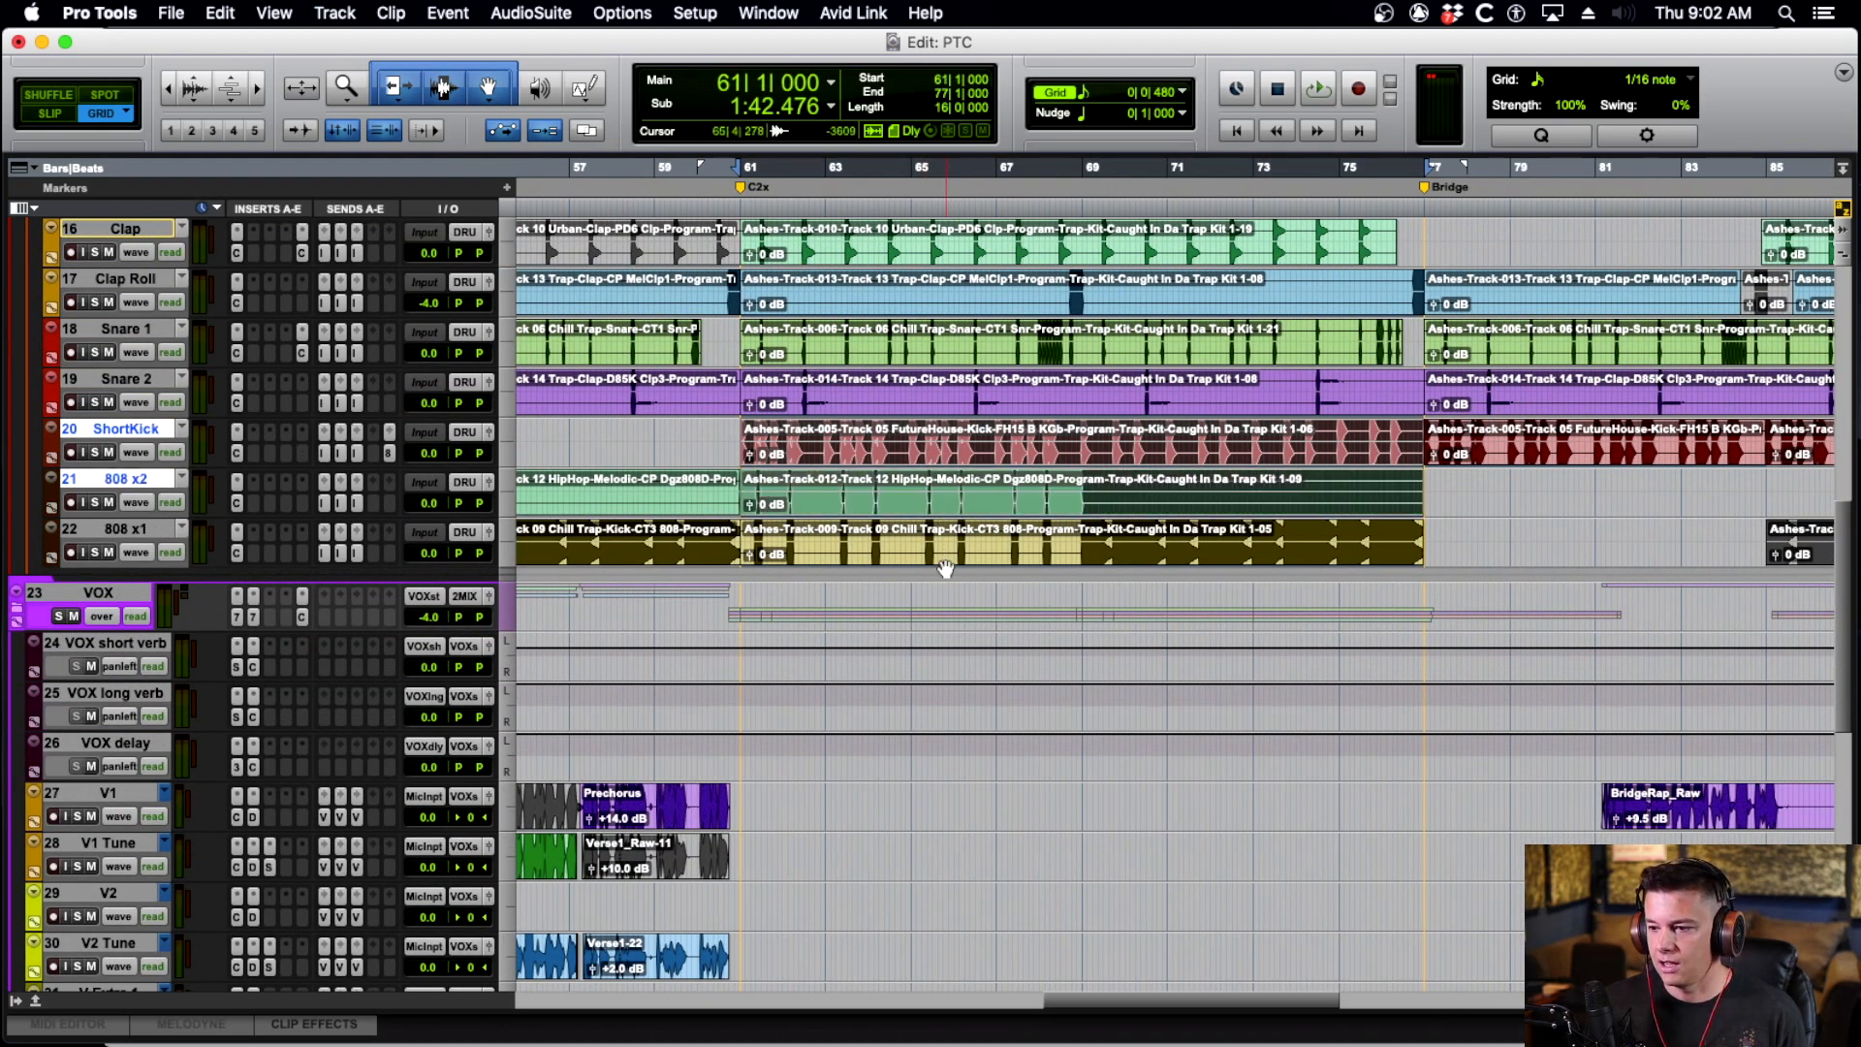
left_click(945, 562, "shift")
scroll(946, 567, "right", 4)
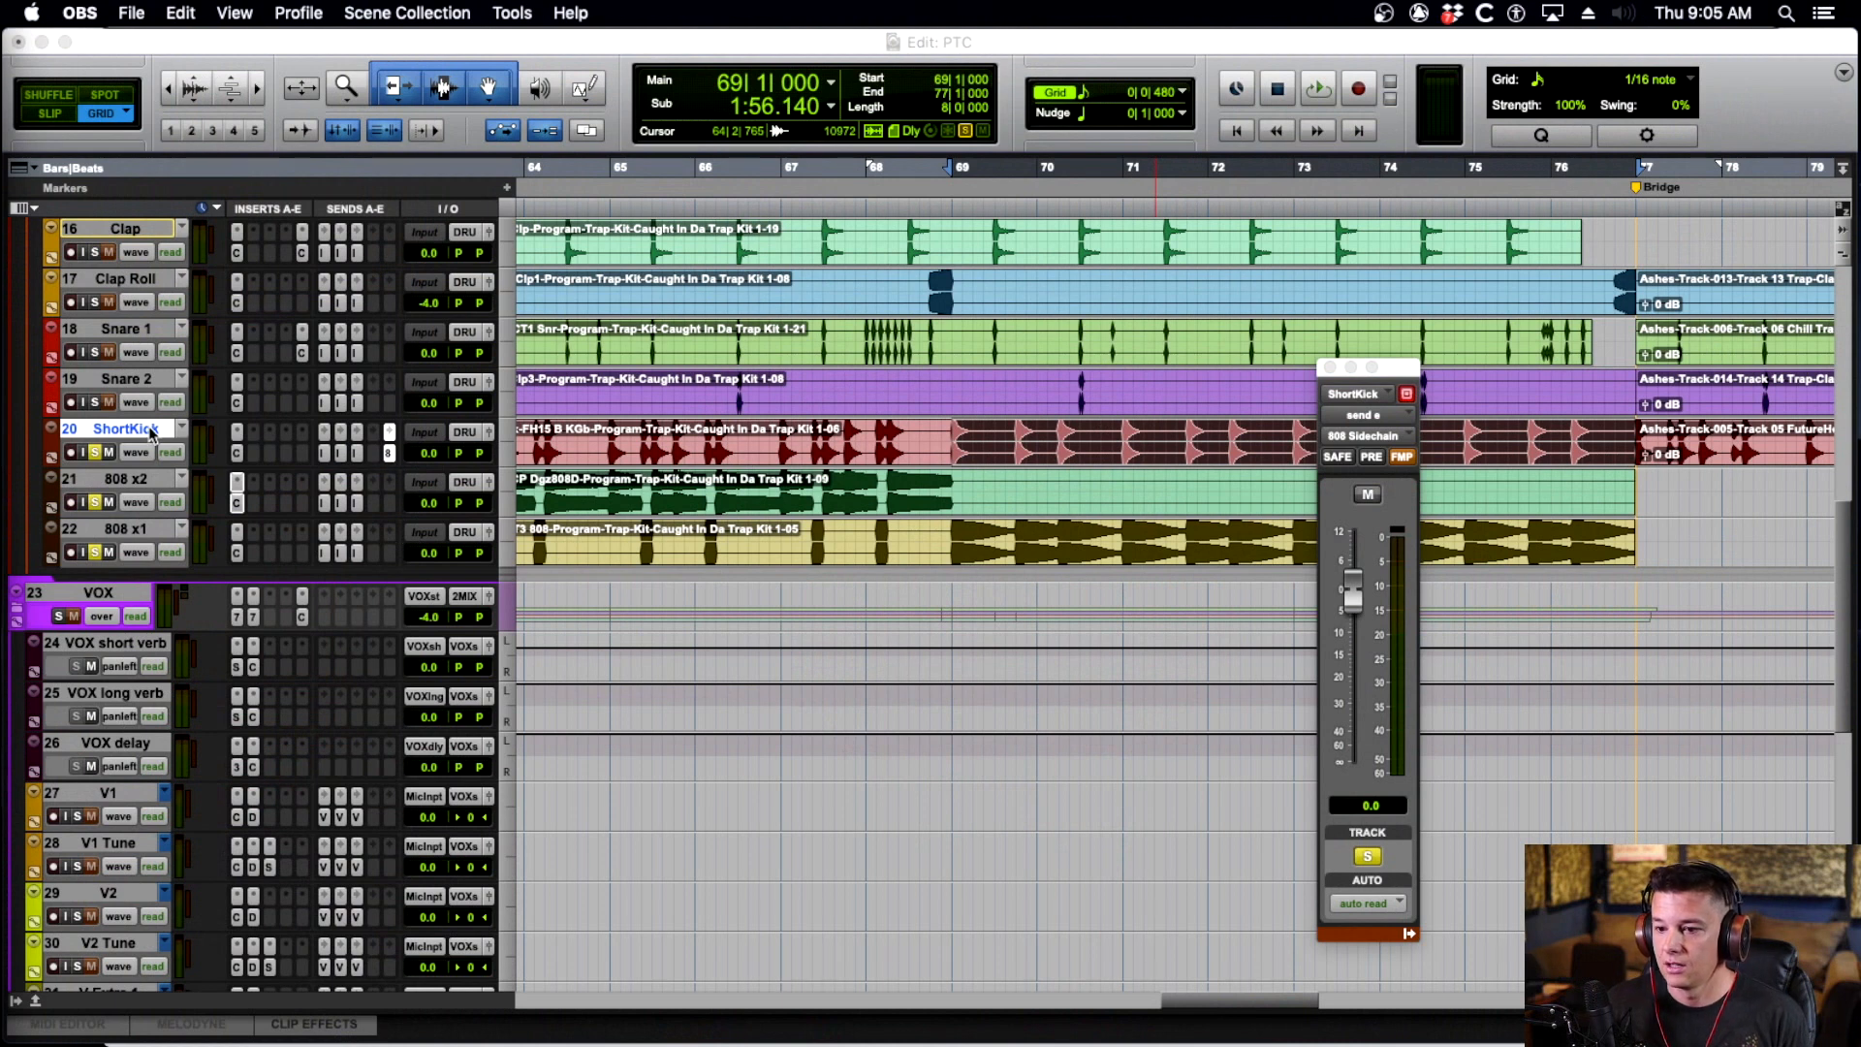
Show ShortKick's 808 Sidechain send and key the 808 x1 Channel Strip from 808 Sidechain, as on 808 x2.
left_click(389, 454)
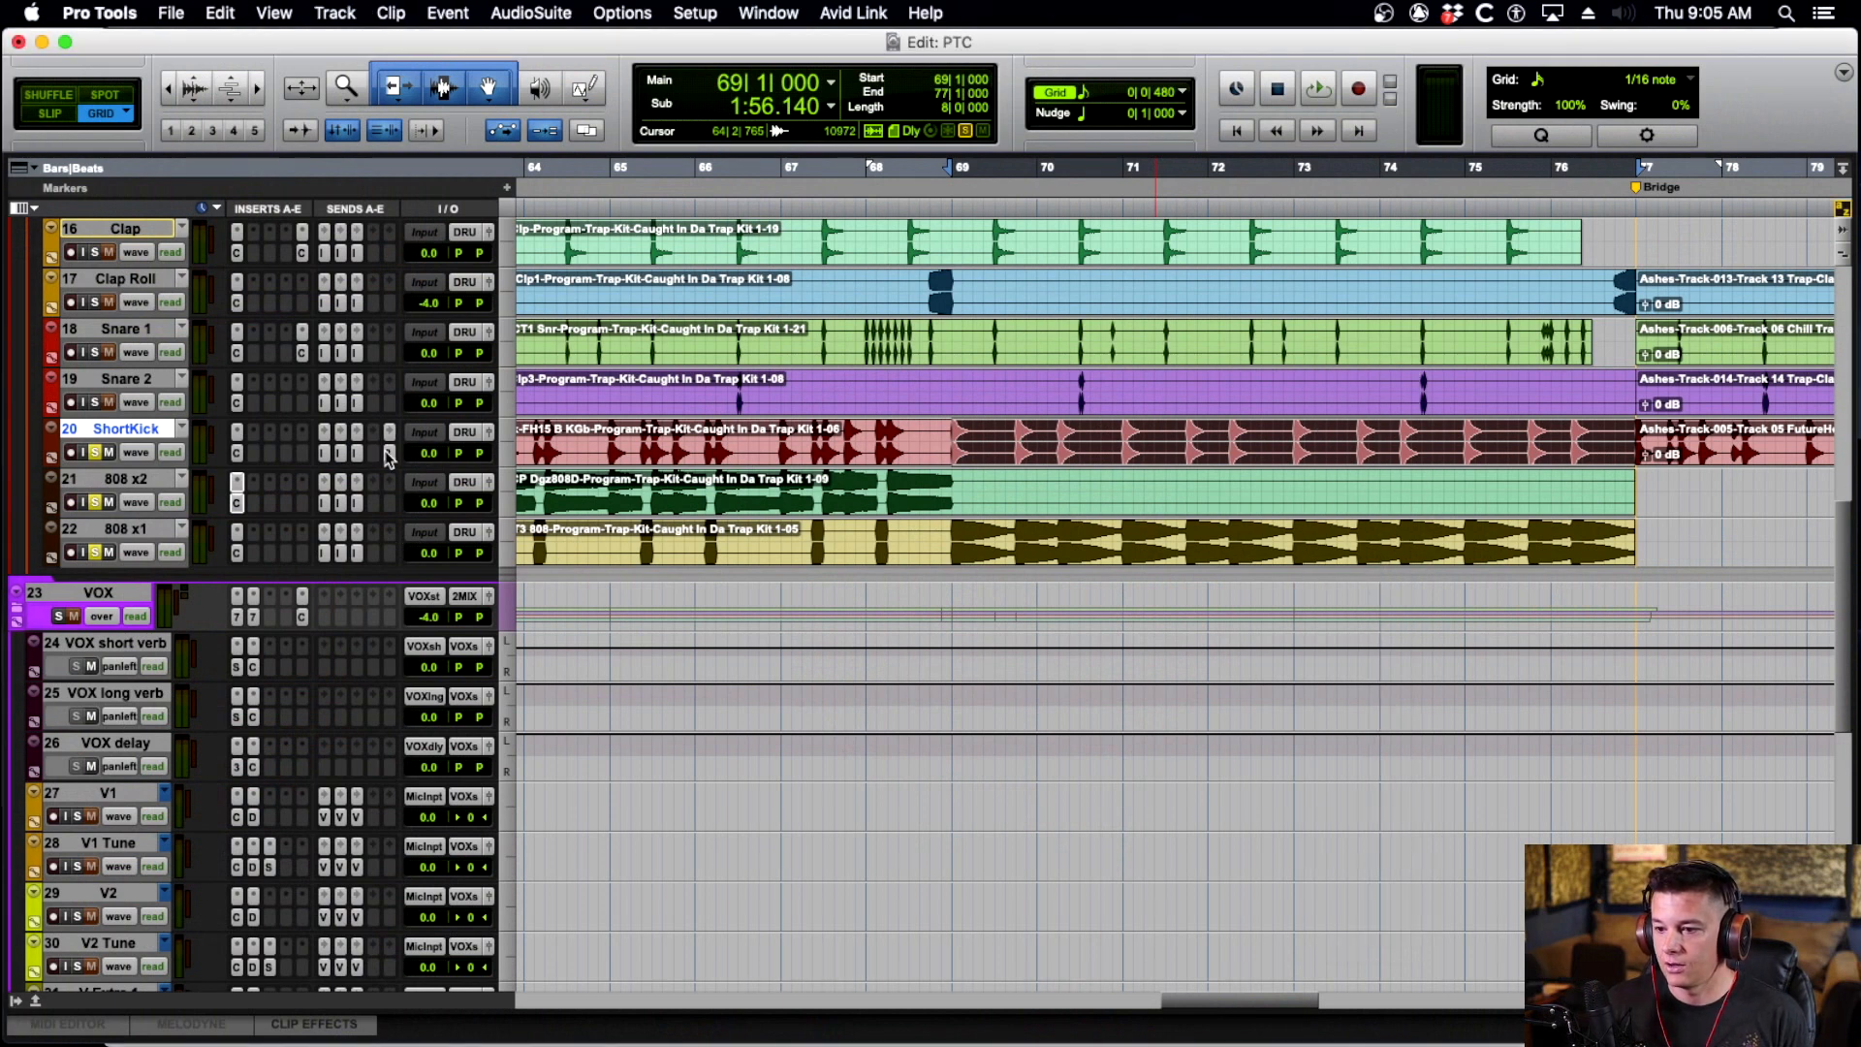
left_click(389, 455)
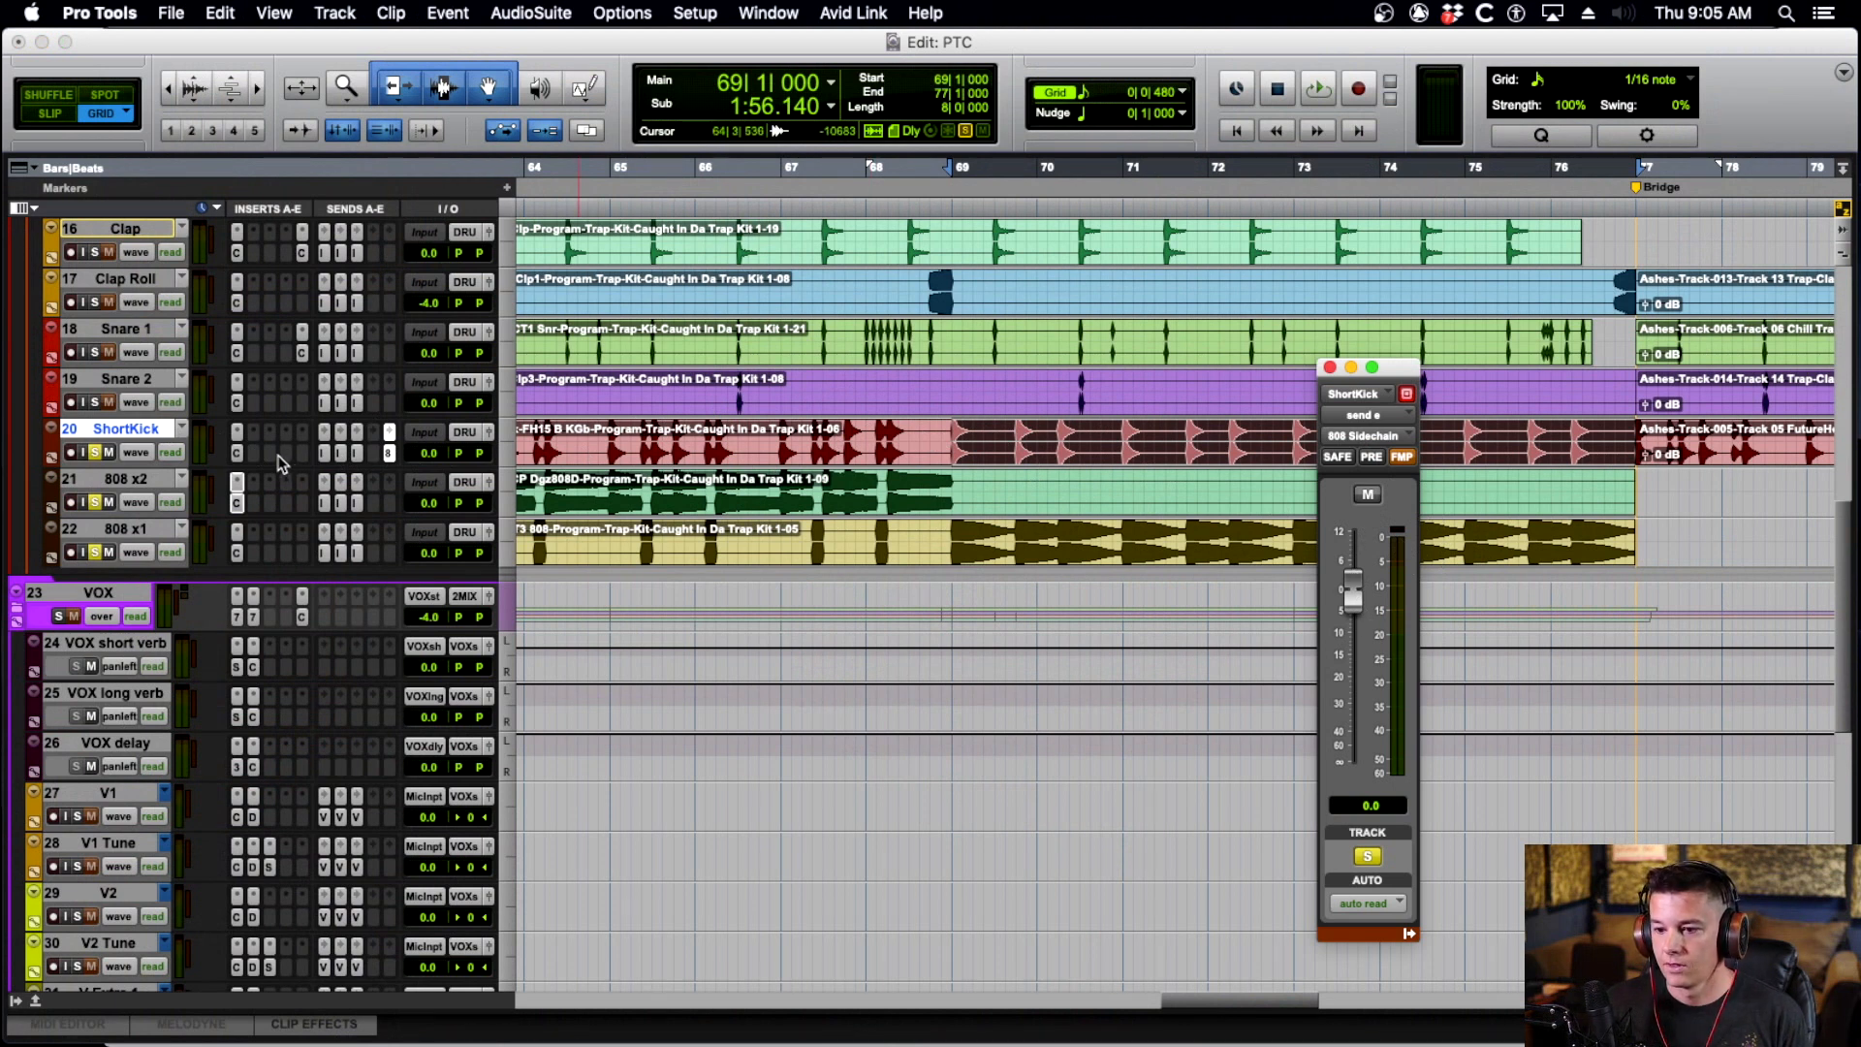
left_click(237, 554)
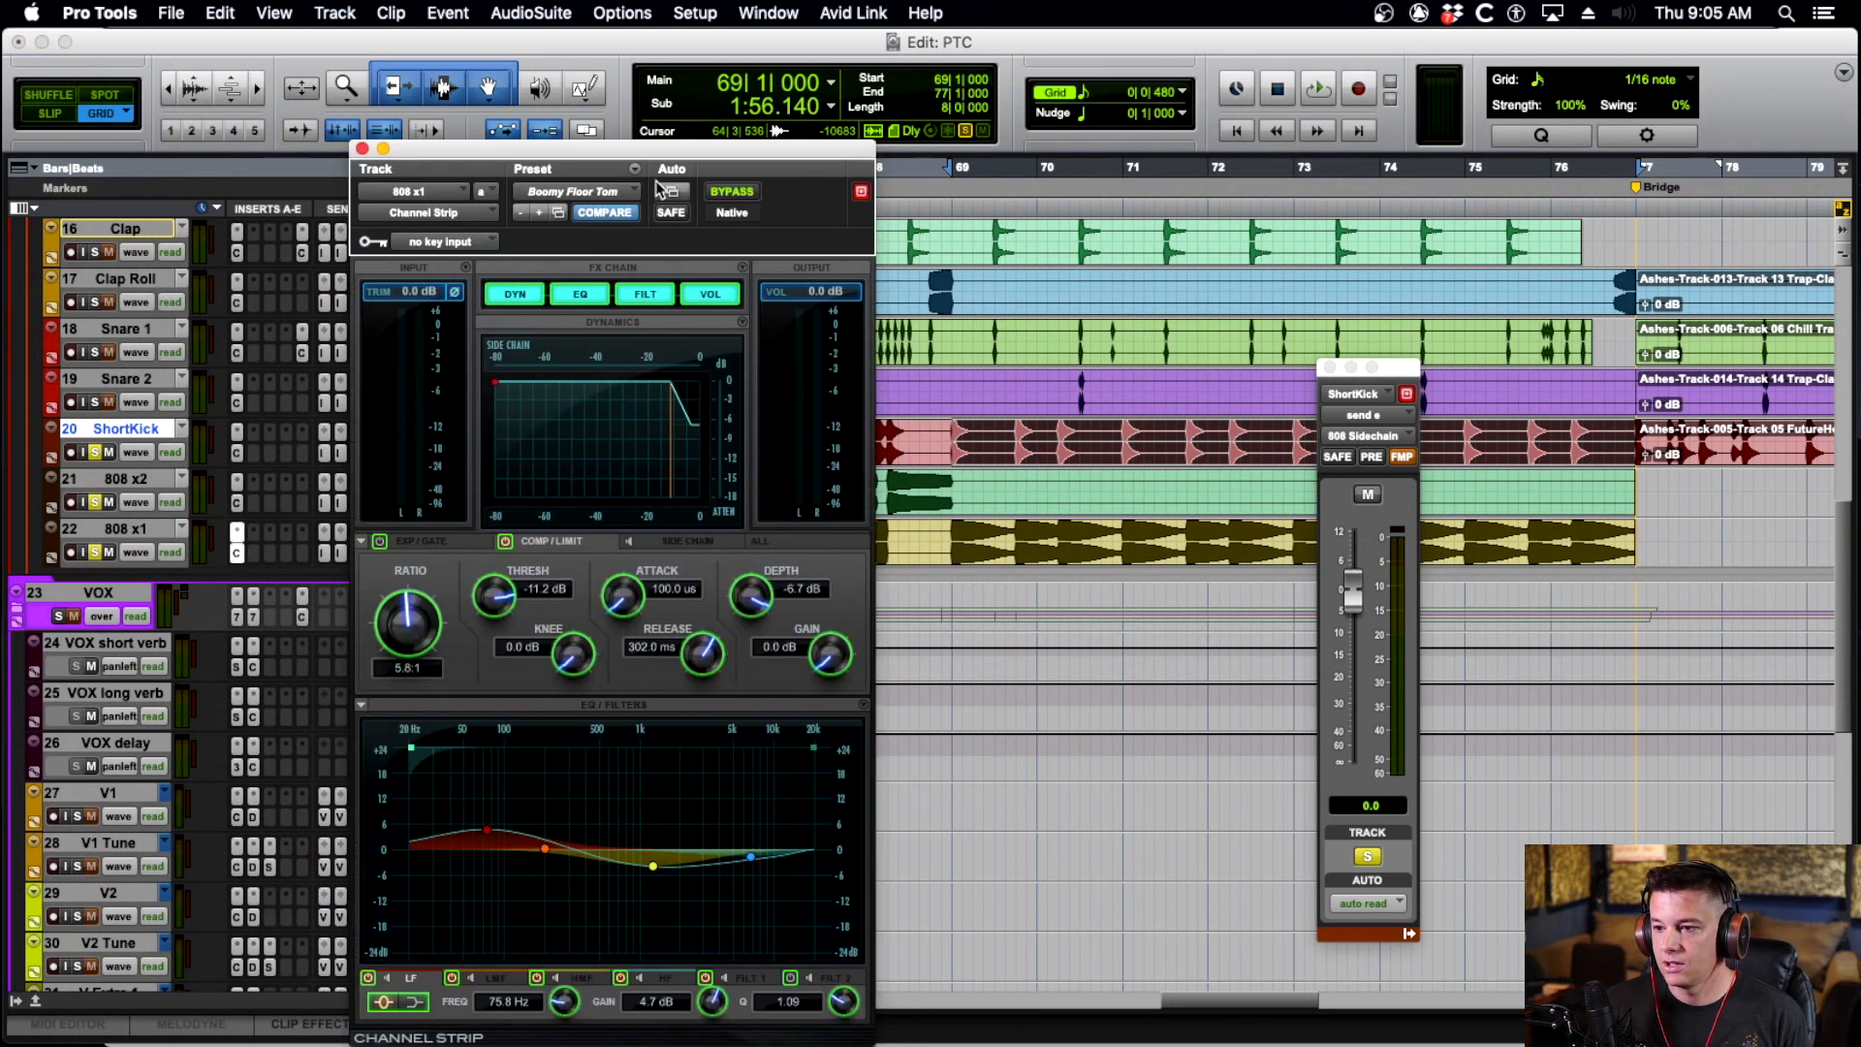
left_click_drag(667, 148, 740, 130)
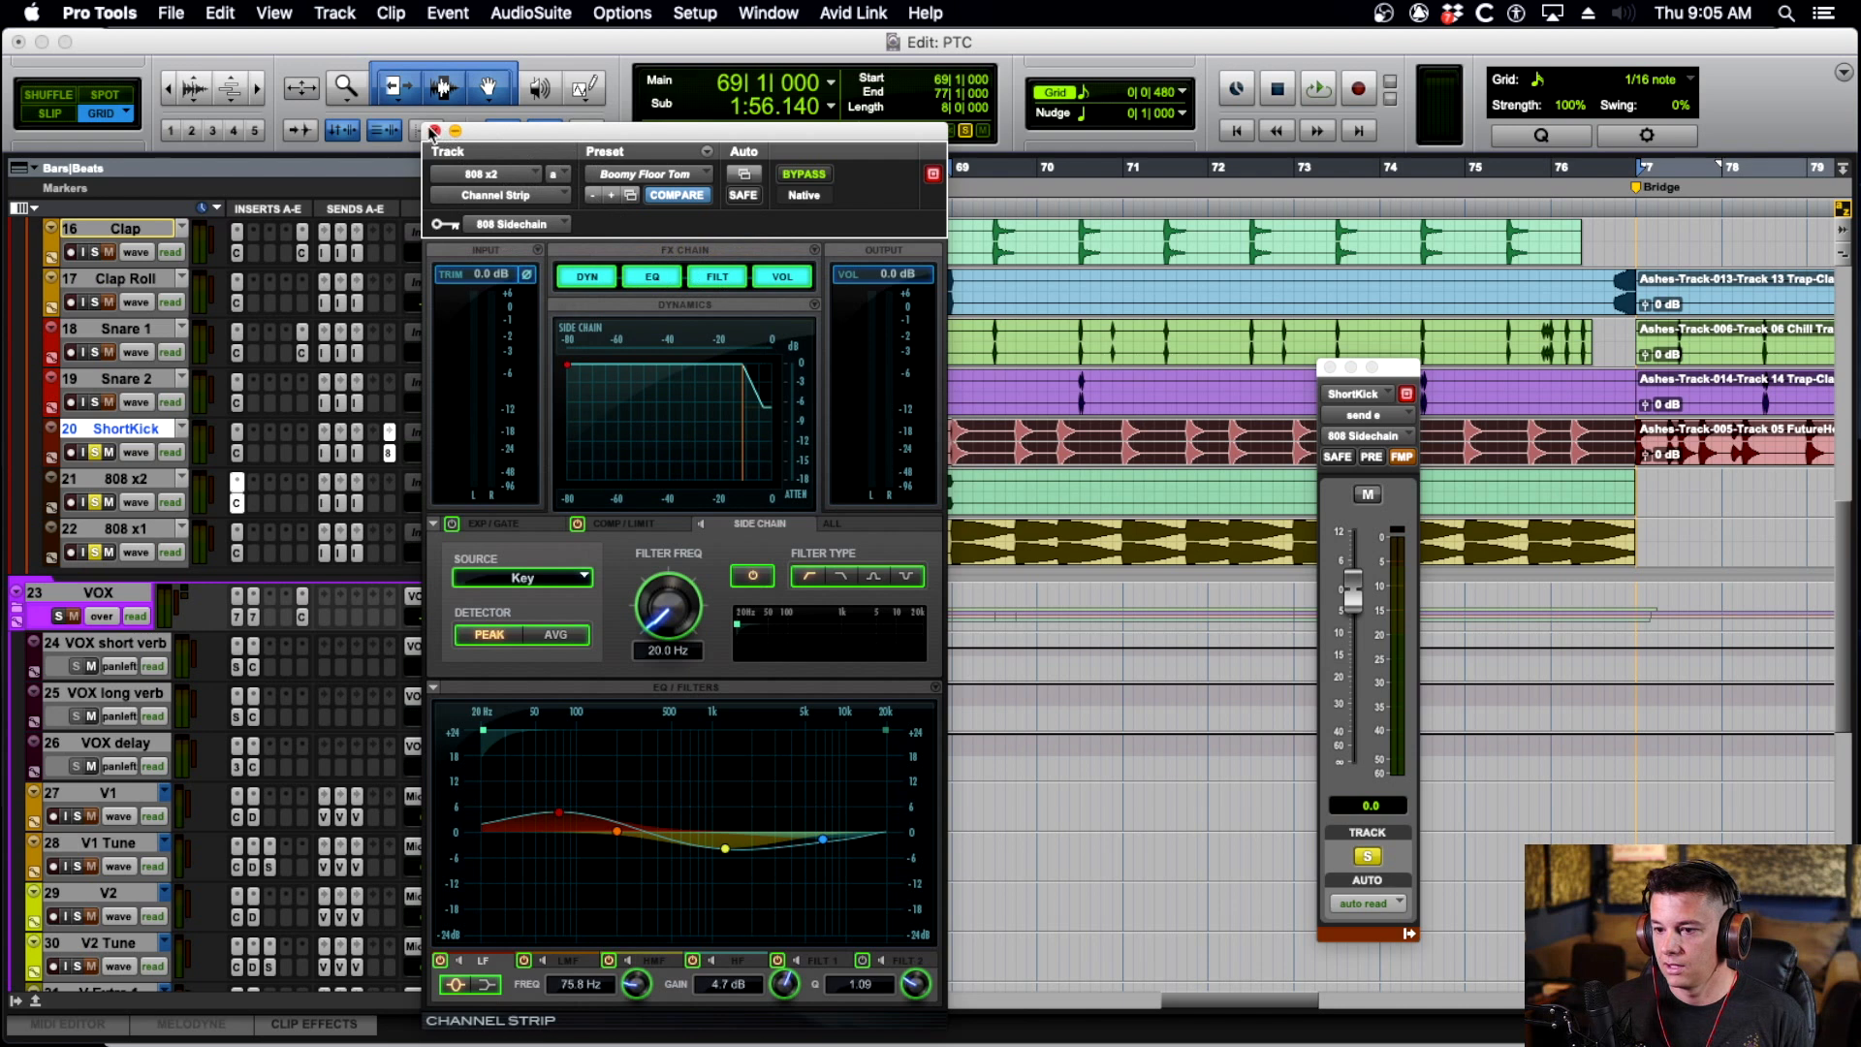
left_click(434, 131)
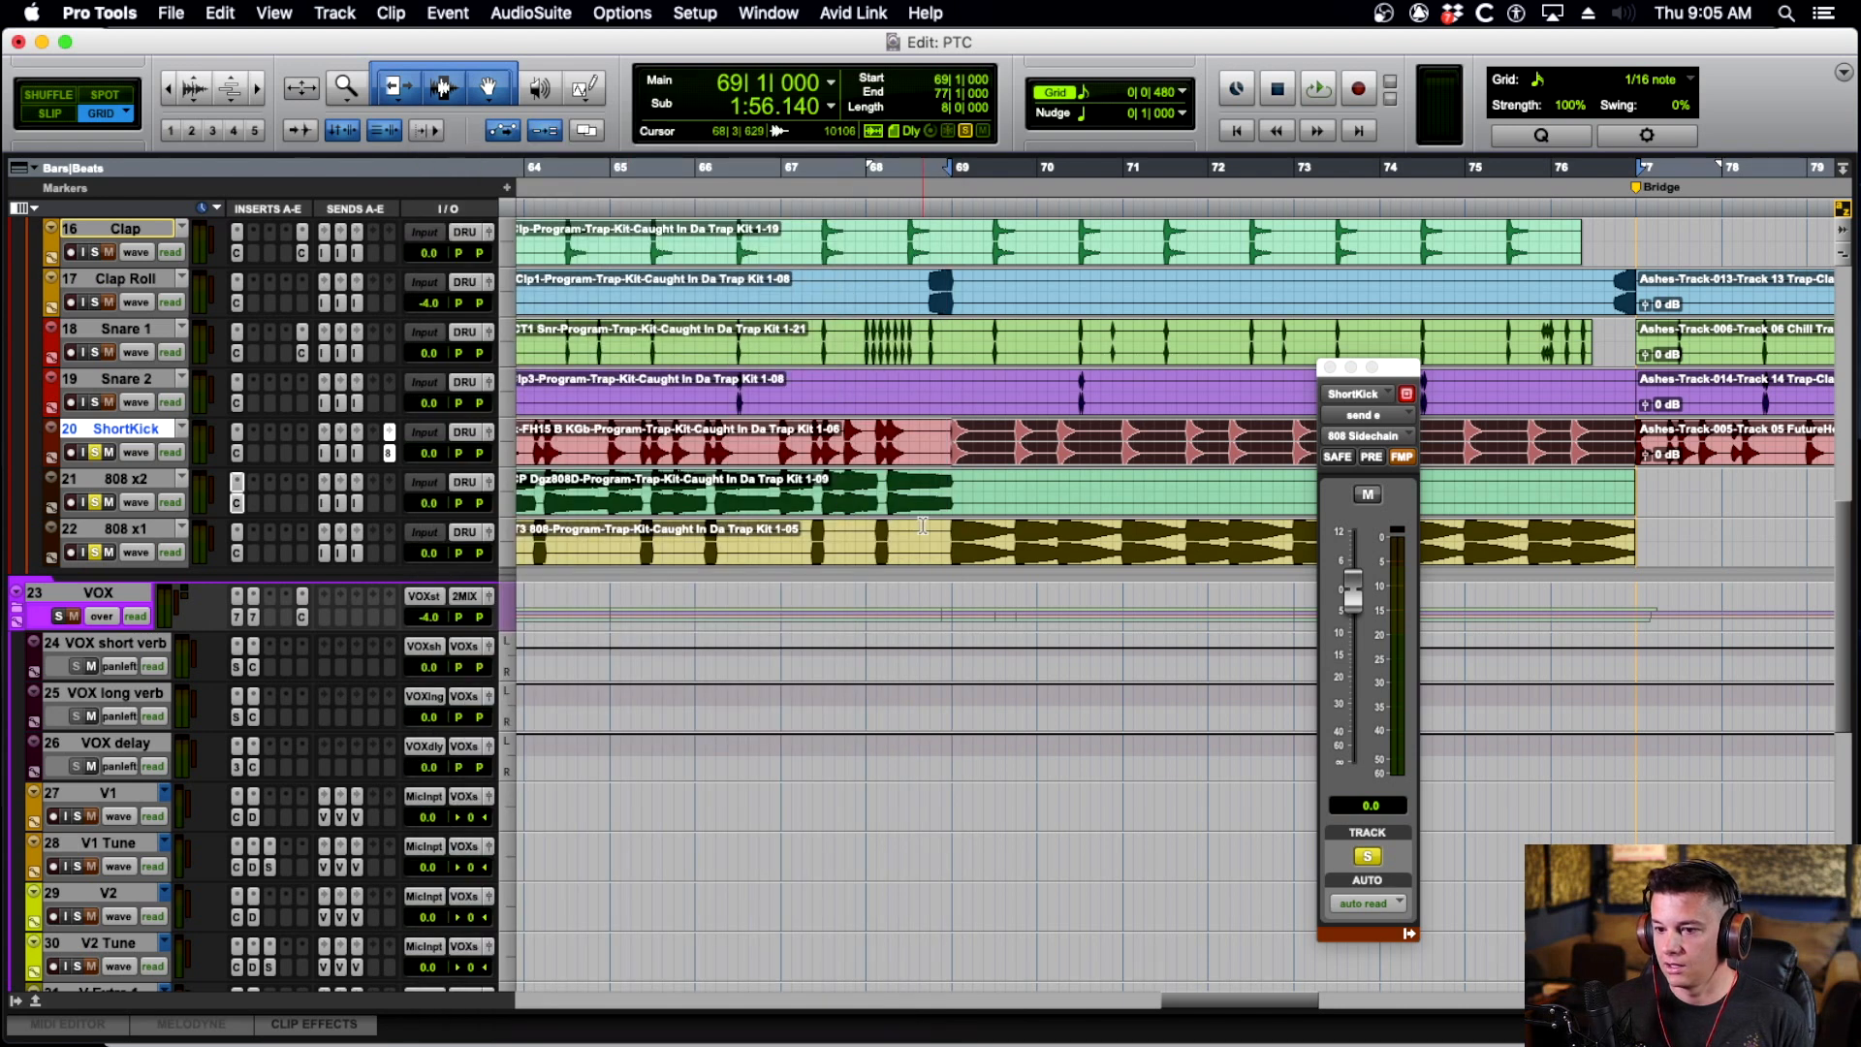
Play from 69|1|000 and toggle the mute on ShortKick's 808 Sidechain send to compare the 808 x1 ducking, then stop and close the Channel Strip.
scroll(922, 525, "right", 3)
key("space")
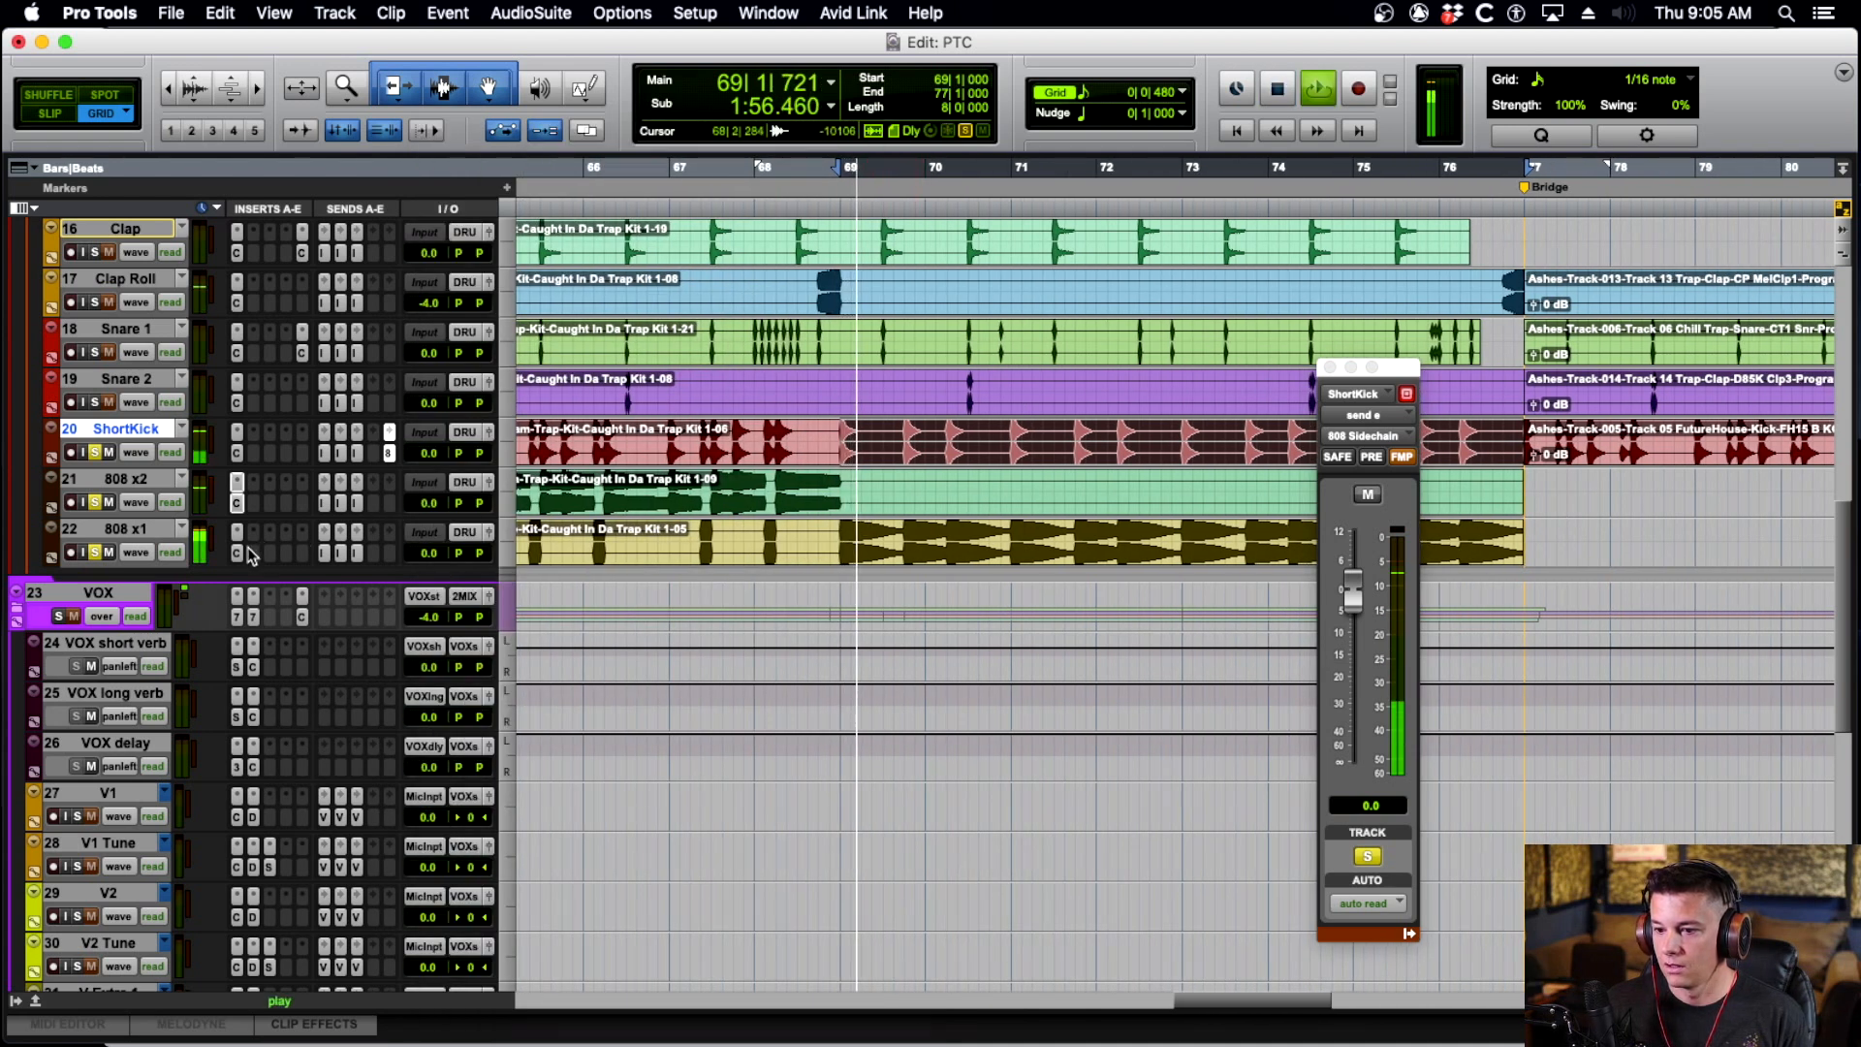
left_click(237, 552)
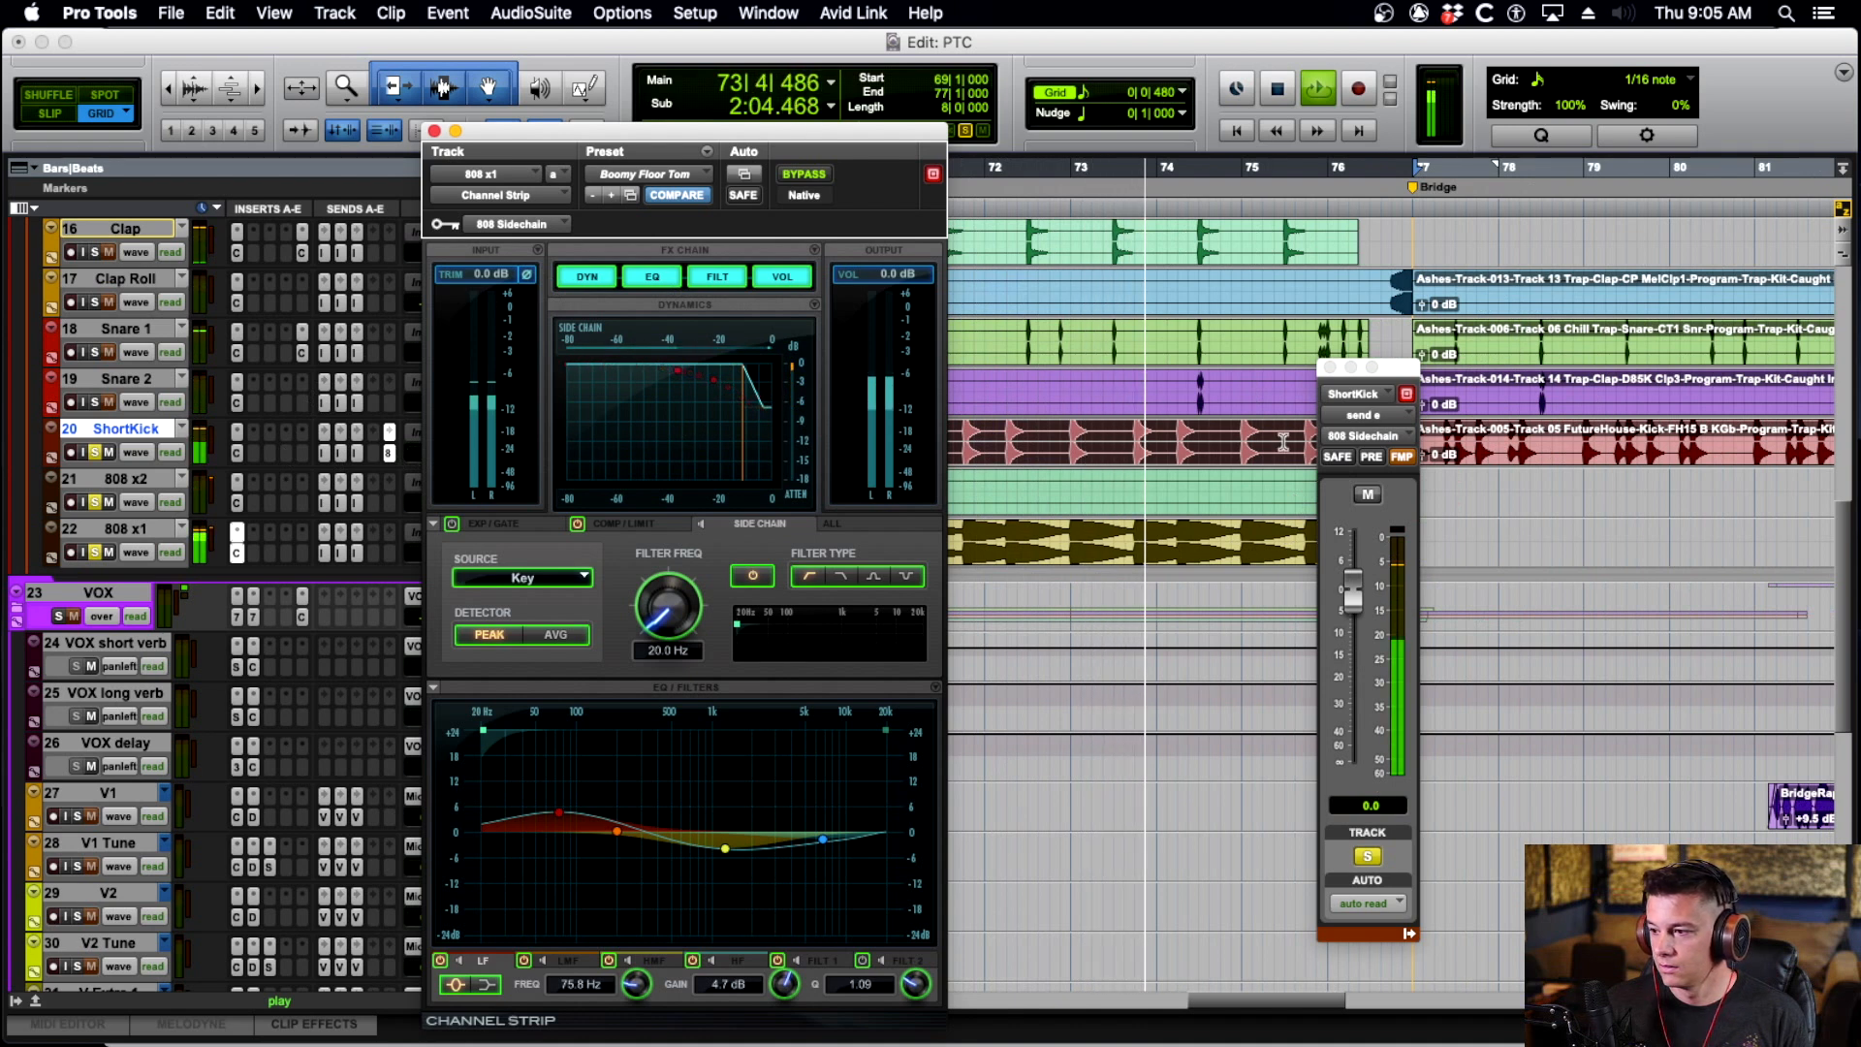
left_click(1367, 494)
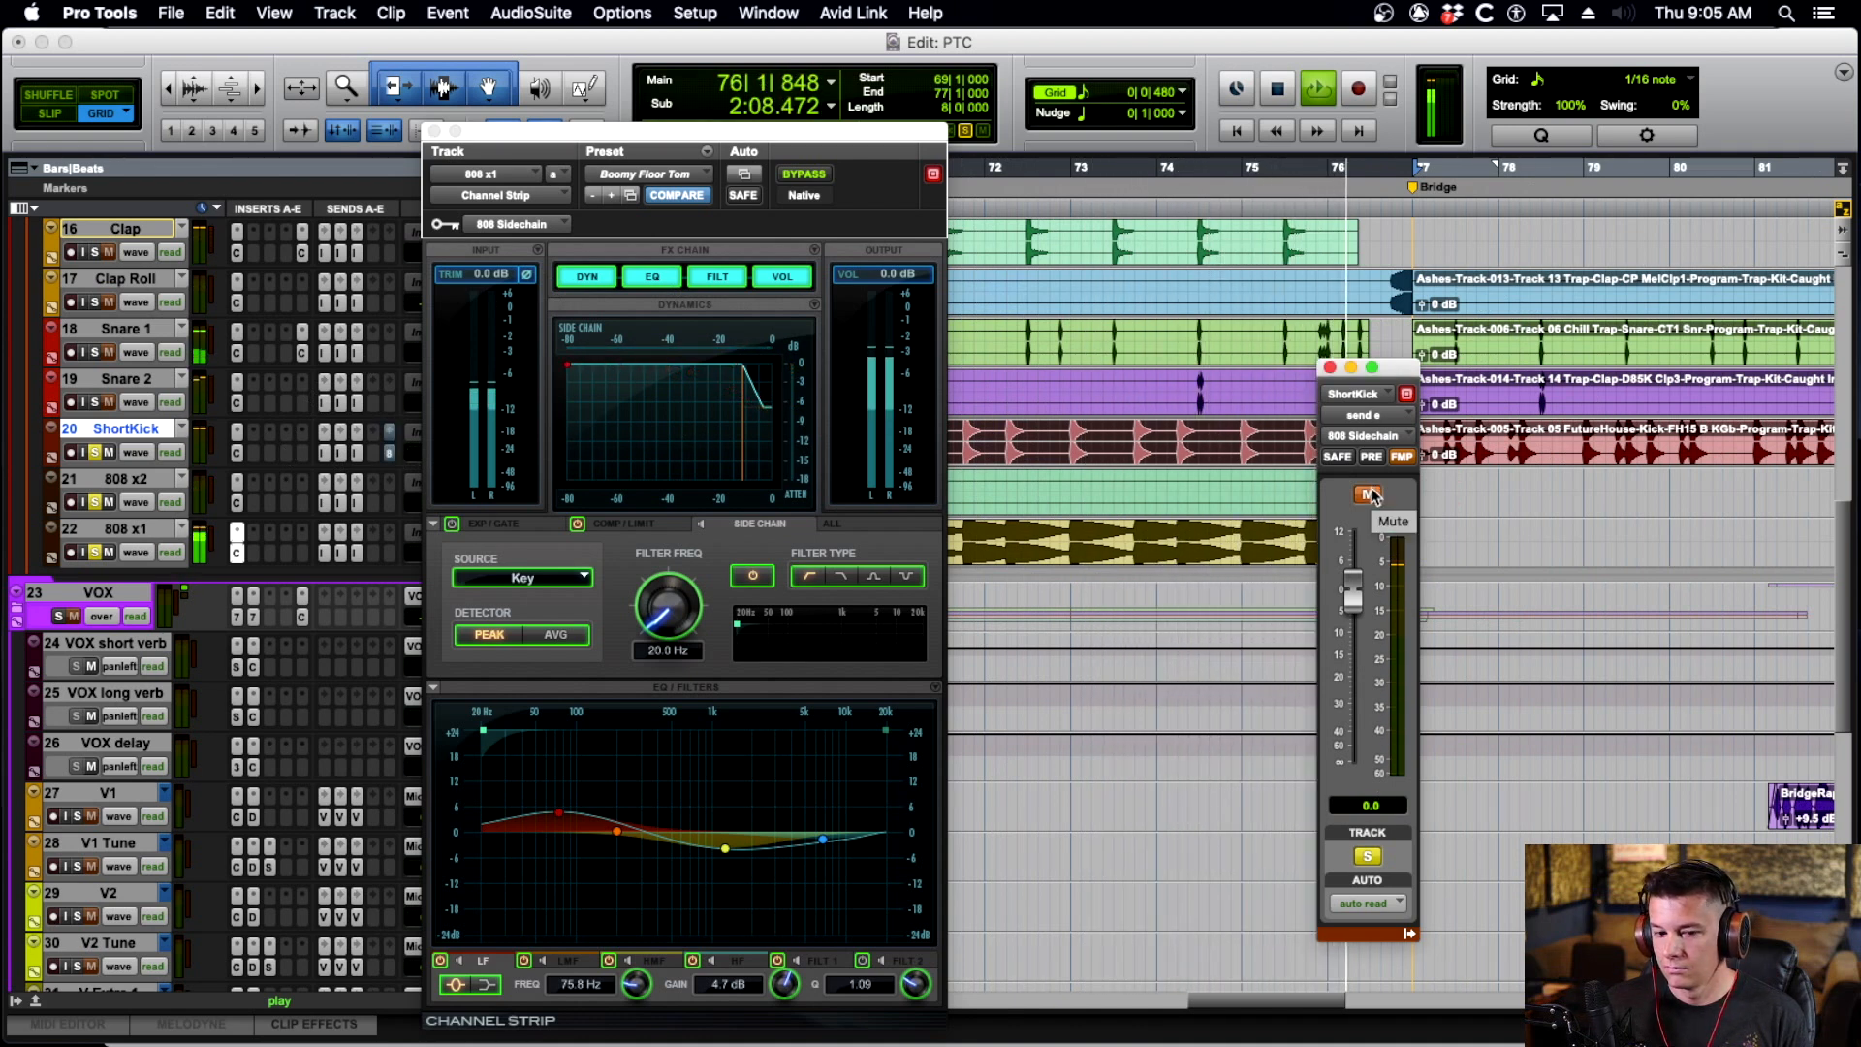
left_click(1368, 495)
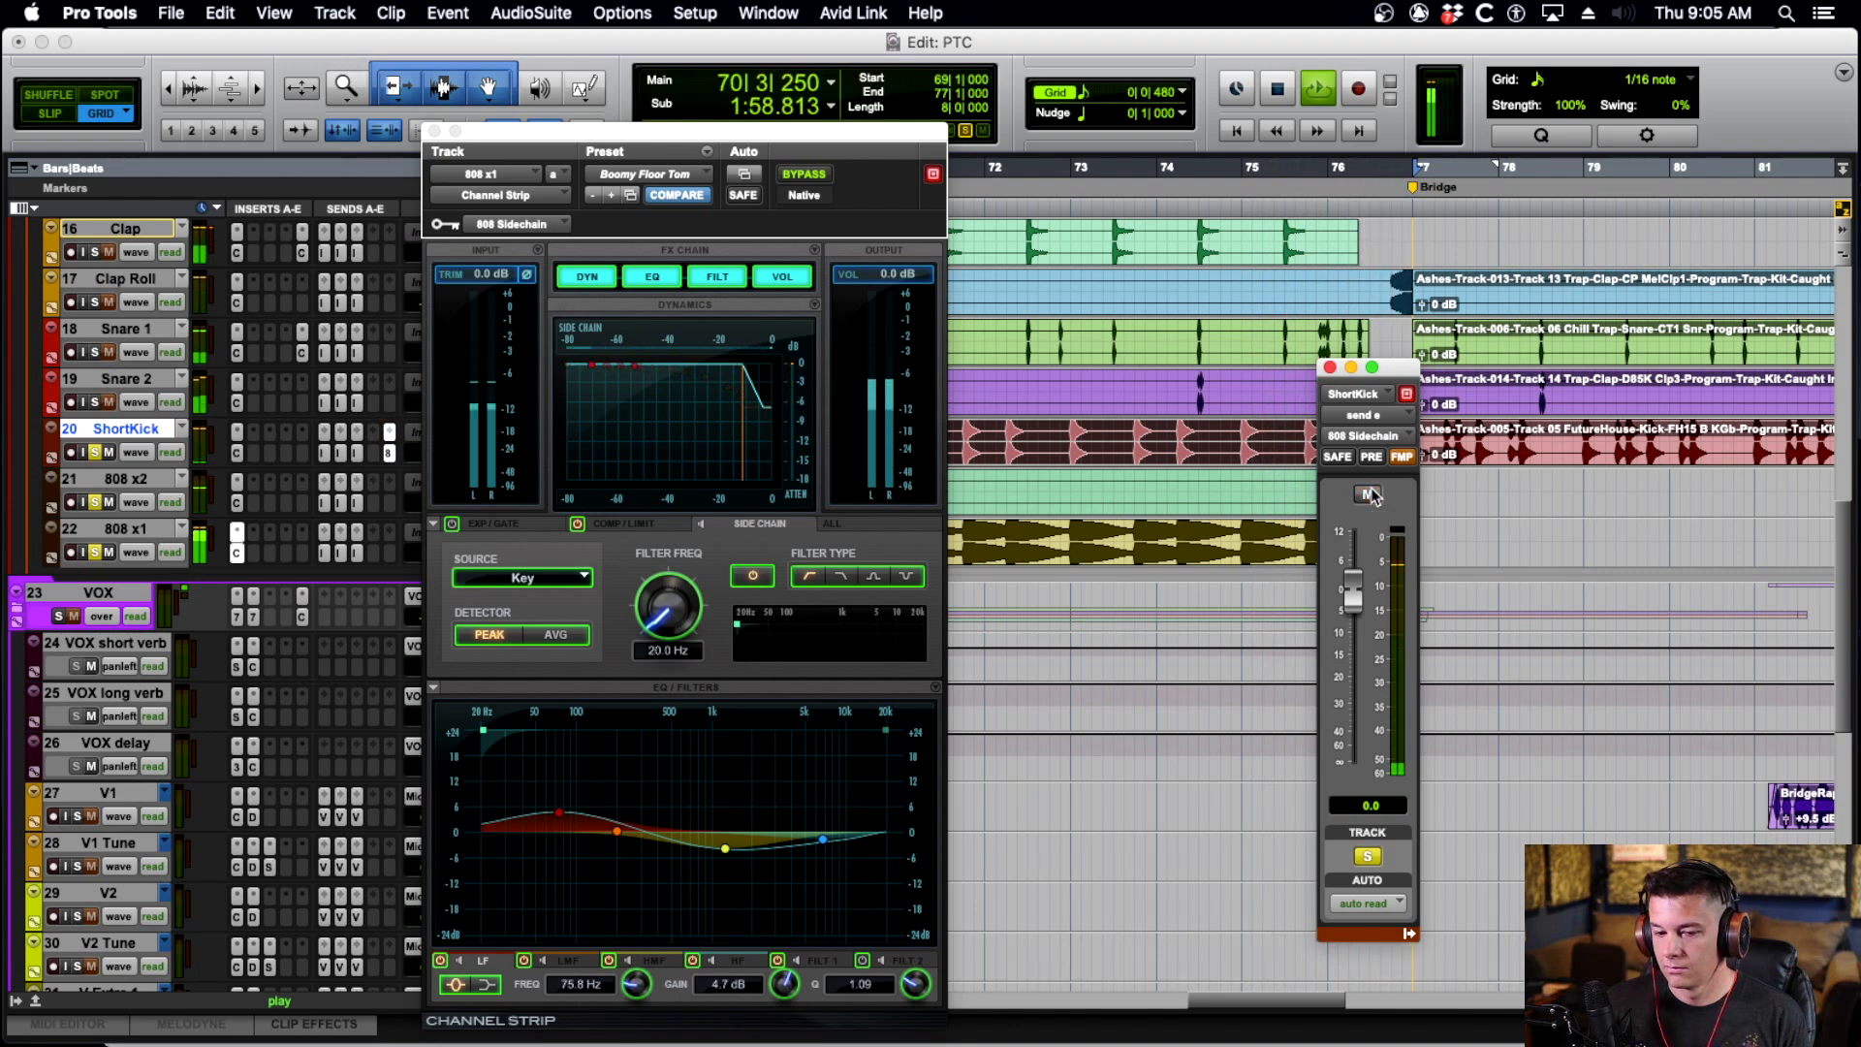
left_click(1368, 494)
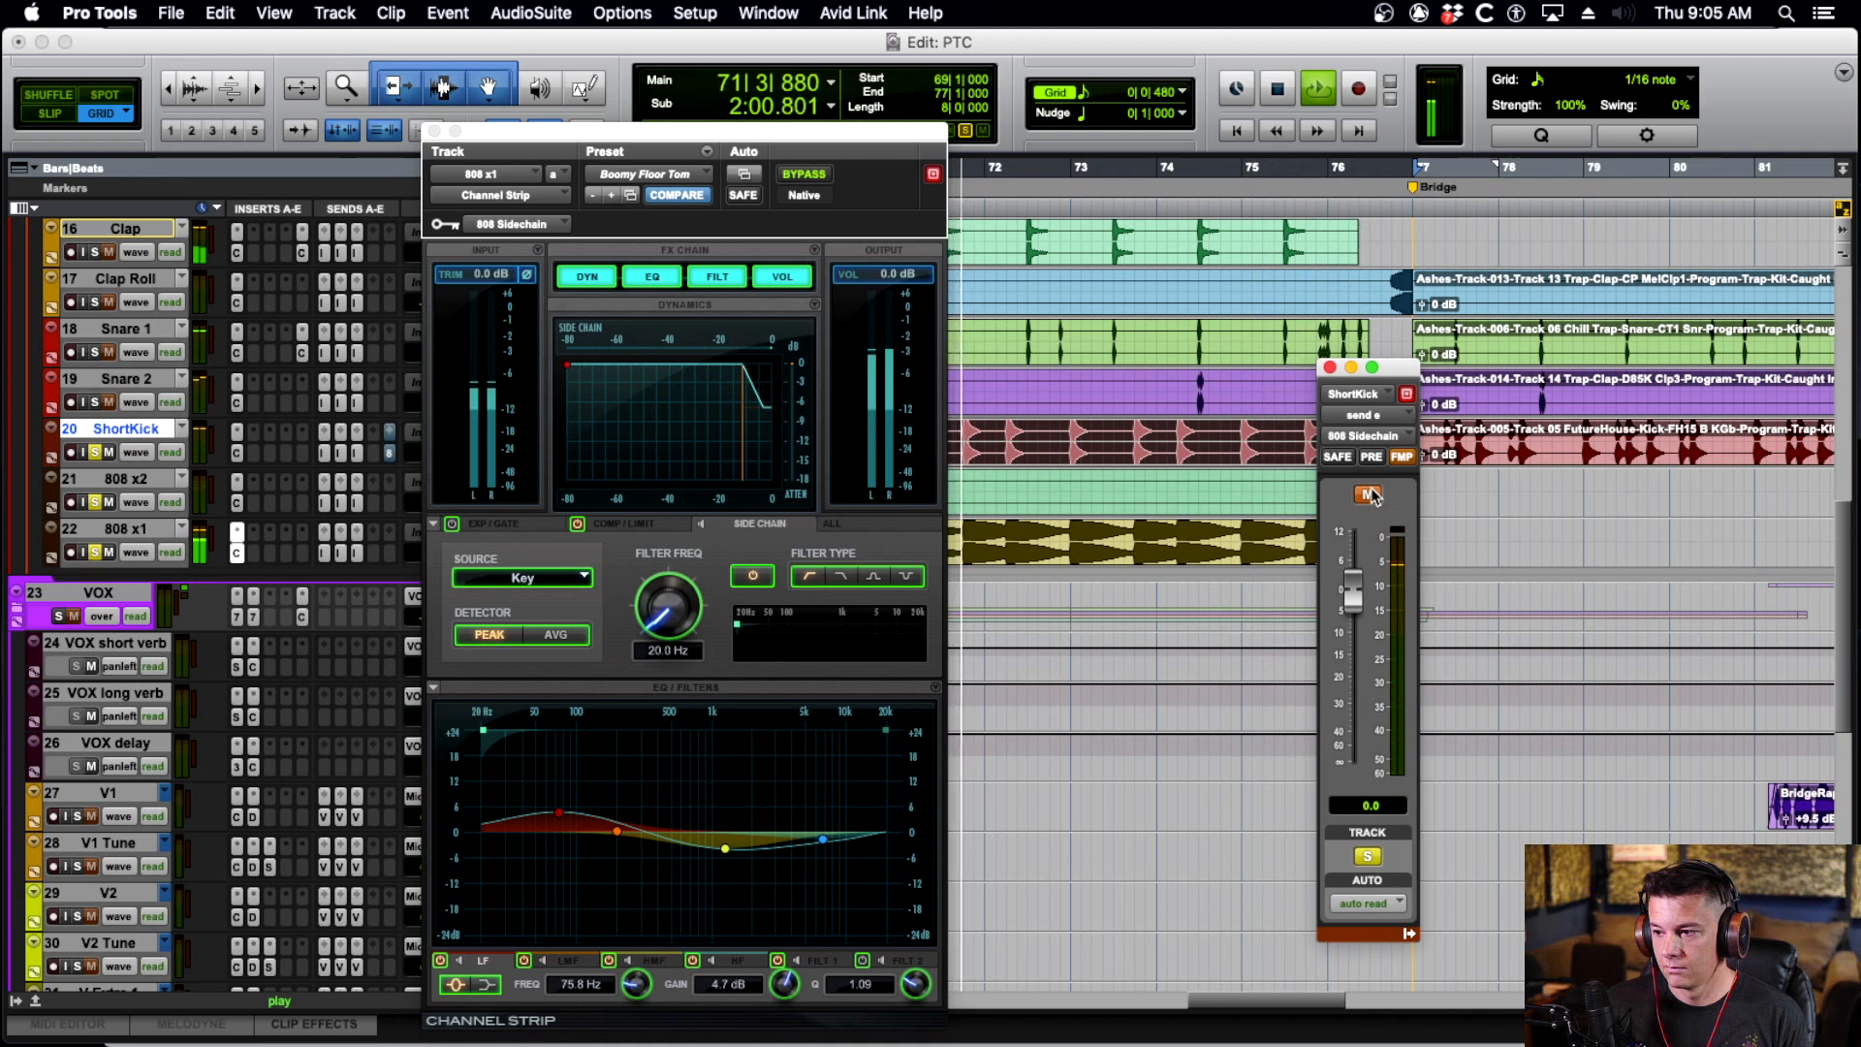
key("space")
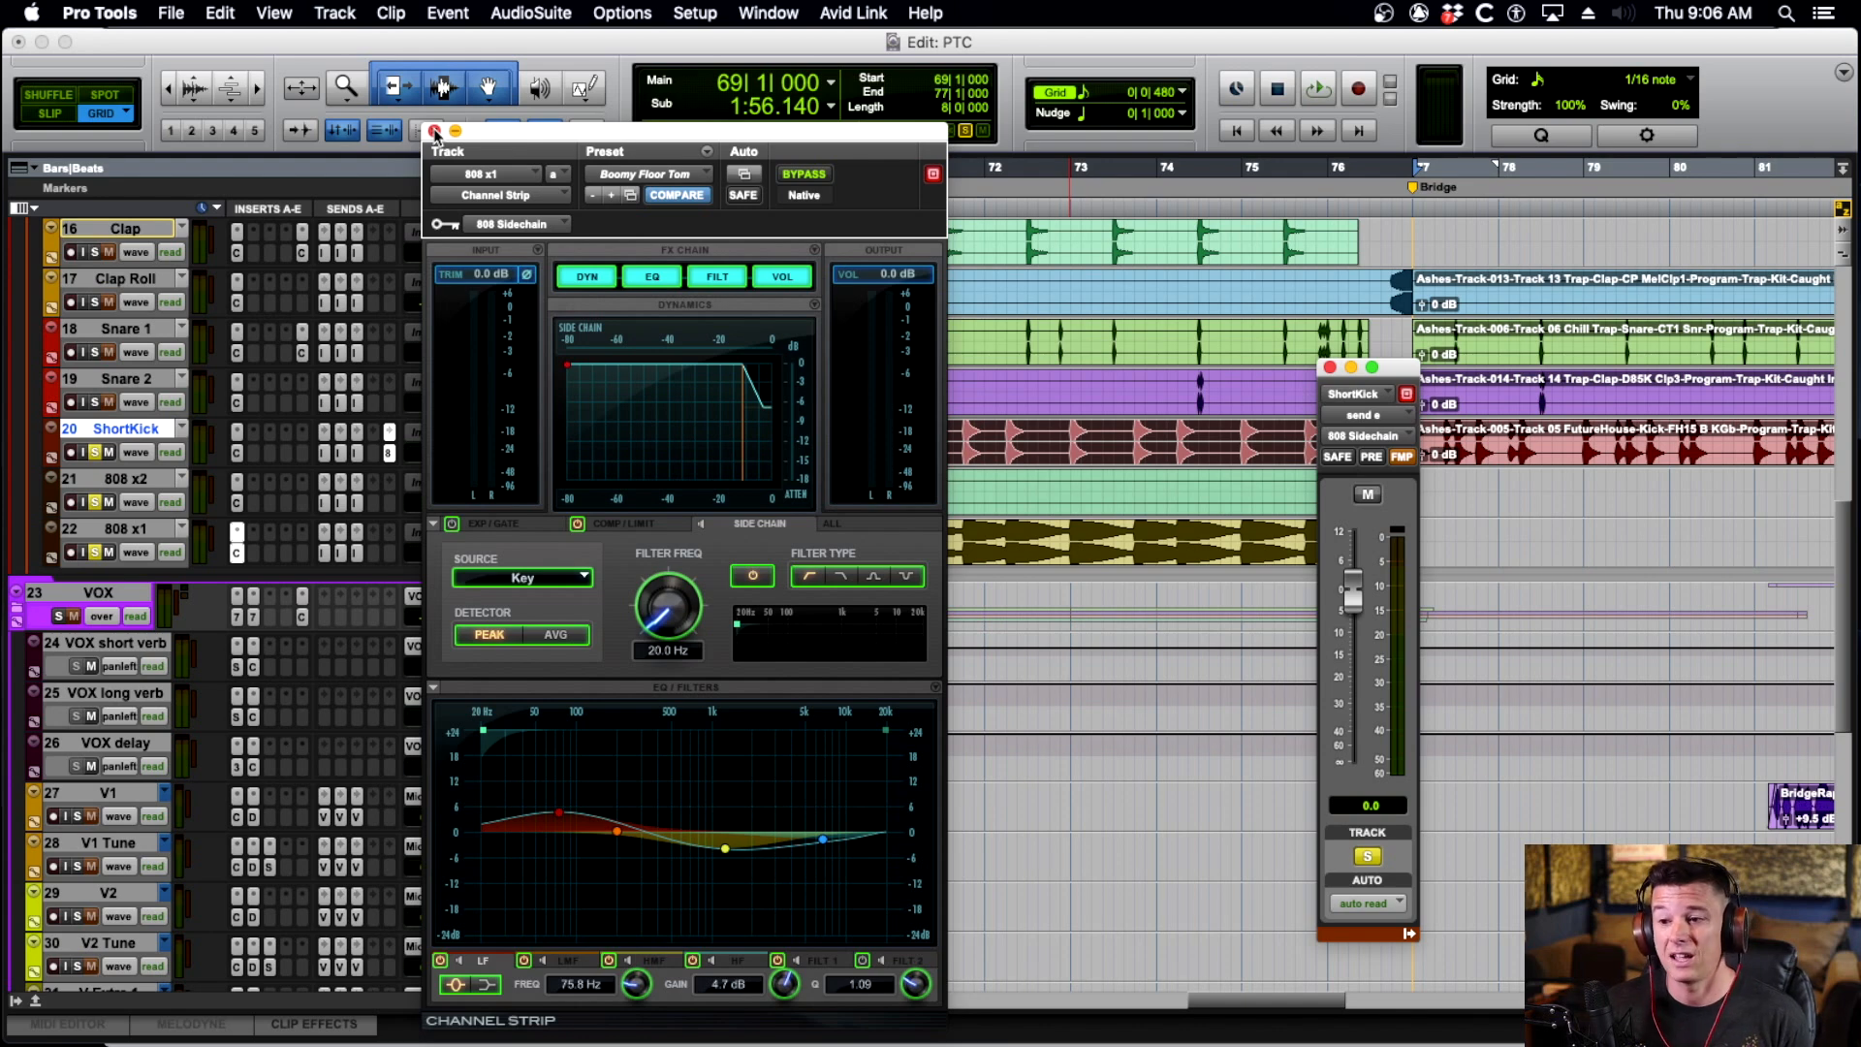
left_click(435, 132)
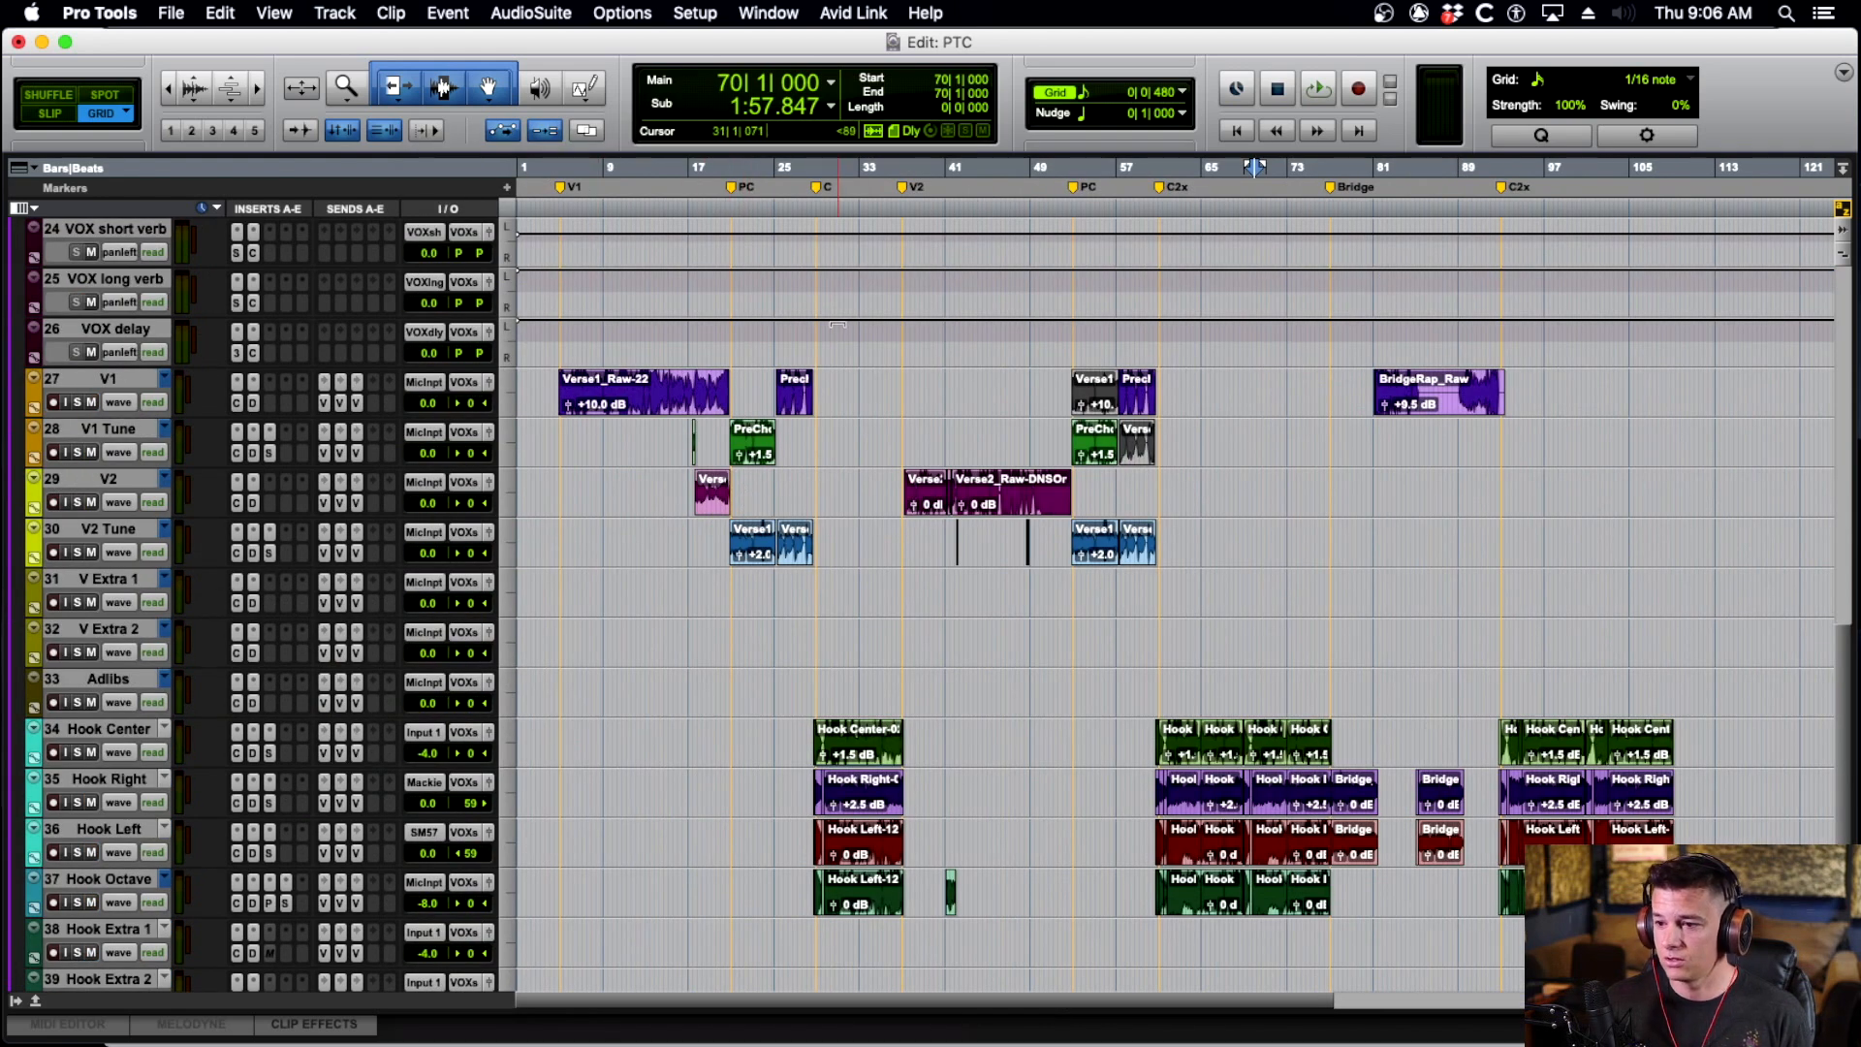
Return to the session start at 1|1|000 and play the full mix while looking over the drum, vocal and 2MIX tracks.
scroll(1049, 339, "up", 4)
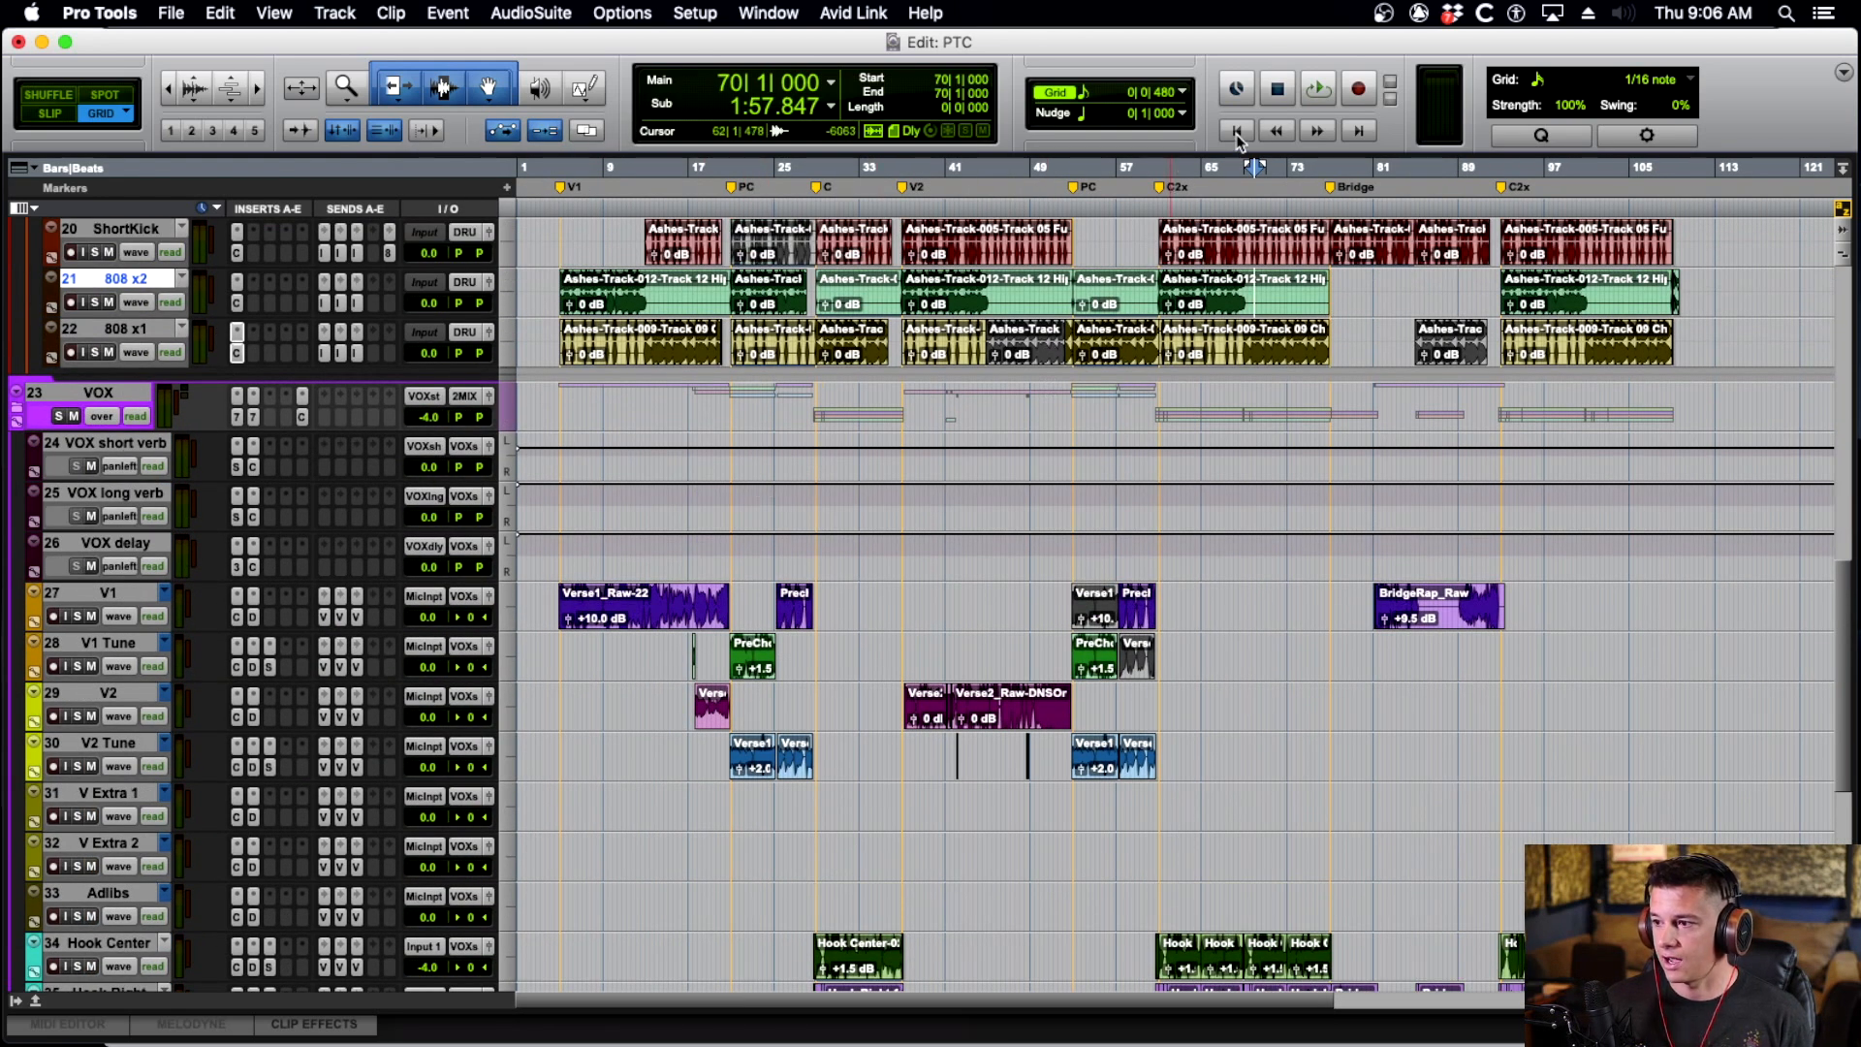
scroll(895, 386, "down", 8)
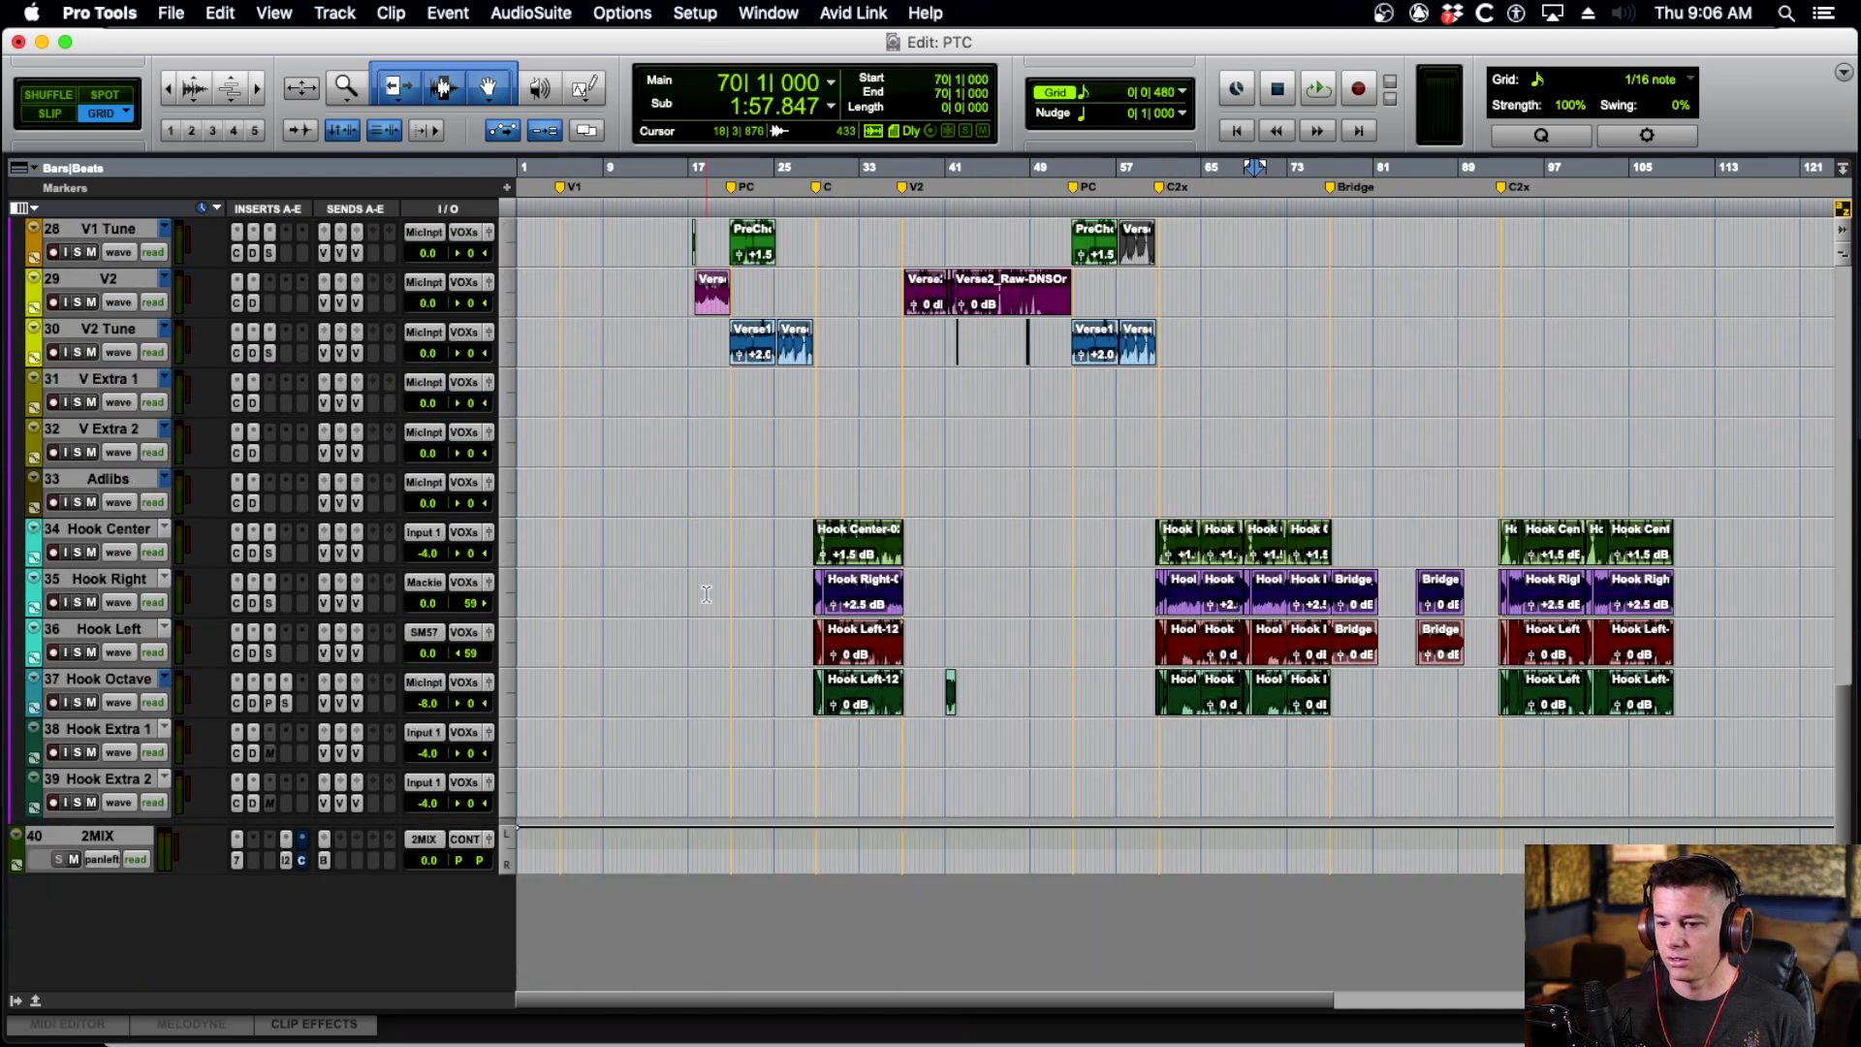
scroll(895, 386, "up", 7)
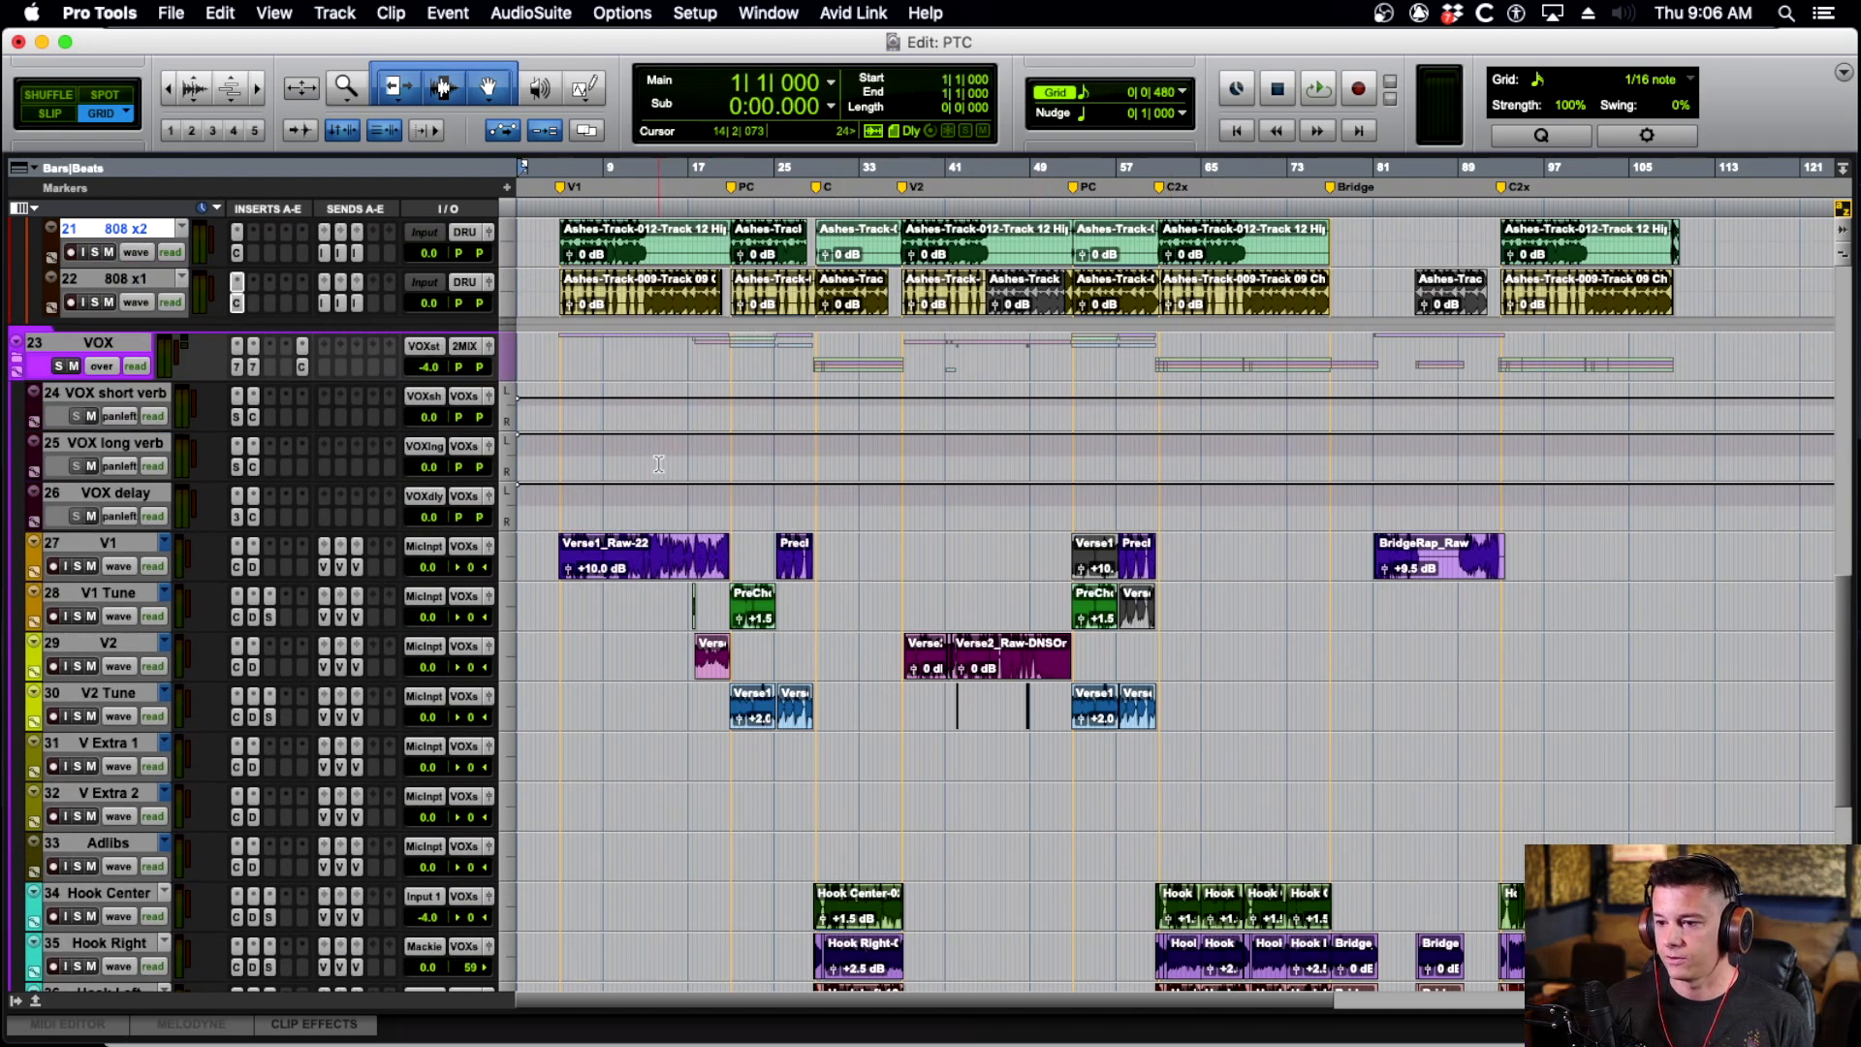
key("space")
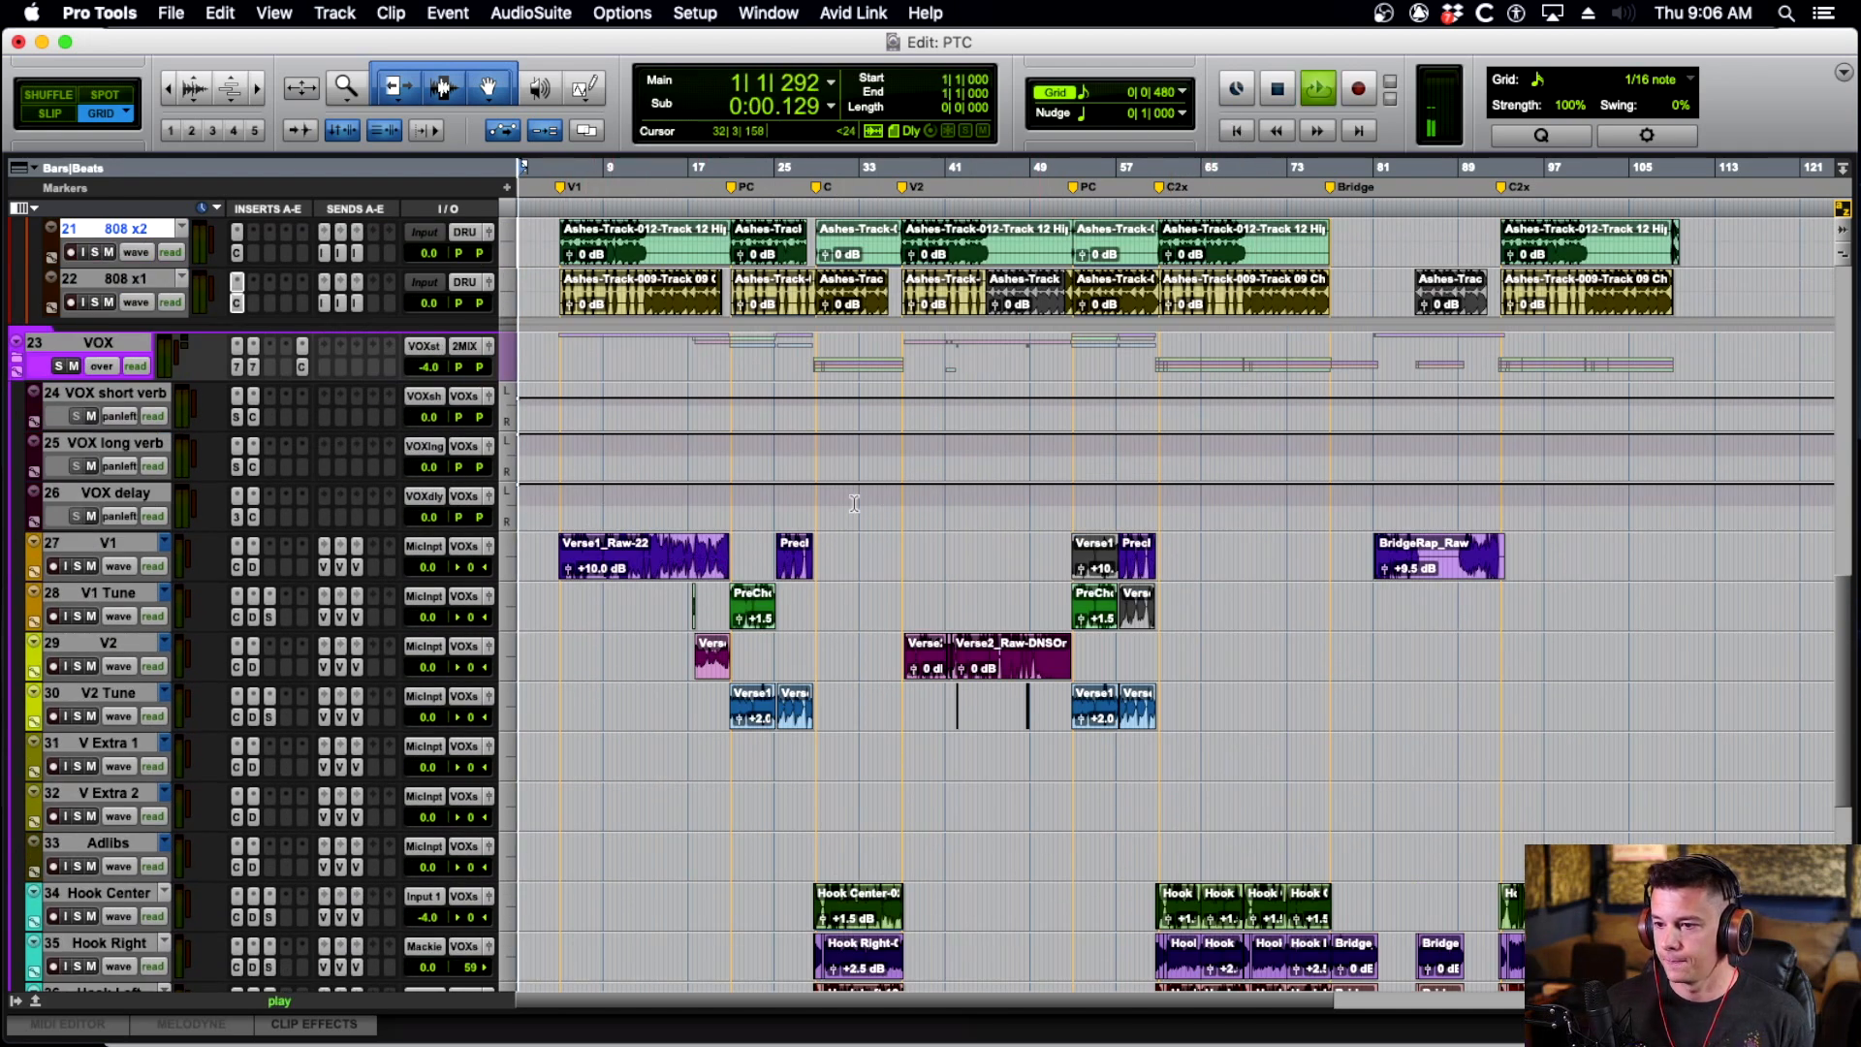
scroll(587, 774, "down", 7)
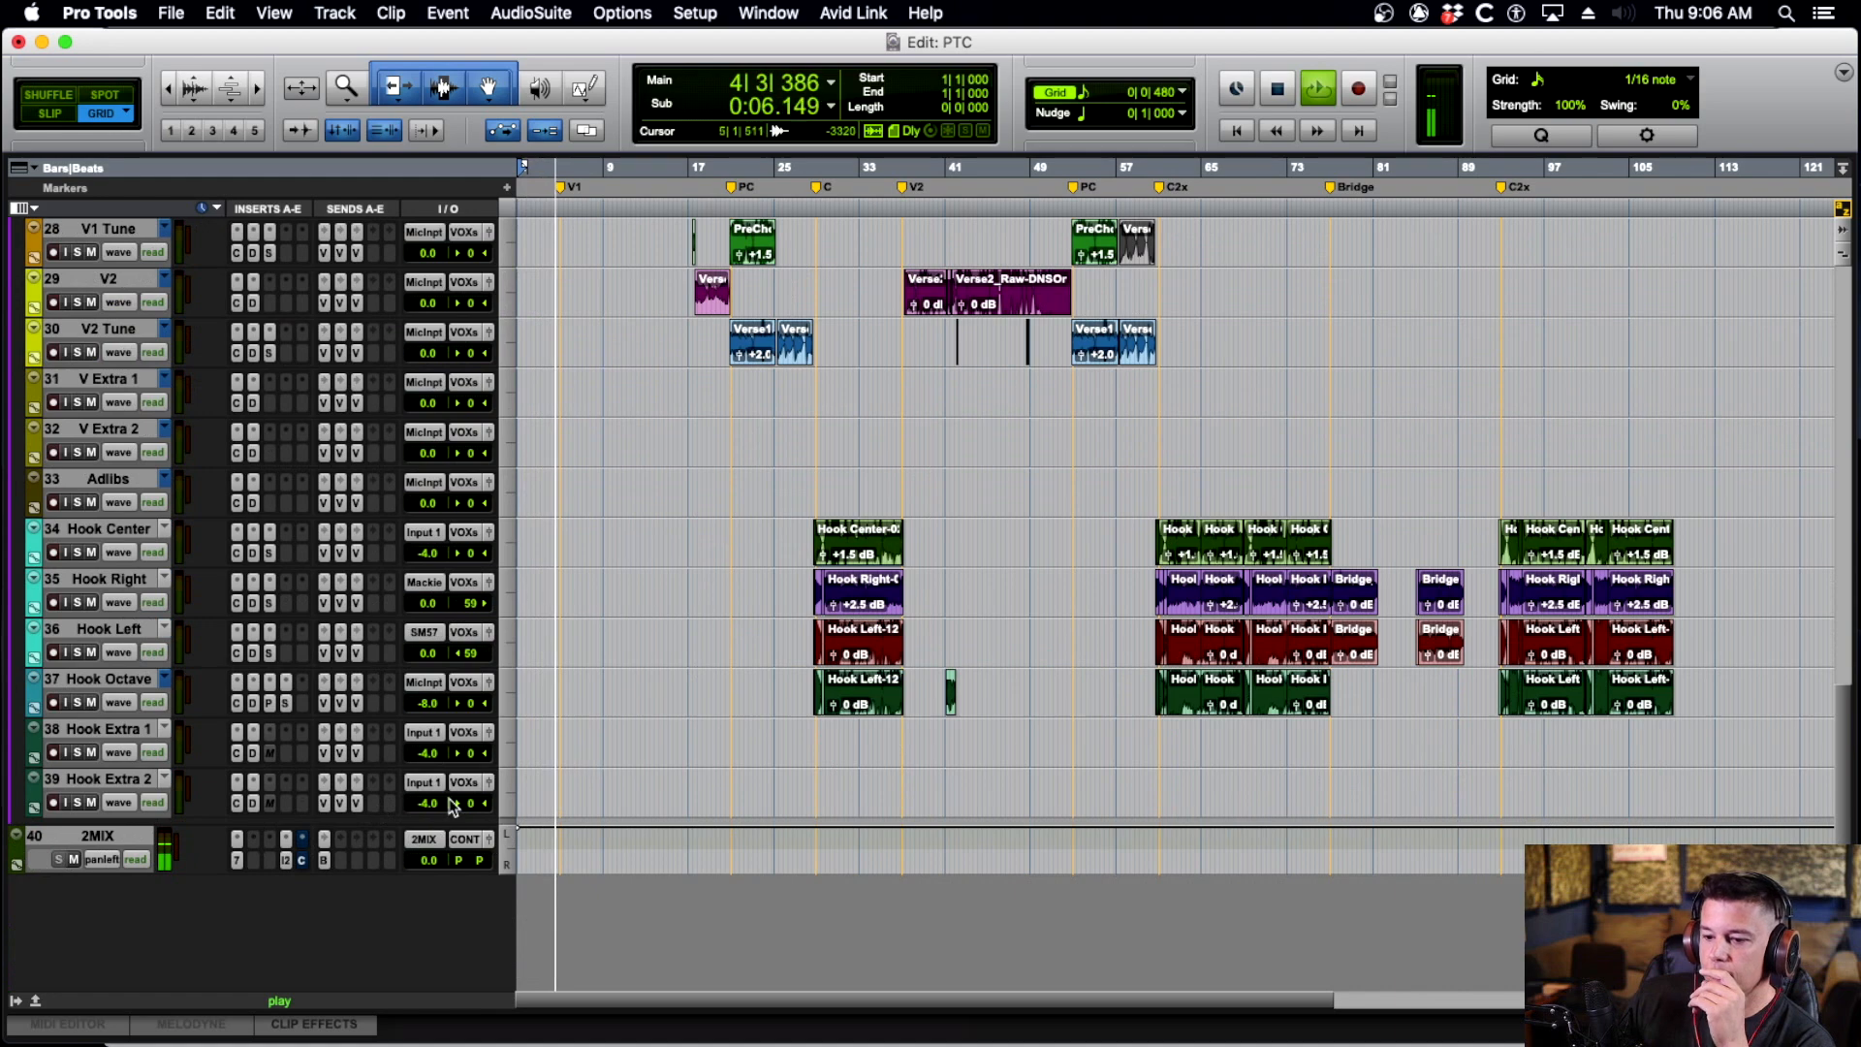
scroll(540, 775, "up", 10)
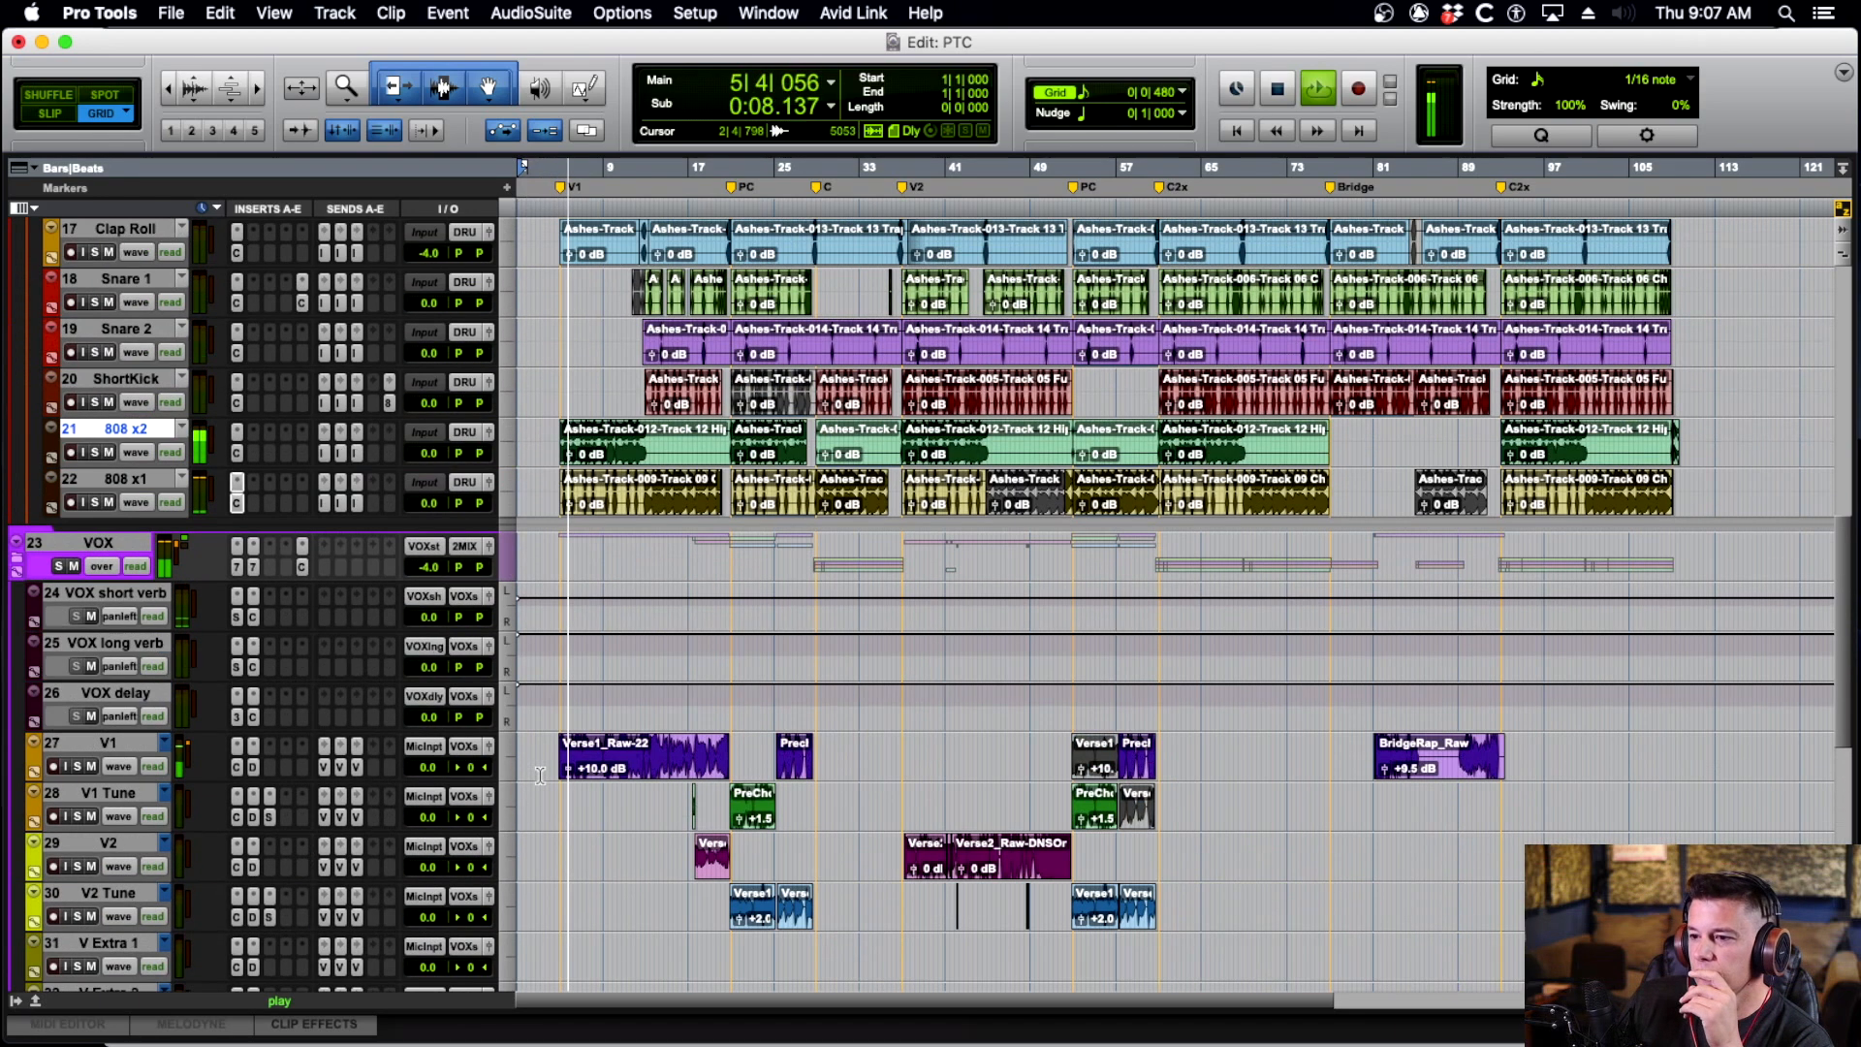
Zoom in on the V1 clip of the first verse and display the V1 track's VOX delay send level automation.
left_click(637, 745)
key("t")
key("t")
key("t")
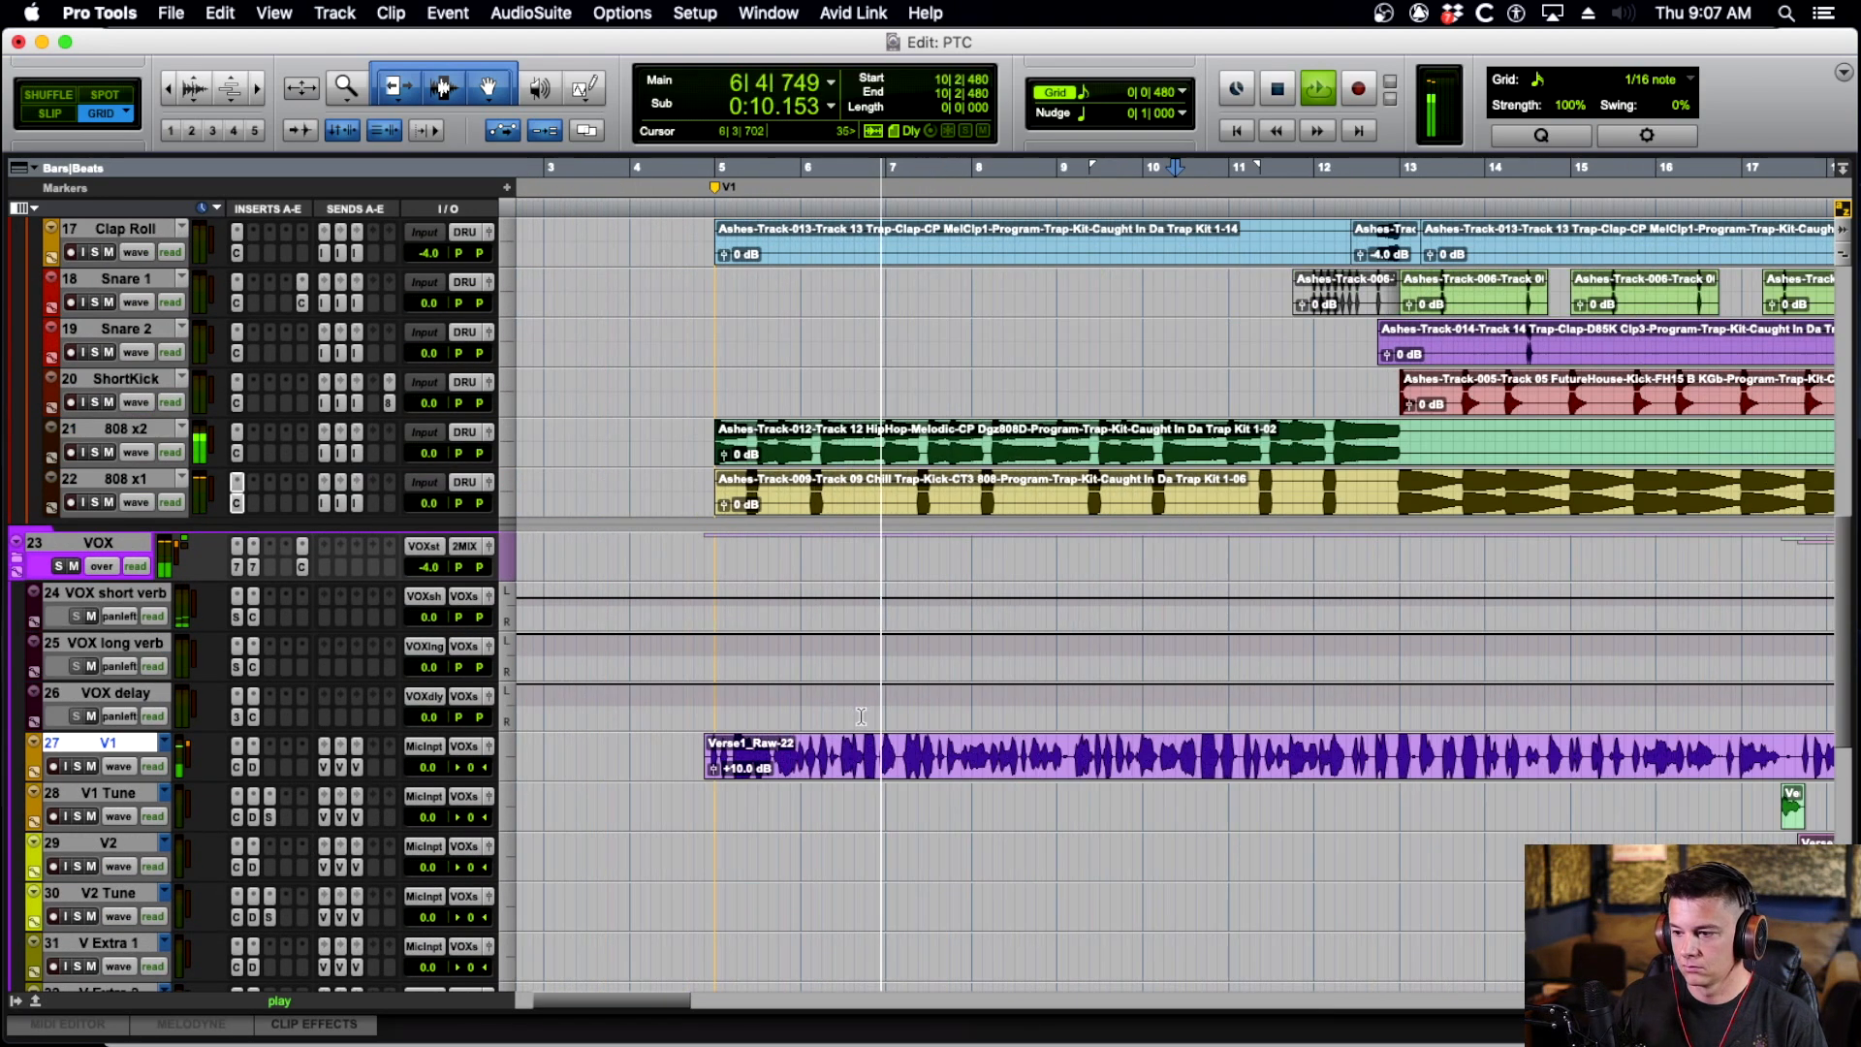
scroll(543, 644, "down", 4)
left_click(115, 568)
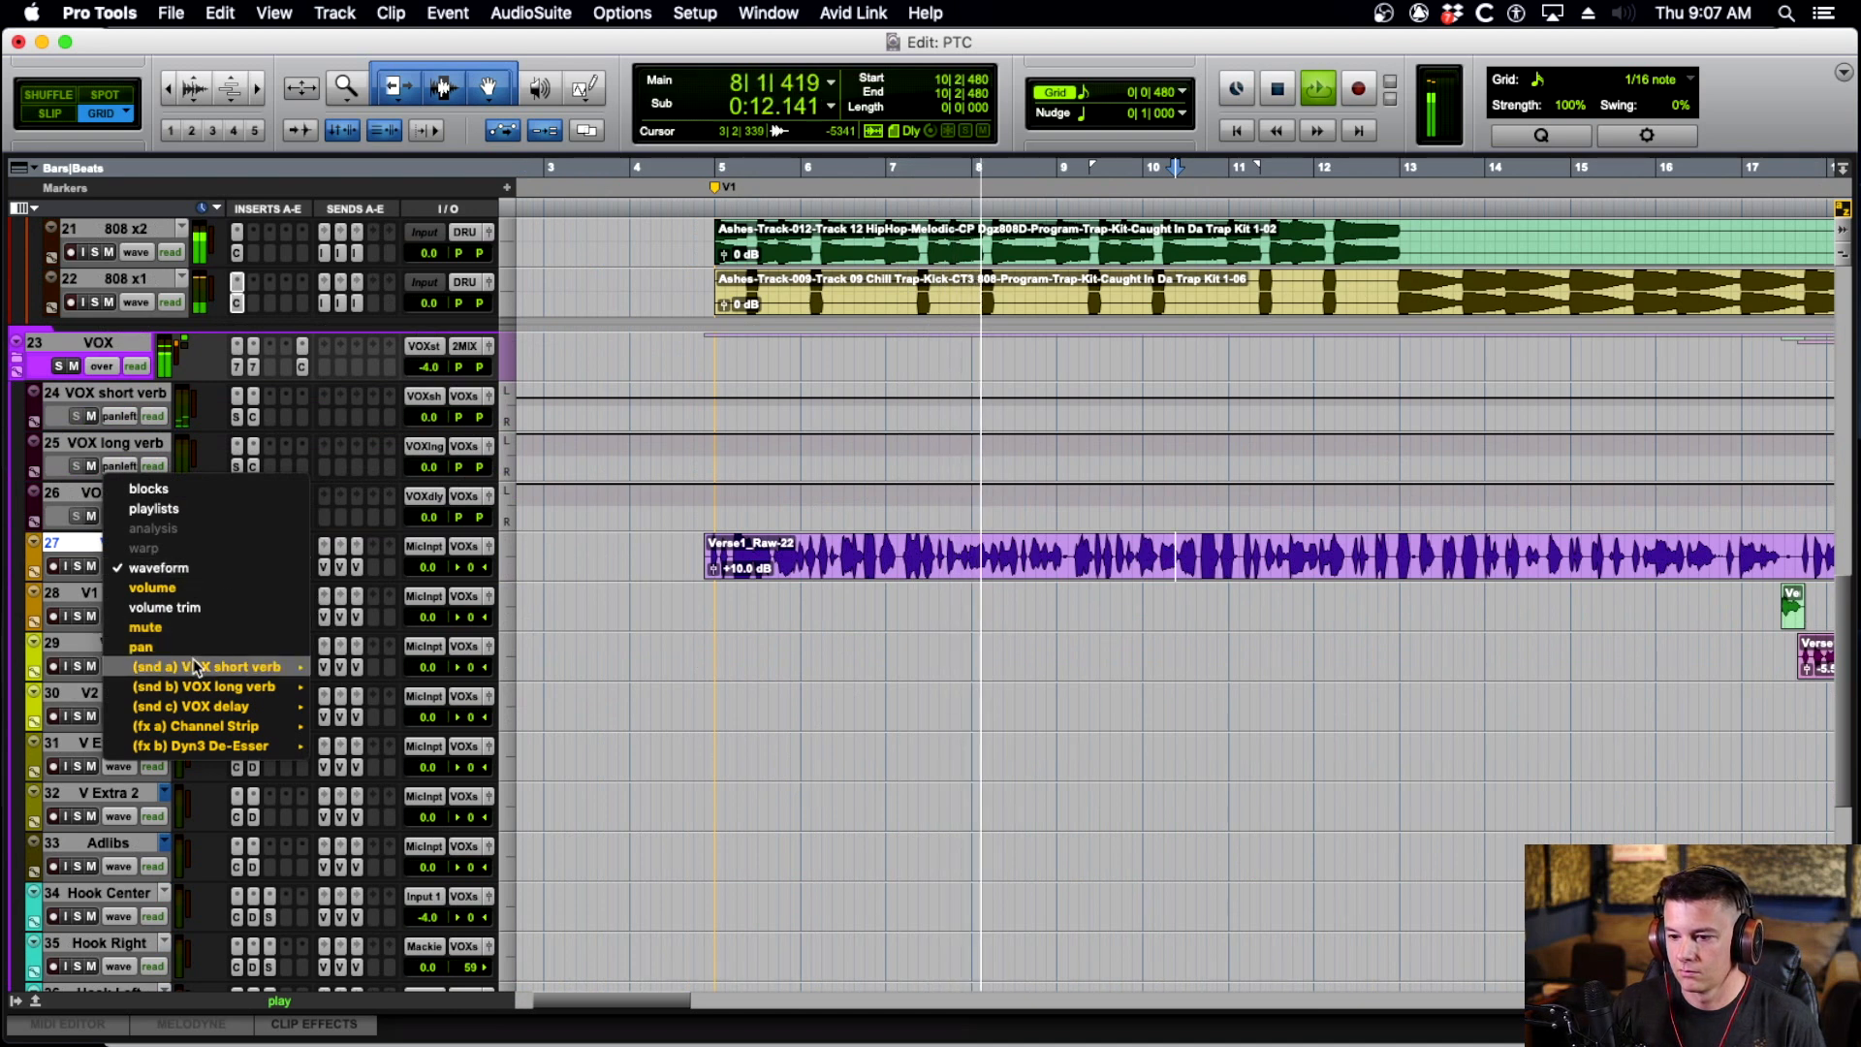
mouse_move(291, 706)
left_click(349, 713)
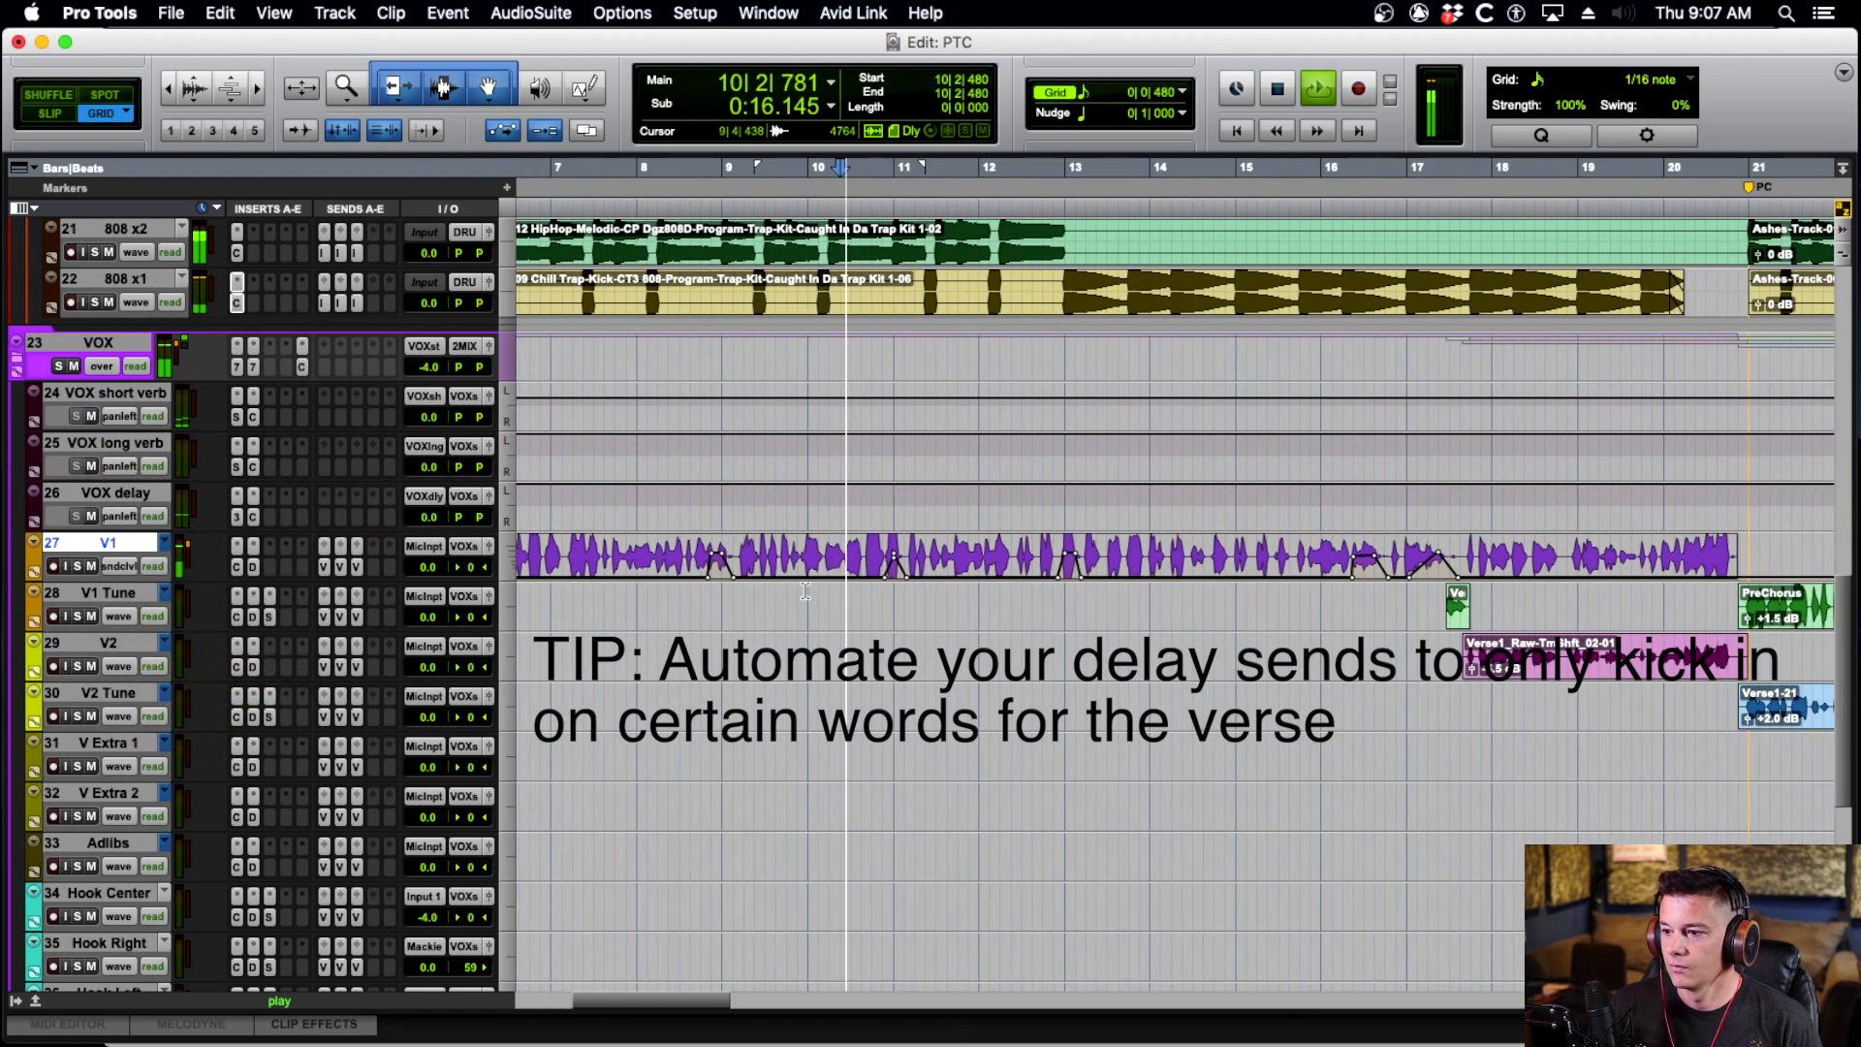
Examine V1's delay send automation through the first verse during playback, placing the edit cursor on V1 Tune at 16|4|000.
scroll(834, 606, "down", 2)
scroll(812, 587, "right", 1)
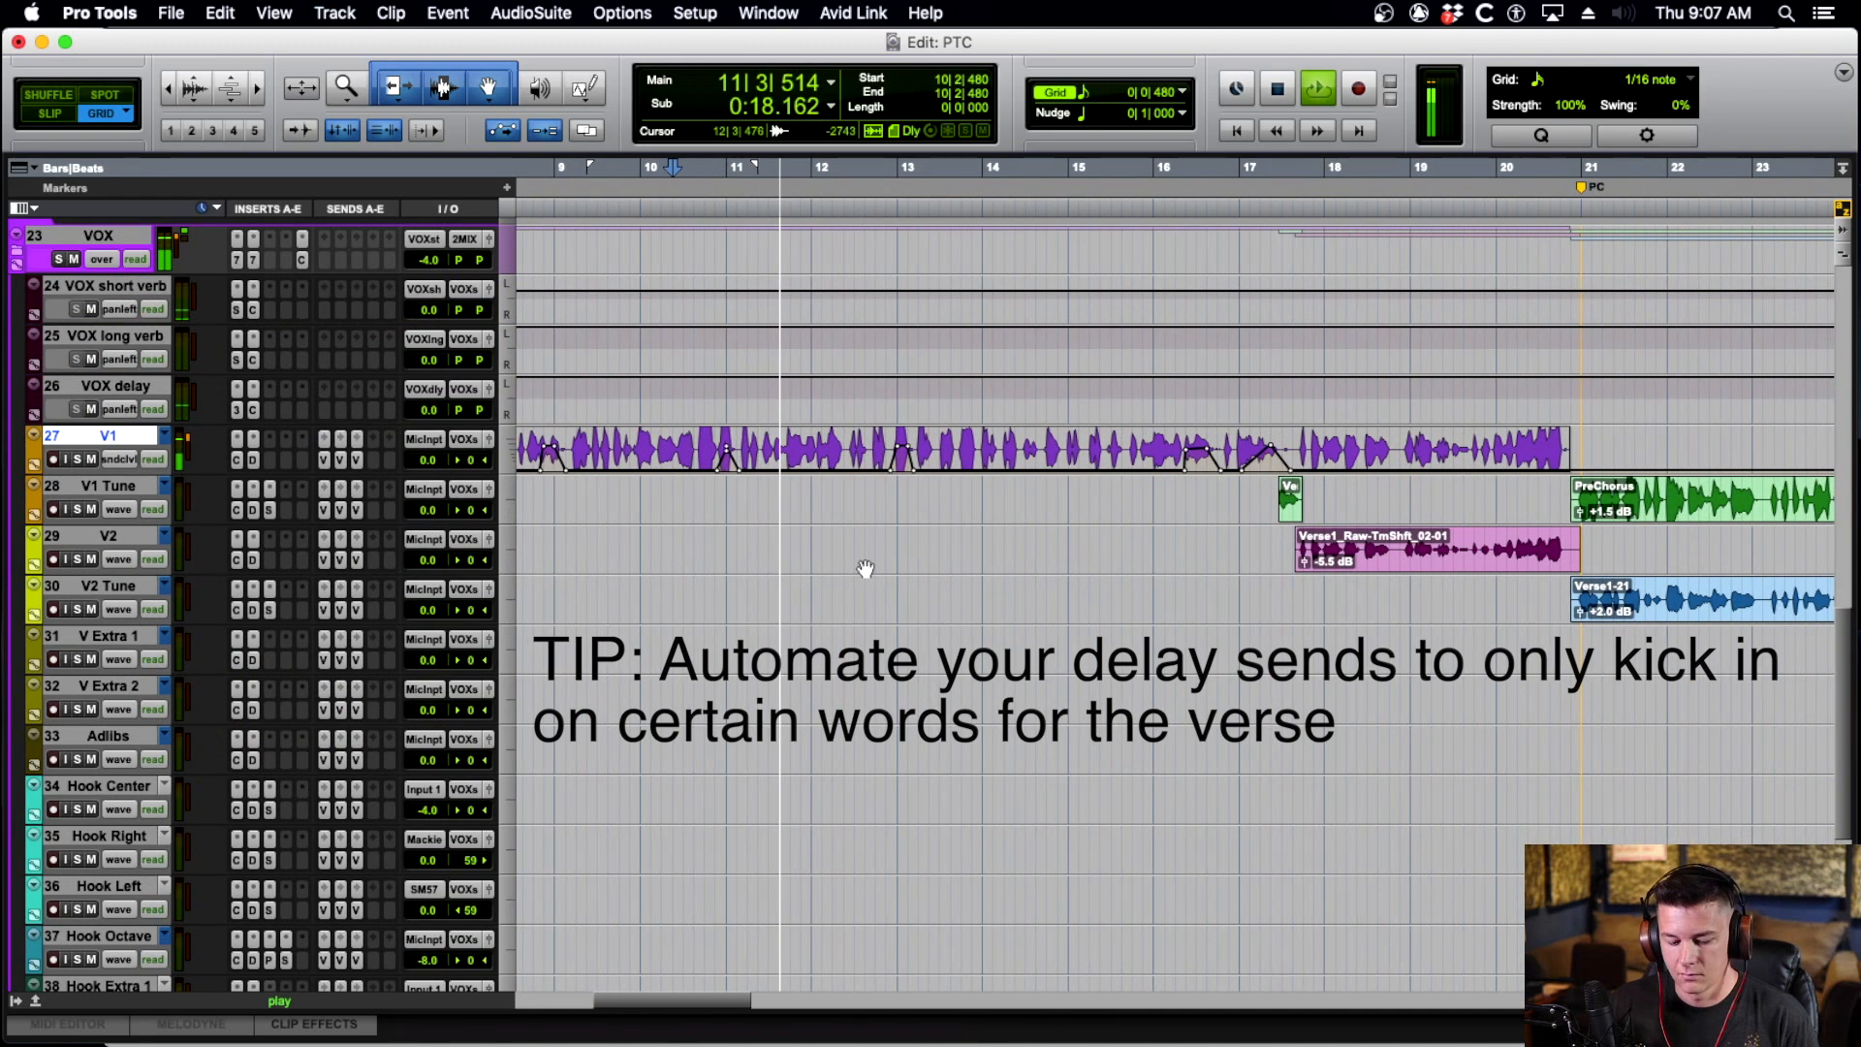
key("r")
scroll(963, 532, "right", 4)
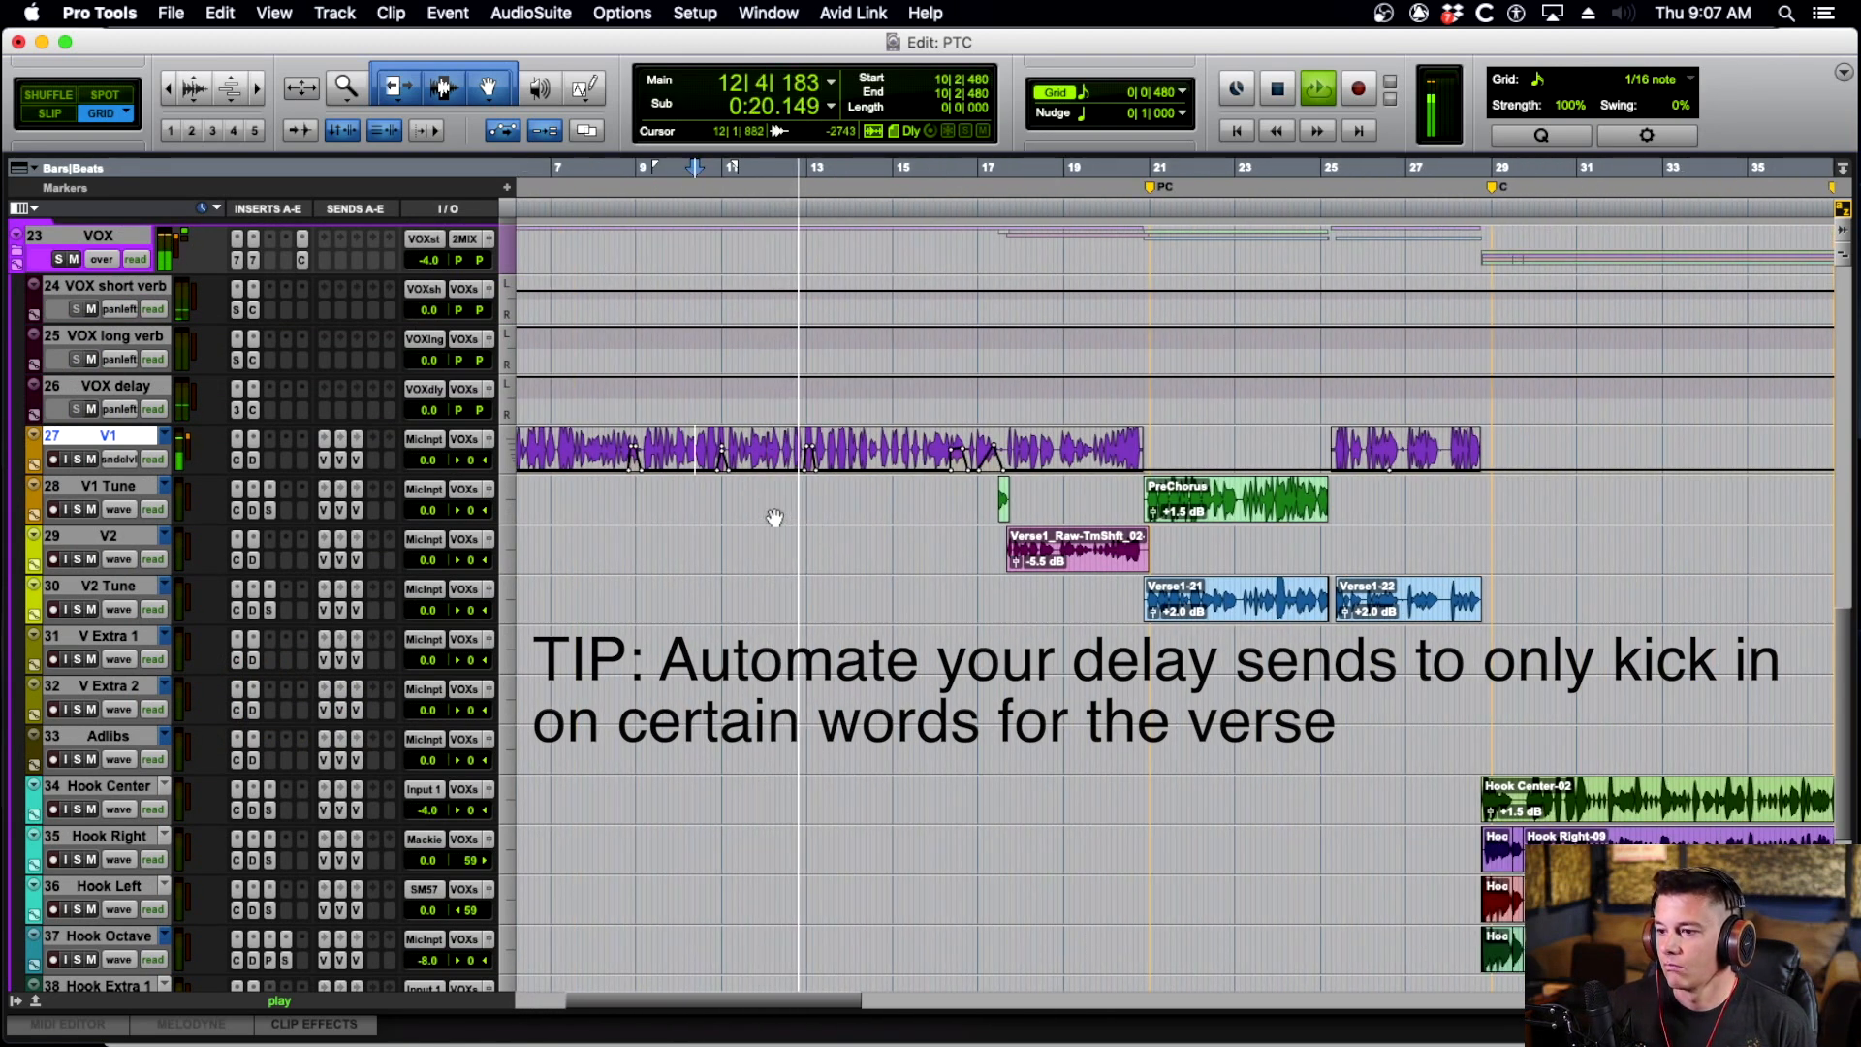
scroll(778, 519, "right", 2)
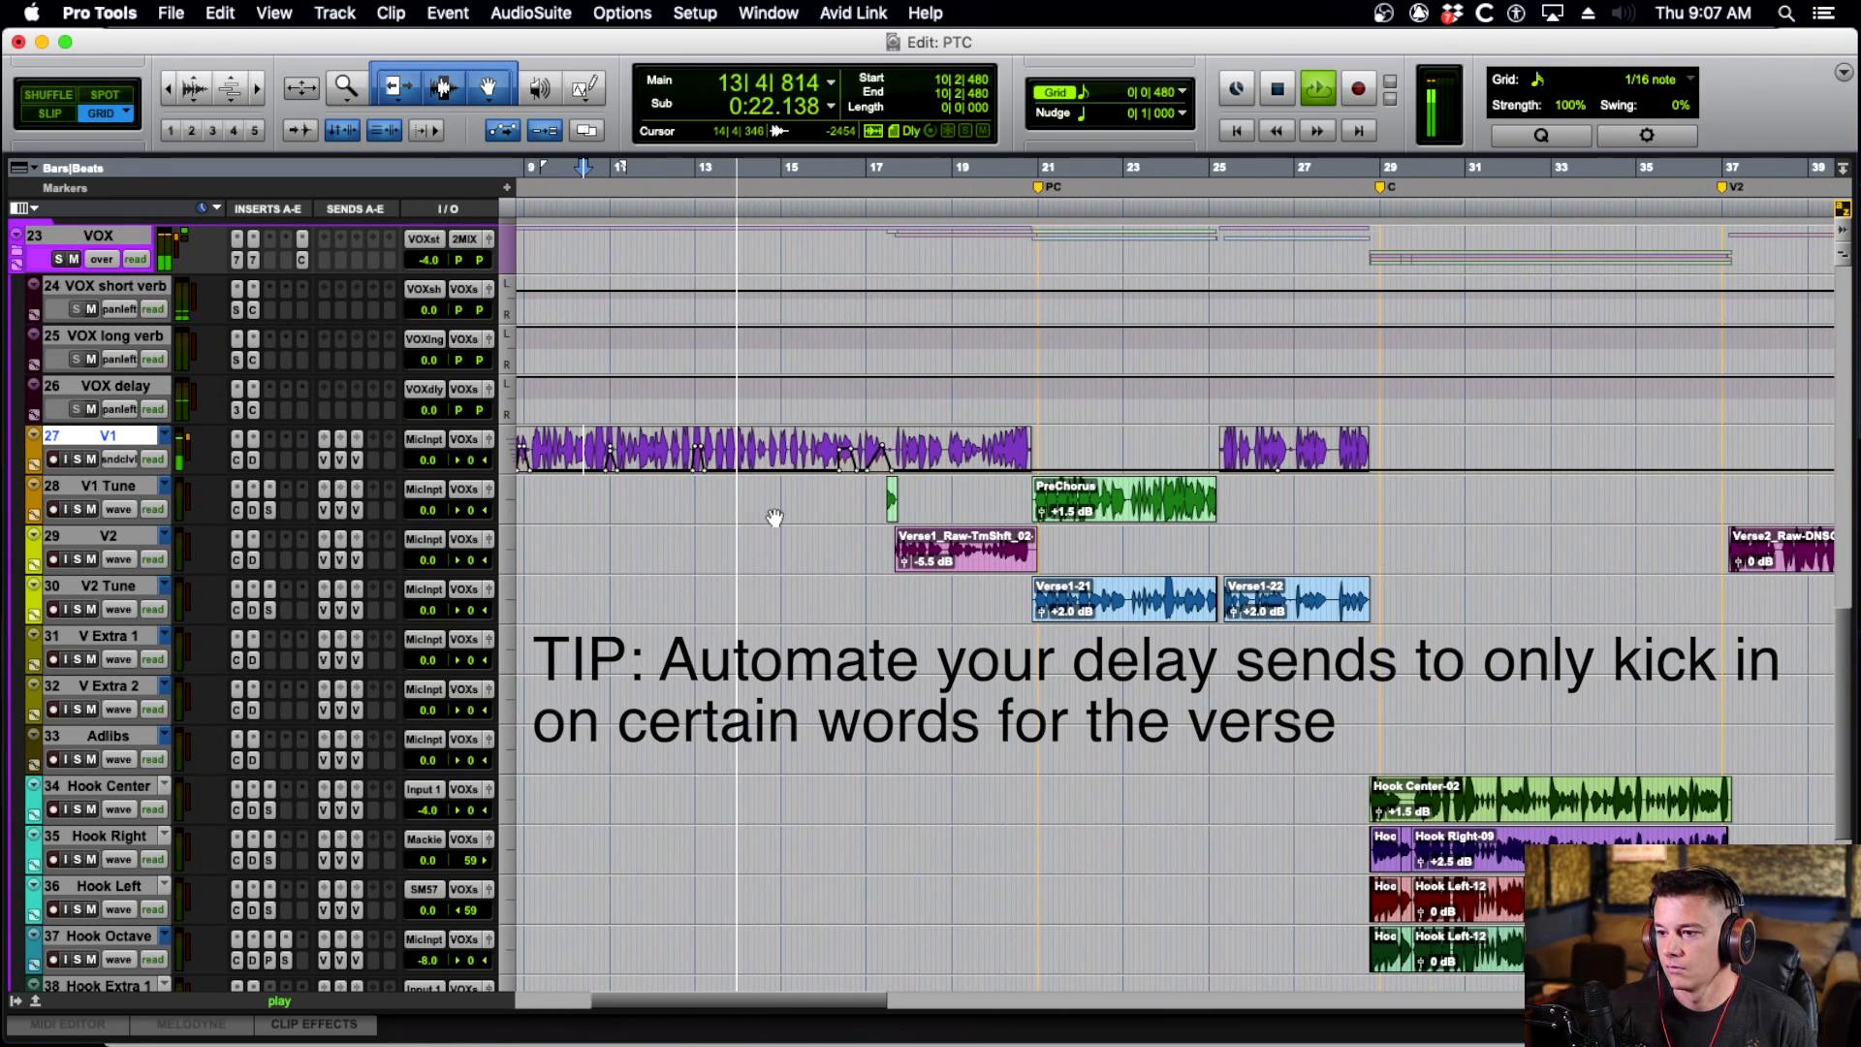
left_click(852, 494)
scroll(853, 492, "right", 1)
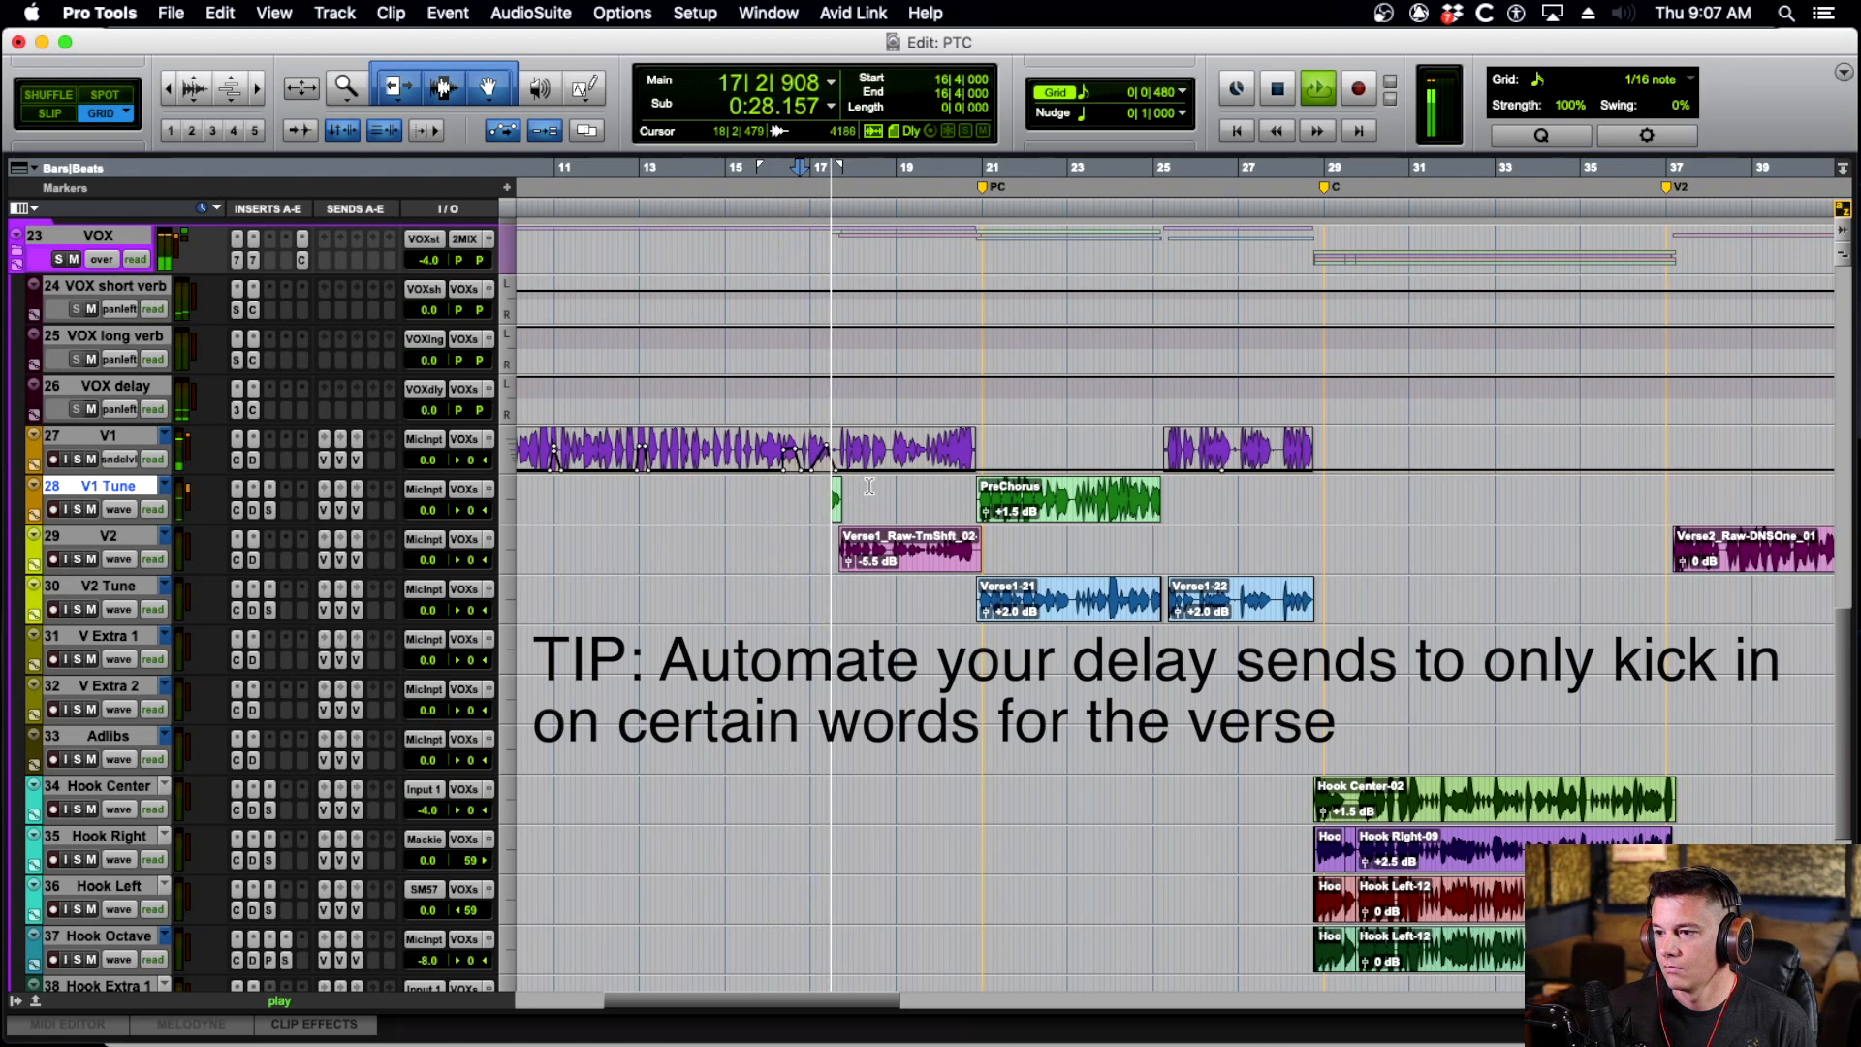
Follow playback through the pre-chorus across the vocal and drum tracks, viewing the Clap track's Channel Strip and closing it.
scroll(869, 488, "right", 2)
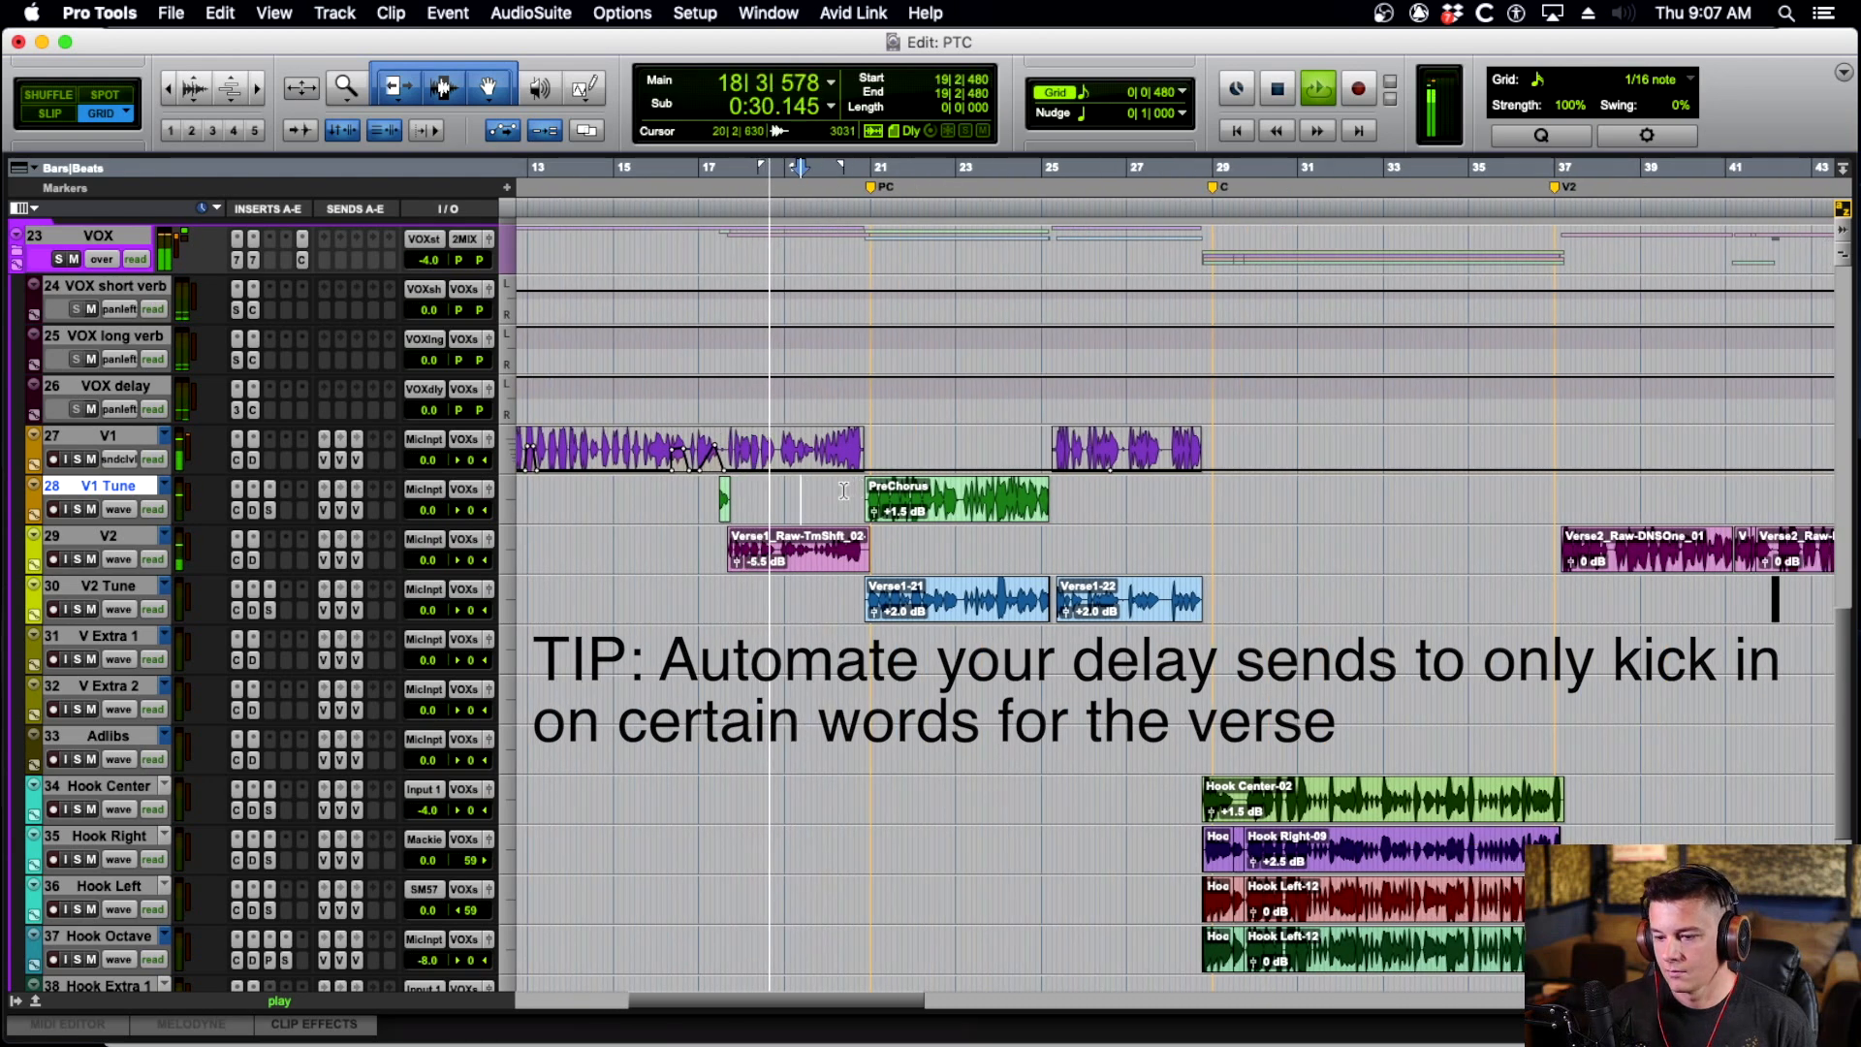
scroll(843, 490, "up", 3)
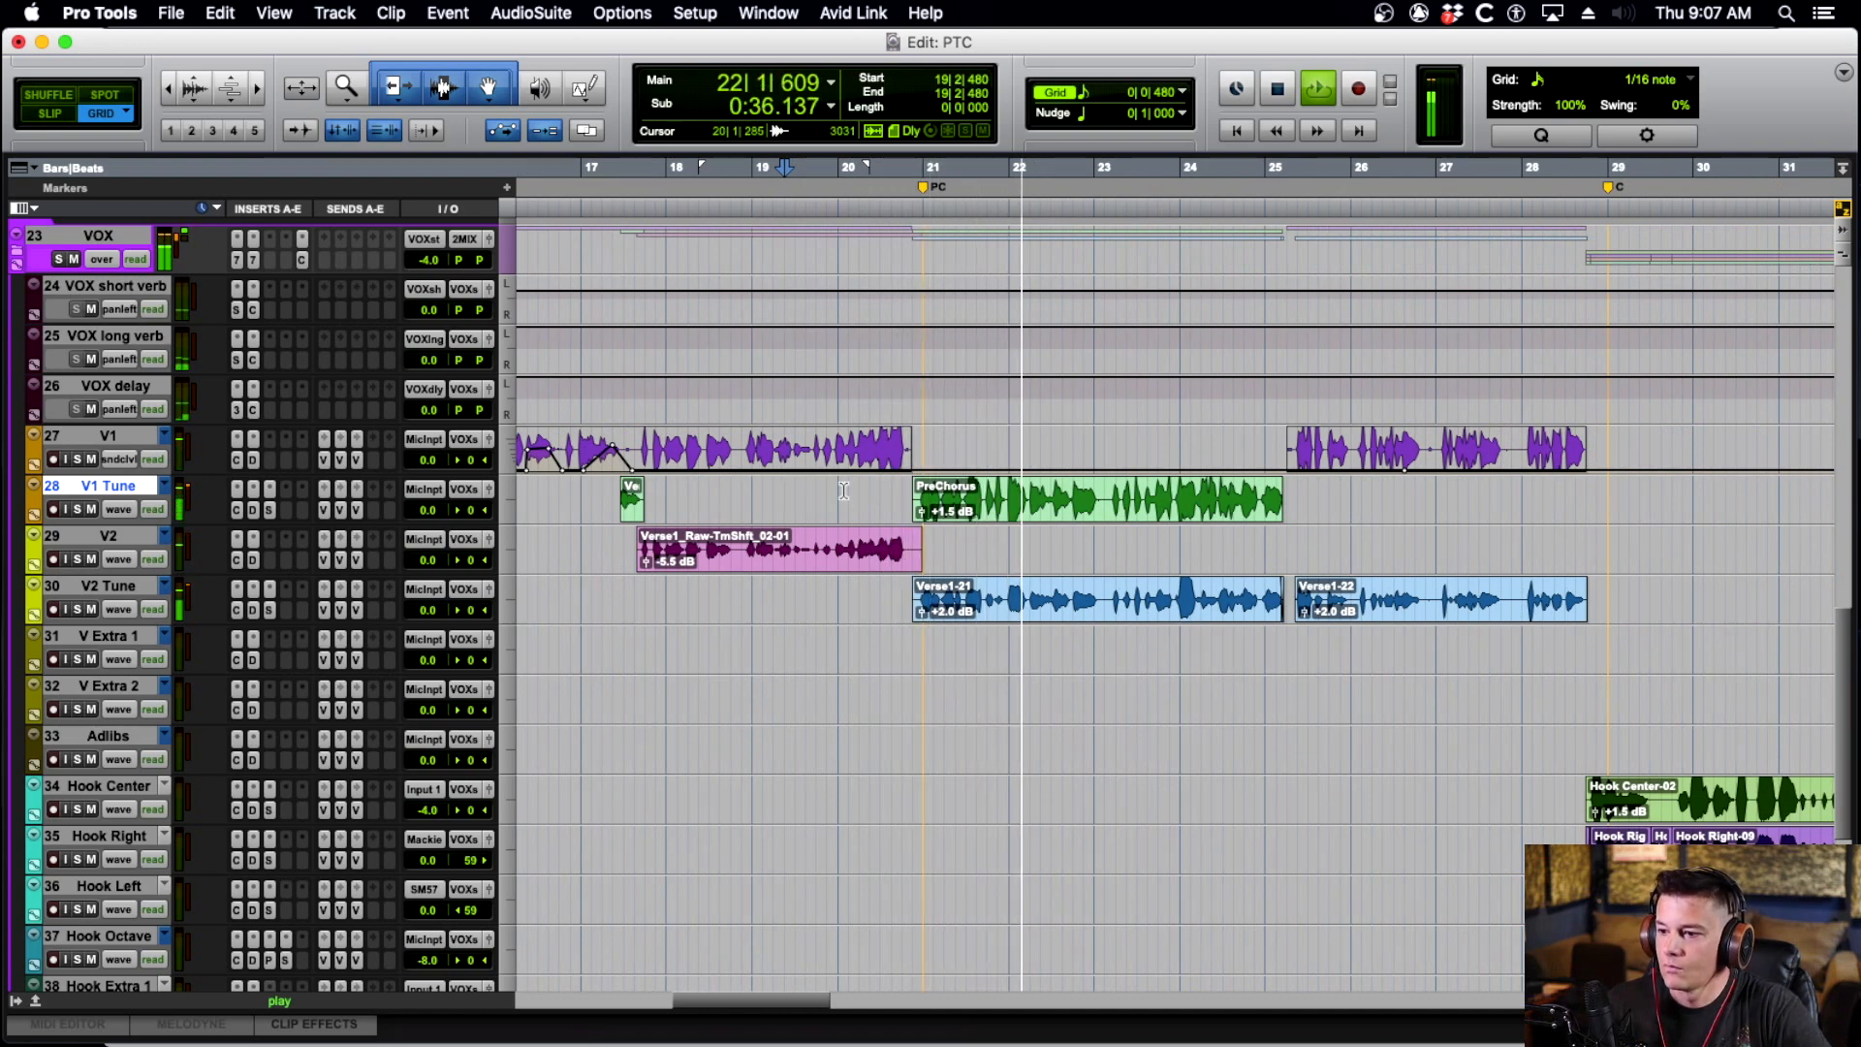
scroll(264, 664, "up", 10)
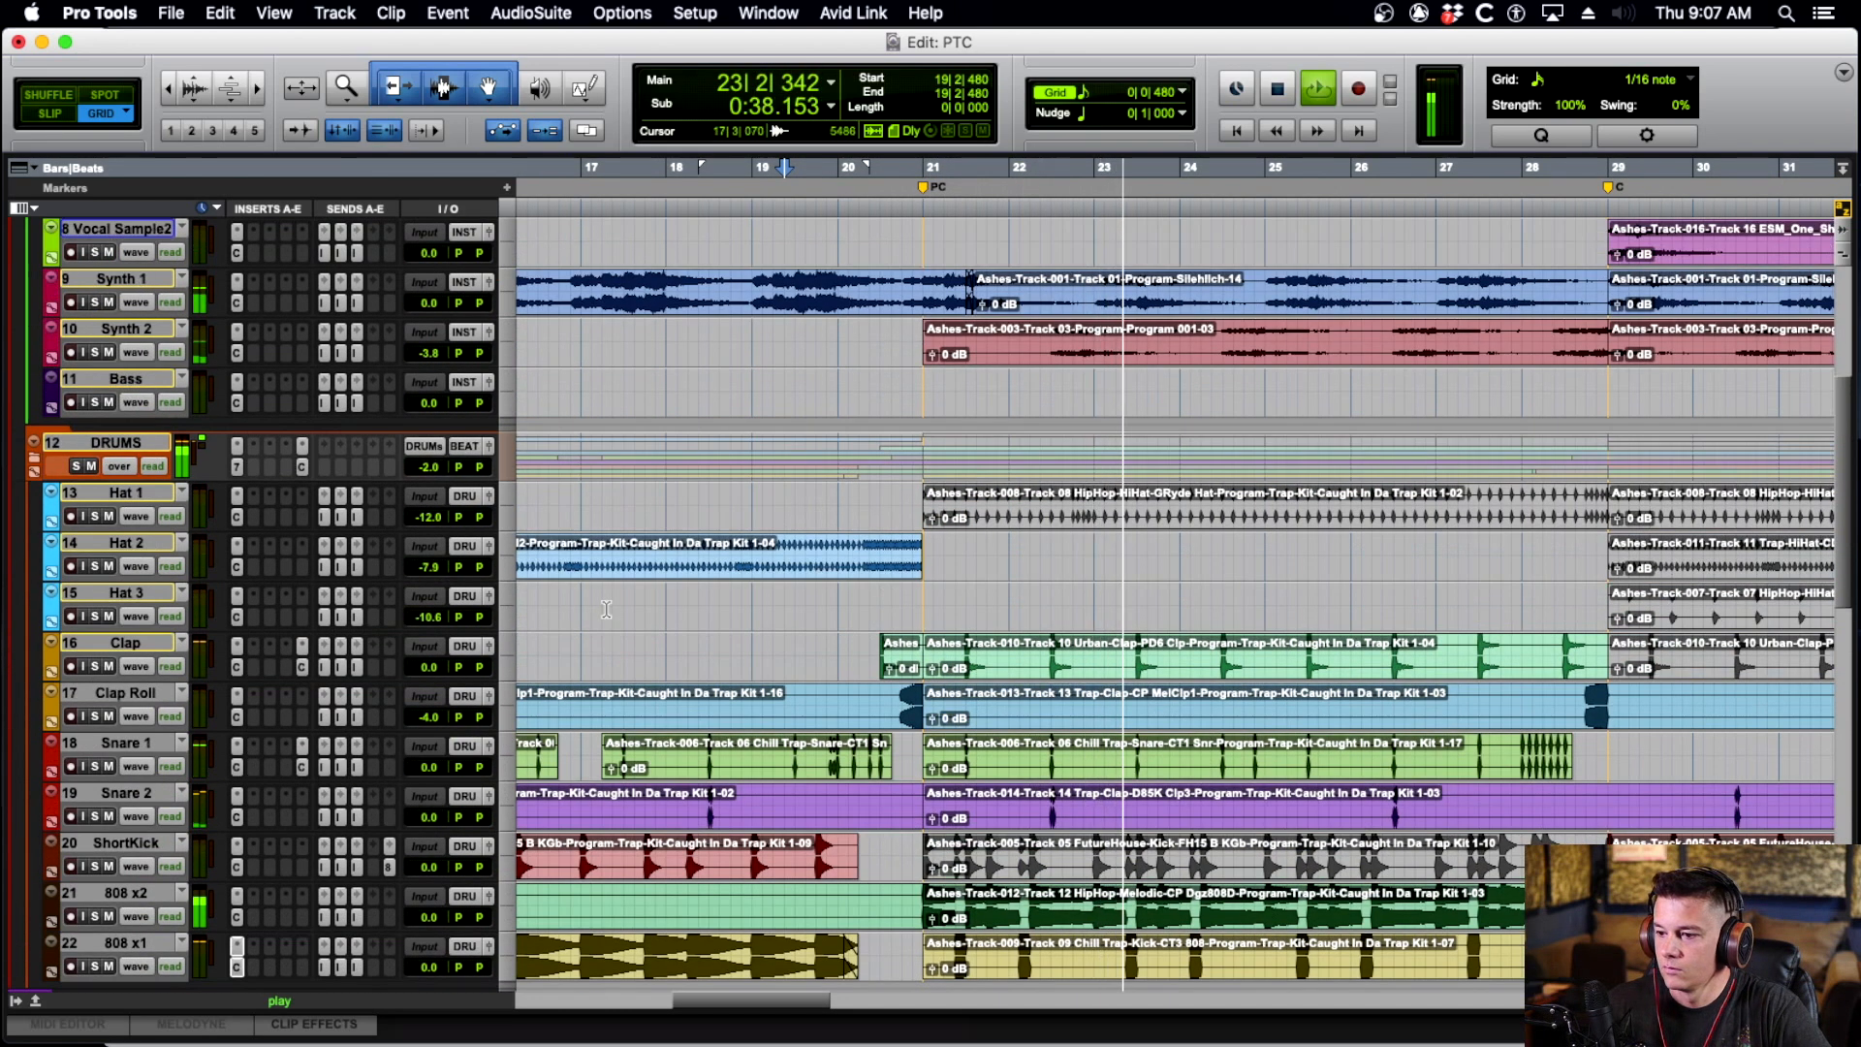
left_click(237, 666)
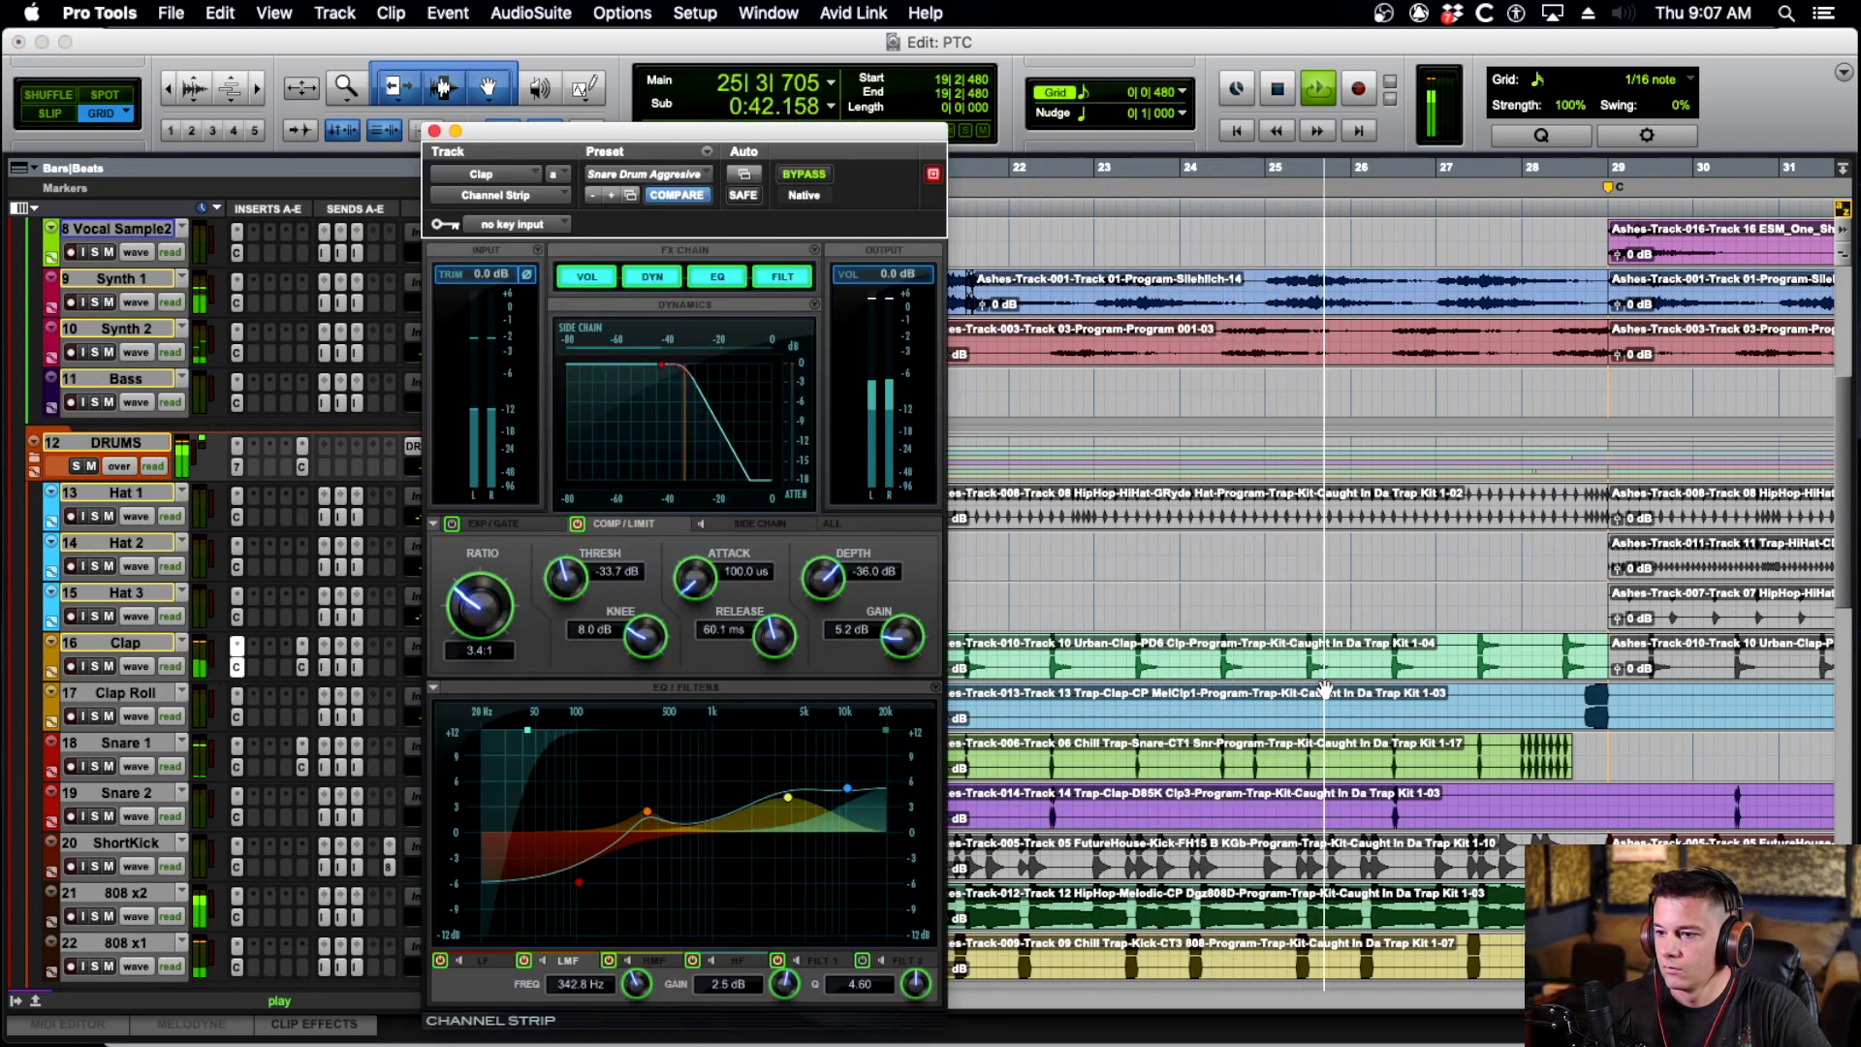
scroll(1325, 690, "down", 3)
scroll(1325, 691, "right", 4)
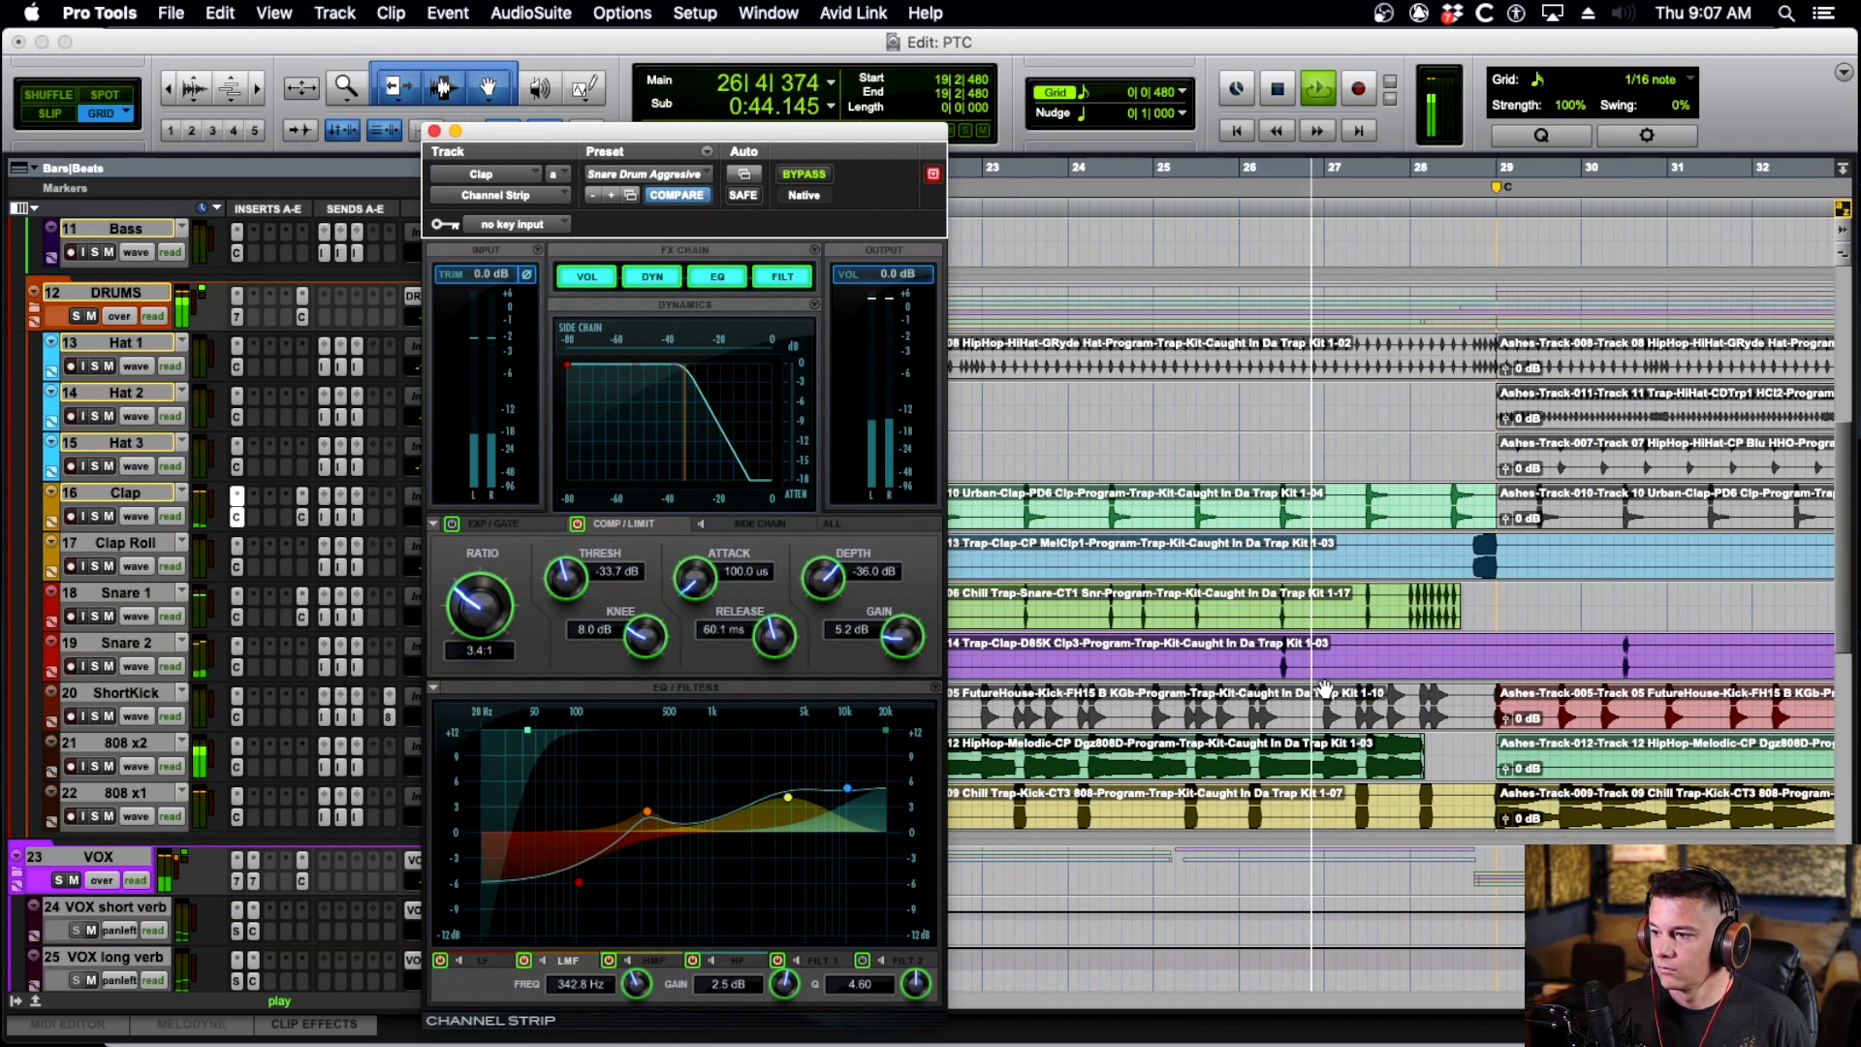
scroll(1326, 690, "down", 6)
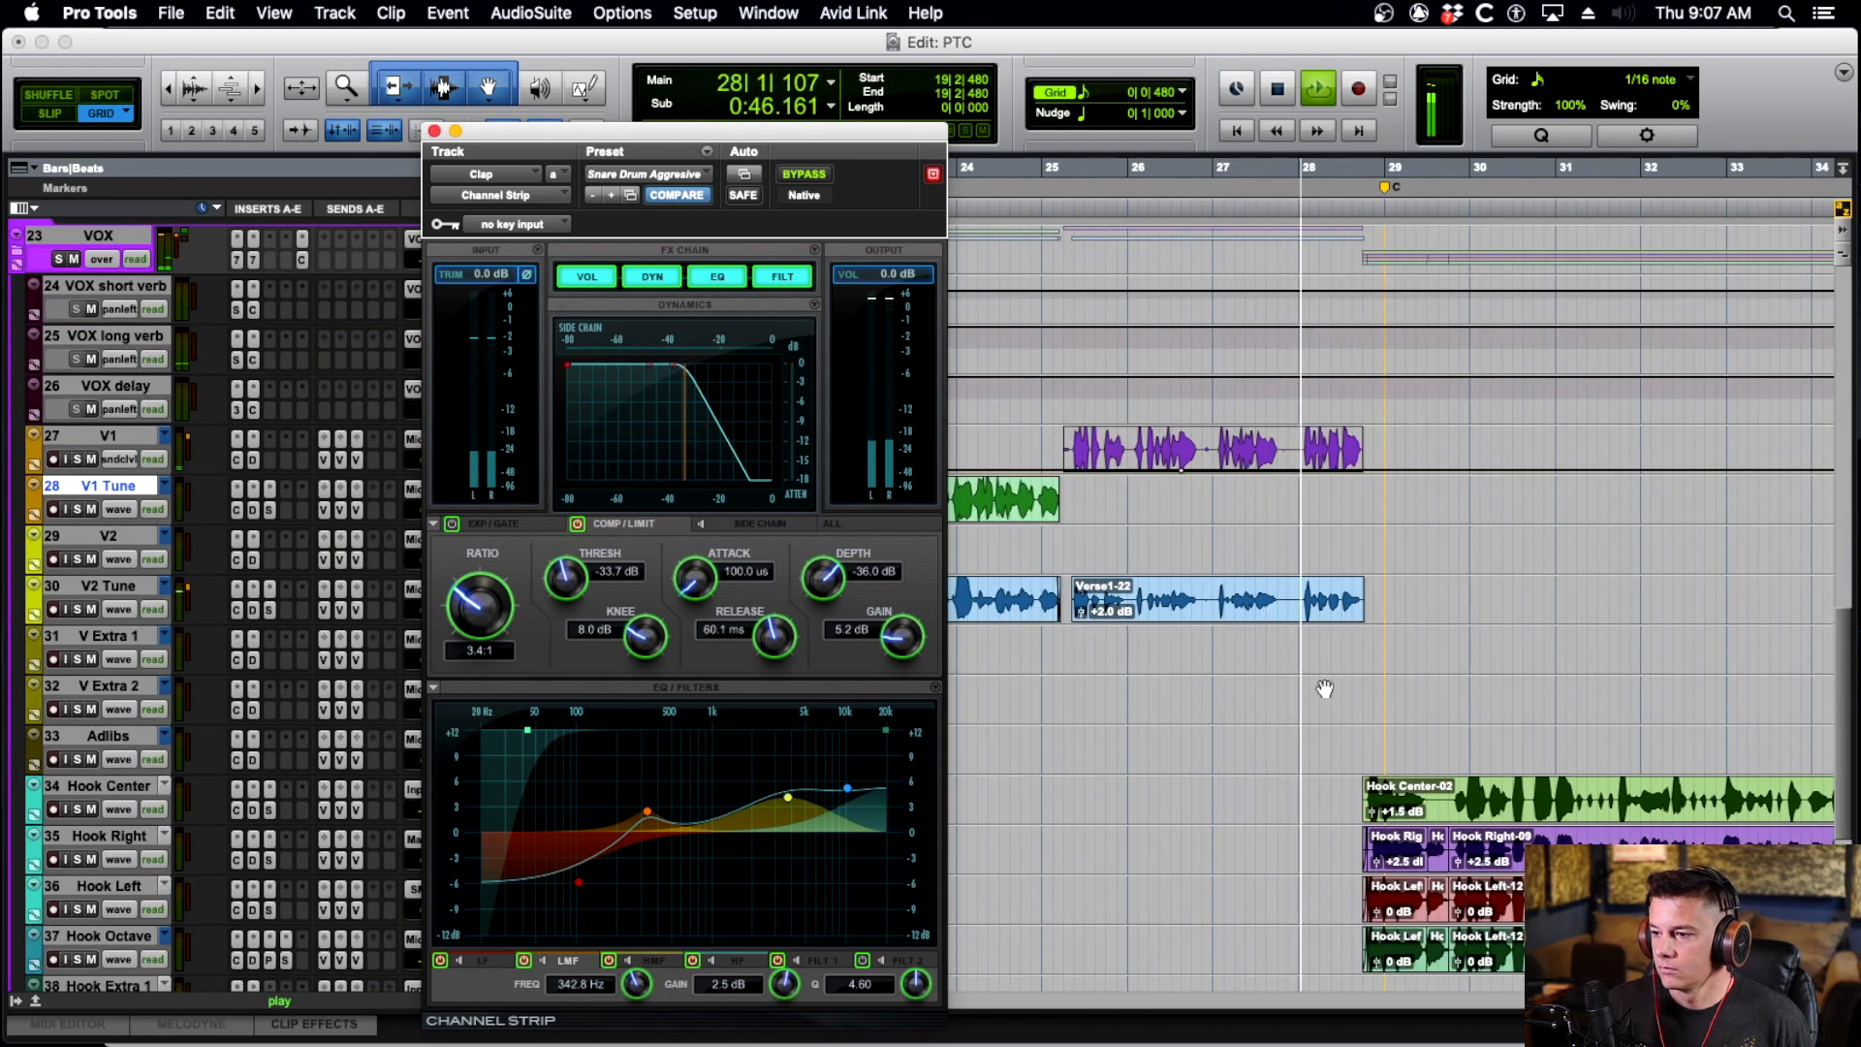
left_click(435, 131)
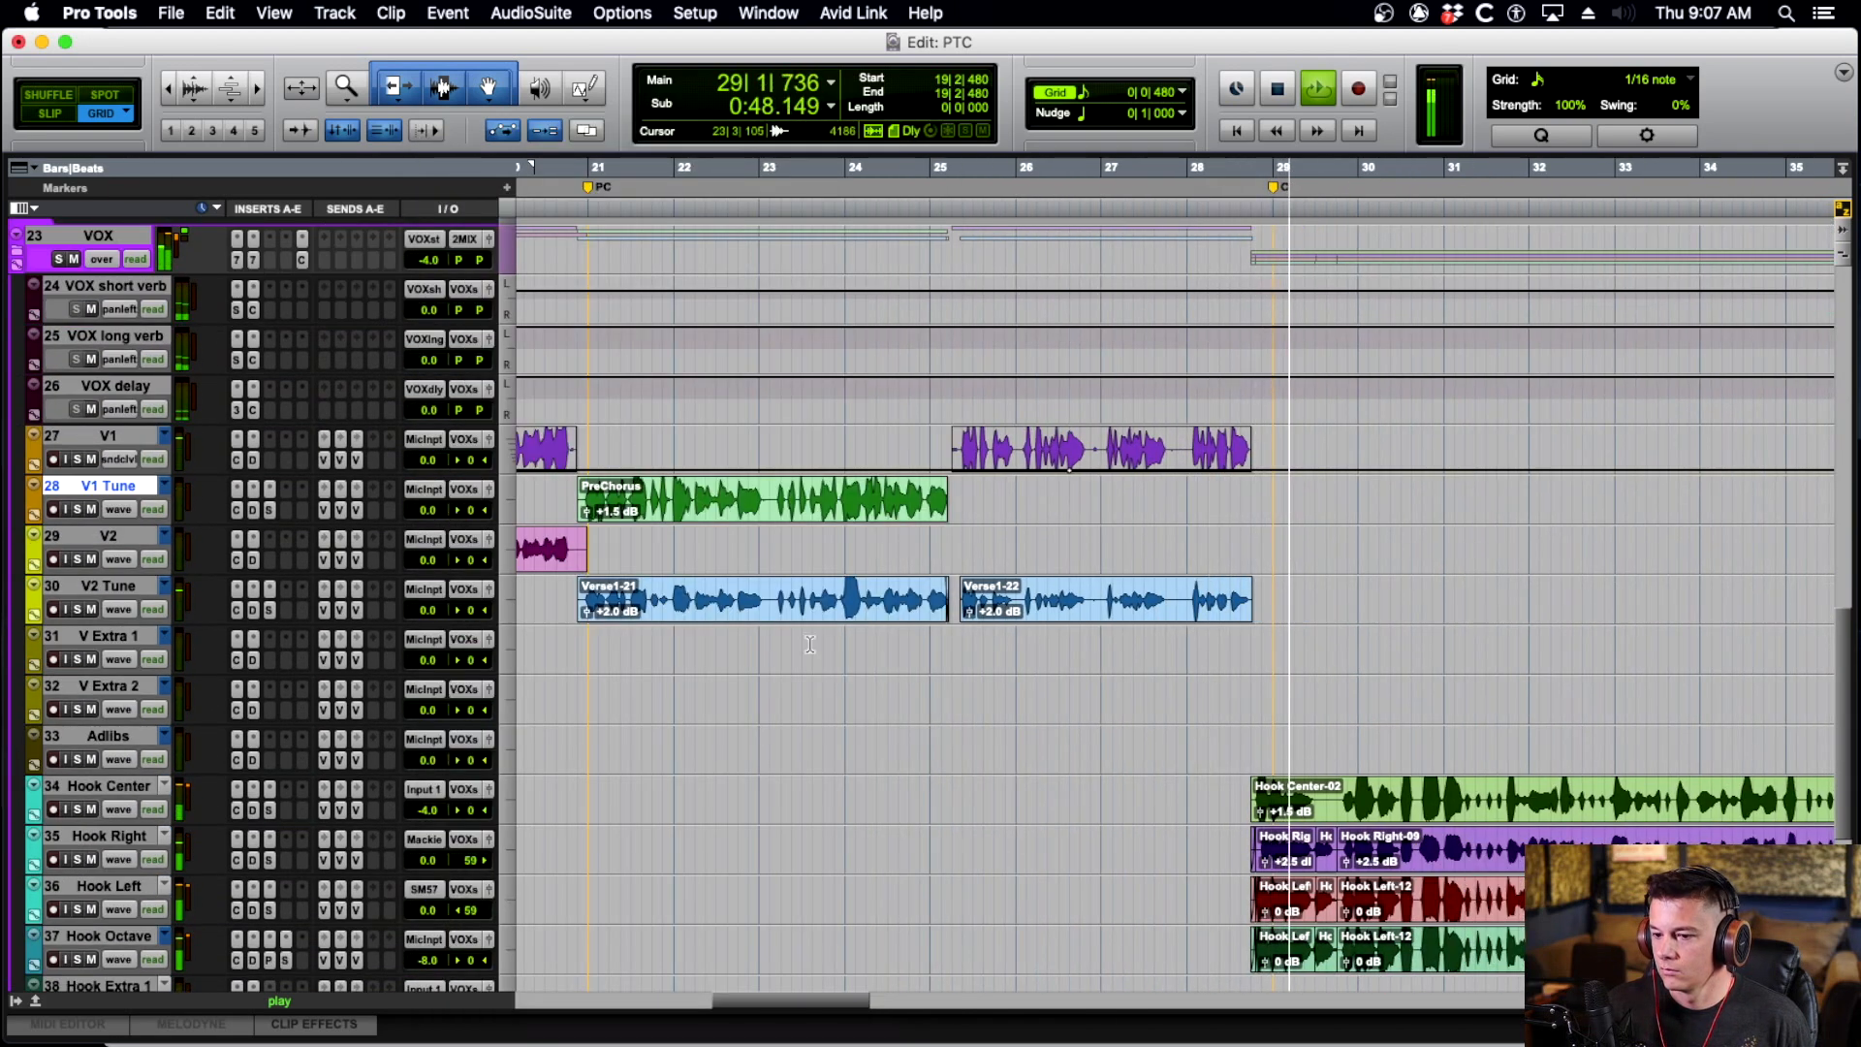
View the Spoton pitch correction on the Hook Center and Hook Left tracks during the hook, then close the plug-in window.
left_click(271, 810)
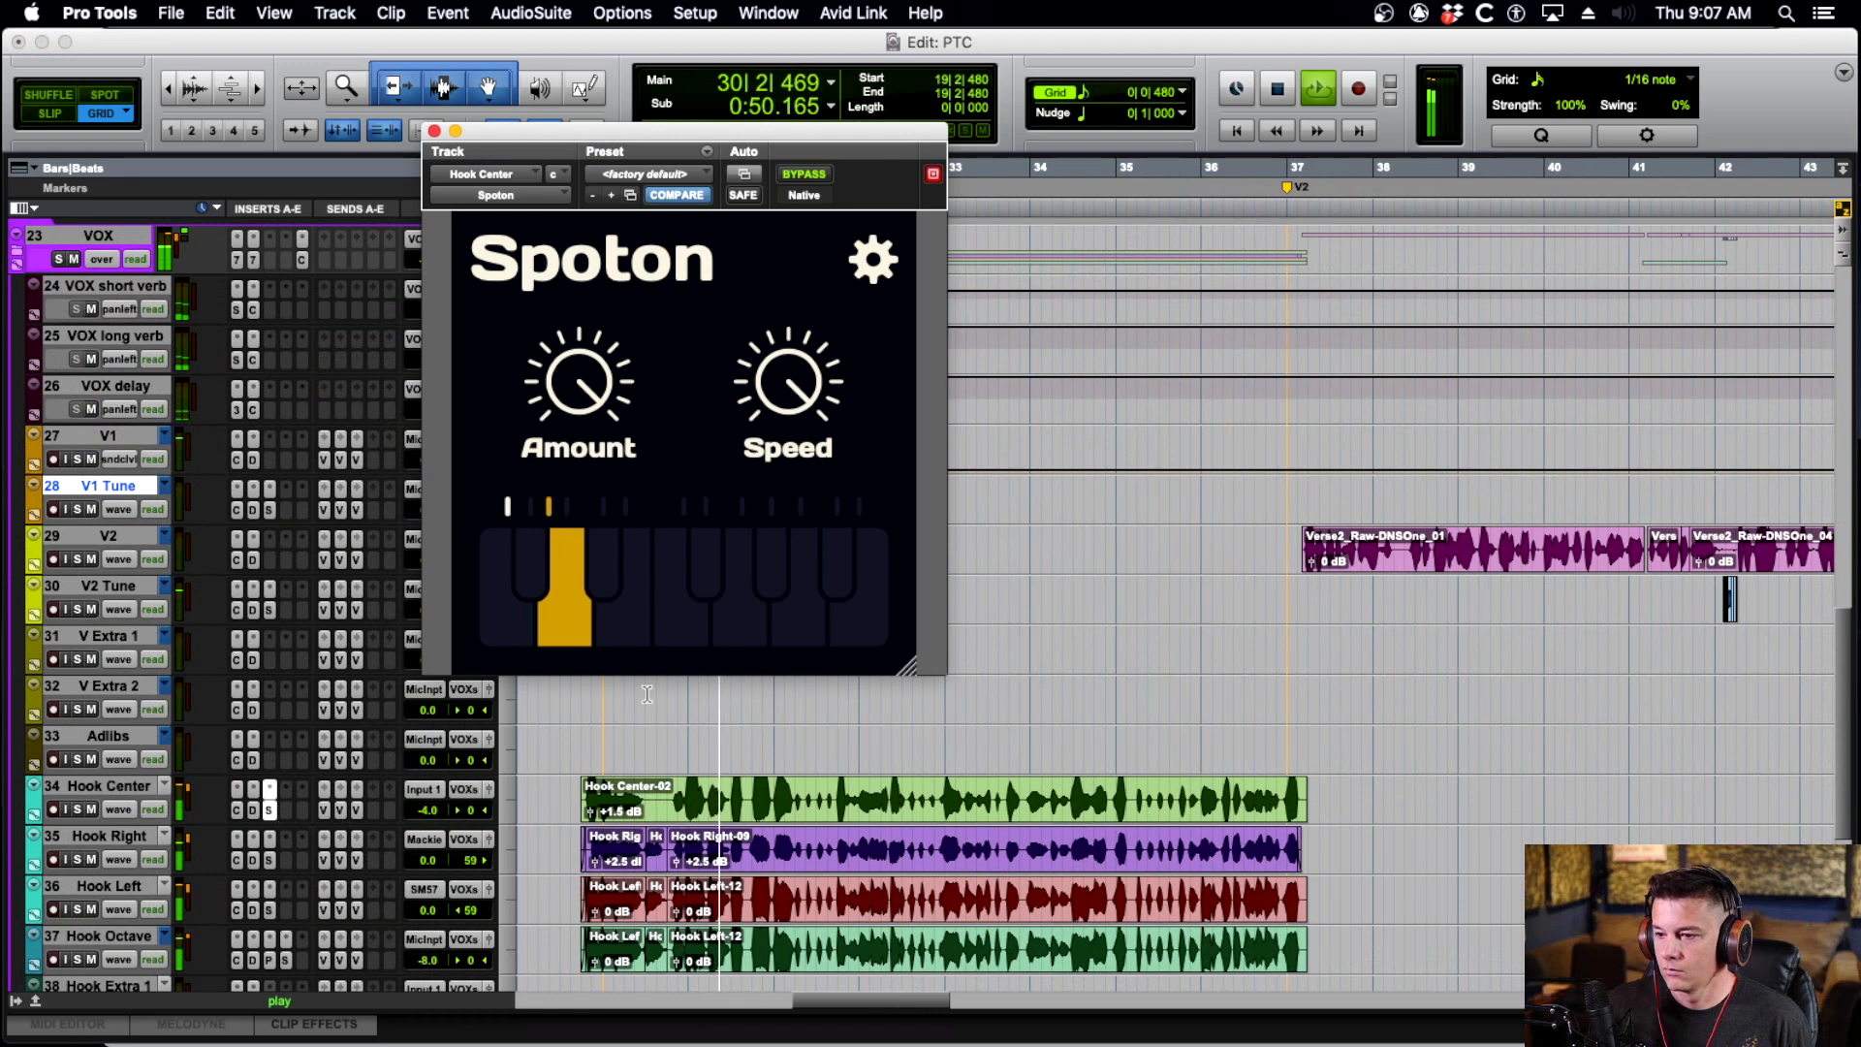
scroll(855, 773, "down", 3)
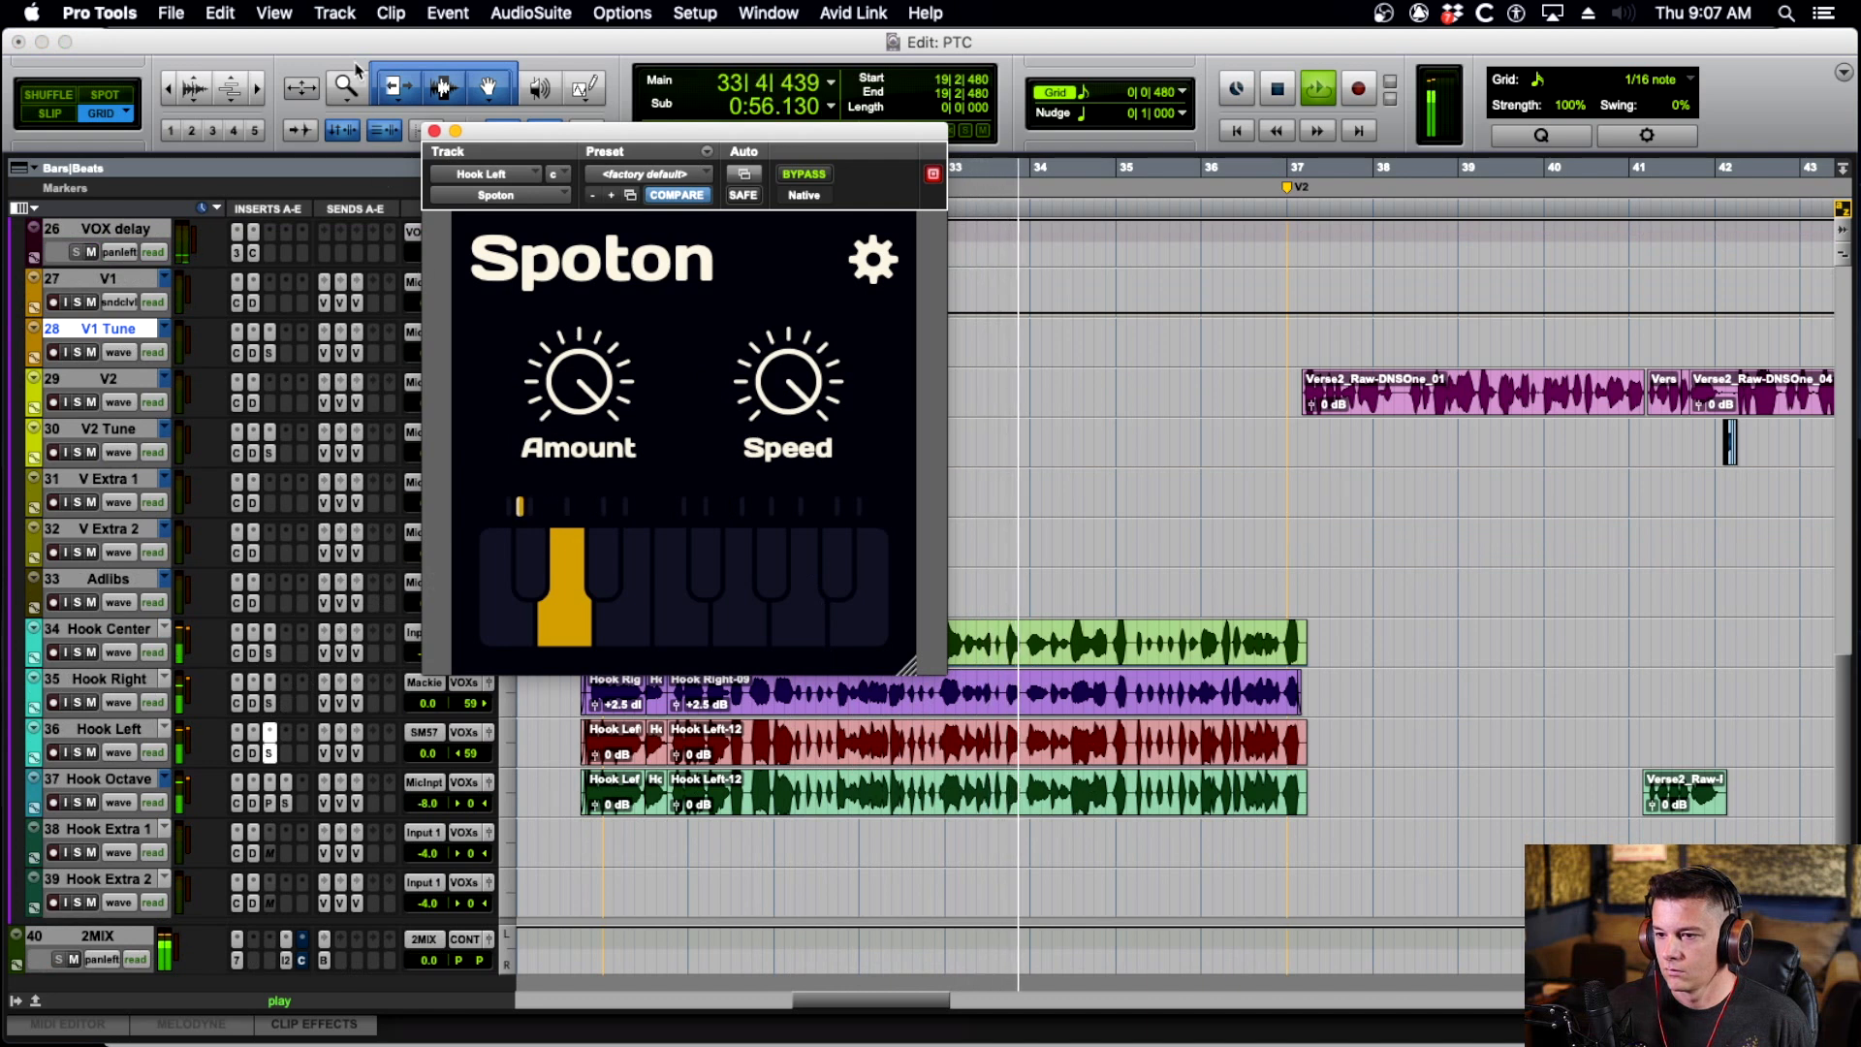
left_click(434, 131)
scroll(989, 723, "down", 2)
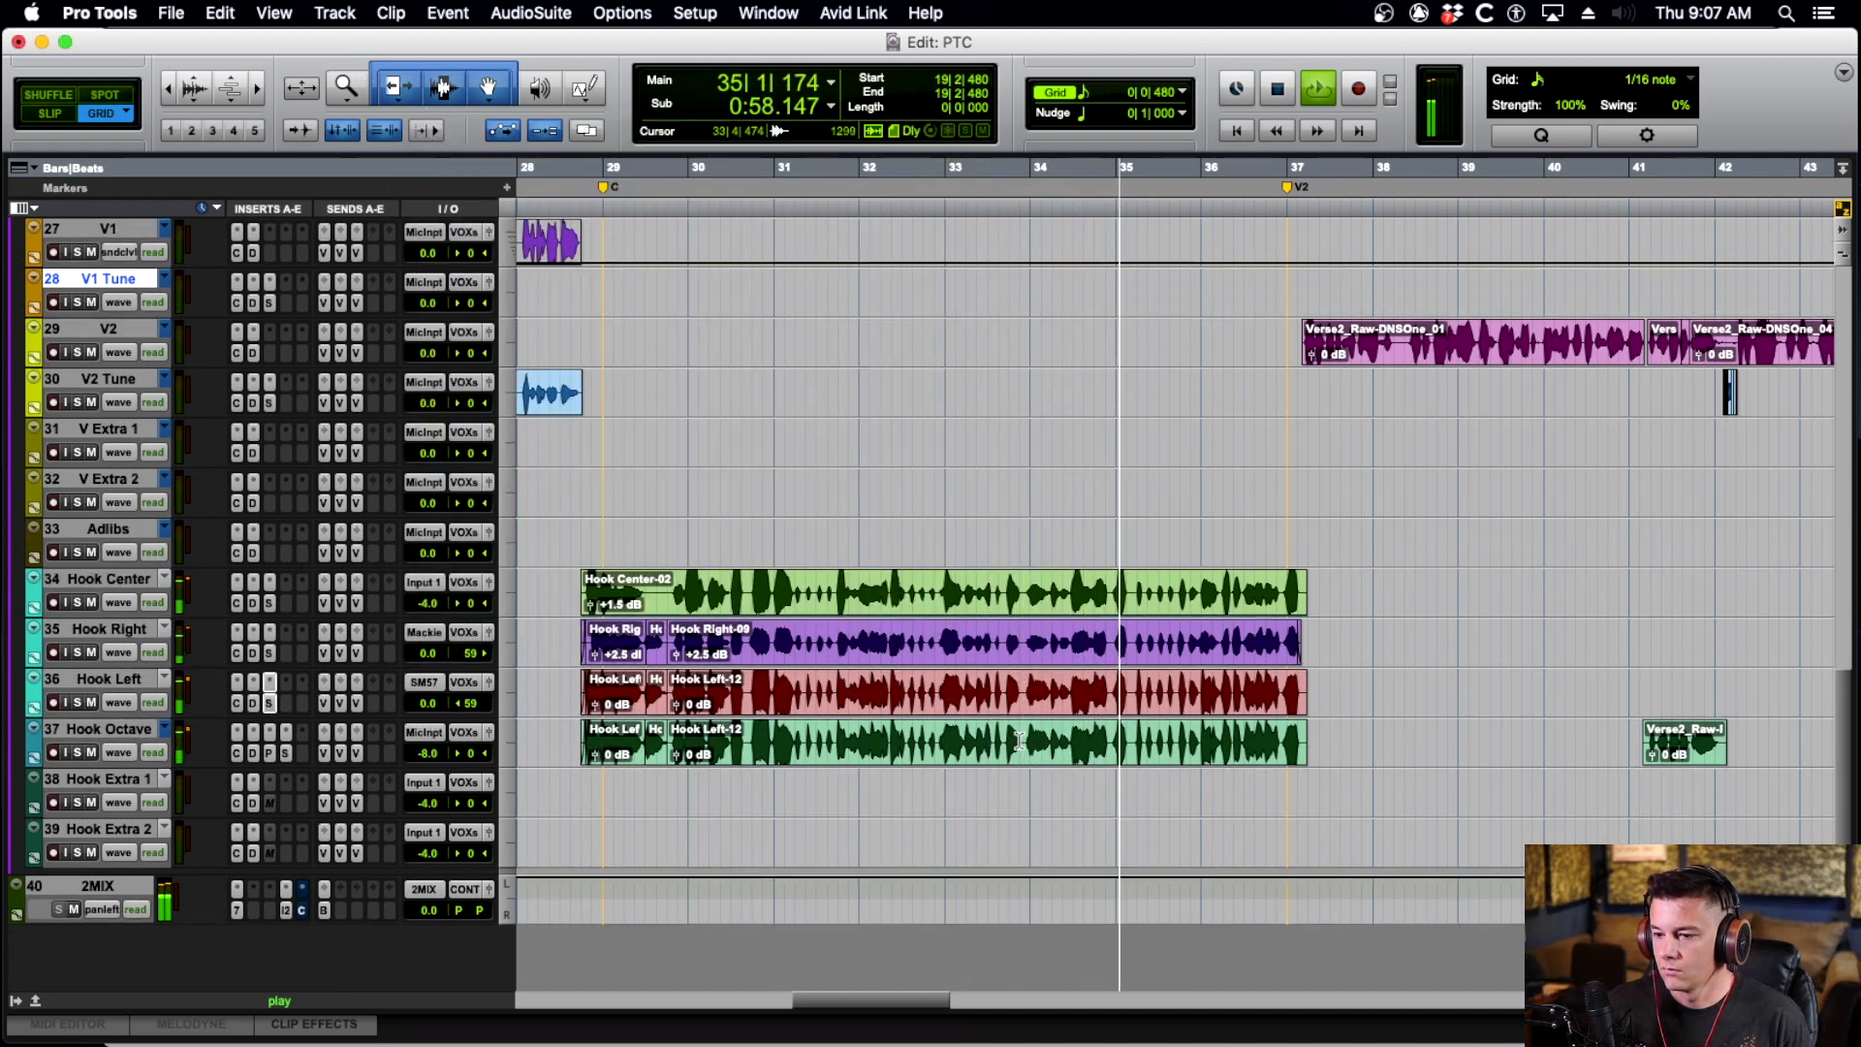
Stop playback in the hook, select the four Hook tracks from 28|3|000 to 37|2|480 and play them soloed.
left_click(975, 685)
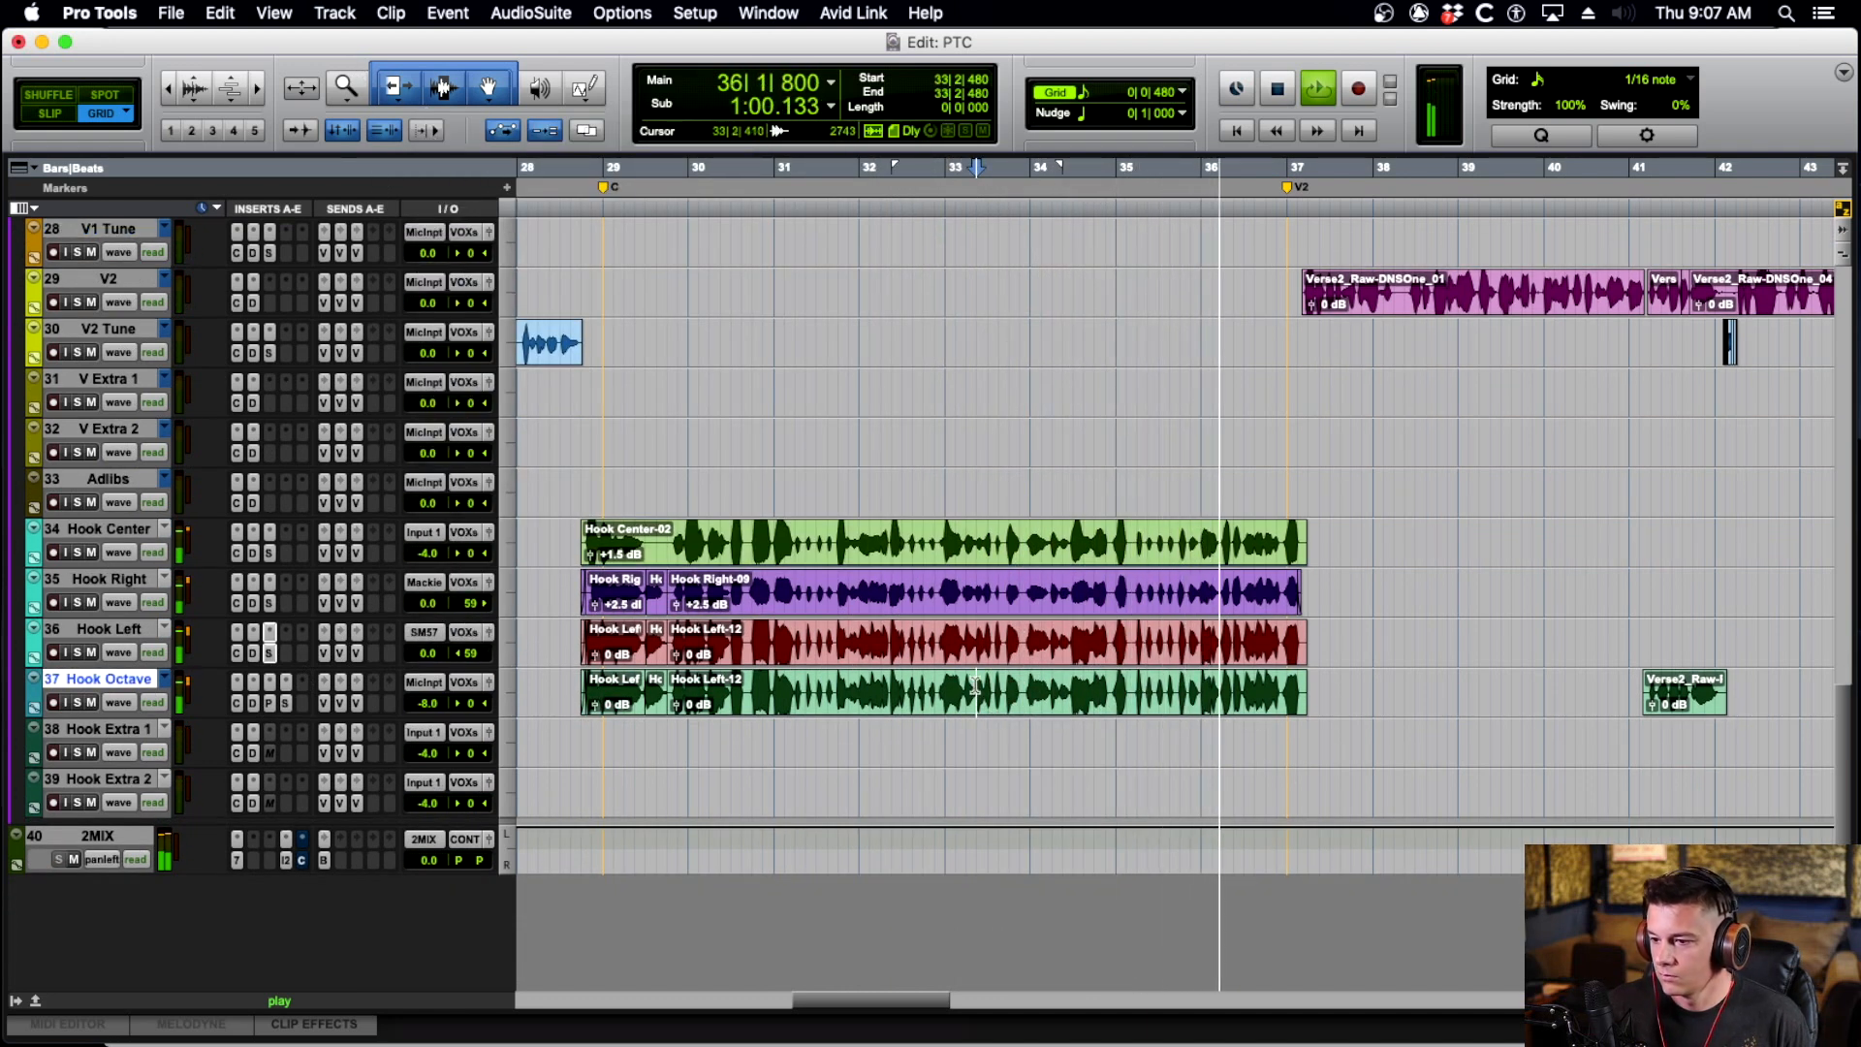
left_click(965, 690)
key("space")
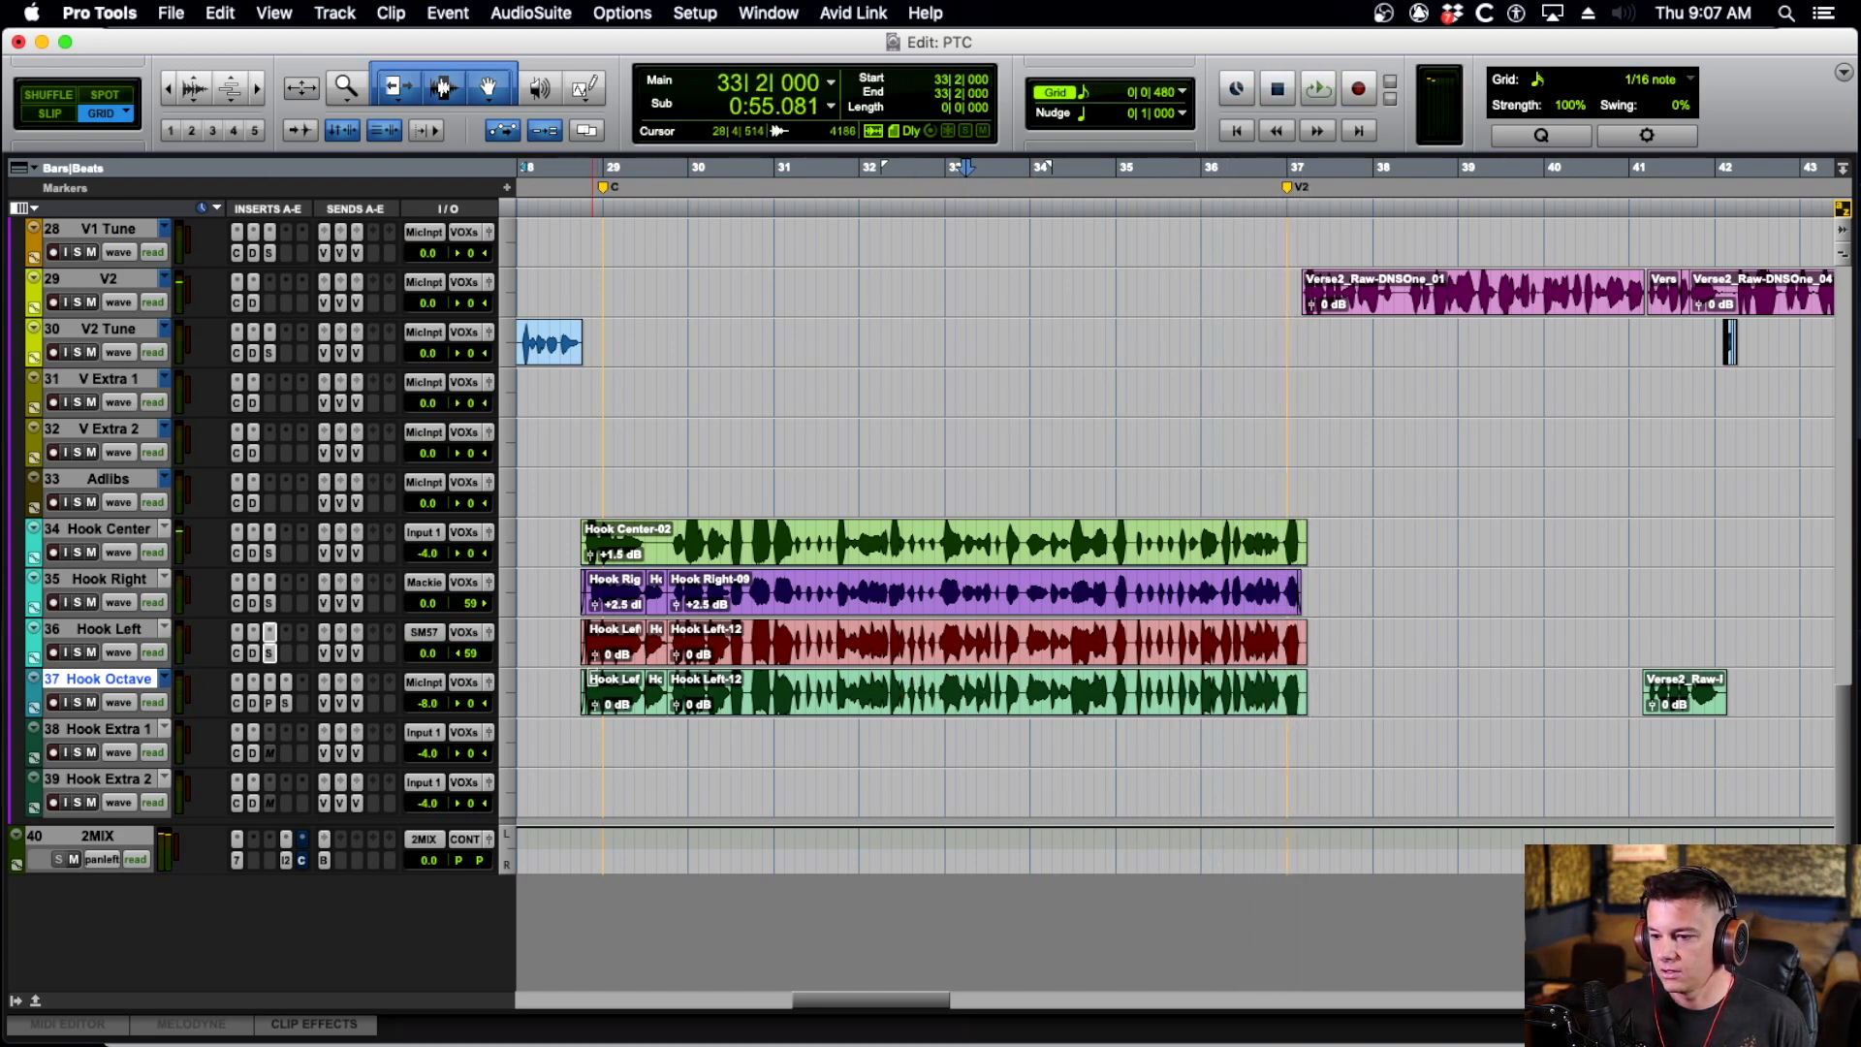
left_click_drag(564, 685, 937, 693)
left_click(809, 684)
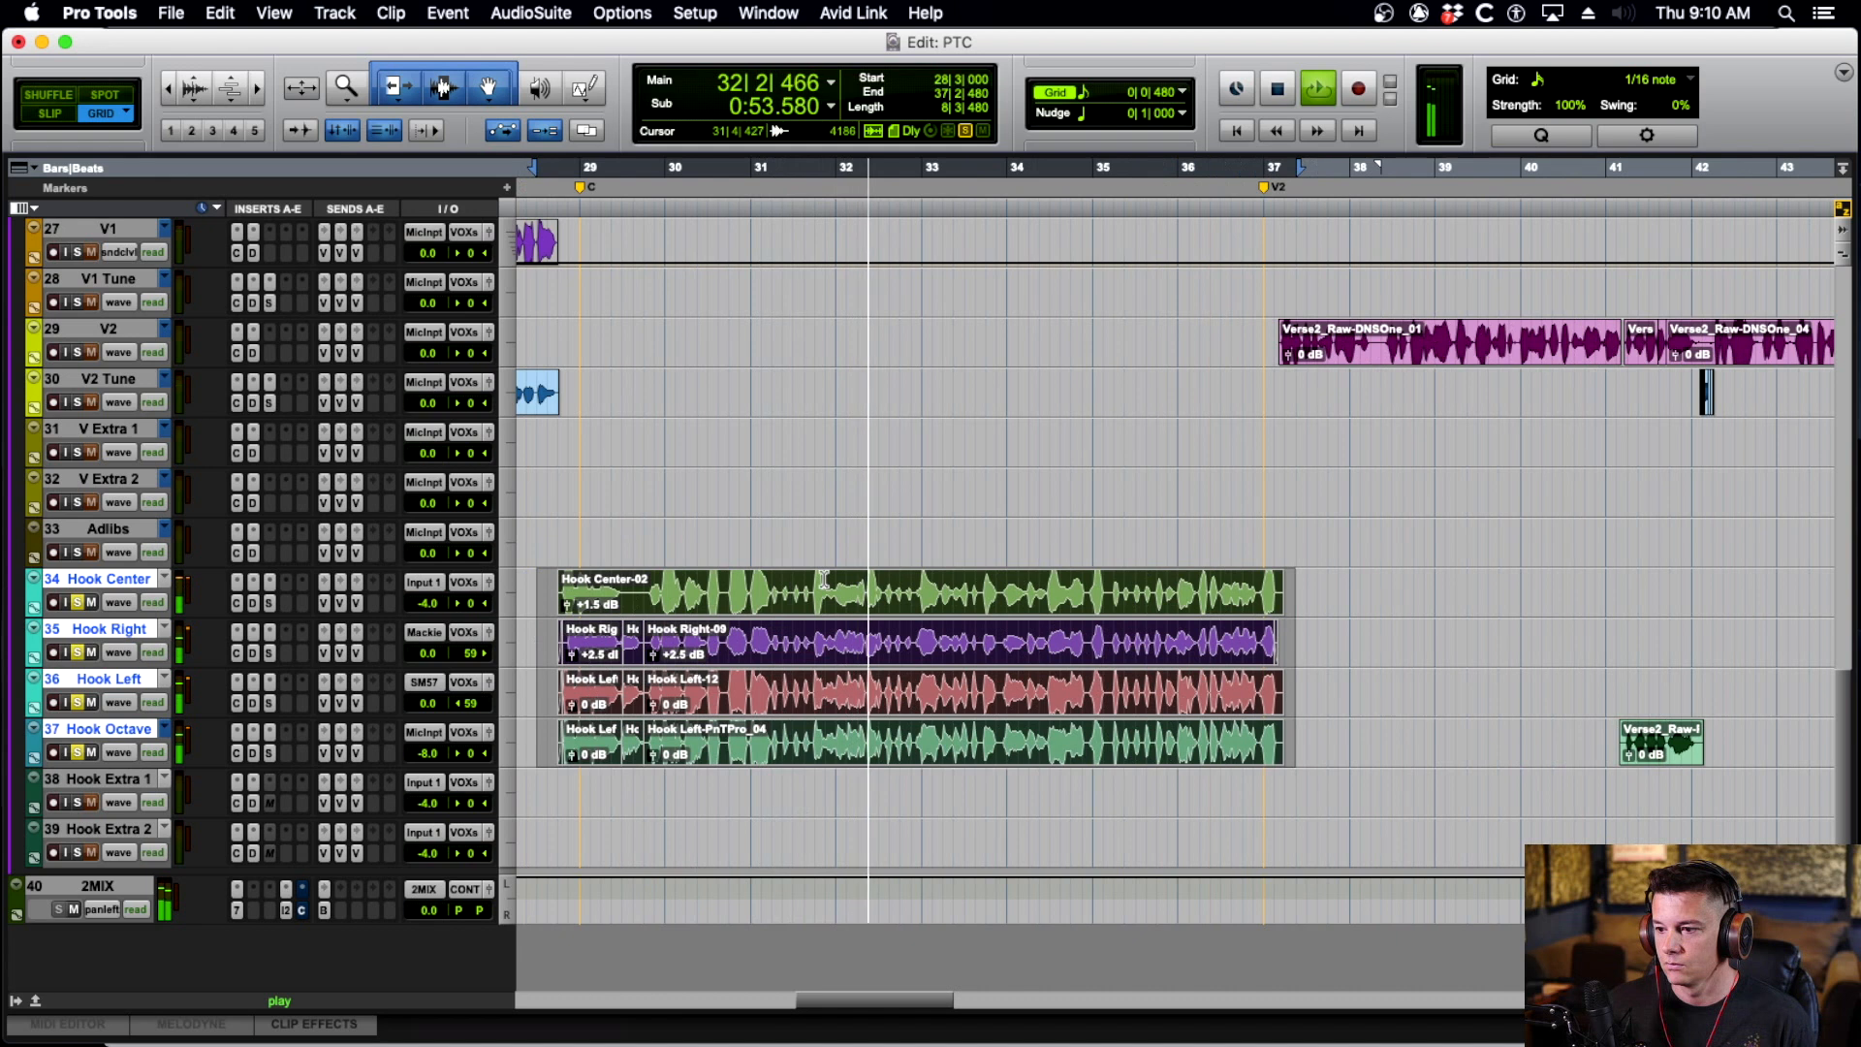
Unsolo the Hook tracks and play the full mix from 27|4|000 into the chorus, looking over the vocal and drum tracks.
left_click(850, 592)
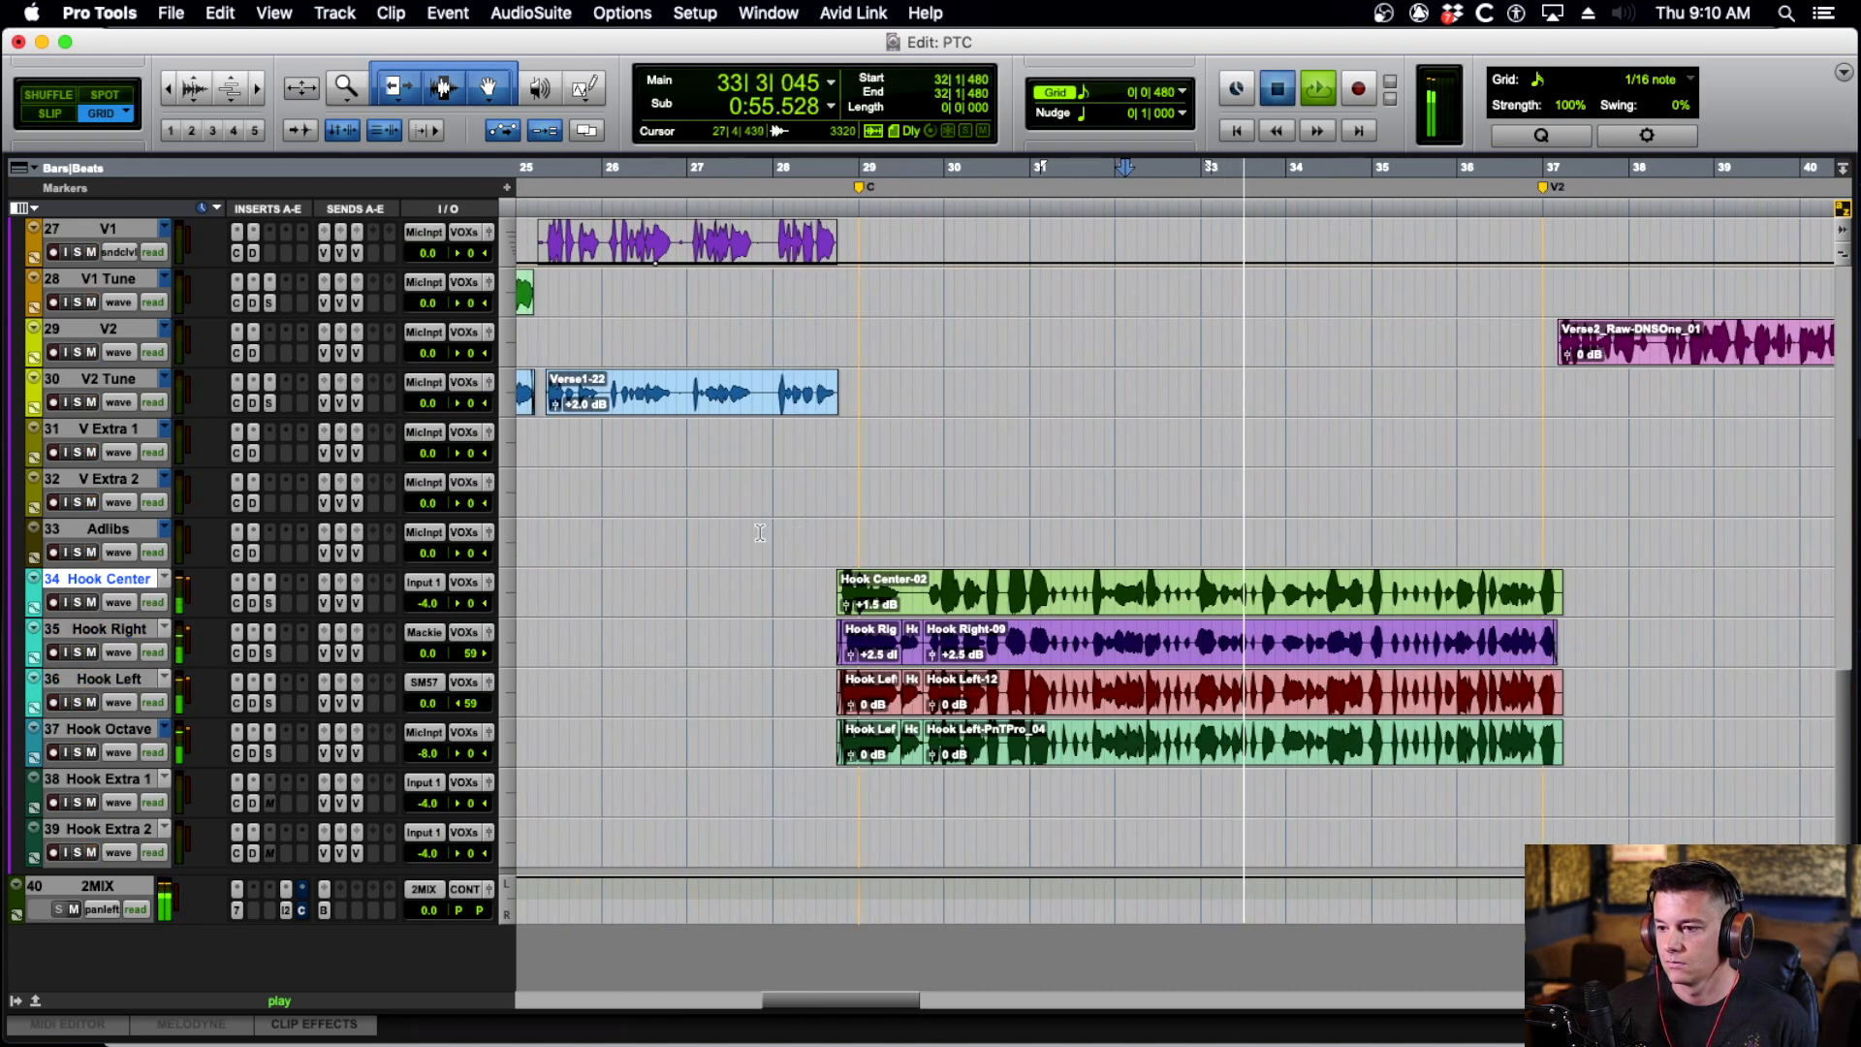
left_click(760, 532)
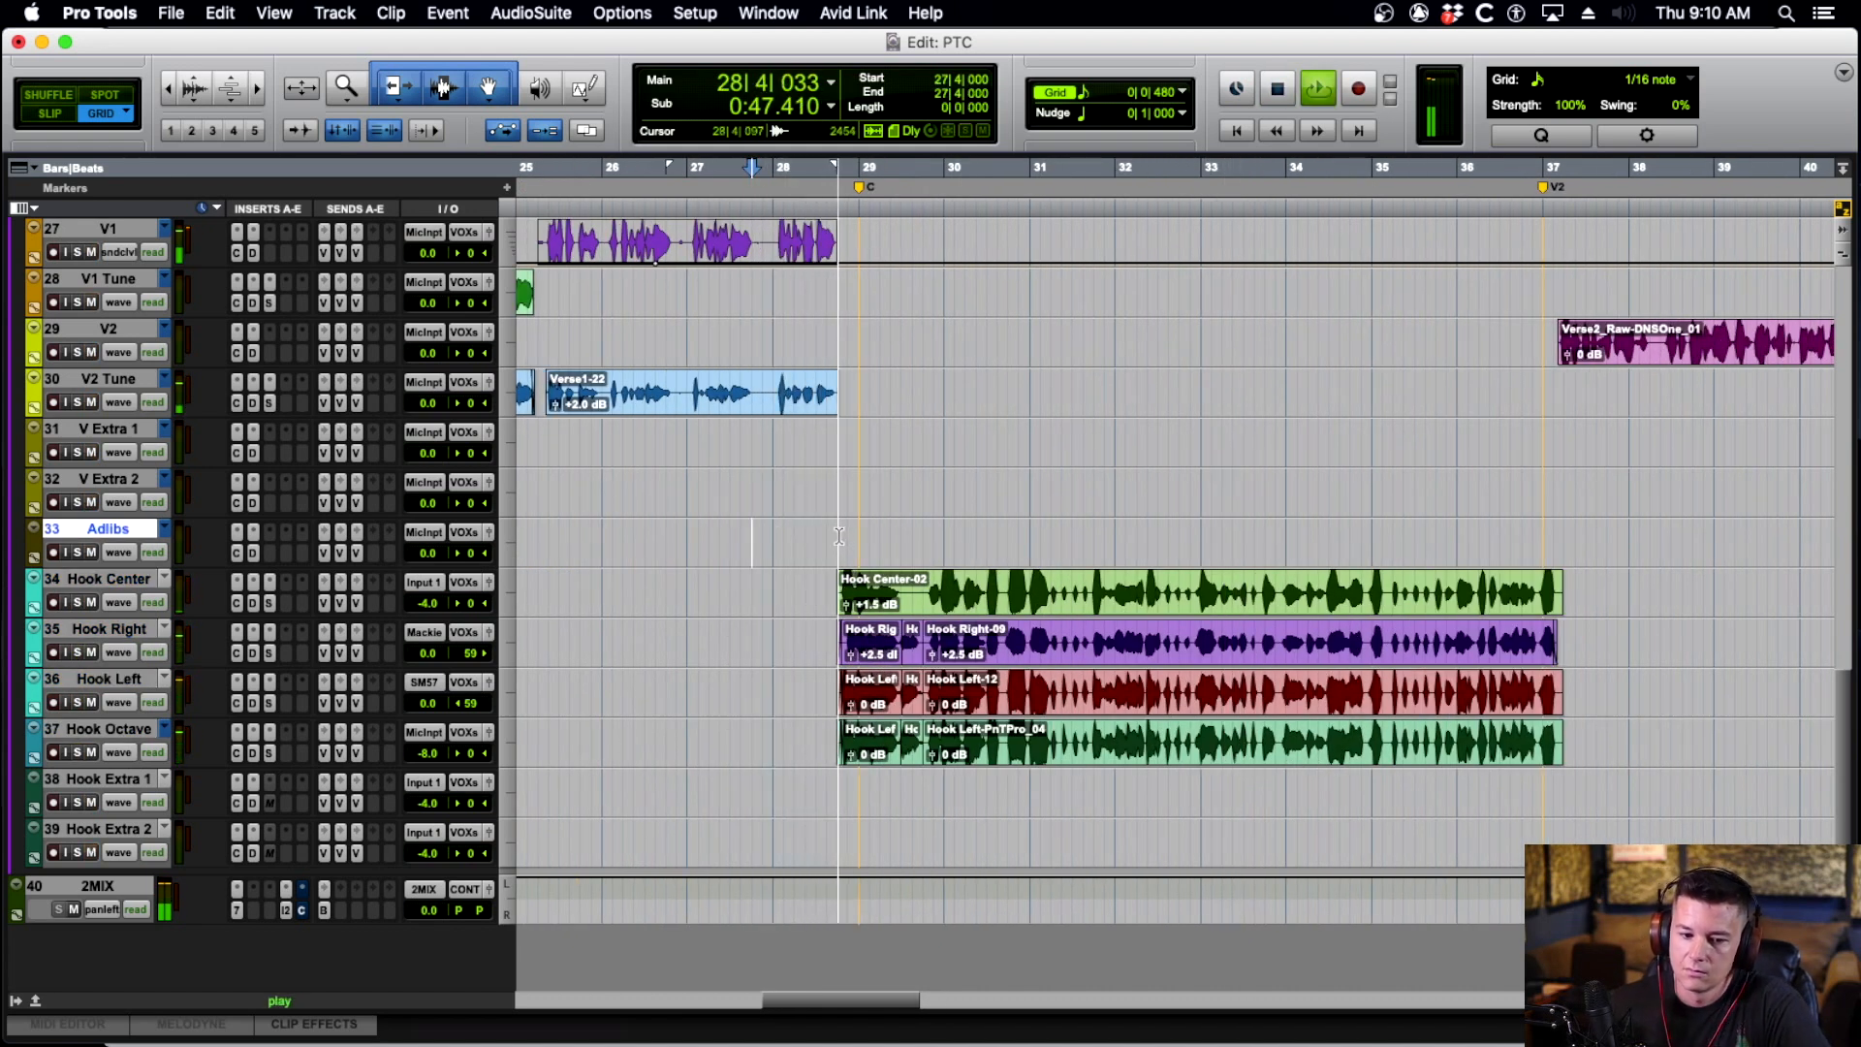
left_click(909, 533)
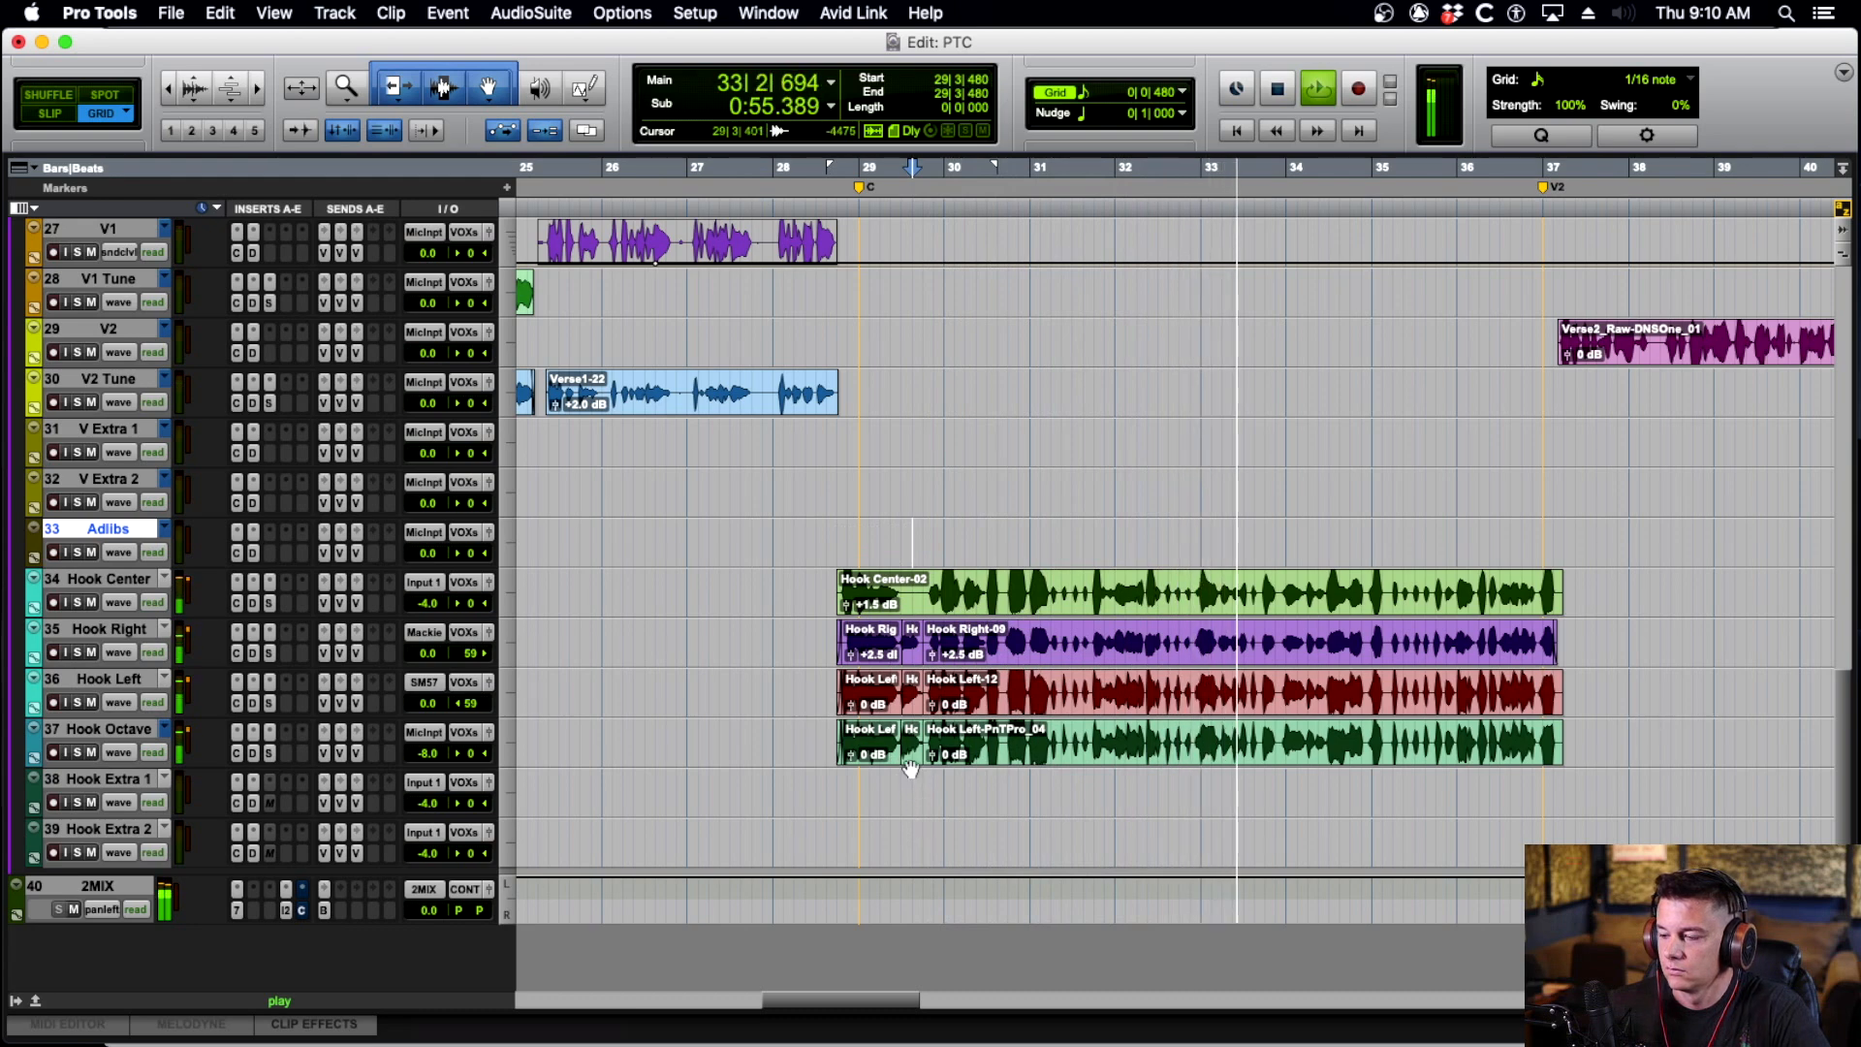
scroll(1009, 770, "up", 6)
scroll(1009, 771, "up", 4)
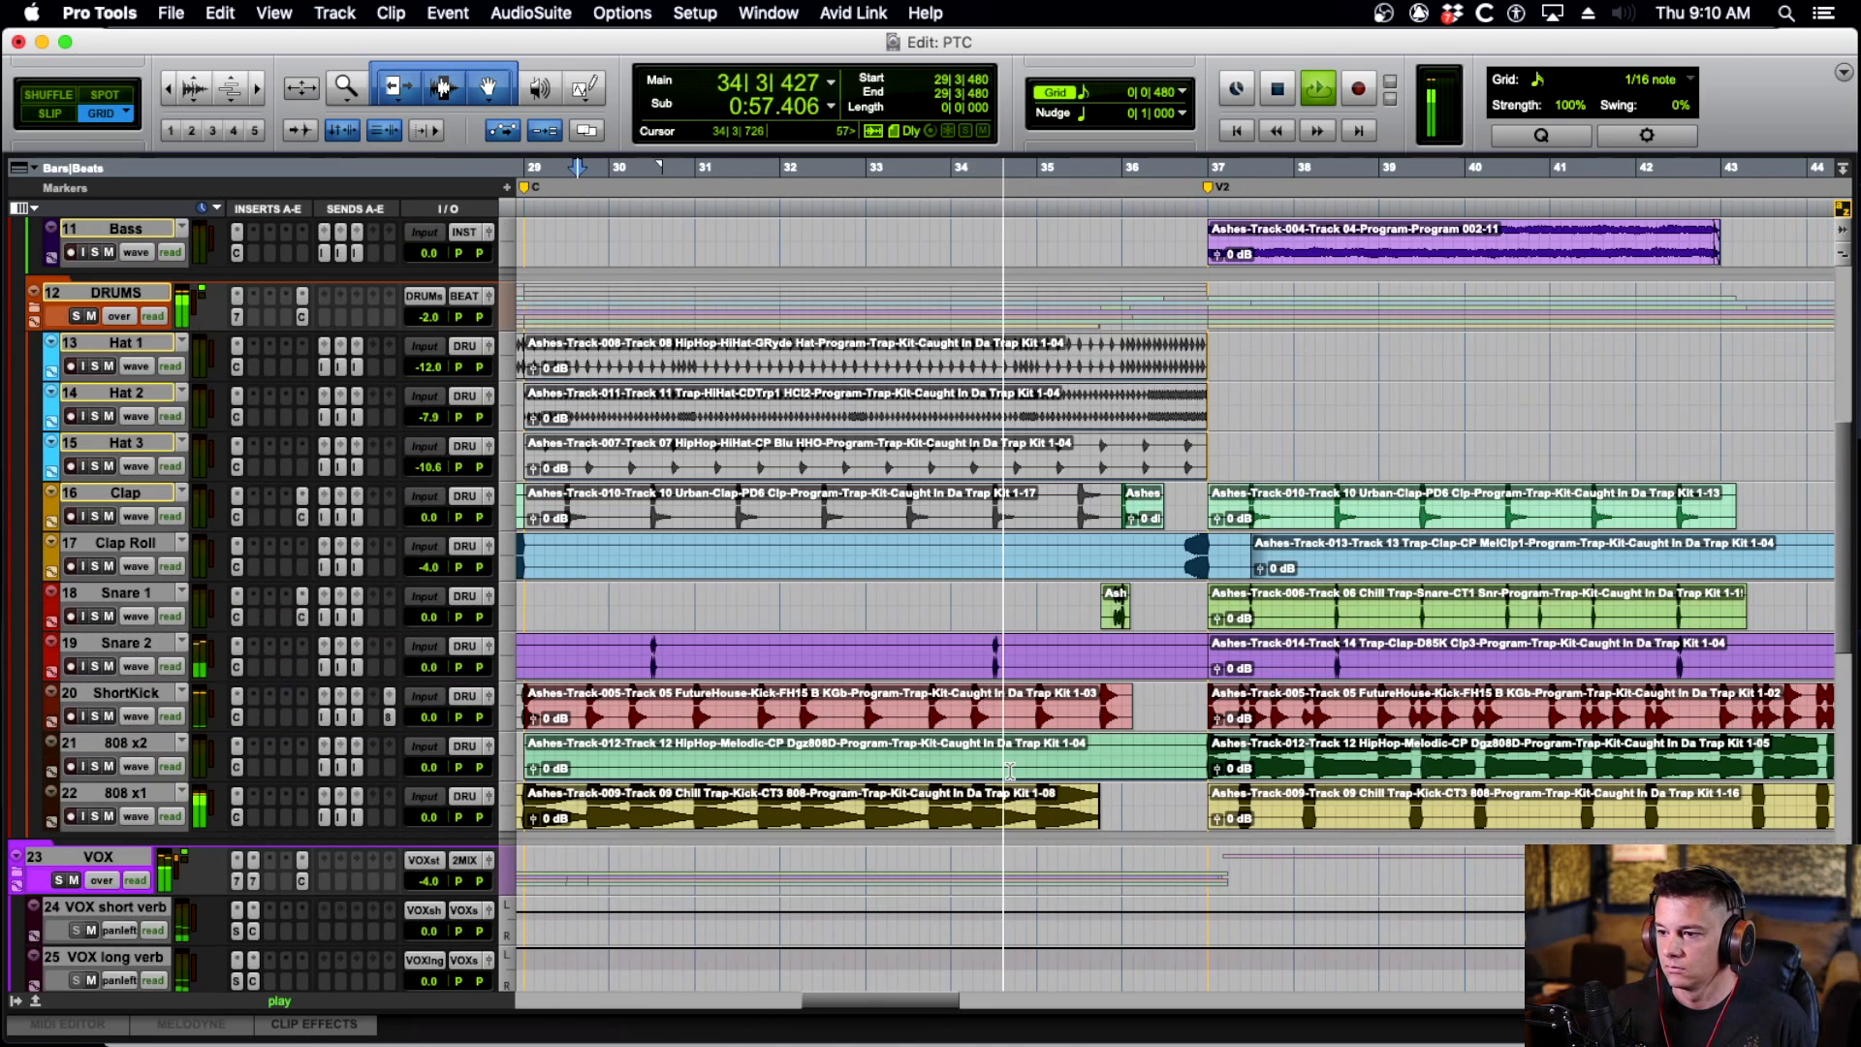
Place the edit cursor on Snare 1 at 36|2|480 and look over the drum and vocal tracks as verse two plays.
left_click(1097, 595)
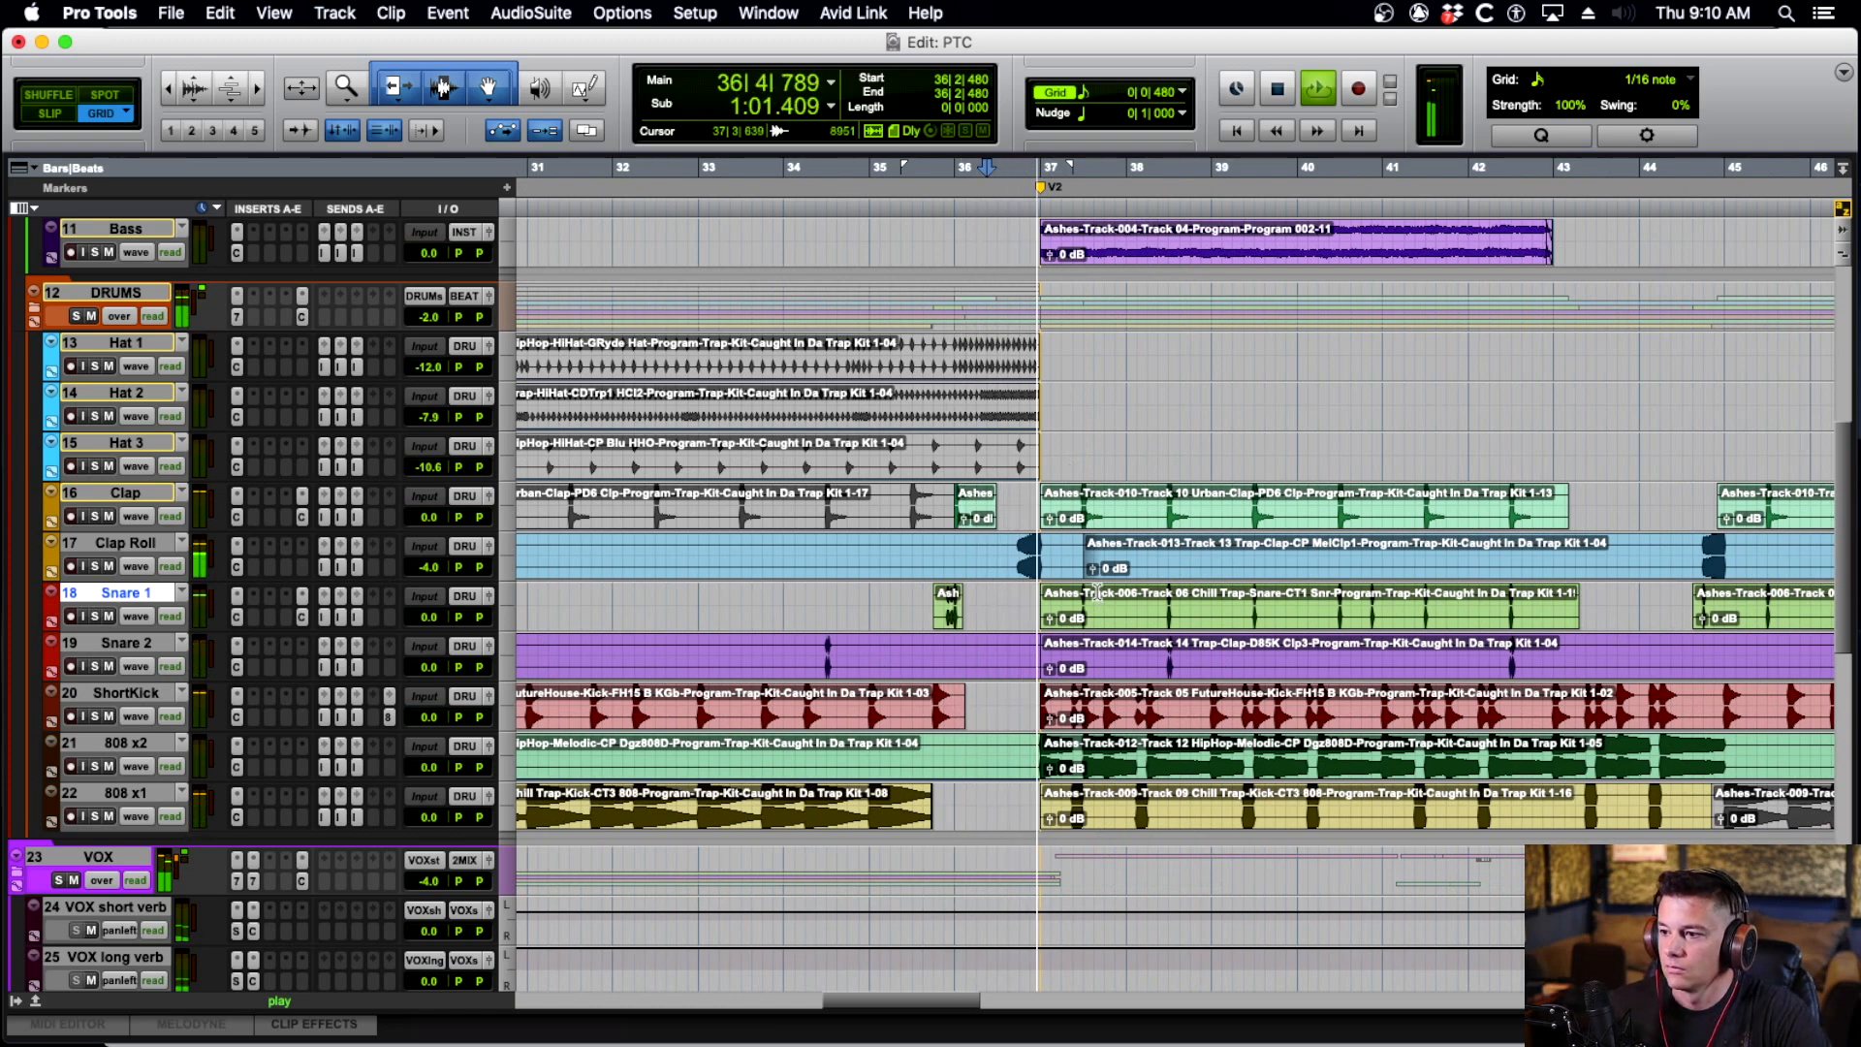
key("r")
scroll(1066, 589, "right", 4)
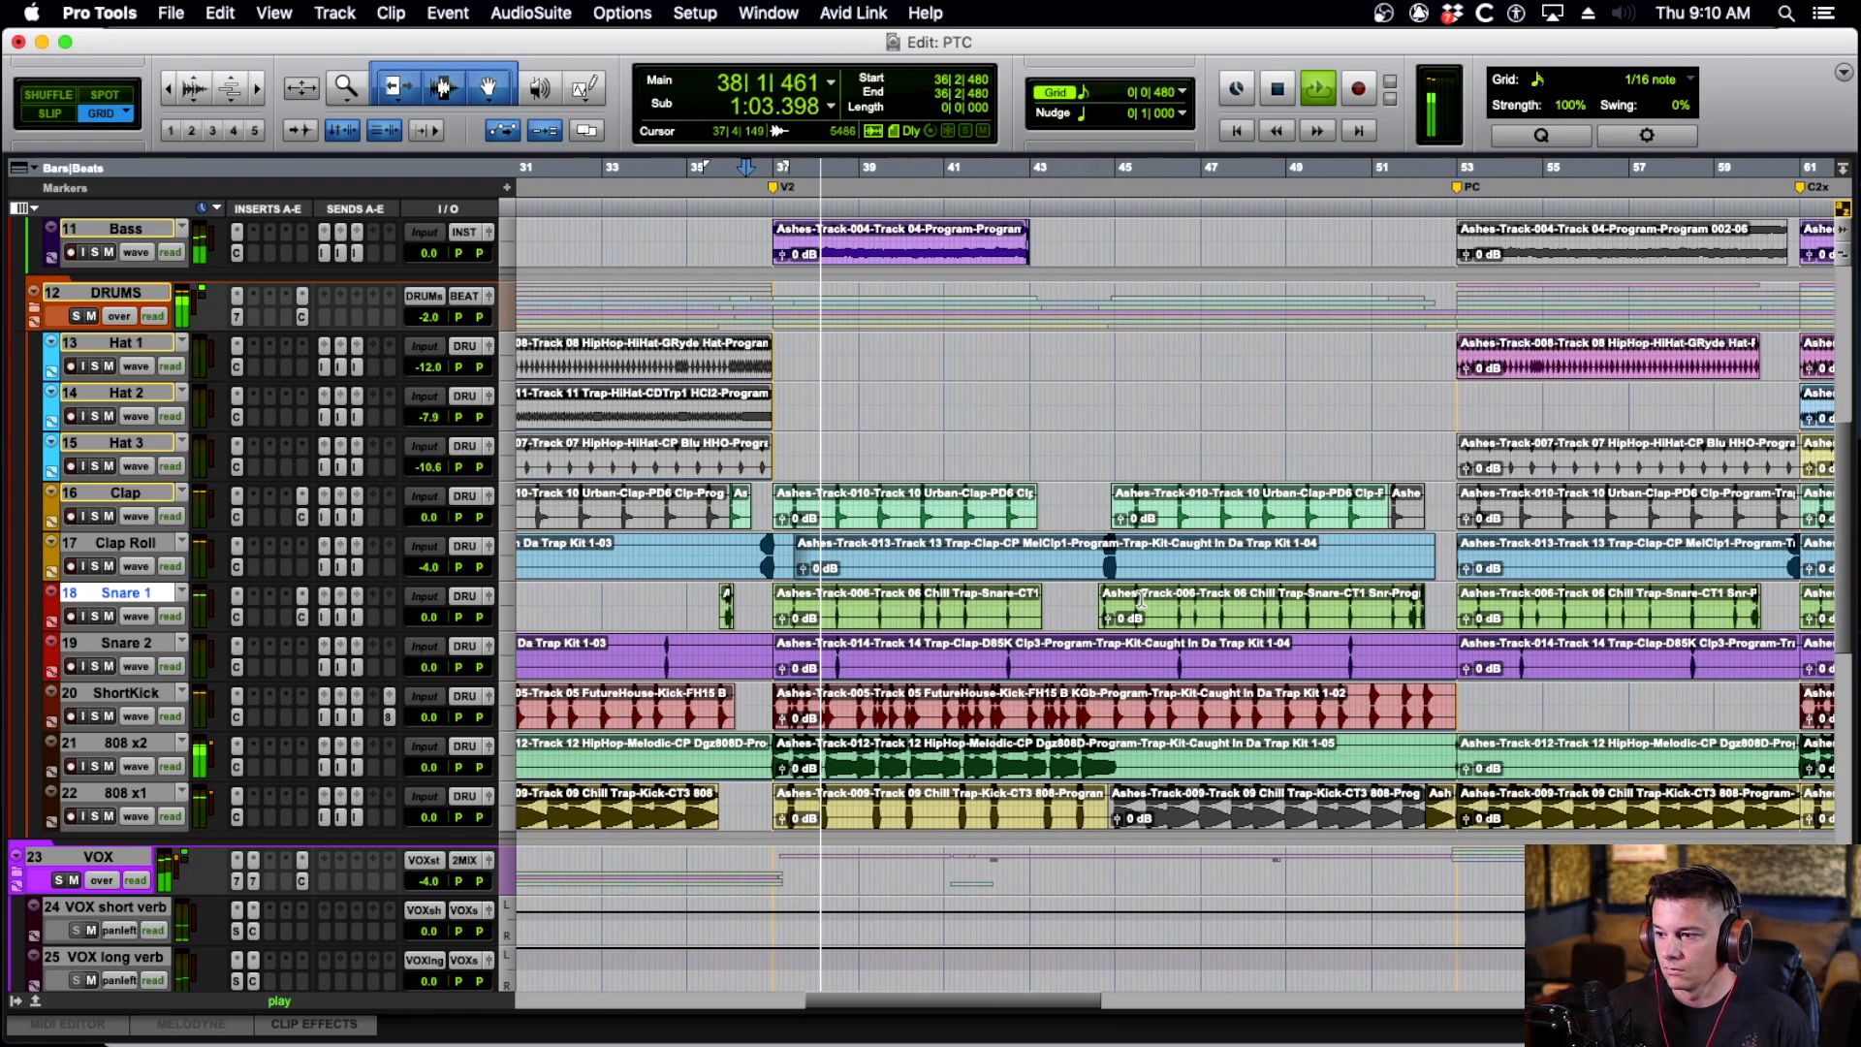
scroll(1010, 584, "down", 10)
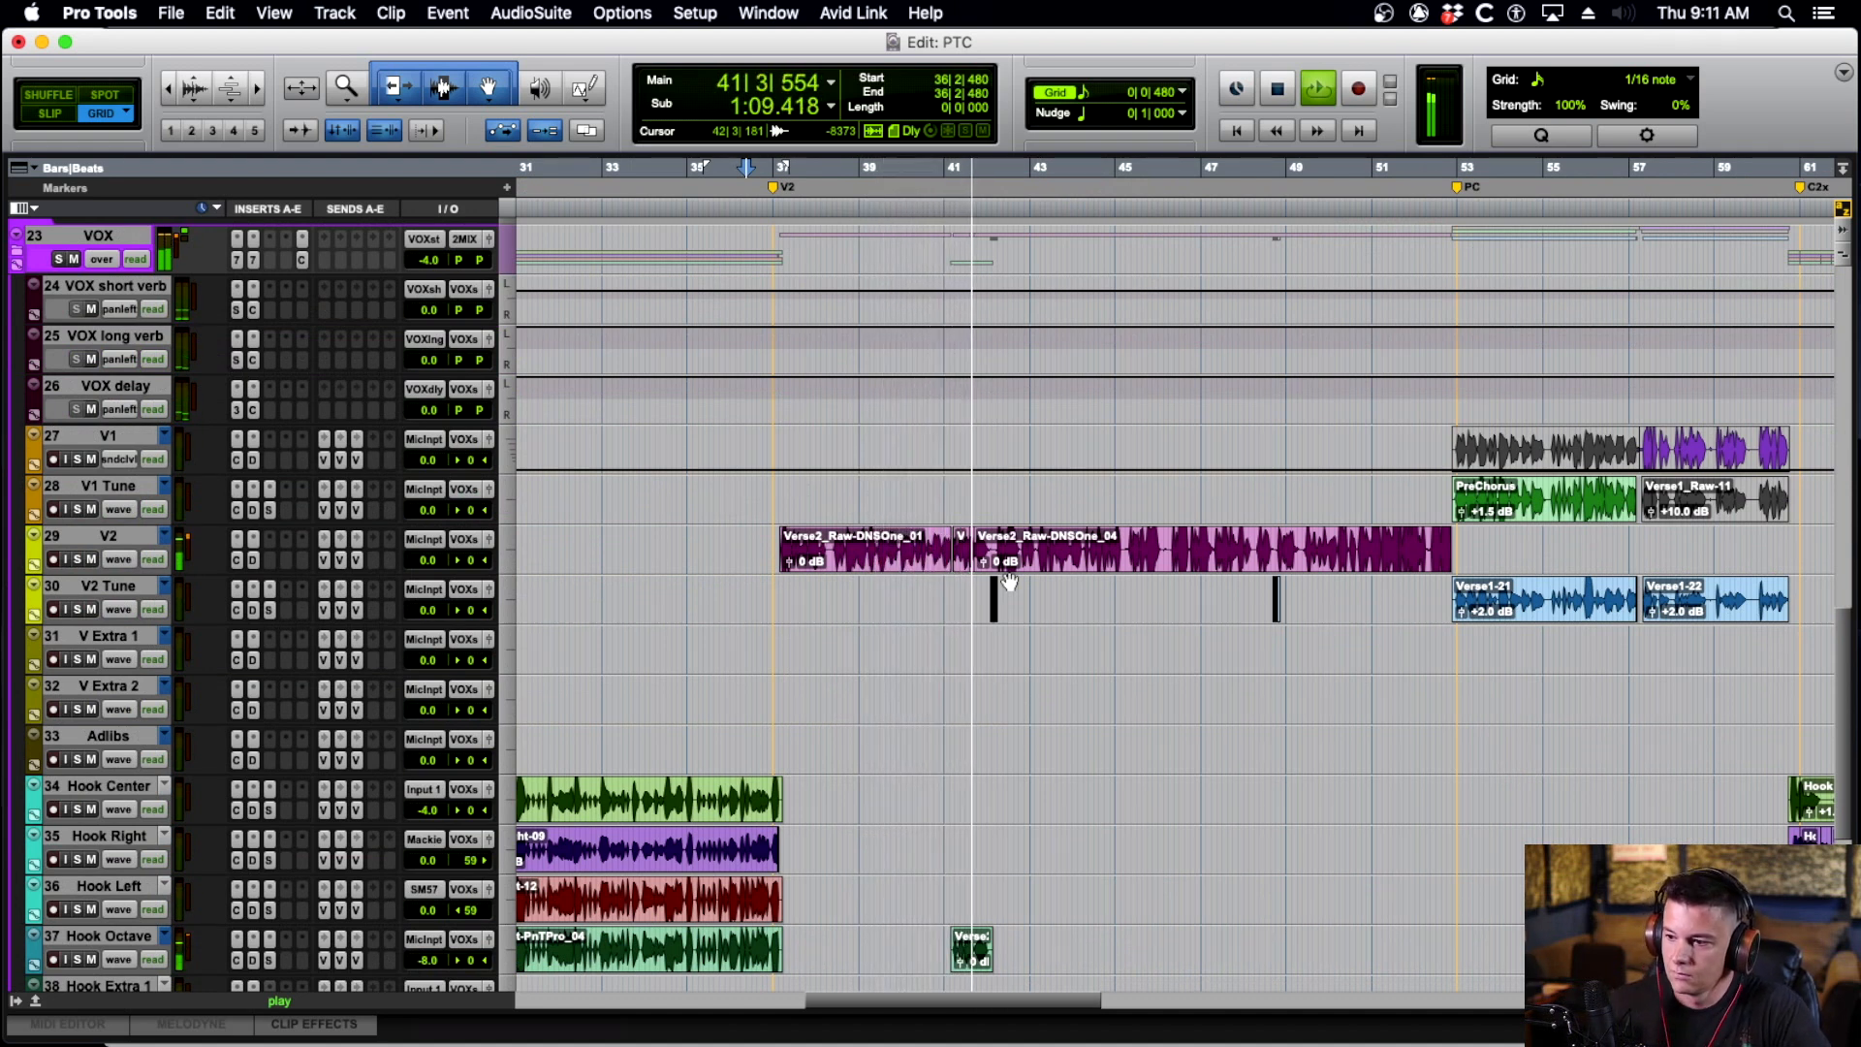
Place the edit cursor on V2 Tune at 43|3|480 and zoom in on its chopped clips near bar 42.
left_click(1056, 593)
key("super+bracketright")
key("super+bracketright")
key("super+bracketright")
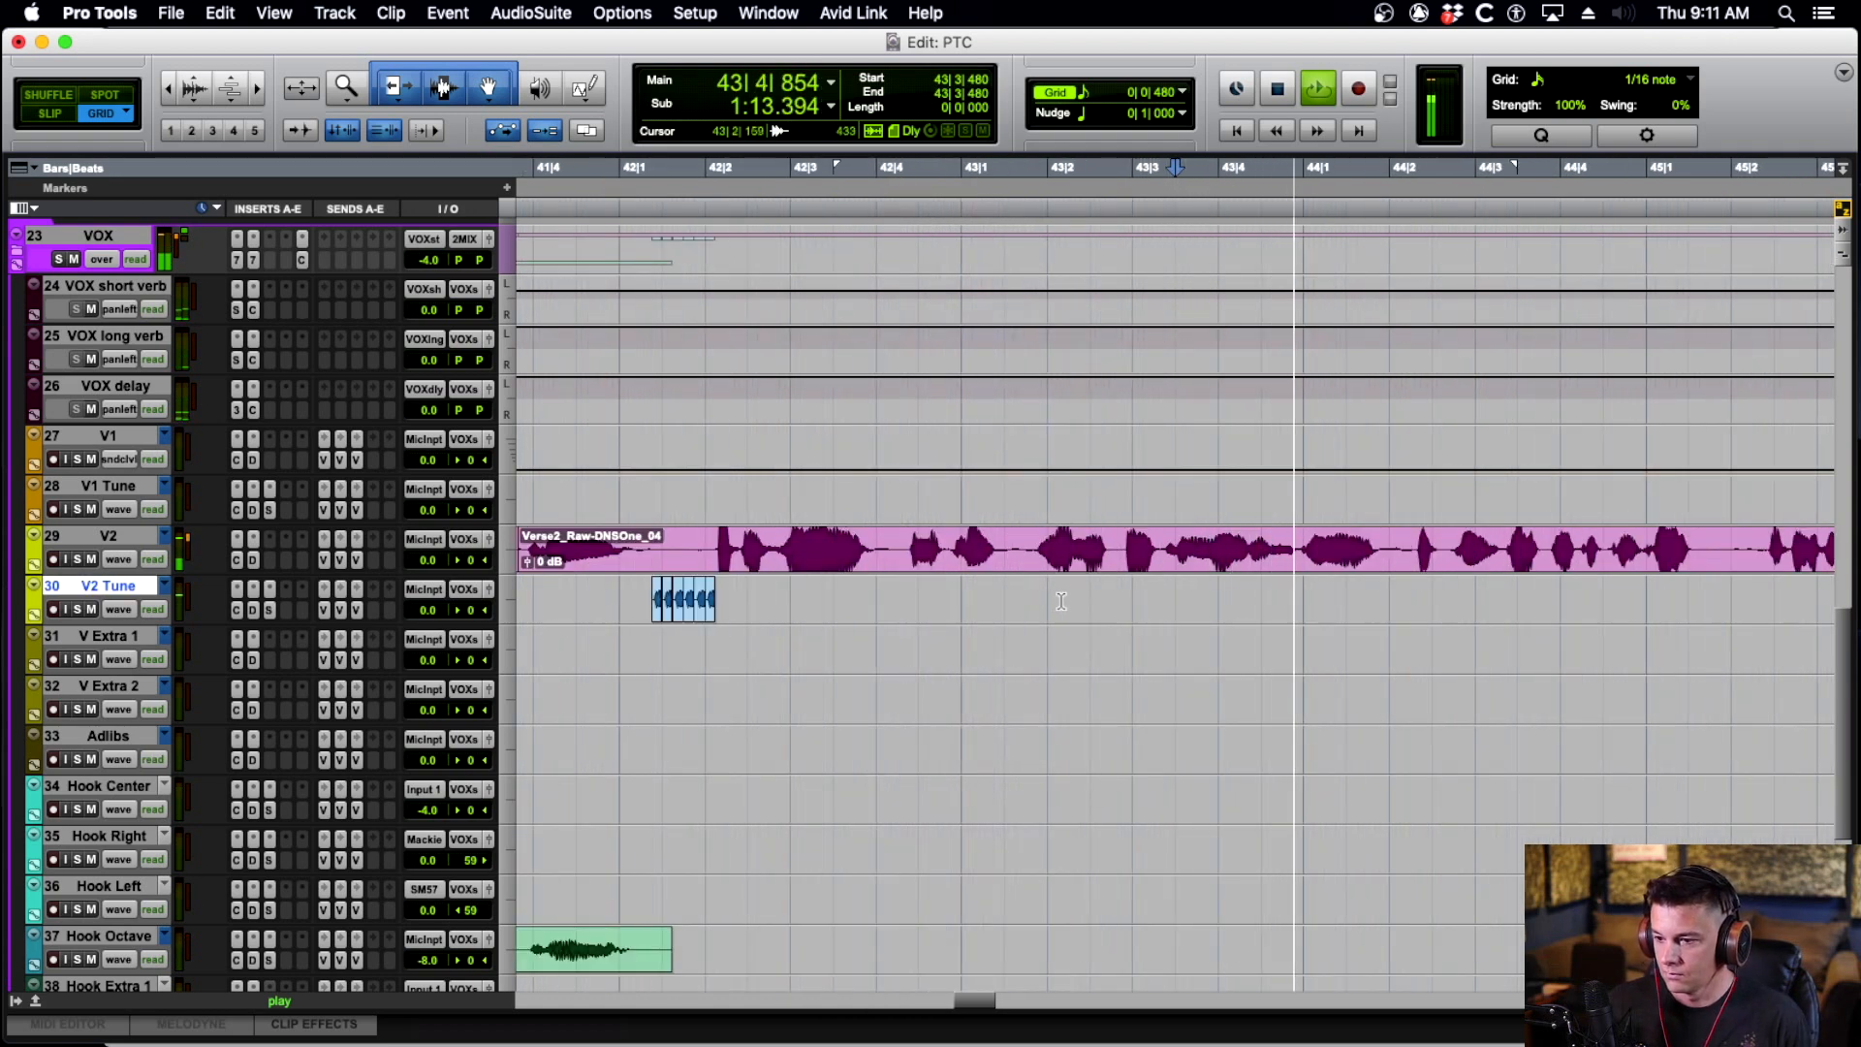
scroll(1061, 601, "left", 2)
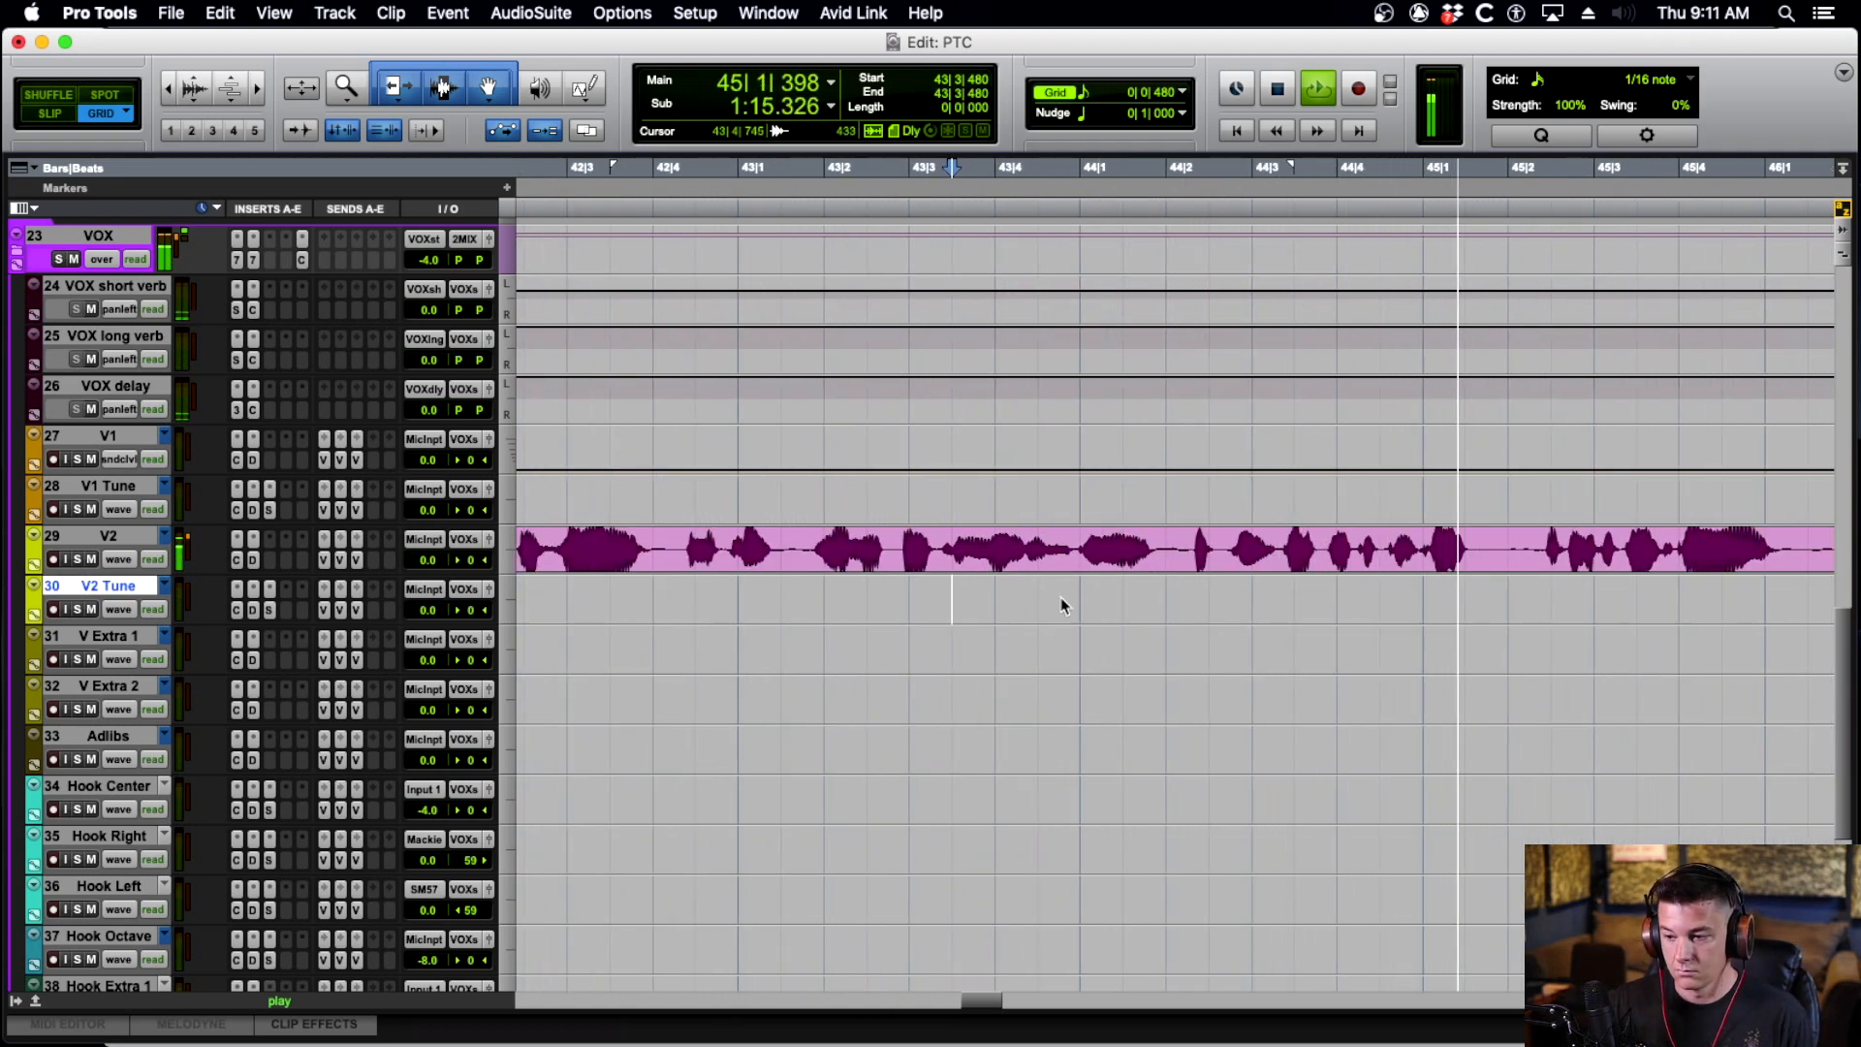
Display the tracks' volume automation and examine the level ramp over V2 Tune's chopped clips near bar 48.
key("alt+minus")
key("r")
scroll(1067, 607, "right", 12)
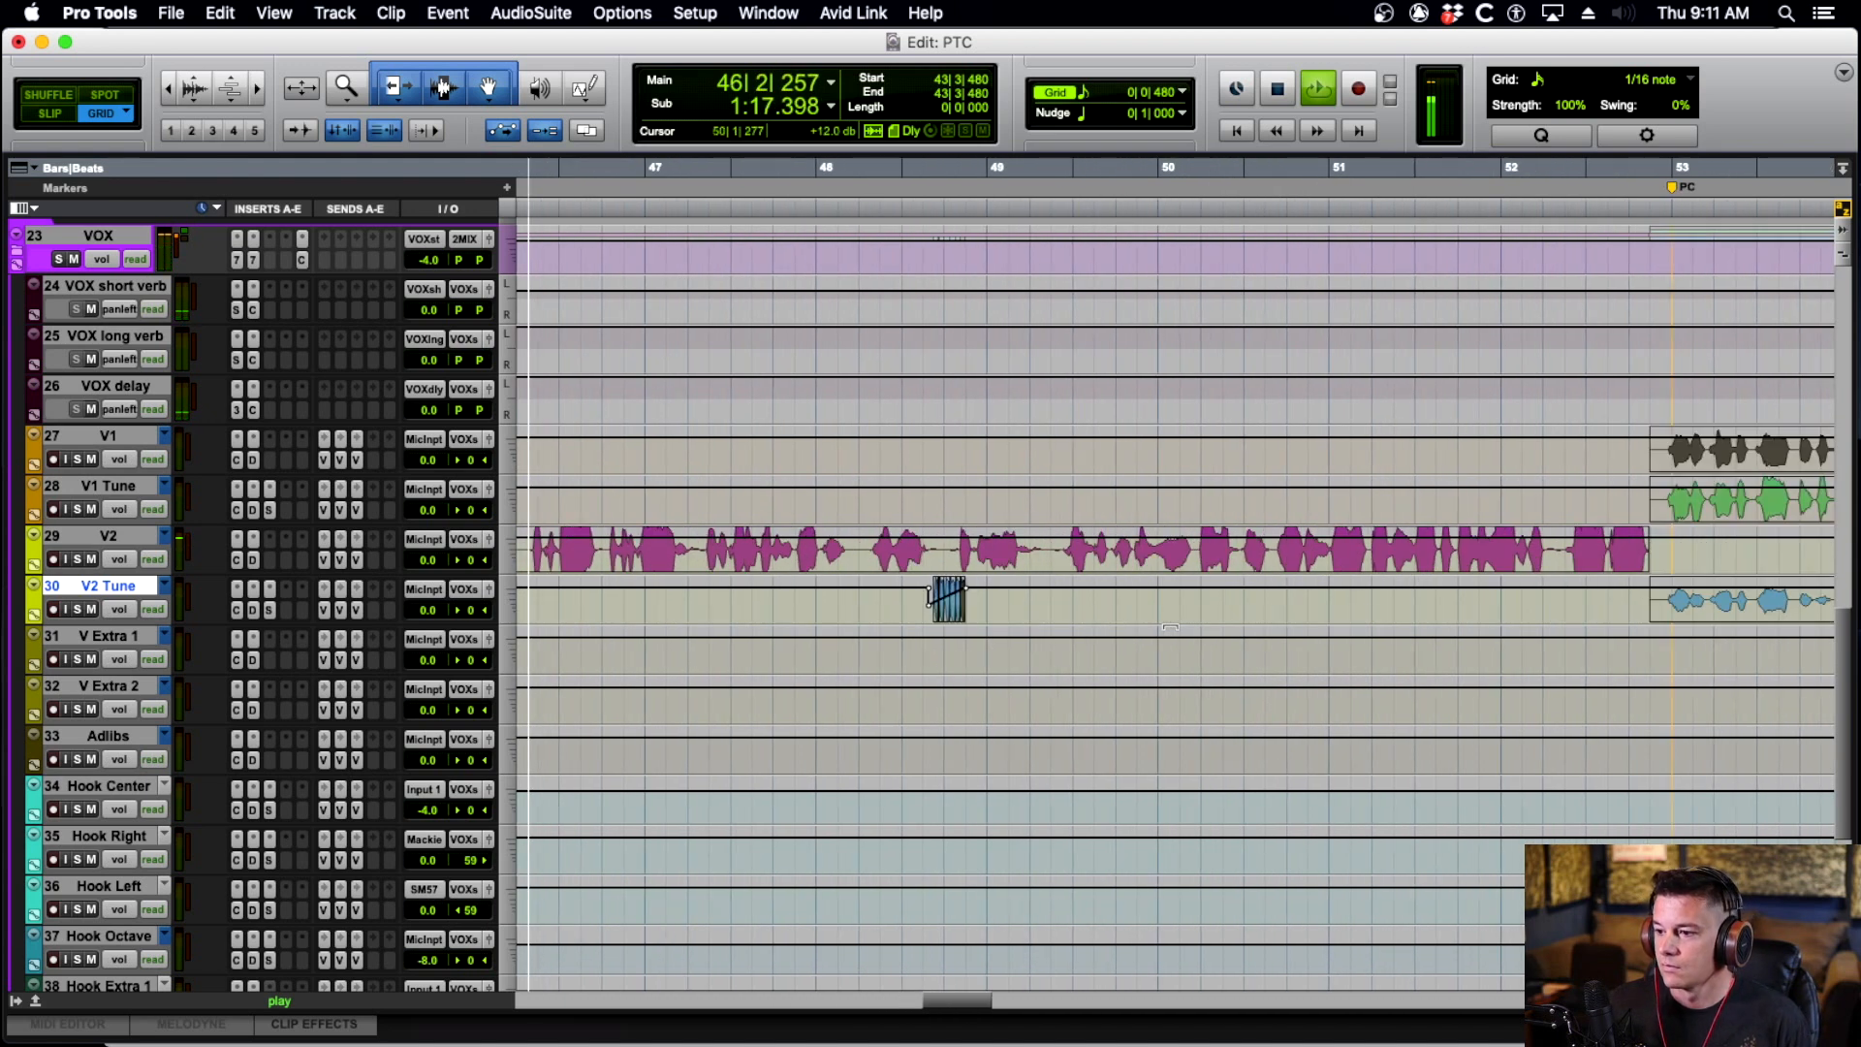
scroll(1171, 627, "right", 1)
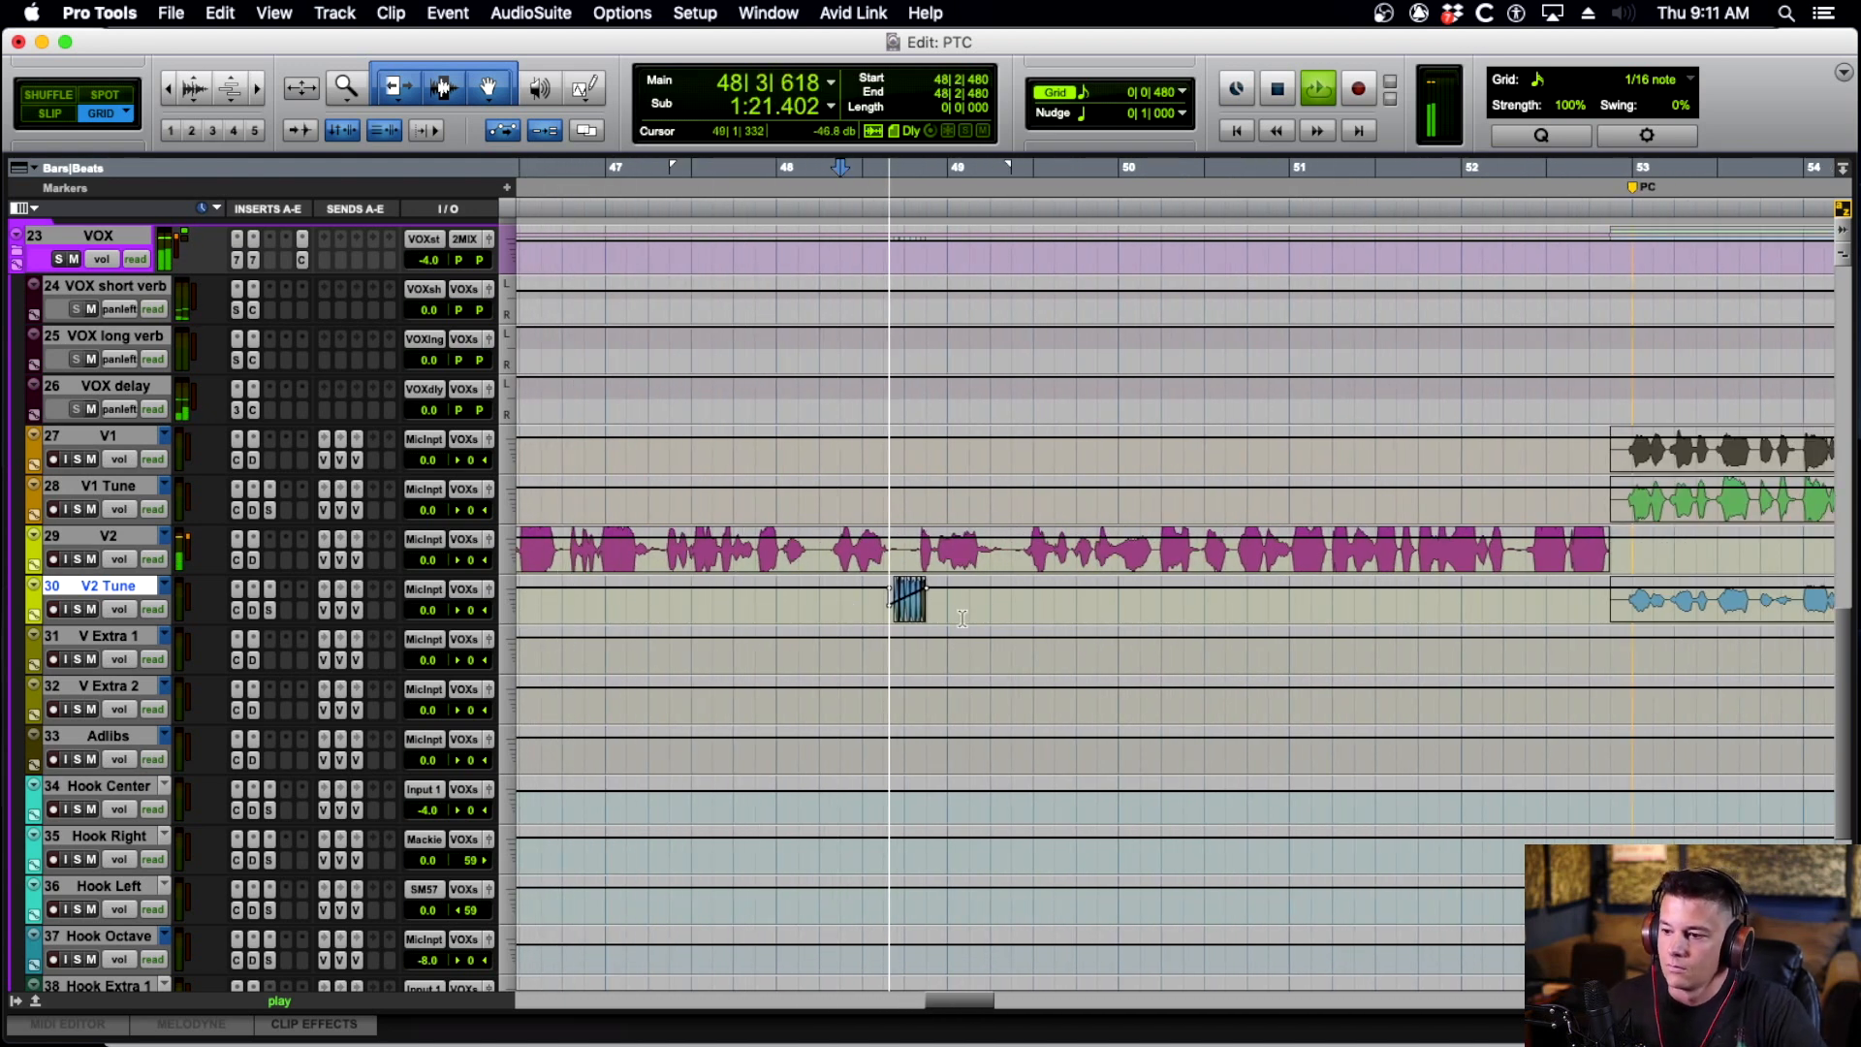
scroll(1025, 617, "down", 5)
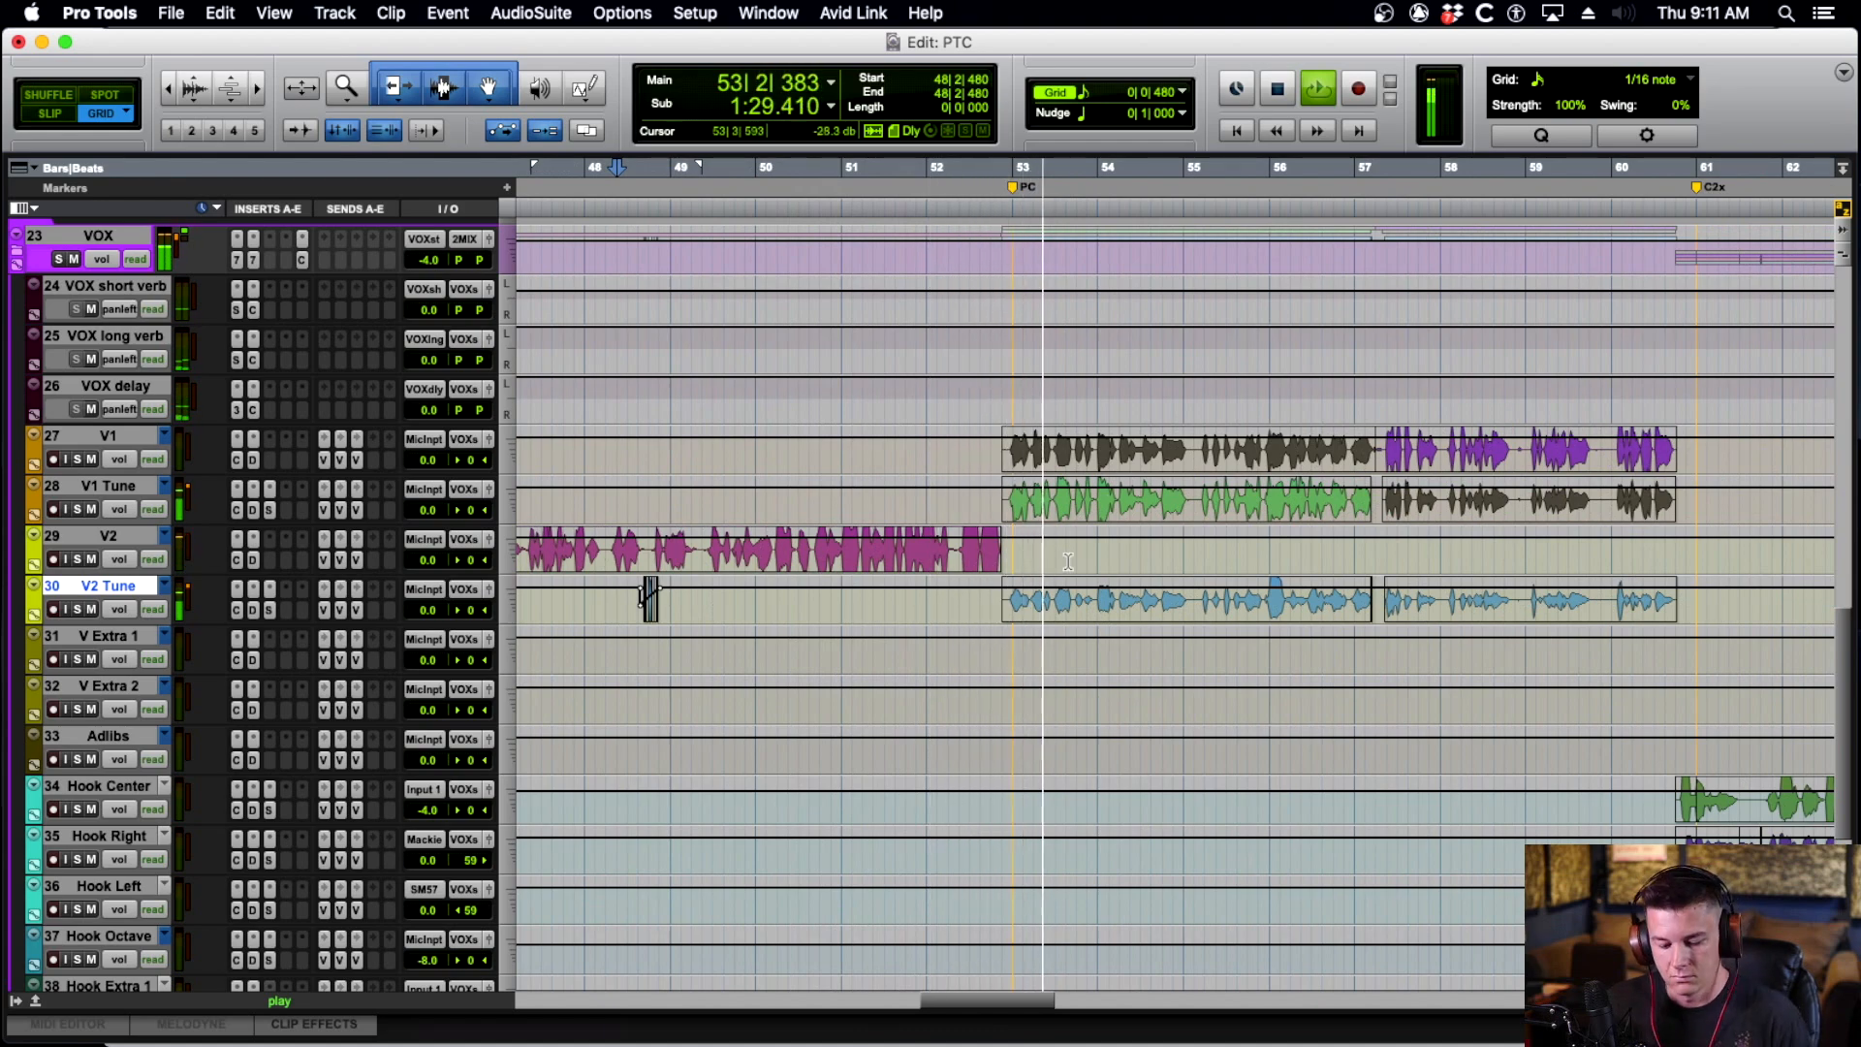
Look over the remaining arrangement, return the tracks to waveform view and zoom in on the C2x section.
scroll(1068, 561, "down", 8)
scroll(1108, 564, "down", 3)
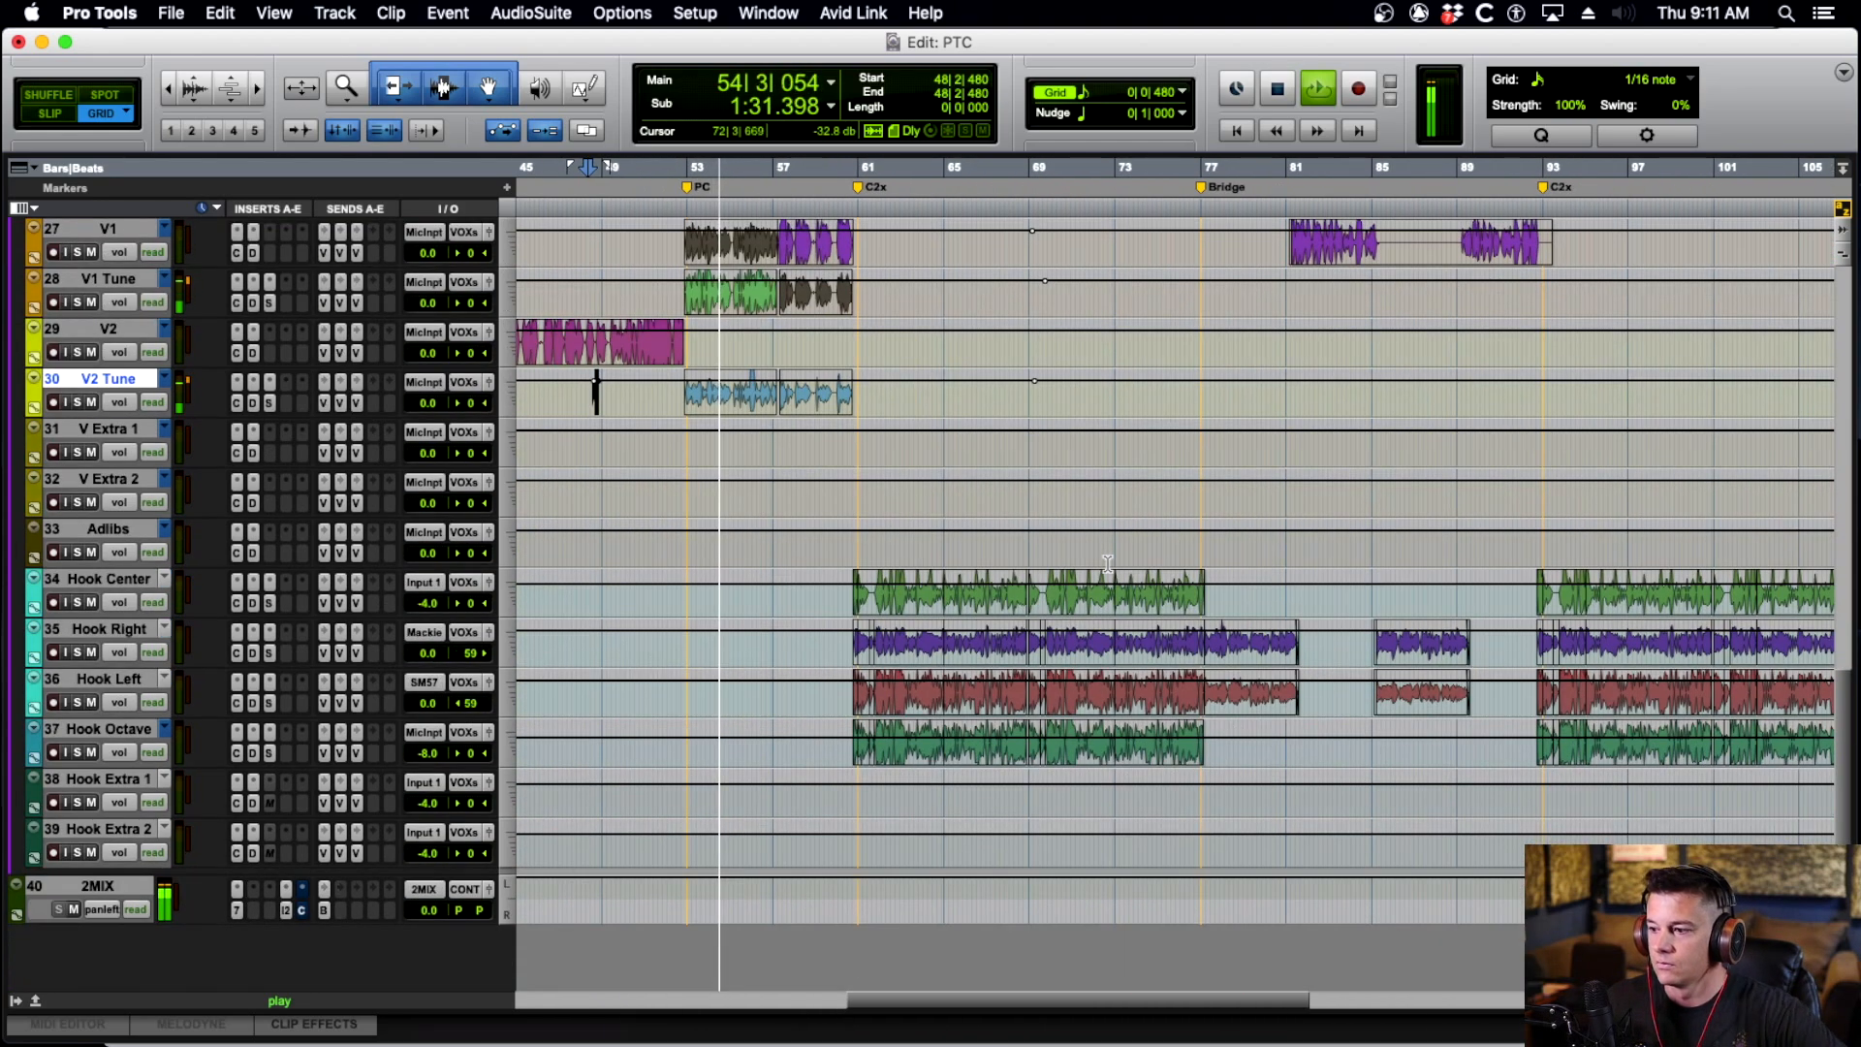
scroll(1095, 557, "up", 15)
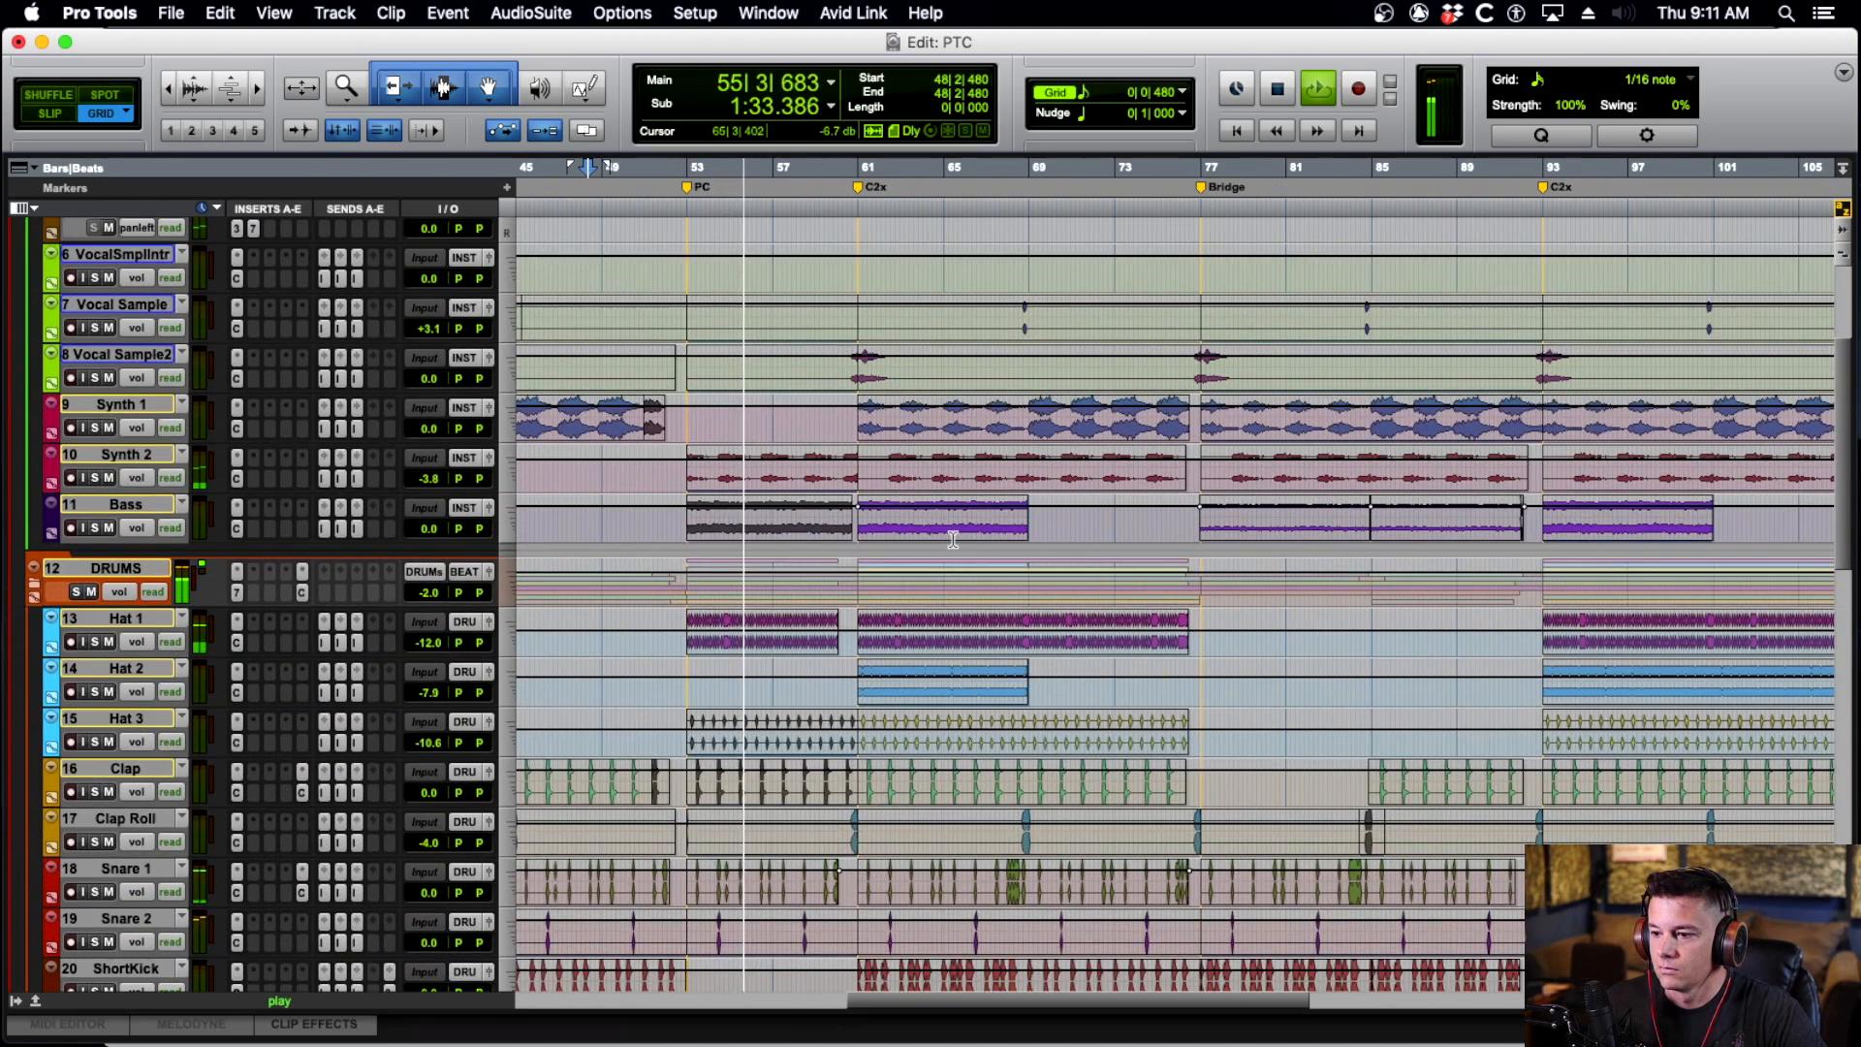
key("ctrl+minus")
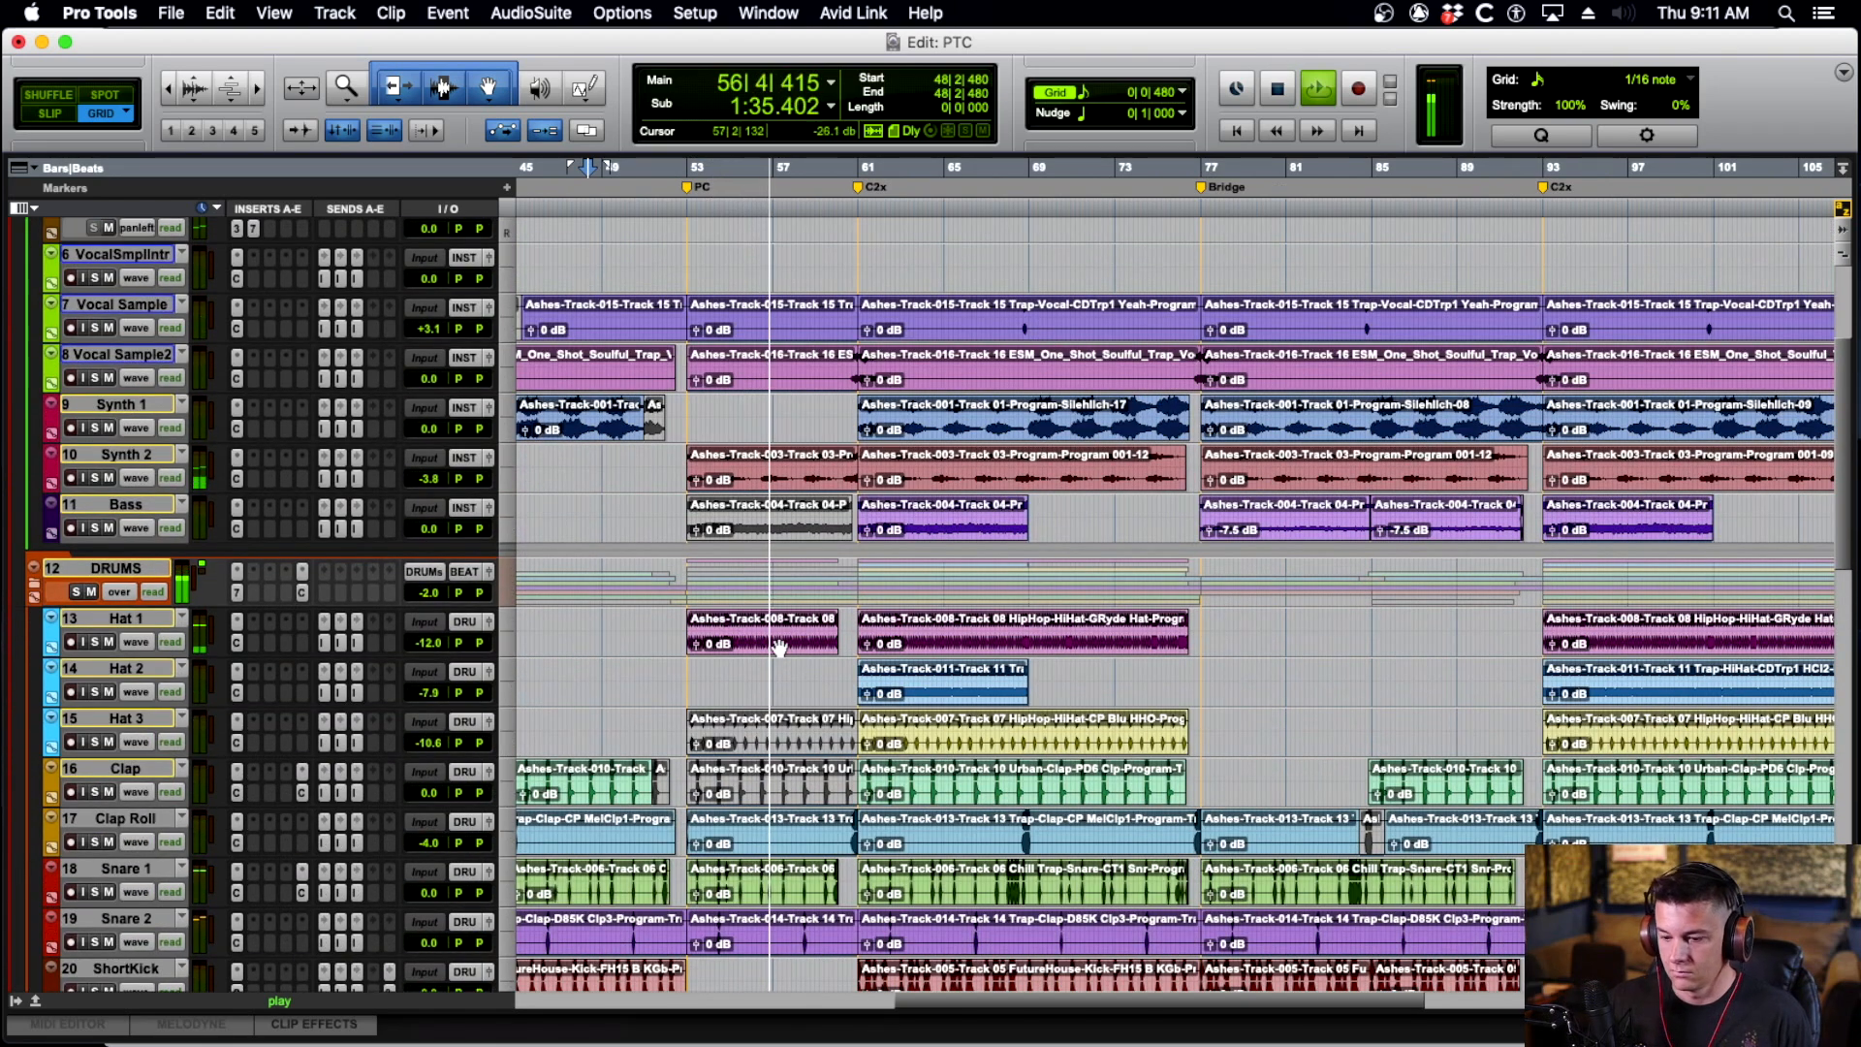
scroll(779, 647, "up", 6)
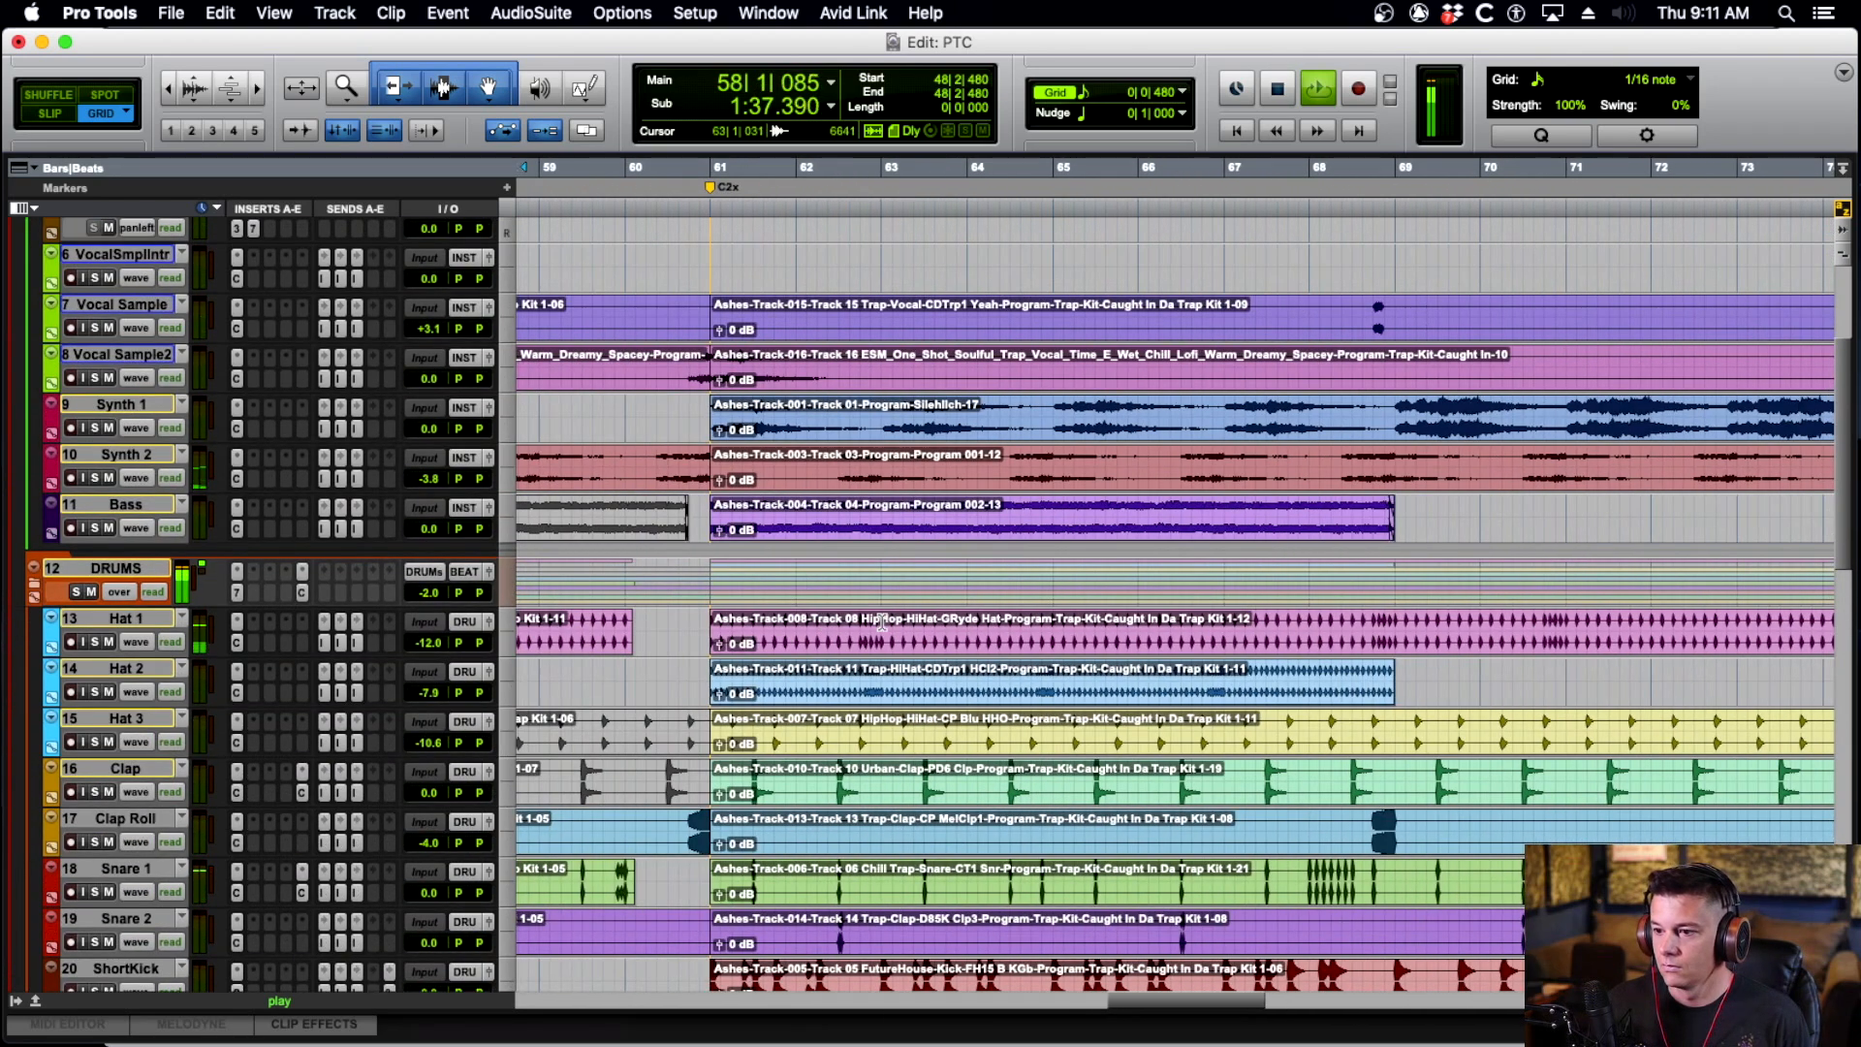
scroll(881, 623, "up", 4)
scroll(689, 555, "left", 2)
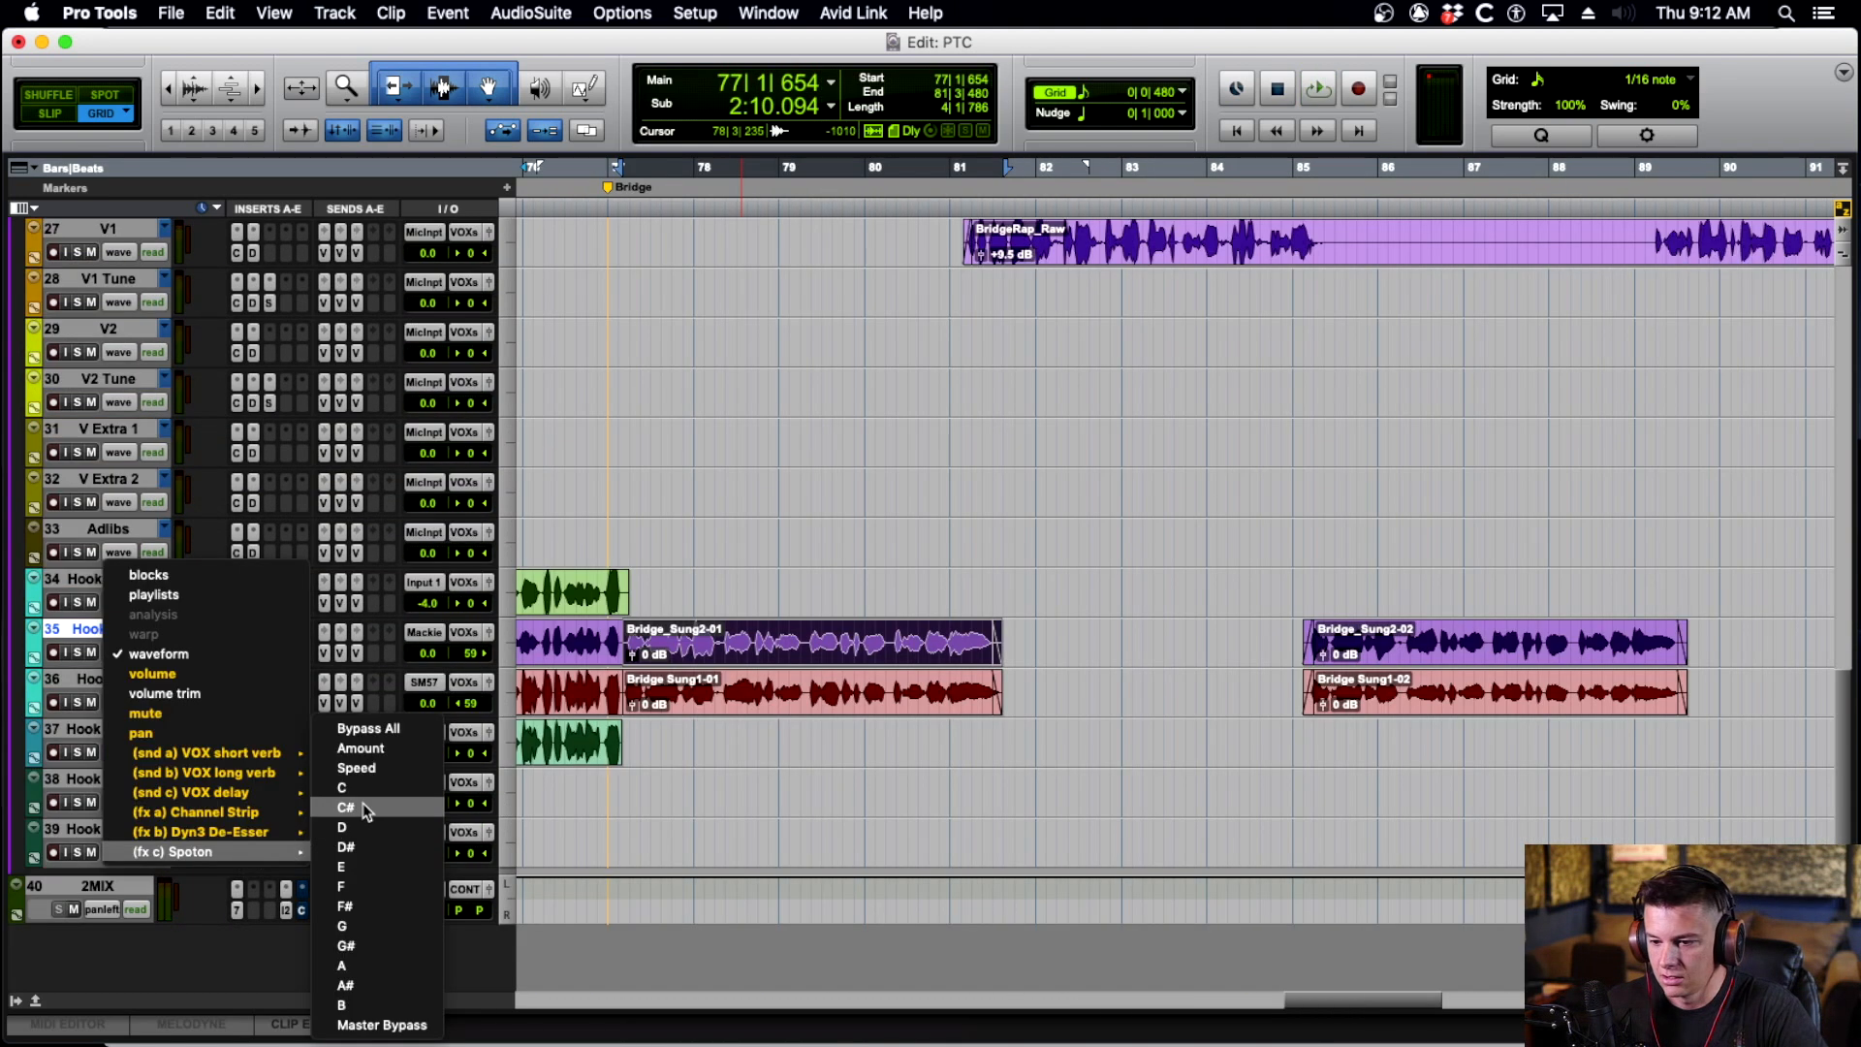
Dismiss Hook Right's automation view list, open its Spoton plug-in and move the window clear of the bridge clips.
left_click(771, 626)
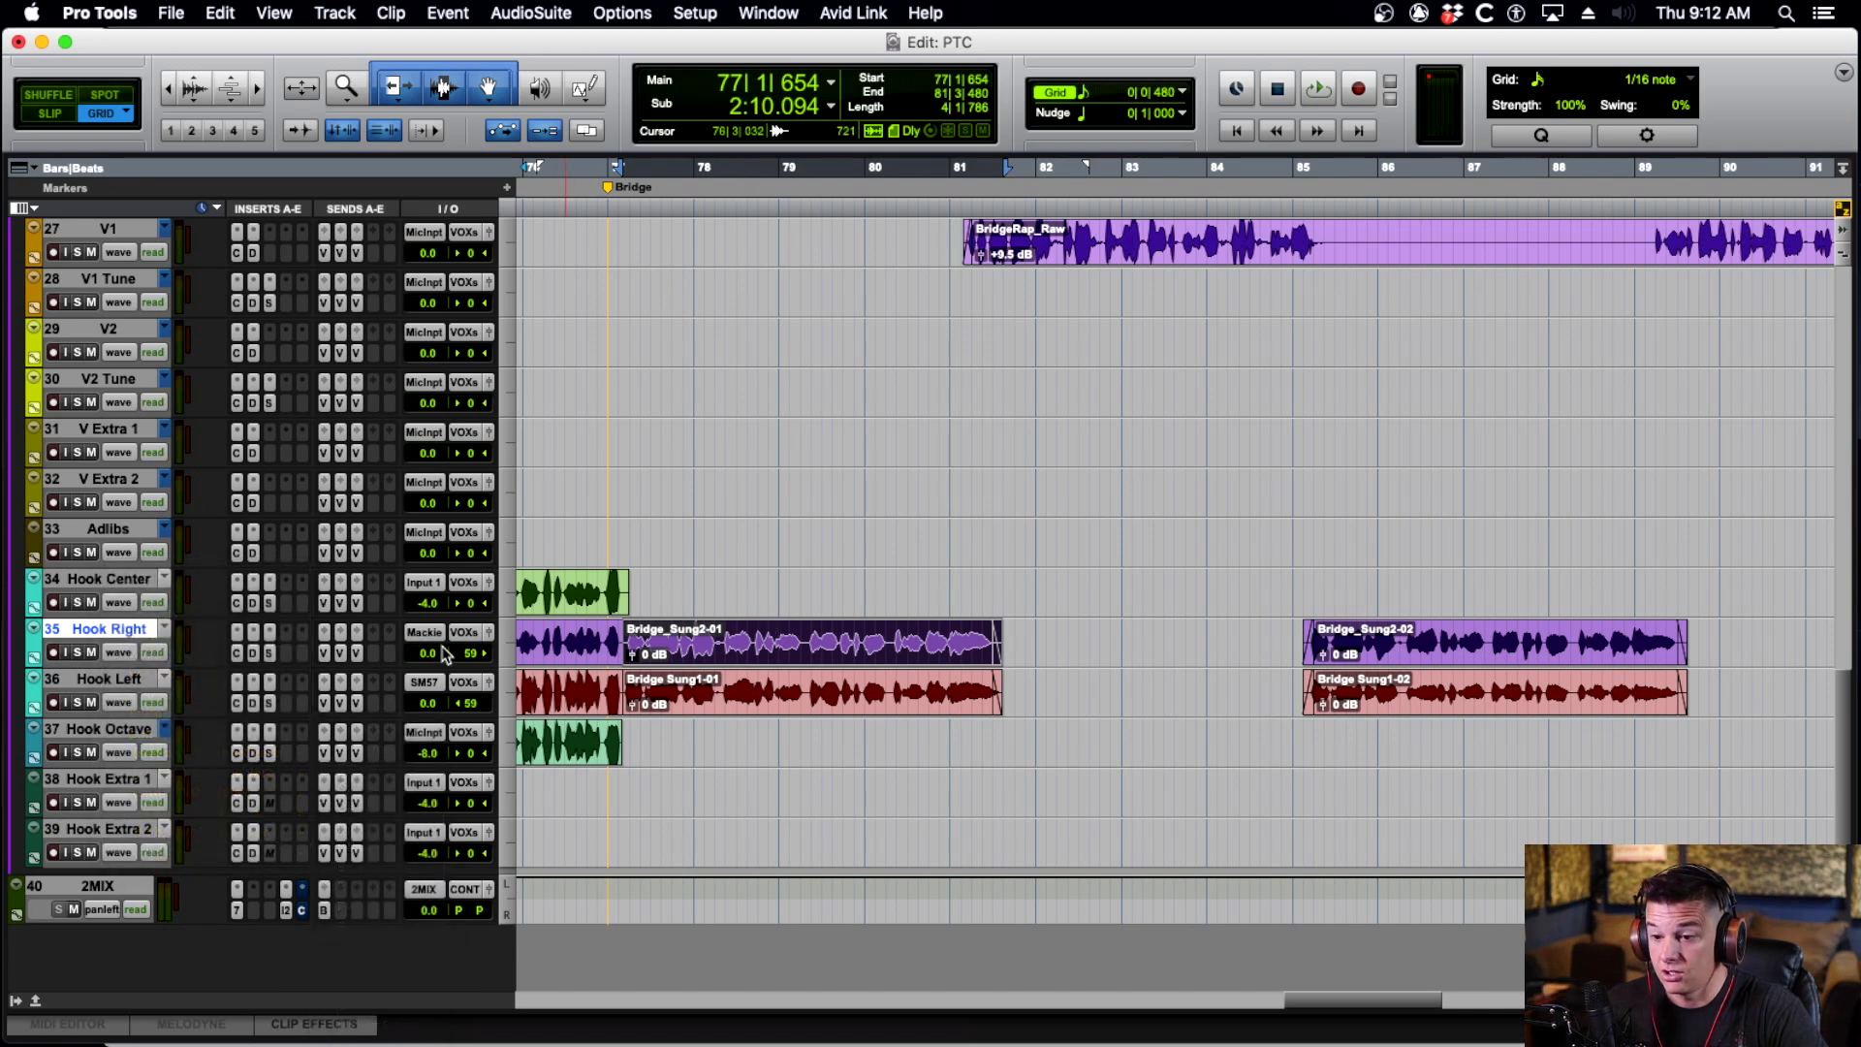
left_click(272, 655)
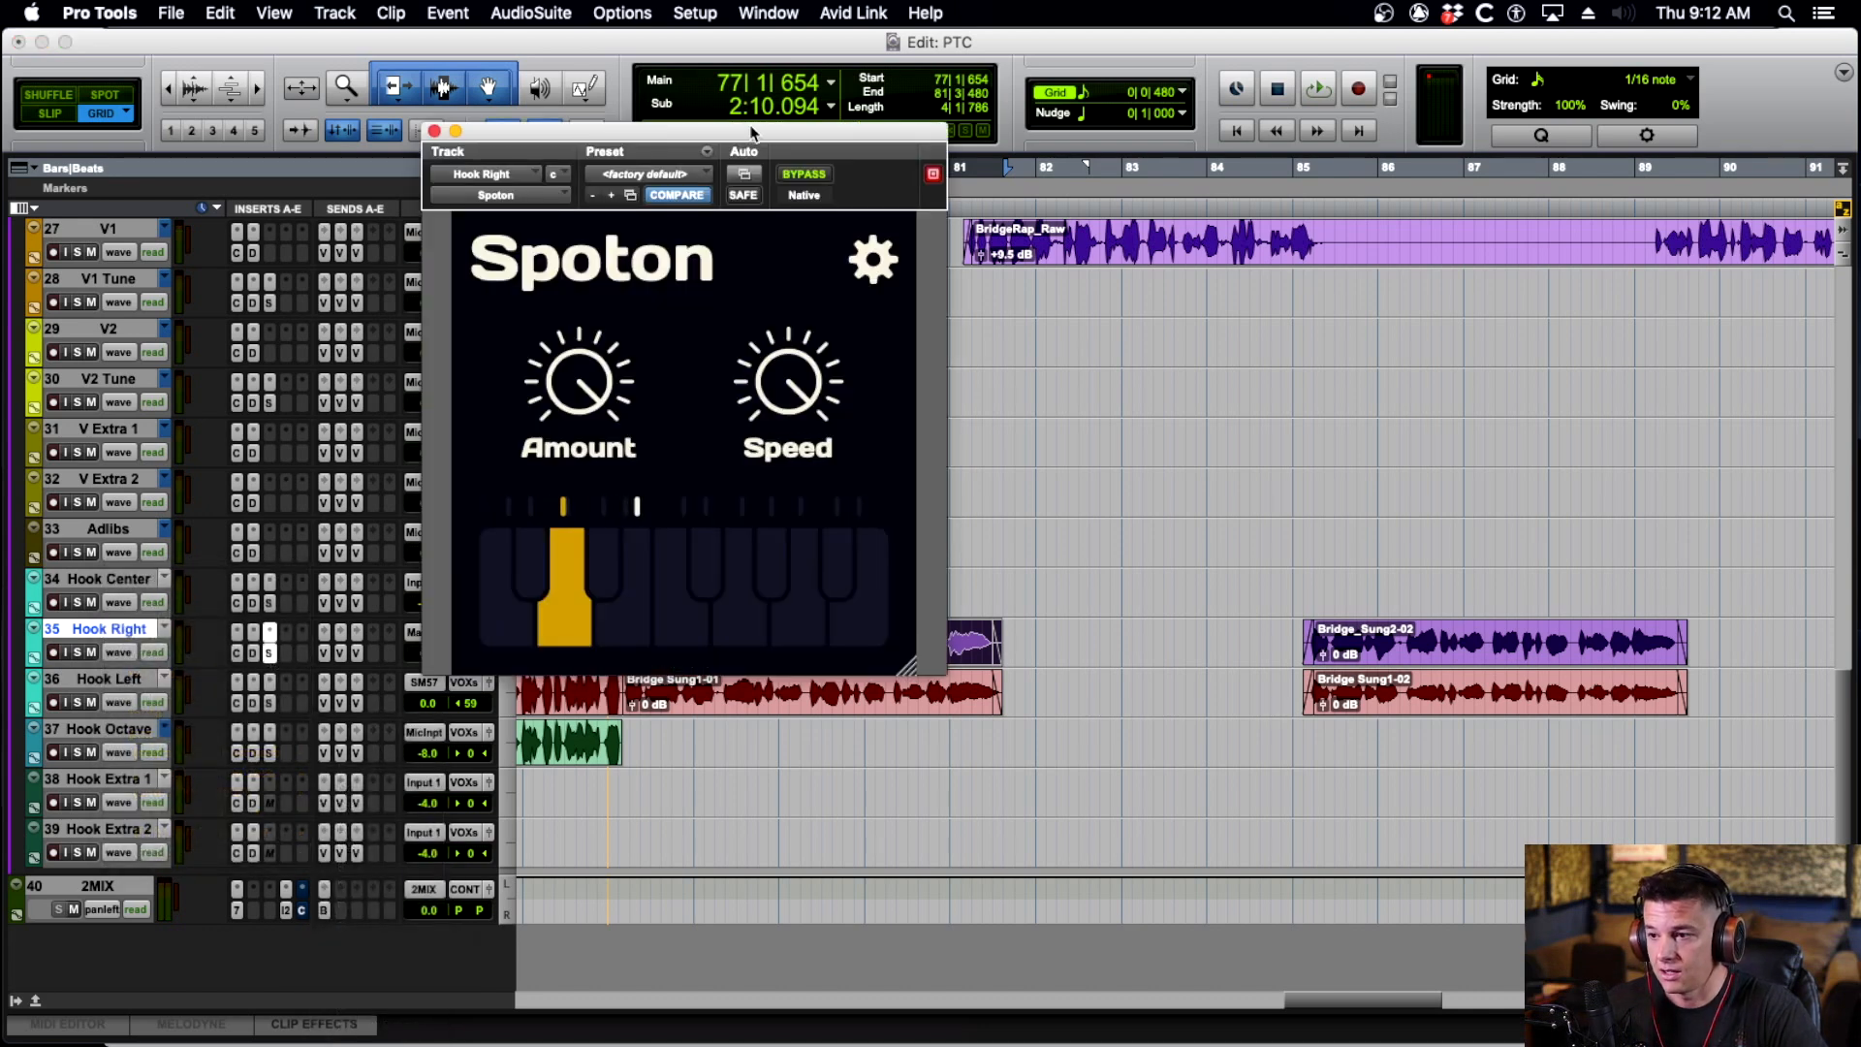
left_click_drag(753, 133, 654, 51)
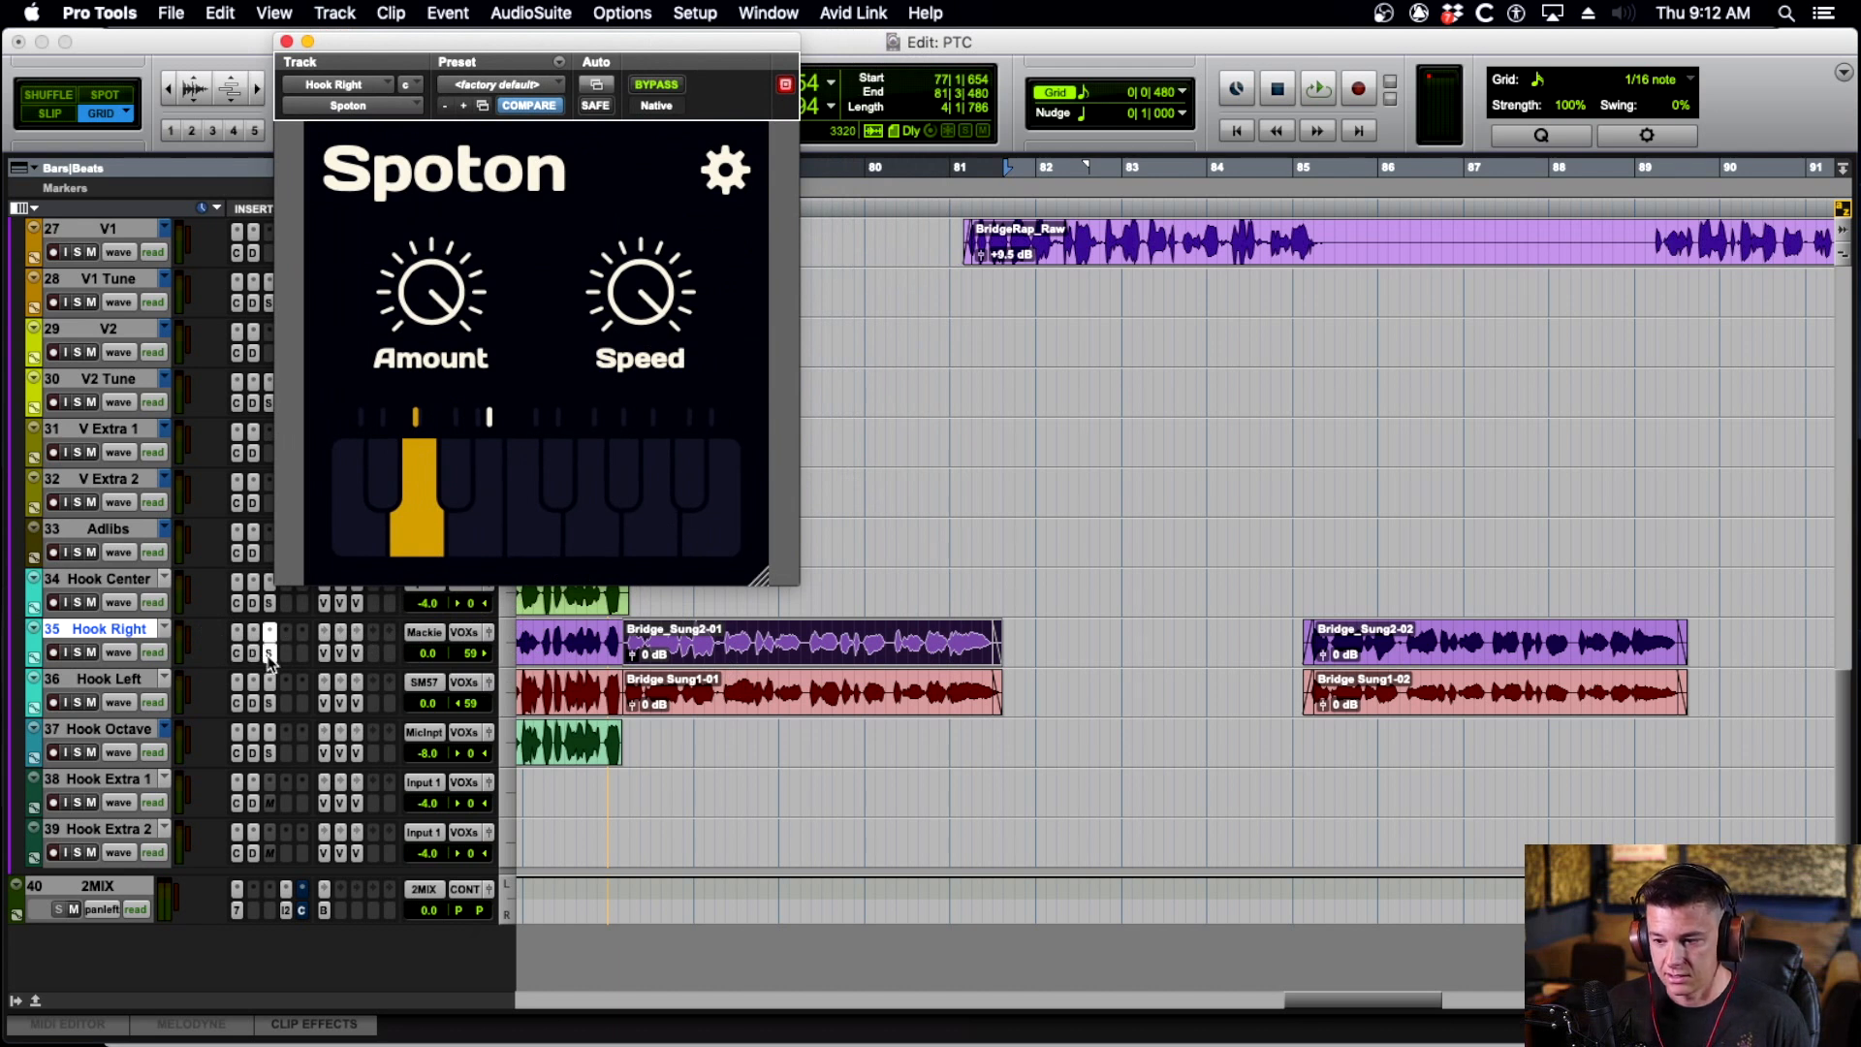
Select the first bridge clips on Hook Right and Hook Left, bypass Spoton on both, and play the two tracks soloed.
left_click(710, 715)
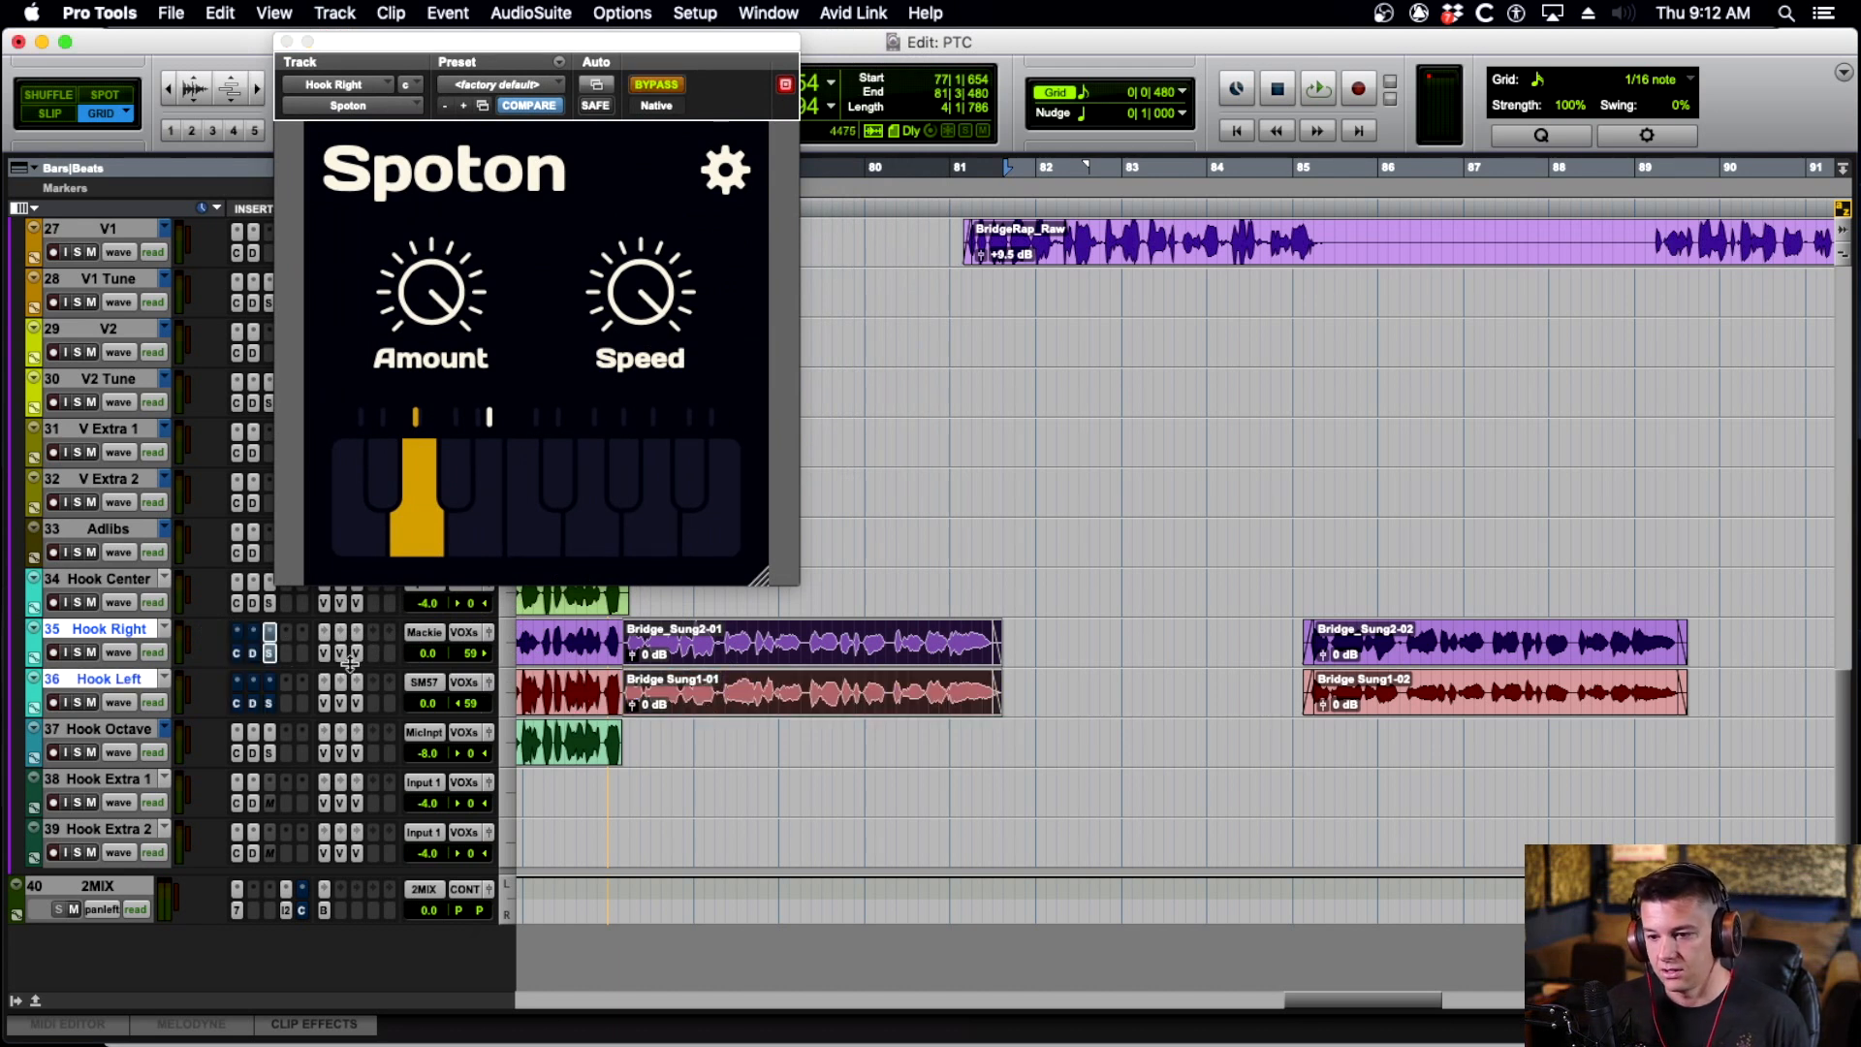
key("shift+s")
key("space")
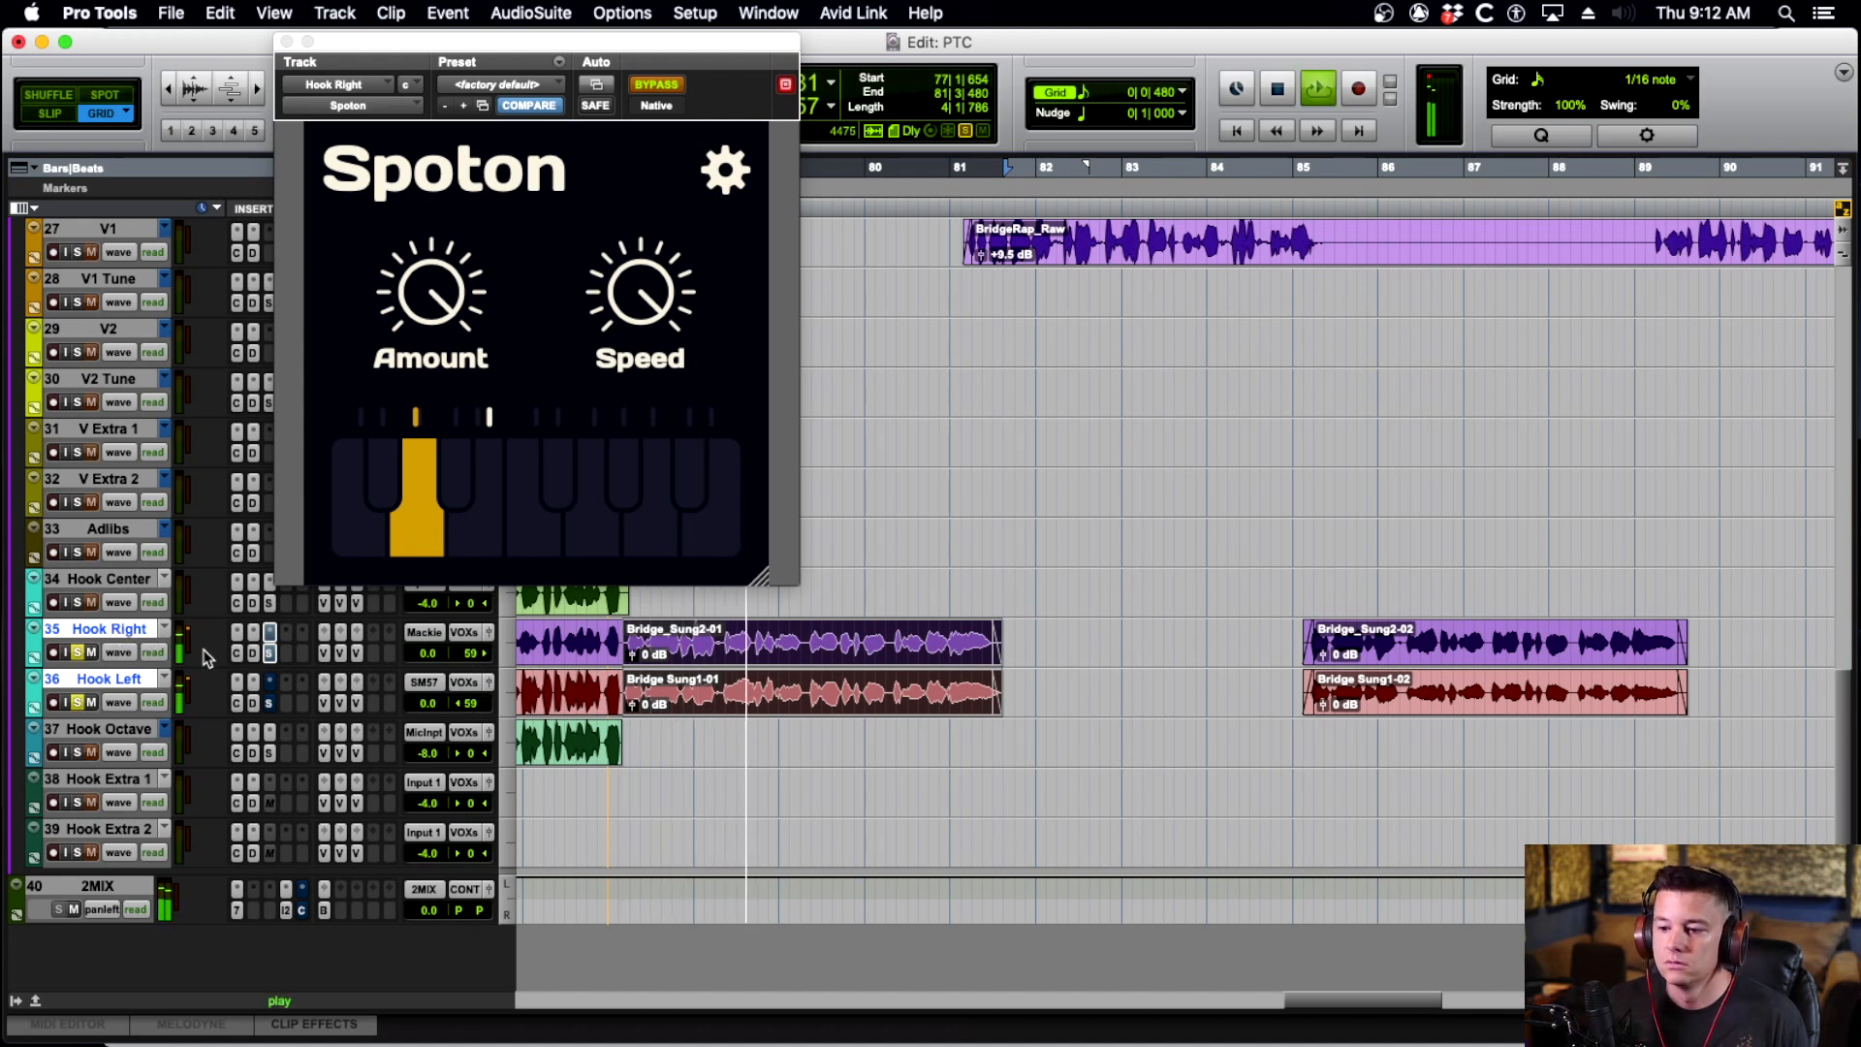
Show Spoton's C note automation on Hook Right and Hook Left, switch it on across the first bridge clips and play the result.
key("space")
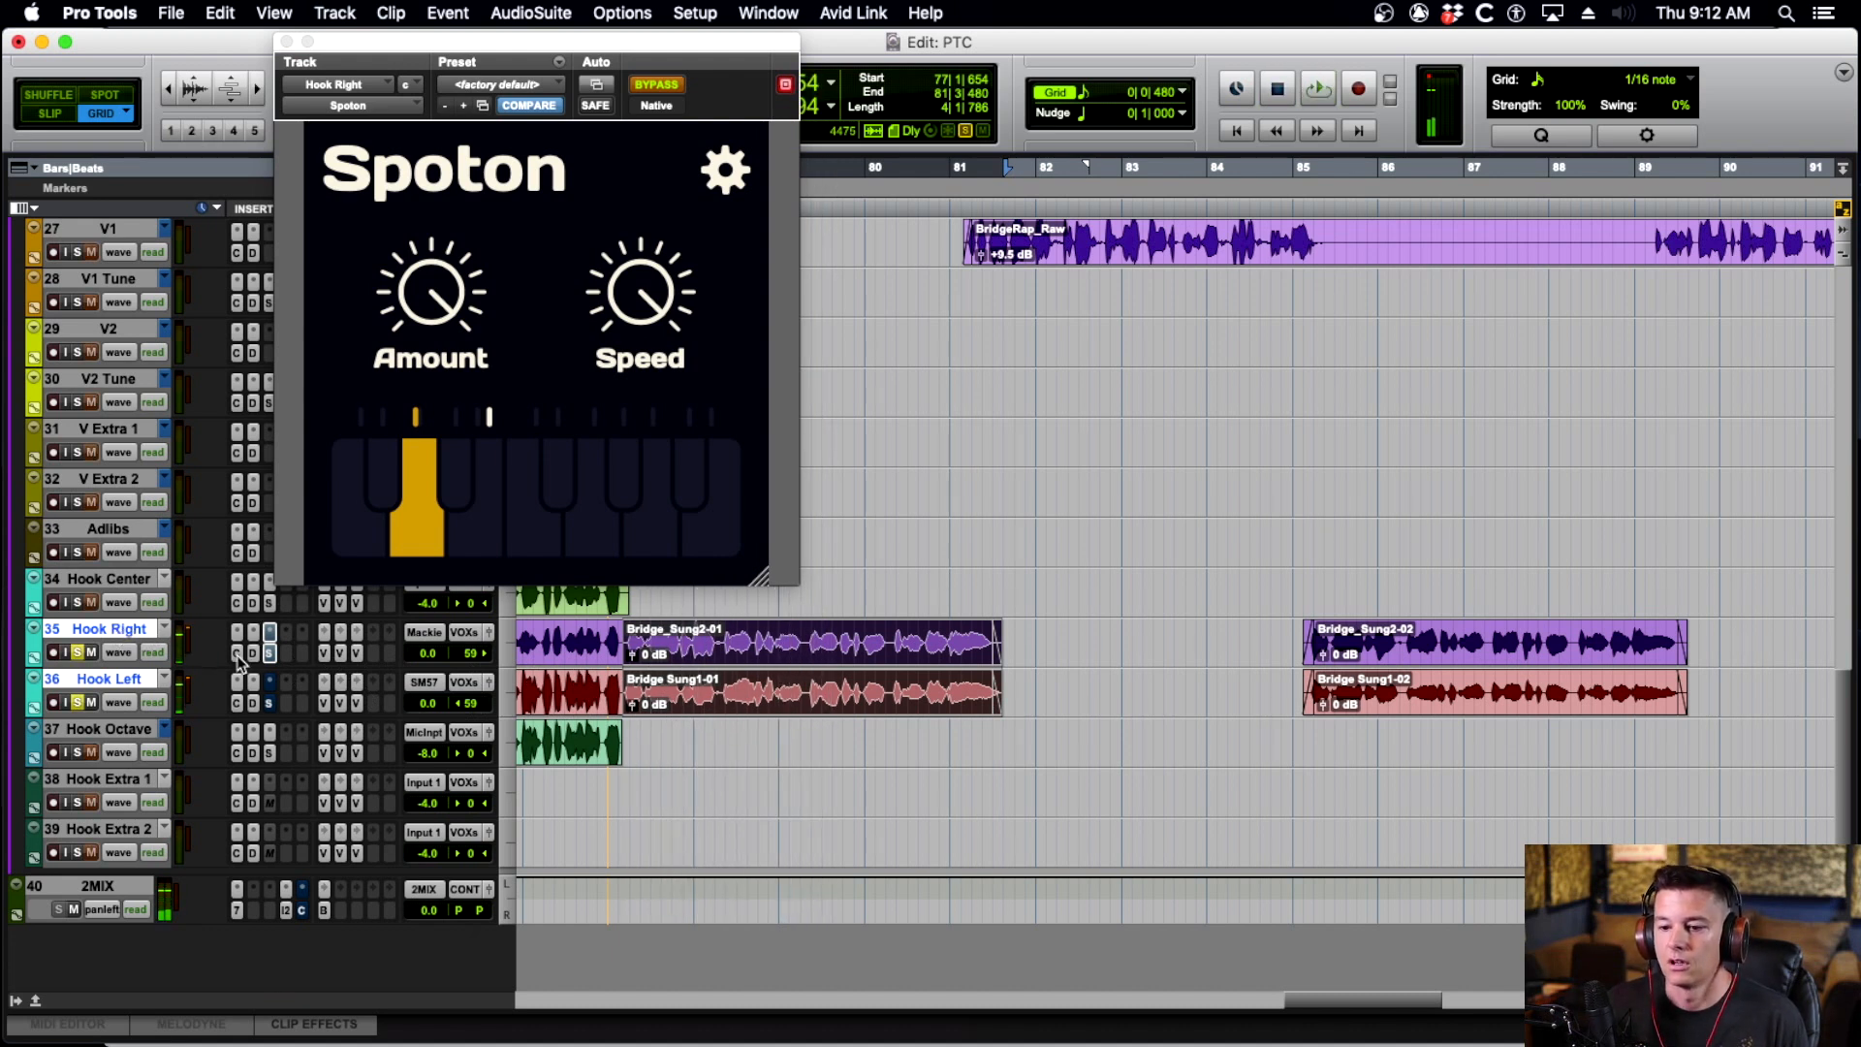
left_click(131, 654)
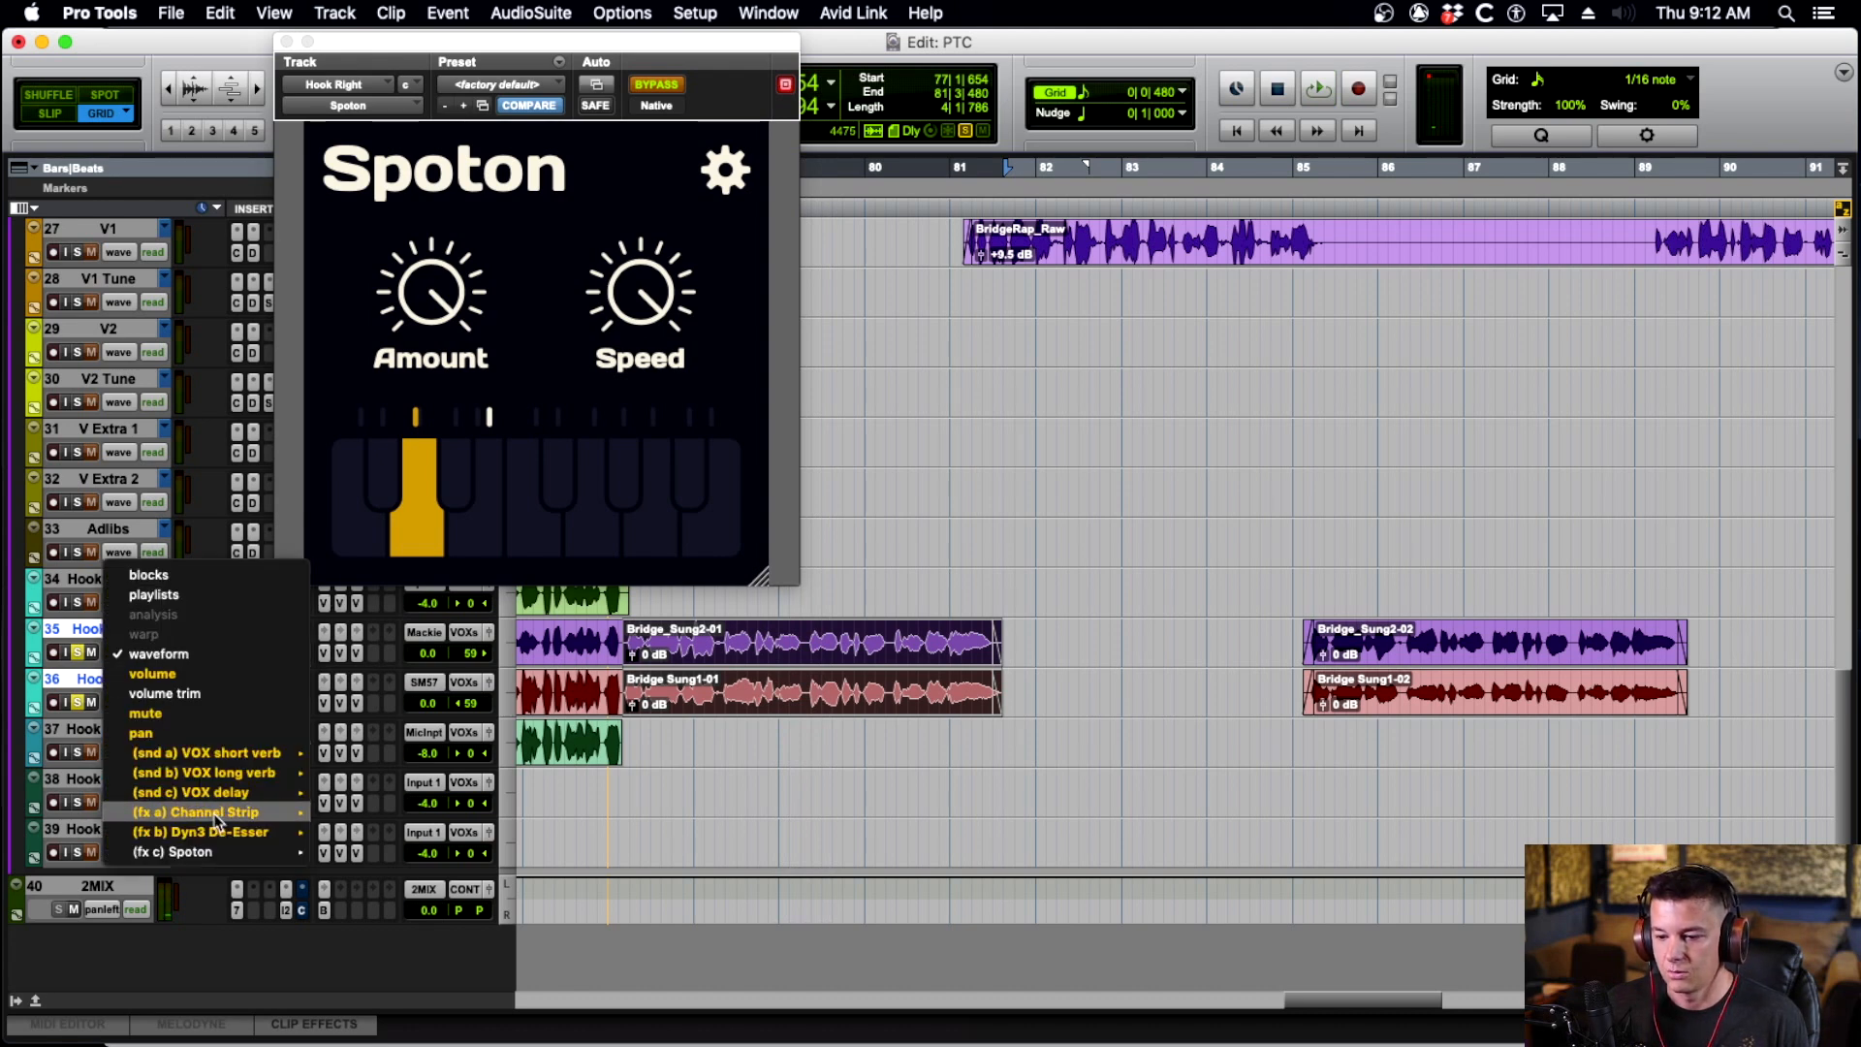
mouse_move(212, 851)
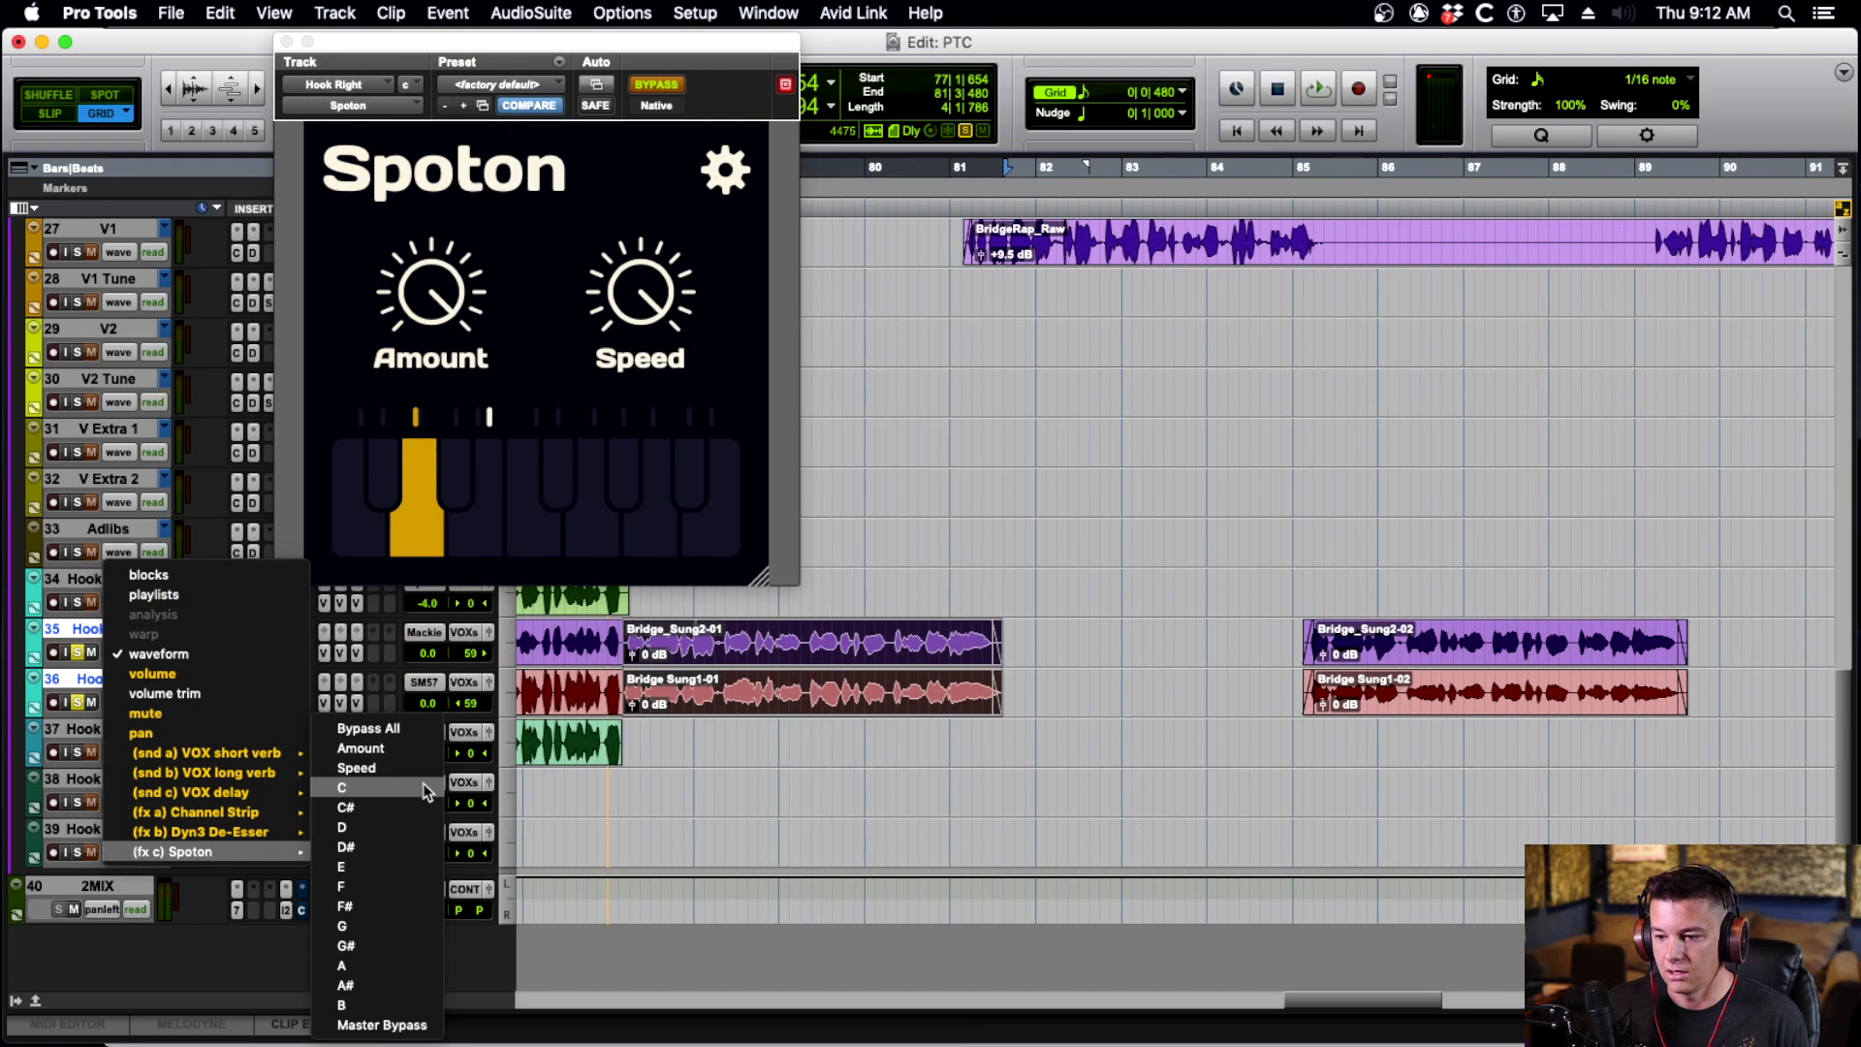
left_click(424, 789)
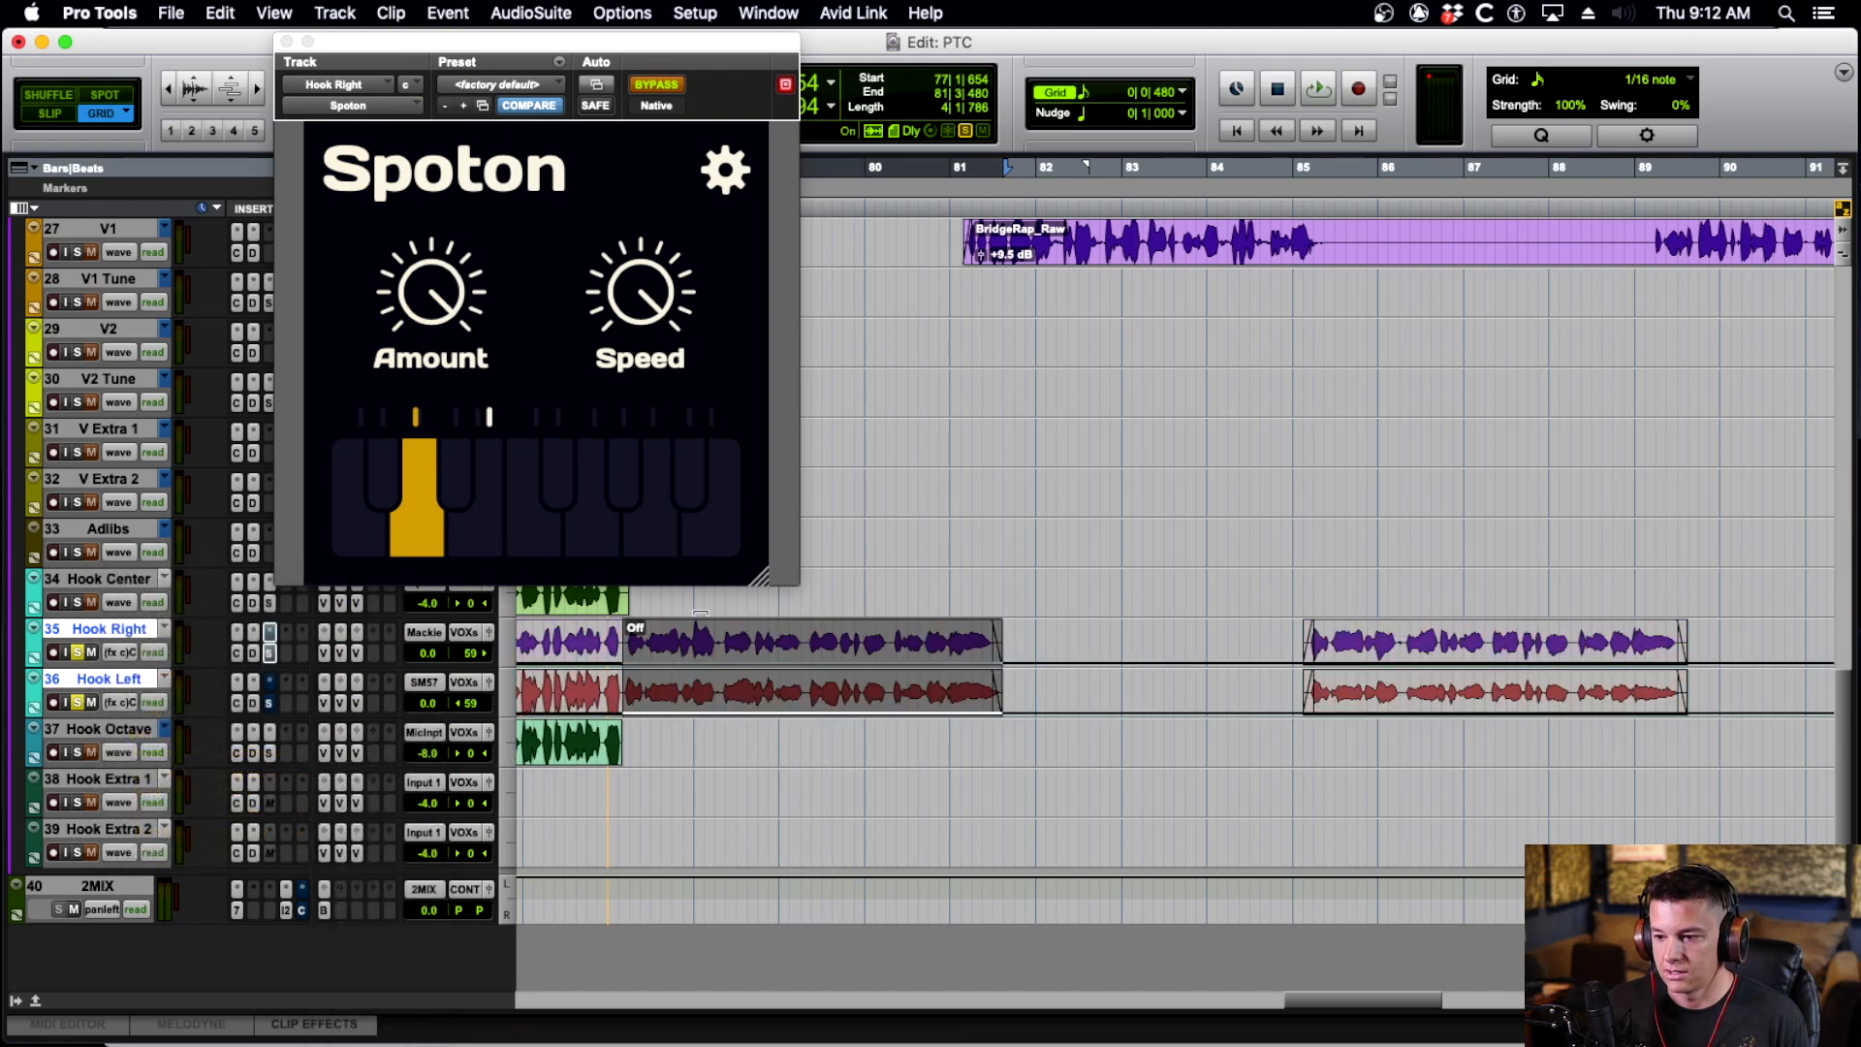
left_click_drag(700, 613, 699, 594)
key("space")
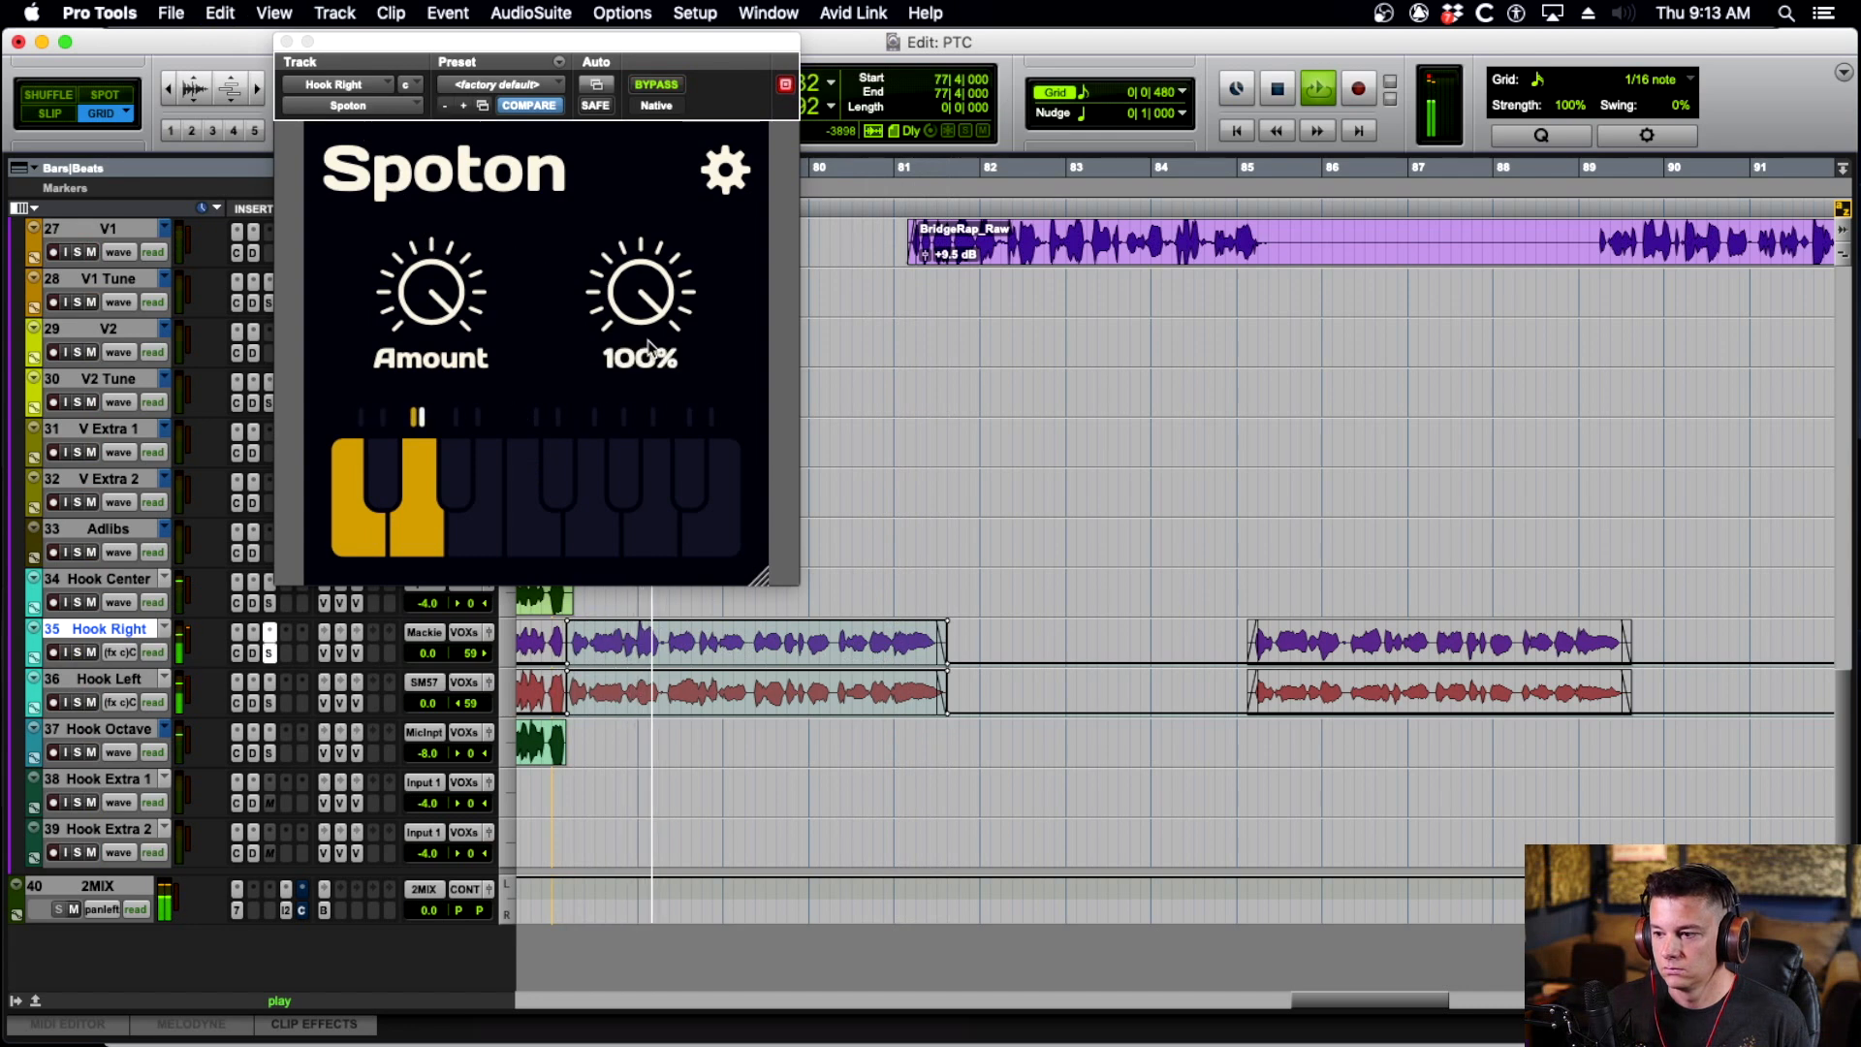
Extend the switched-on C note automation through the second bridge clips on both tracks, then close Spoton and restore waveform view.
left_click_drag(667, 635, 1108, 715)
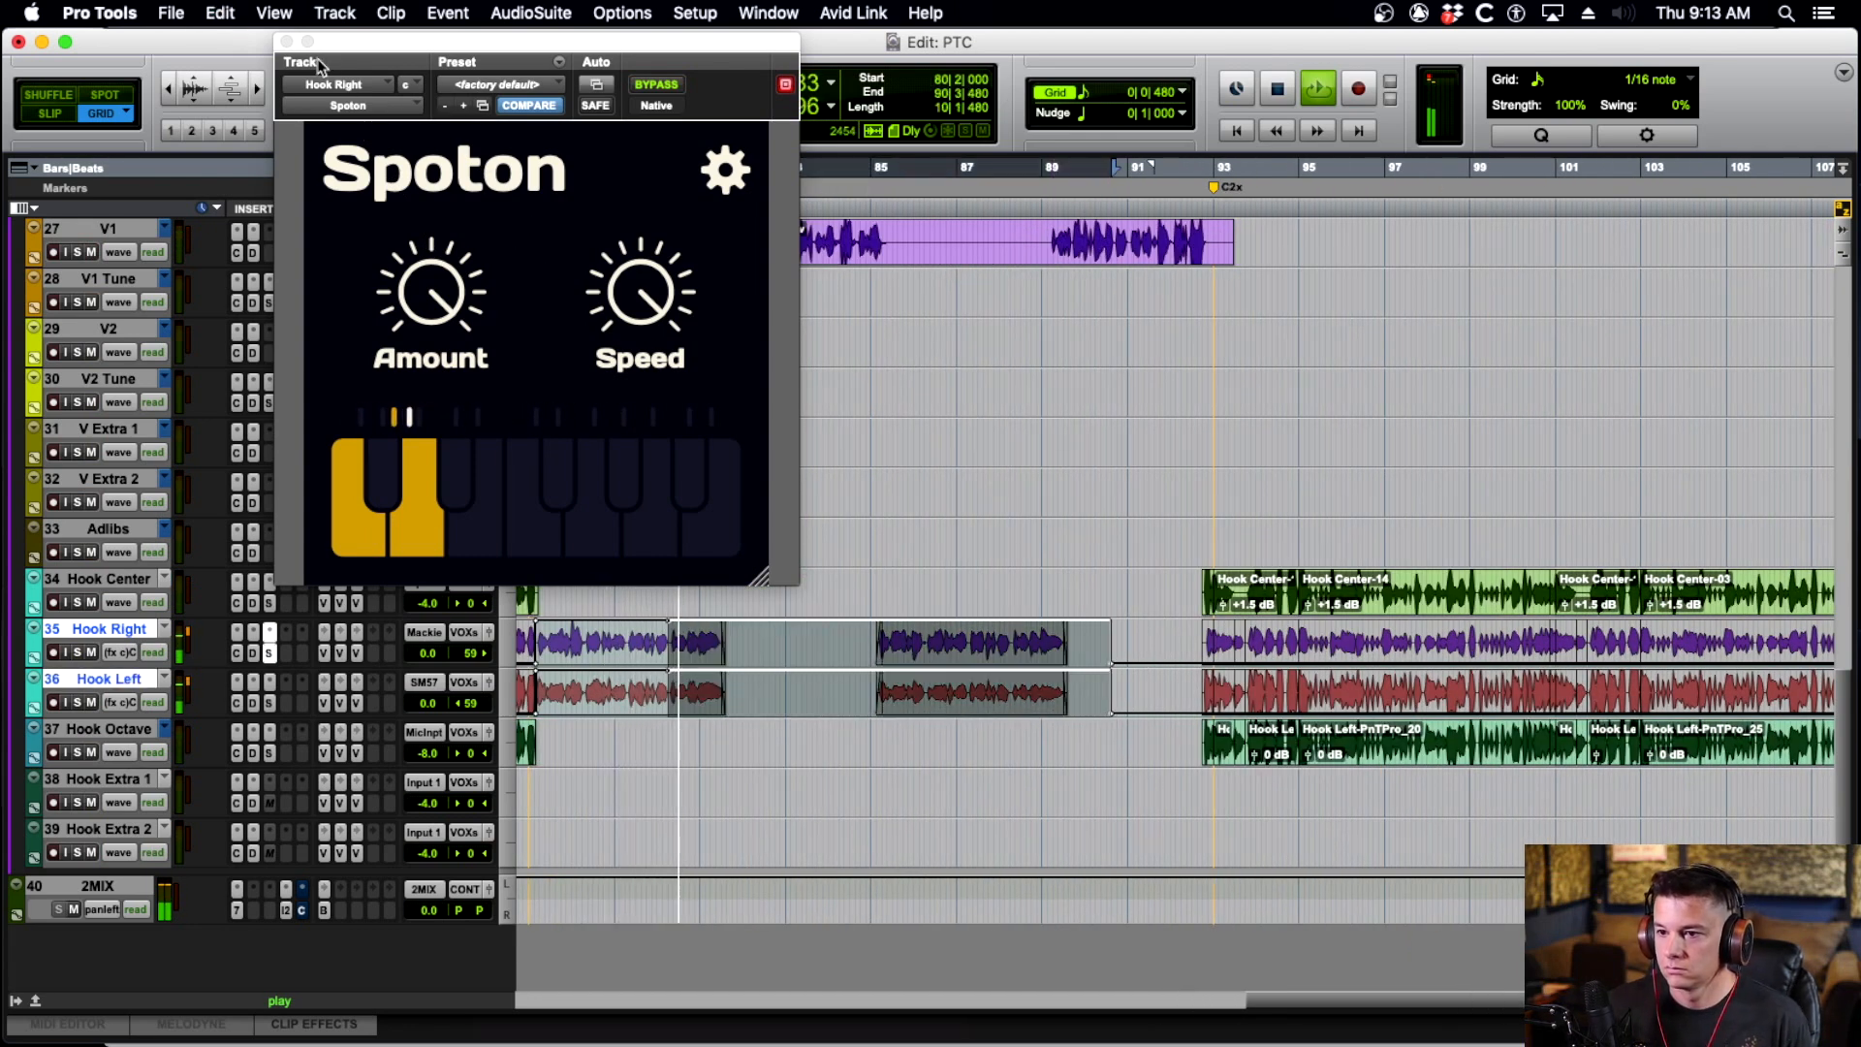
left_click(287, 41)
left_click(760, 583)
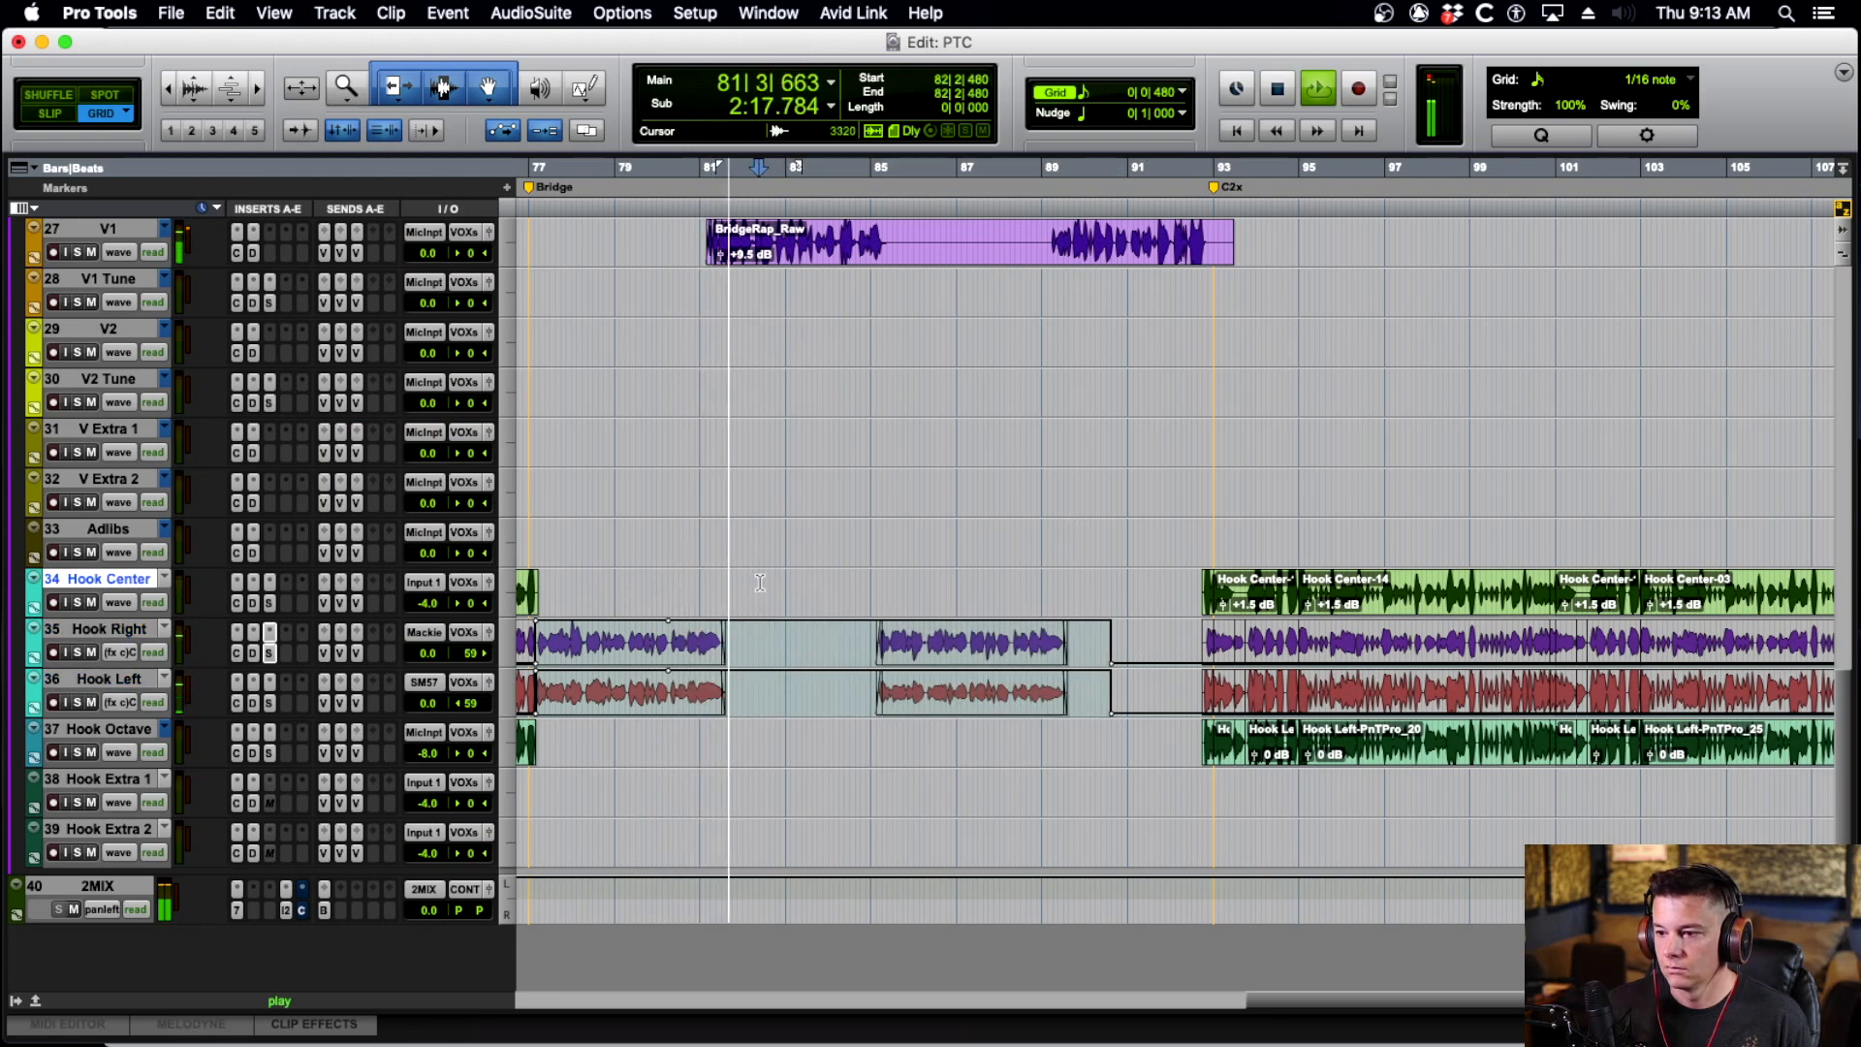
scroll(760, 583, "up", 3)
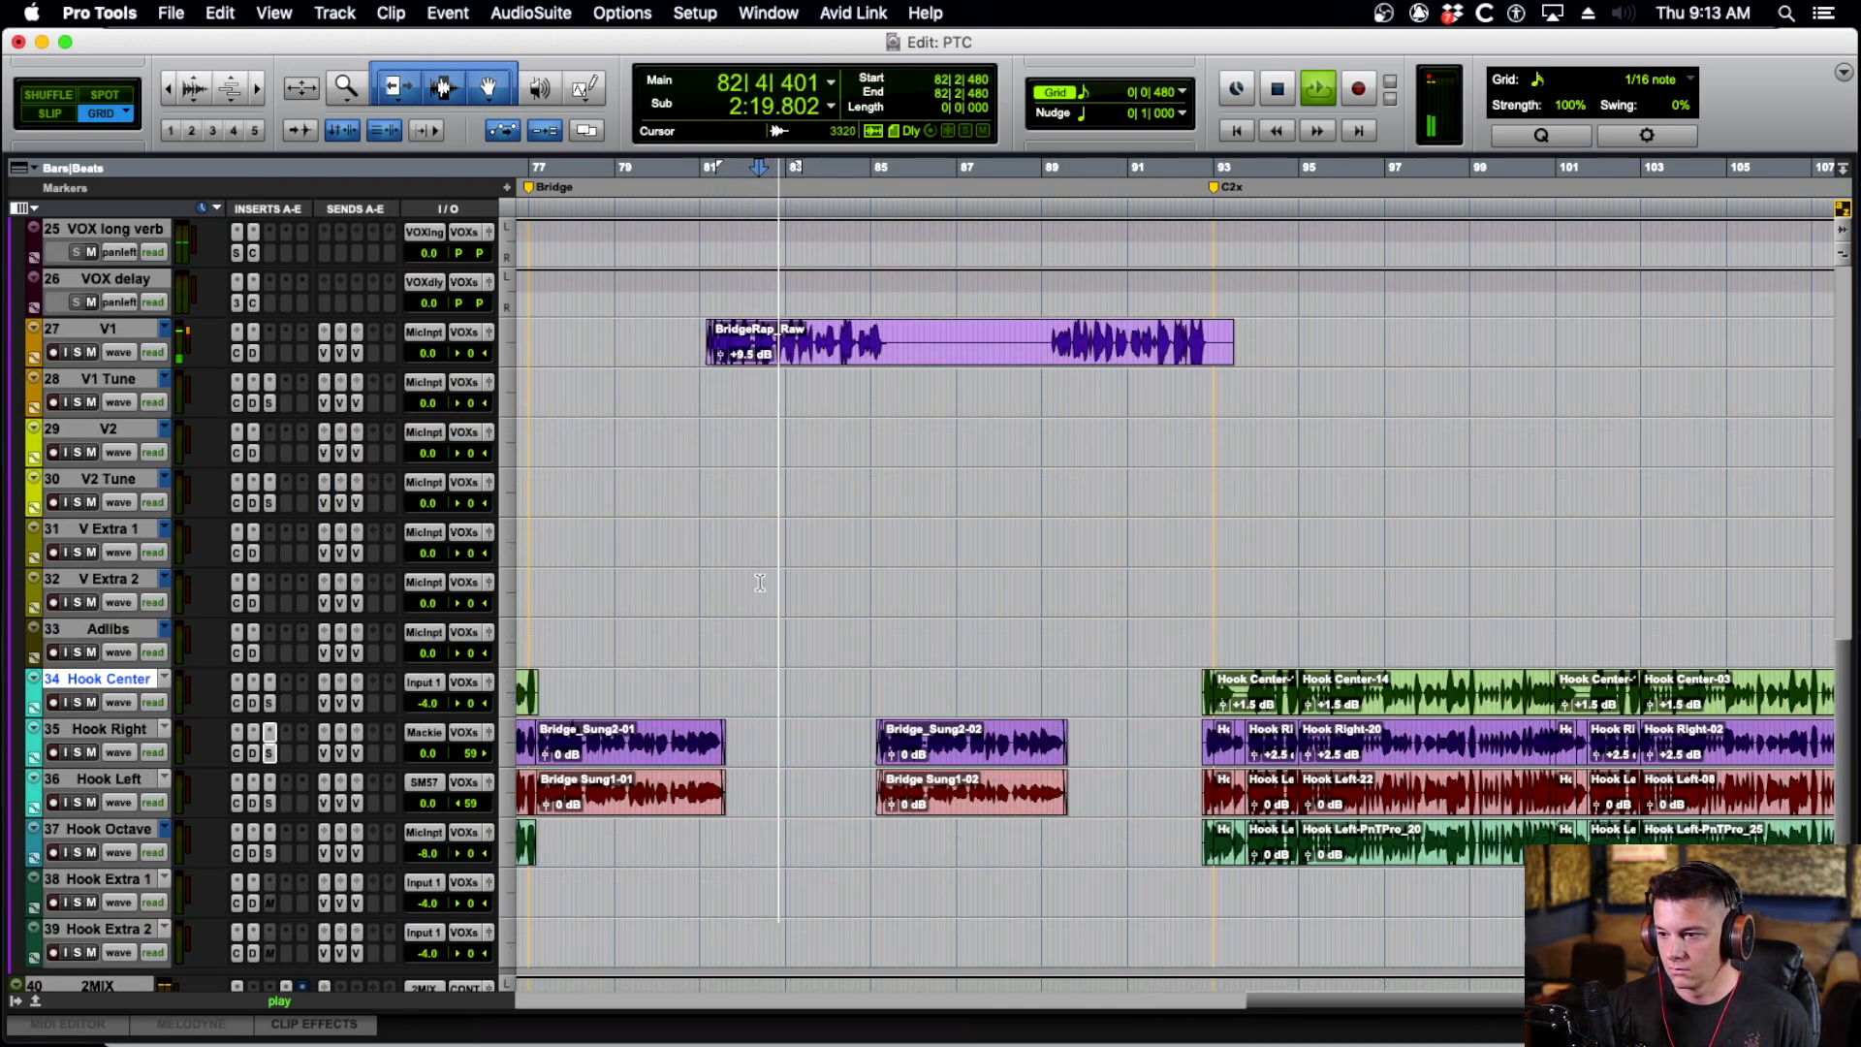
Follow the playback through the BridgeRap_Raw clip and the second sung bridge clips toward the C2x marker.
key("r")
scroll(827, 550, "right", 3)
scroll(827, 551, "down", 1)
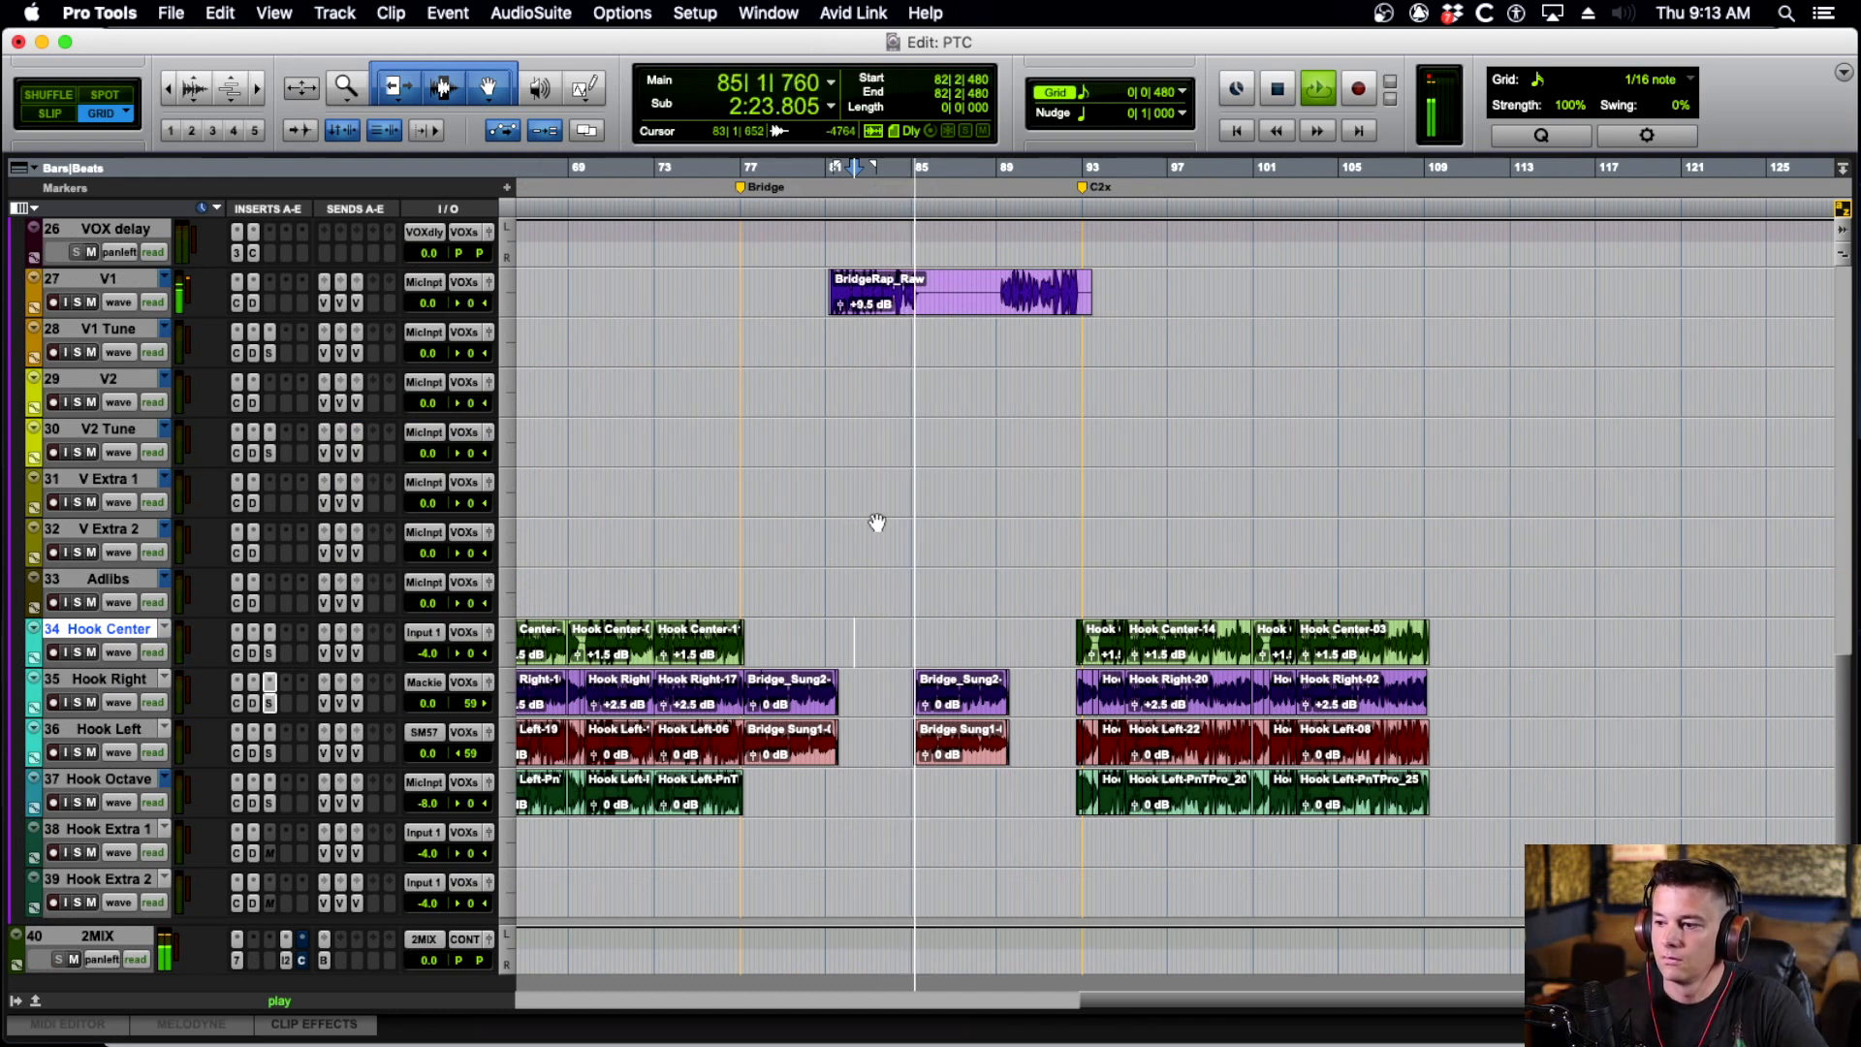
left_click(965, 528)
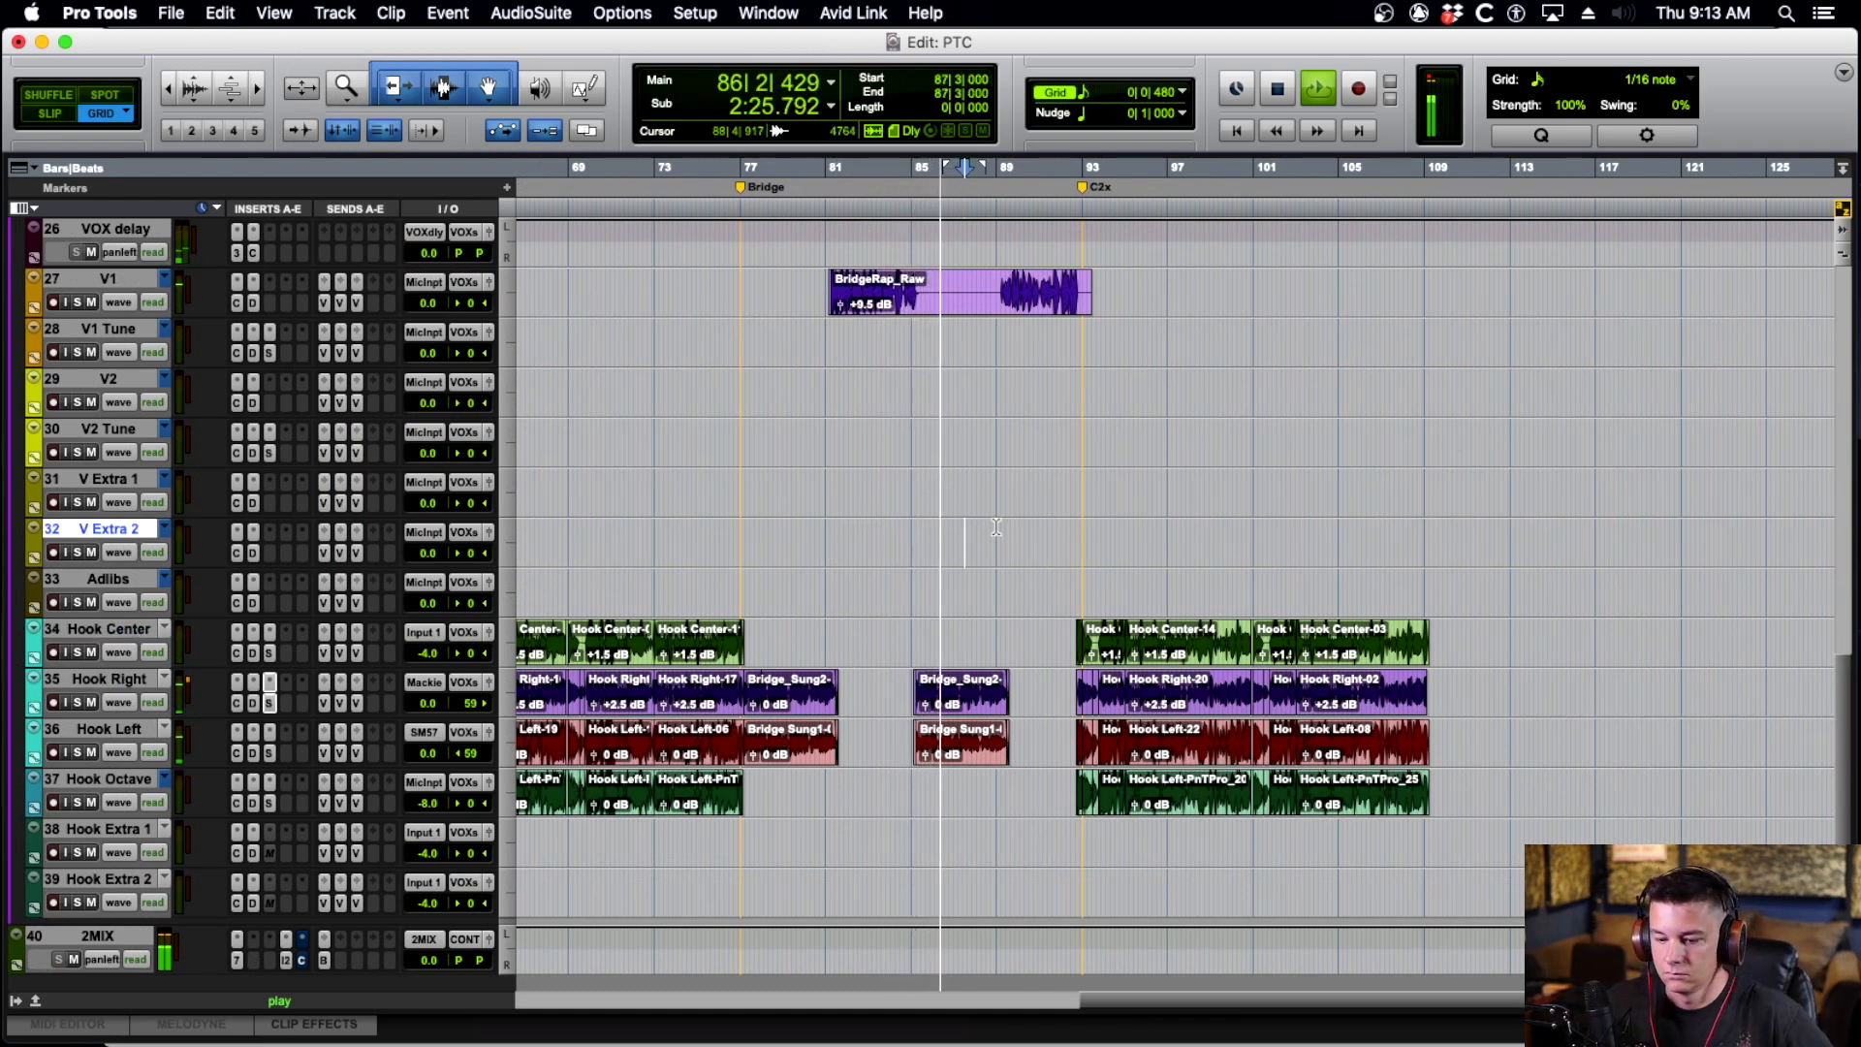
scroll(911, 526, "right", 3)
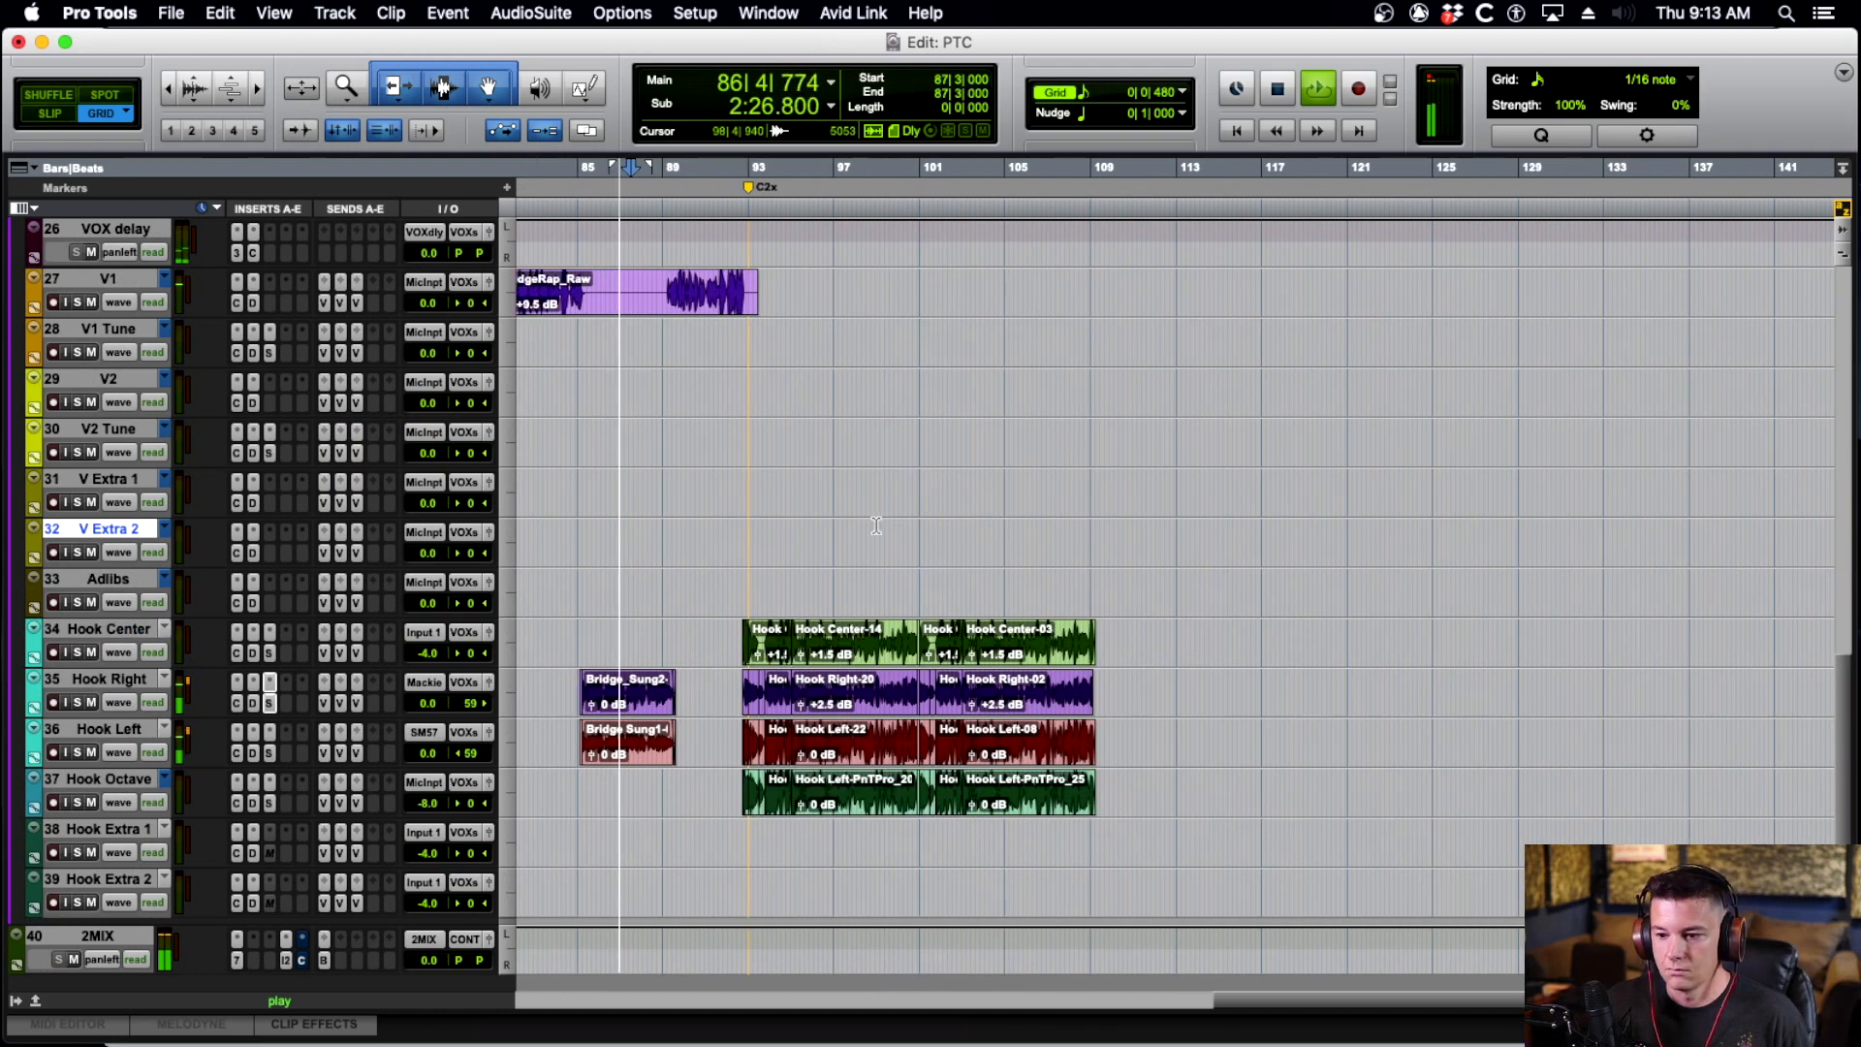
left_click(665, 479)
scroll(740, 512, "up", 2)
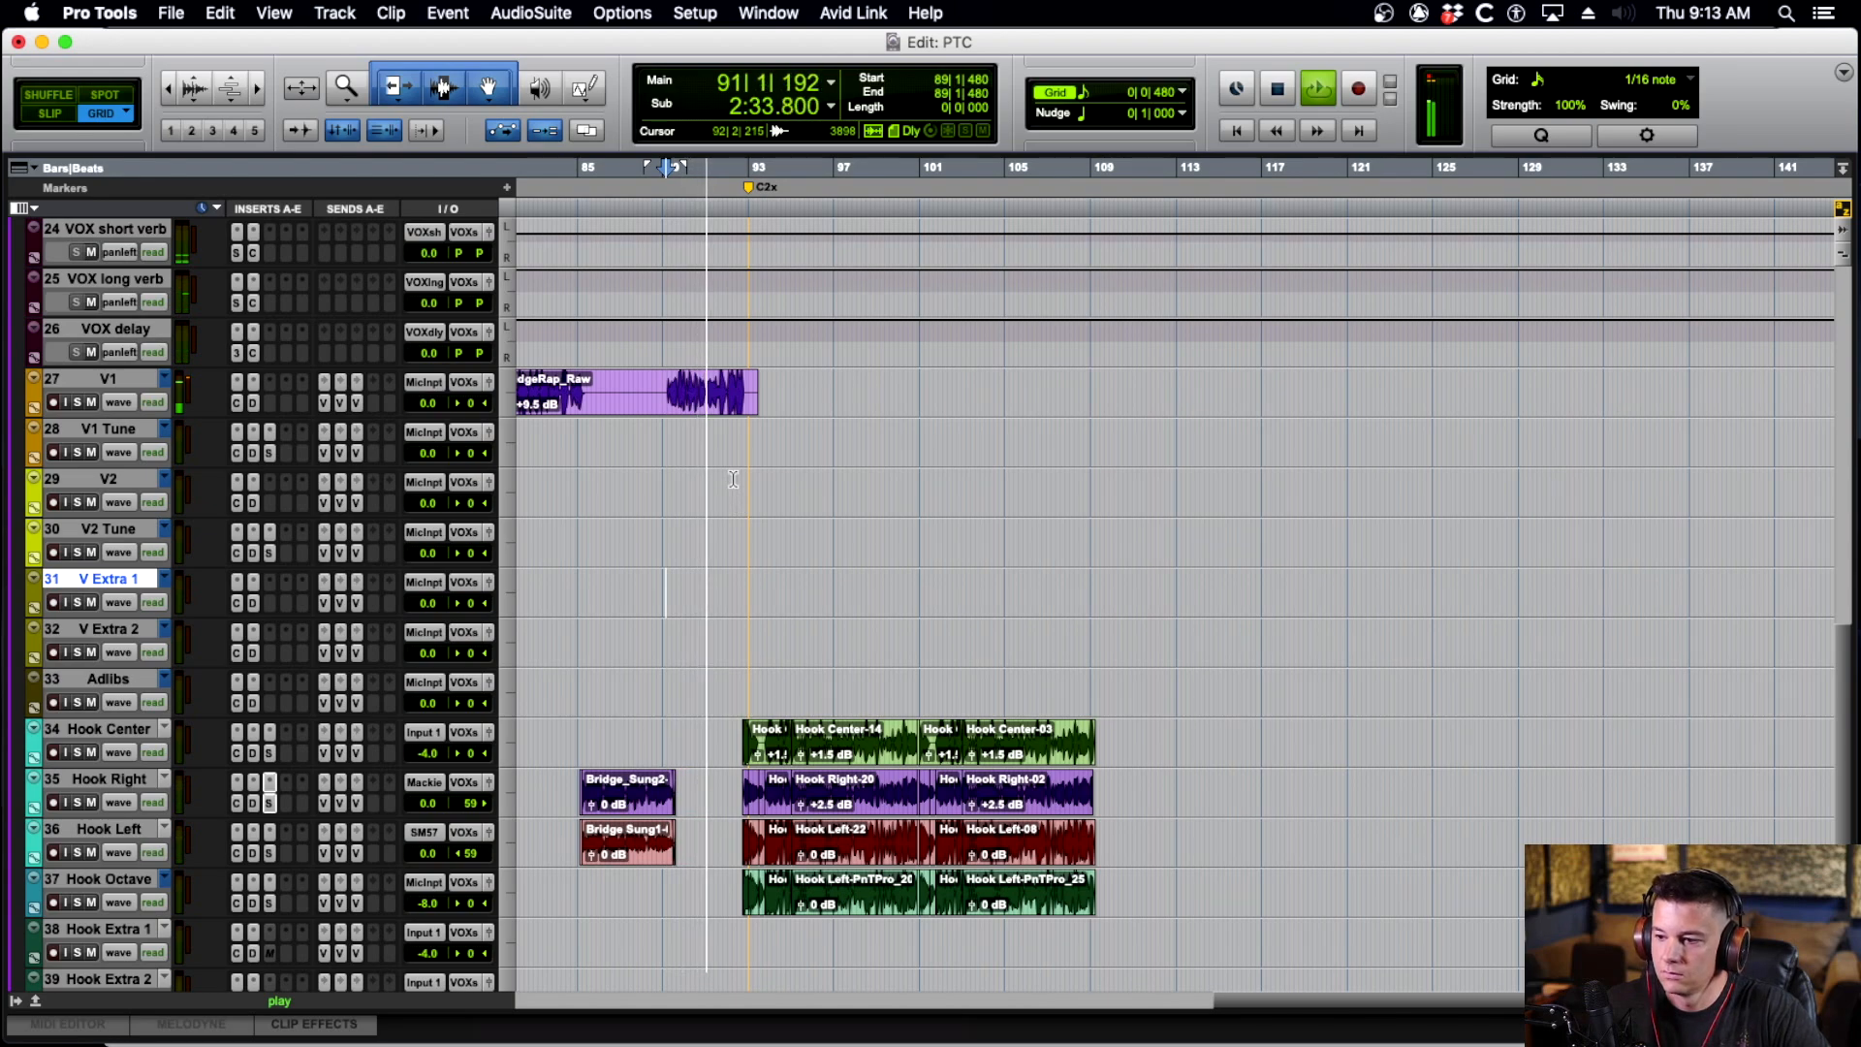
Examine the instrument, drum and hook tracks through the last C2x section and the fade-outs at the song's end.
scroll(803, 526, "up", 10)
scroll(803, 526, "down", 3)
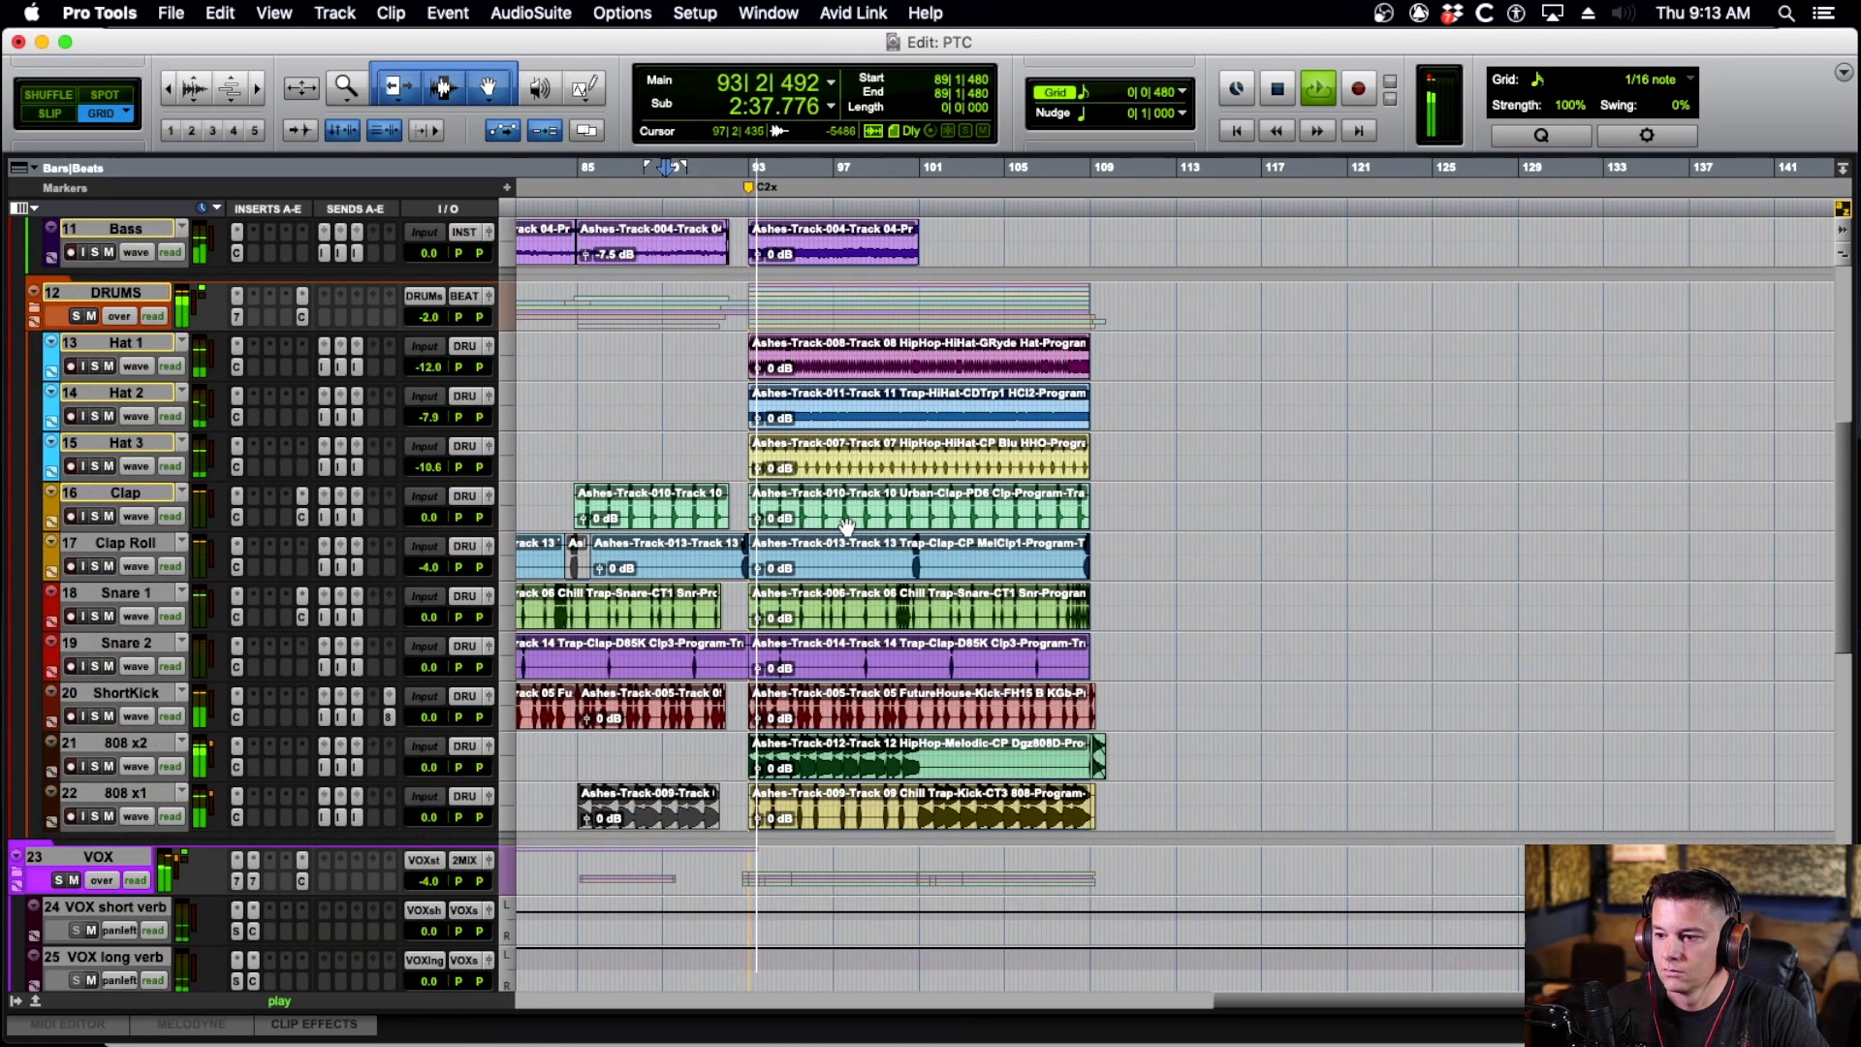
scroll(846, 526, "up", 4)
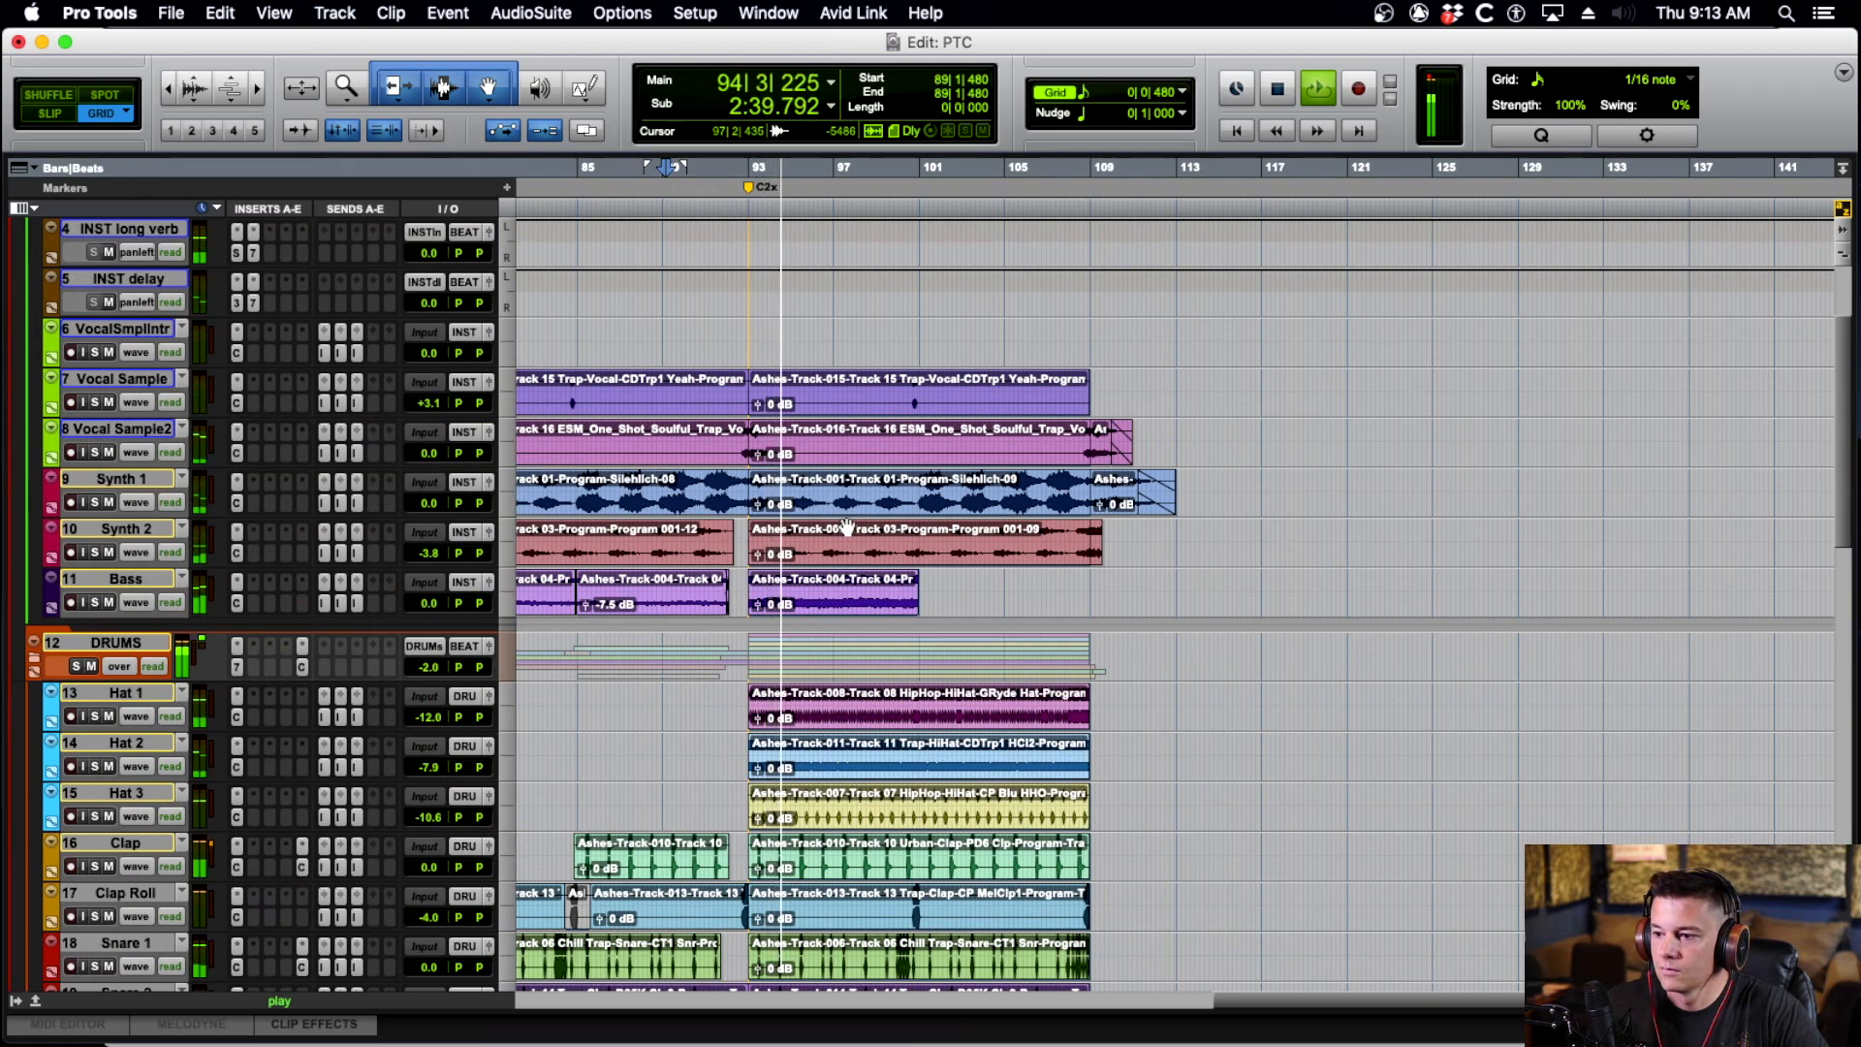
scroll(846, 526, "down", 15)
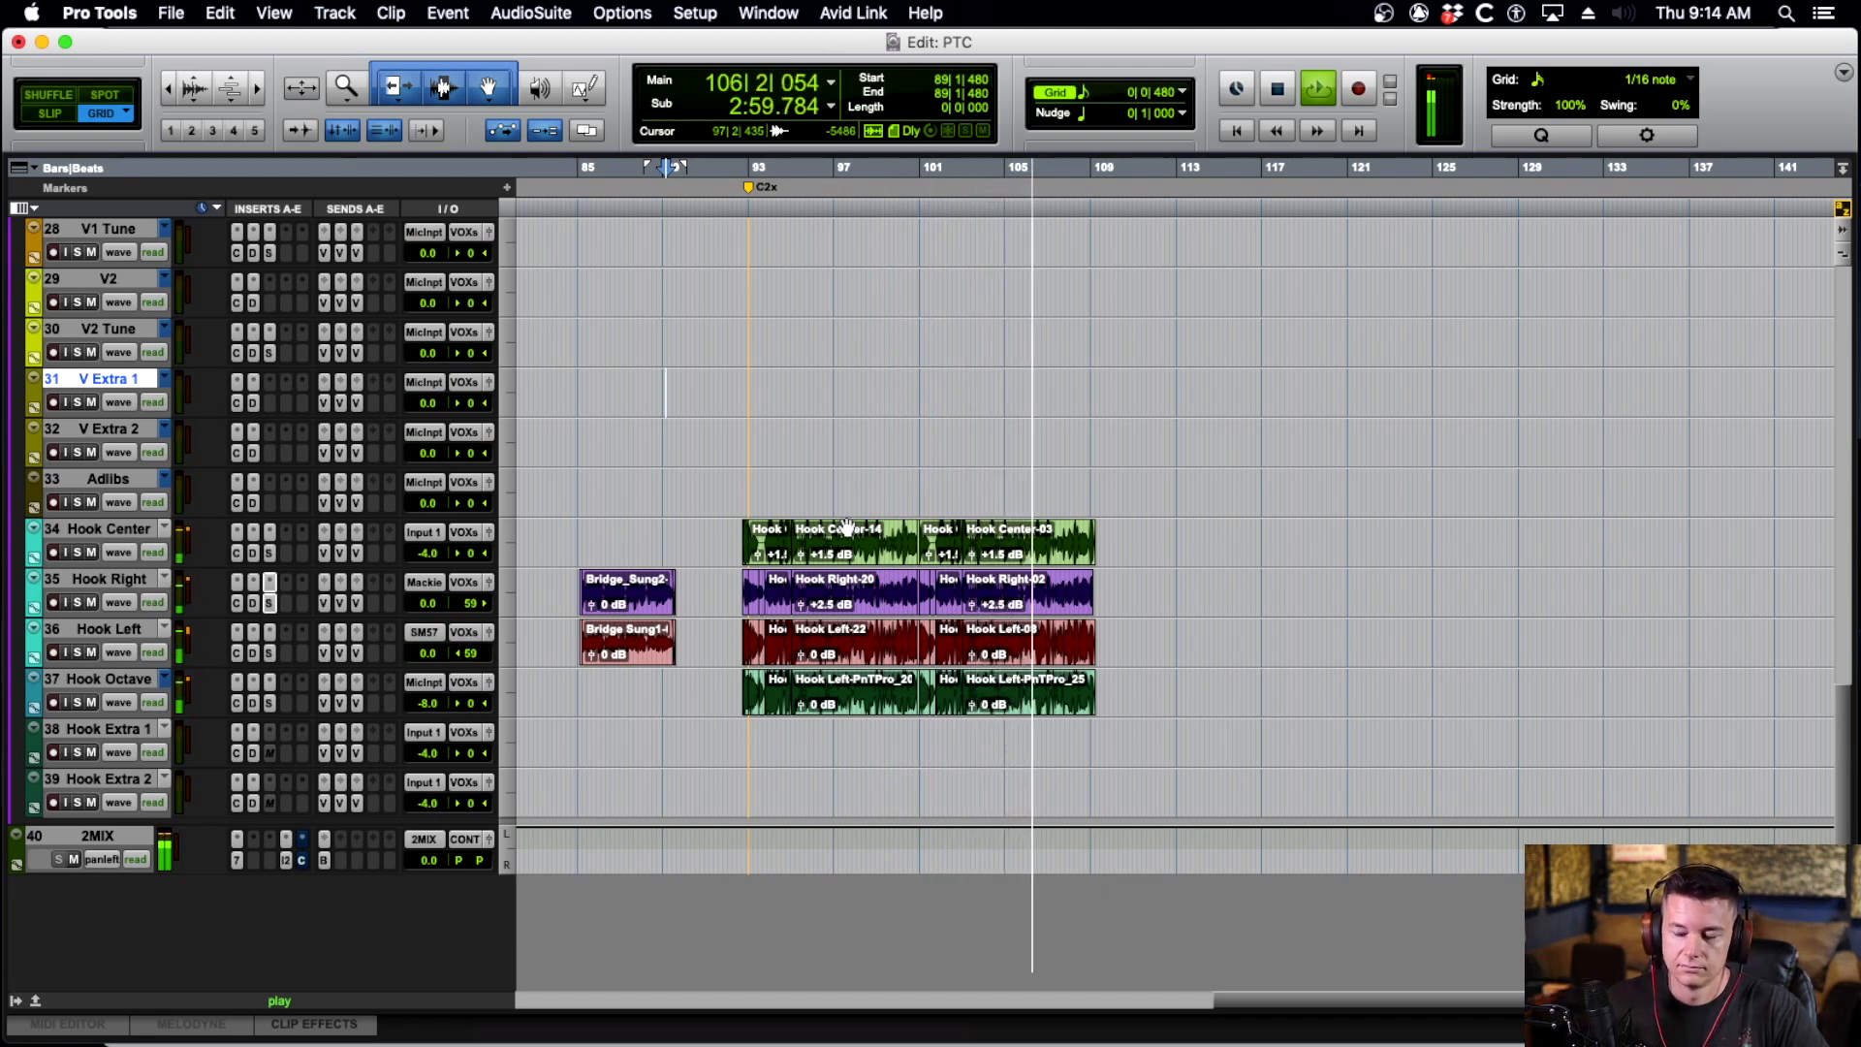
scroll(1068, 553, "up", 10)
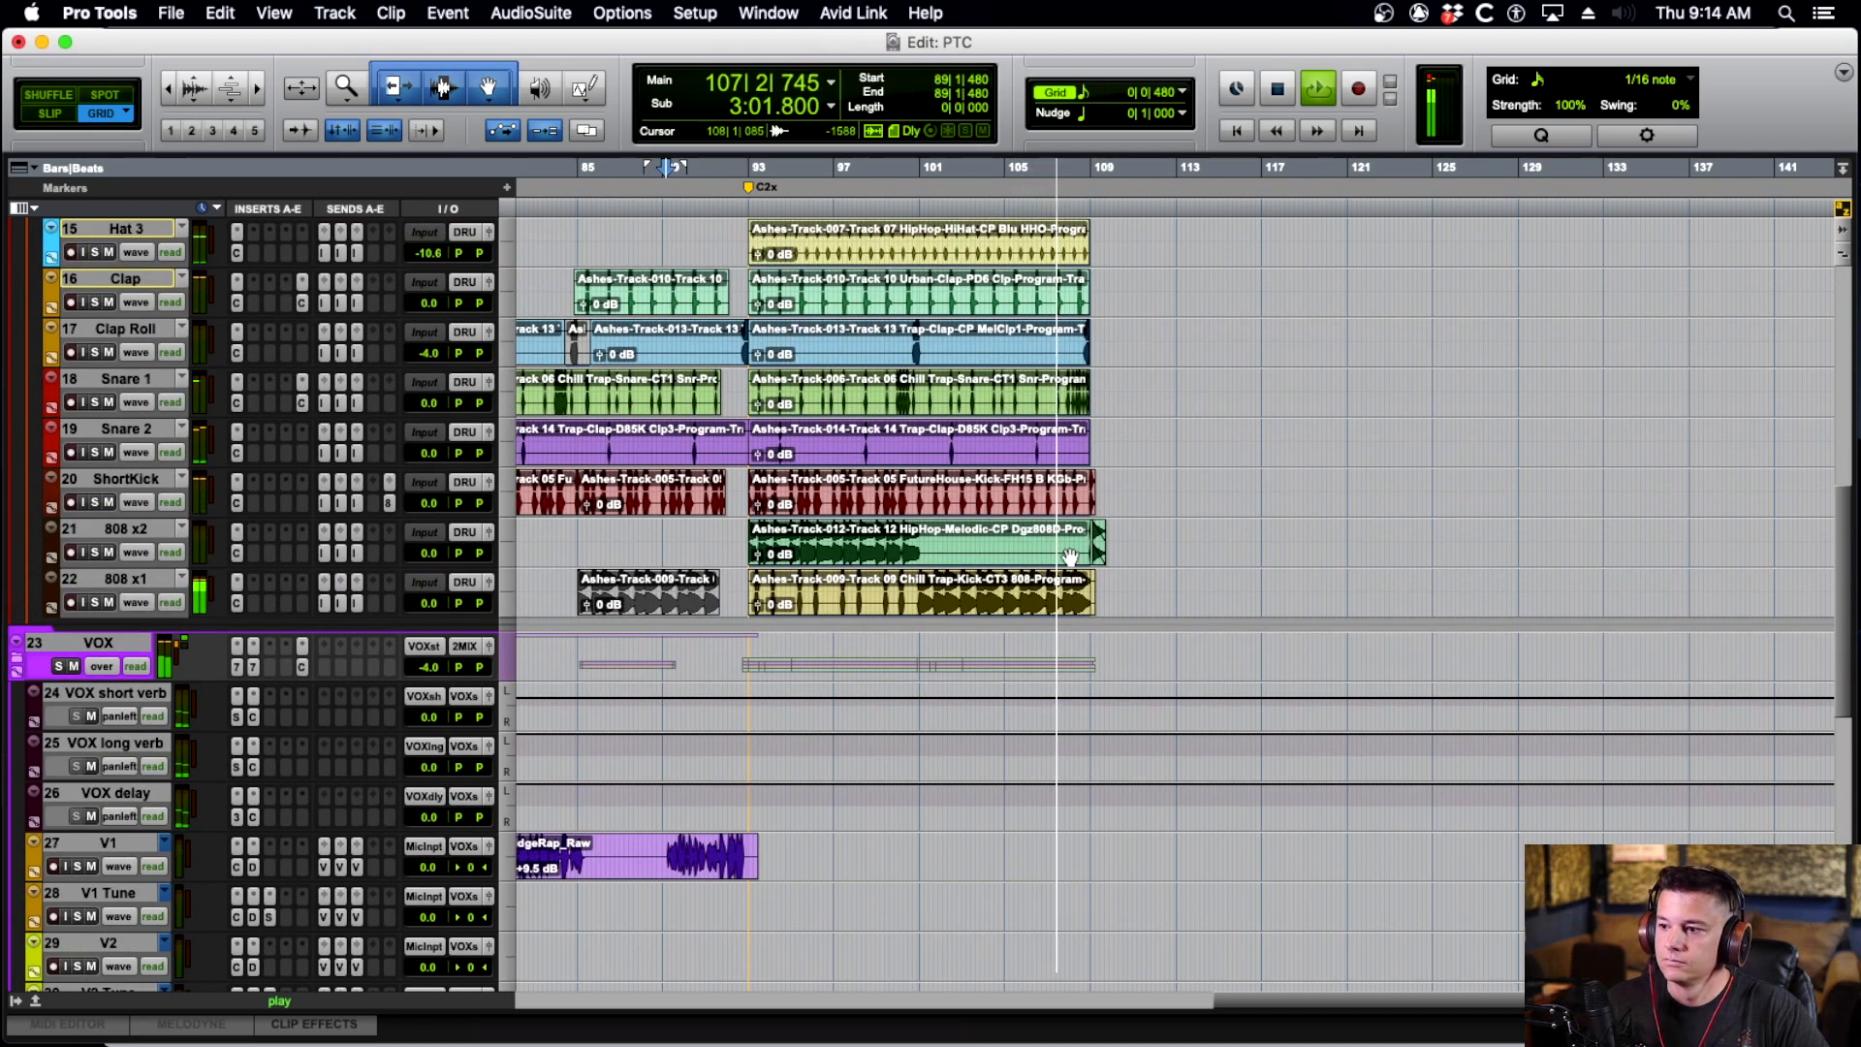
scroll(1070, 556, "up", 10)
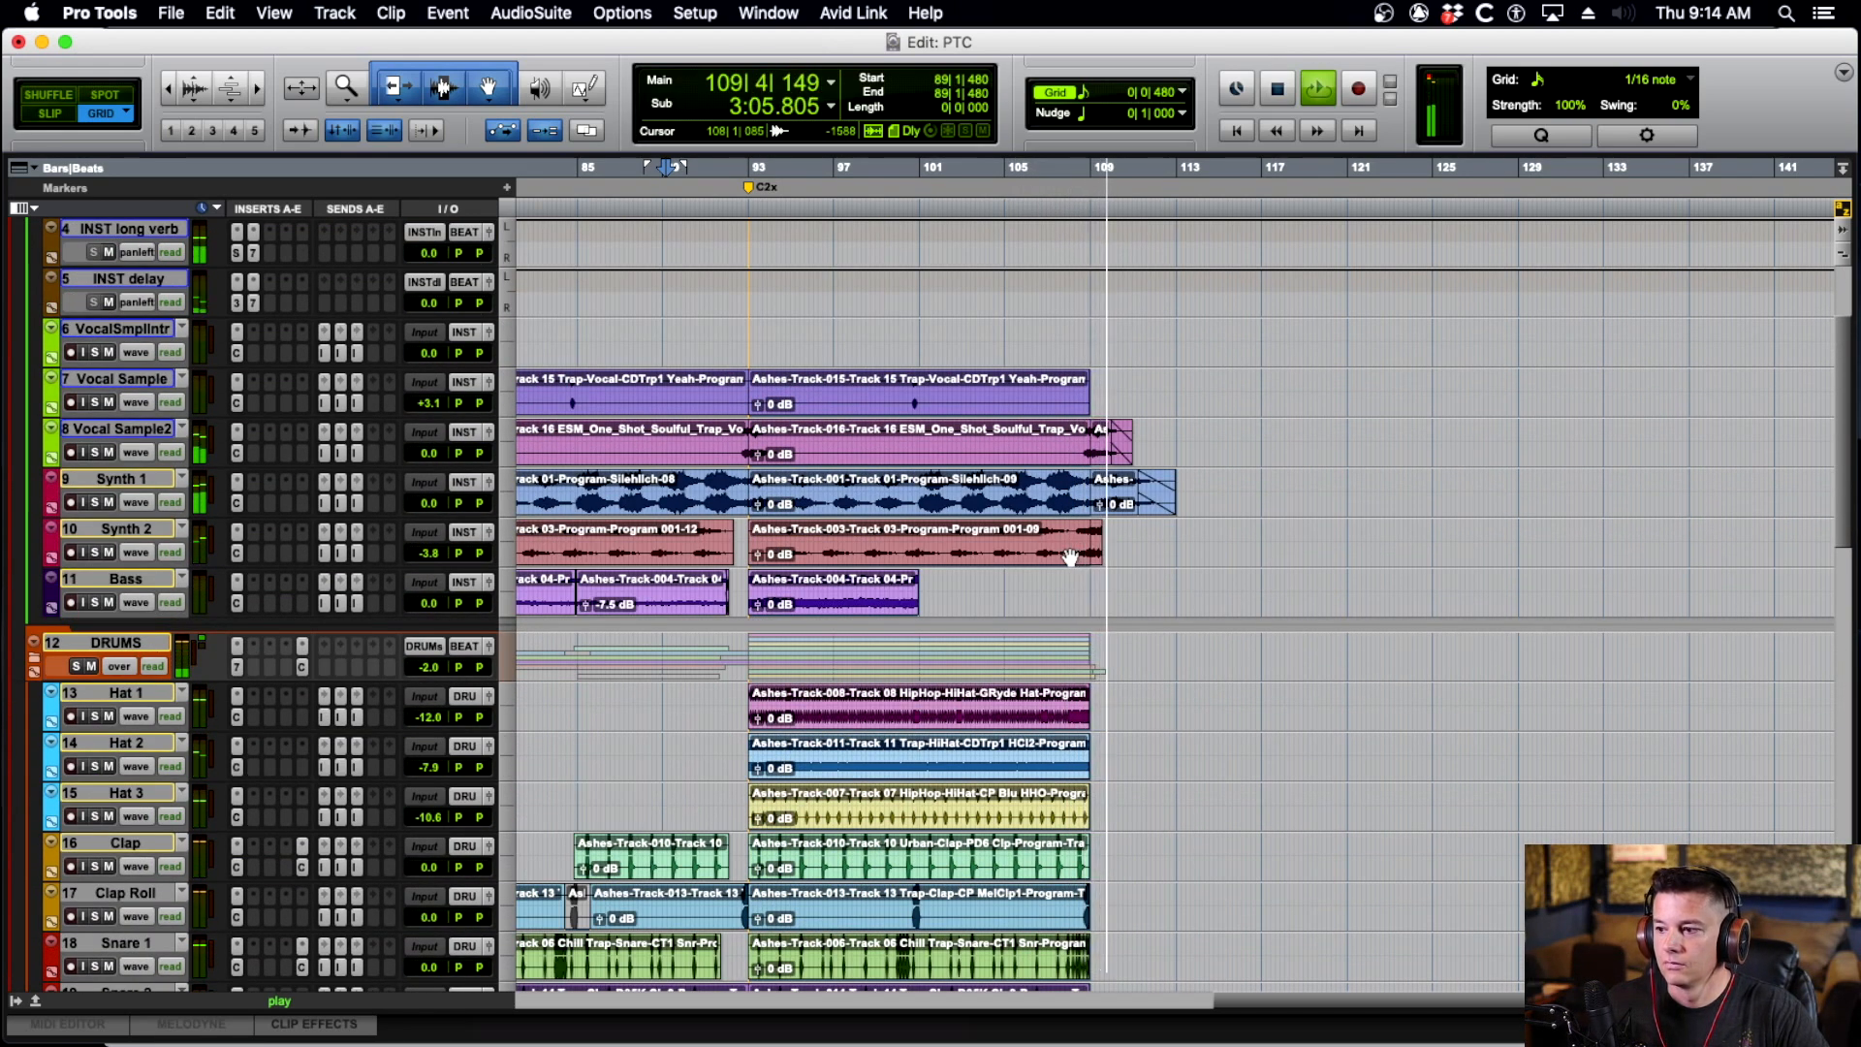
key("t")
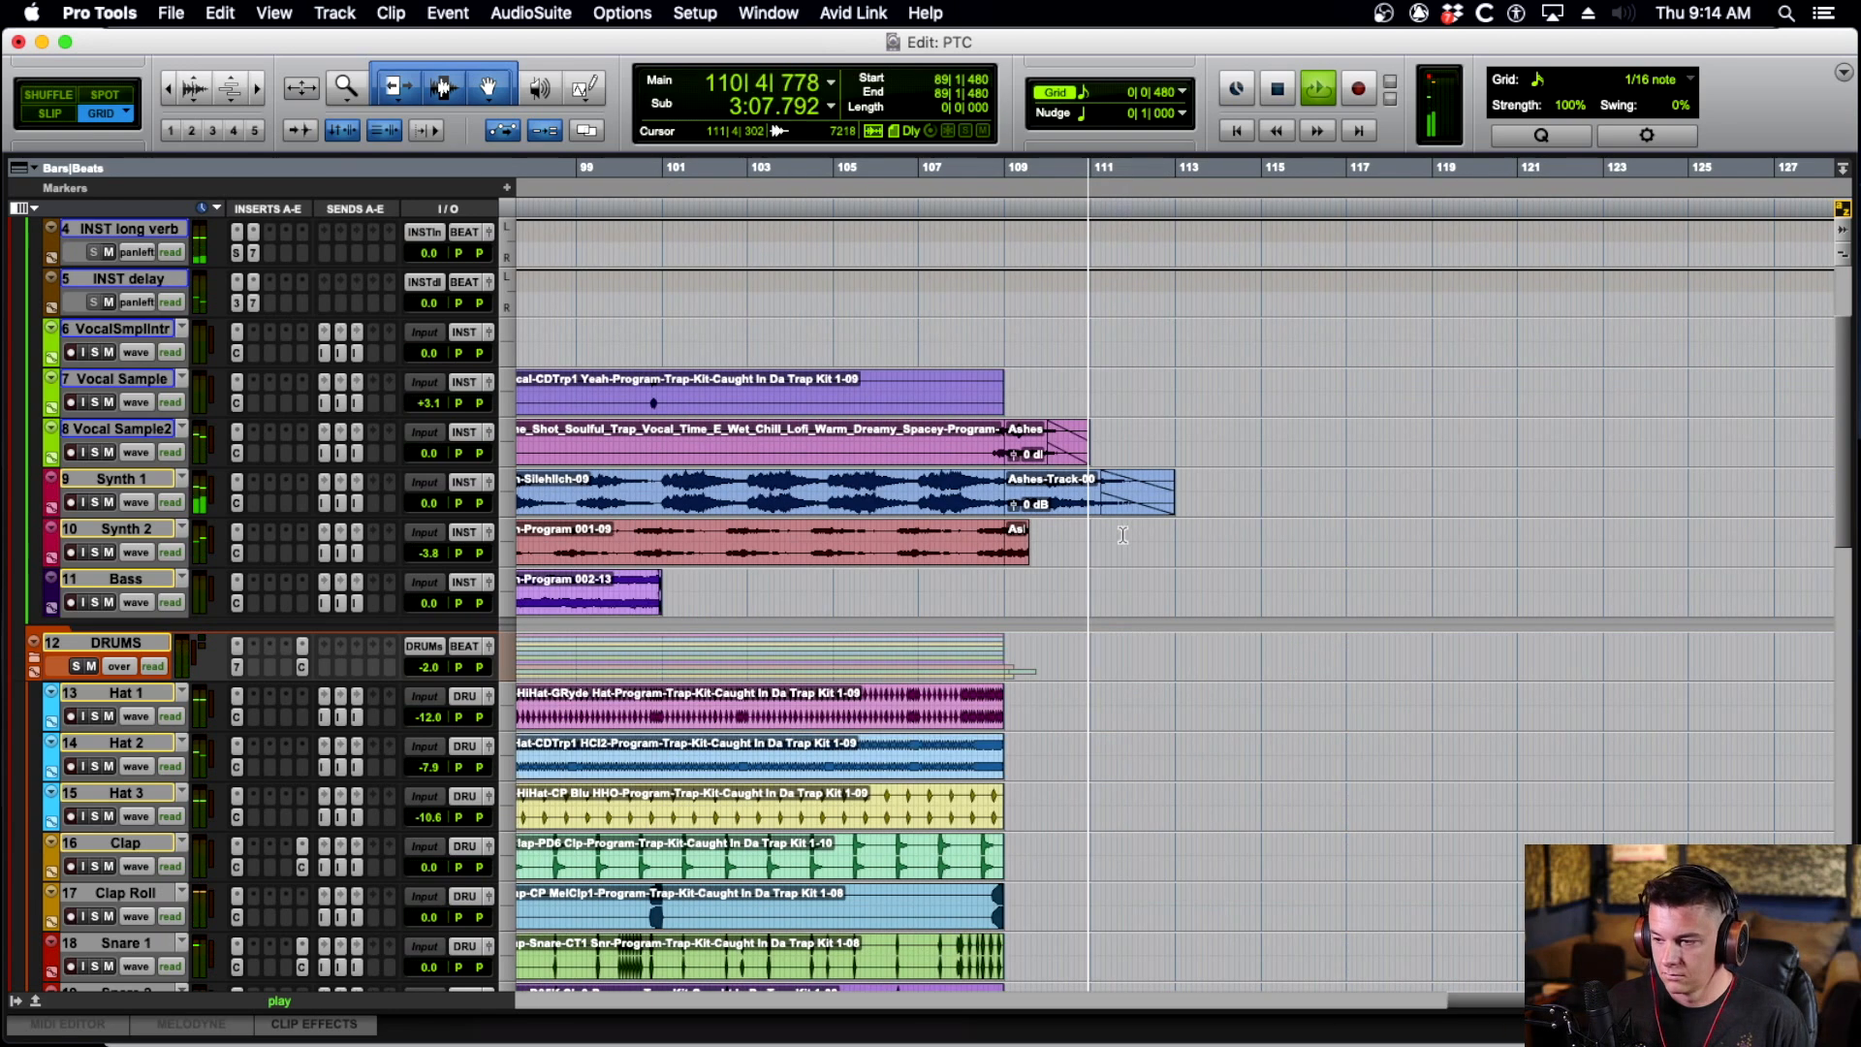
key("t")
key("alt+super+bracketright")
left_click_drag(880, 543, 1067, 550)
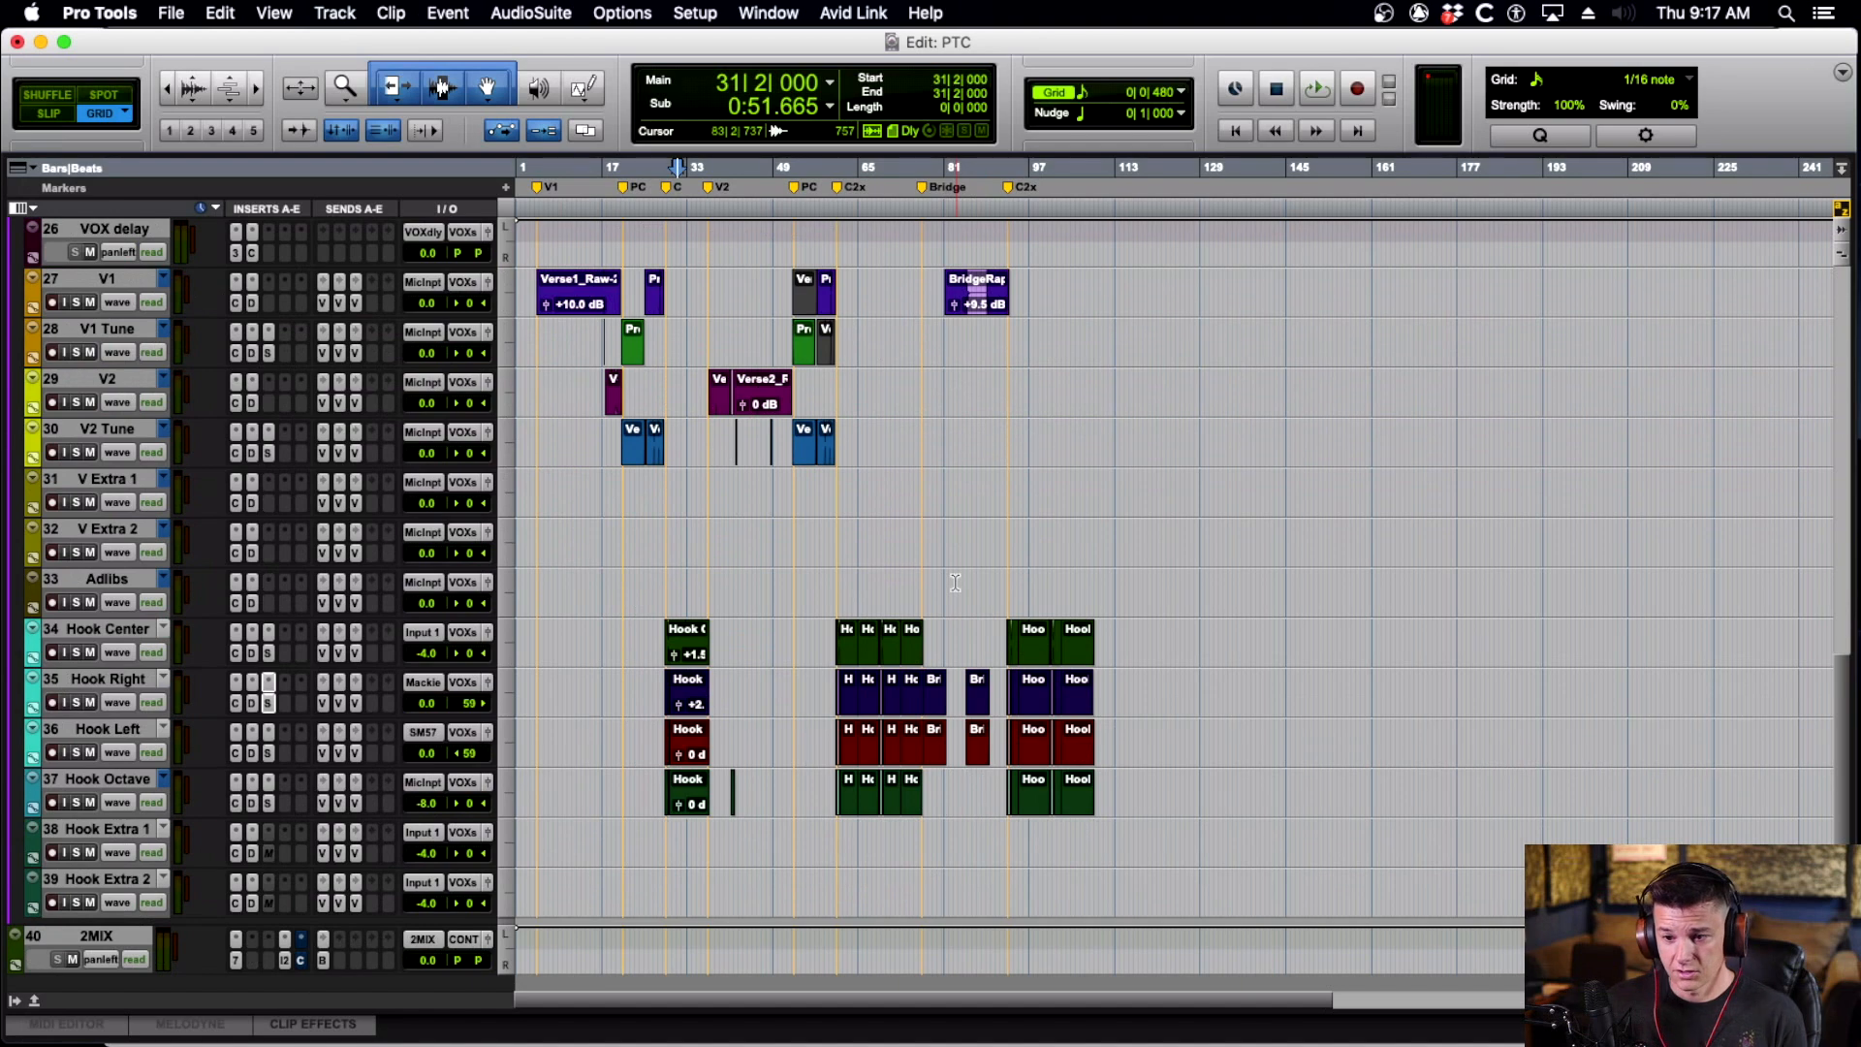
Scan the instrument, drum and vocal tracks, then inspect the active notes in V1 Tune's Spoton plug-in and close it.
scroll(954, 582, "up", 20)
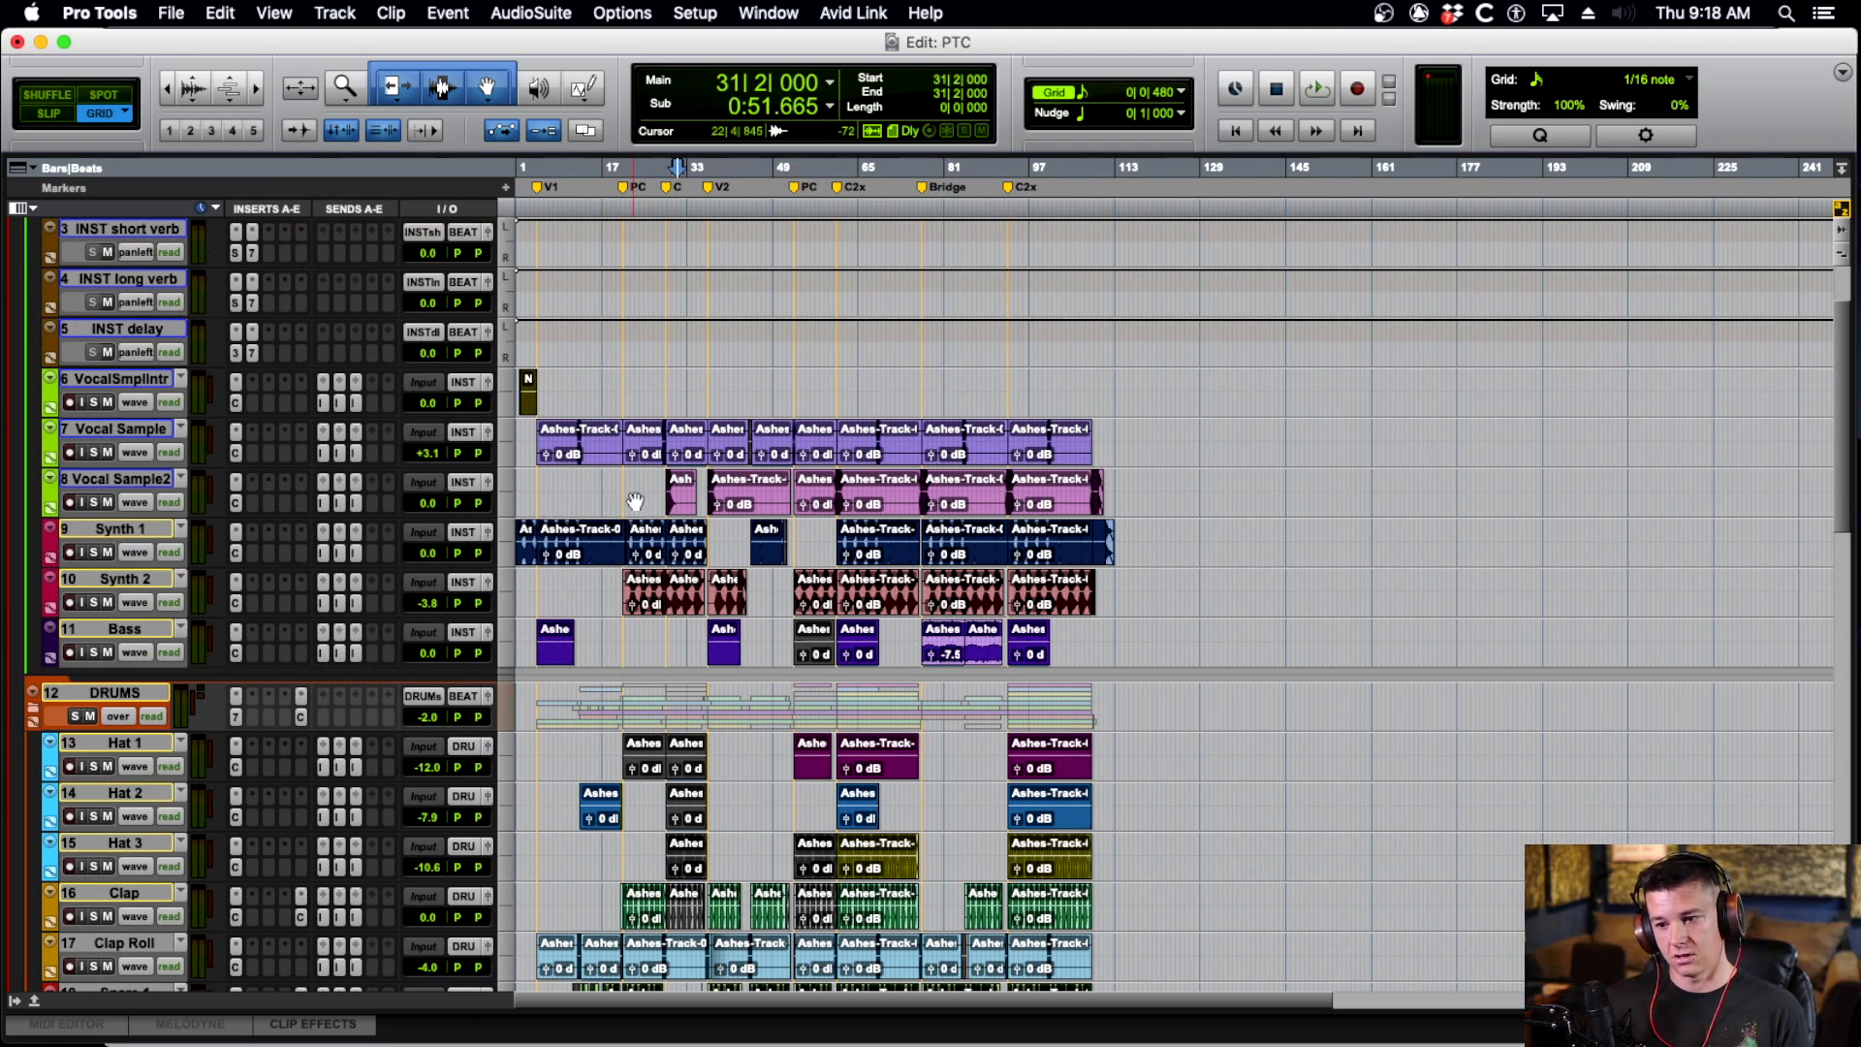
scroll(635, 501, "down", 15)
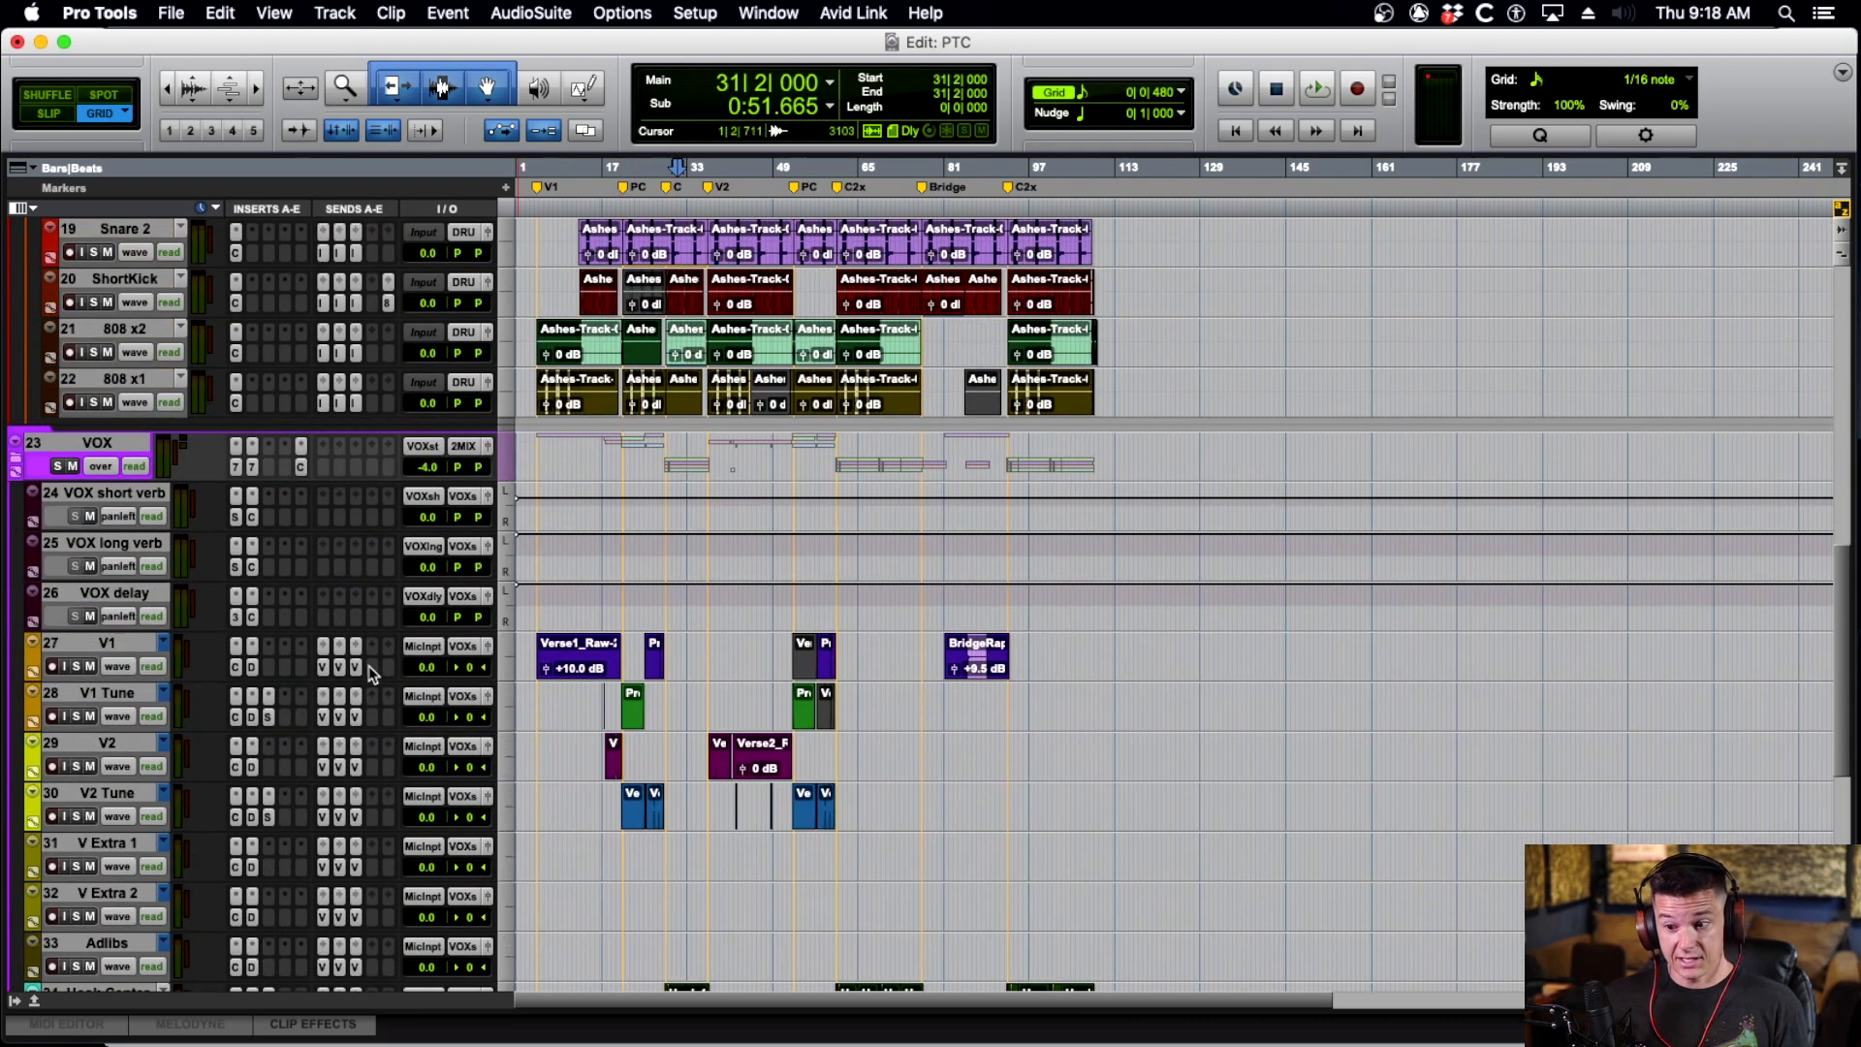
left_click(270, 717)
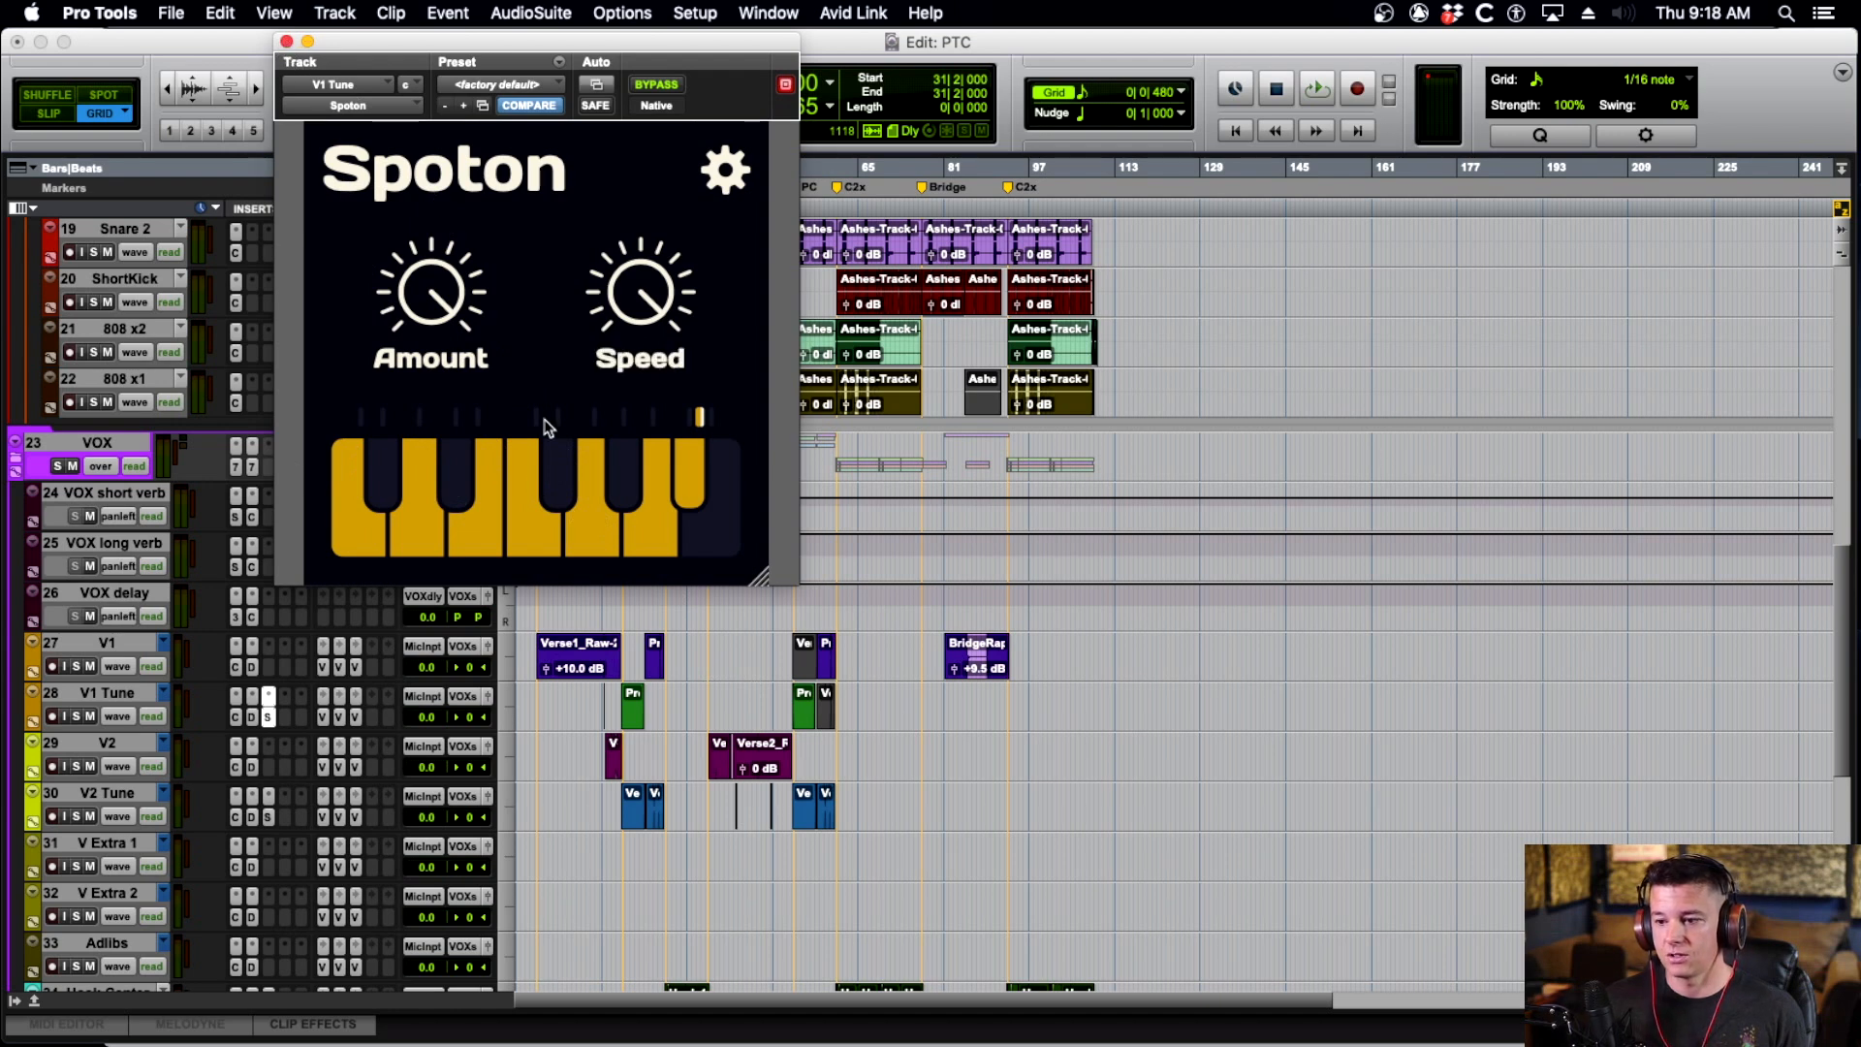
left_click(287, 42)
scroll(489, 274, "down", 5)
scroll(490, 274, "up", 10)
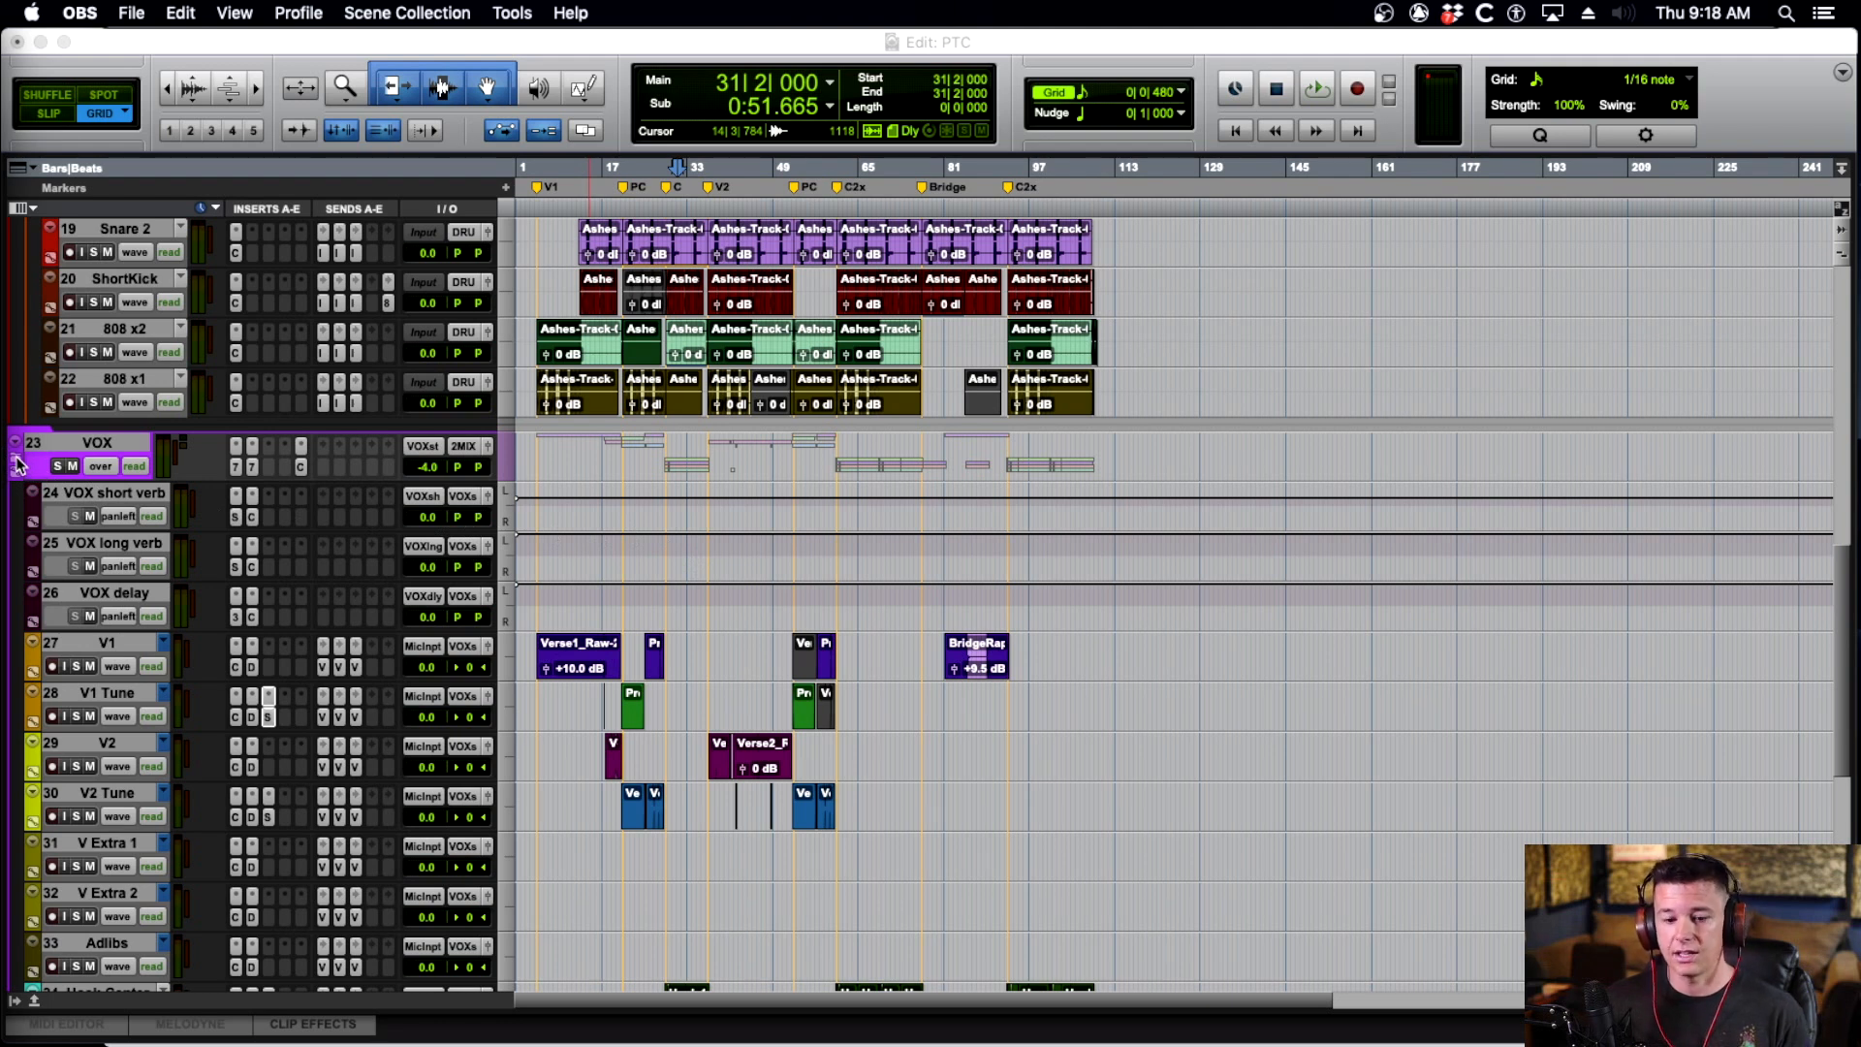
Zoom in on the first verse vocals and select the Verse1_Raw-22 clip on the V1 track.
left_click(580, 657)
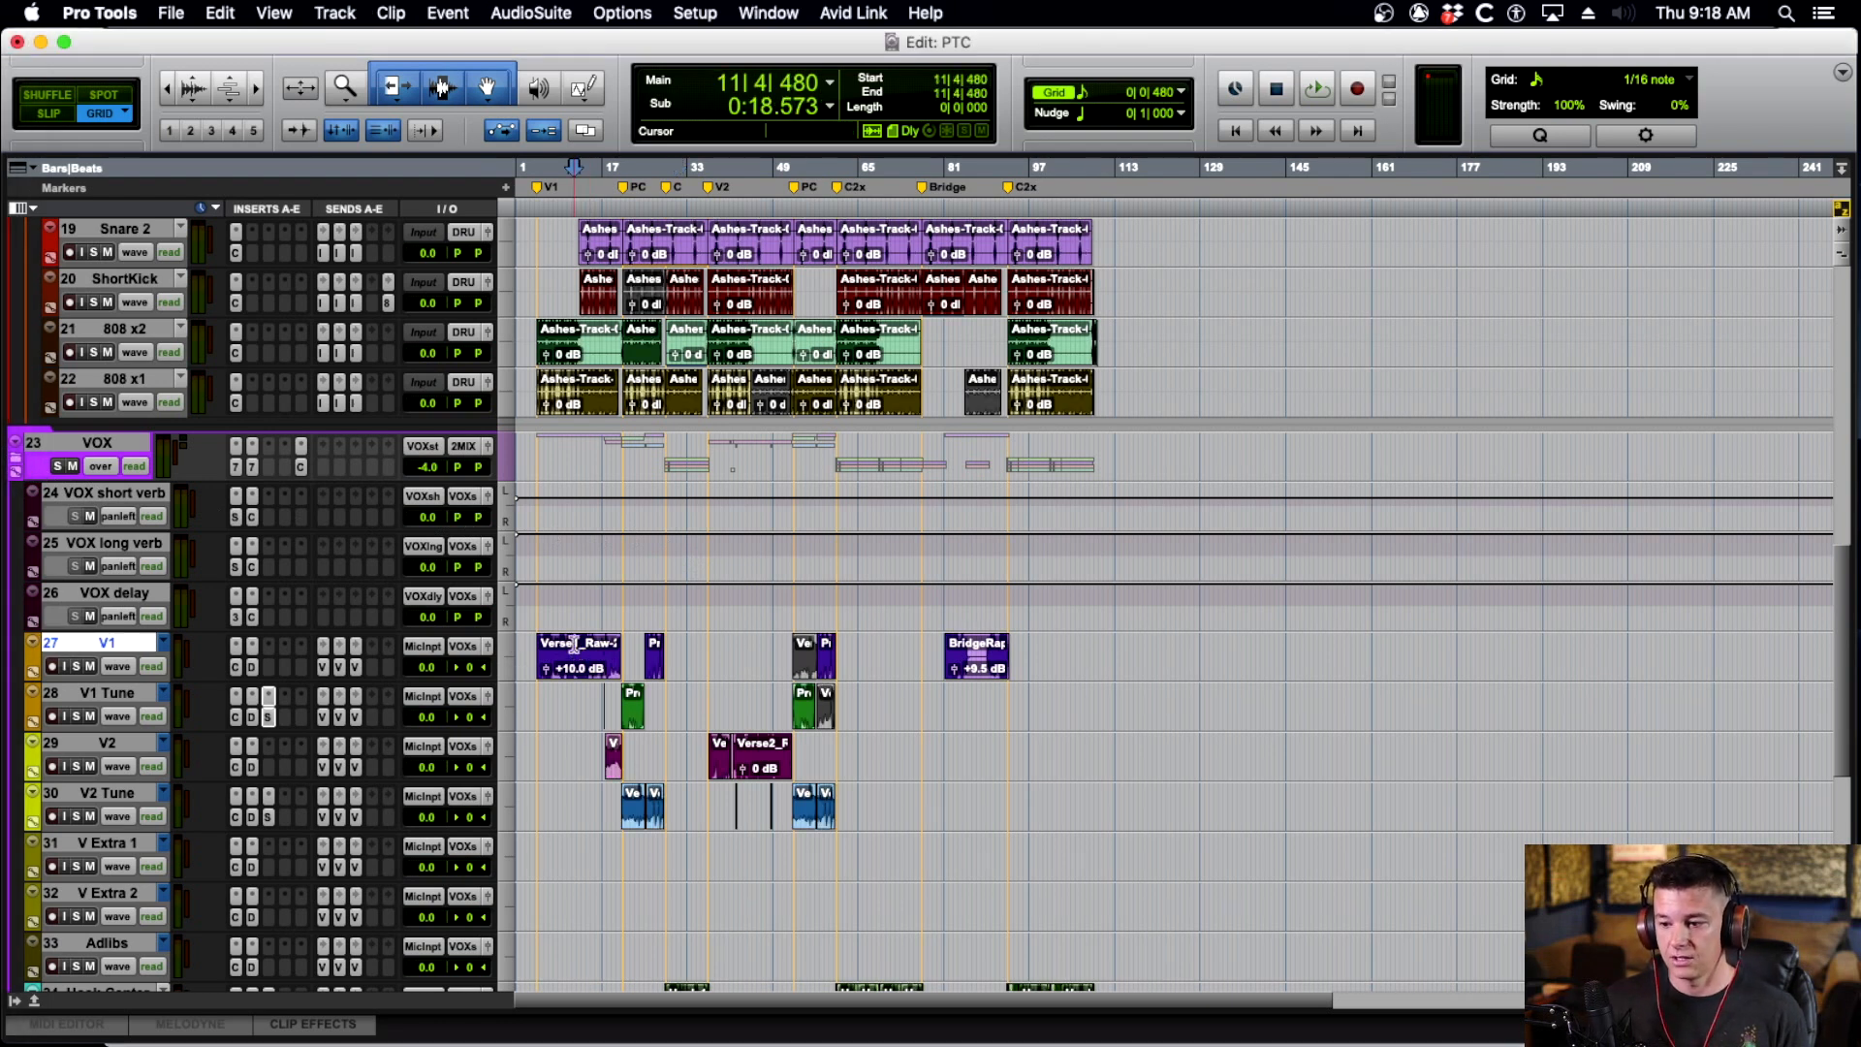
key("super+bracketright")
key("super+bracketright")
key("super+bracketright")
scroll(950, 669, "down", 3)
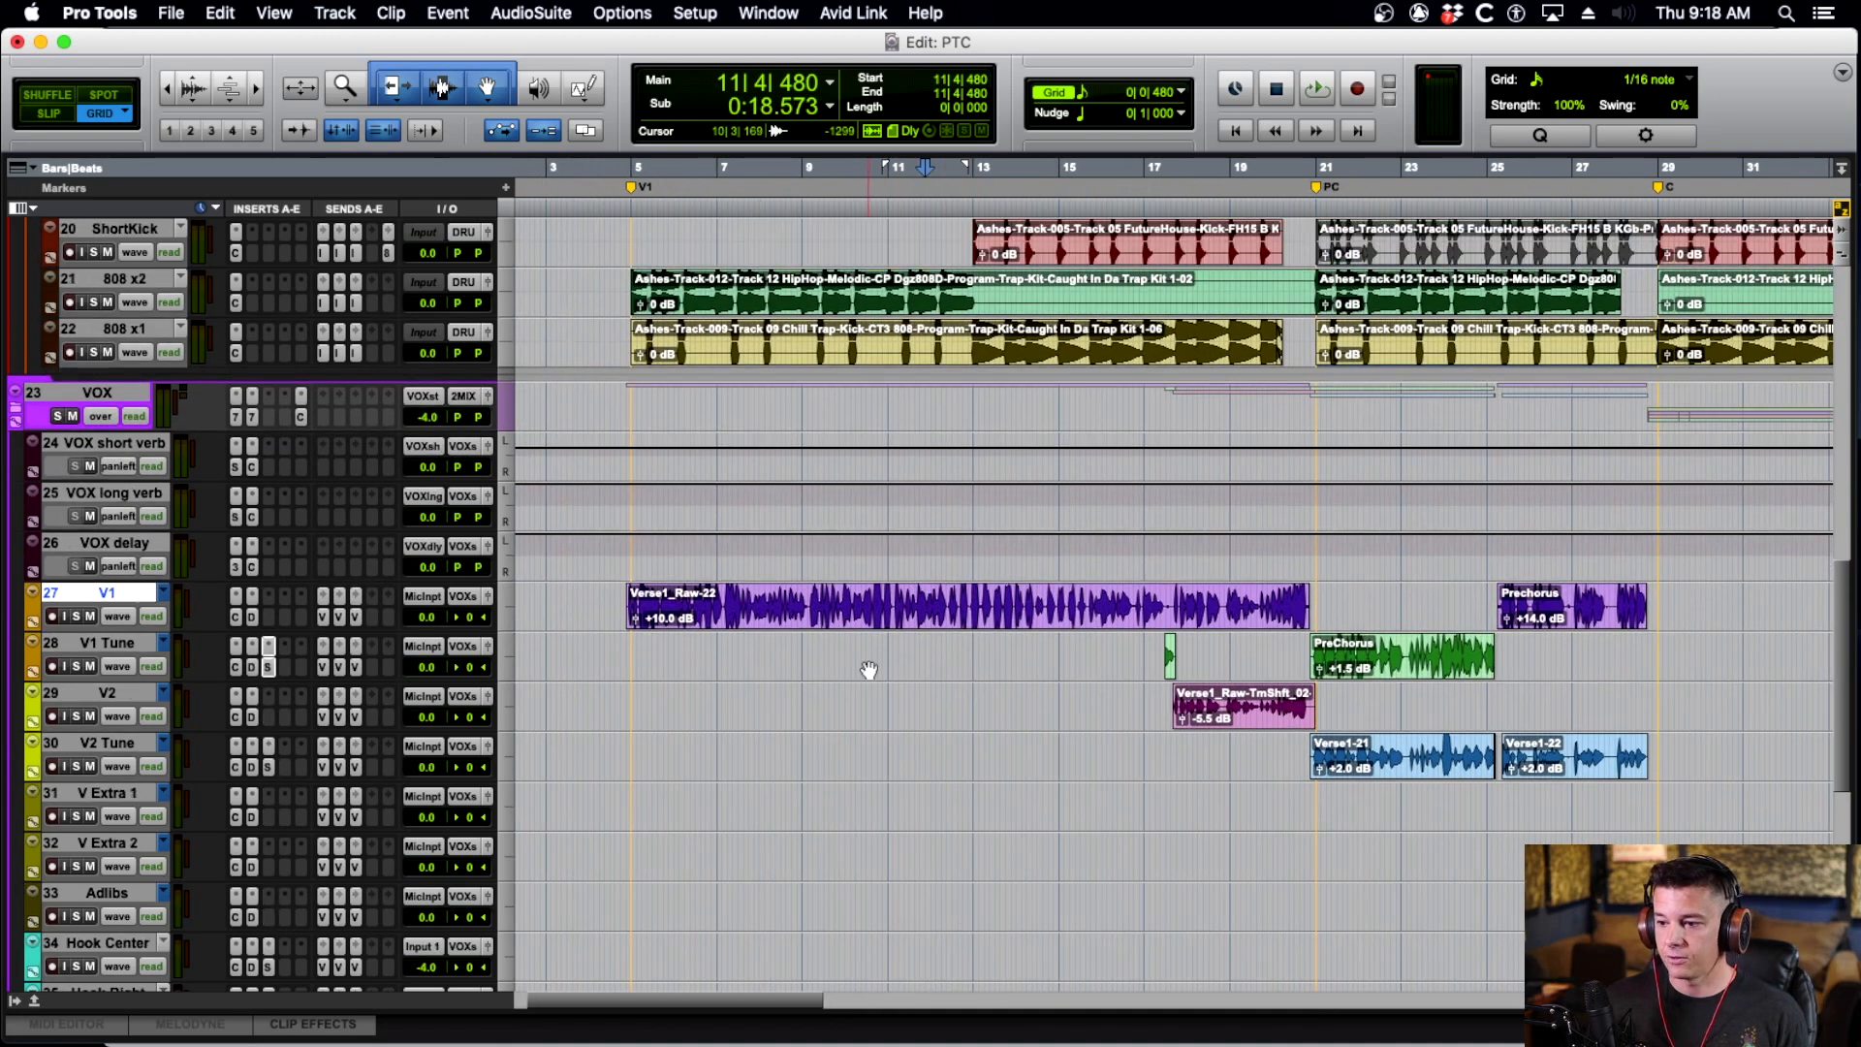
scroll(869, 665, "right", 2)
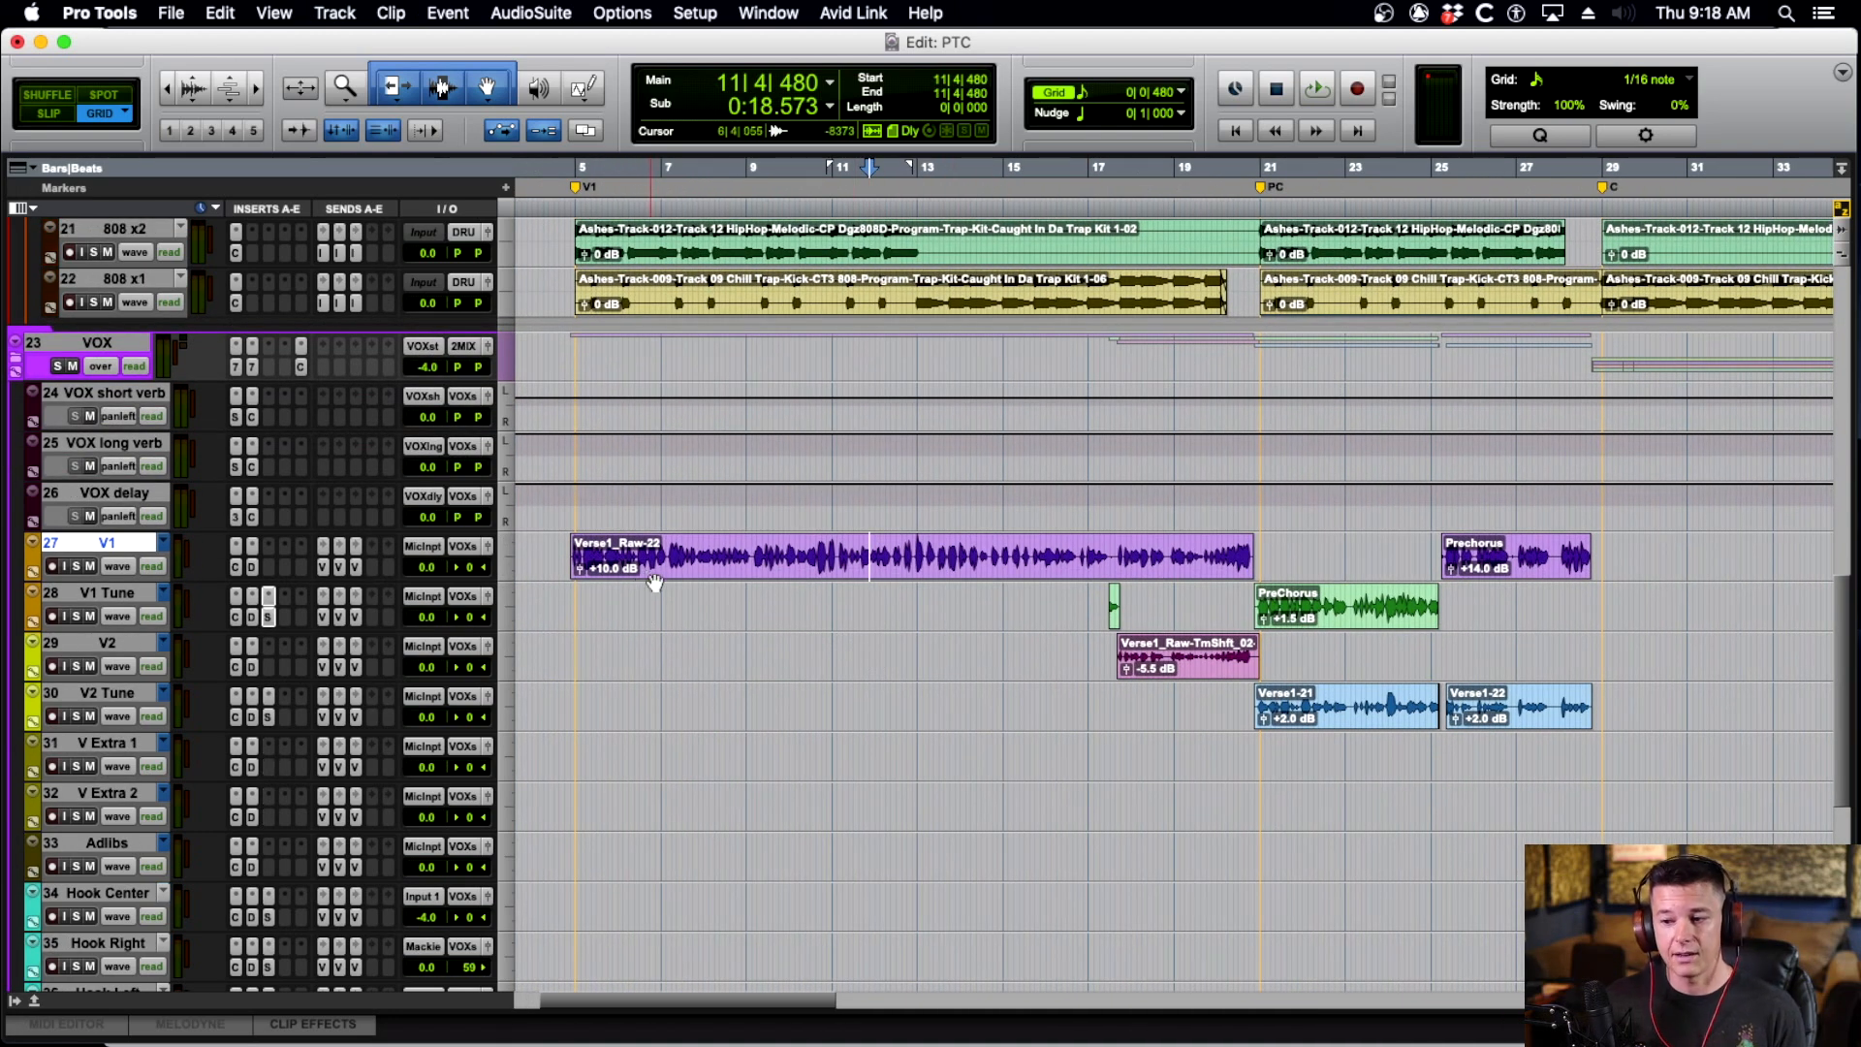
scroll(636, 586, "right", 1)
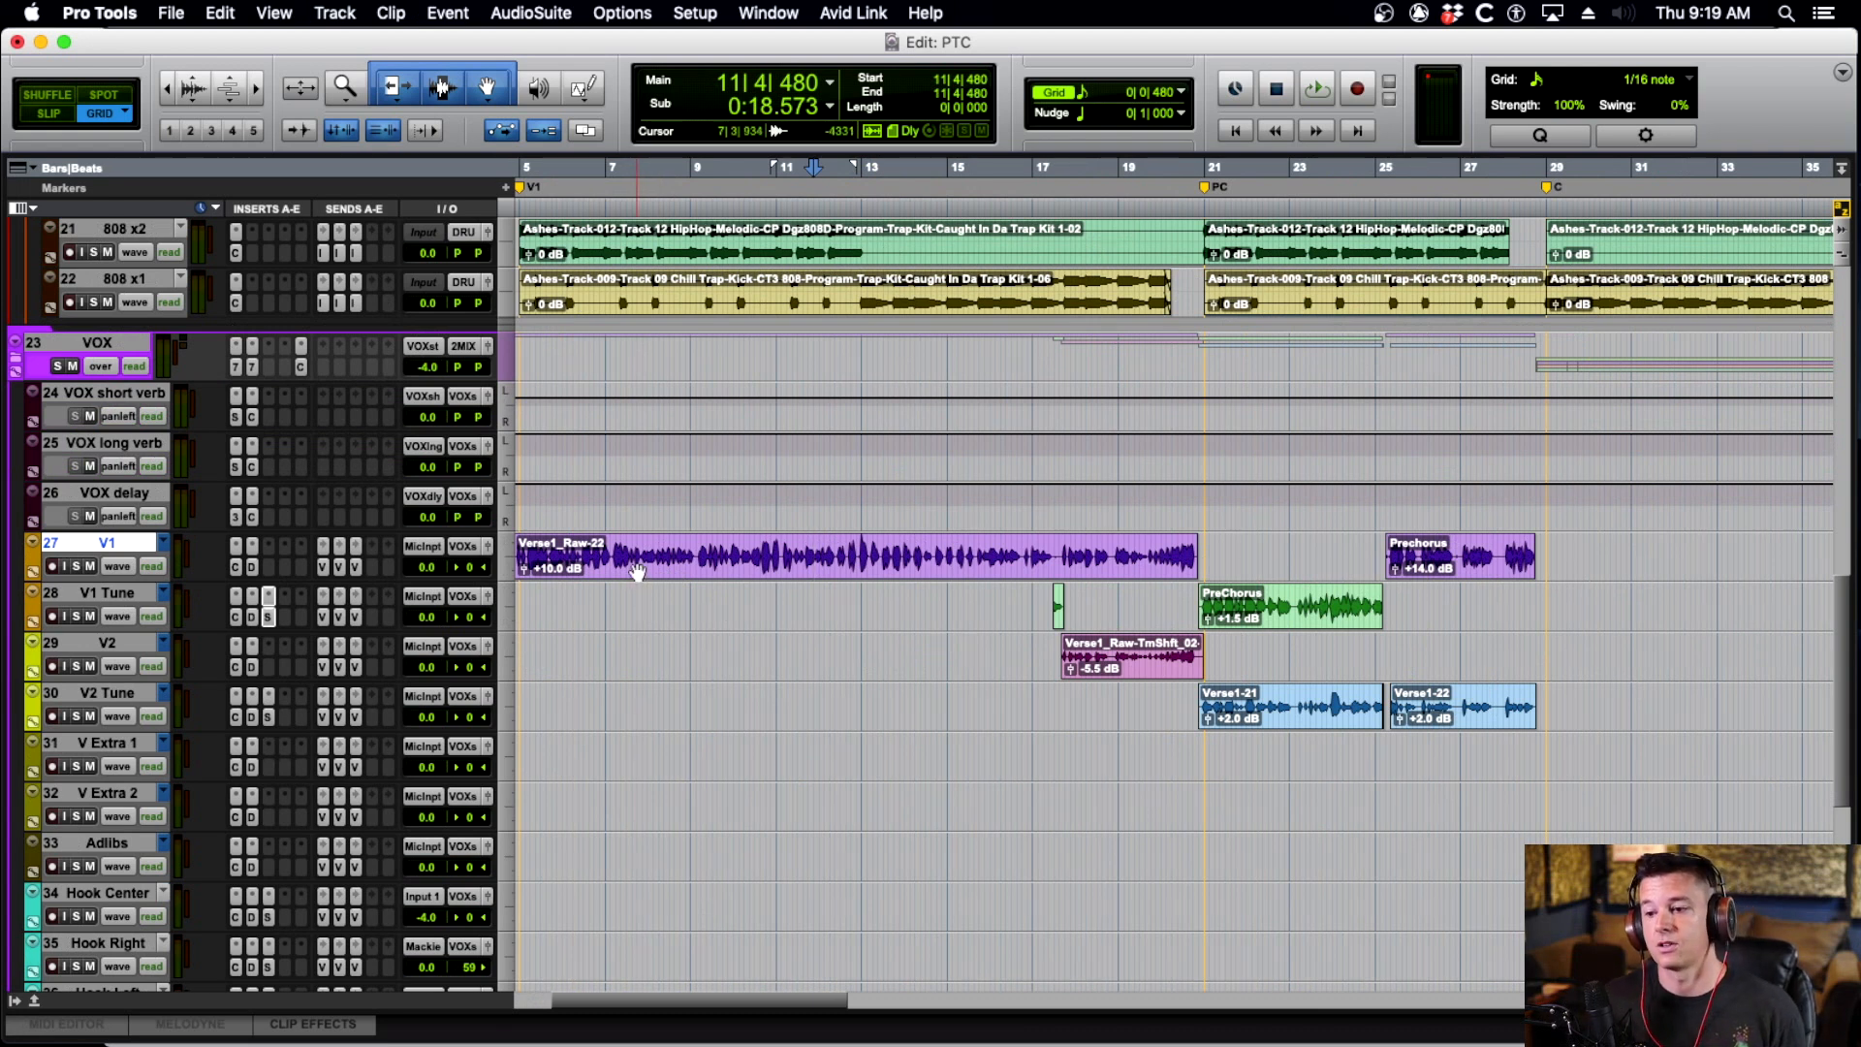
scroll(636, 572, "left", 1)
left_click(610, 570)
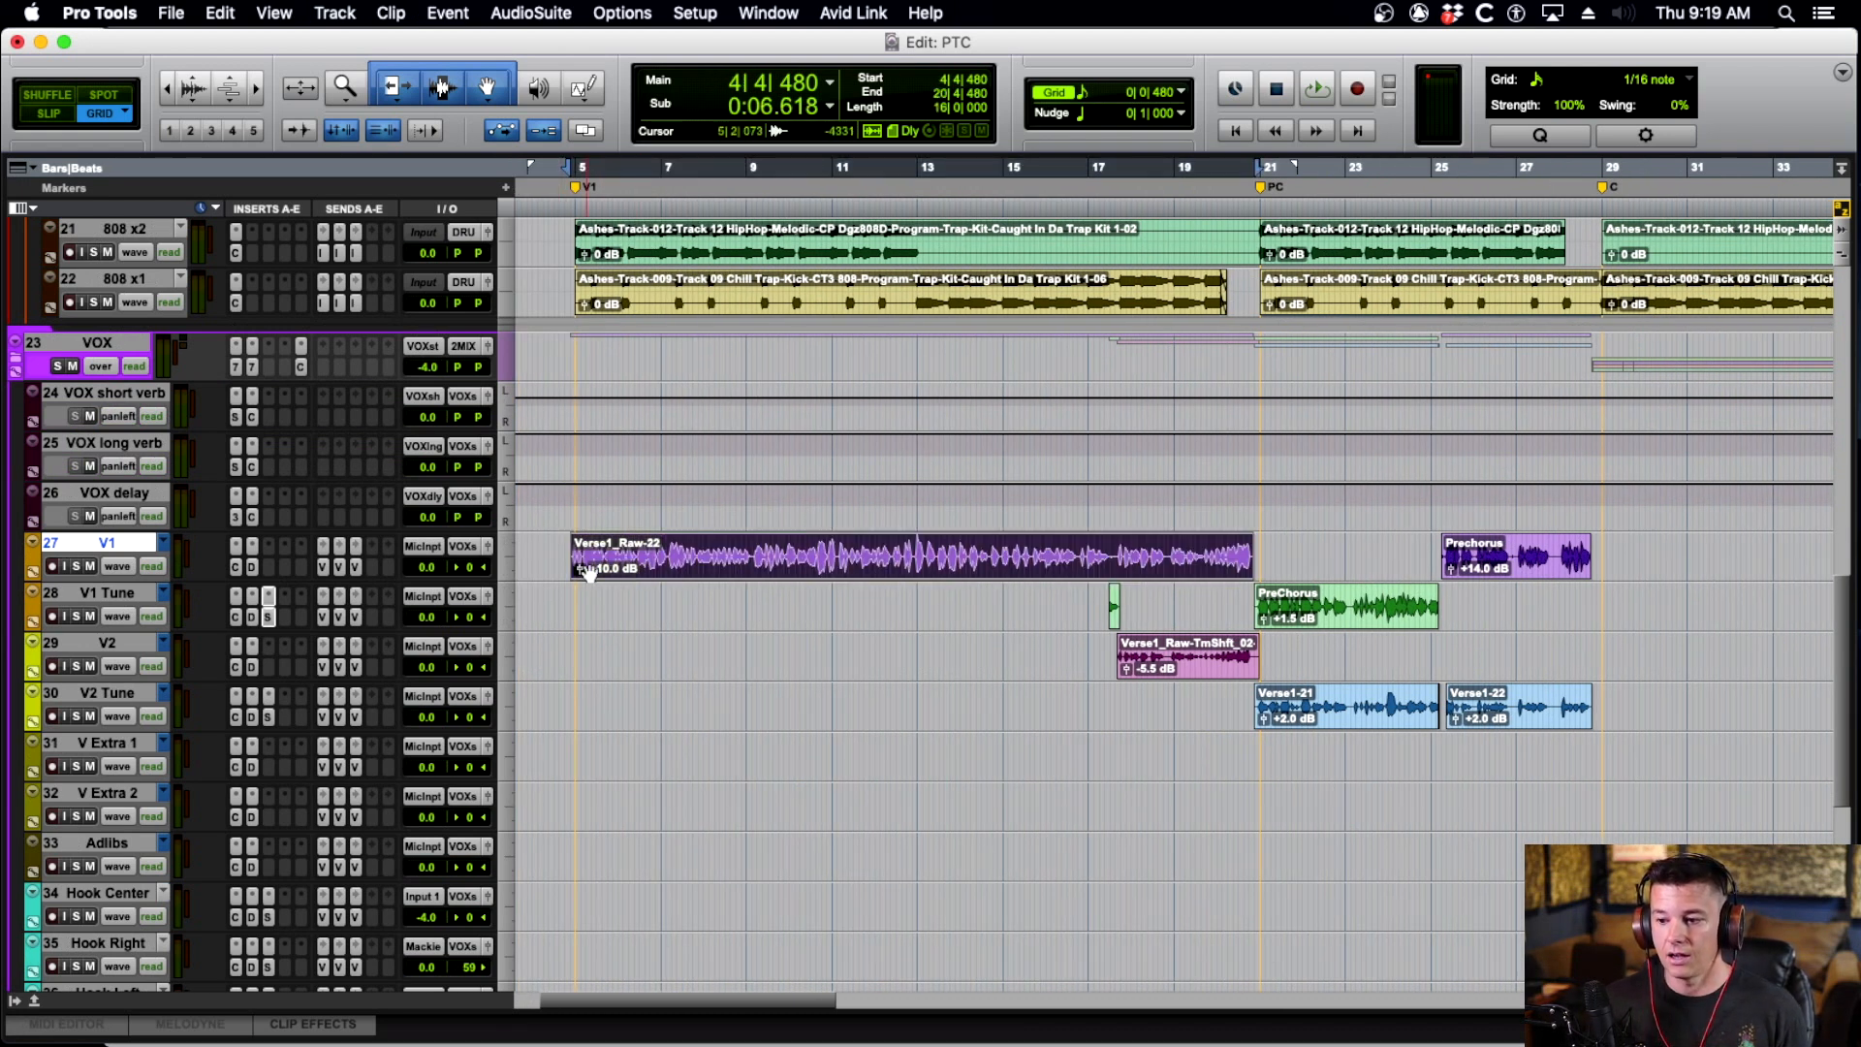
Open V1's Channel Strip, play the verse from 11|2|480 to examine its compression and EQ, then stop and close the plug-in.
left_click(236, 568)
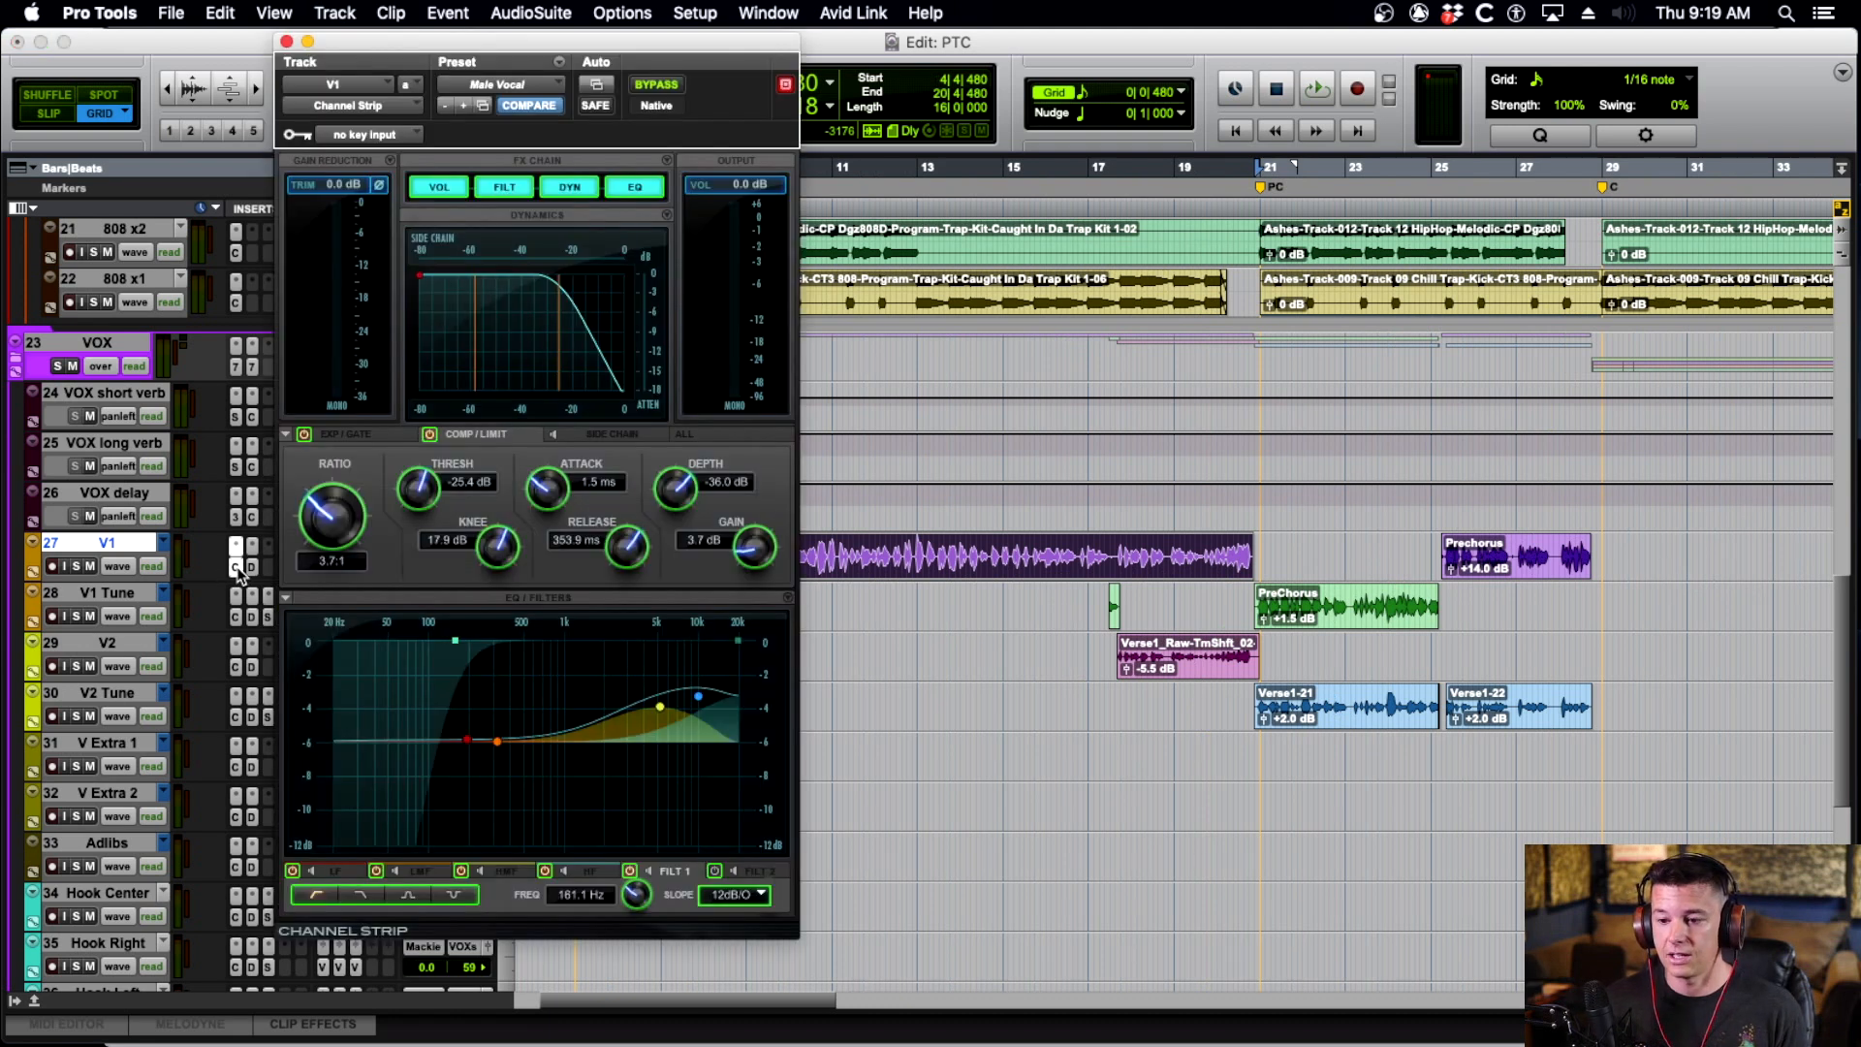
left_click(848, 545)
key("space")
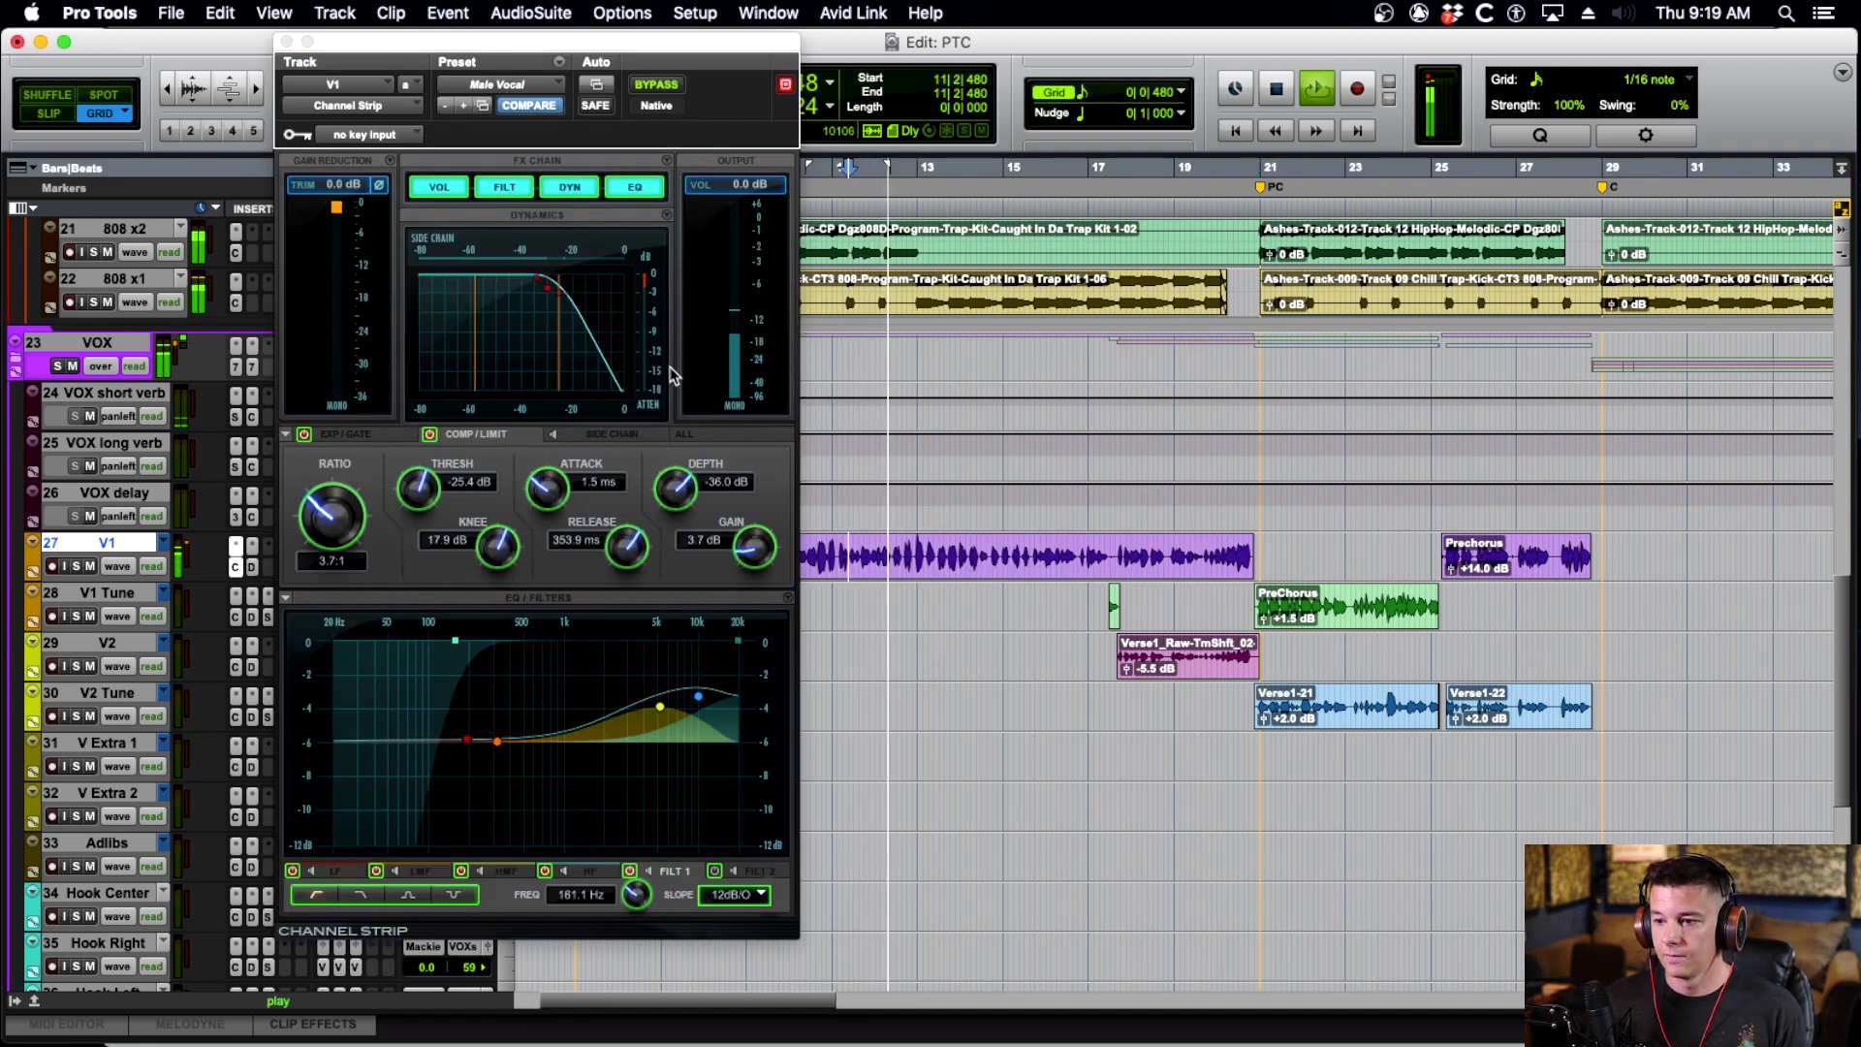
key("space")
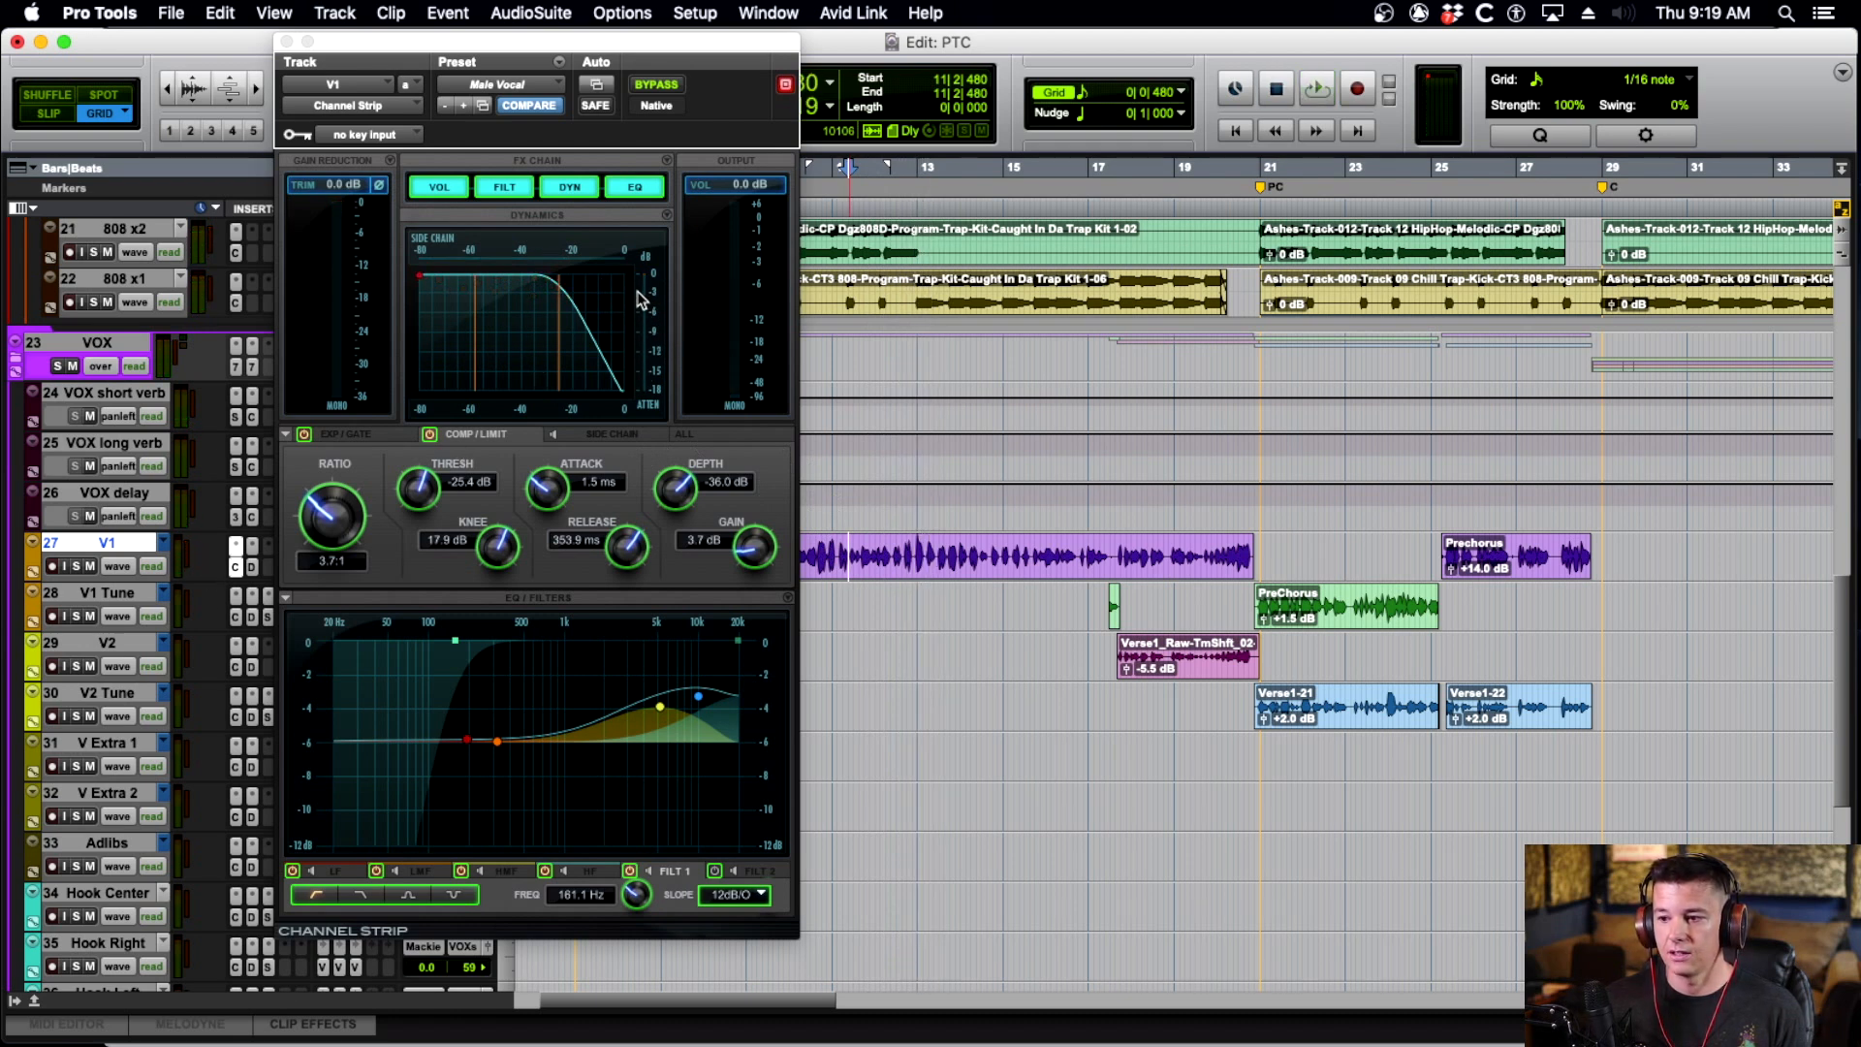
left_click(286, 39)
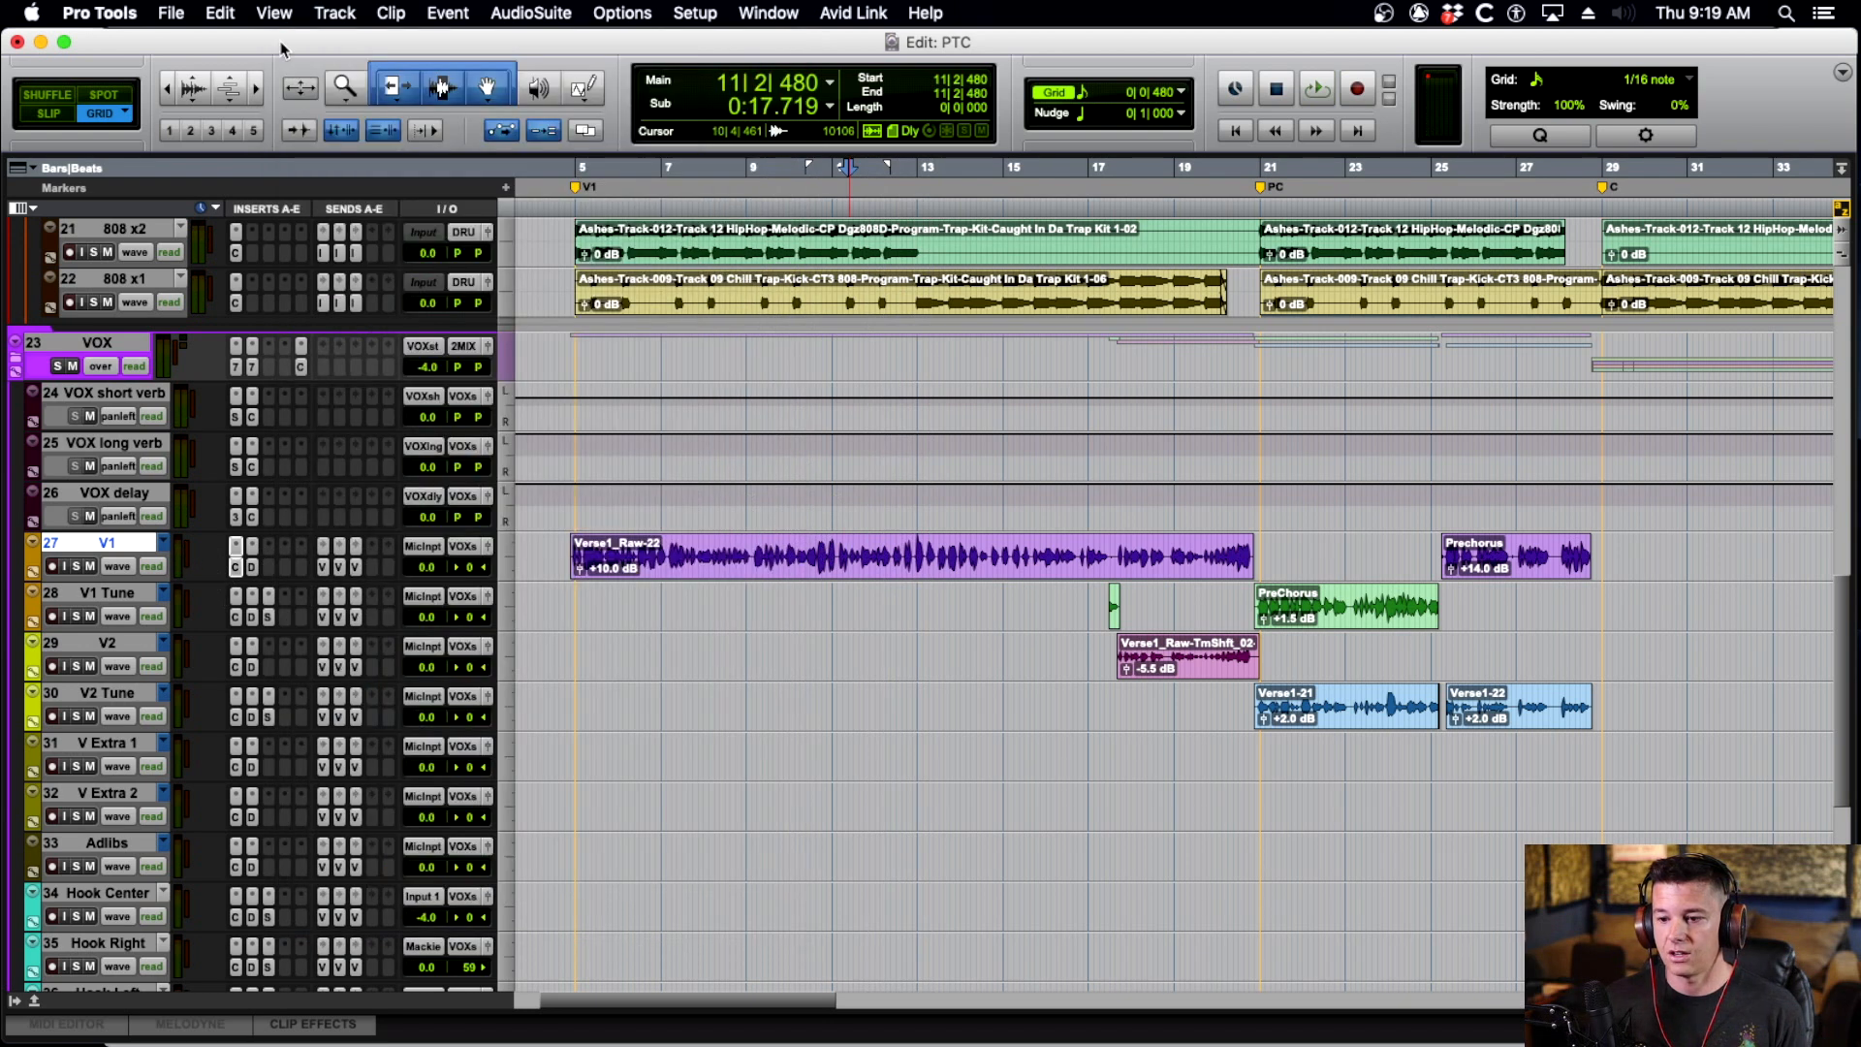
Open the VOX track's first two inserts, examine the BF-76 limiter settings and close the plug-in windows.
left_click(237, 367)
left_click(251, 368)
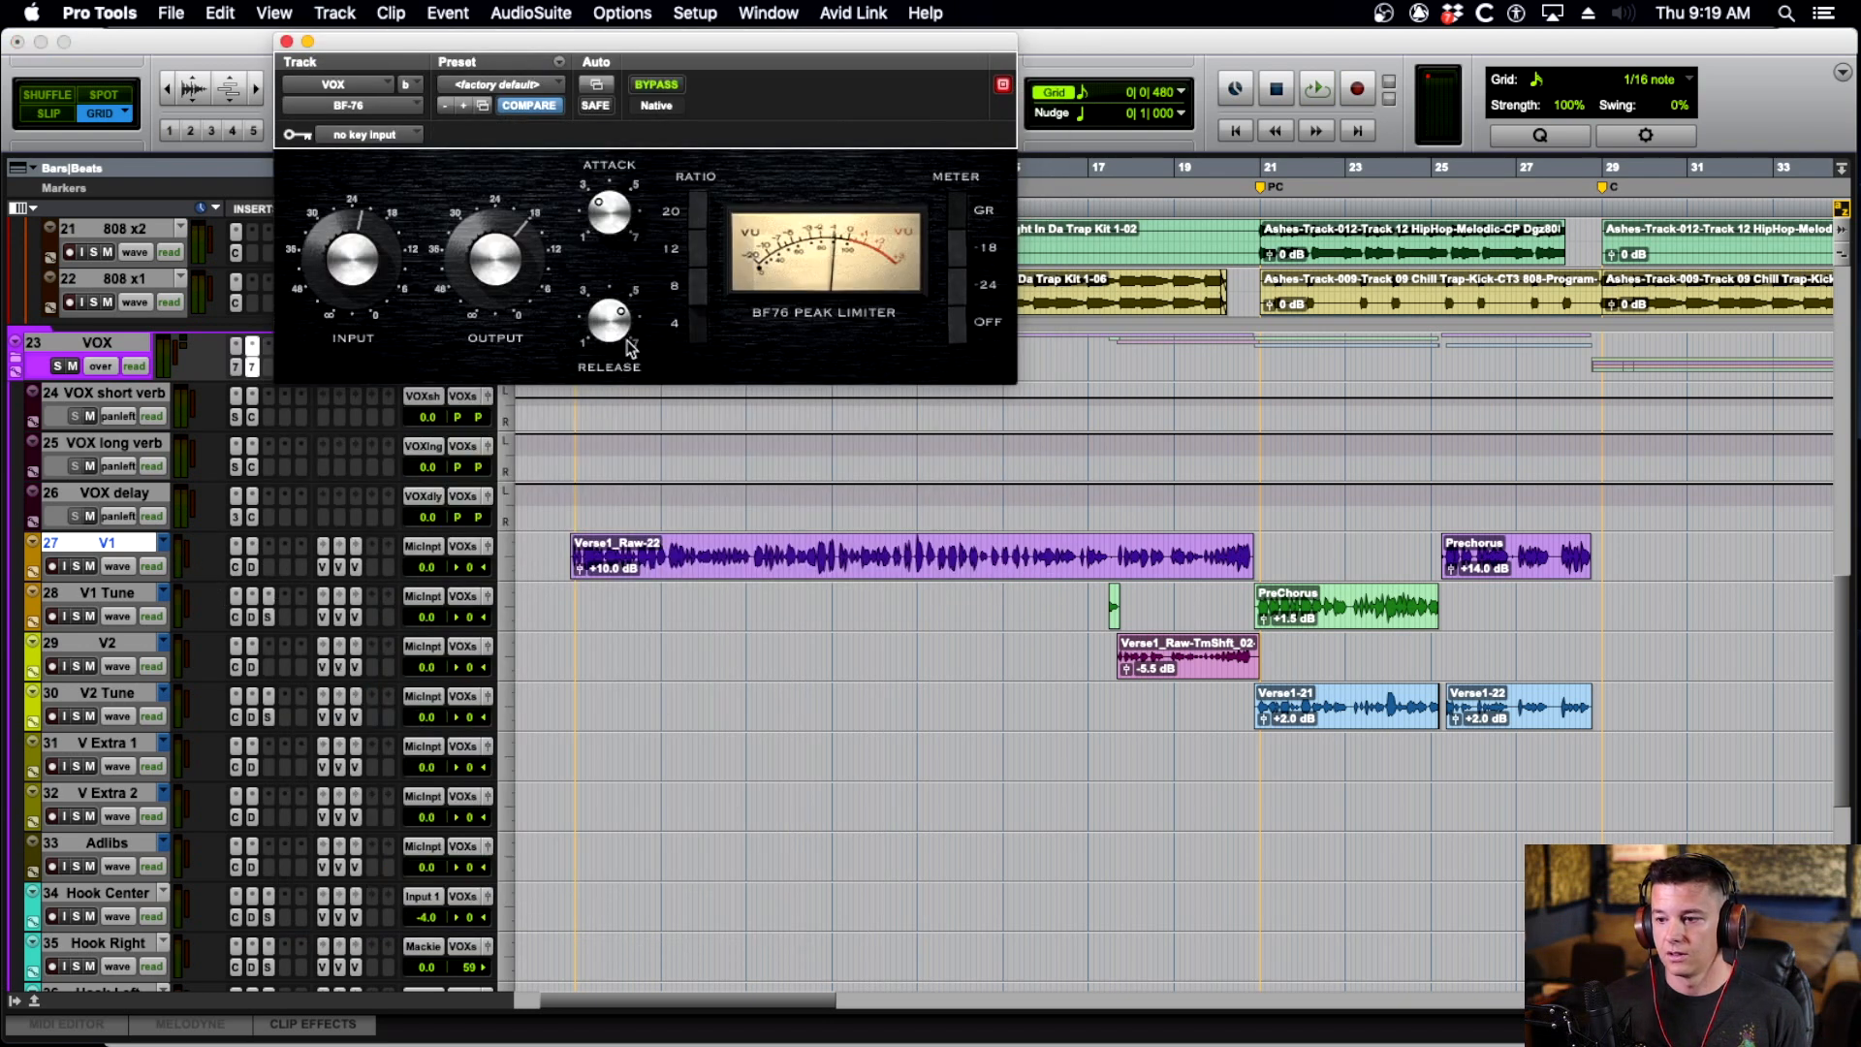
left_click_drag(563, 64, 790, 540)
left_click(505, 532)
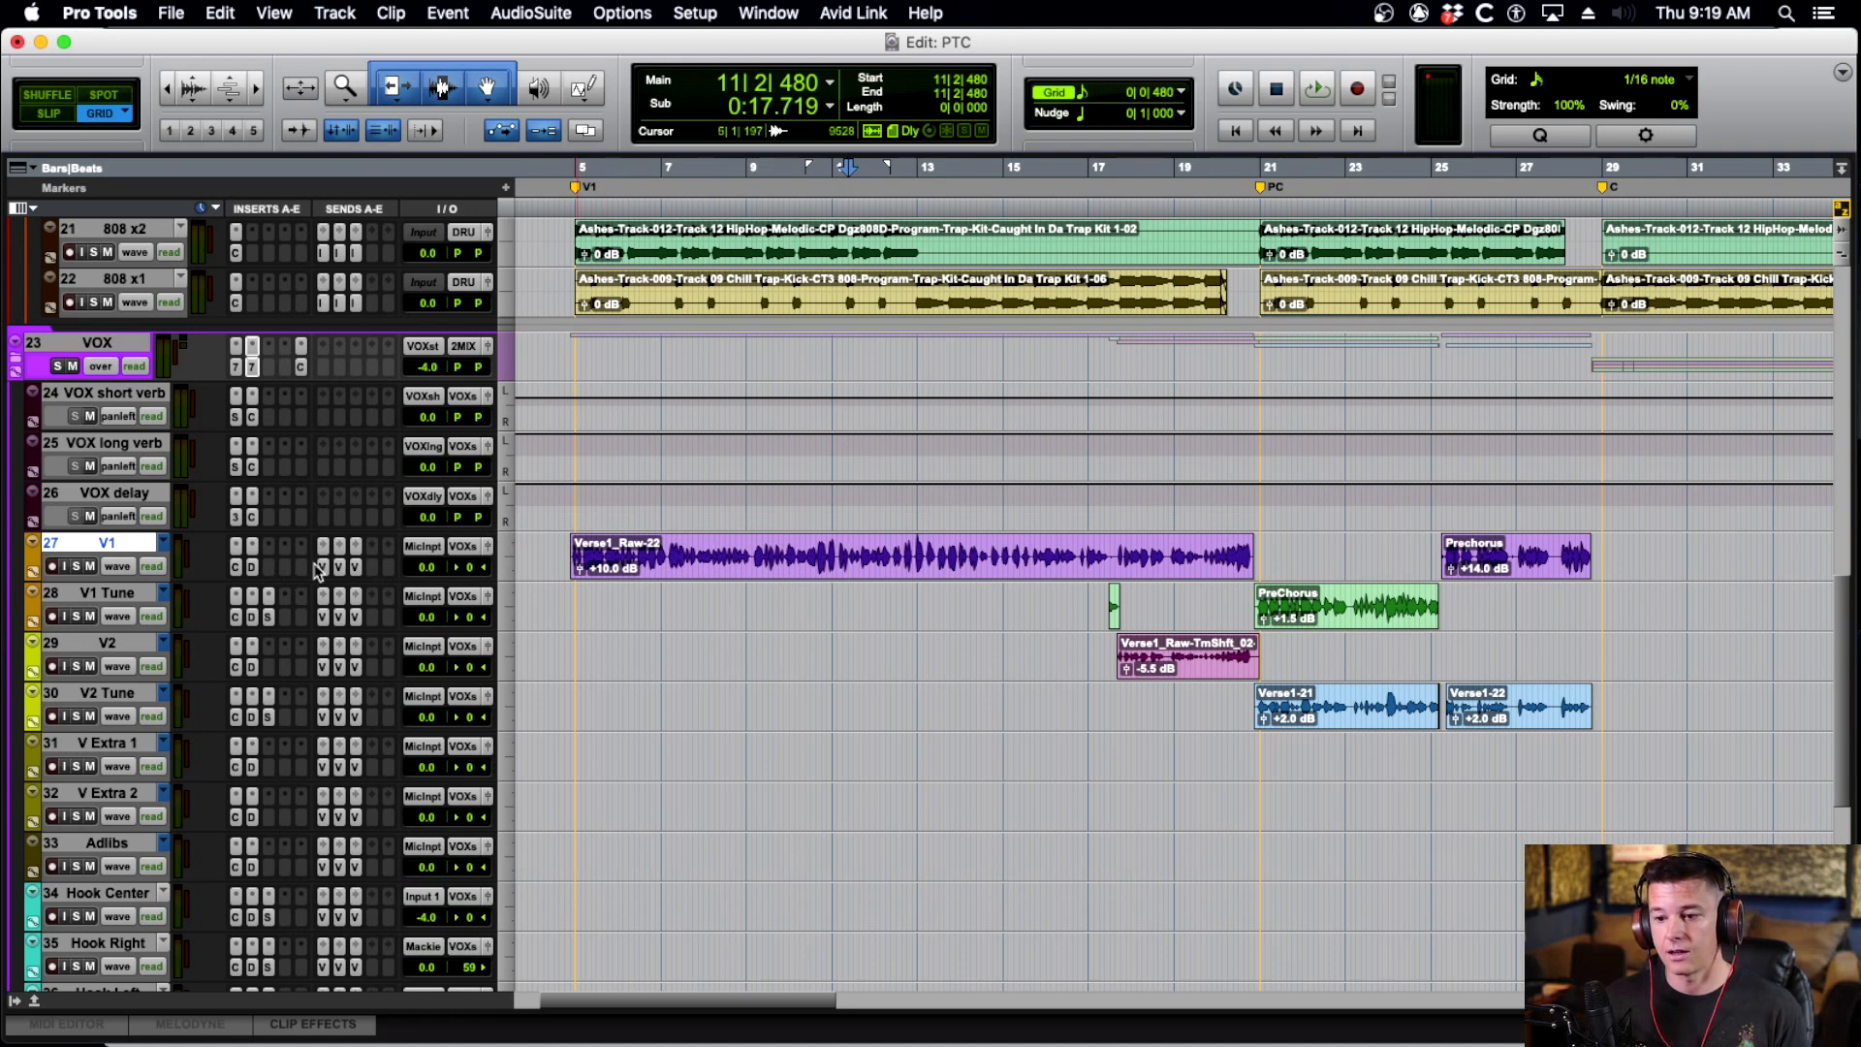
Examine how the verse, hook and bridge vocal clips are laid out across the song, down to the 2MIX track.
left_click(725, 558)
scroll(761, 557, "right", 3)
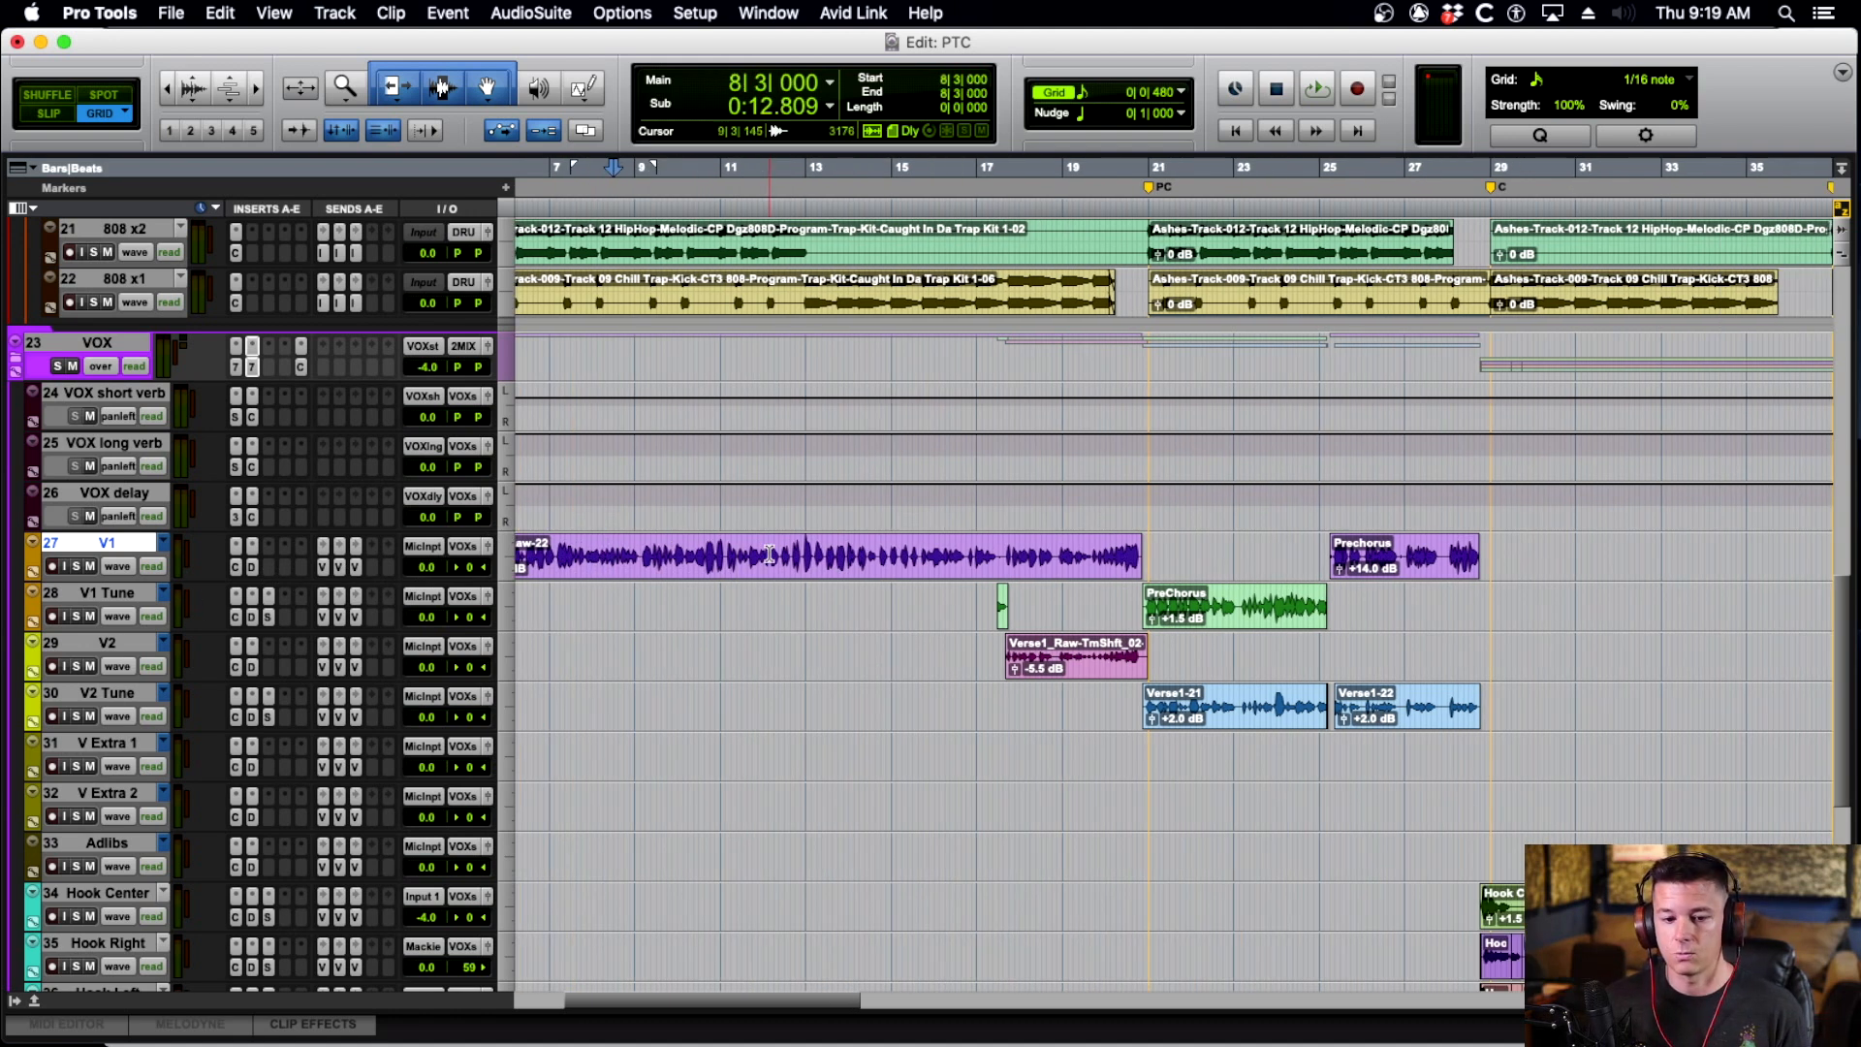
left_click(768, 551)
key("r")
key("r")
scroll(808, 568, "right", 2)
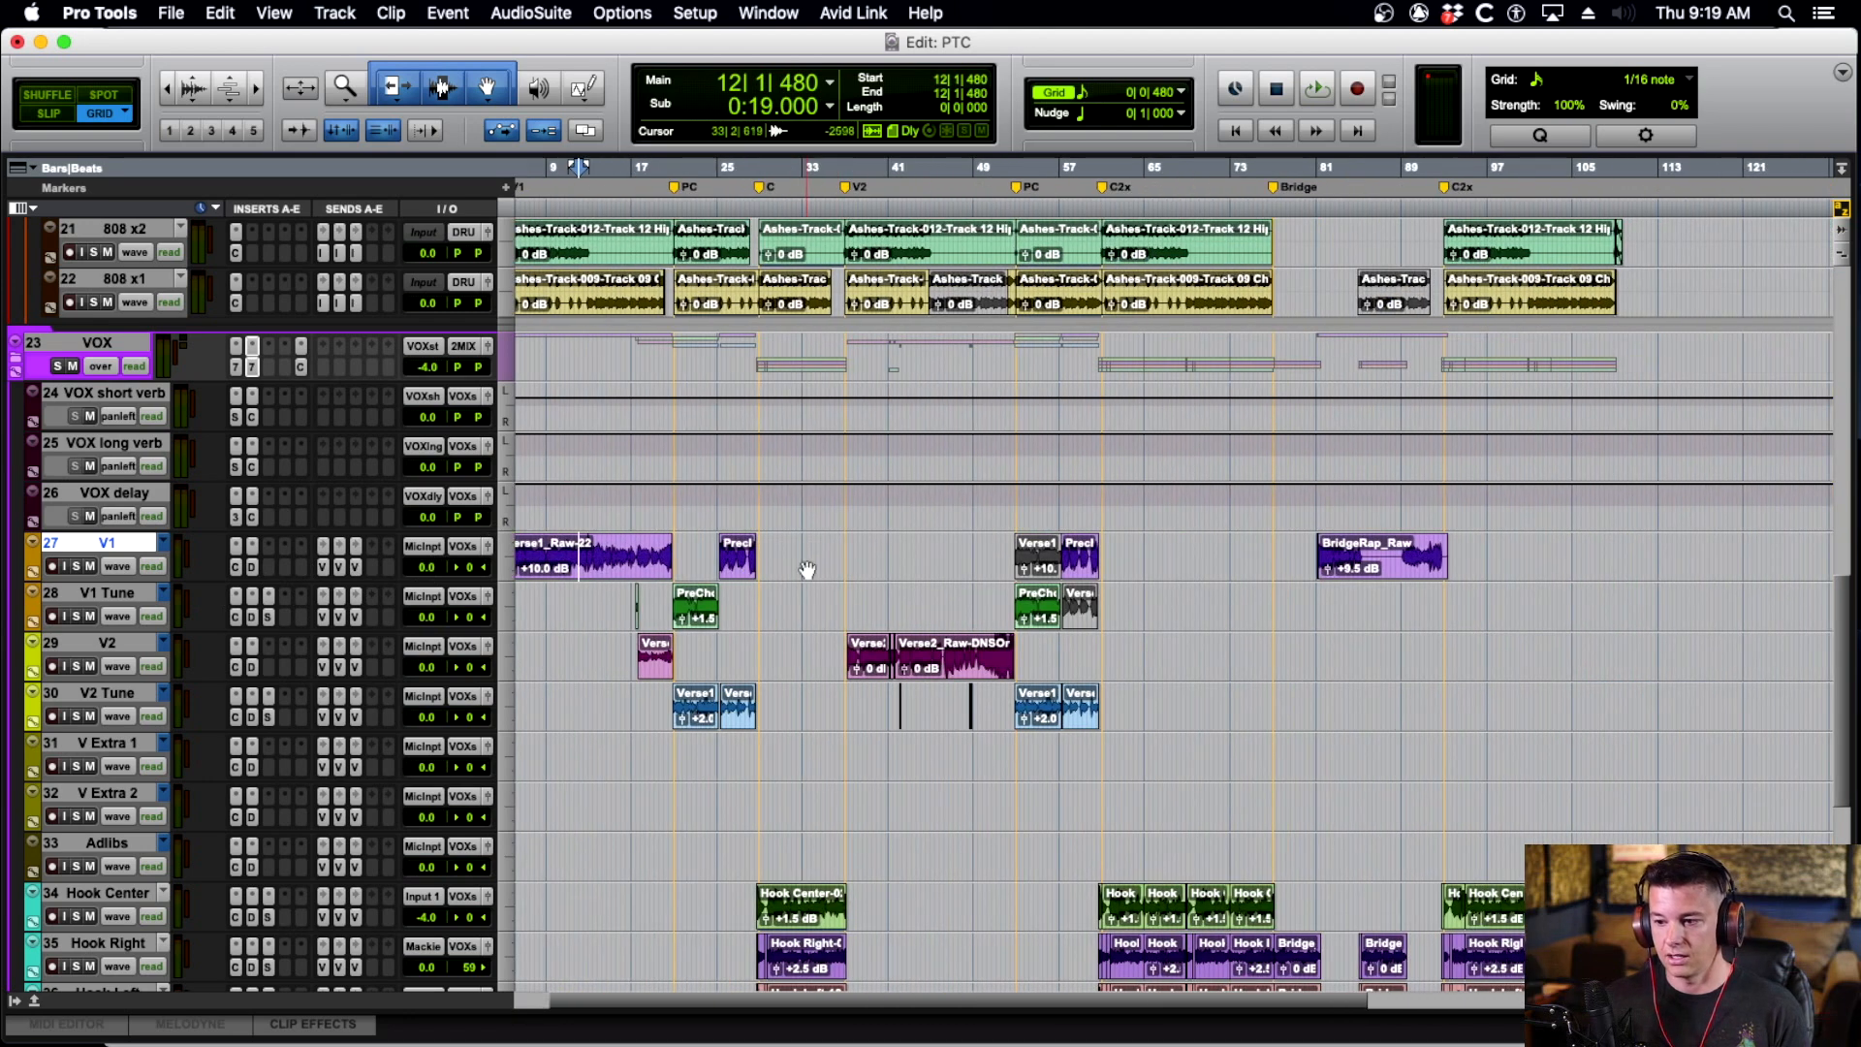
scroll(722, 554, "down", 6)
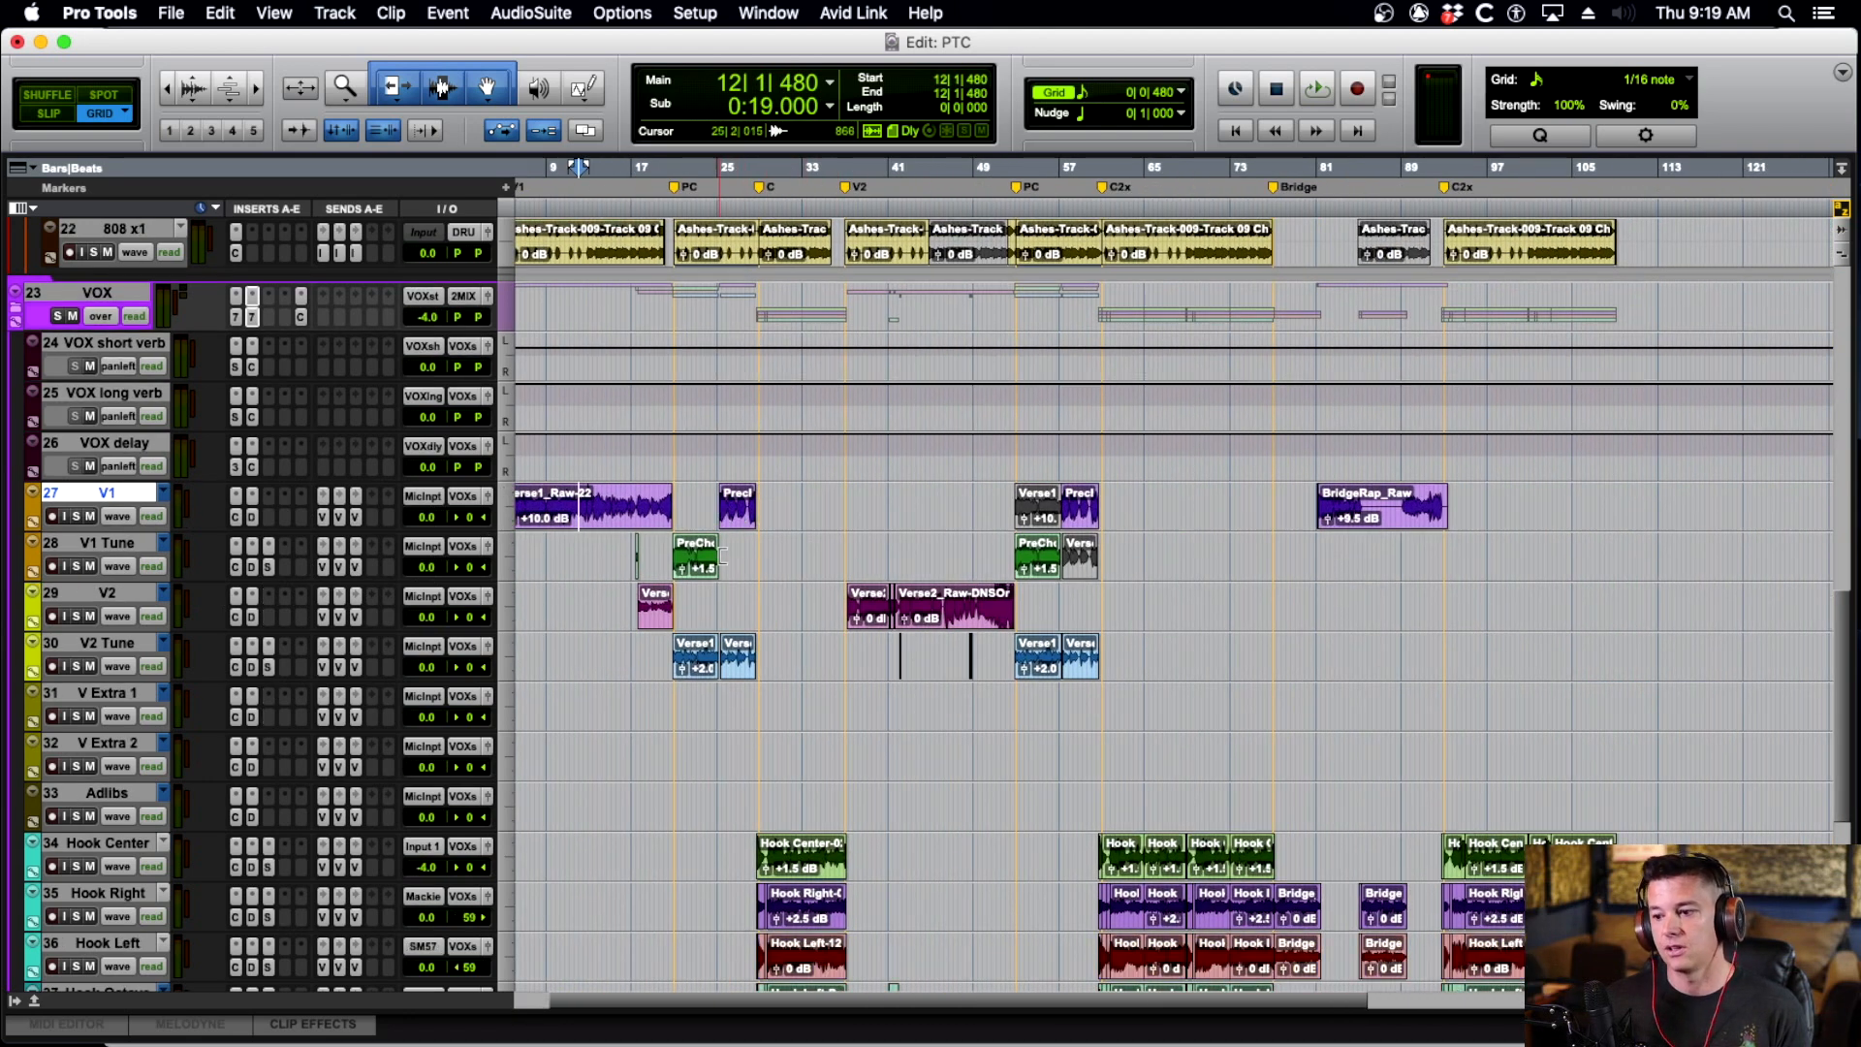
scroll(722, 554, "up", 1)
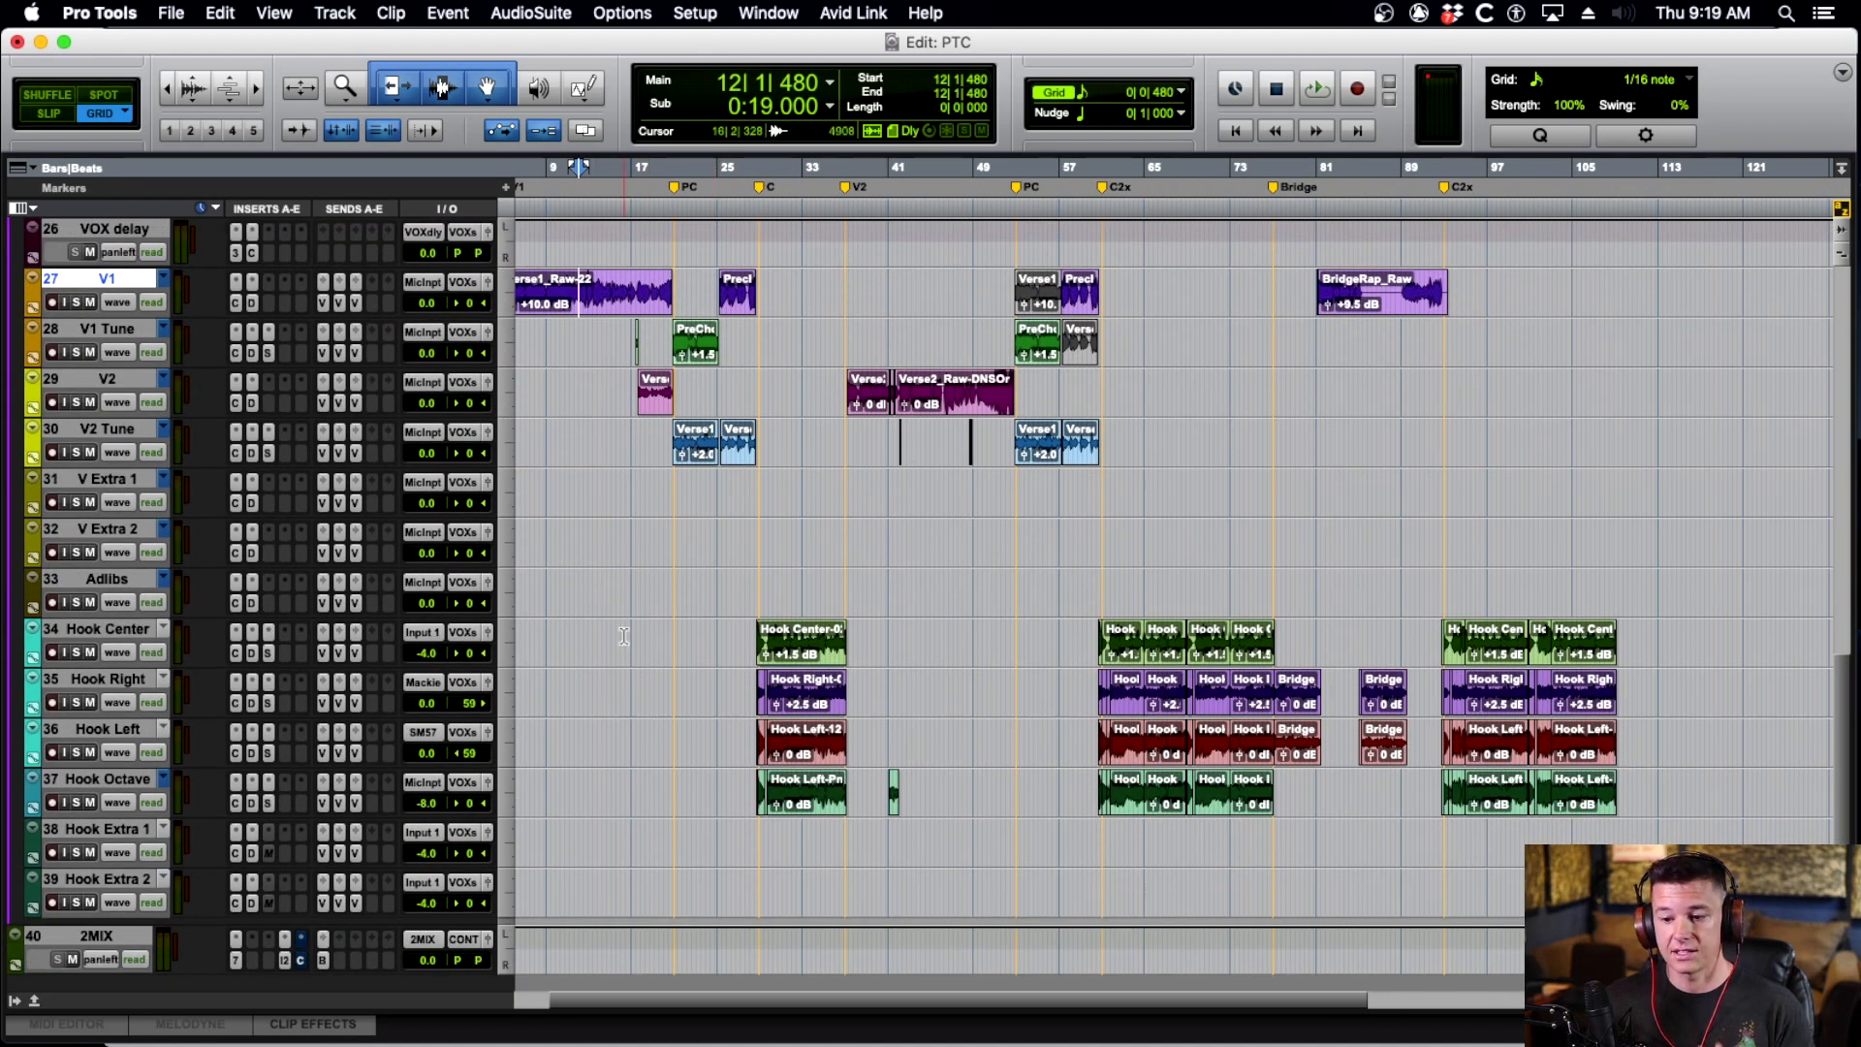
scroll(891, 746, "up", 4)
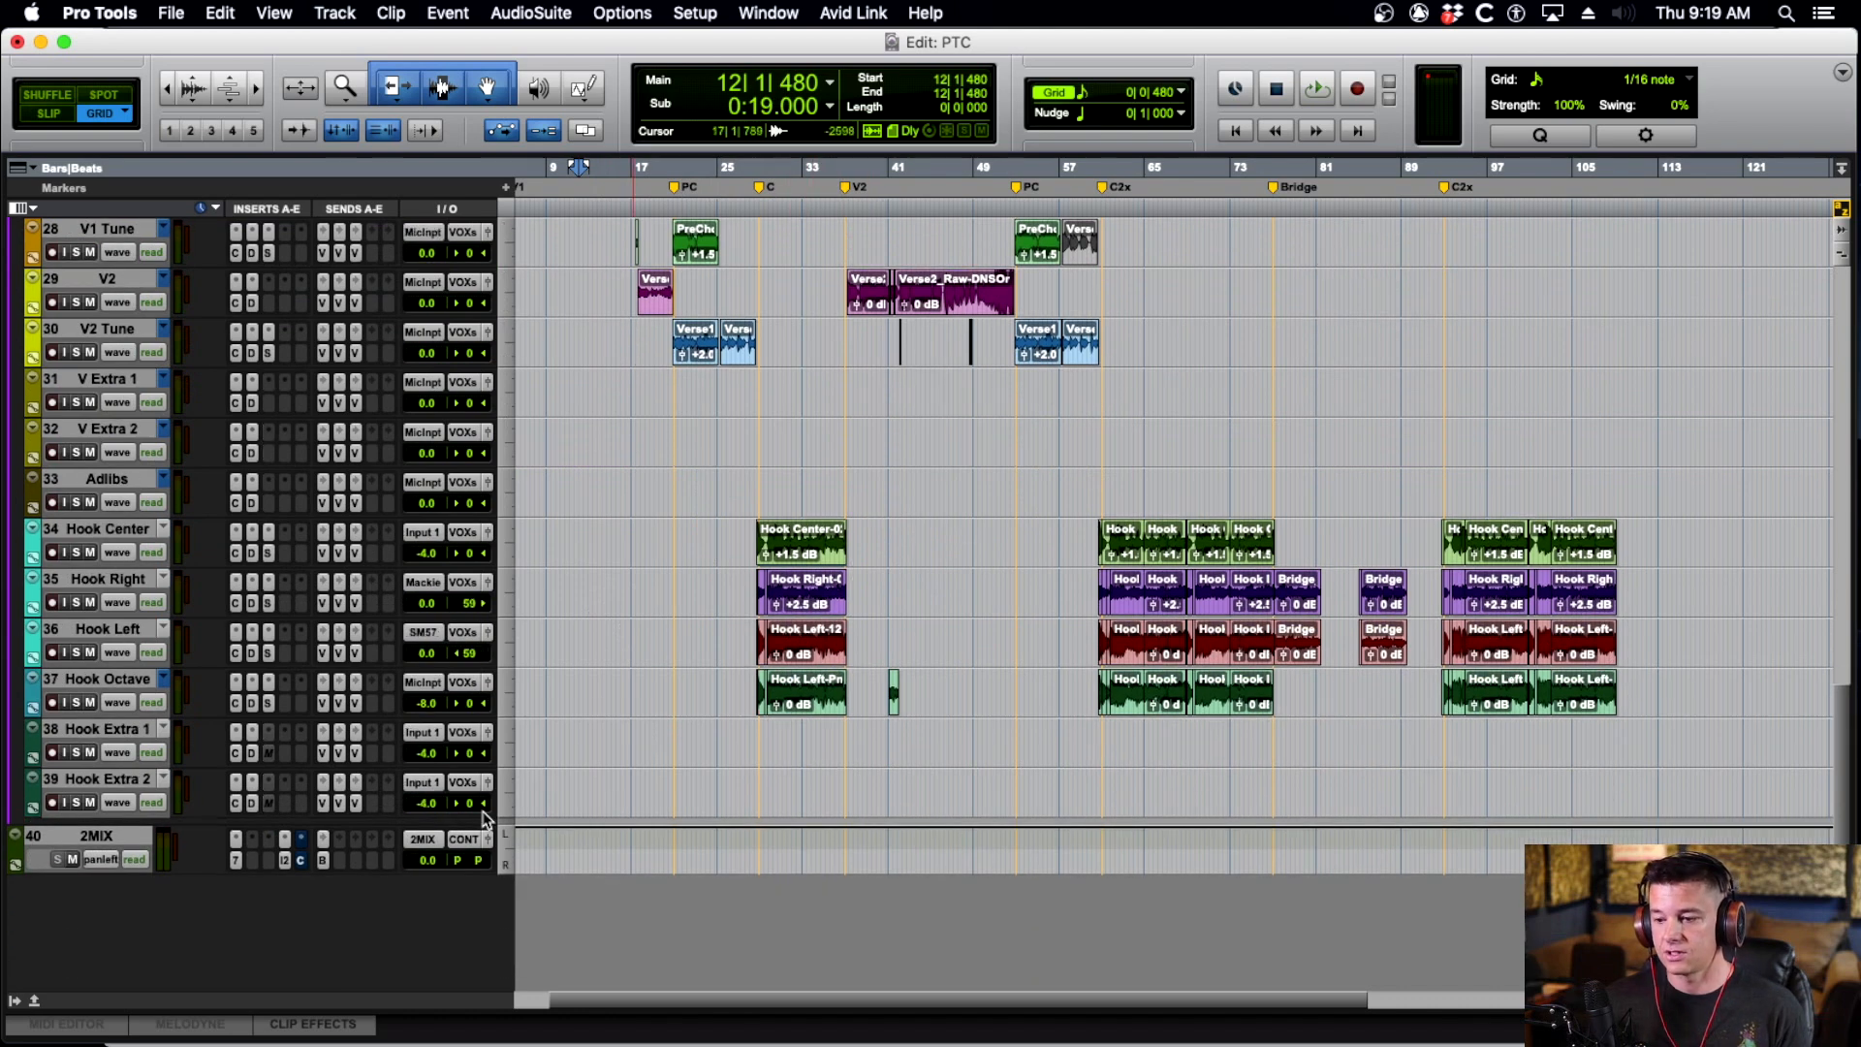
scroll(893, 752, "down", 6)
scroll(894, 751, "right", 5)
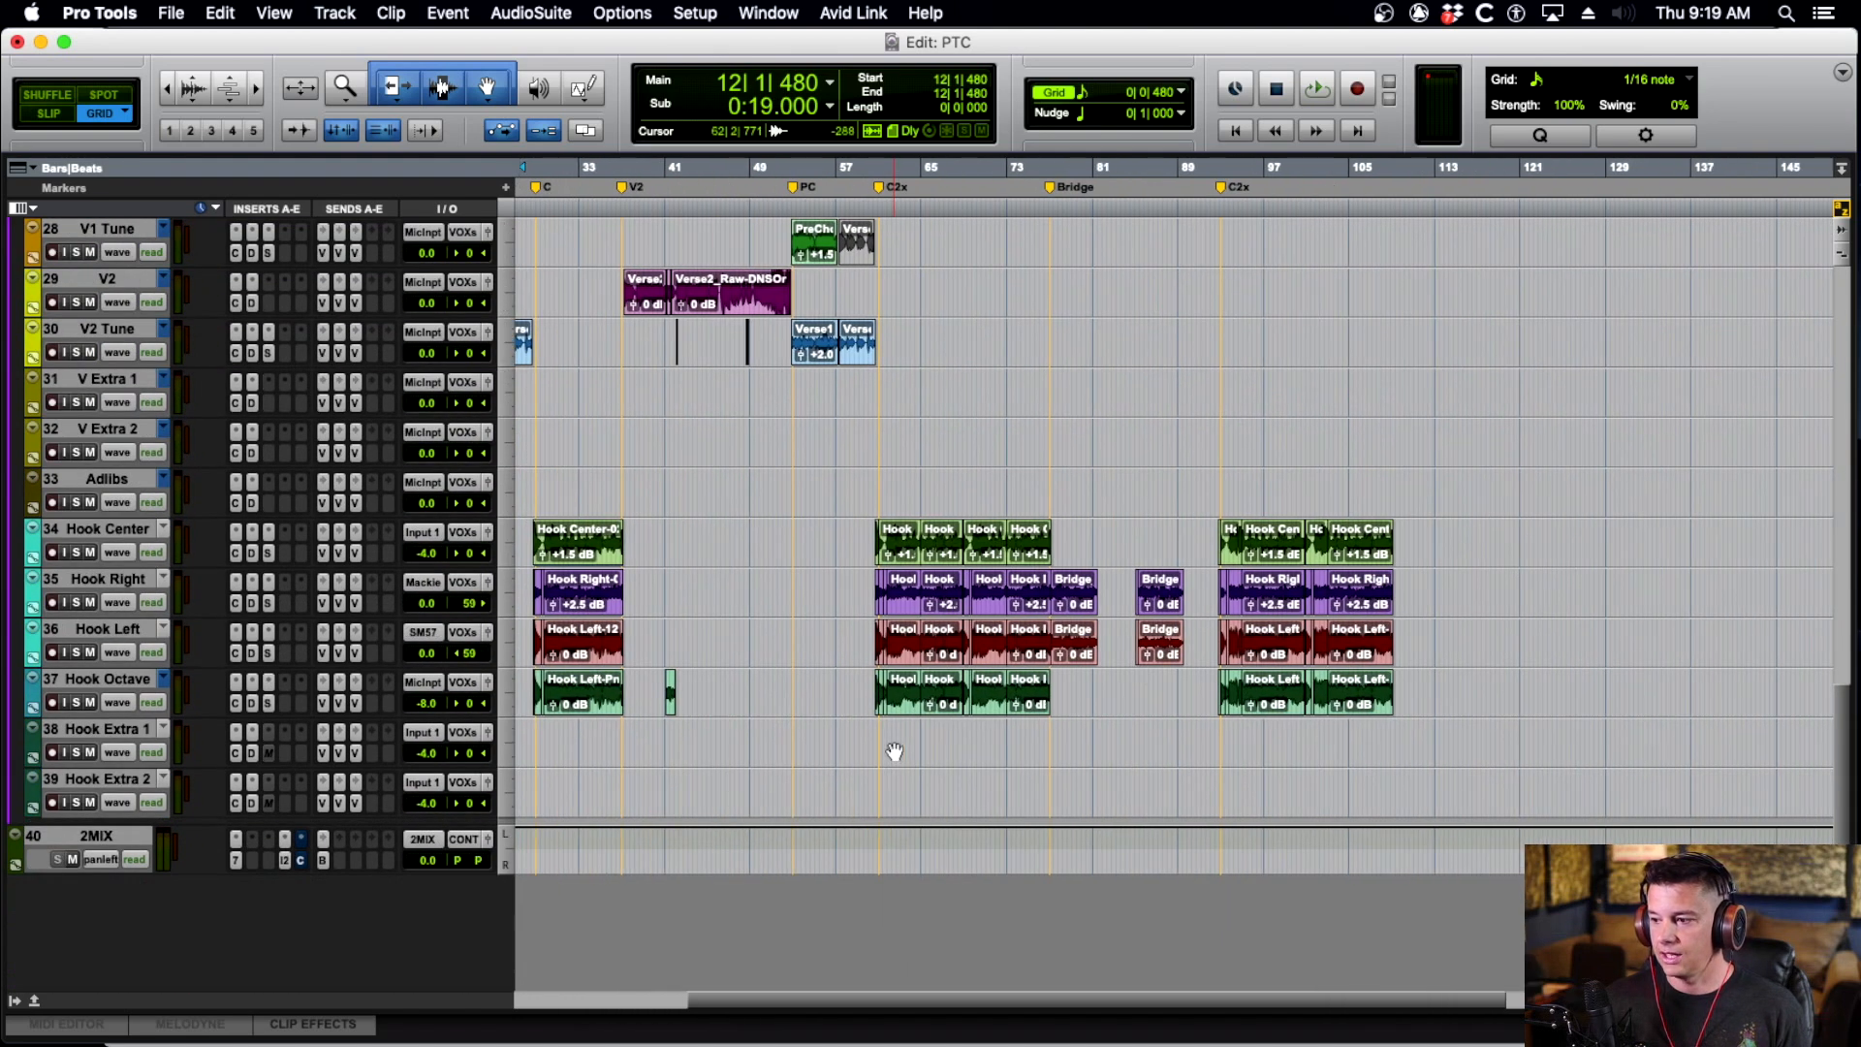
scroll(160, 848, "up", 6)
scroll(136, 742, "down", 3)
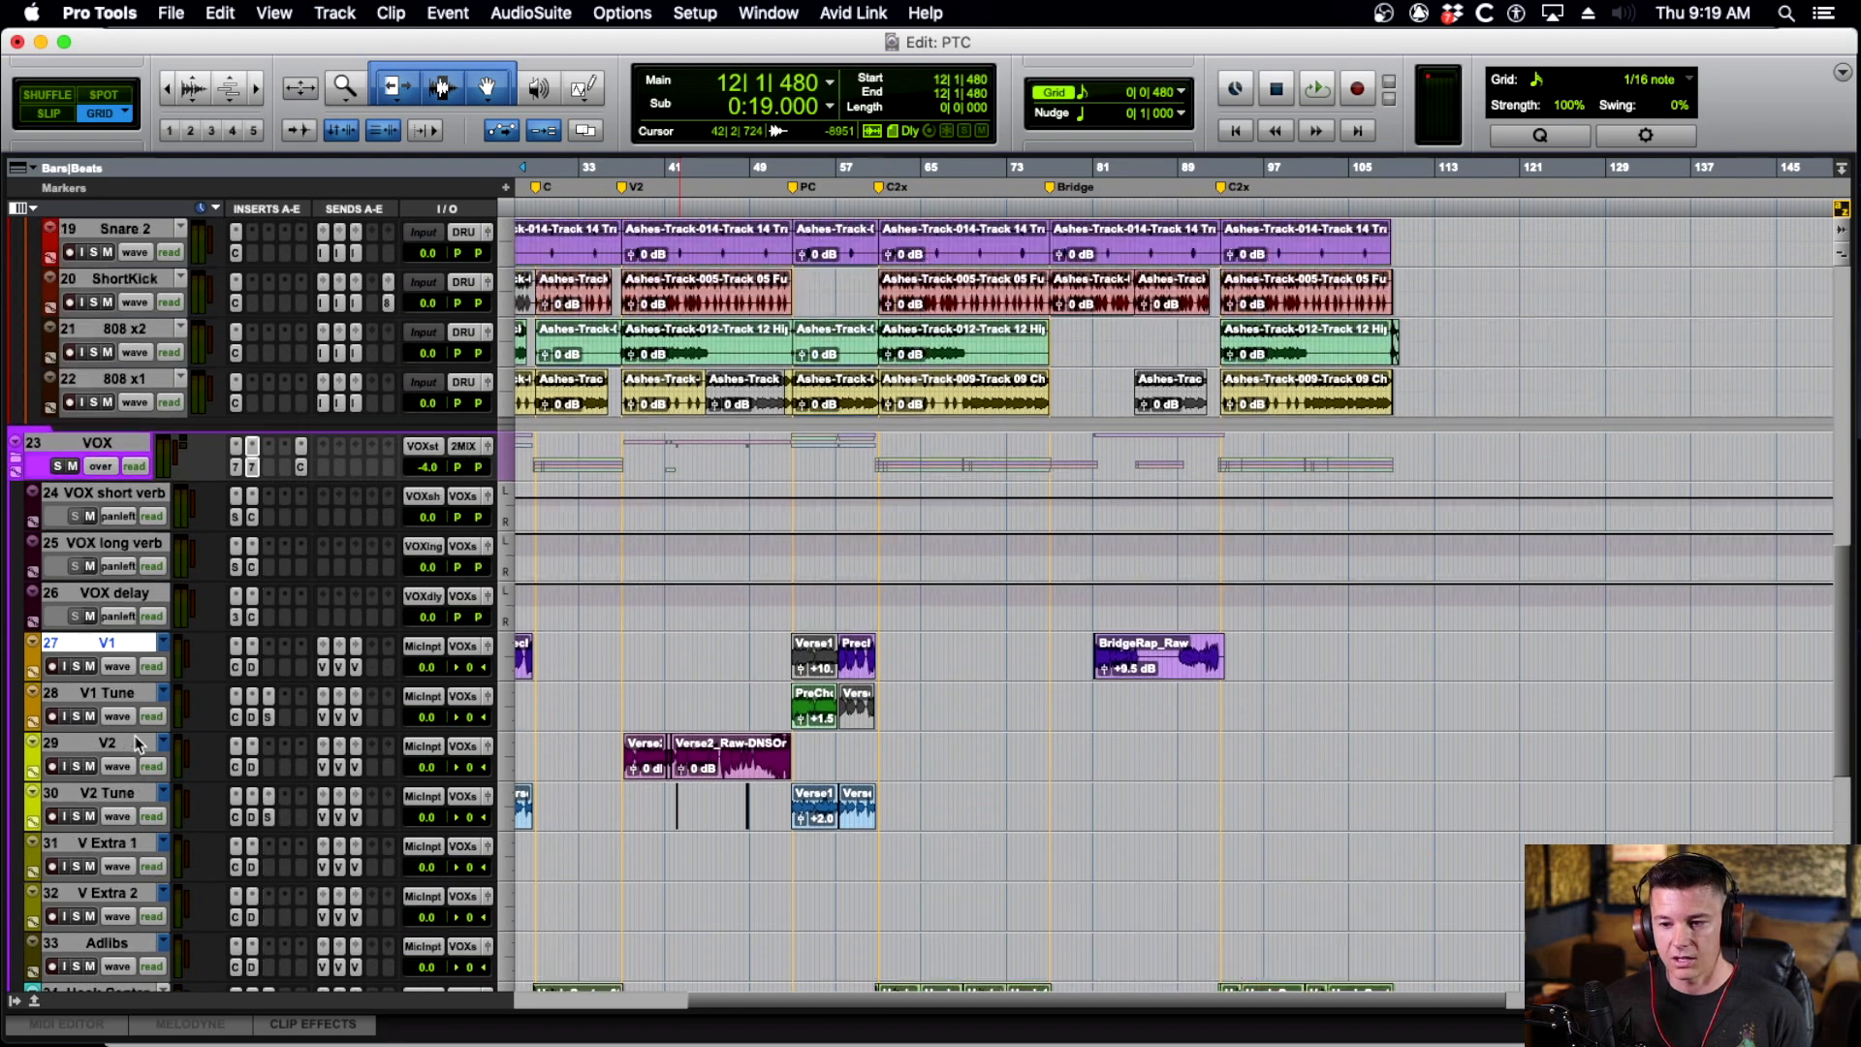
Collapse the VOX, DRUMS, INSTRUMENTS and BEAT folder tracks so only the top-level tracks are listed.
left_click(15, 451)
scroll(153, 690, "up", 1)
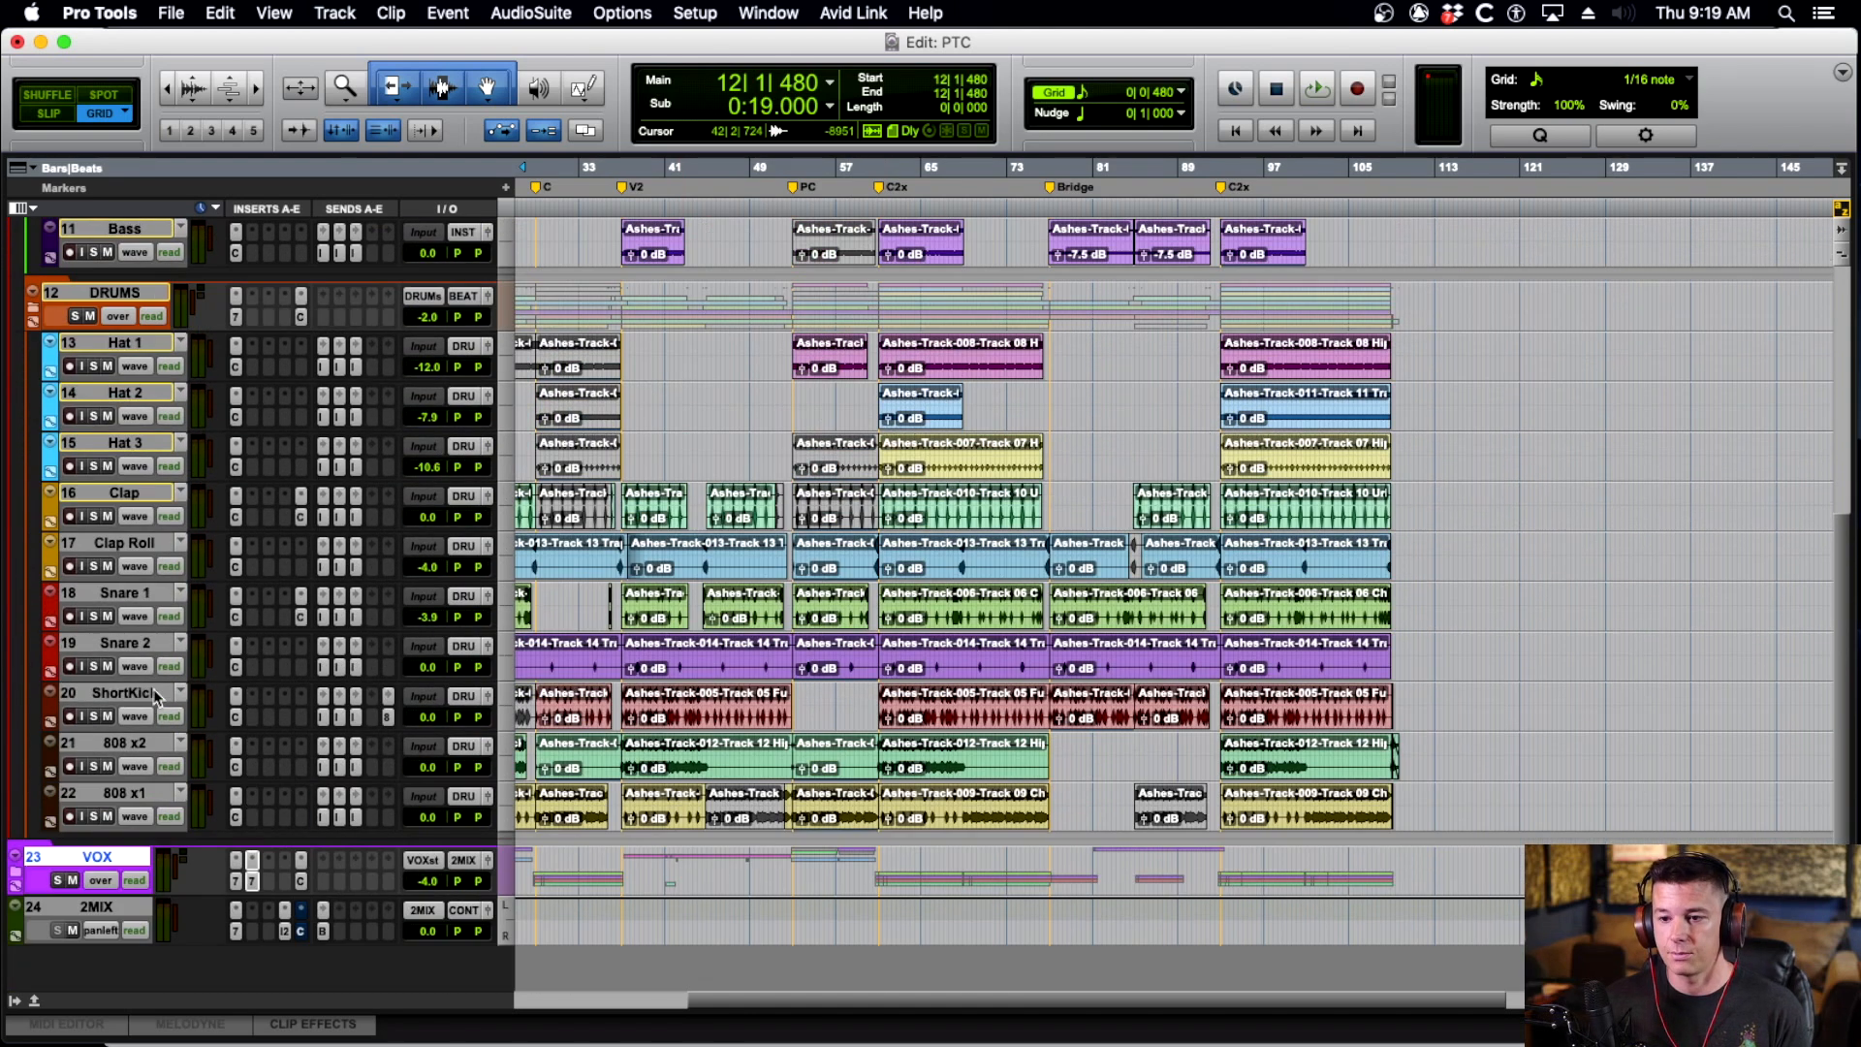
left_click(33, 308)
scroll(39, 309, "up", 2)
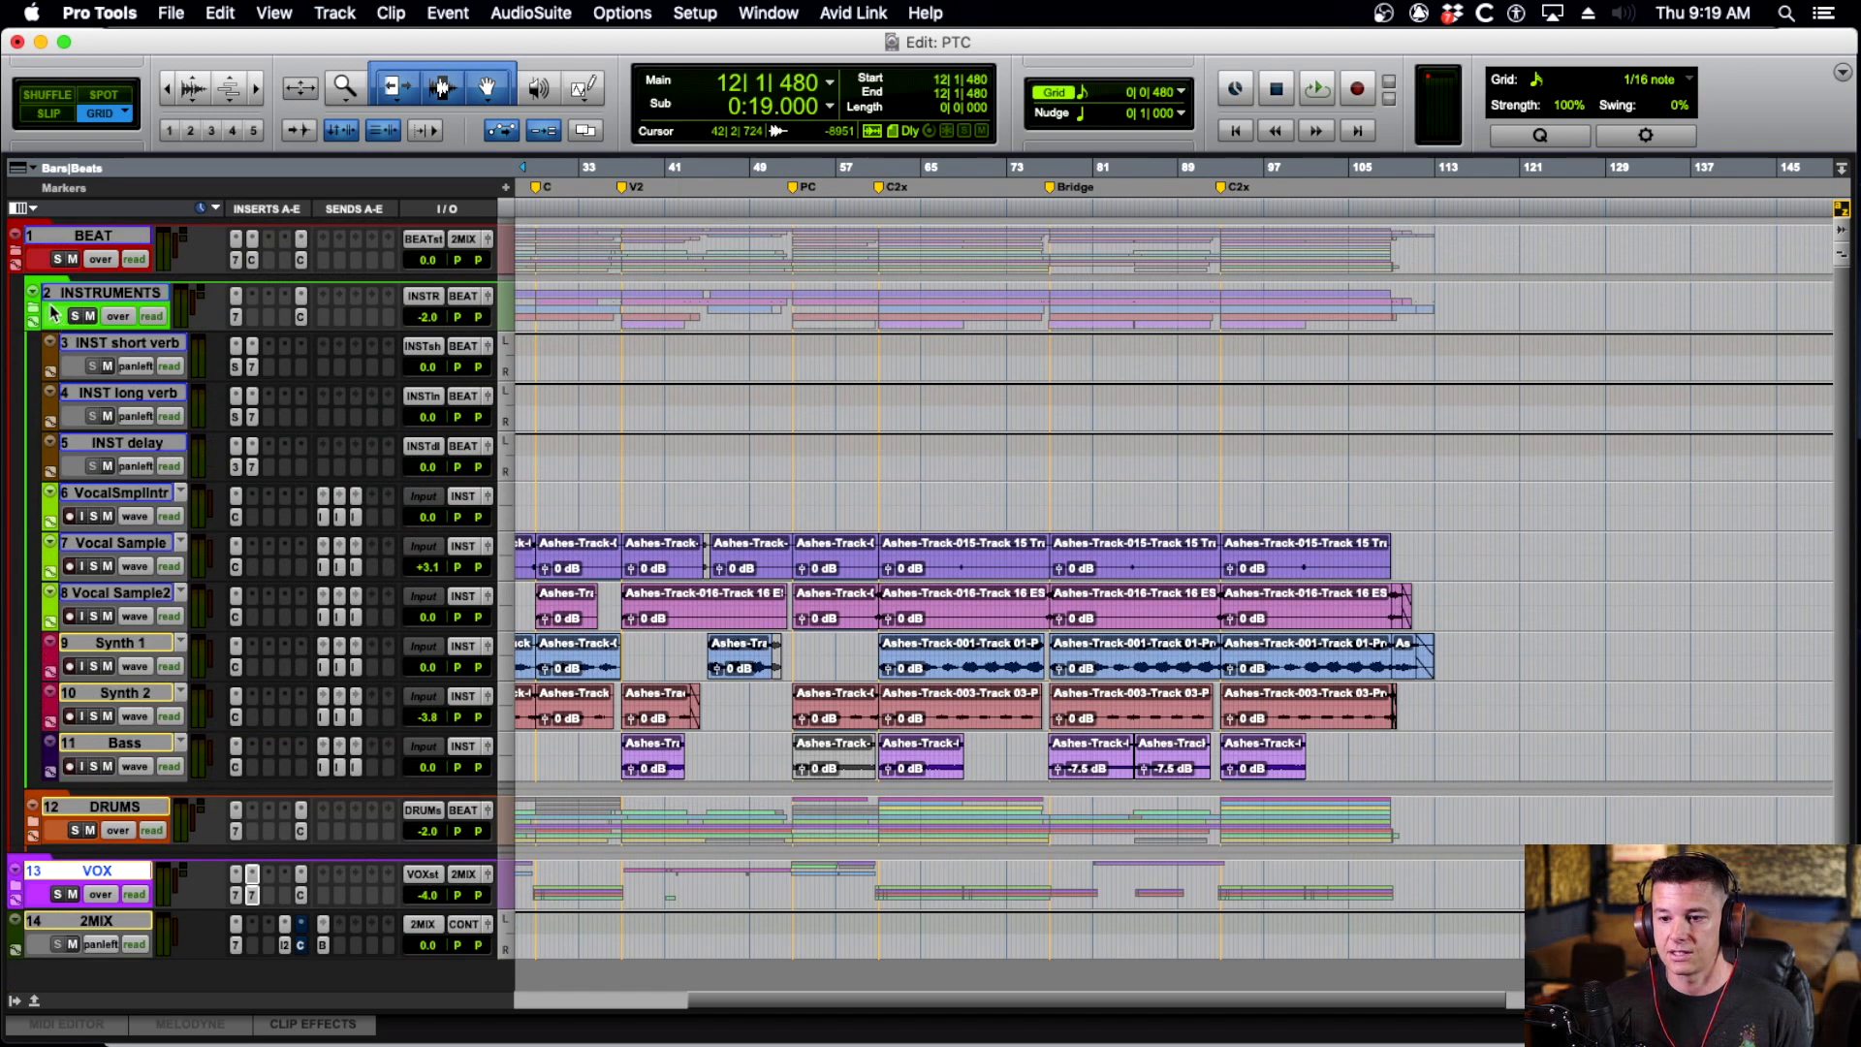
left_click(33, 309)
left_click(20, 256)
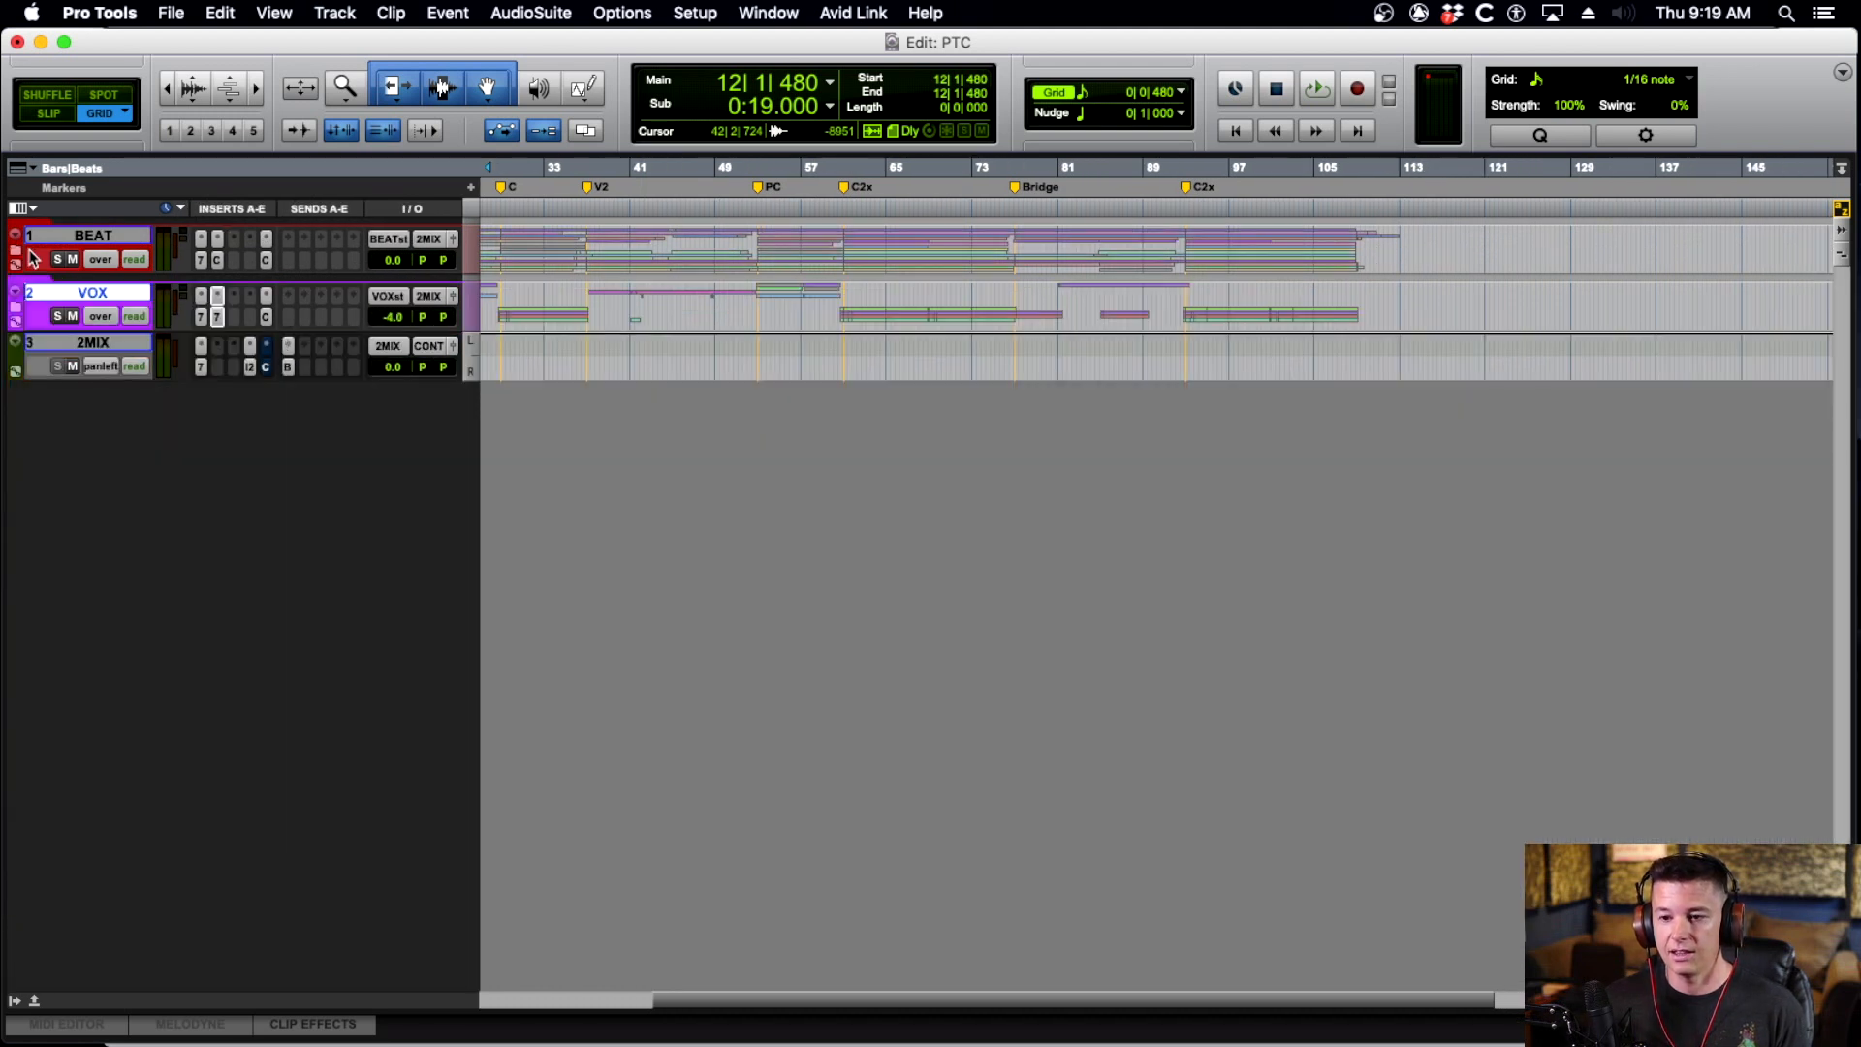
Review the available track commands for BEAT, VOX and 2MIX, and the session's file commands, without applying any.
left_click(81, 242)
right_click(83, 235)
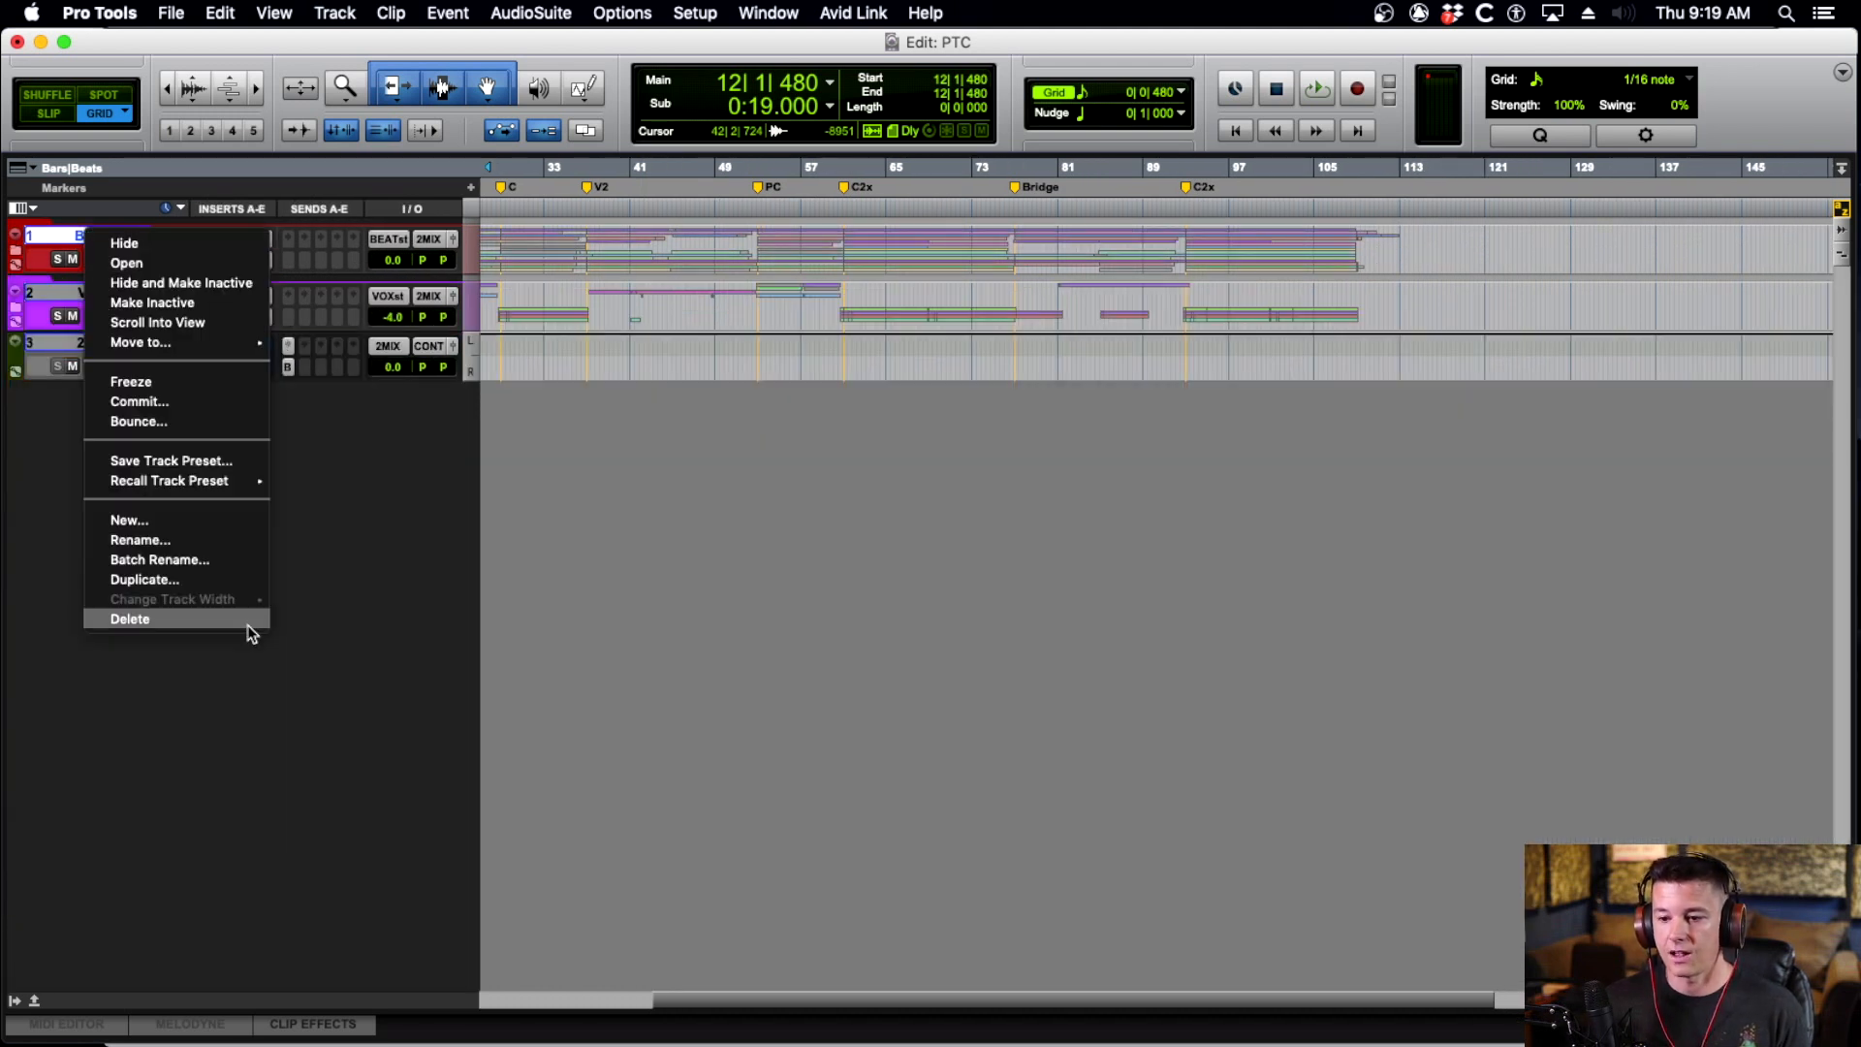
left_click(293, 390)
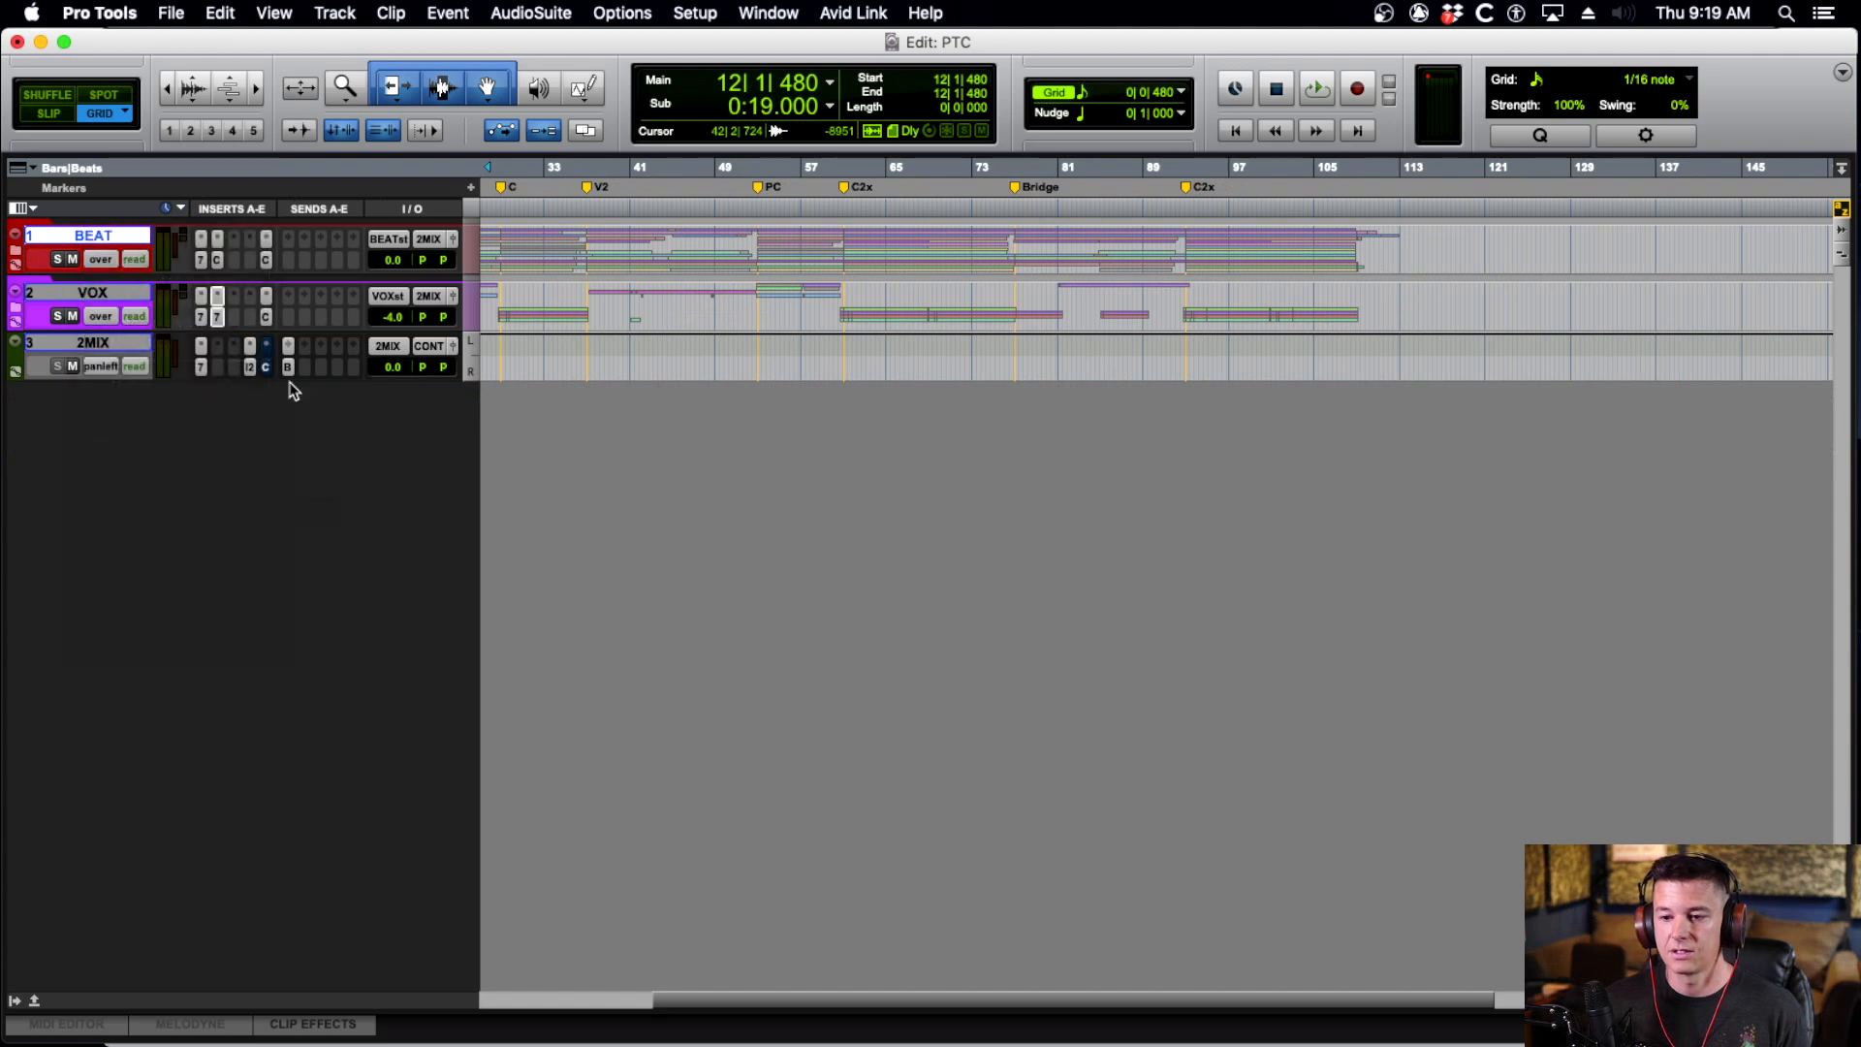
left_click(103, 296)
right_click(104, 295)
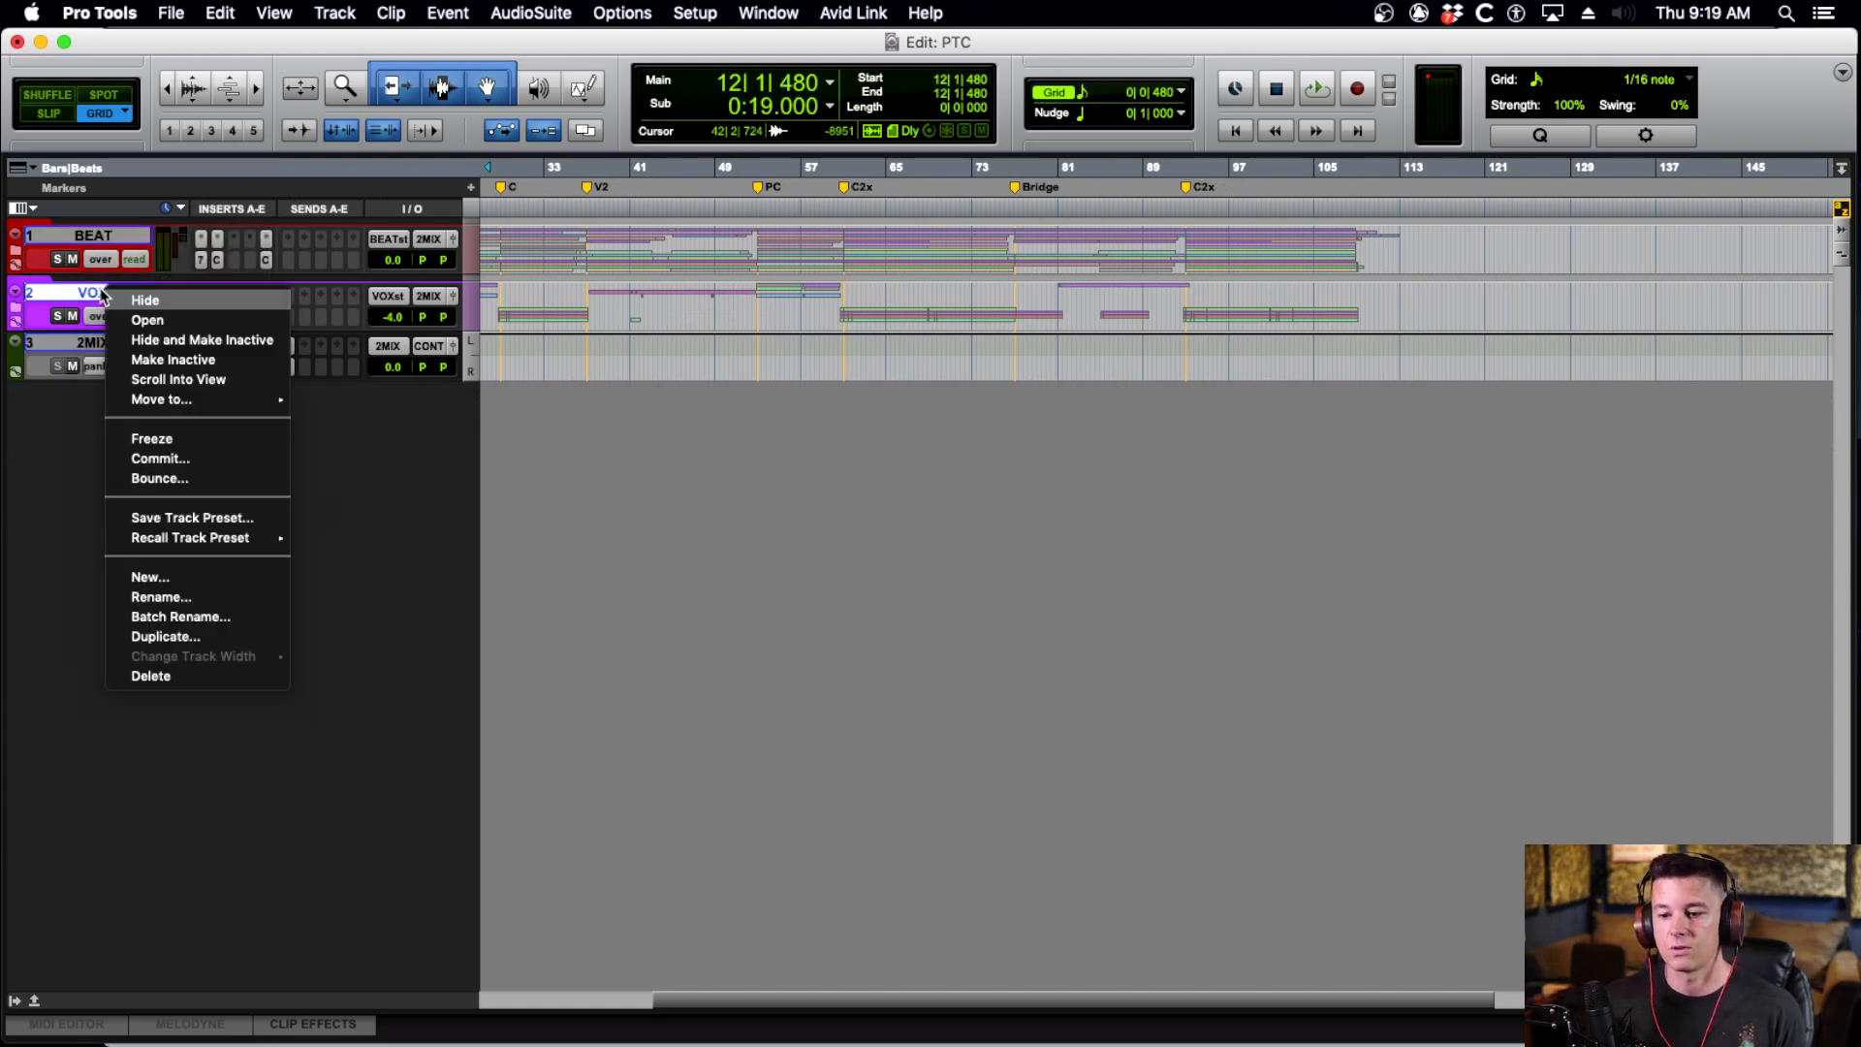
left_click(515, 555)
left_click(91, 347)
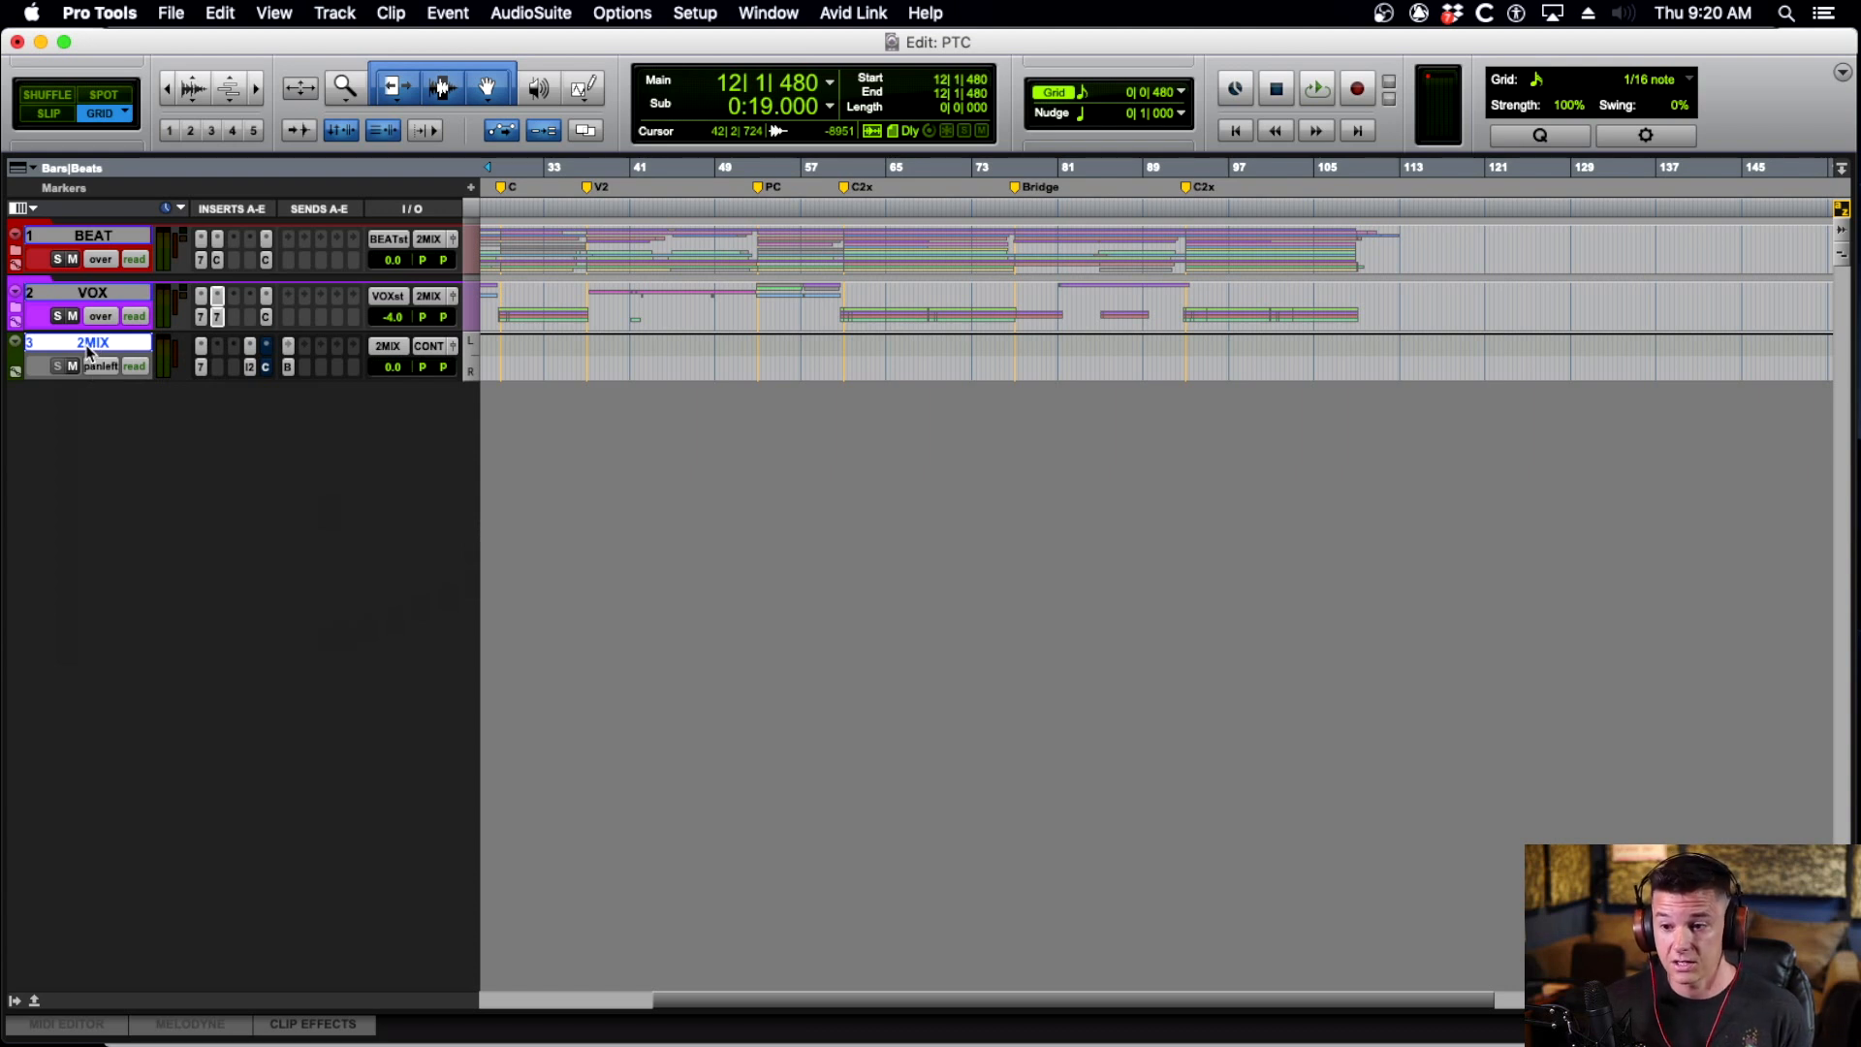
right_click(88, 350)
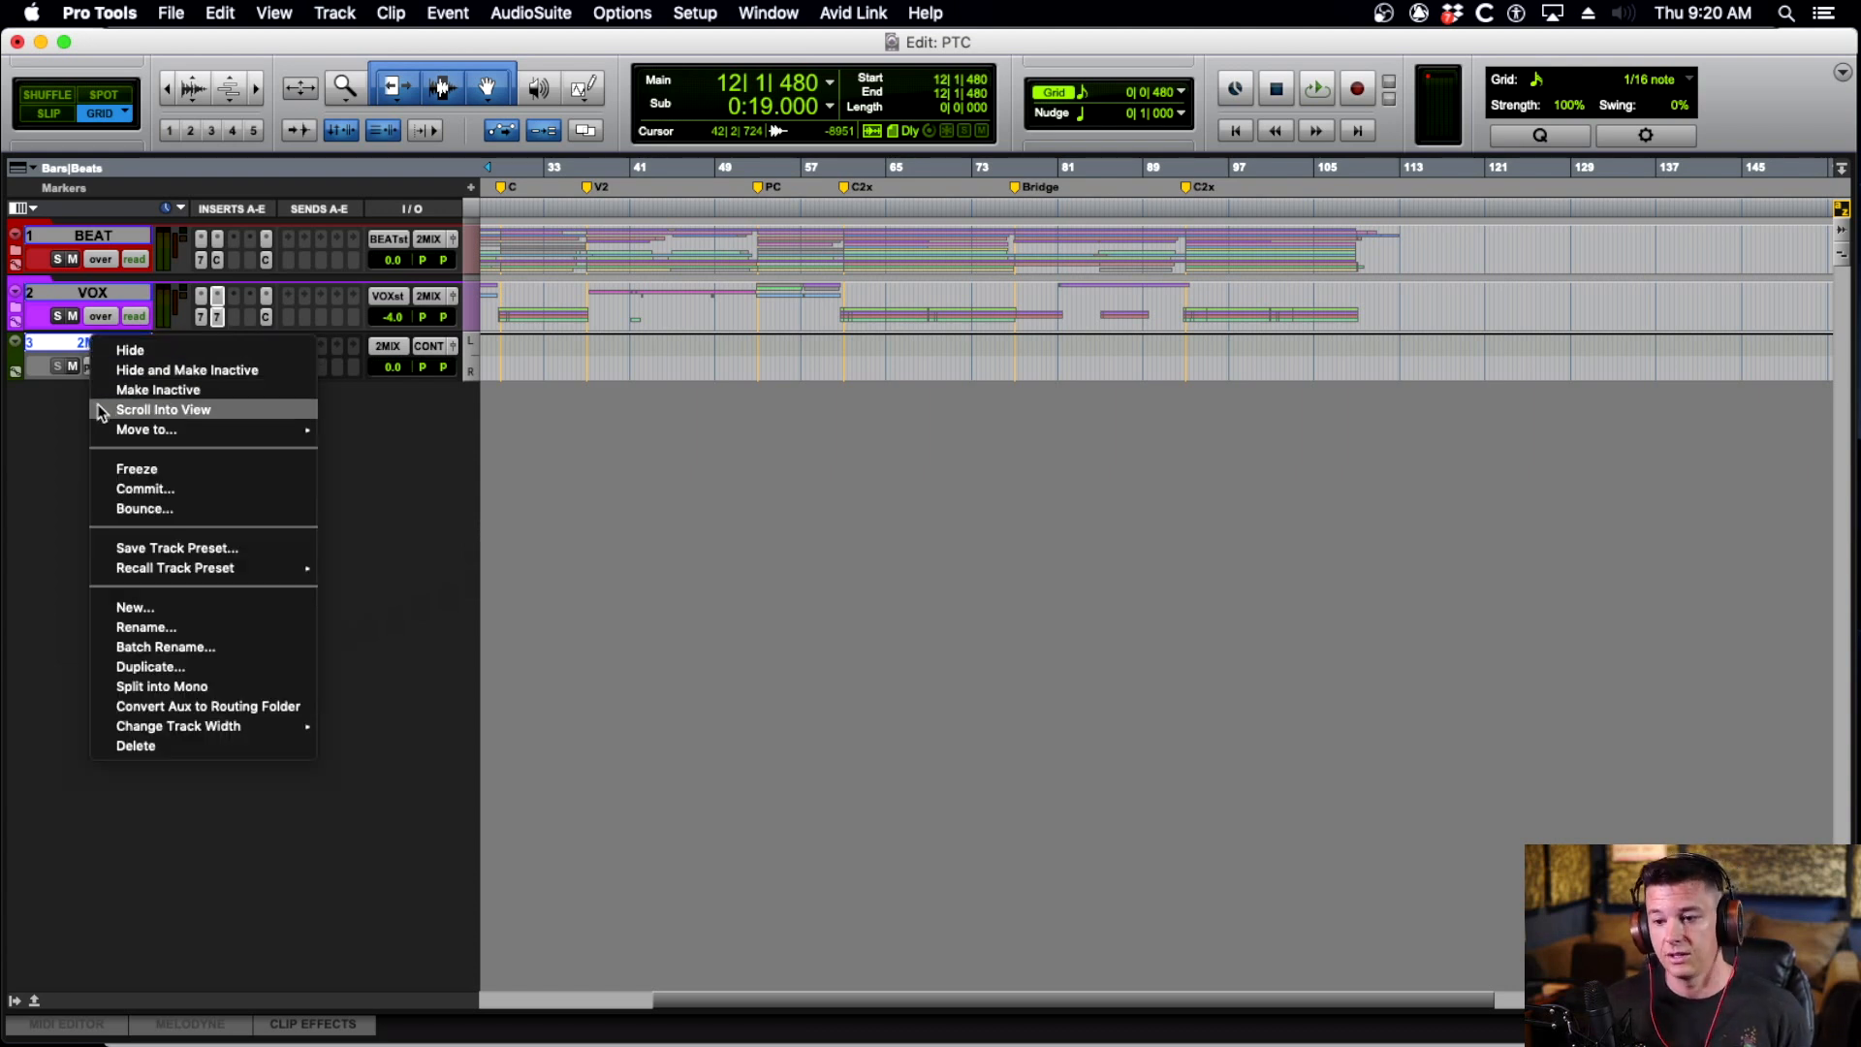
left_click(61, 486)
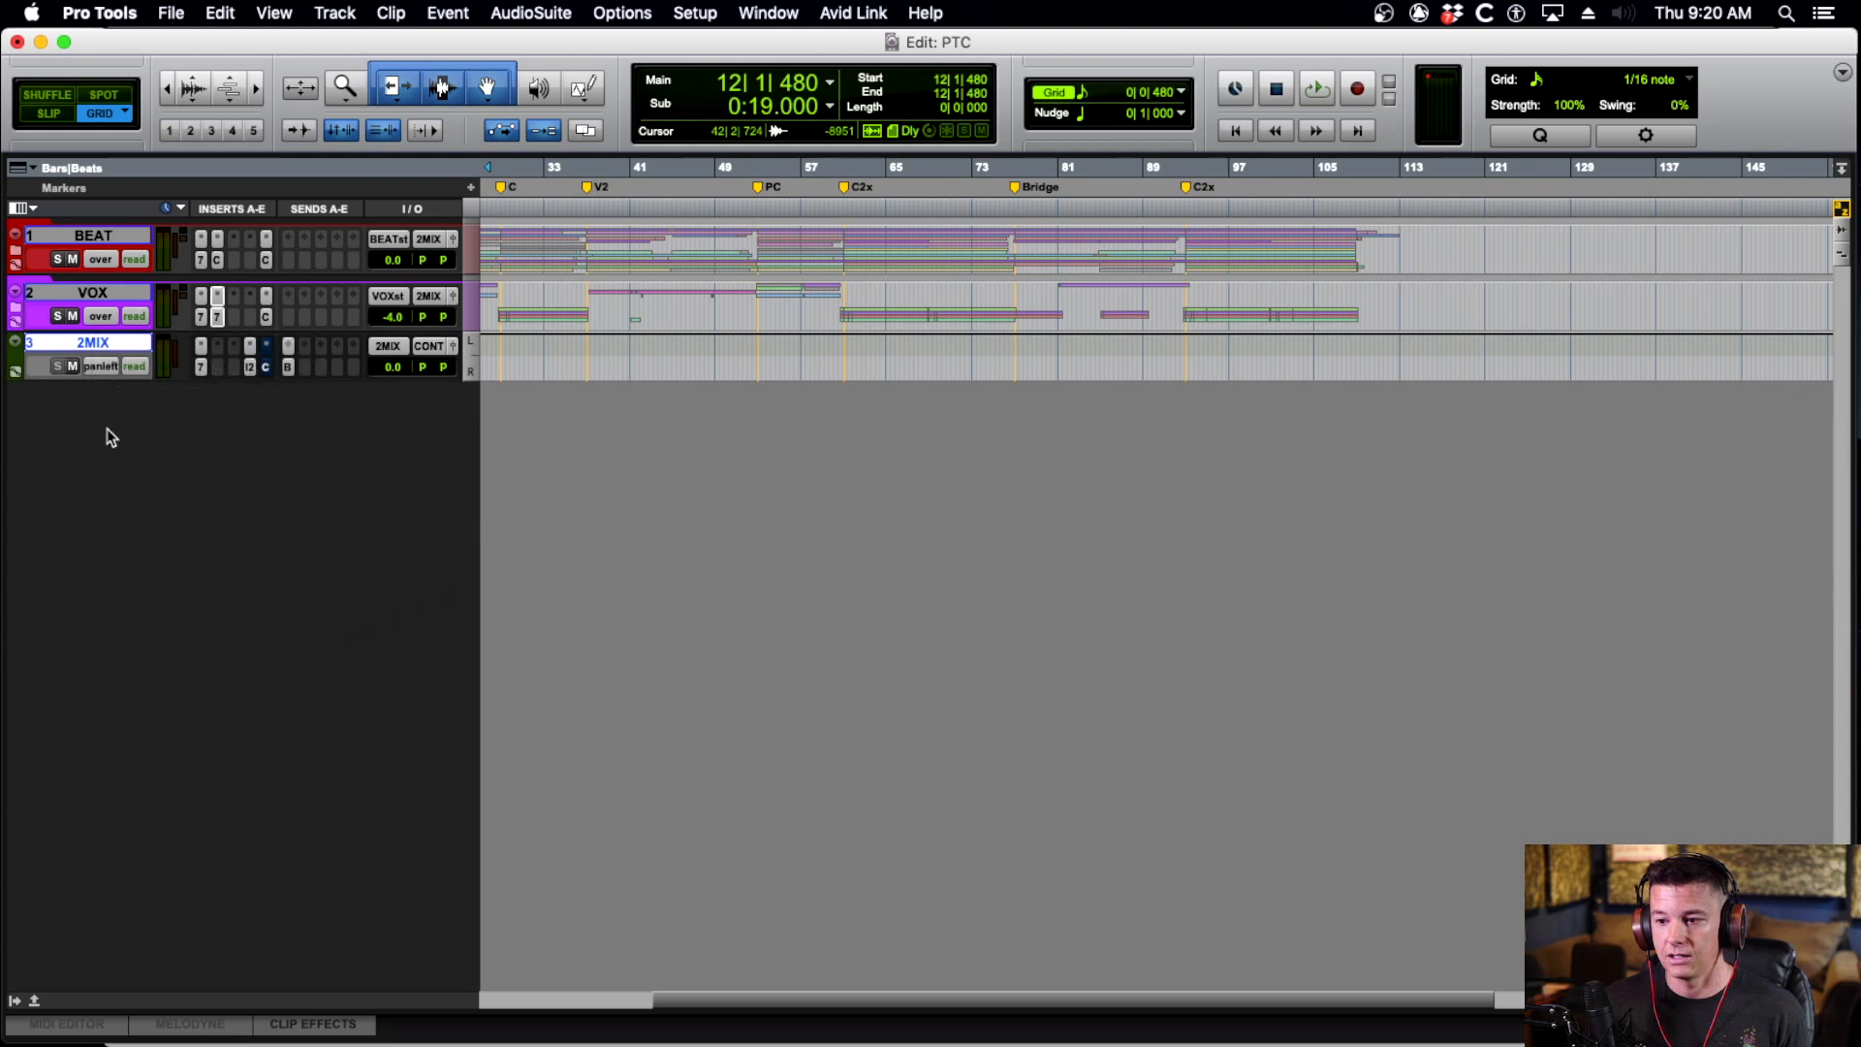
left_click(169, 12)
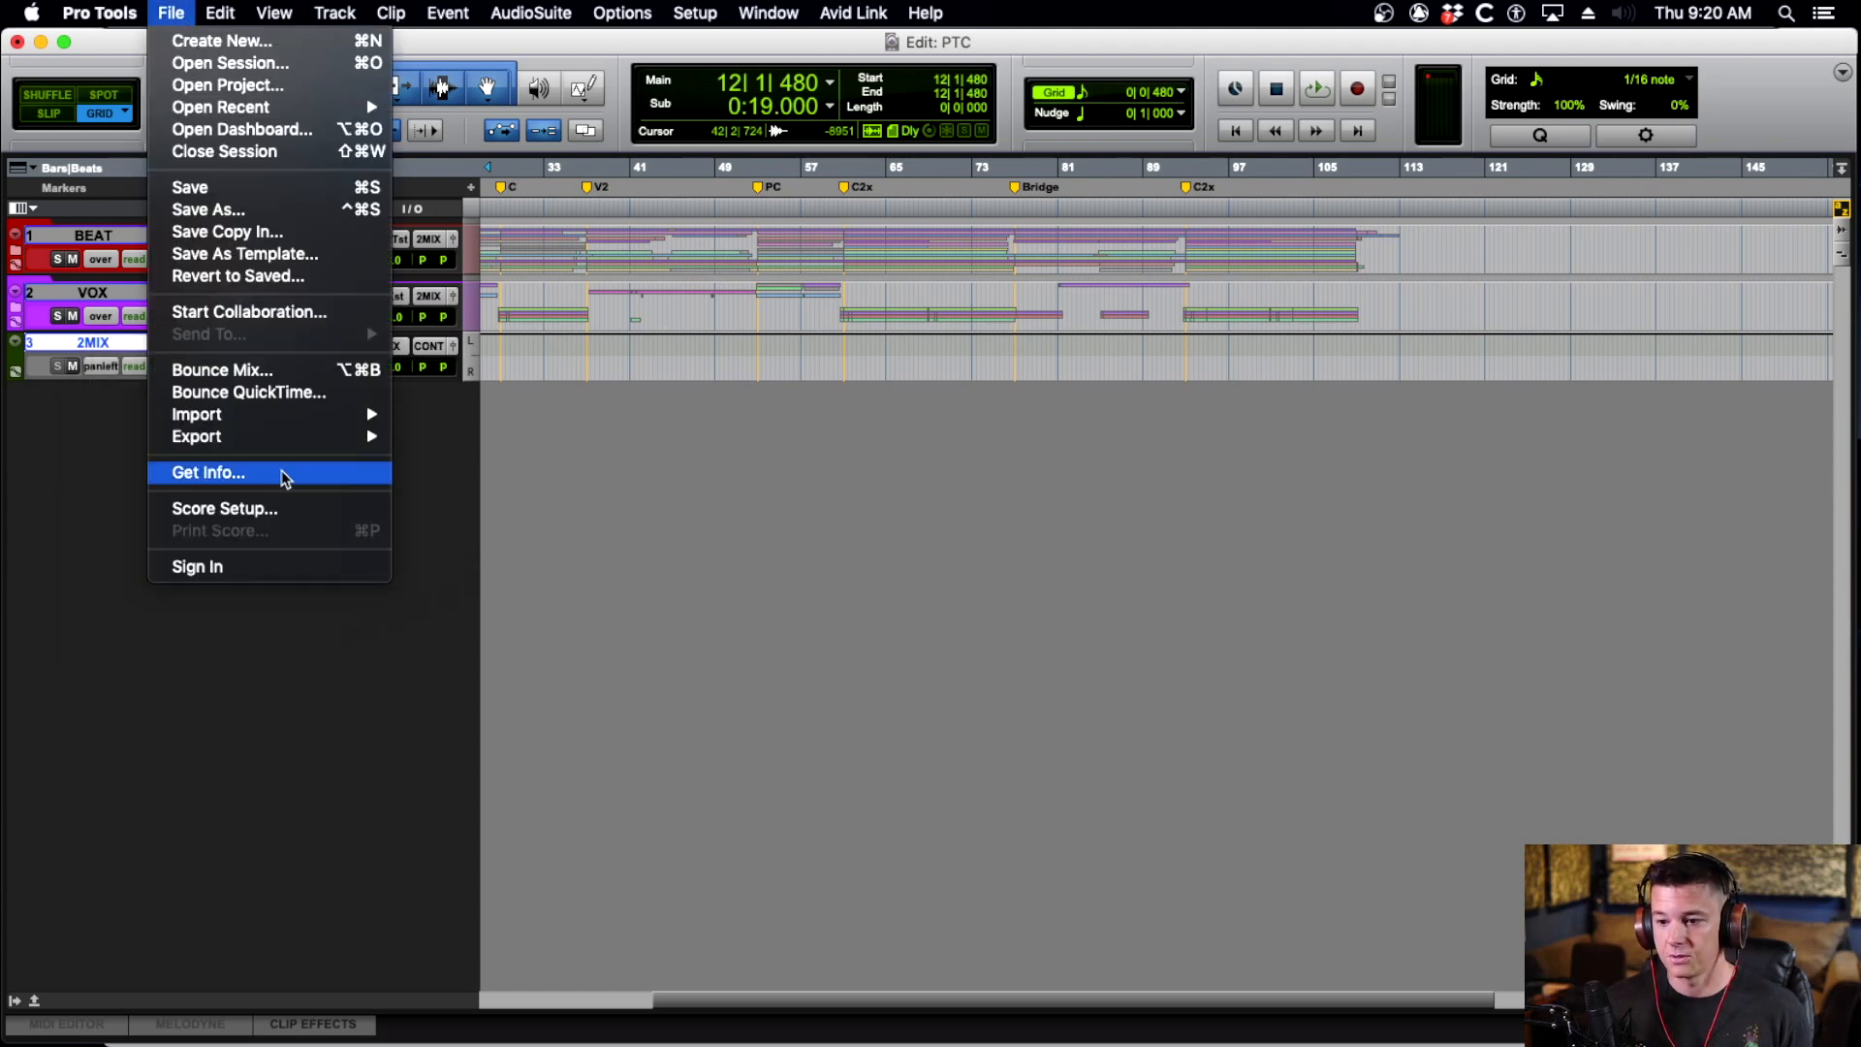
left_click(97, 462)
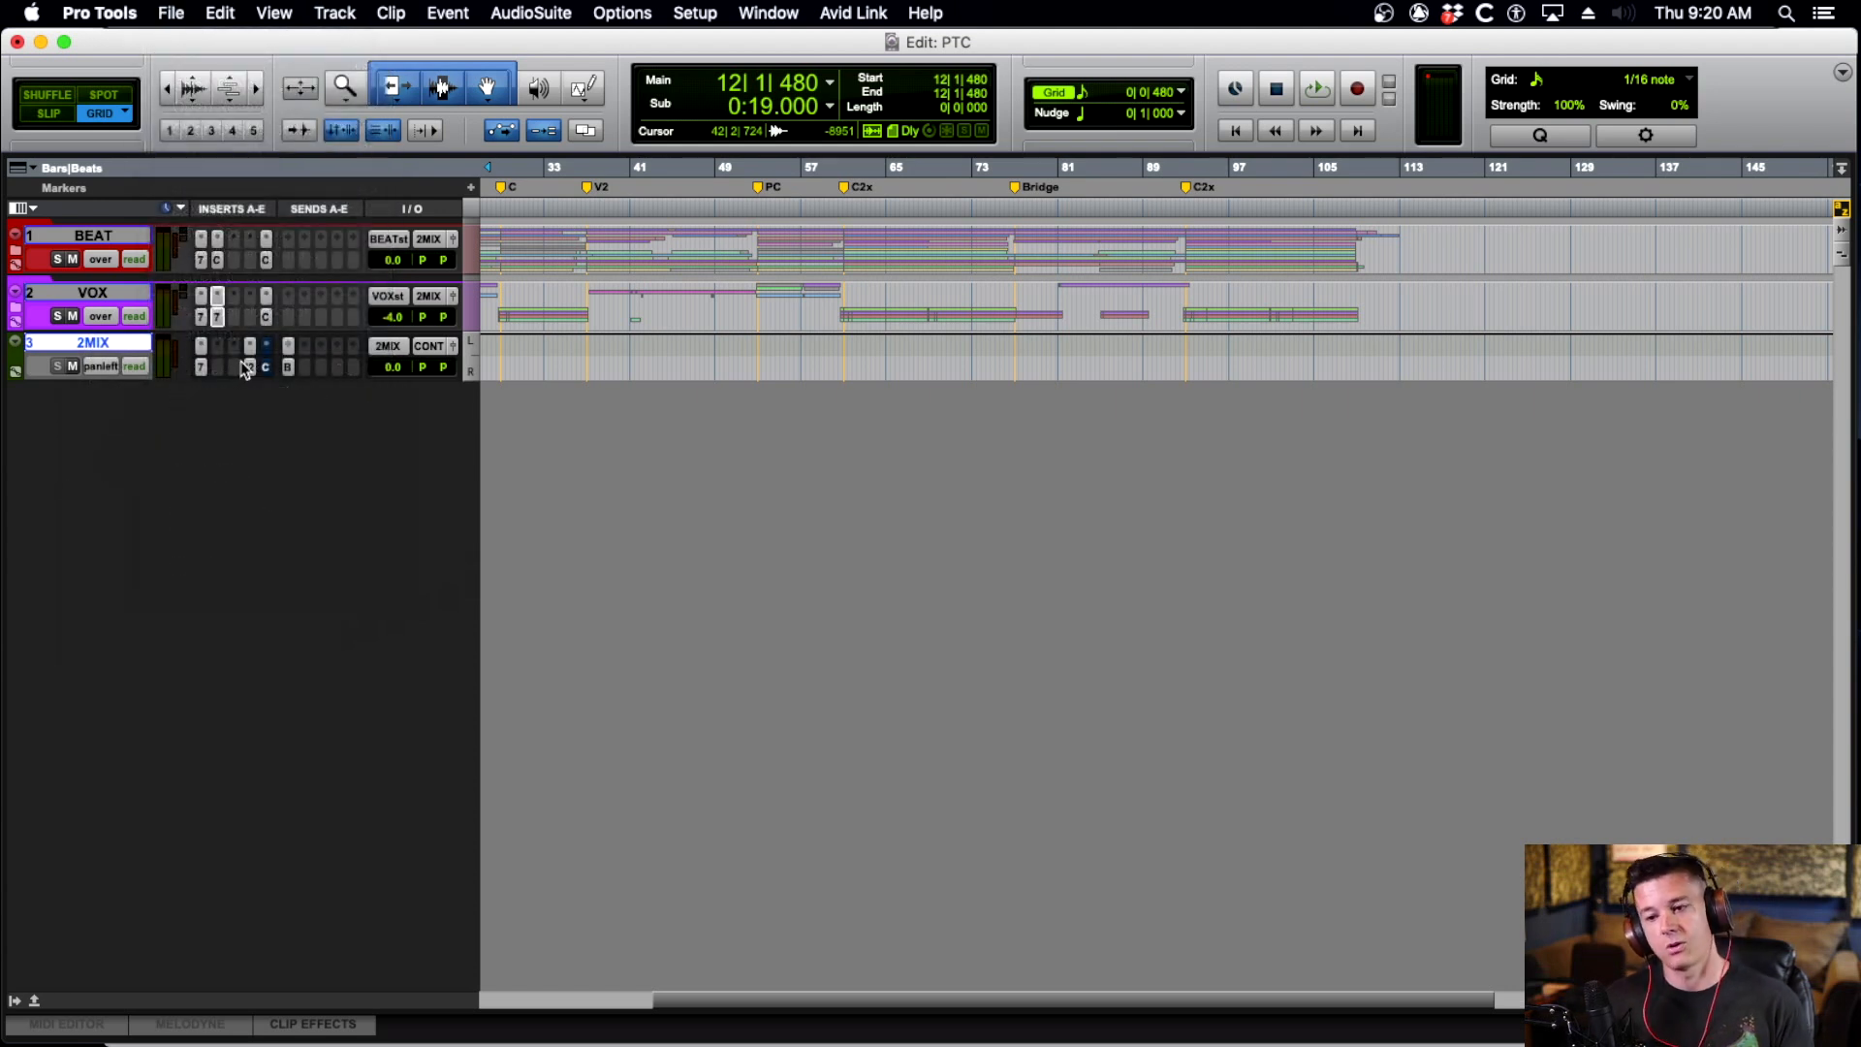